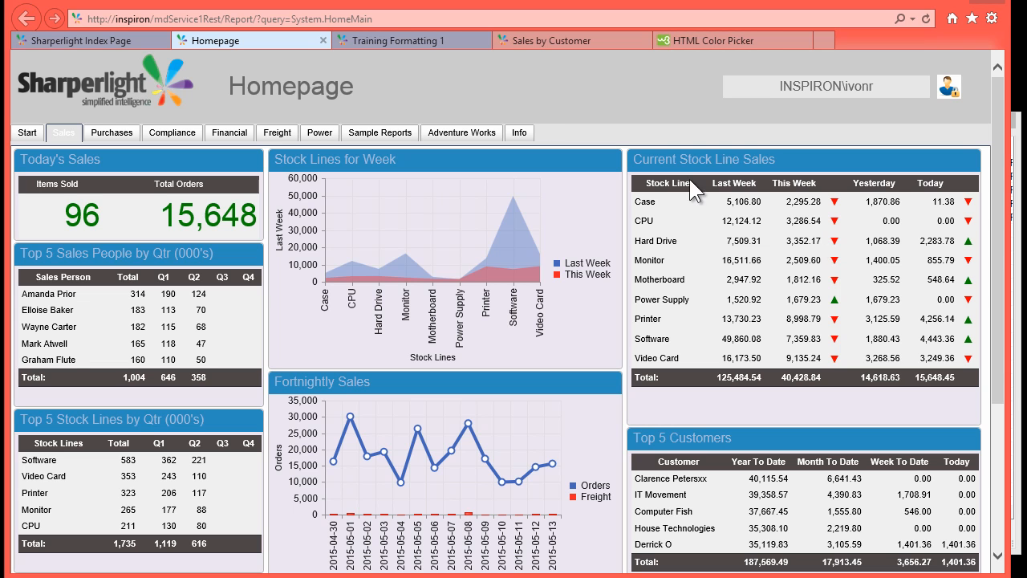
Step: Switch to the Training Formatting 1 dashboard to show its Sales KPI tiles and gauge
click(392, 40)
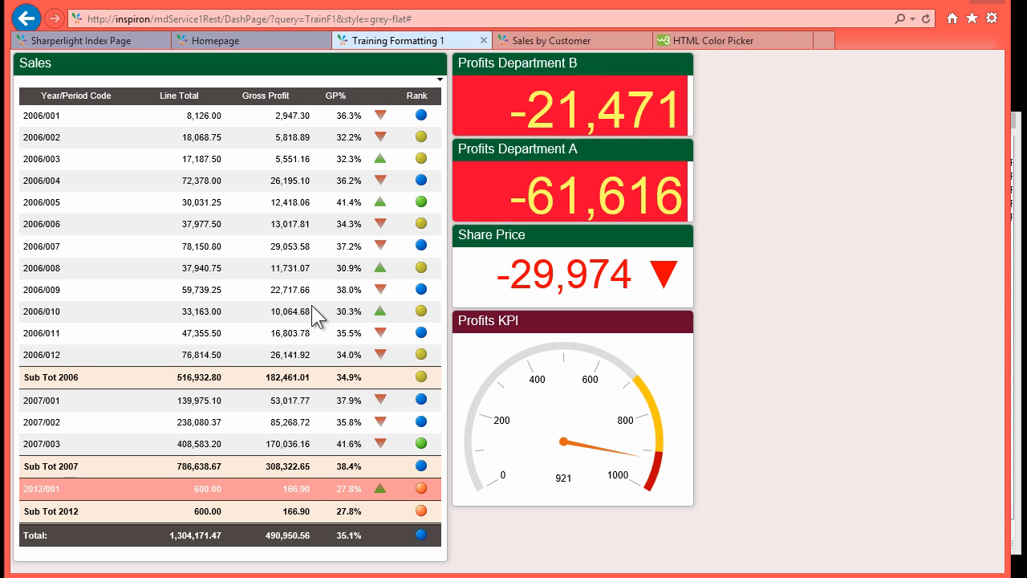
Step: Show the Sales by Customer report with the Publisher's TrainF1 query list moved left over it
click(539, 43)
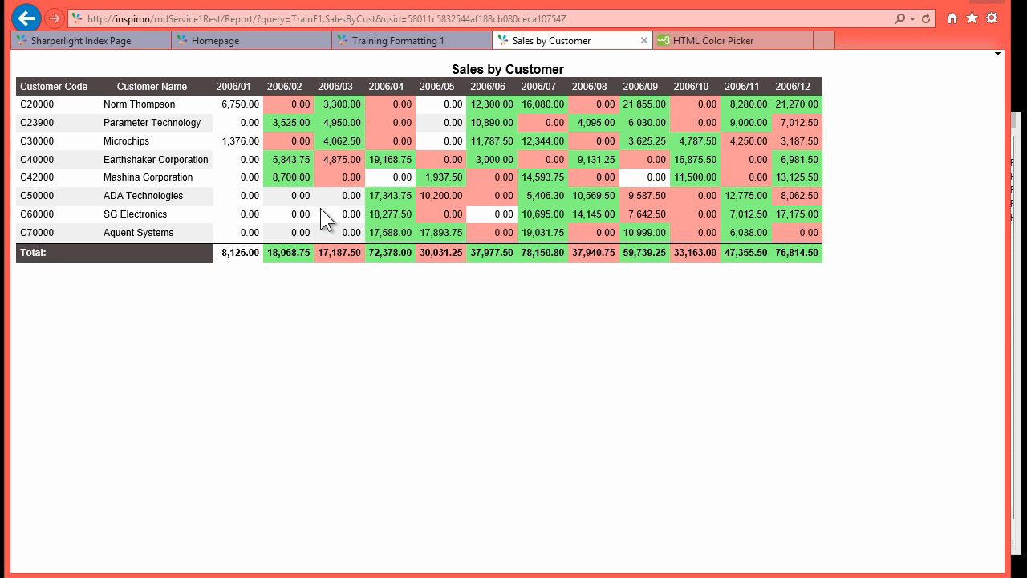
key(alt+Tab)
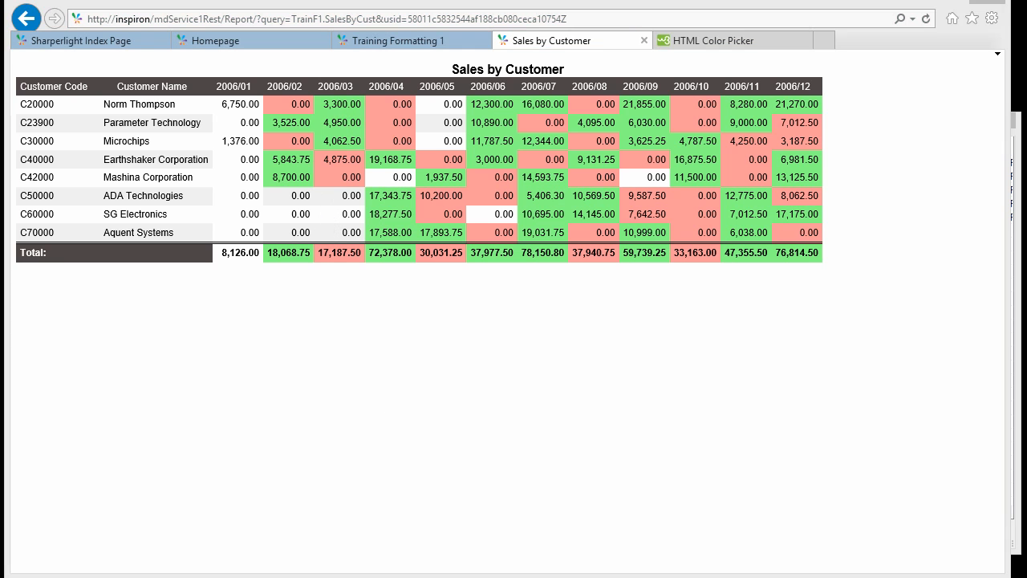
drag(542, 120, 442, 120)
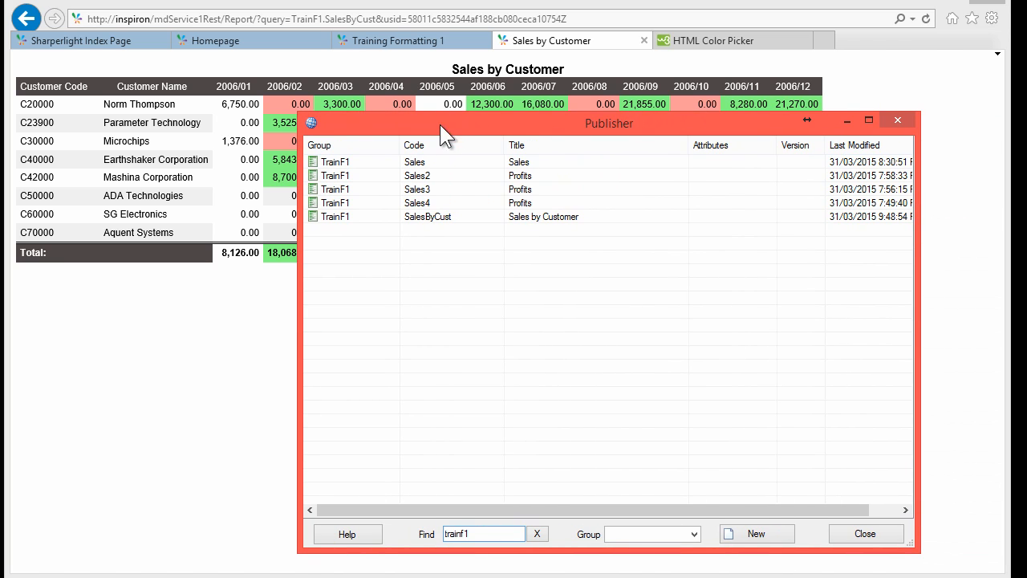
Step: Return to Training Formatting 1 and open the Sales report's publish settings from Publisher
click(395, 40)
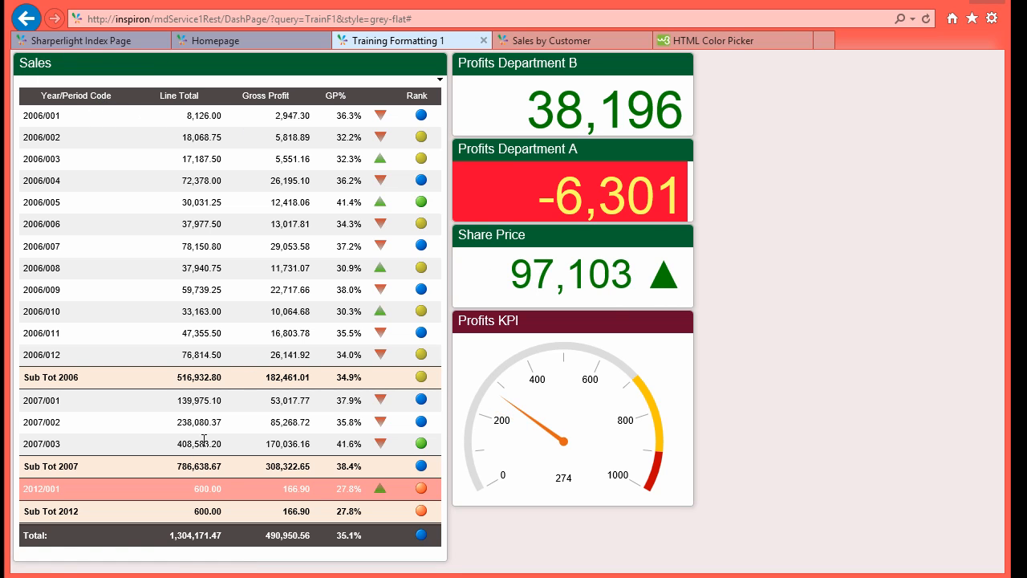
click(56, 550)
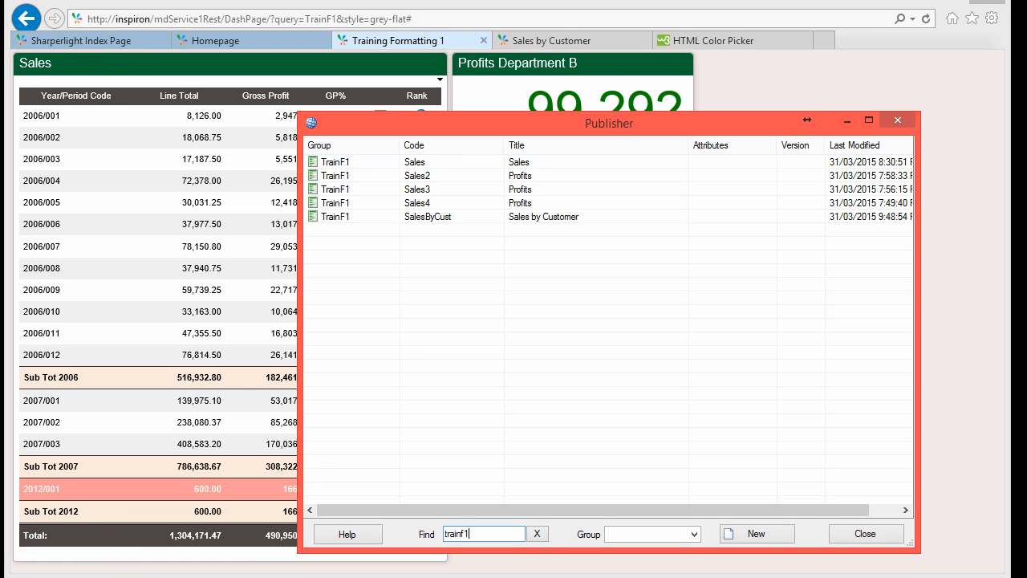
double_click(418, 162)
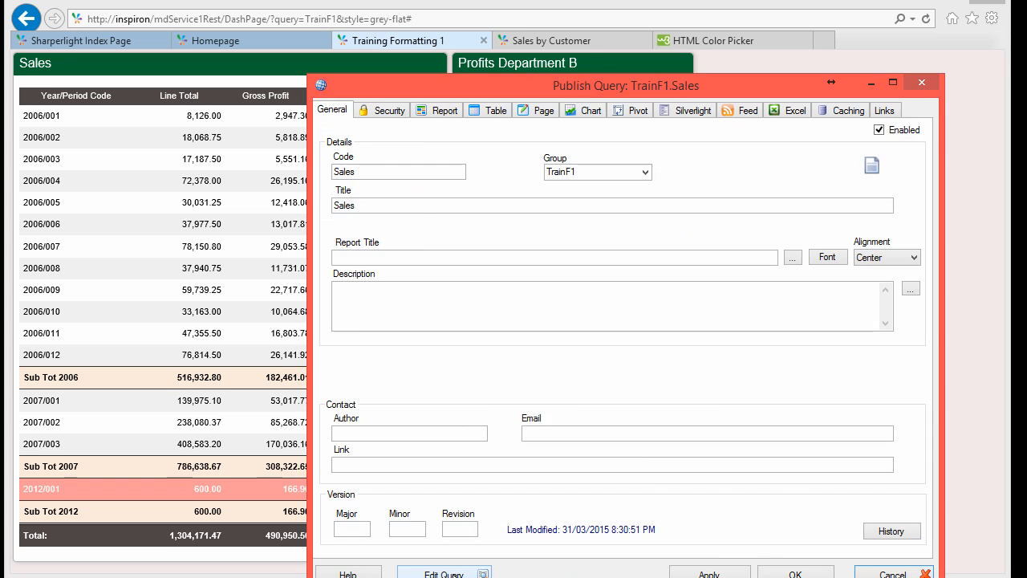
Step: Open the Sales query in Query Builder, review its data products, and shift it right
click(444, 575)
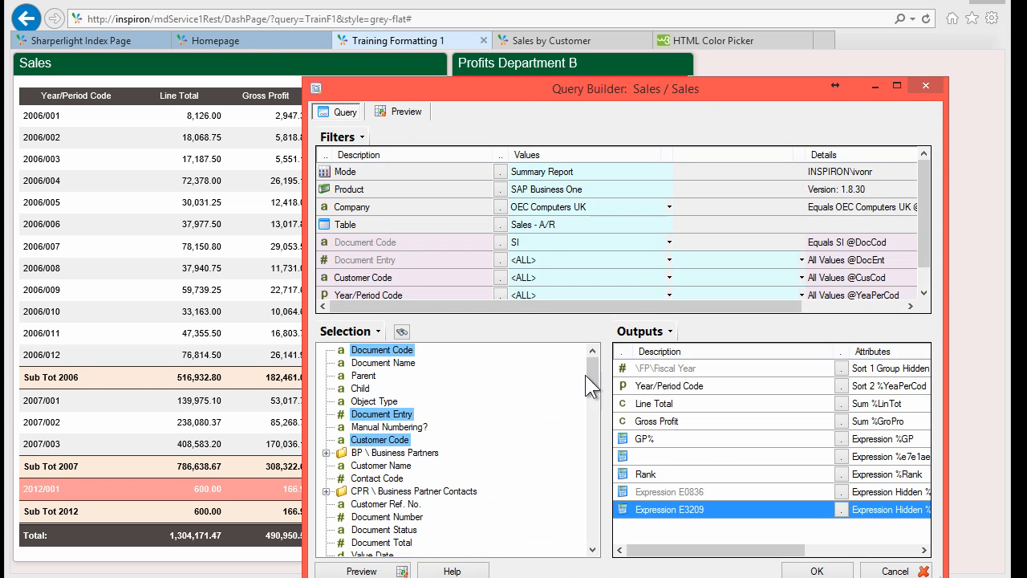
click(500, 190)
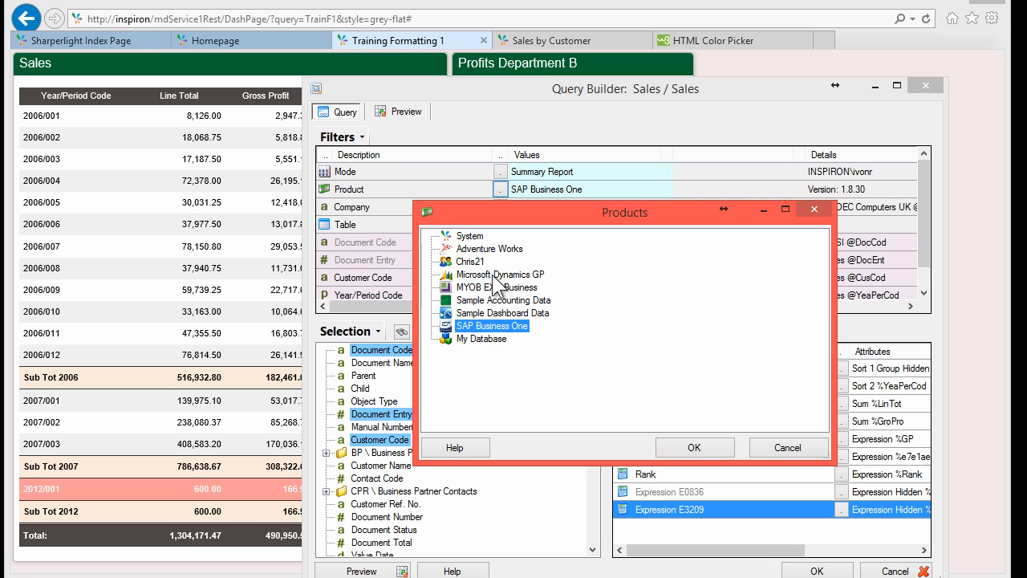
click(790, 445)
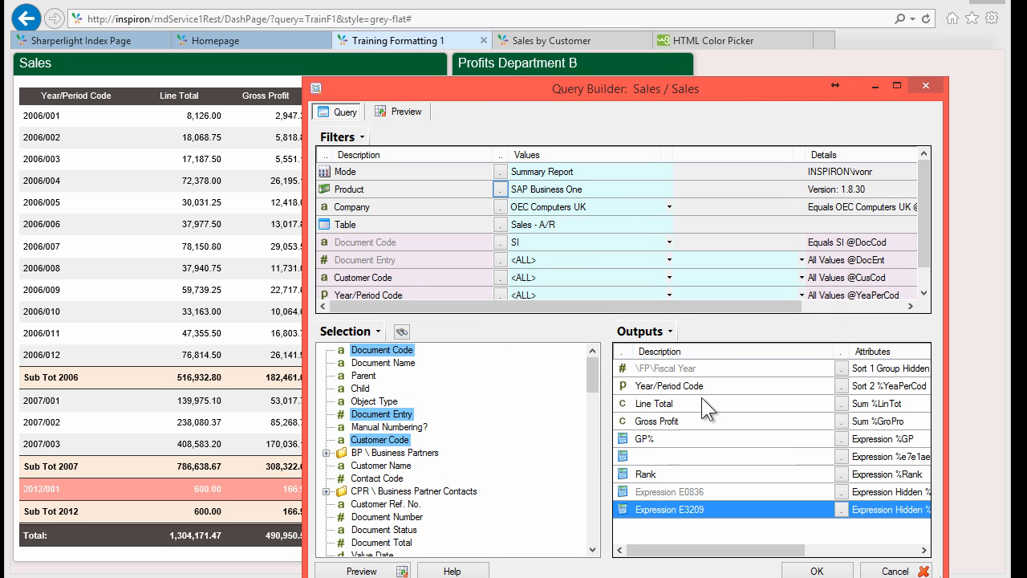
drag(430, 88, 548, 69)
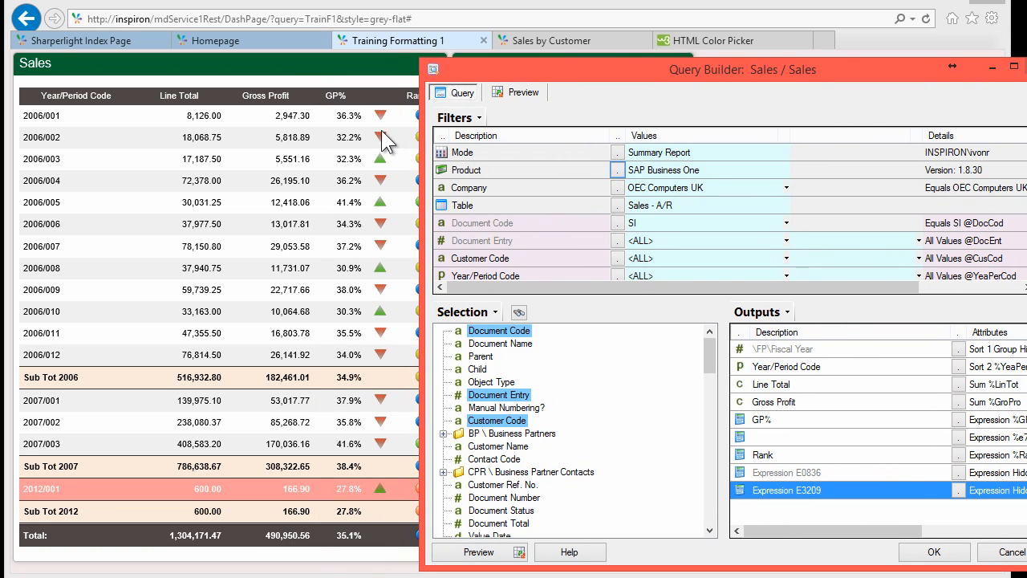
click(760, 436)
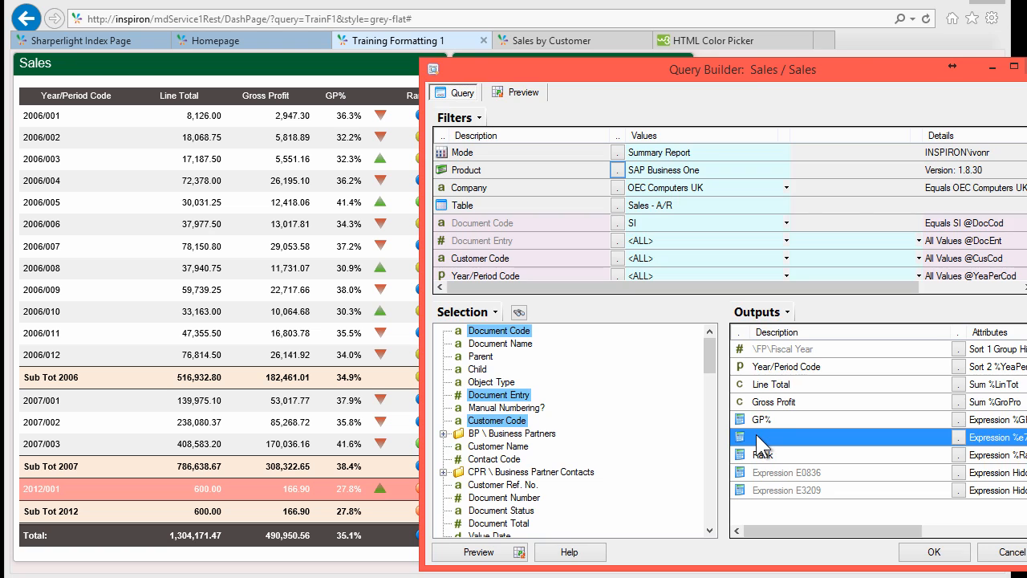
double_click(756, 434)
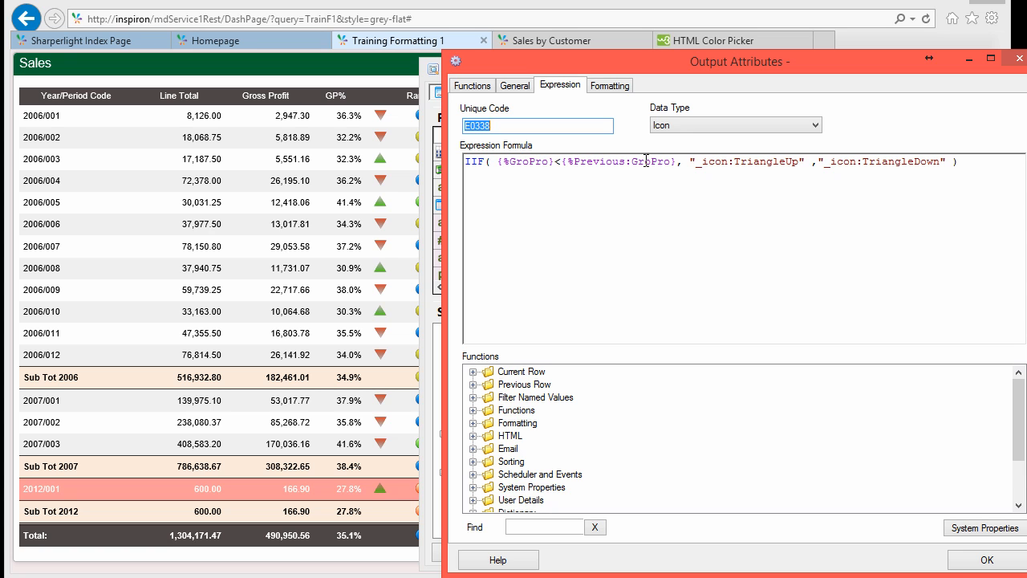
drag(747, 162, 788, 166)
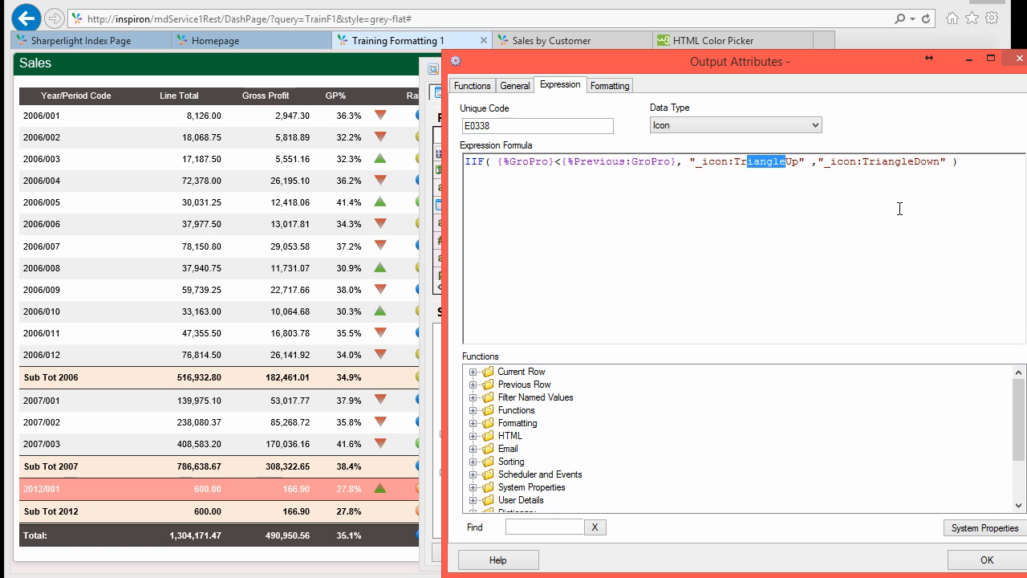
drag(876, 162, 910, 163)
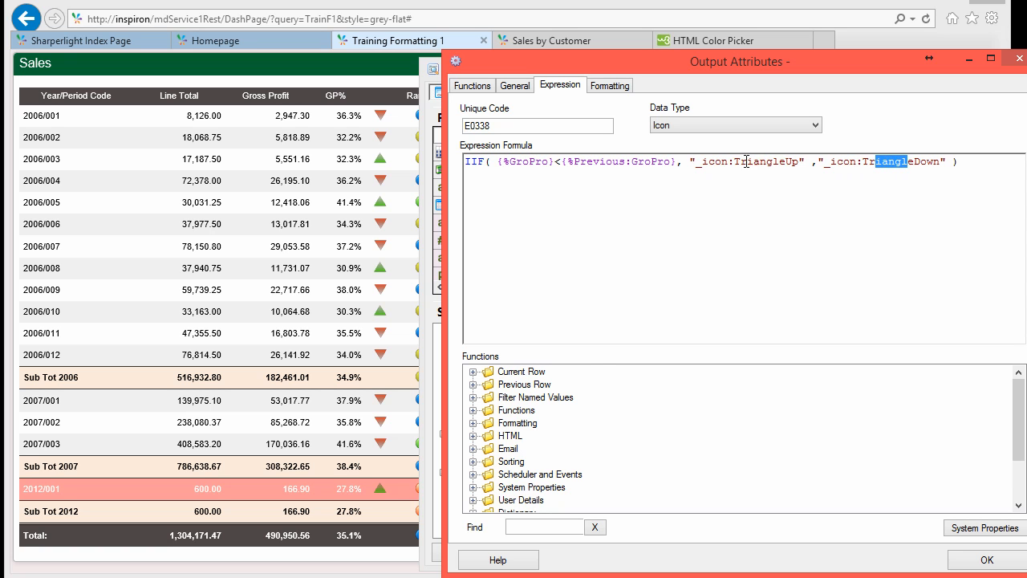
click(986, 559)
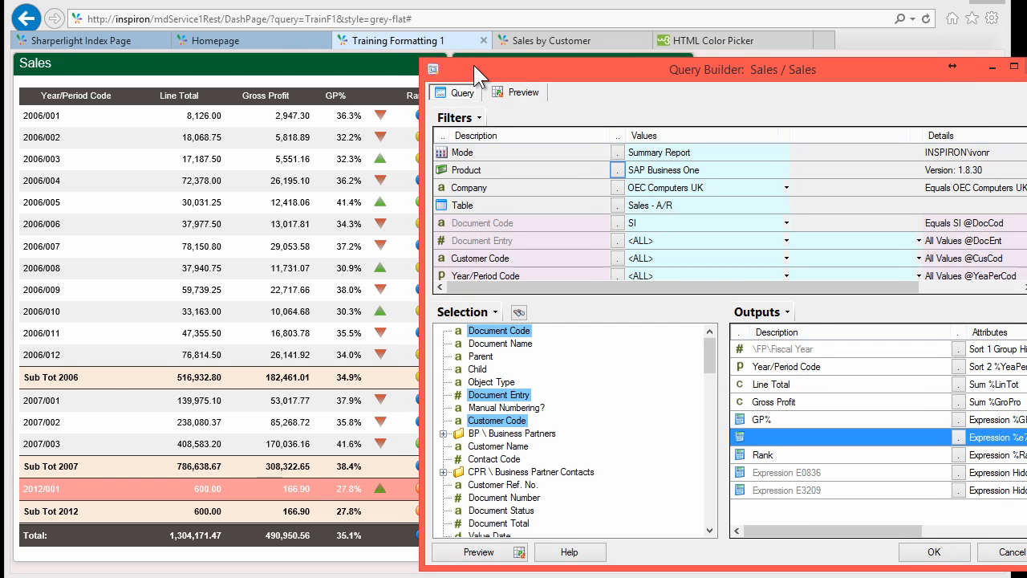
drag(474, 65, 501, 64)
double_click(795, 453)
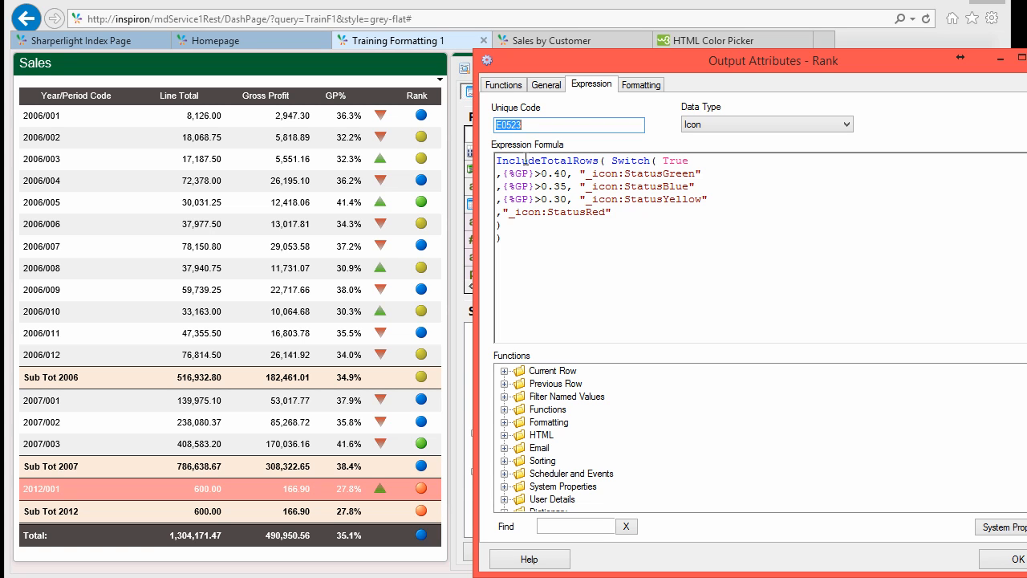
drag(612, 160, 633, 161)
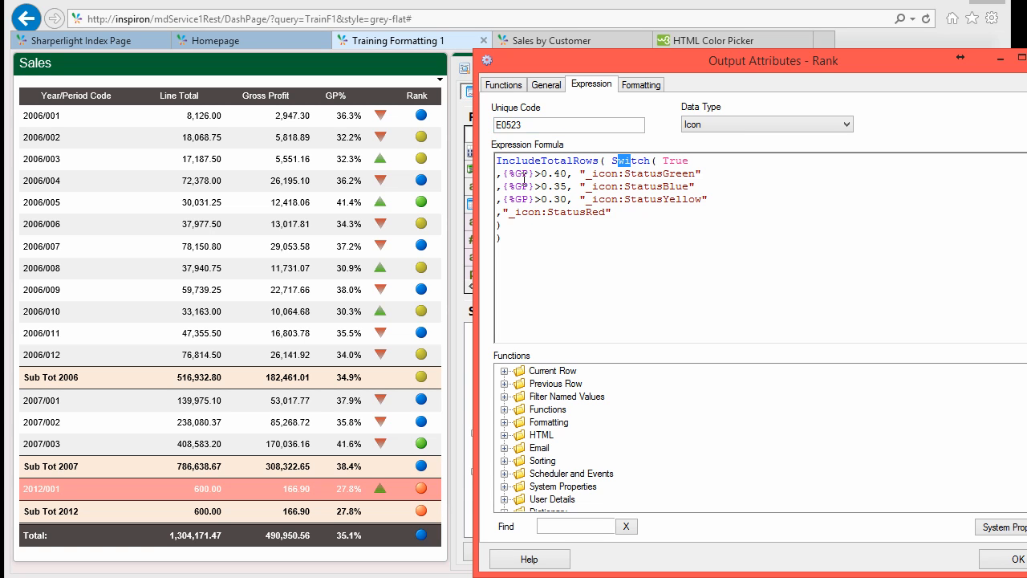
drag(498, 174, 554, 173)
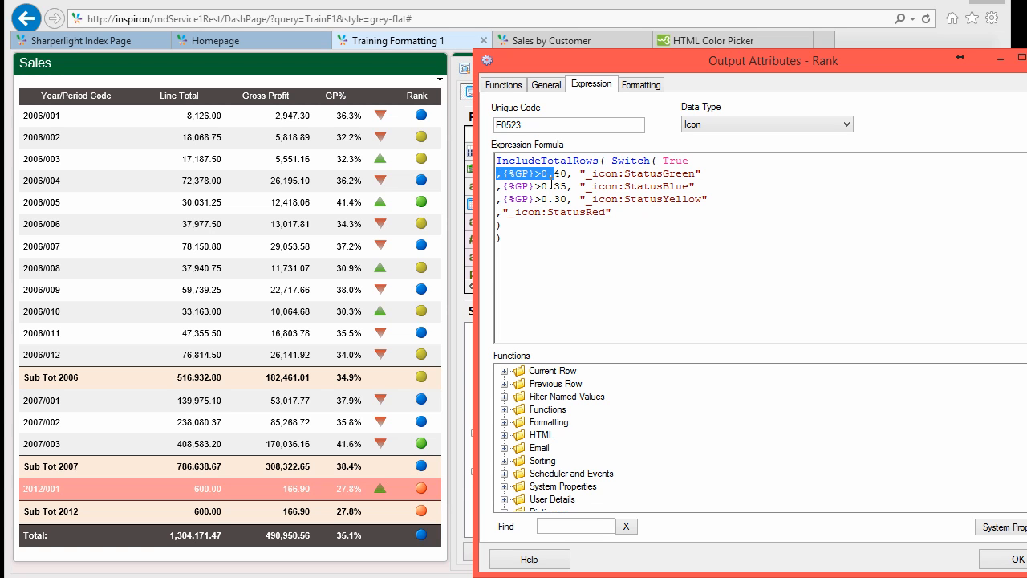
click(549, 187)
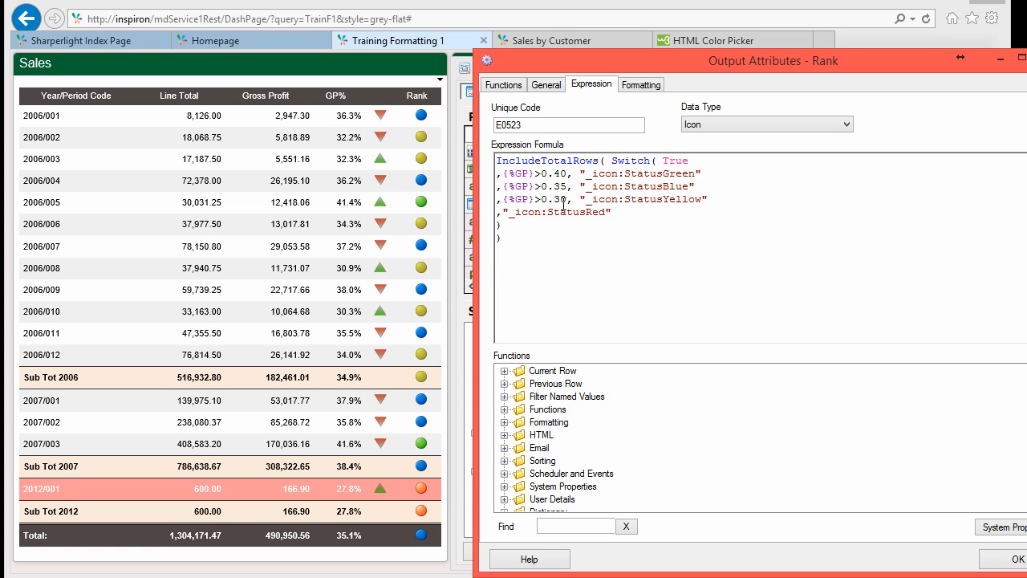
drag(651, 174, 665, 178)
click(658, 187)
click(1017, 560)
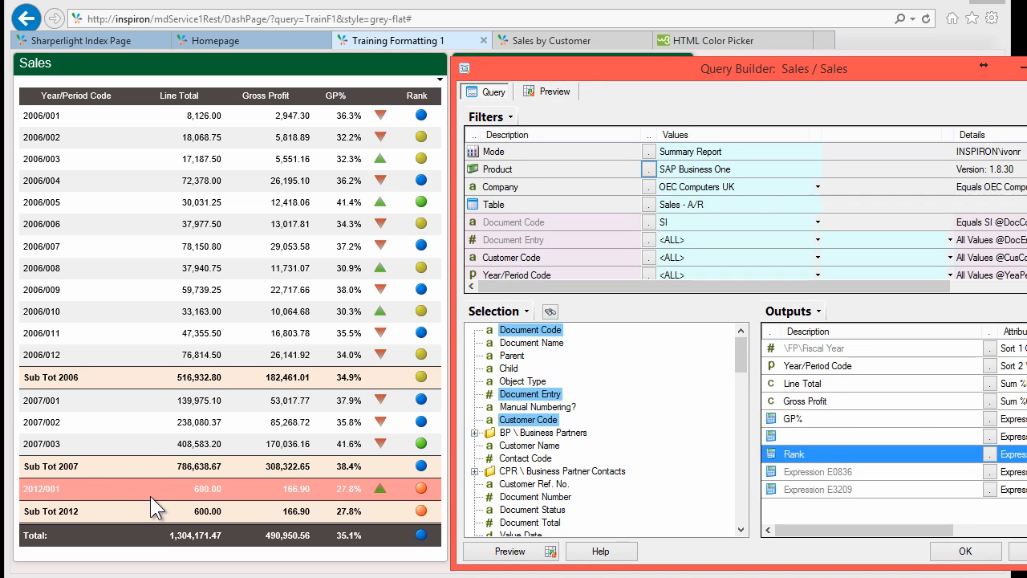
click(804, 472)
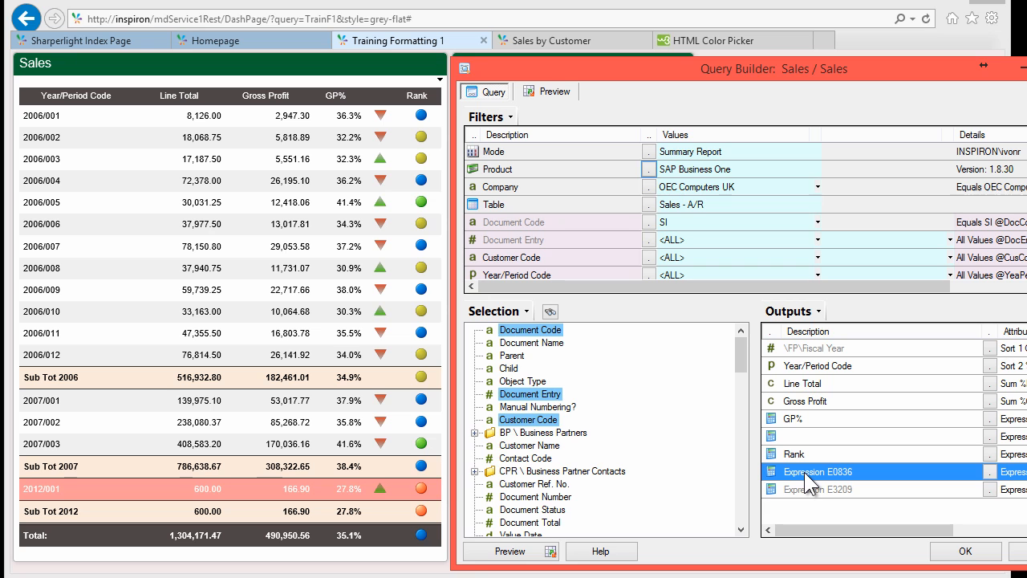
double_click(804, 472)
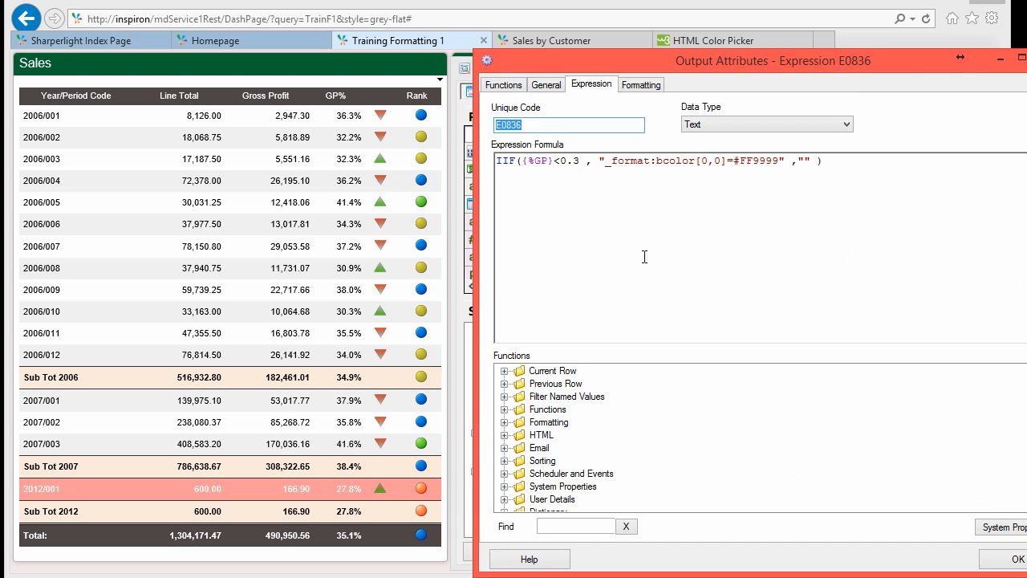
click(546, 162)
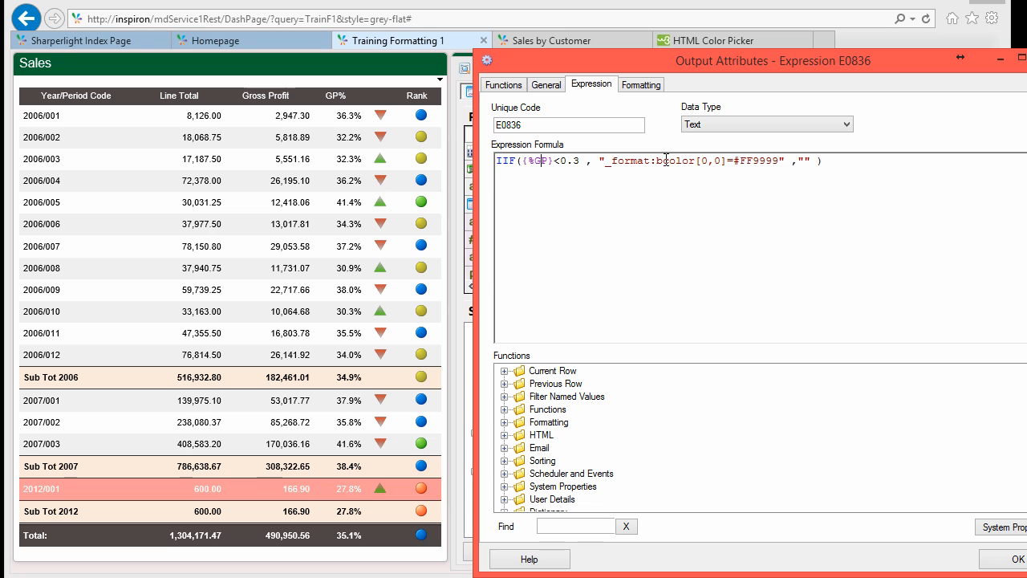
drag(663, 161, 682, 160)
drag(753, 161, 766, 160)
click(1013, 560)
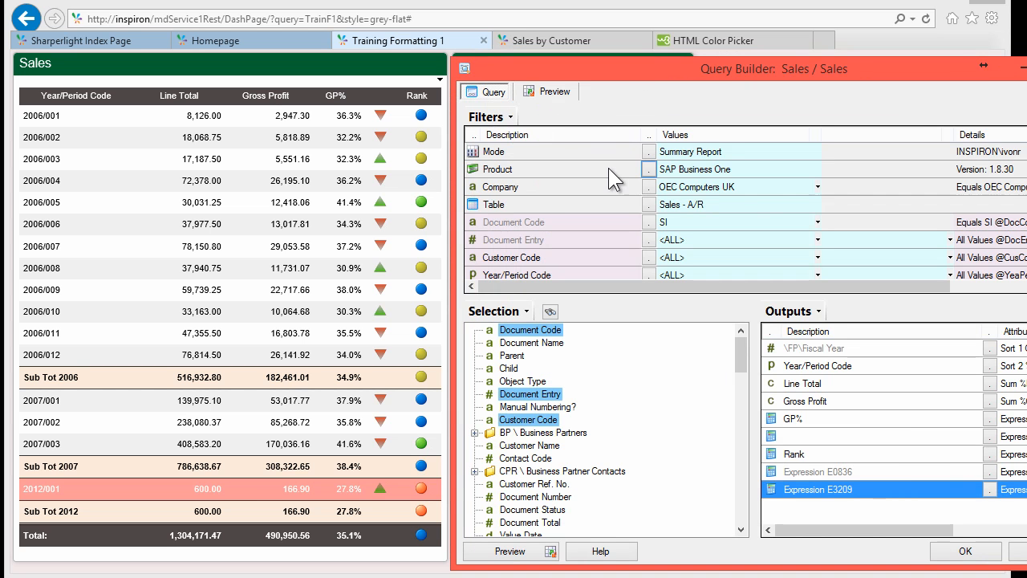
Step: Close the Sales query editor without saving, along with its publish settings
drag(547, 67, 537, 46)
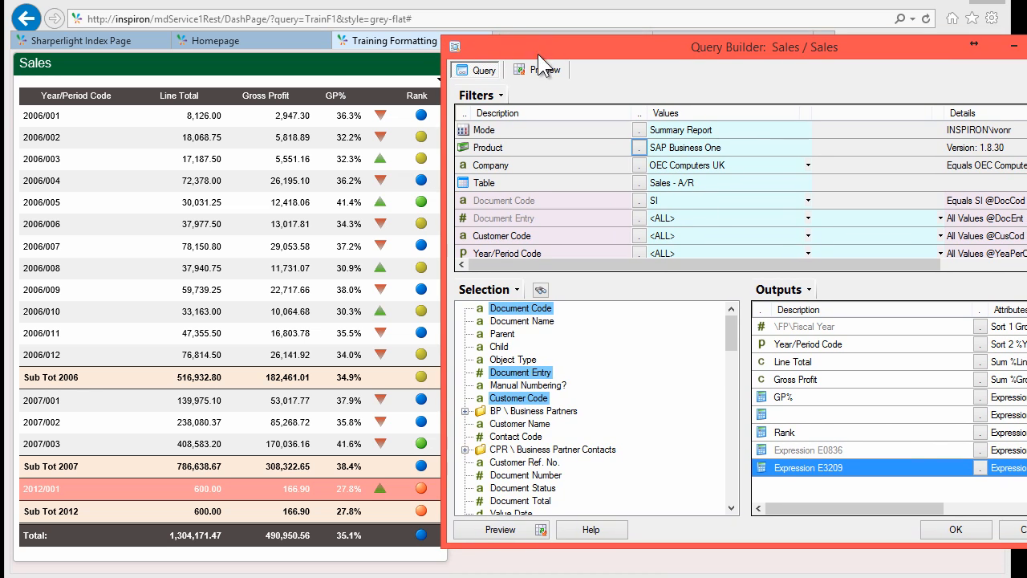
click(1017, 536)
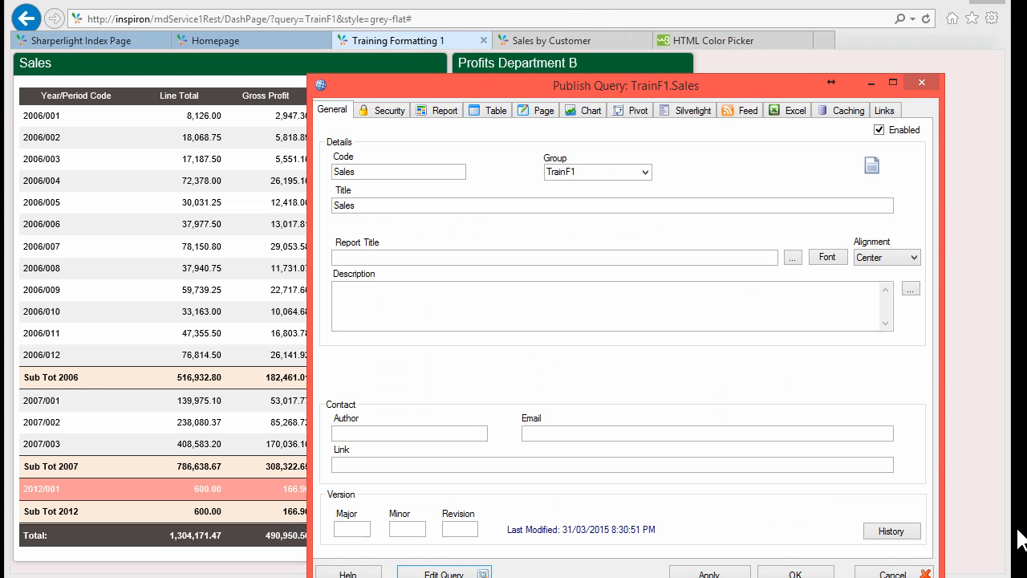
click(889, 573)
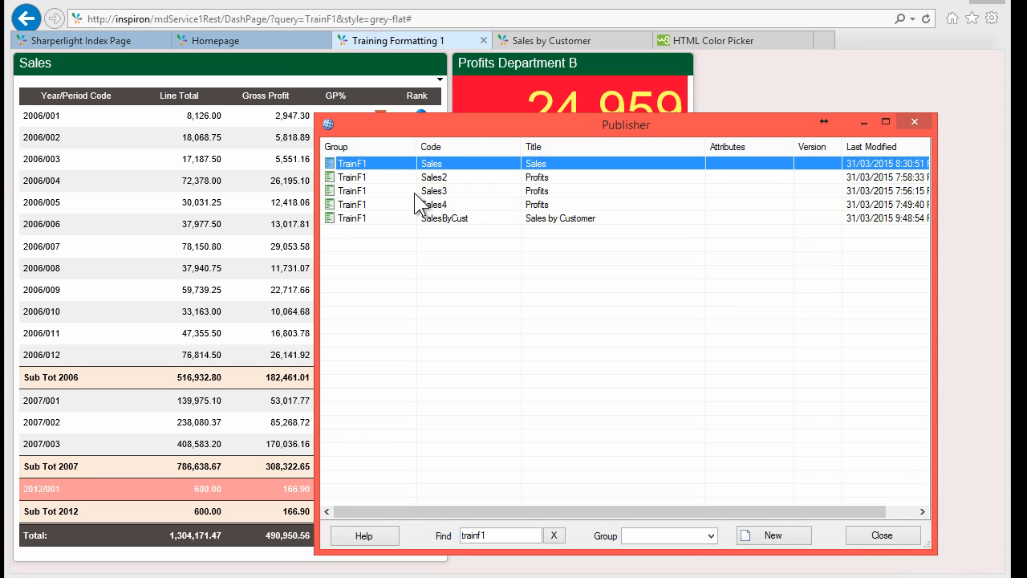
Step: Start a new published query with group TrainF3 and code Sales
click(775, 535)
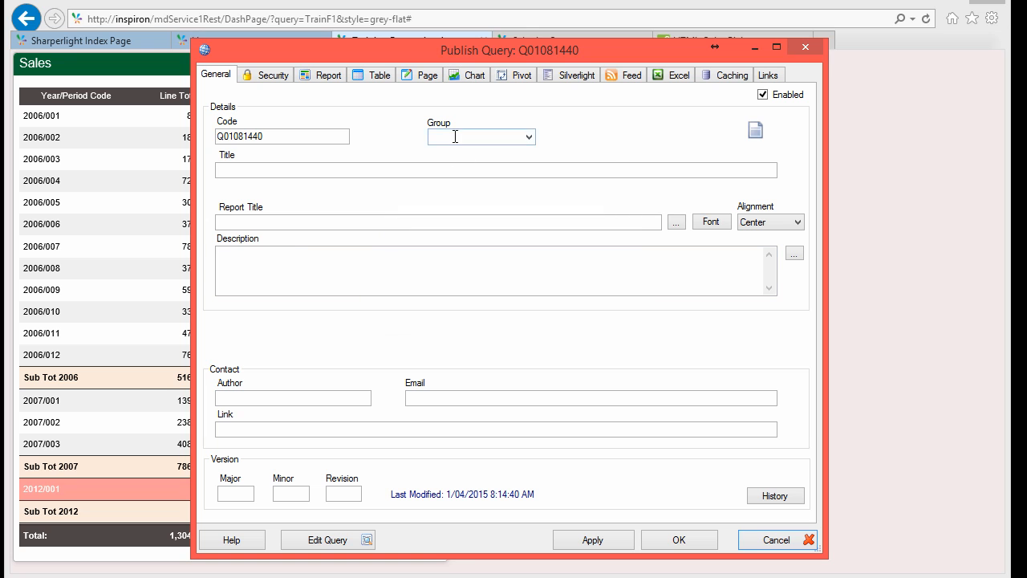
click(455, 136)
text(T)
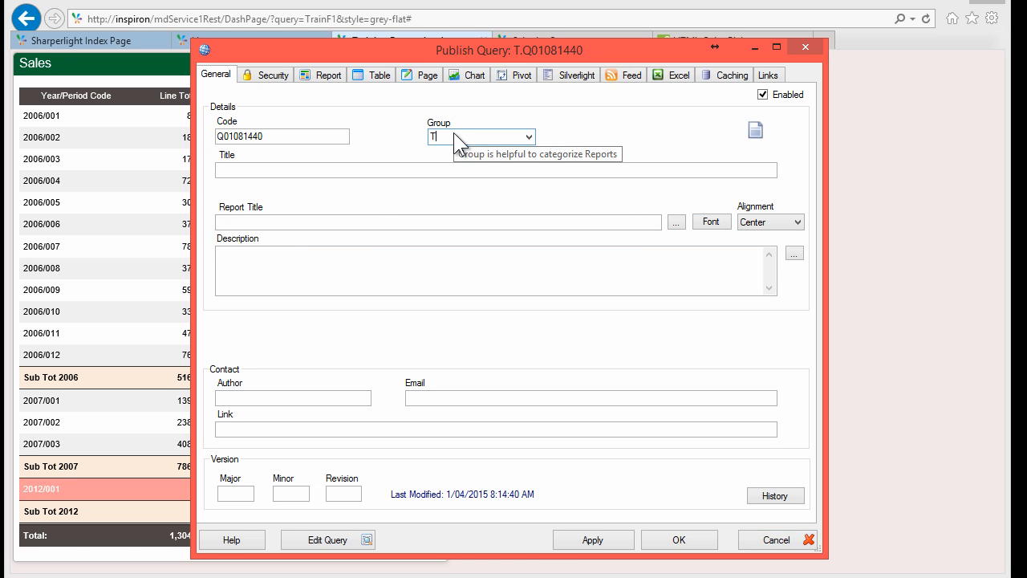
text(rainF)
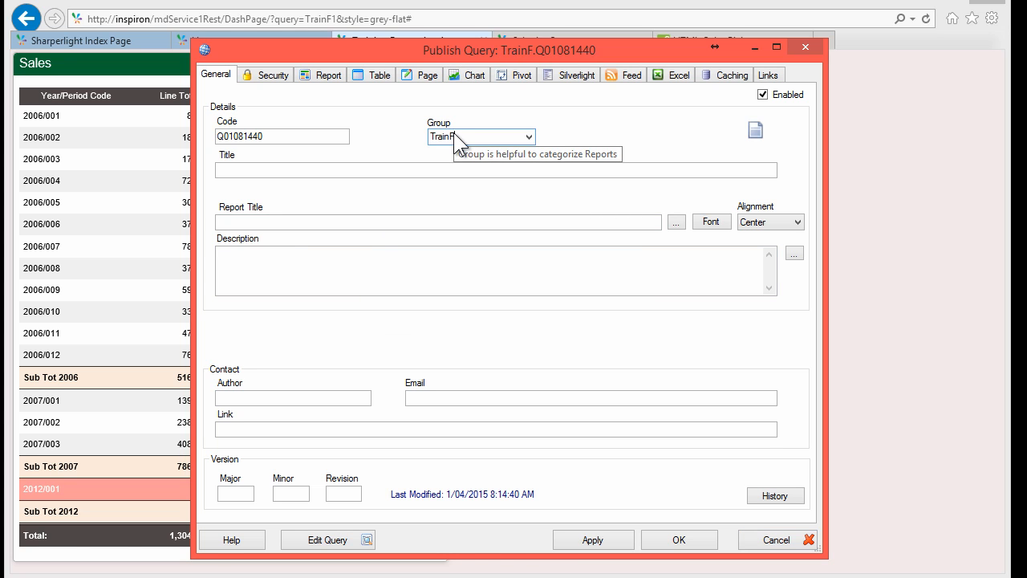
text(3)
key(shift+Tab)
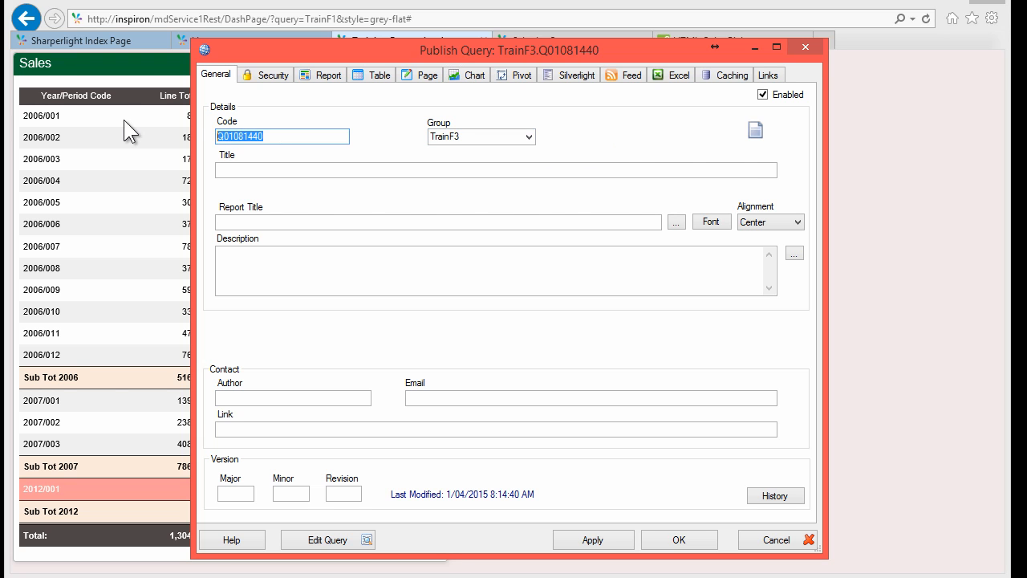
text(Sales)
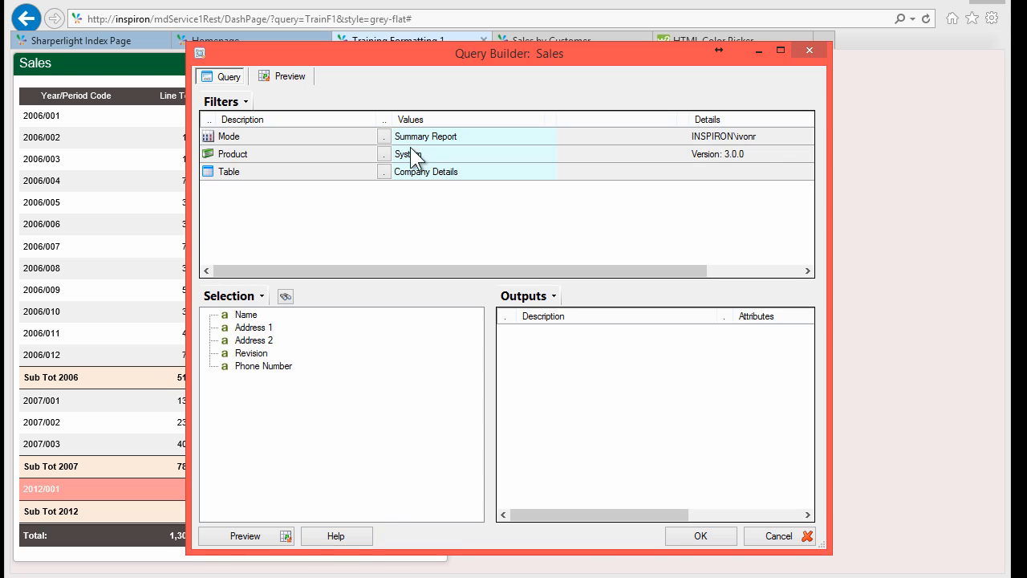
Step: Set the query's product to SAP Business One
click(427, 135)
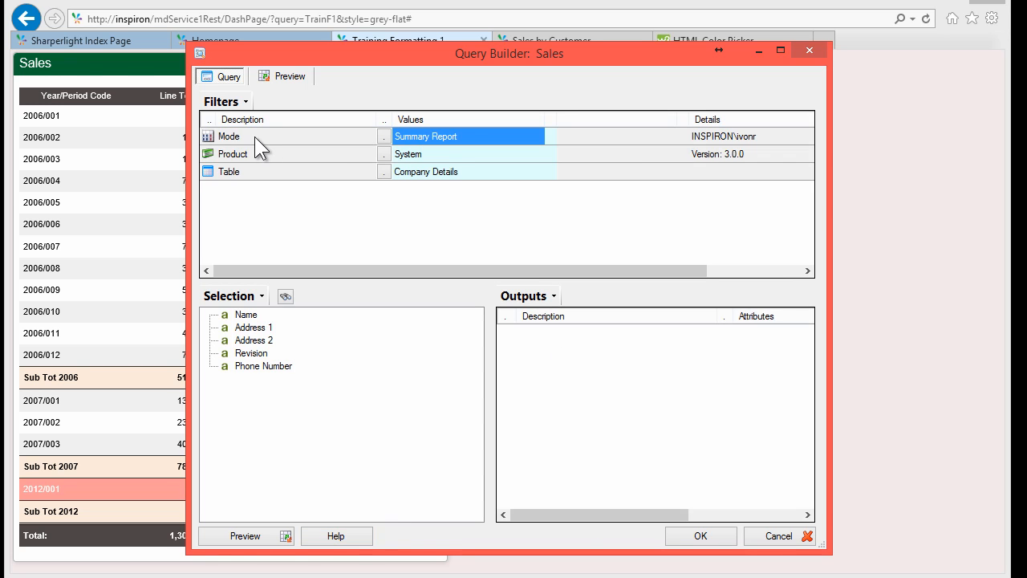
click(384, 155)
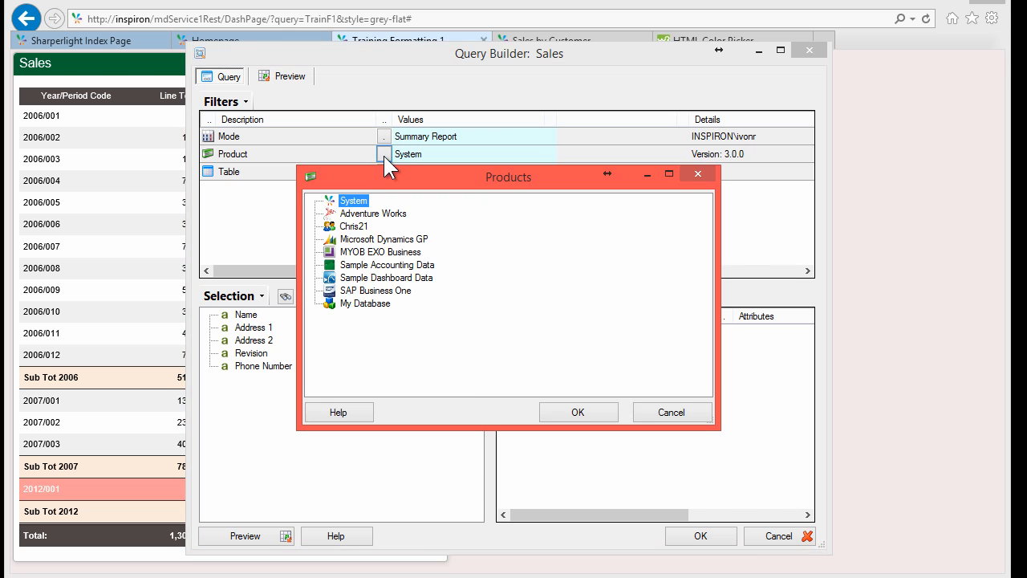
click(374, 292)
double_click(374, 291)
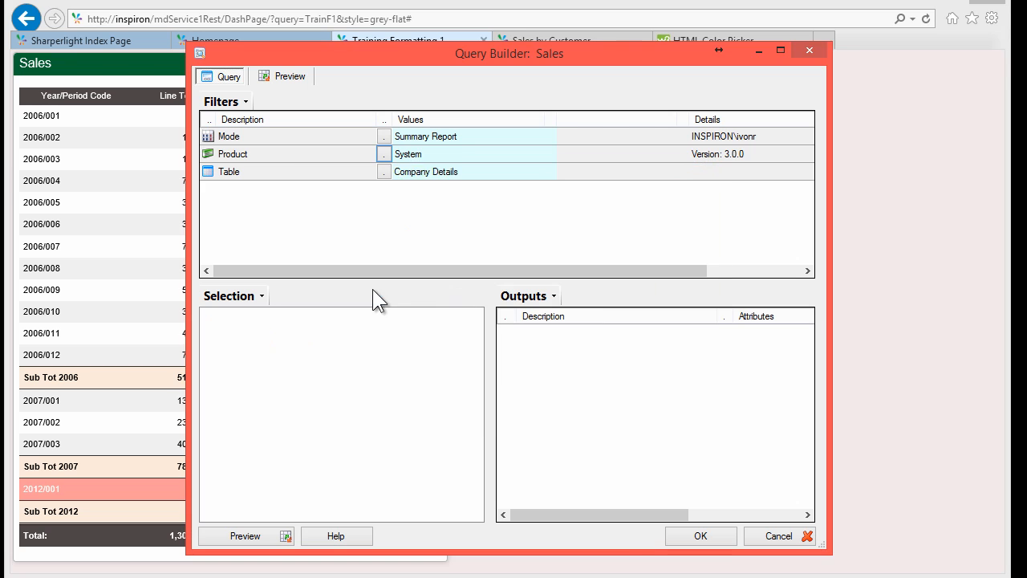
Step: Choose OEC Computers UK as the company and bring up the Table list for Sales - A/R
click(383, 171)
click(345, 203)
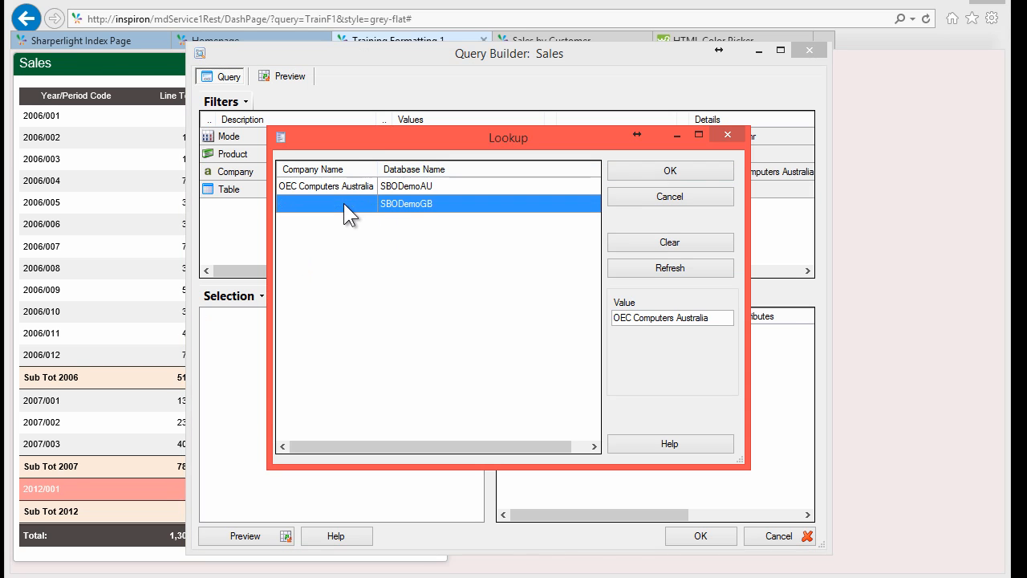
double_click(344, 203)
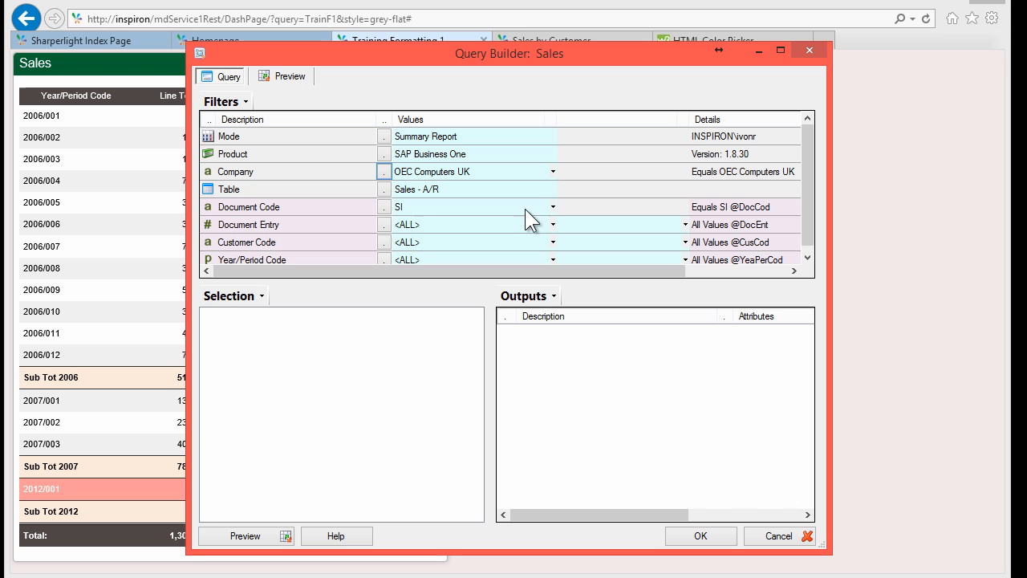
click(429, 191)
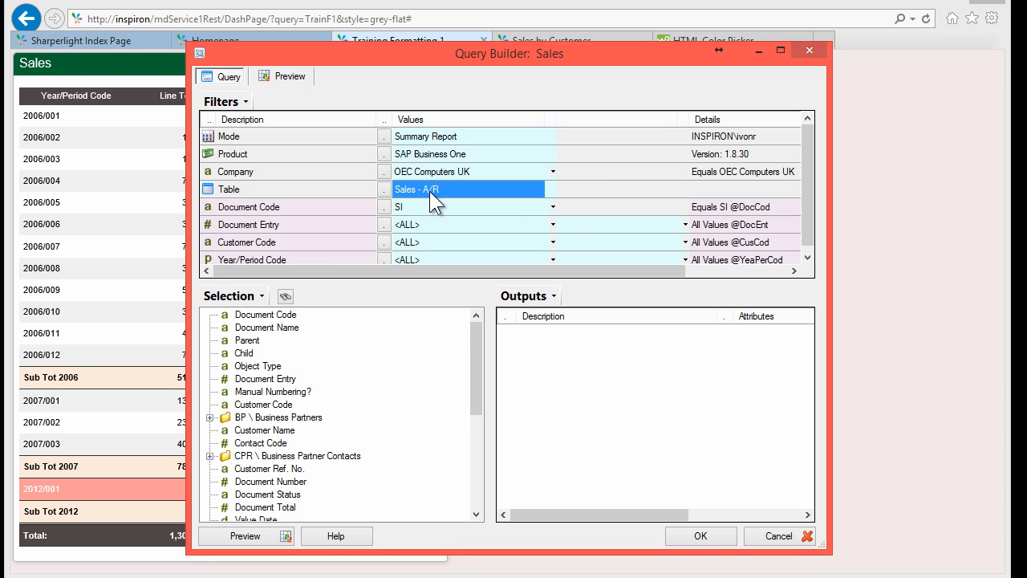
click(385, 190)
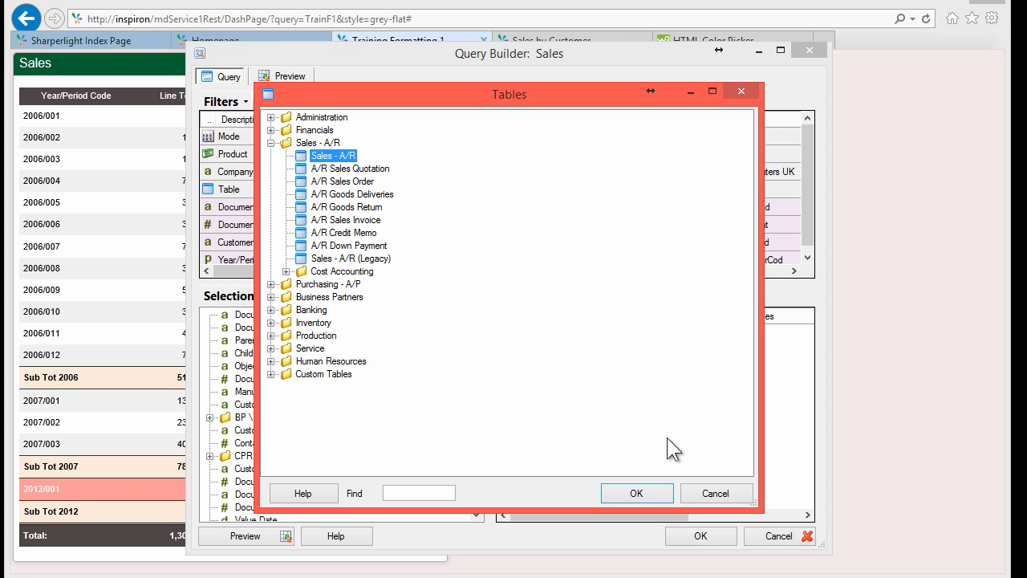
Step: Keep the Sales - A/R table, filter Document Code to SI, and output Year/Period Code
click(639, 496)
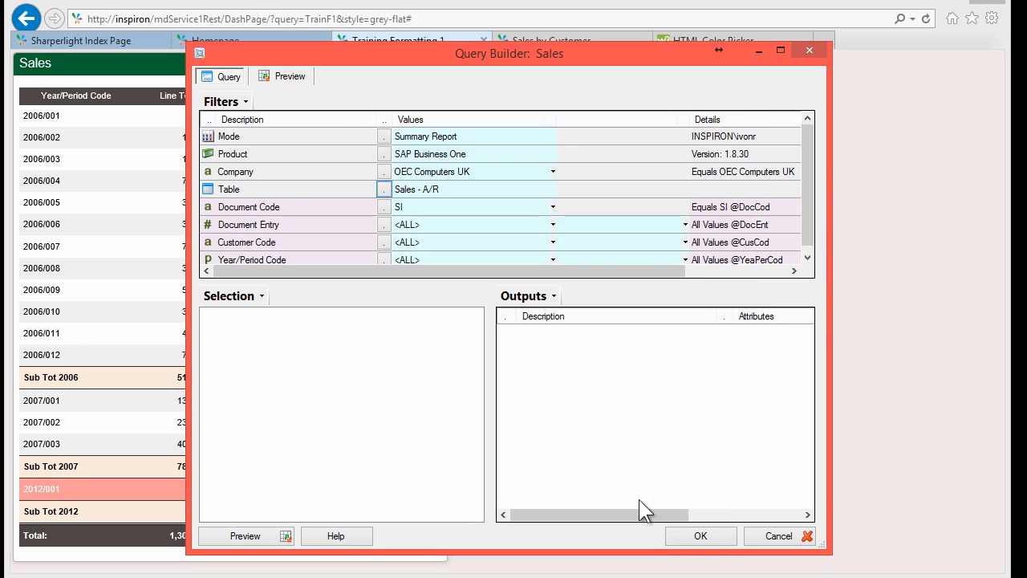
click(383, 208)
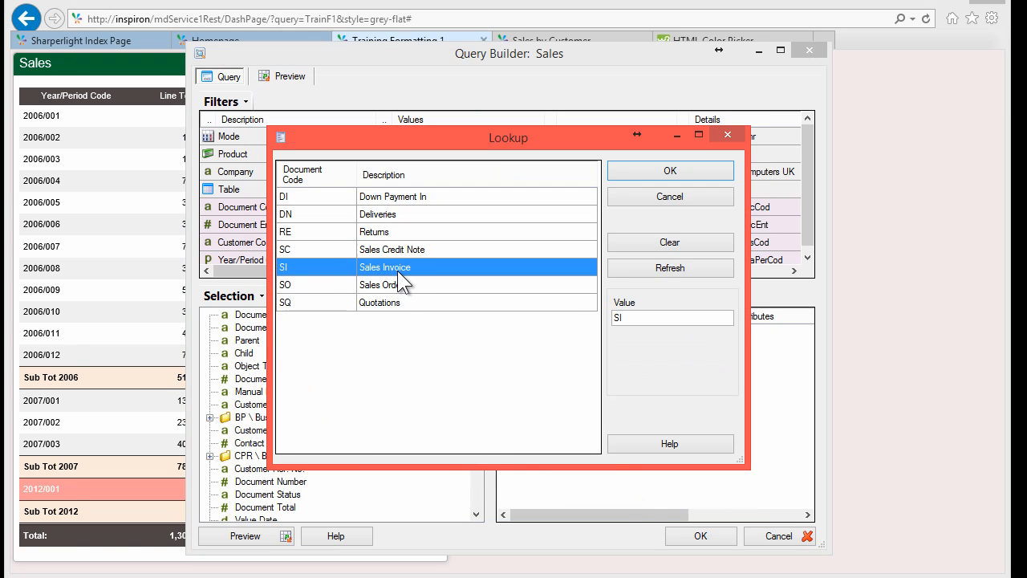
click(646, 173)
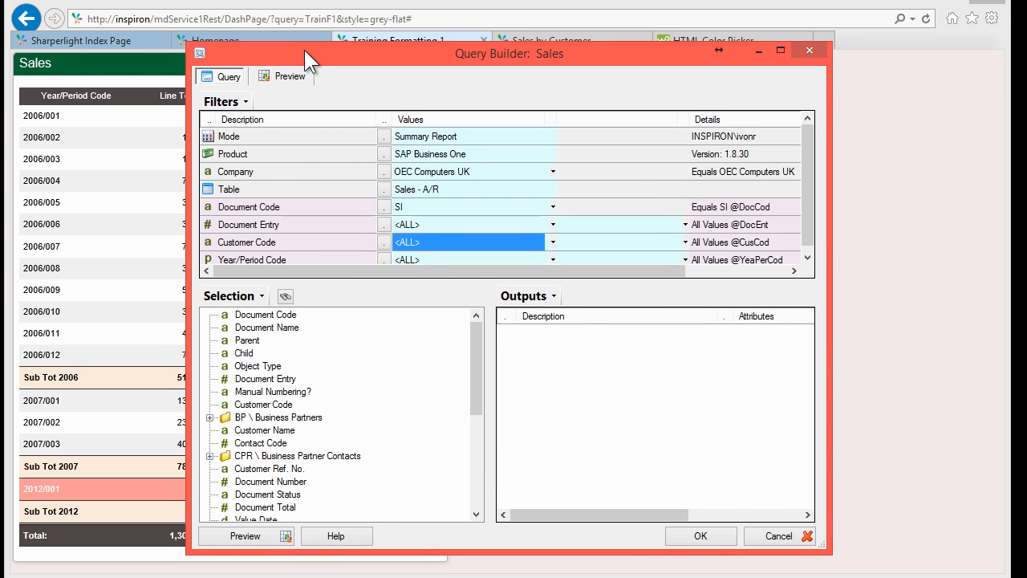
drag(304, 49, 340, 45)
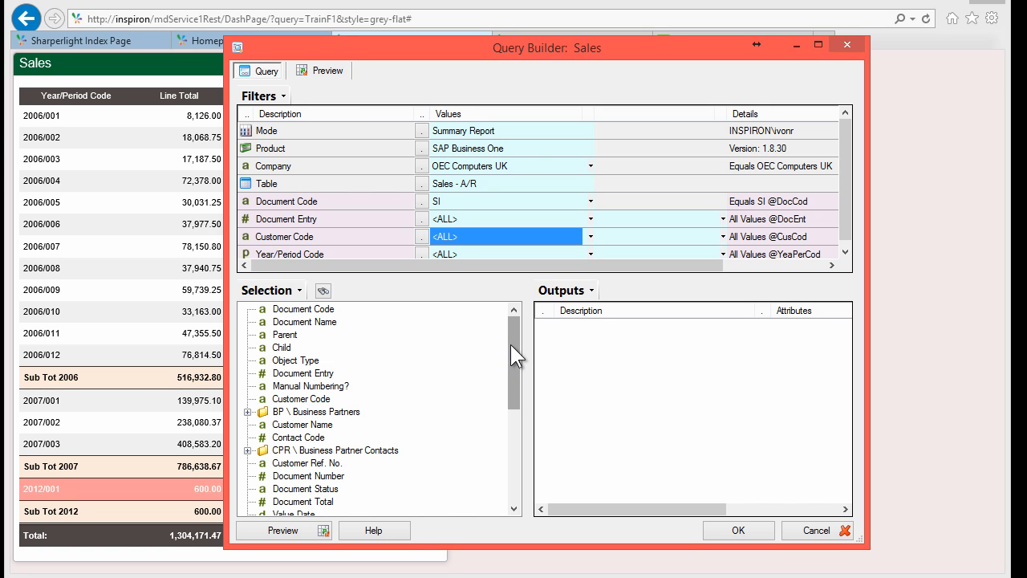
click(301, 251)
drag(514, 319, 590, 337)
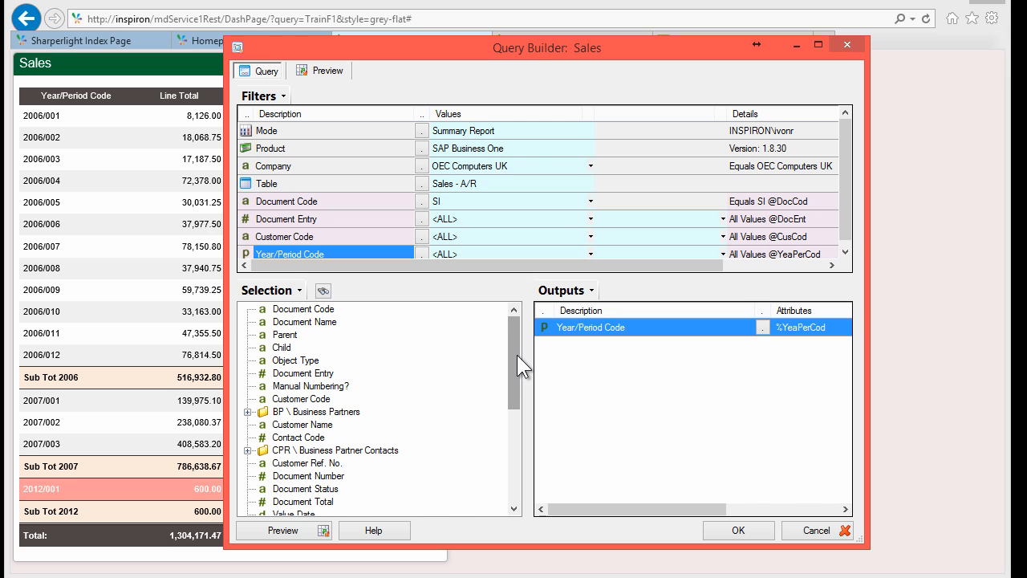
drag(513, 359, 509, 404)
Step: Add Line Total and Gross Profit outputs via field search, then preview the results
click(322, 290)
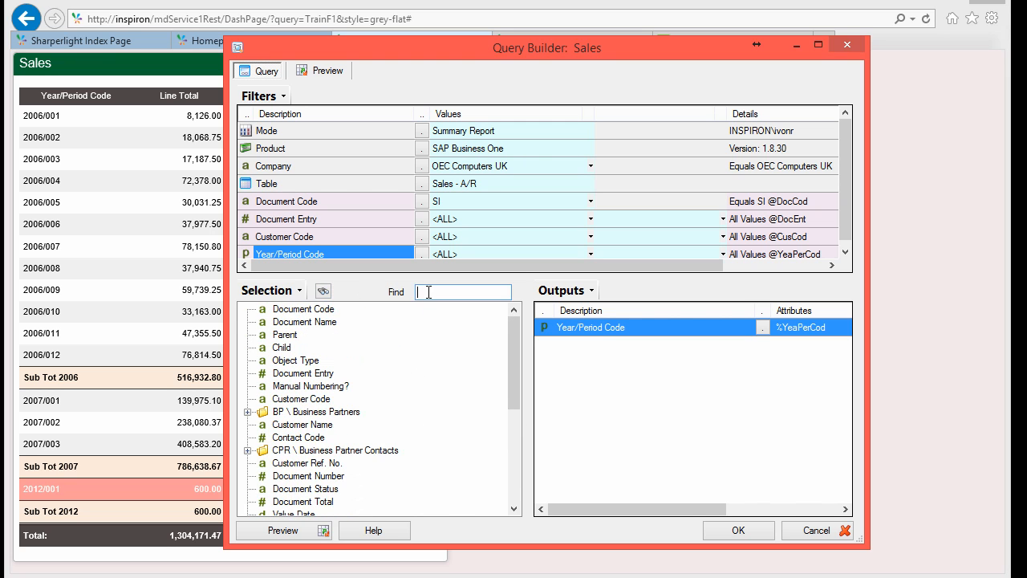
text(line tot)
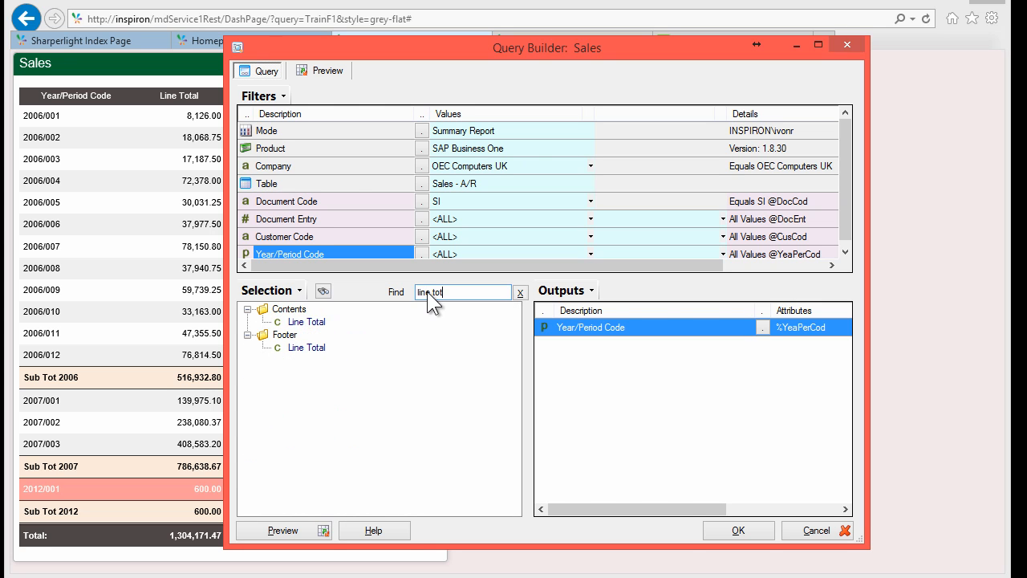
drag(307, 321, 630, 383)
click(461, 289)
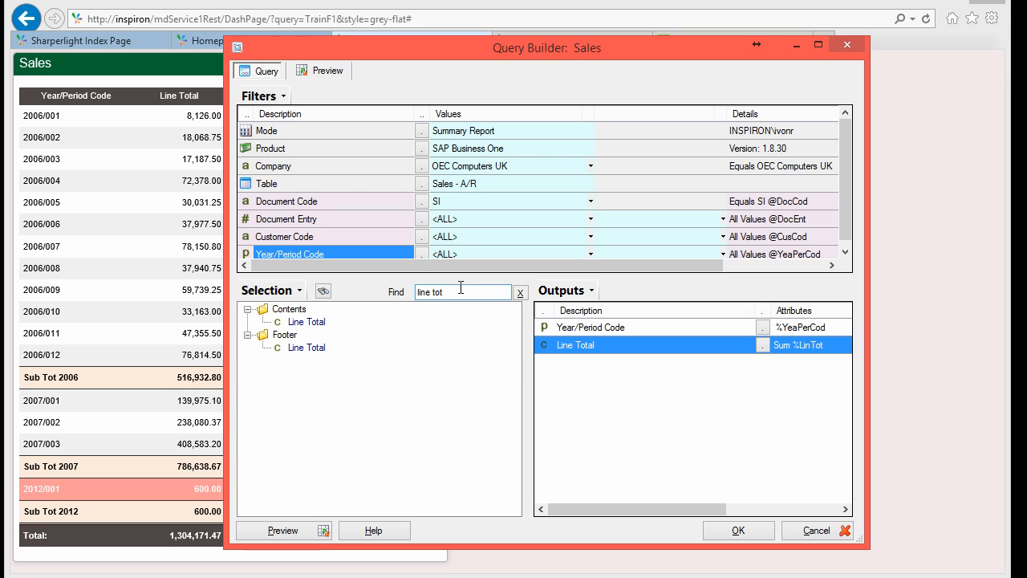
key(ctrl+a)
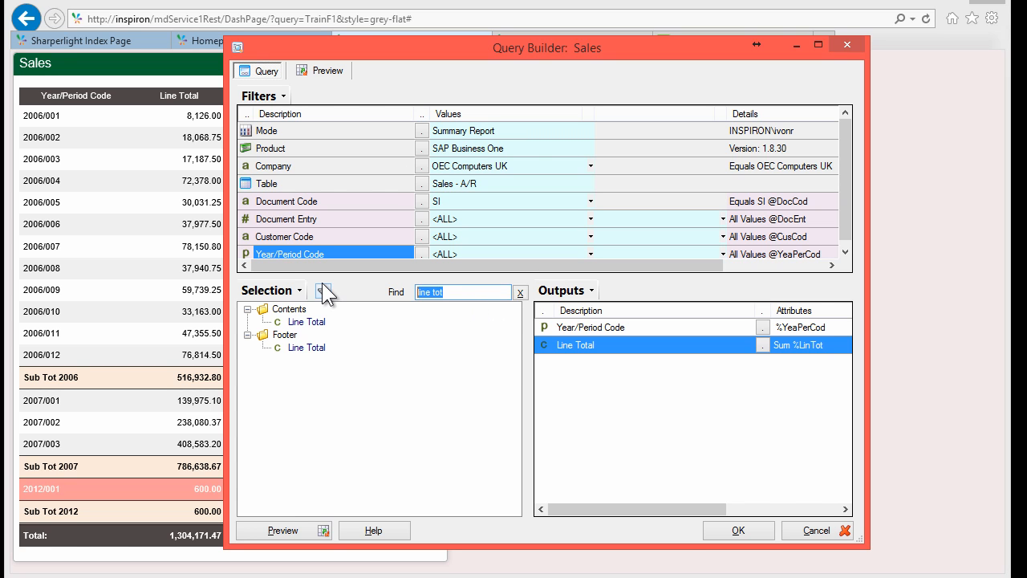
text(gross)
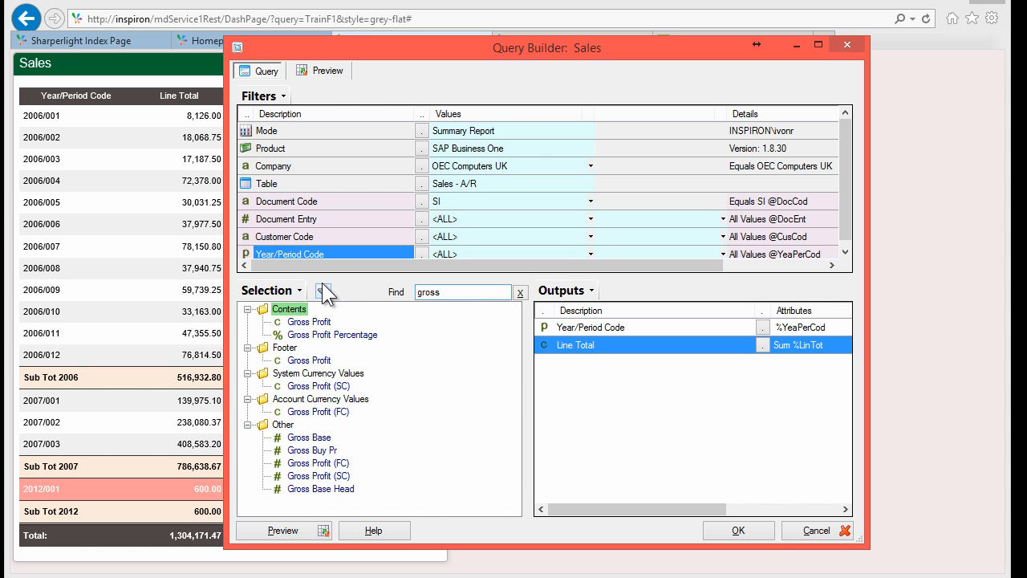
click(312, 323)
drag(310, 325, 584, 383)
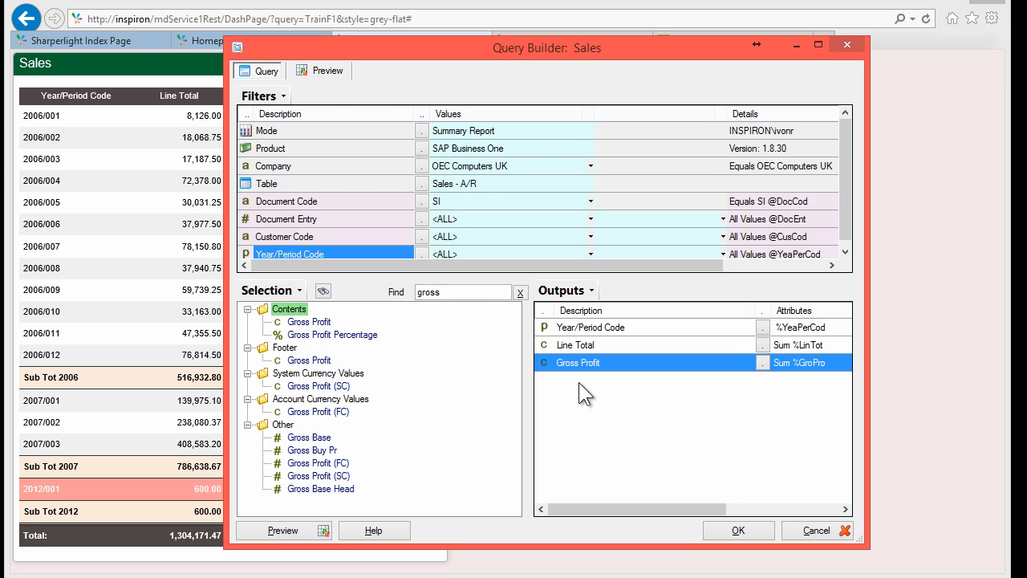
click(297, 530)
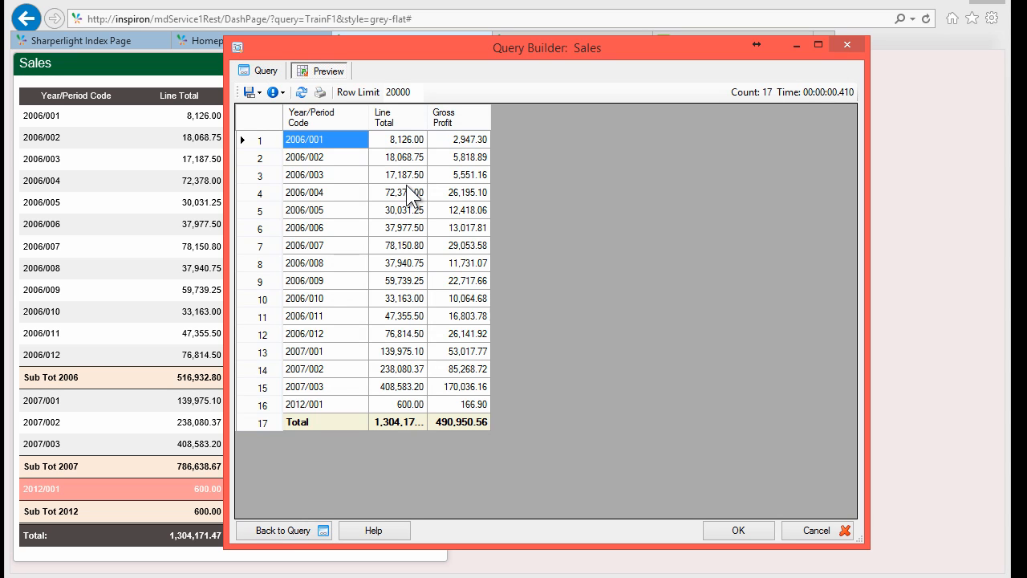
Step: Inspect Line Total and Gross Profit values in the preview rows, then return to the query design
click(406, 193)
click(335, 145)
click(328, 334)
click(445, 145)
click(398, 144)
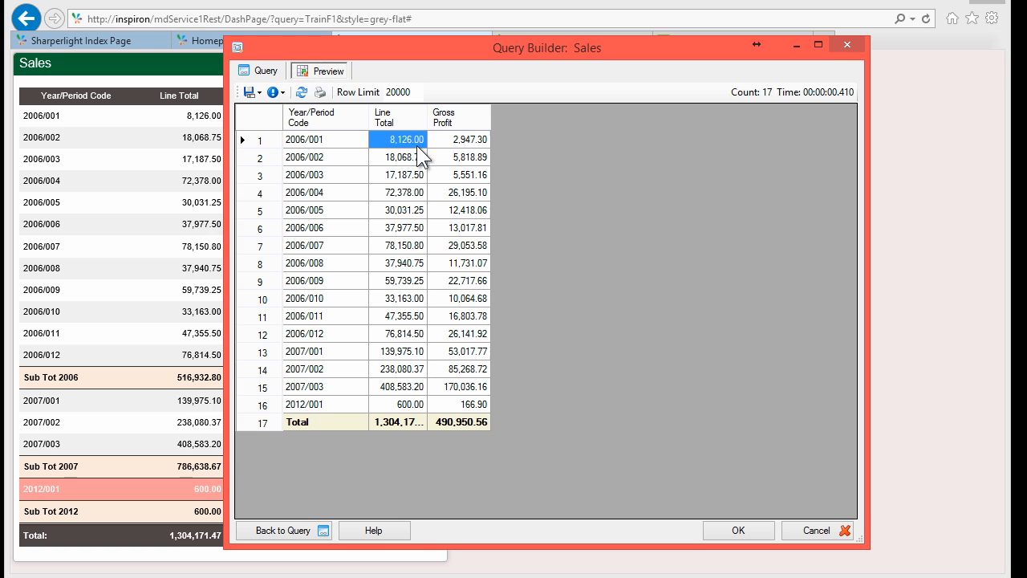
click(465, 141)
click(390, 143)
click(449, 141)
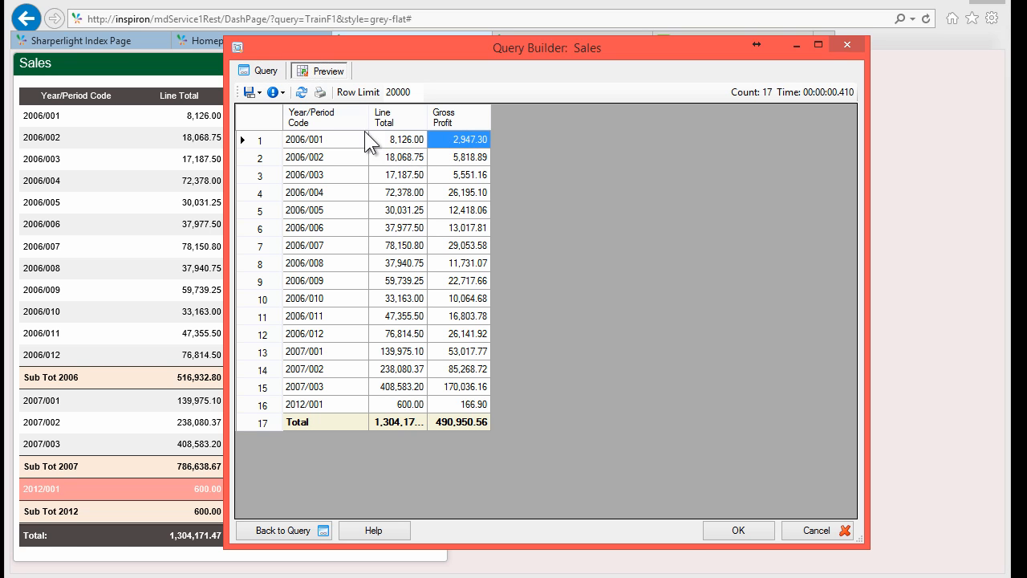
click(264, 71)
Step: Add a new expression output with the formula Gross Profit / Line Total
right_click(580, 358)
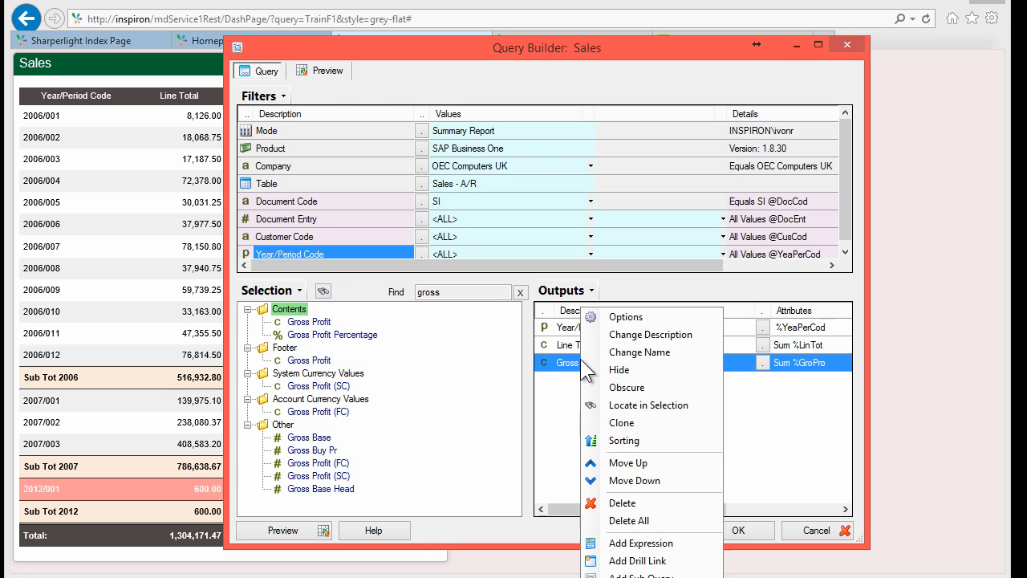
click(642, 542)
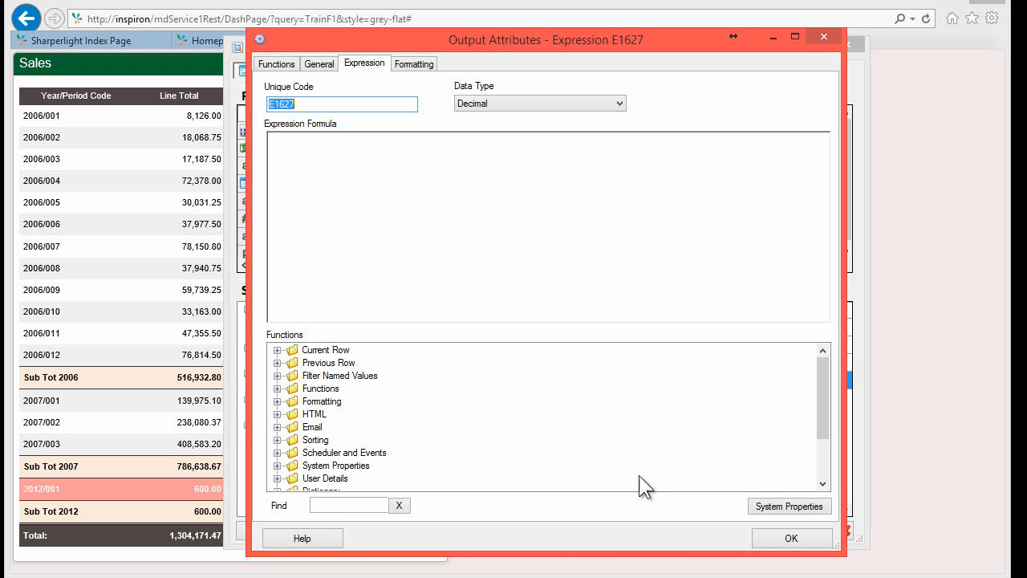
click(345, 183)
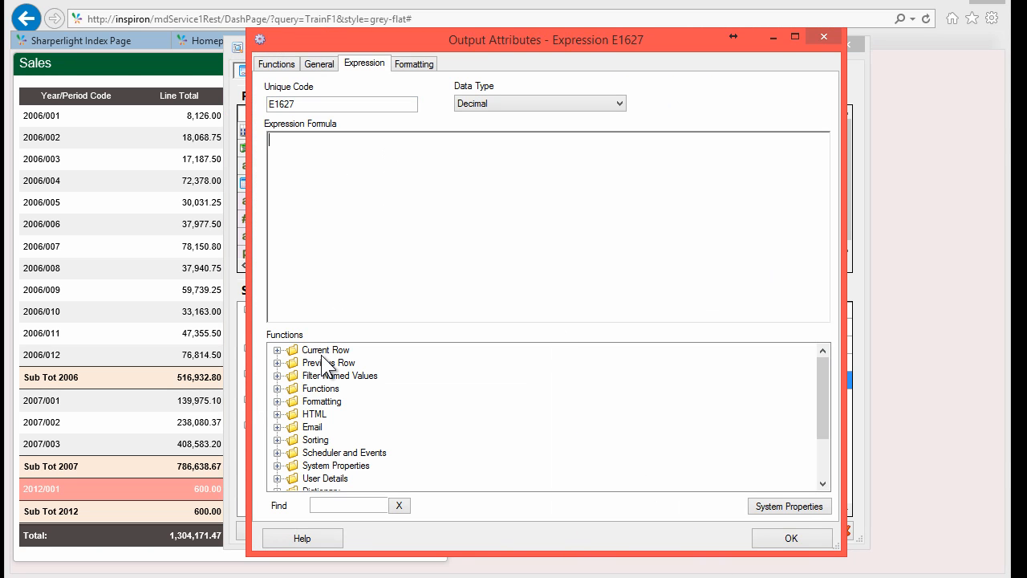
click(277, 350)
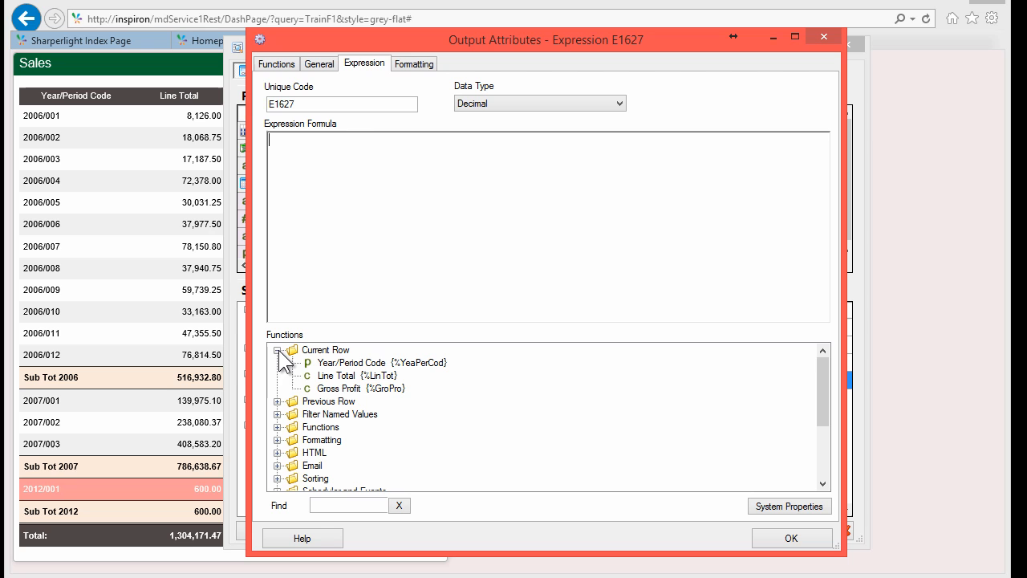
click(360, 390)
double_click(361, 391)
click(362, 154)
text(/)
double_click(347, 376)
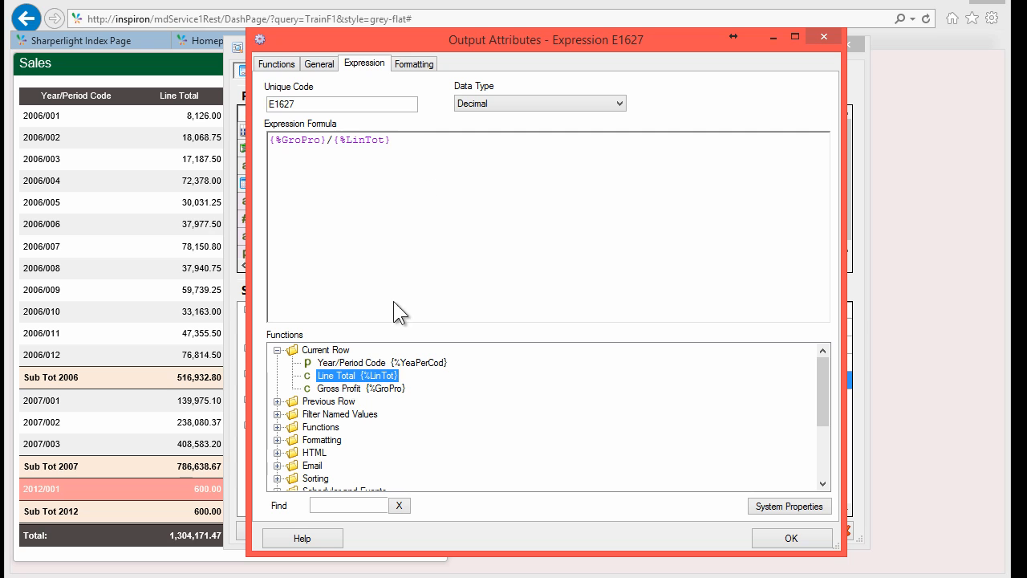
Step: Rewrite the formula as DivSafe({%GroPro},{%LinTot}), using the 'div' function search
click(419, 145)
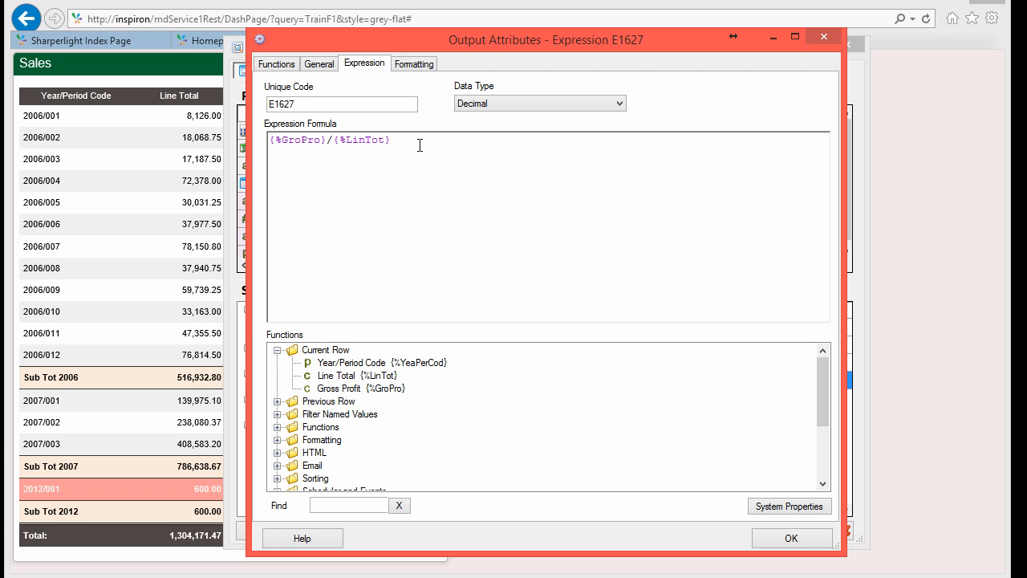
key(shift+Left)
key(shift+Left)
key(shift+Left)
key(shift+Left)
key(shift+Left)
key(shift+Left)
key(shift+Left)
key(shift+Left)
key(shift+Left)
key(shift+Left)
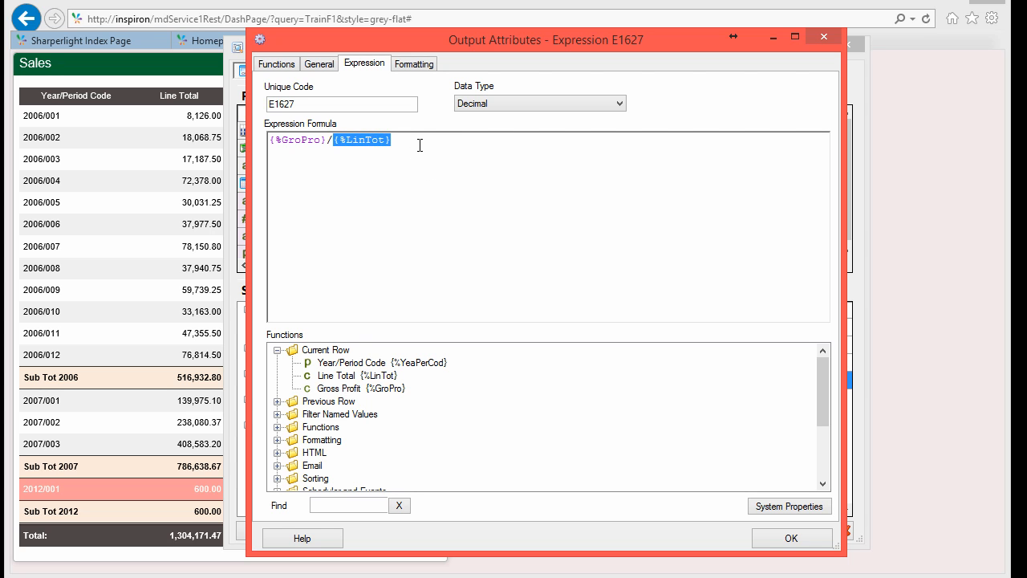
key(shift+Right)
key(Home)
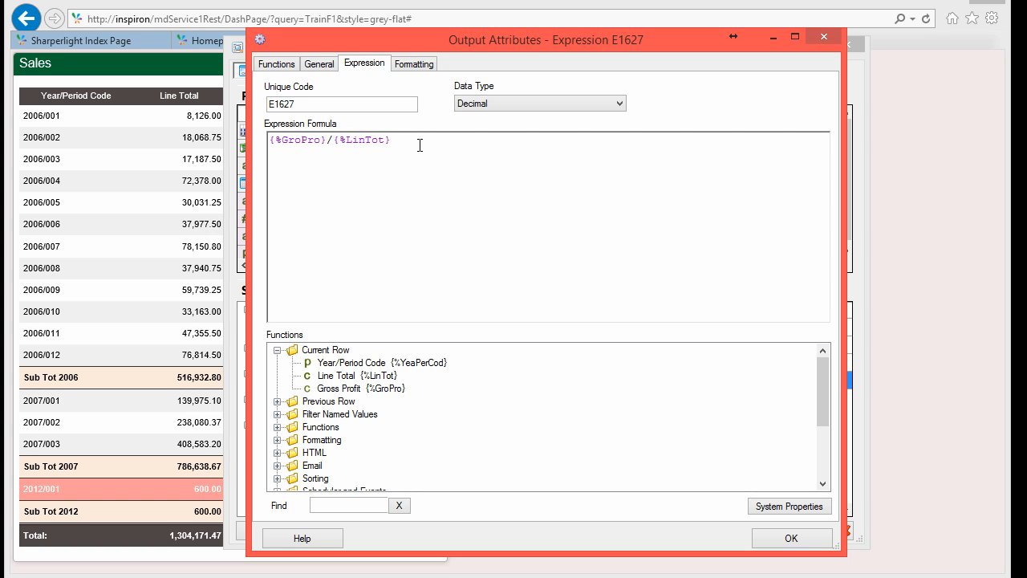
click(335, 506)
text(divsaf)
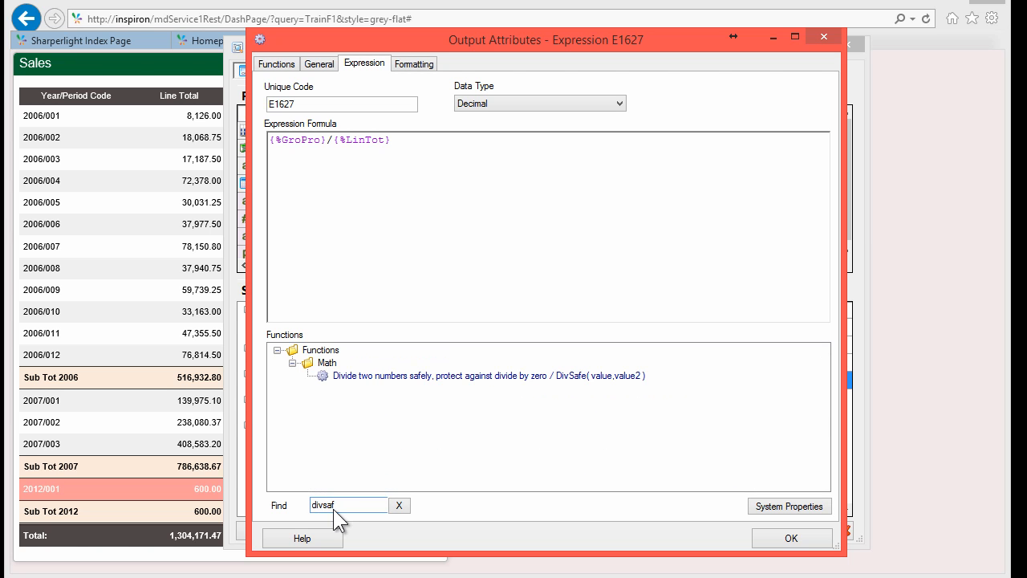
click(275, 140)
text(Div)
text(Sa)
text(fe()
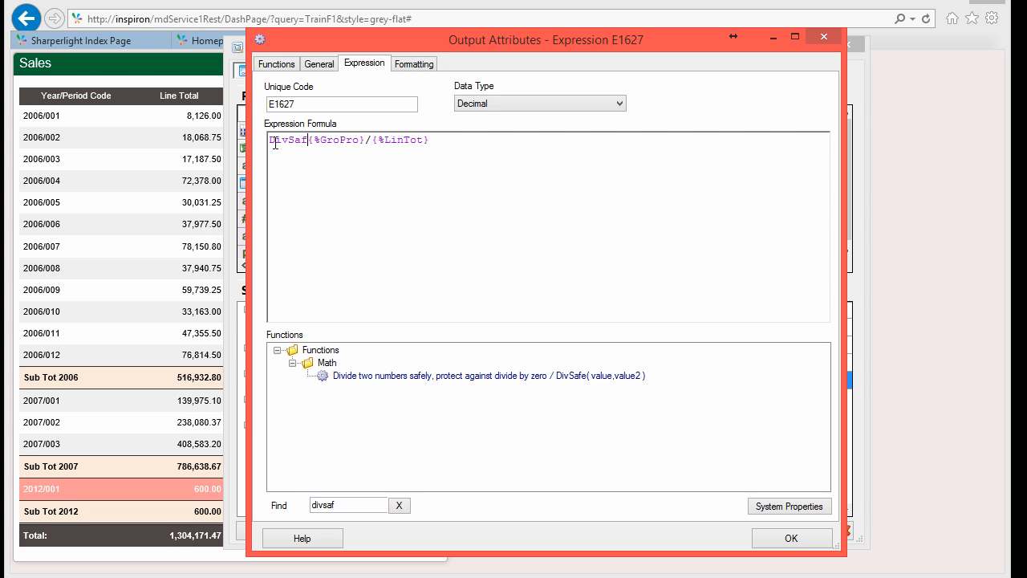
key(Right)
key(Right)
key(Right)
key(Right)
key(Right)
key(Right)
key(Right)
key(Right)
key(Right)
key(Delete)
text(,)
key(End)
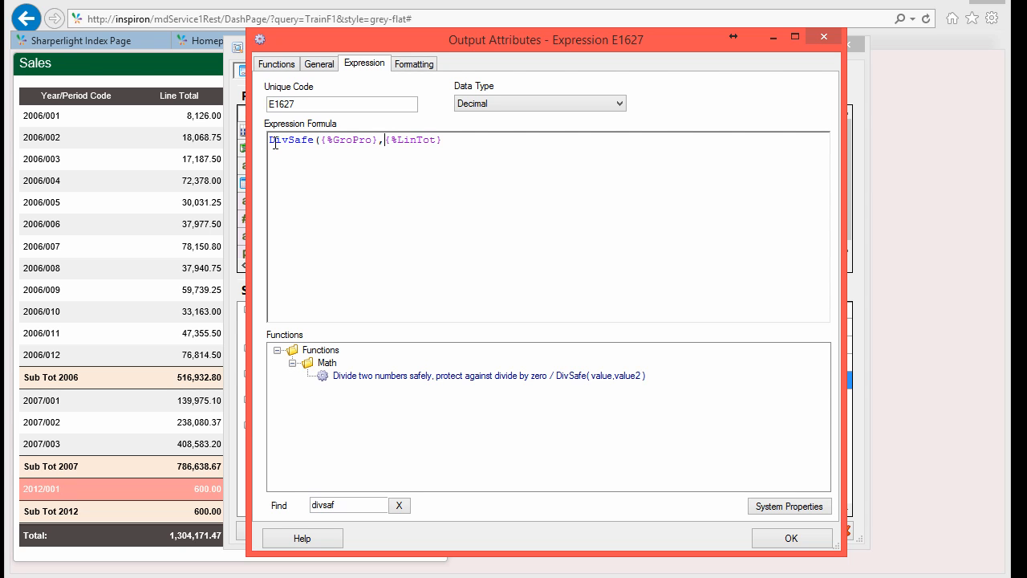
Step: Finish the DivSafe formula and preview the expression's values and totals across rows 1–16
text())
click(791, 539)
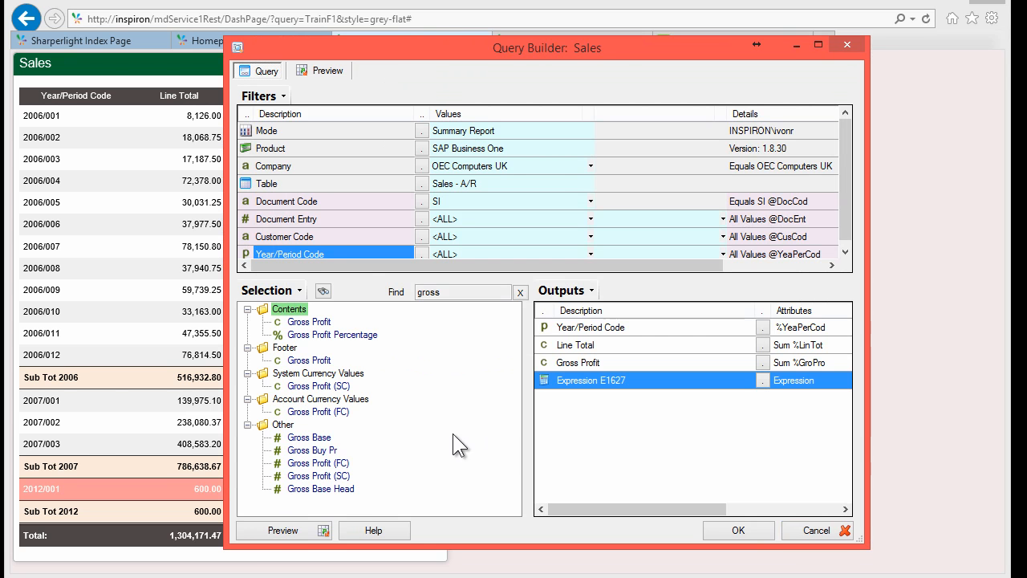
click(302, 524)
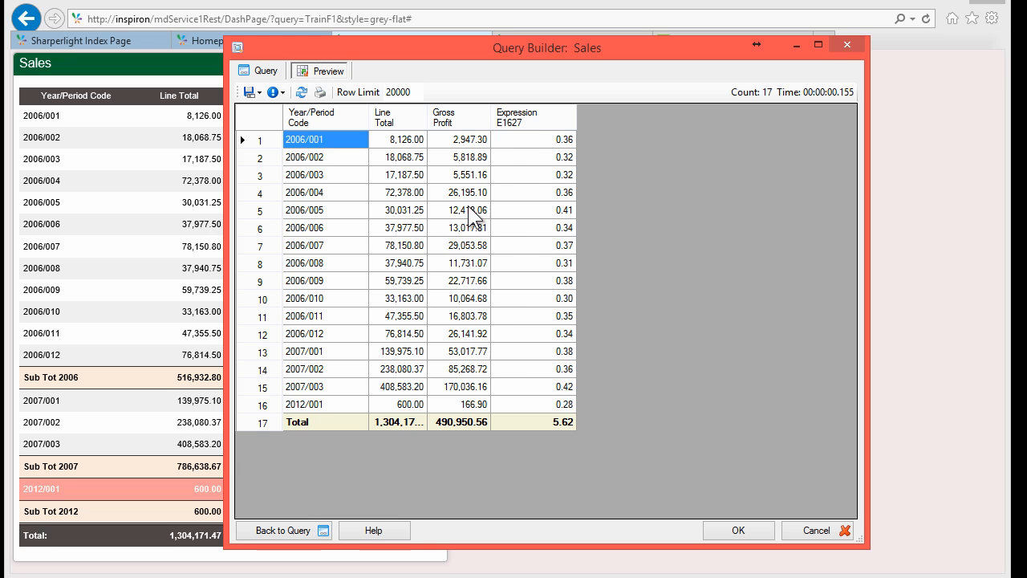
click(468, 207)
drag(517, 138, 535, 281)
drag(536, 327, 536, 403)
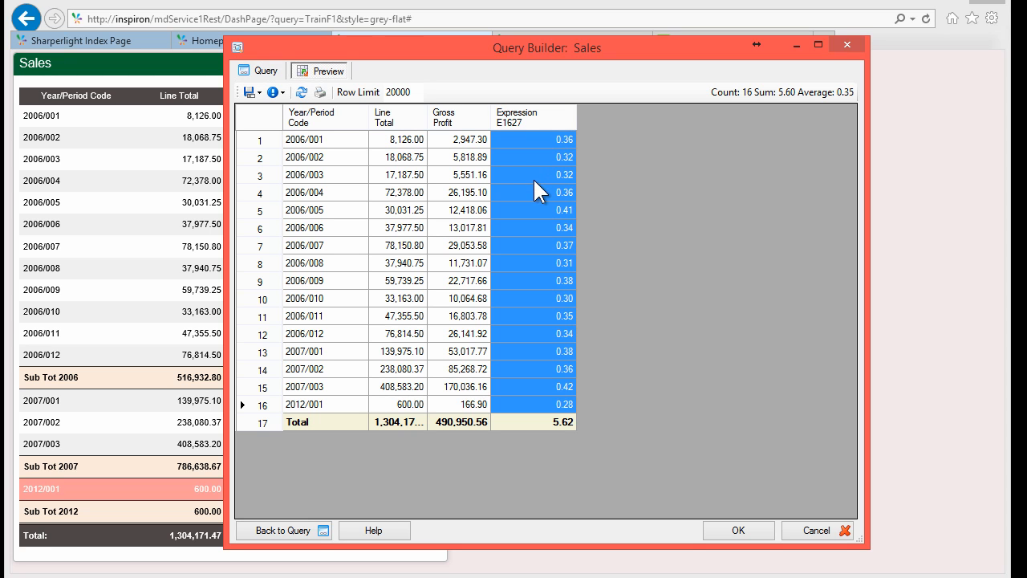
Step: Set Expression E1627's data type to Percentage
click(267, 69)
double_click(603, 377)
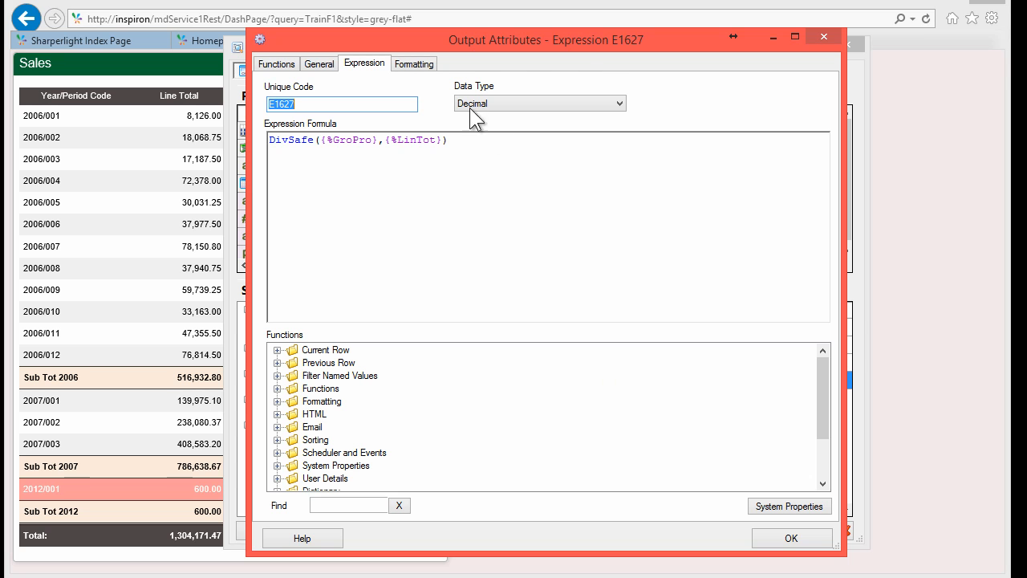
click(501, 103)
click(493, 159)
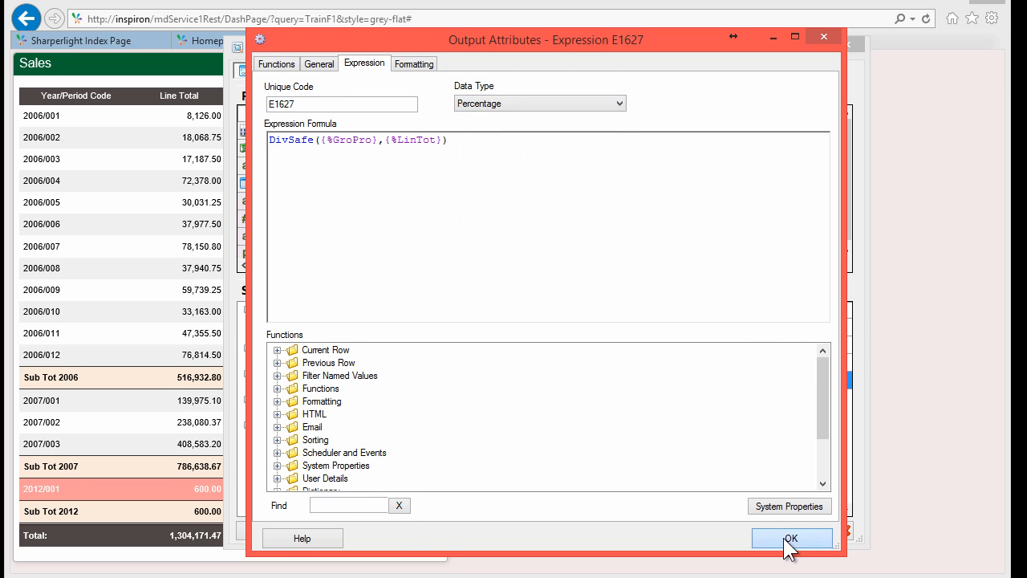
click(792, 538)
Step: Rename the expression's description to Profit Percentage and preview again
right_click(559, 385)
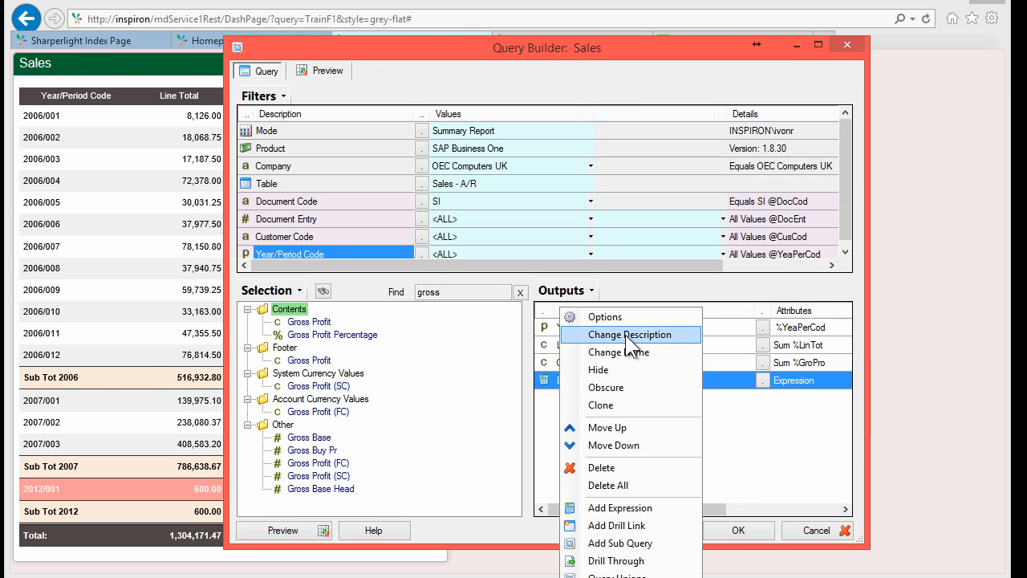
click(626, 335)
text(P)
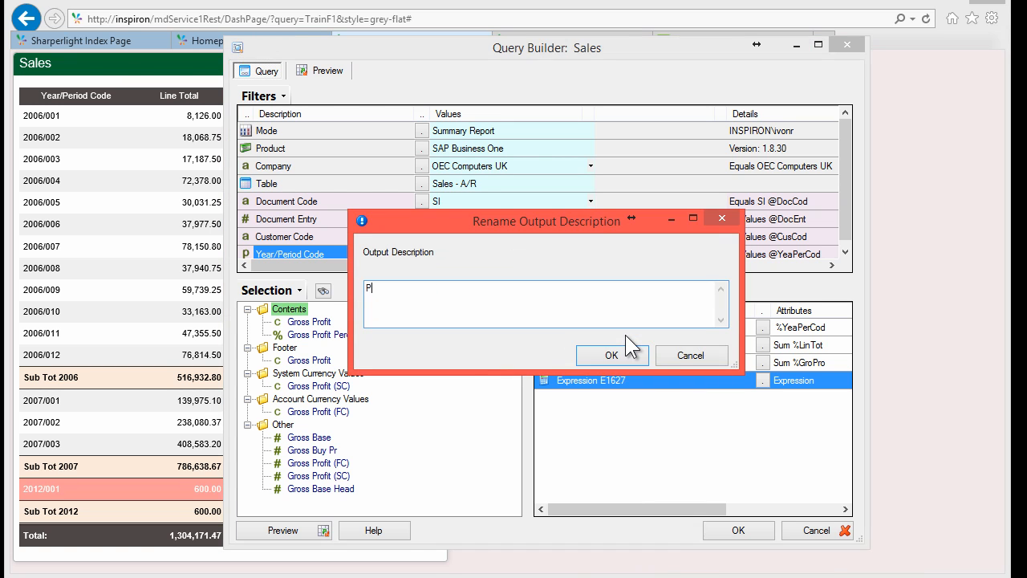
text(rofit Percentage)
key(Return)
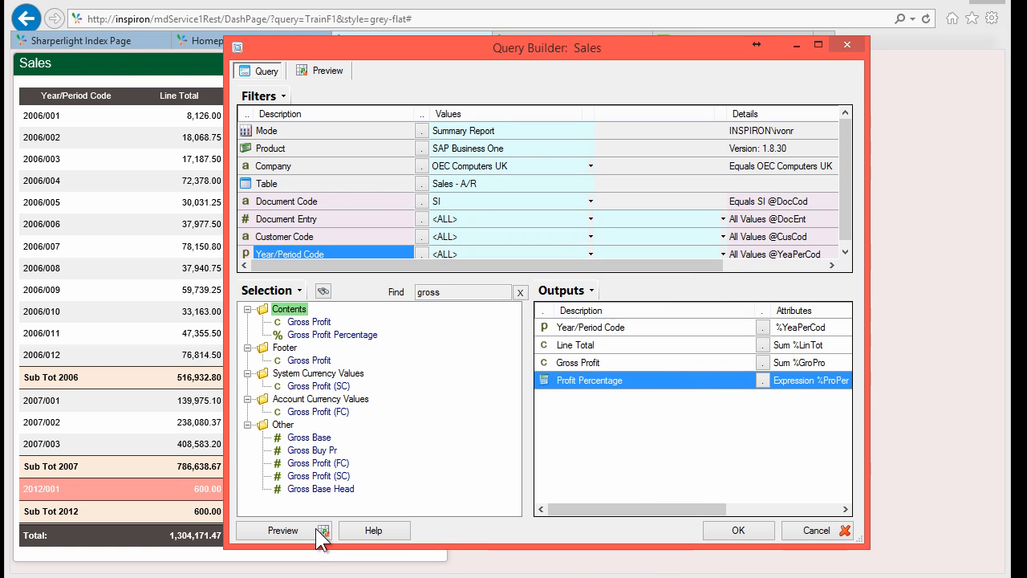
click(315, 528)
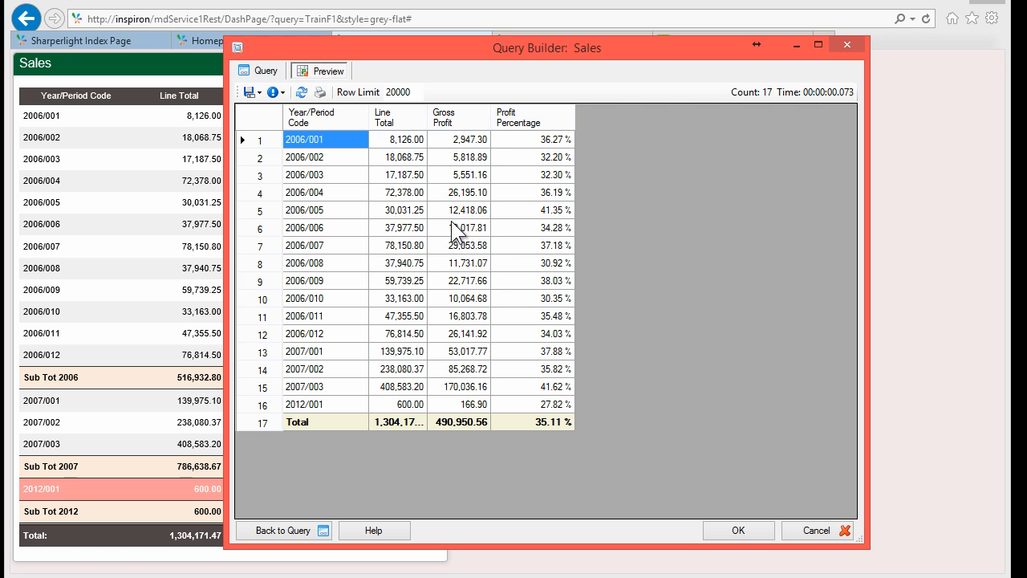
Step: Confirm Profit Percentage shows values like 36.27%, then select the Gross Profit output in design
click(400, 158)
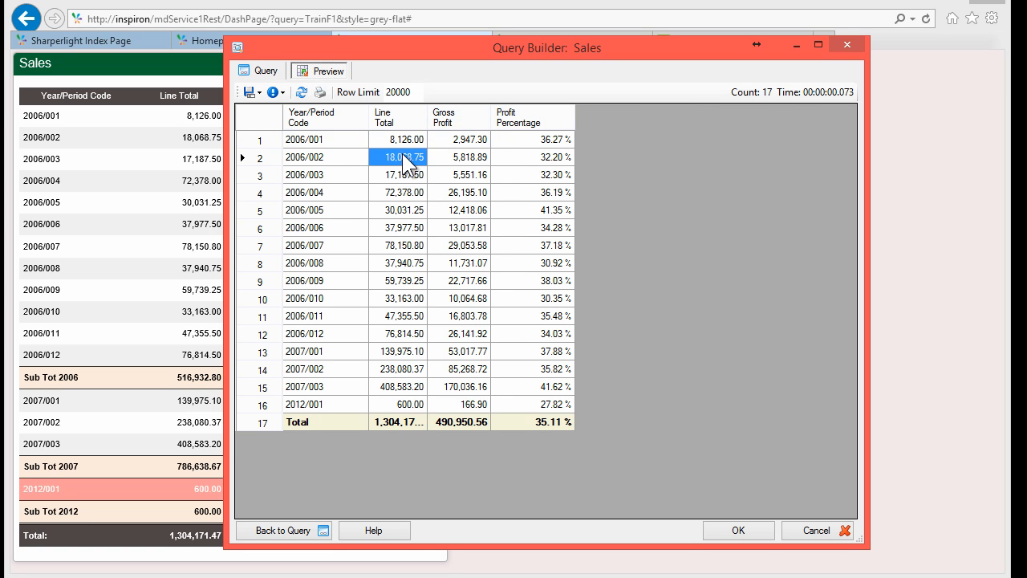
click(407, 140)
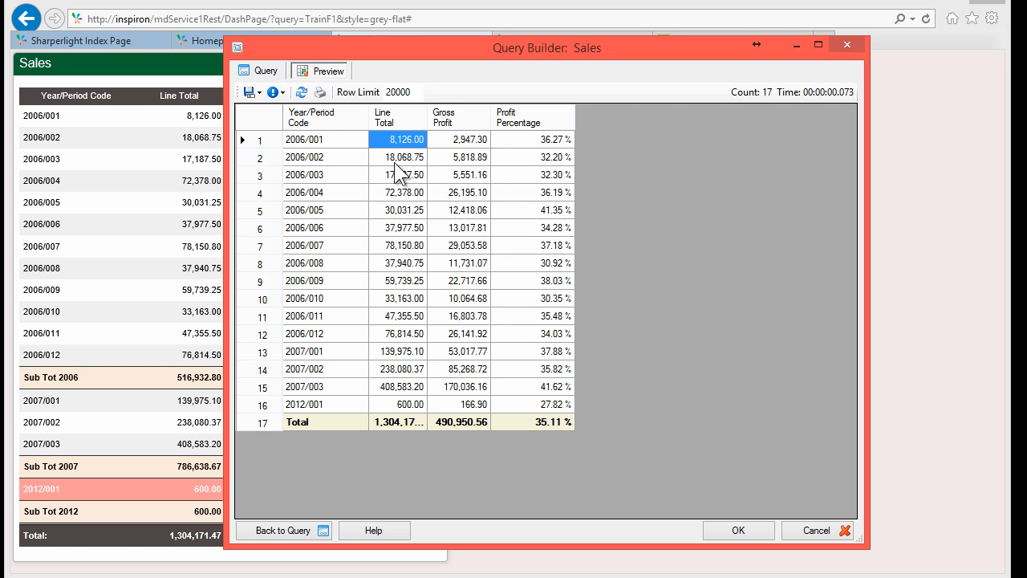
click(269, 73)
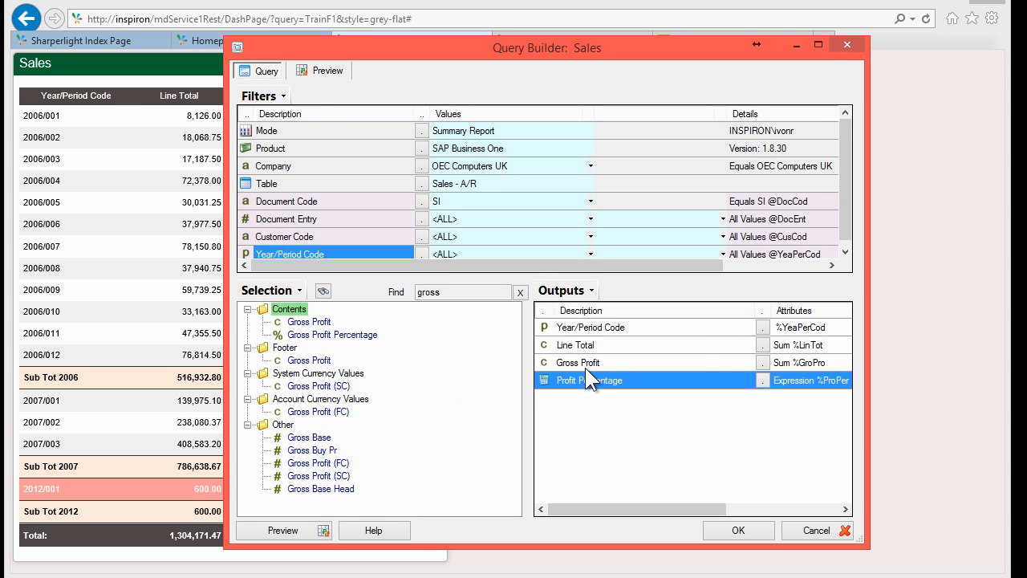
click(585, 362)
Step: Add a new expression output and expand the Formatting functions for its formula
right_click(585, 363)
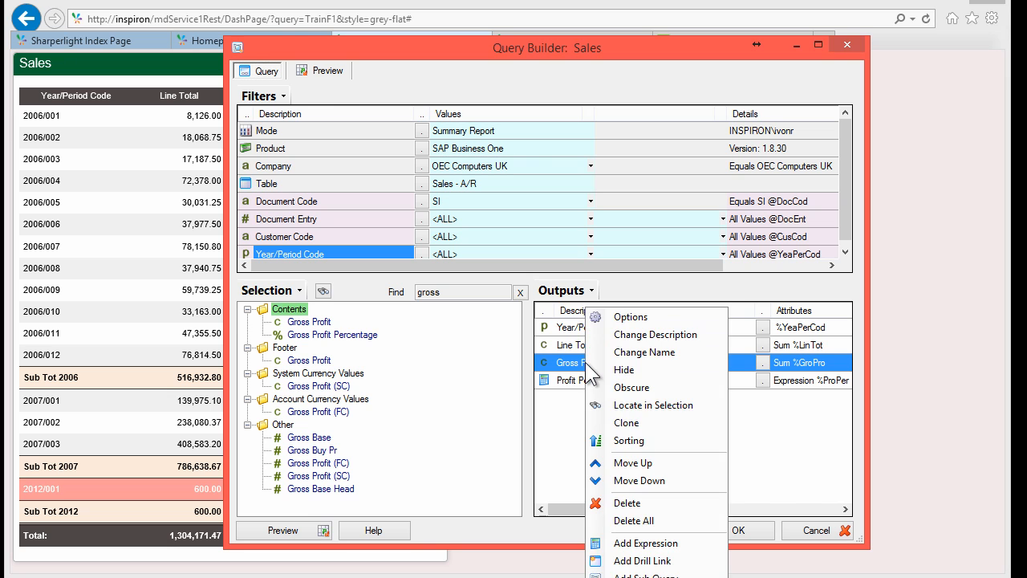
click(646, 543)
click(340, 177)
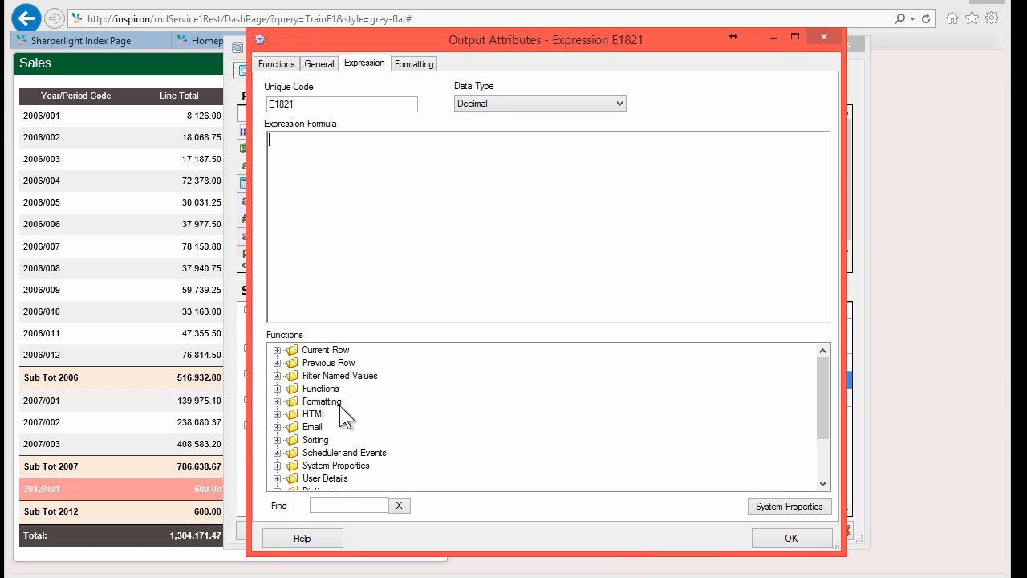
click(277, 401)
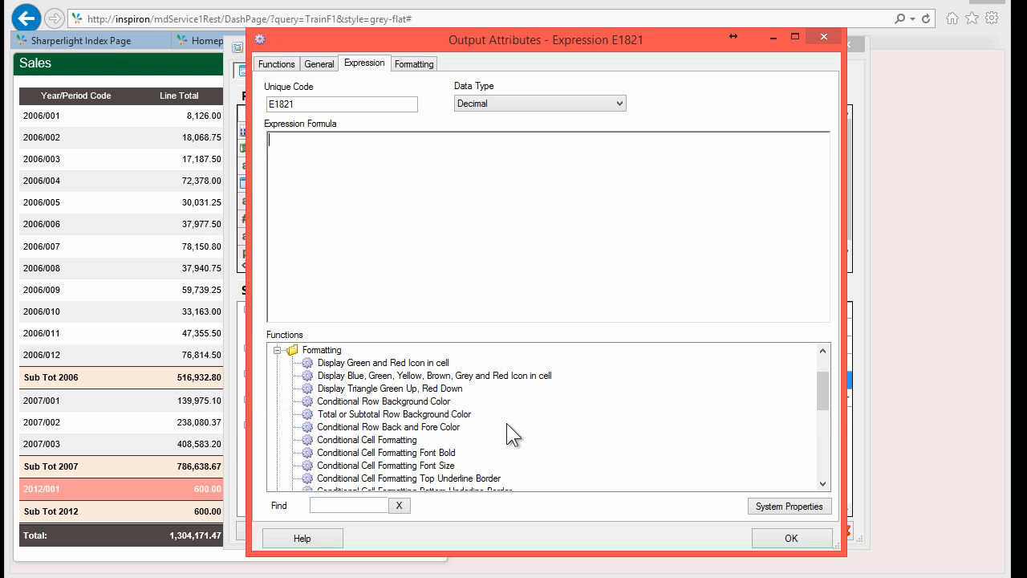
drag(826, 392, 825, 398)
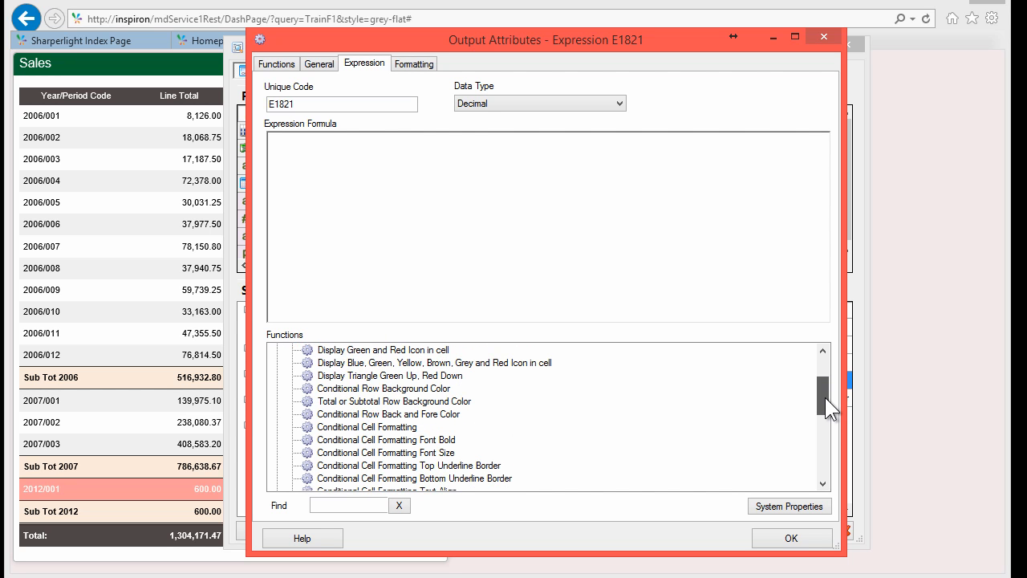
drag(825, 397, 825, 397)
Step: Insert the Display Triangle Green Up, Red Down template via 'tria' and delete its ConditionGoesHere placeholder
click(346, 505)
text(tria)
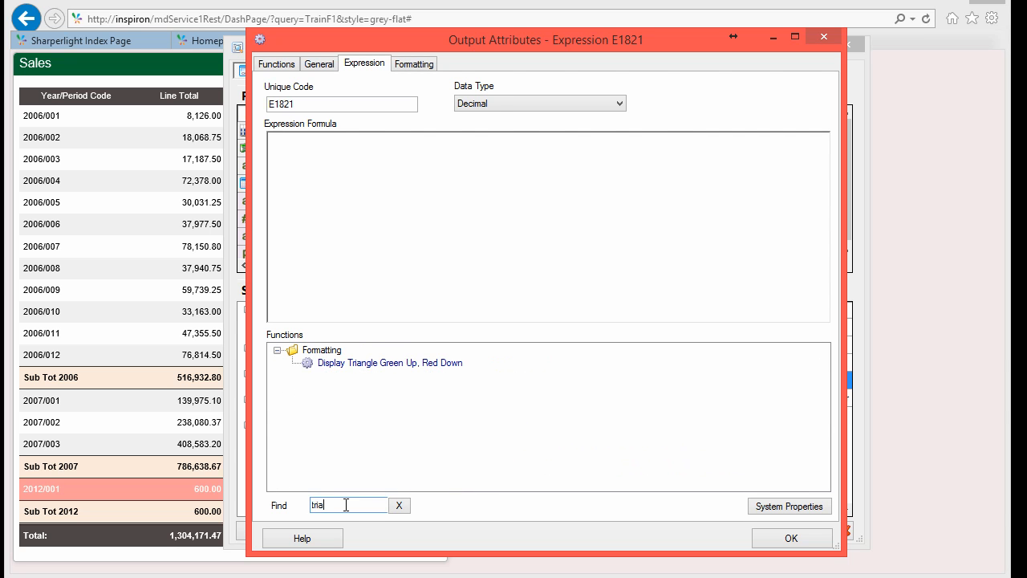
double_click(350, 363)
click(362, 155)
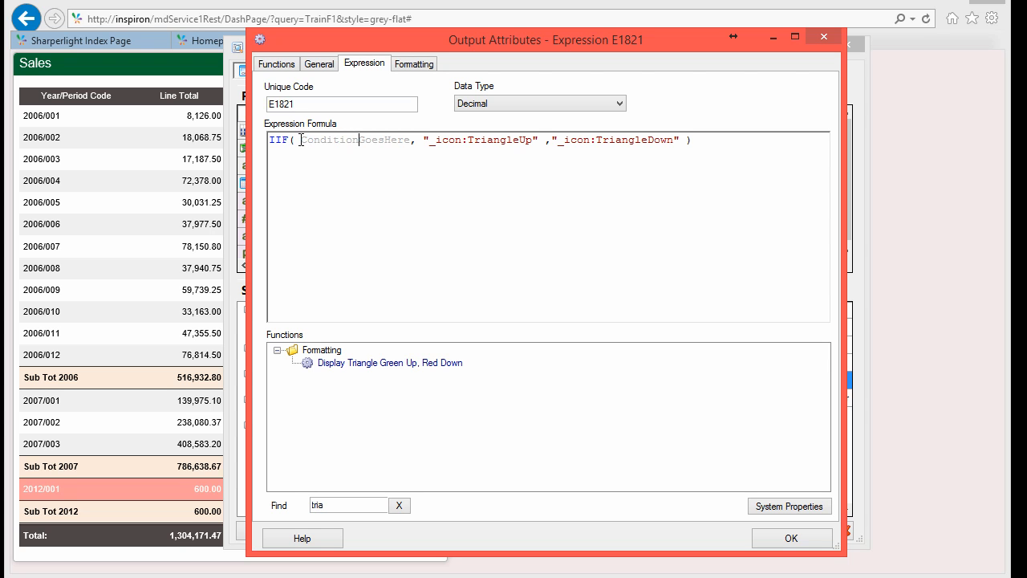
drag(302, 141, 413, 140)
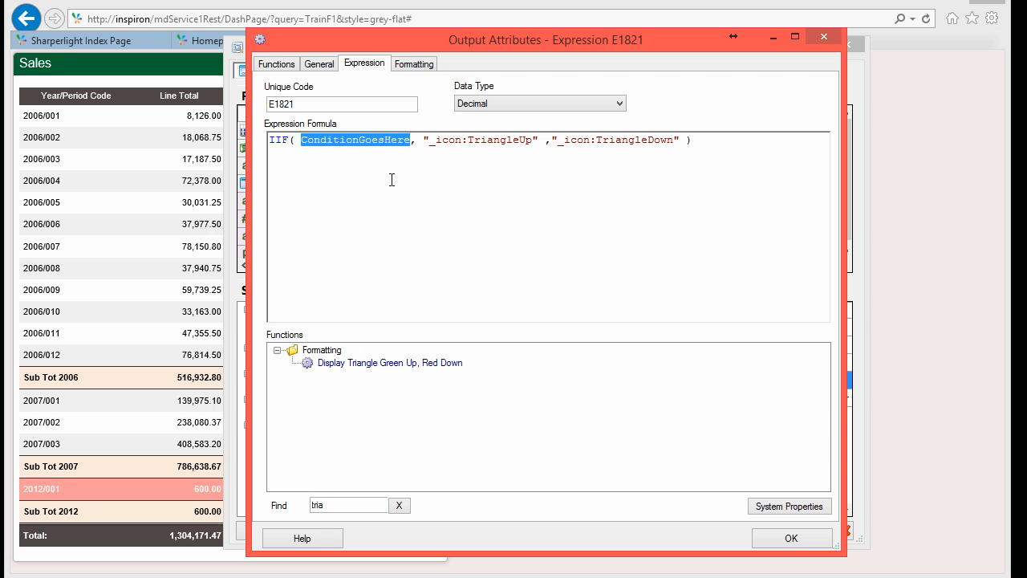
key(Delete)
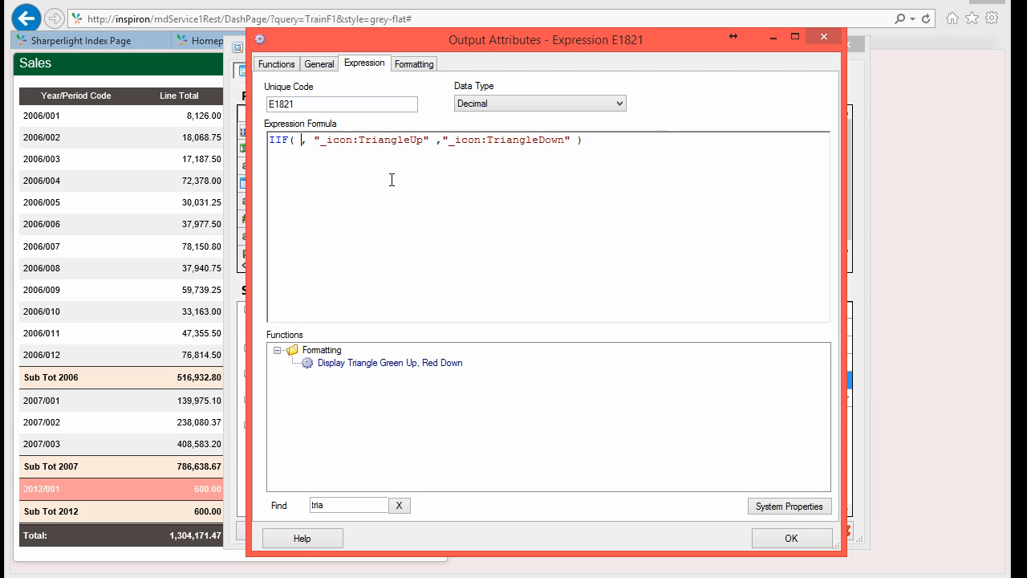
key(Return)
key(Return)
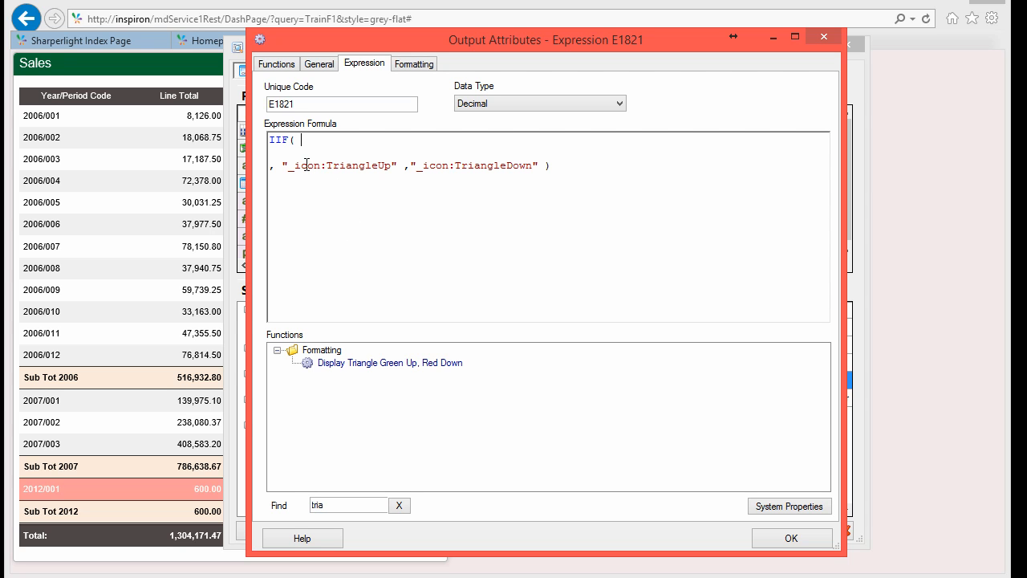
Step: Insert the current row's Line Total field into the triangle formula's condition
click(482, 166)
click(399, 505)
click(332, 363)
scroll(329, 365, up, 2)
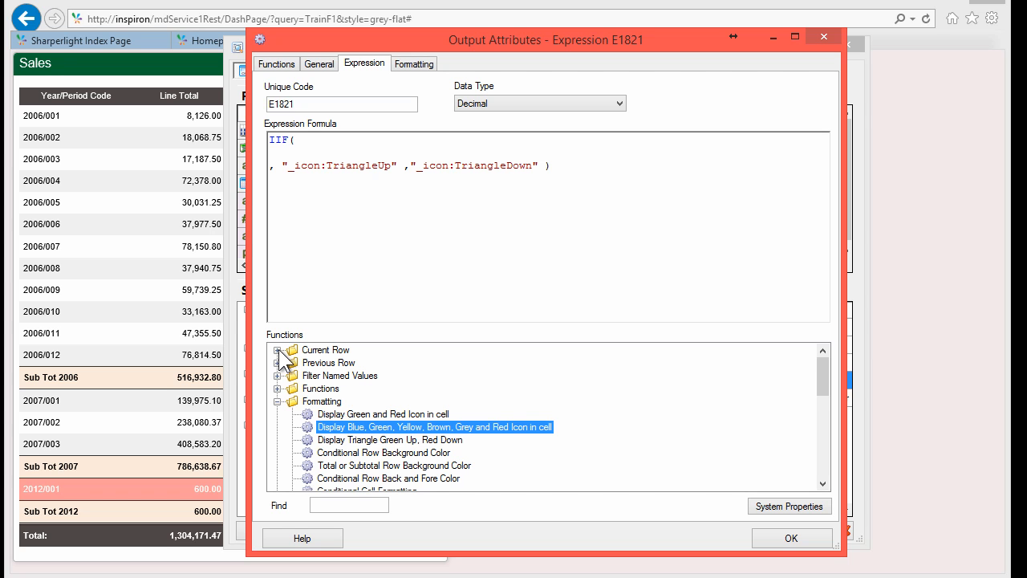
click(278, 350)
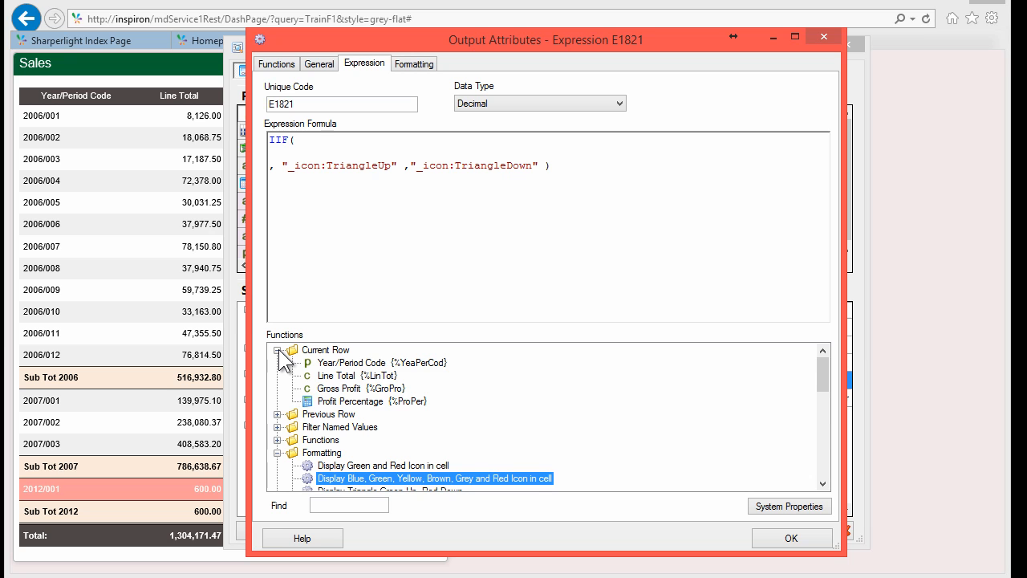
click(278, 350)
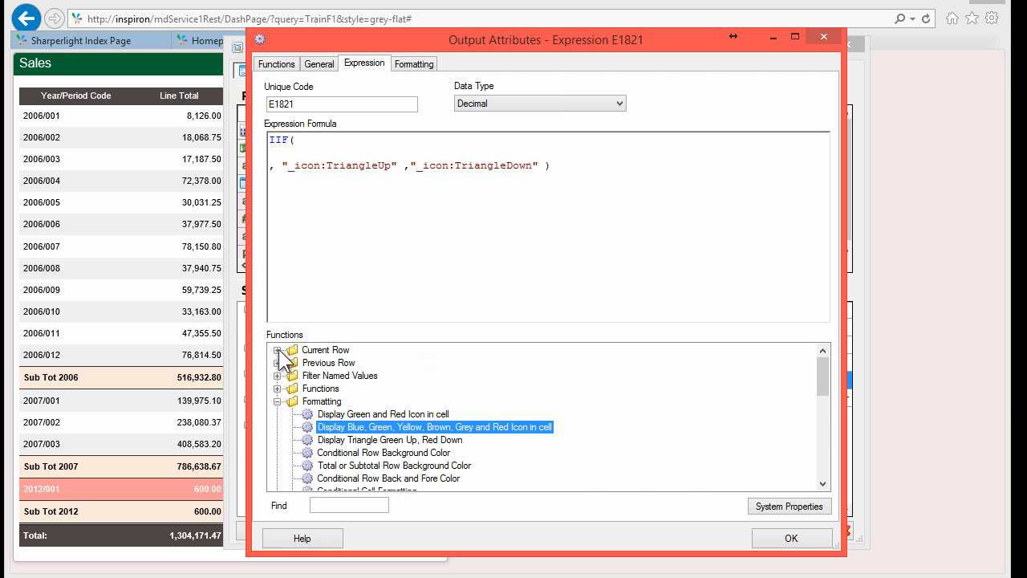
click(277, 350)
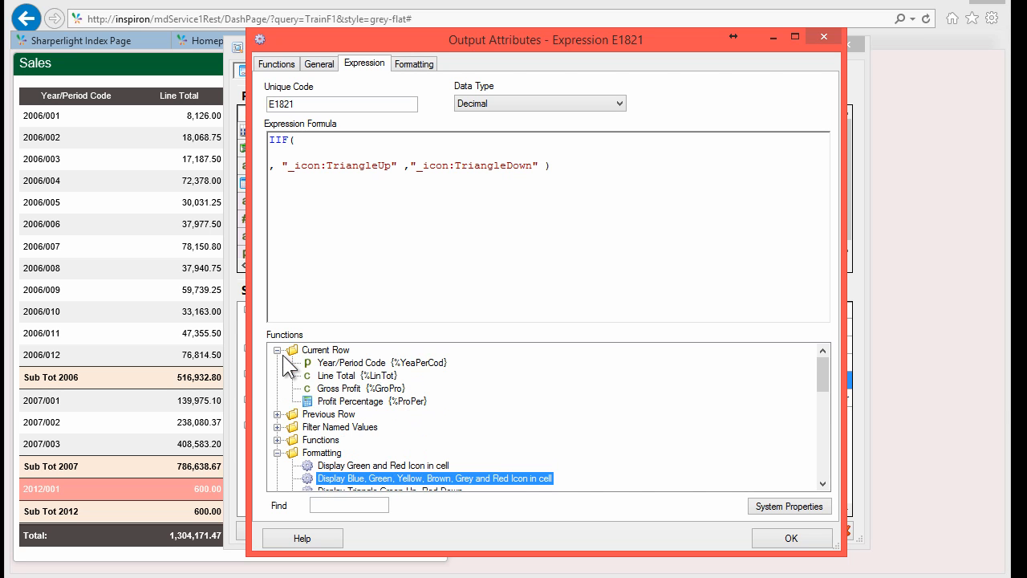
double_click(363, 375)
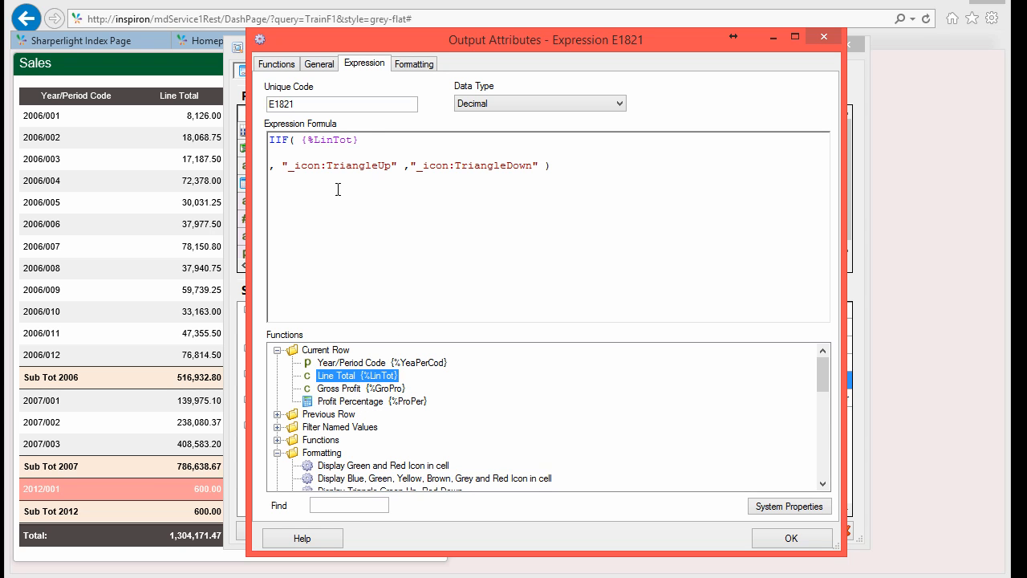
Step: Complete the condition as {%LinTot}>{%Previous:LinTot} and apply the formula
click(370, 139)
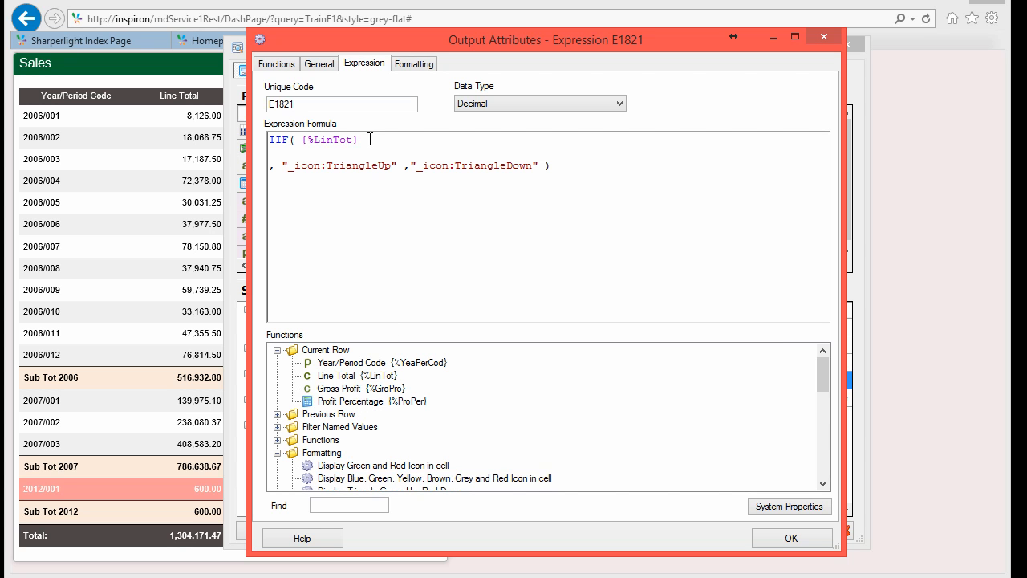
text(>)
click(278, 414)
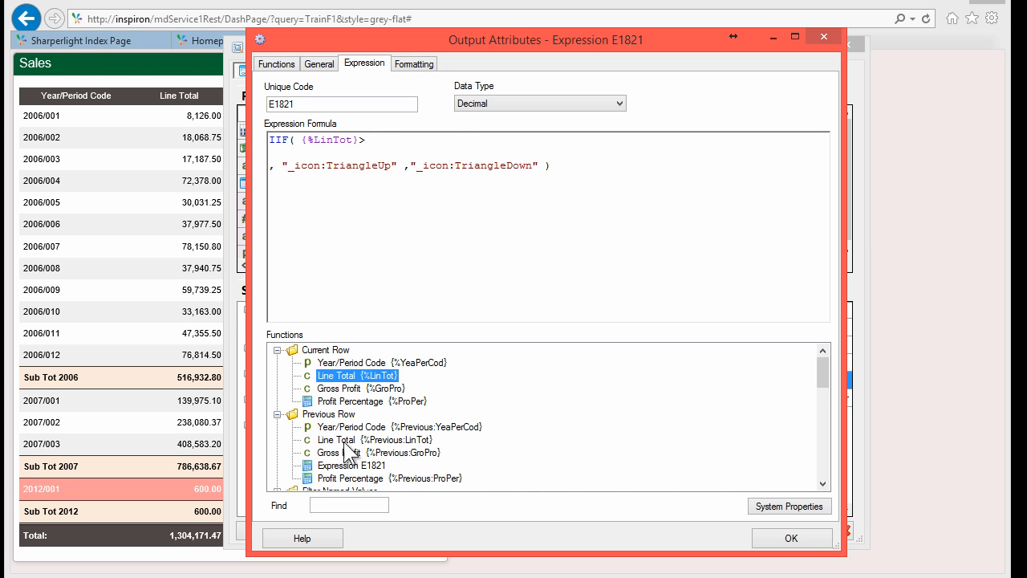
double_click(377, 440)
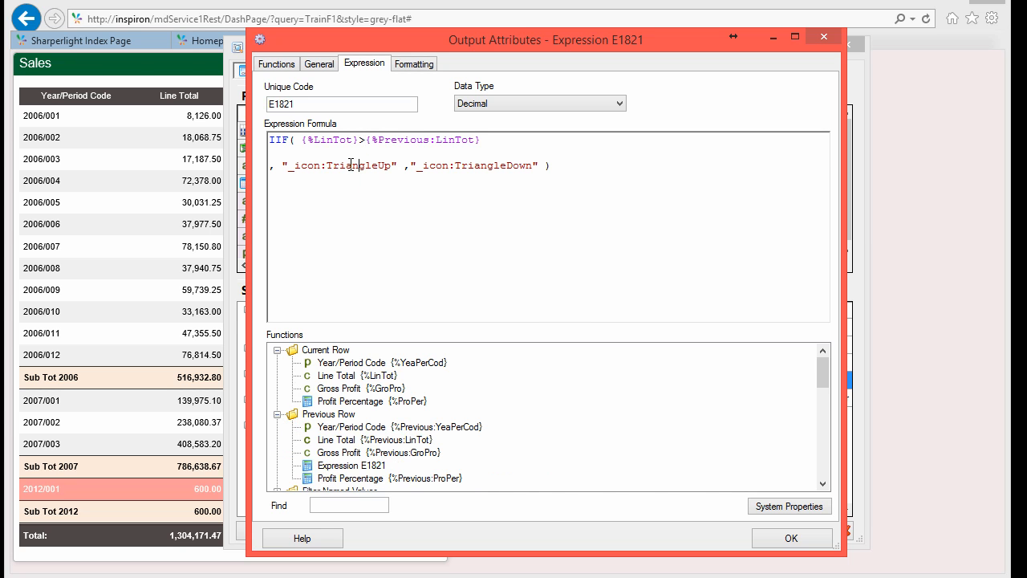
drag(339, 165, 378, 165)
drag(480, 166, 509, 166)
click(802, 539)
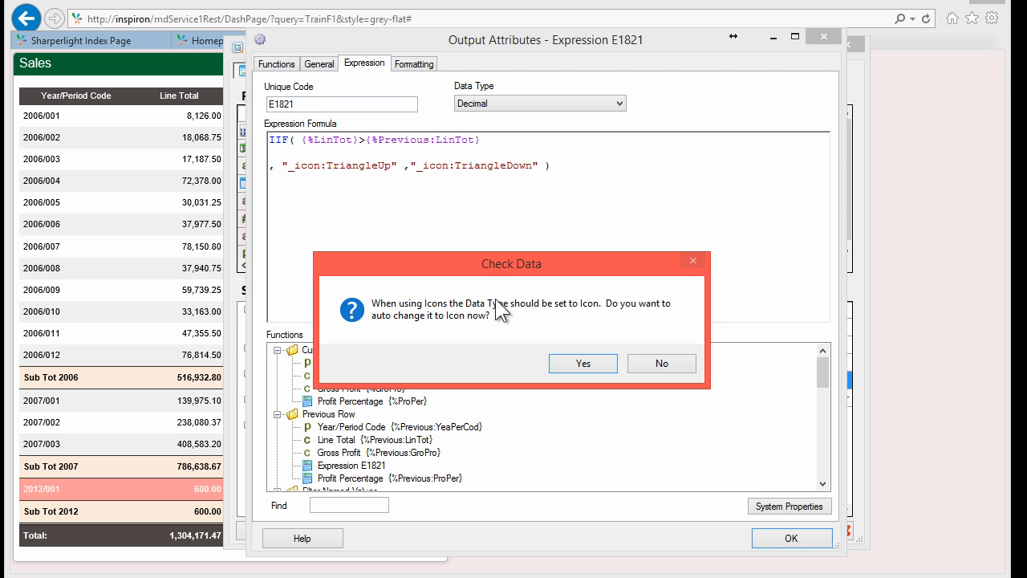
Step: Accept the Icon data type for E1821 and review its green up and red down triangles in preview
click(579, 363)
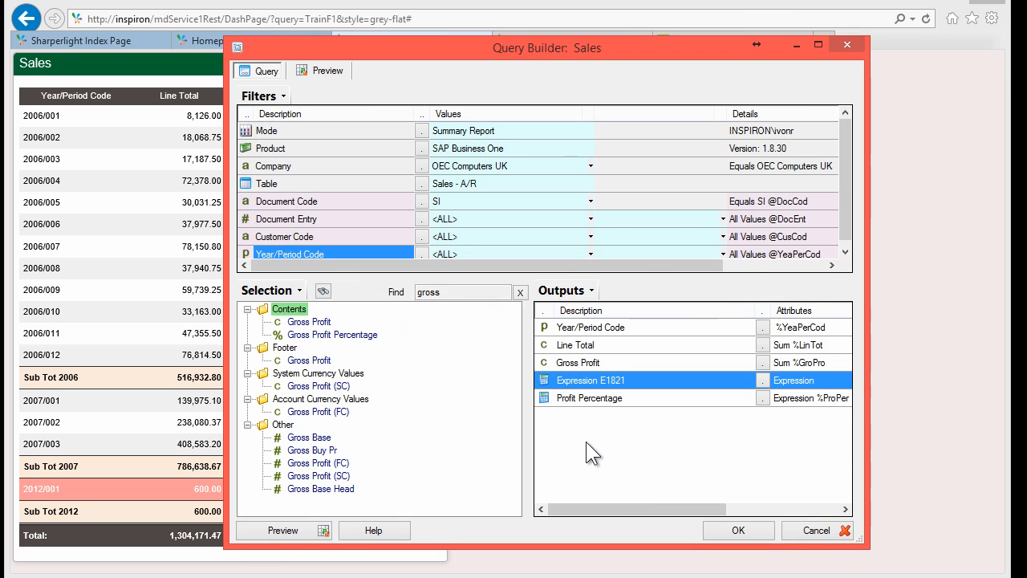
click(291, 532)
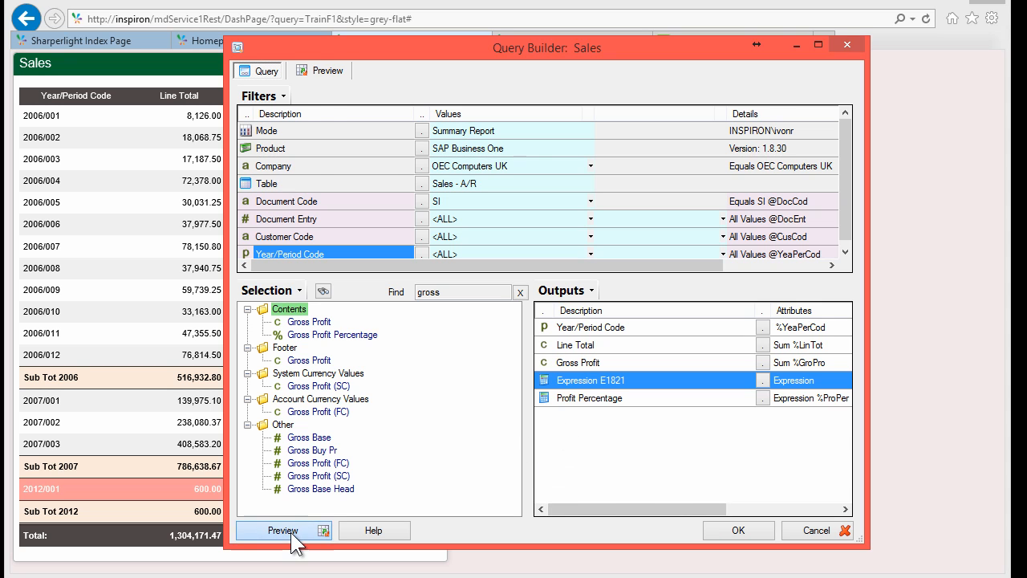
click(422, 181)
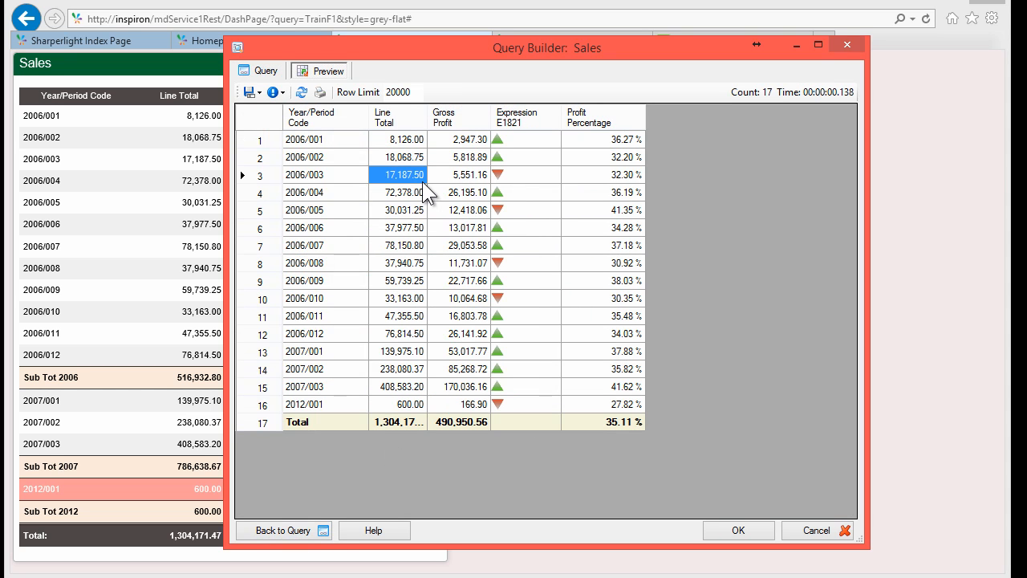
click(517, 138)
click(522, 158)
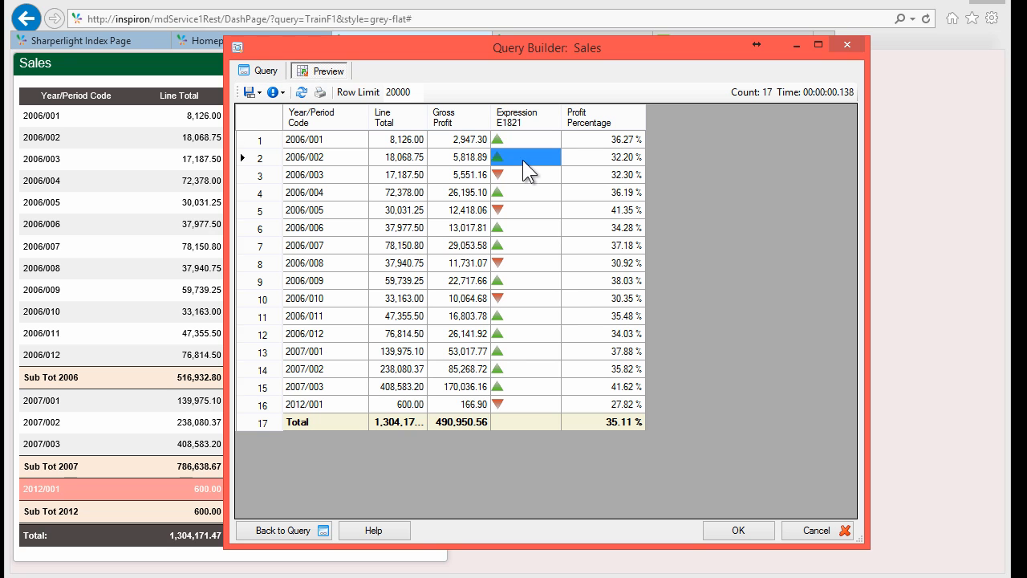
click(467, 209)
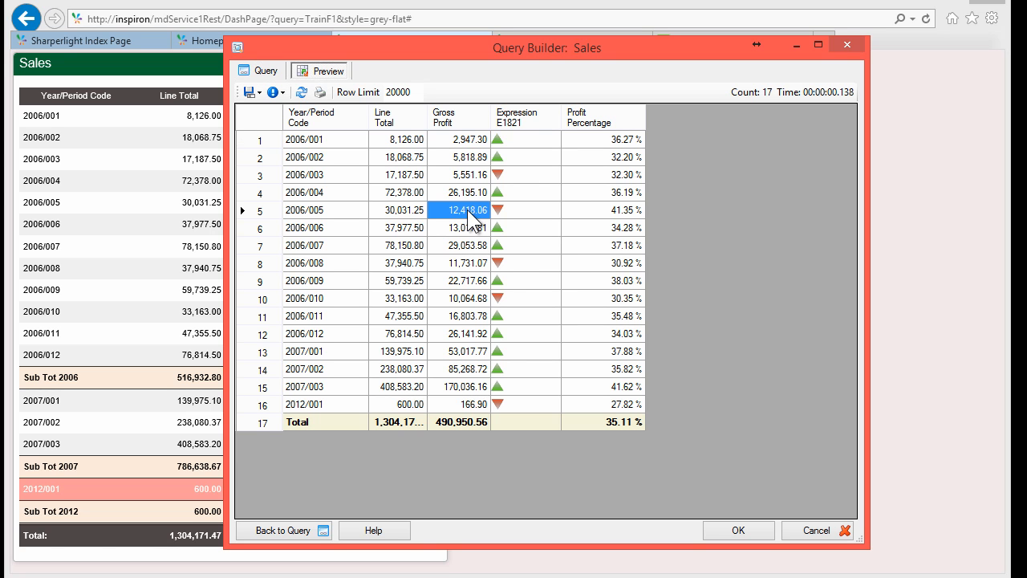
click(458, 140)
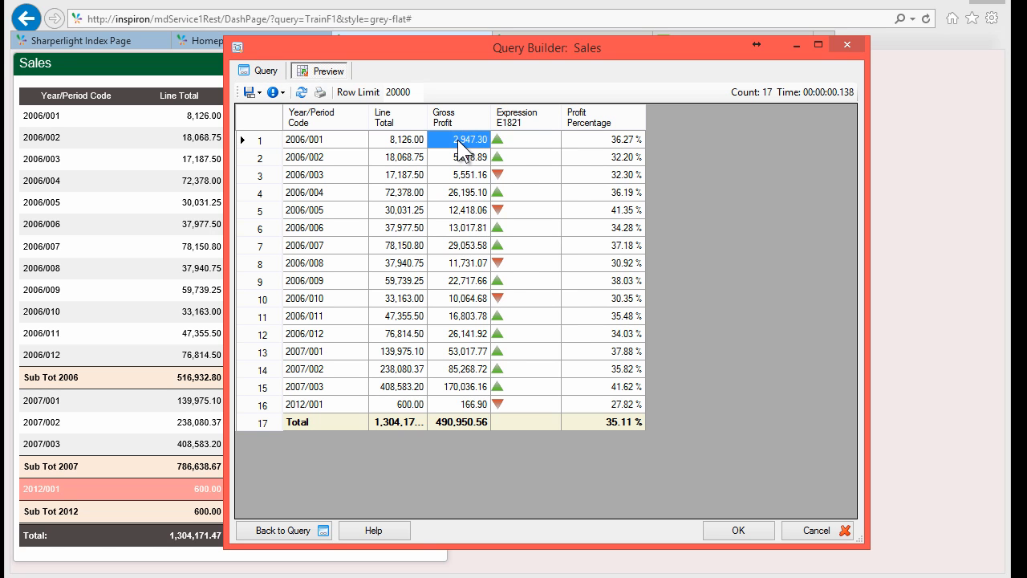
click(516, 137)
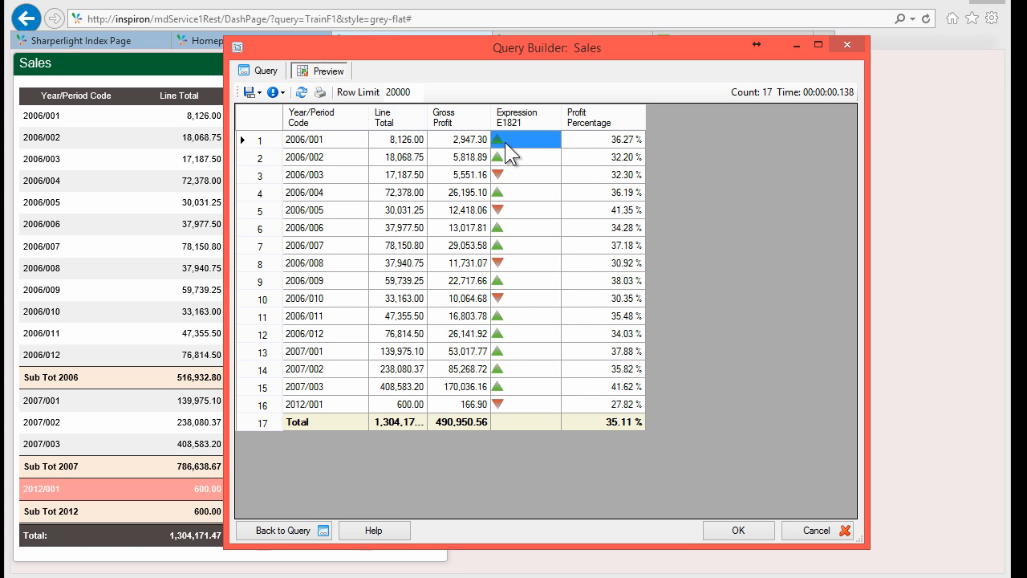
click(265, 73)
Step: Reopen E1821 and add a new first line starting IIF( with the StartOfReport function
double_click(587, 381)
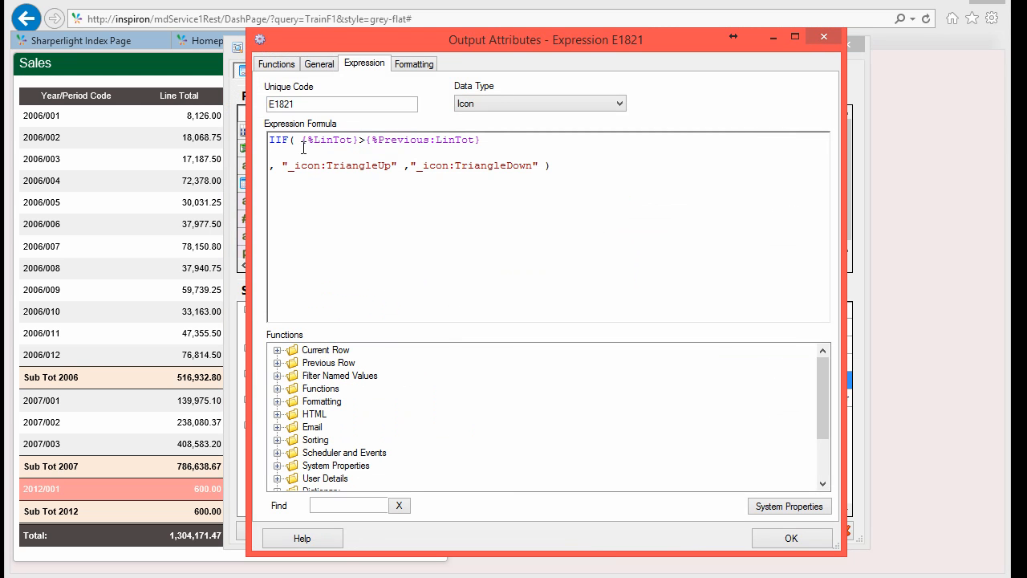
key(Up)
key(Return)
key(Up)
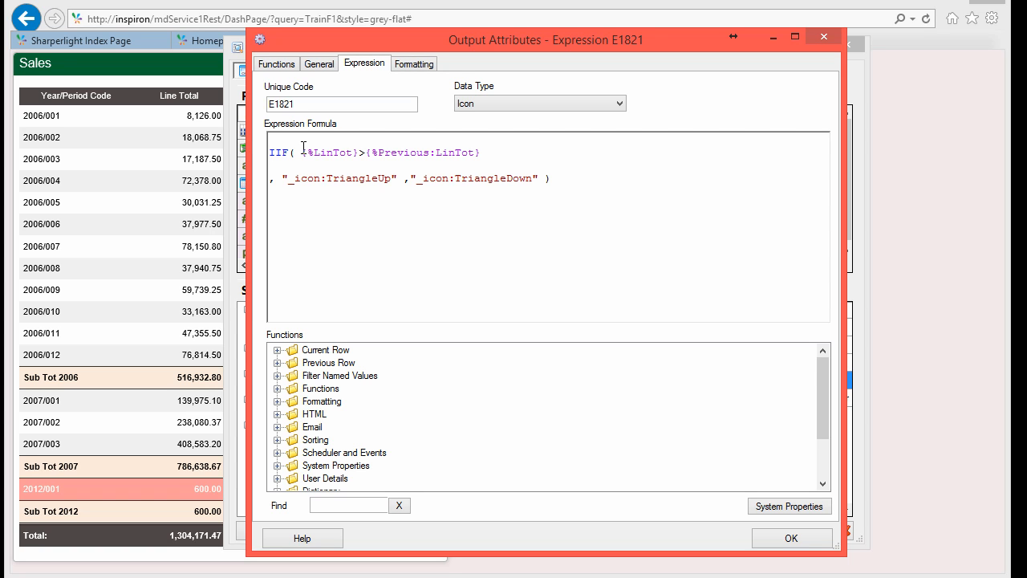
text(IIF()
click(330, 503)
text(start)
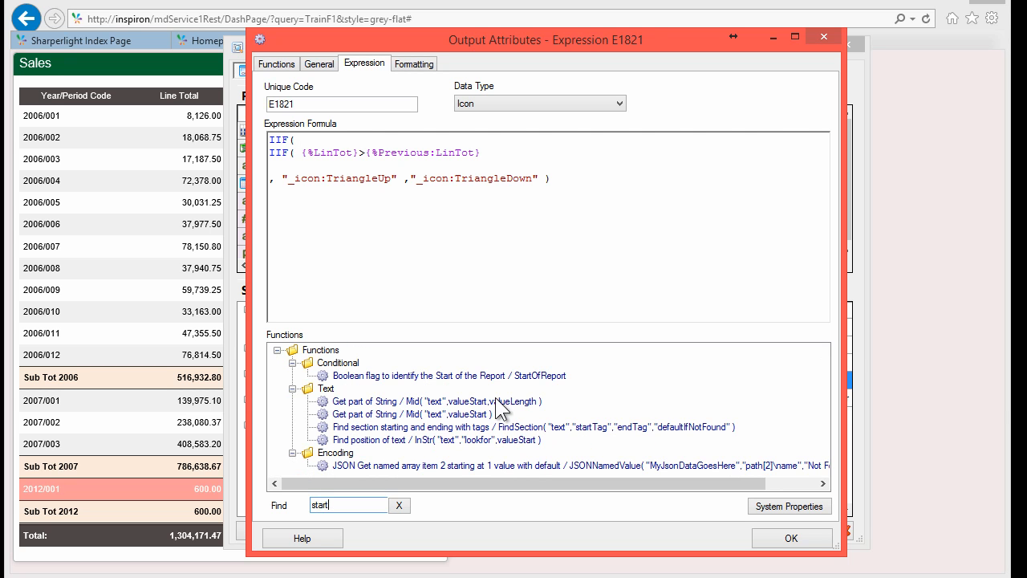
click(531, 377)
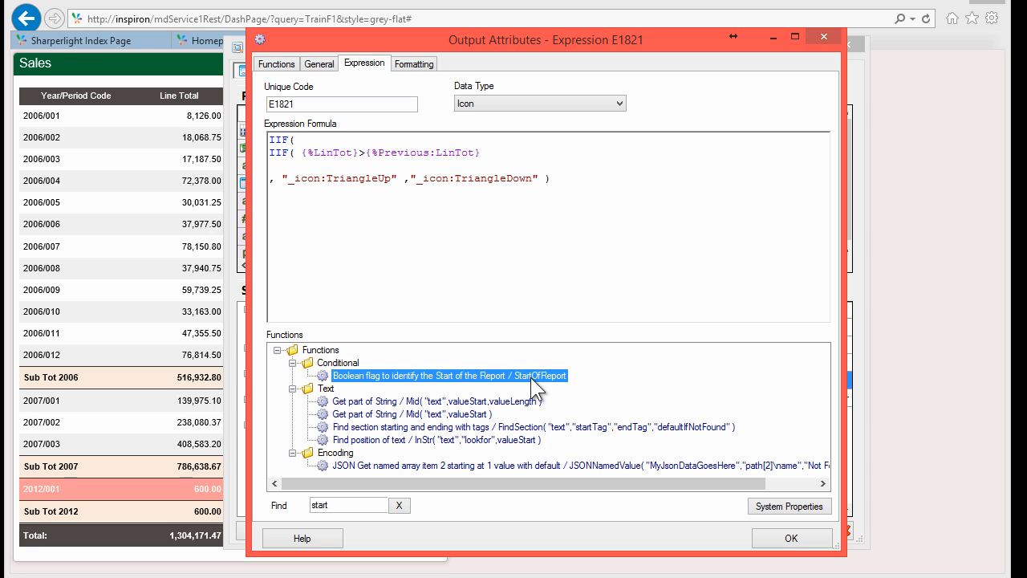
double_click(530, 378)
Step: Add the blank "" result, rejoin the triangle comparison lines, and apply the formula
click(413, 142)
text(, "")
key(Return)
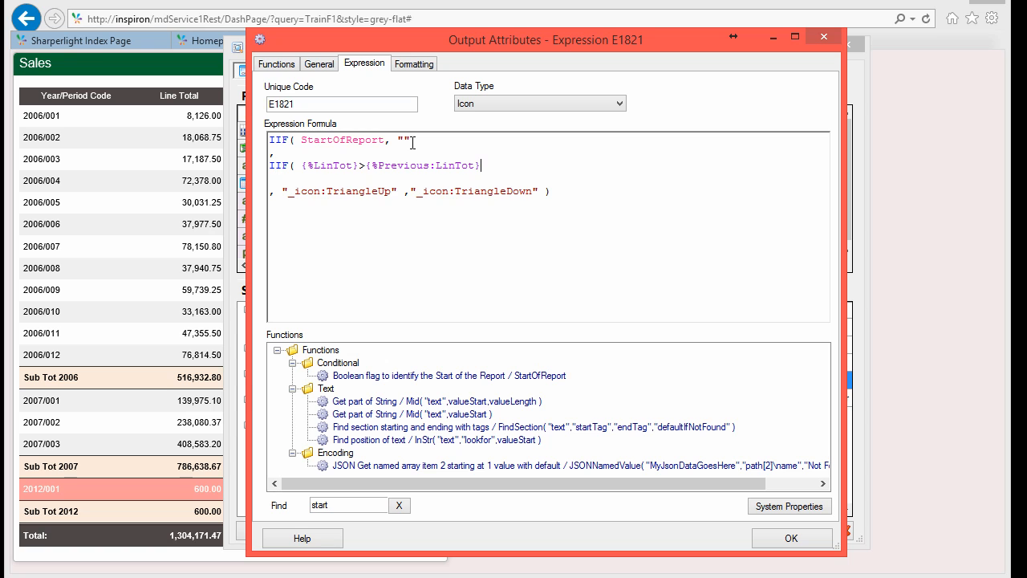
key(Delete)
key(BackSpace)
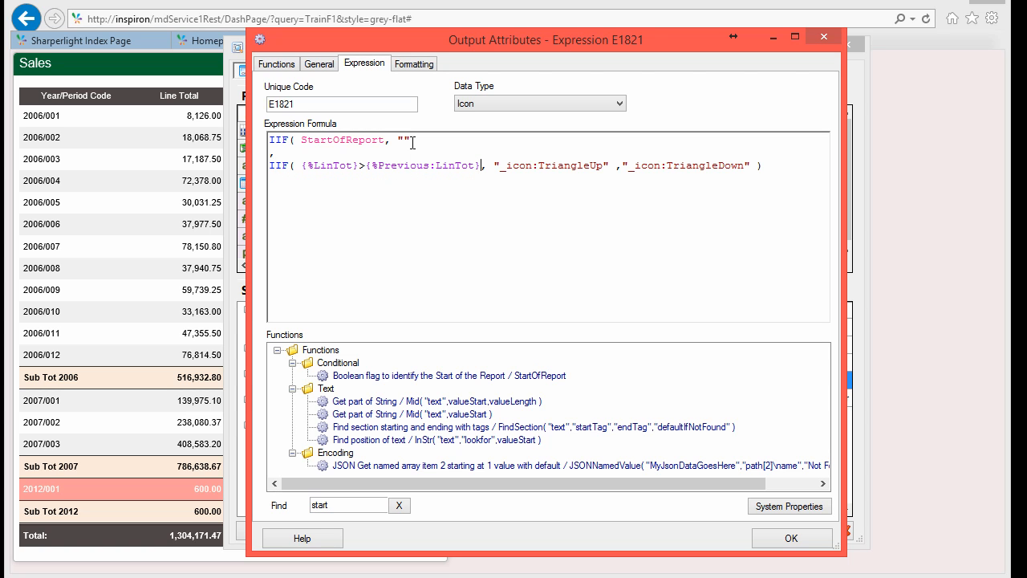
key(Return)
click(792, 538)
Step: Change the expression output's description to Move
right_click(606, 380)
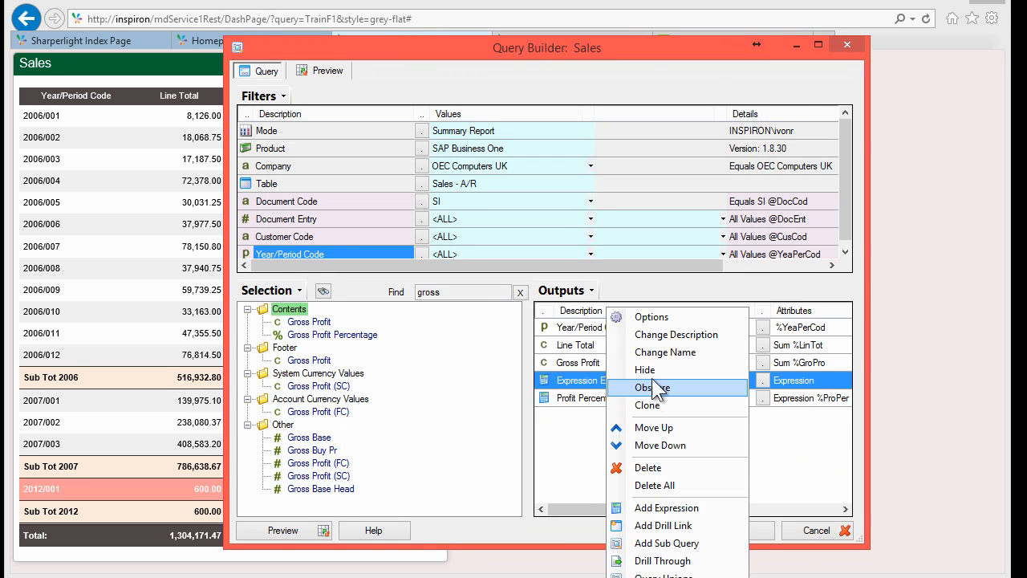
click(659, 335)
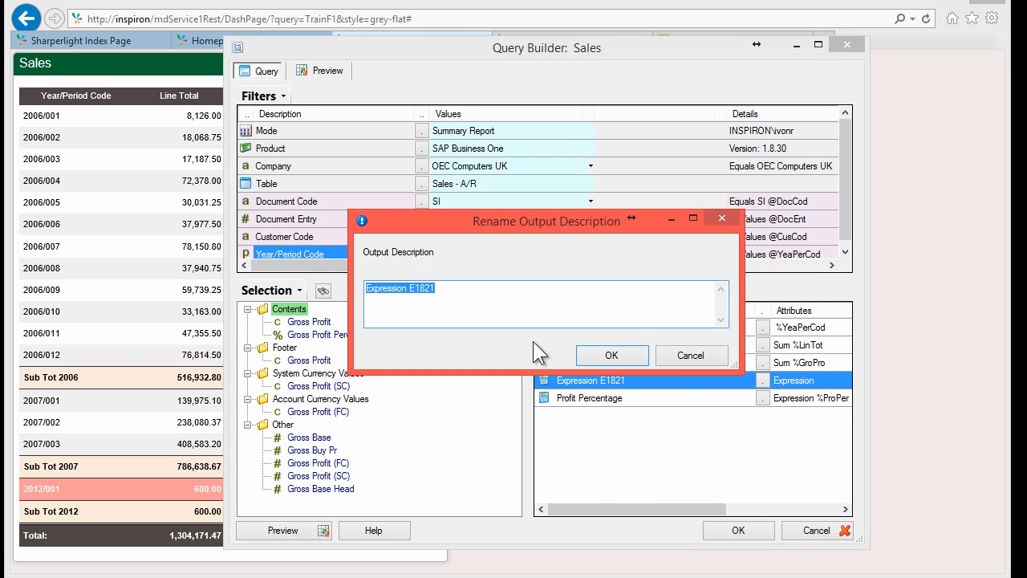
text(Move)
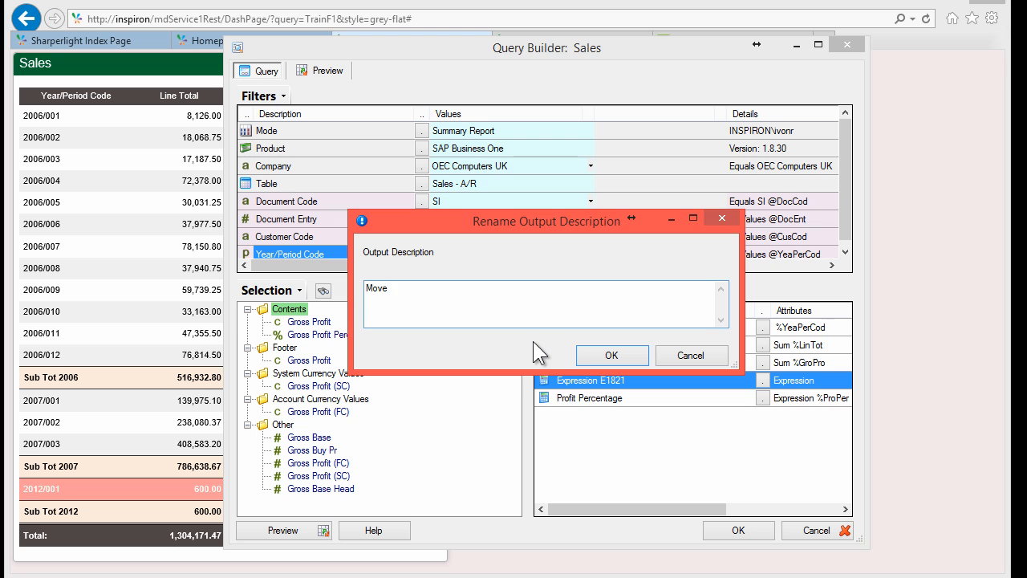
click(611, 355)
Step: Preview to confirm the first Move cell is blank and review the Profit Percentage values
click(434, 175)
click(503, 138)
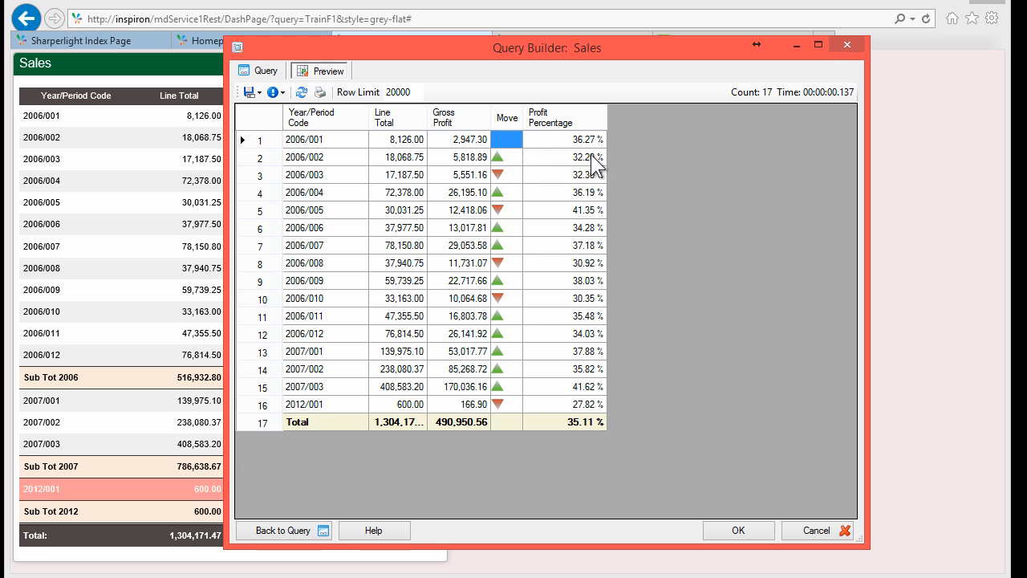
drag(590, 140, 583, 391)
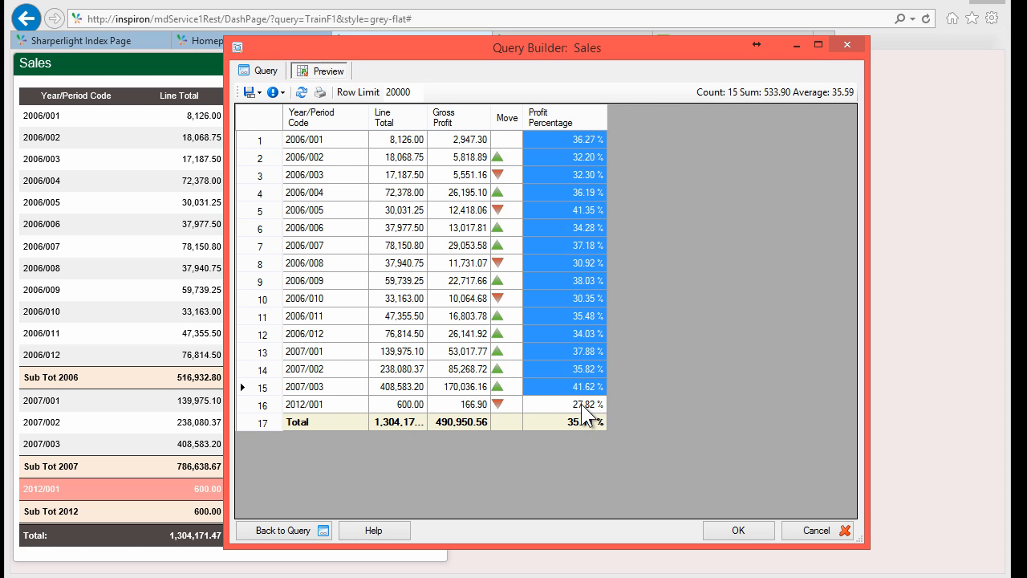
double_click(585, 411)
right_click(565, 394)
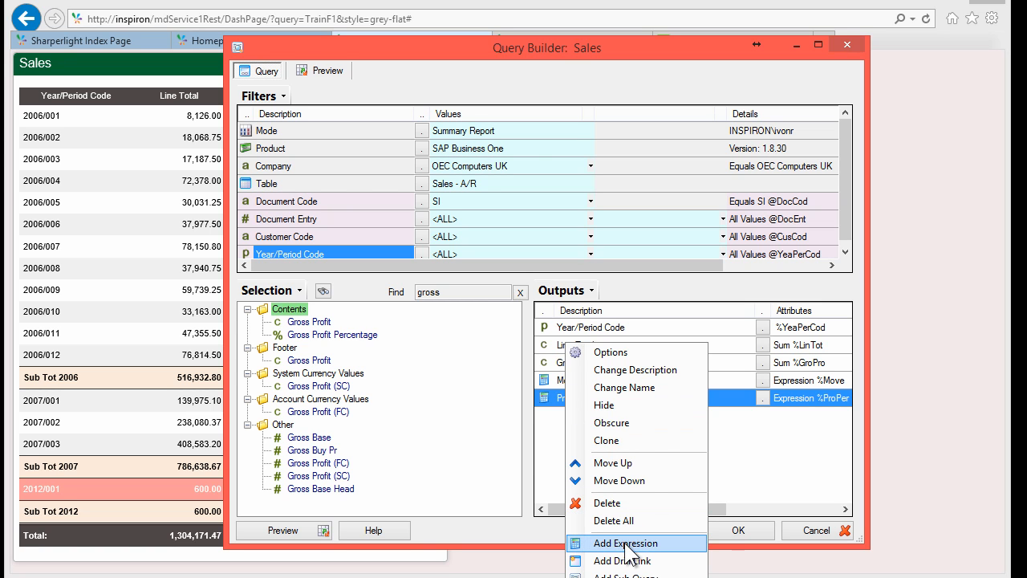
Step: Add a new expression starting from the multi-coloured status icon formula template
click(742, 393)
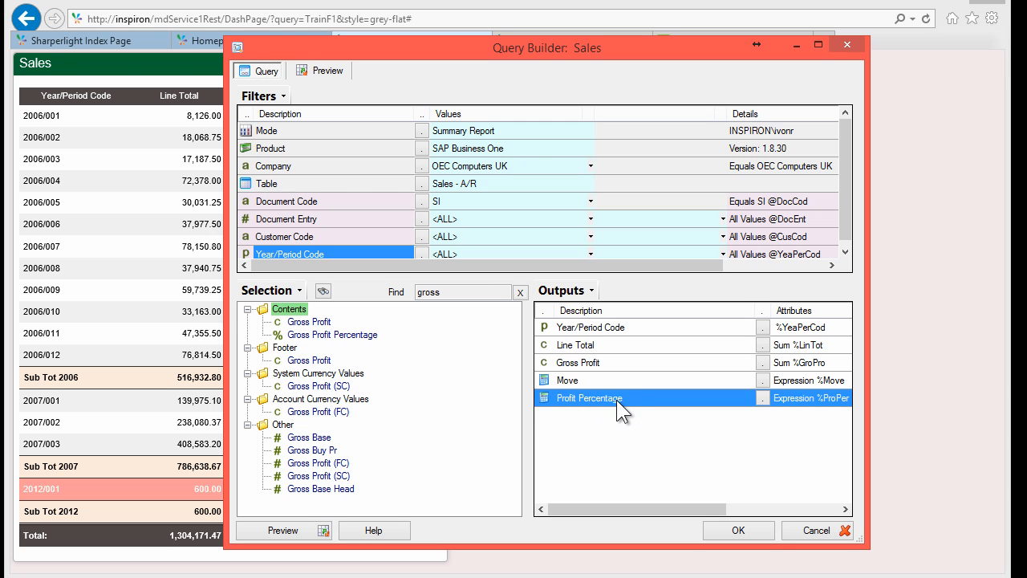
right_click(559, 417)
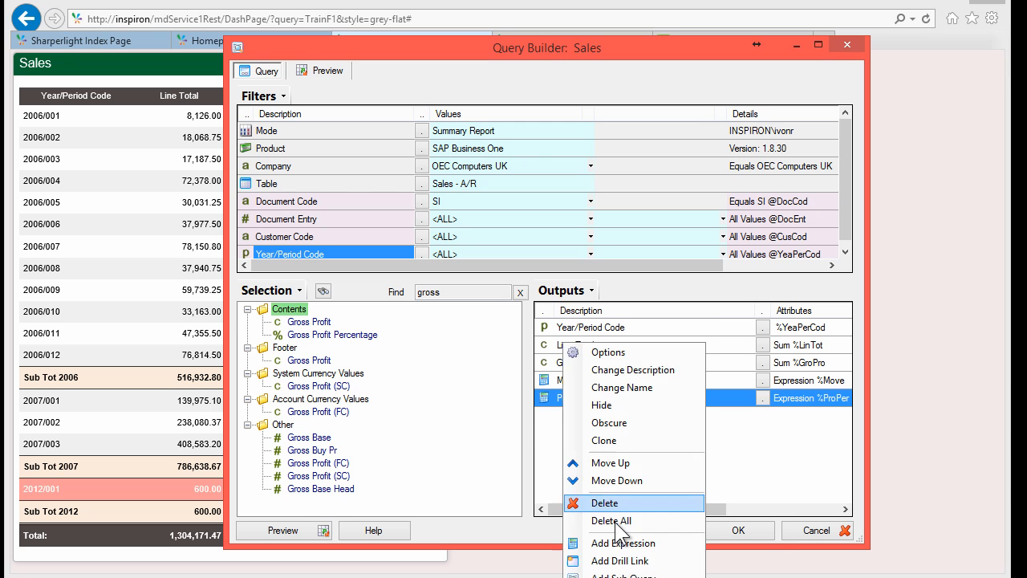
click(578, 542)
click(366, 175)
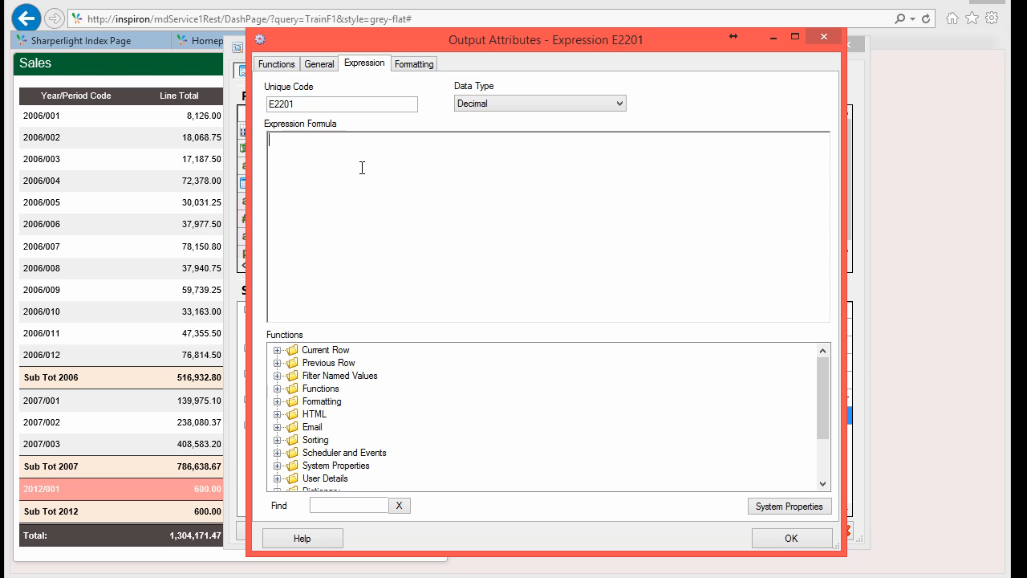
click(277, 401)
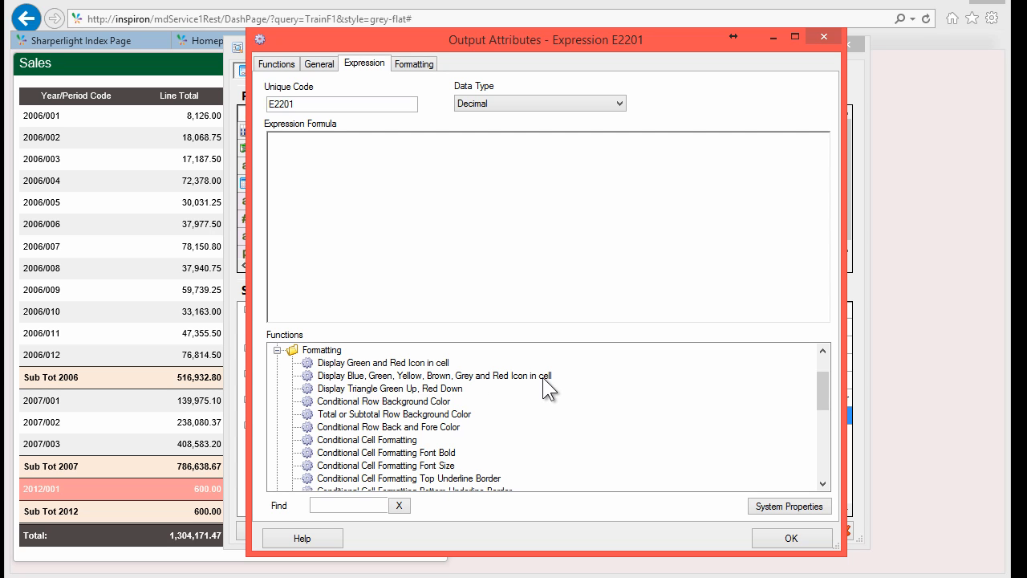
double_click(371, 375)
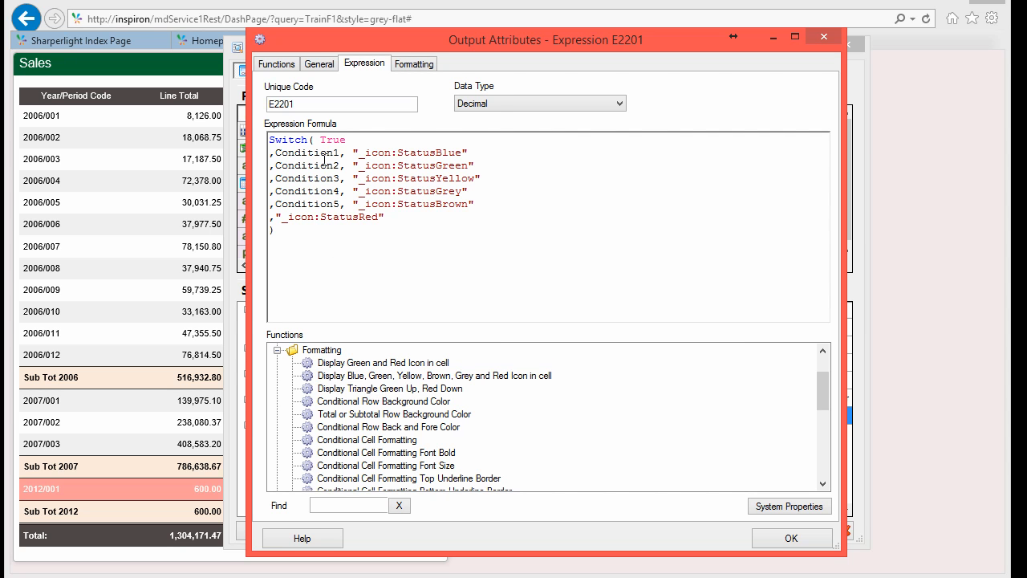
Step: Rearrange the Switch template so the green-icon line comes first and clear its Condition2 placeholder
double_click(305, 153)
double_click(305, 166)
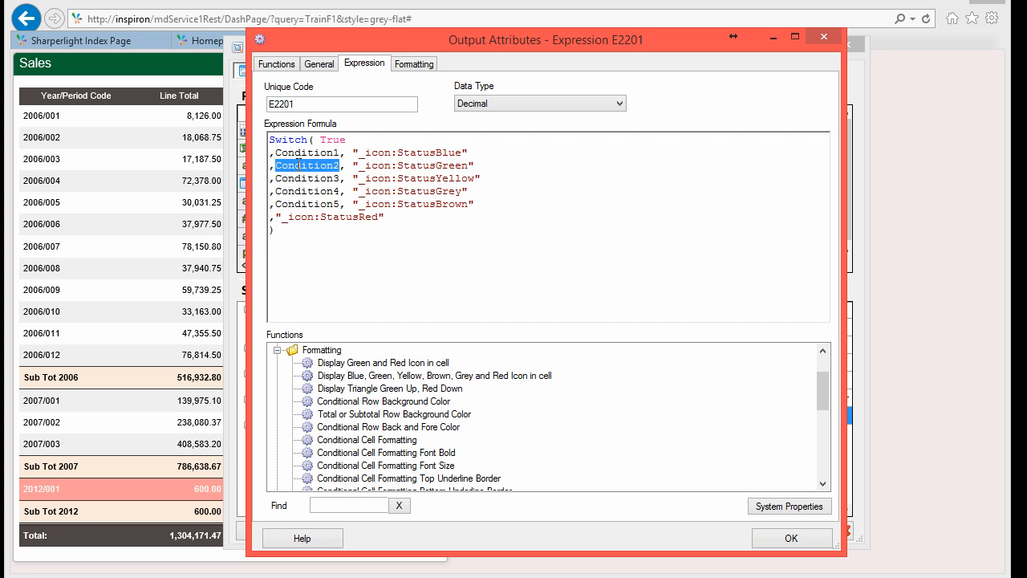
double_click(284, 141)
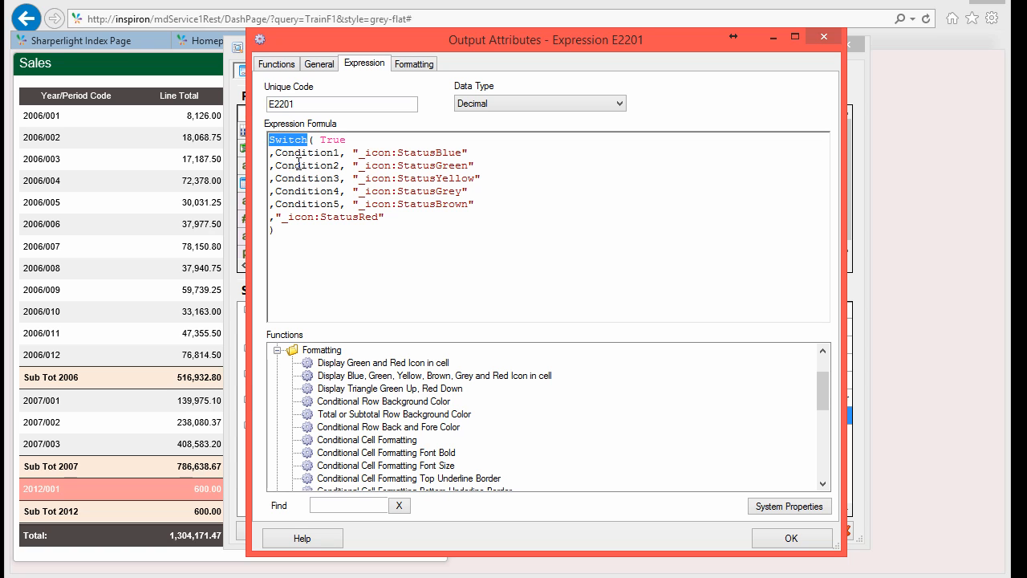
click(297, 164)
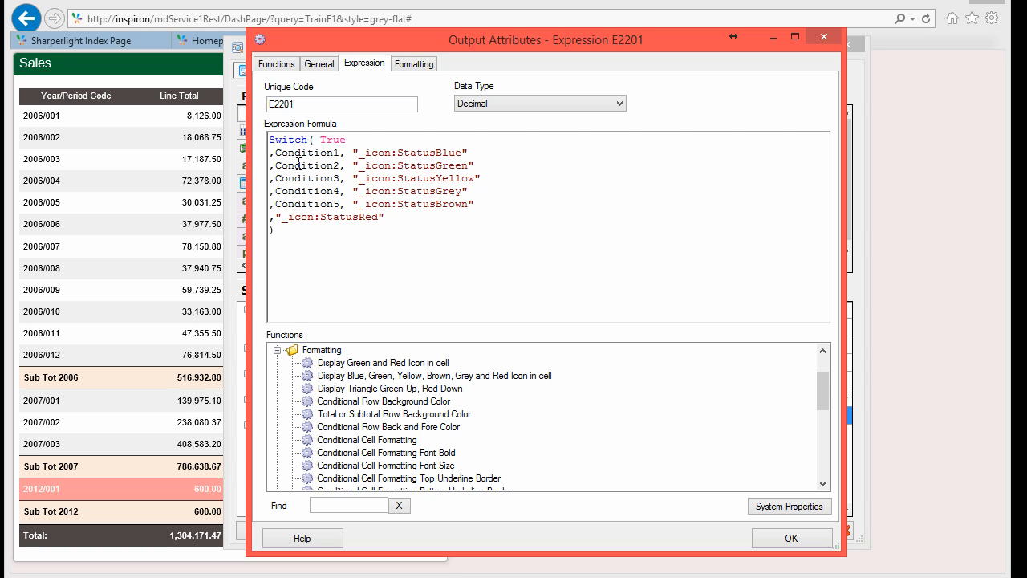
triple_click(432, 164)
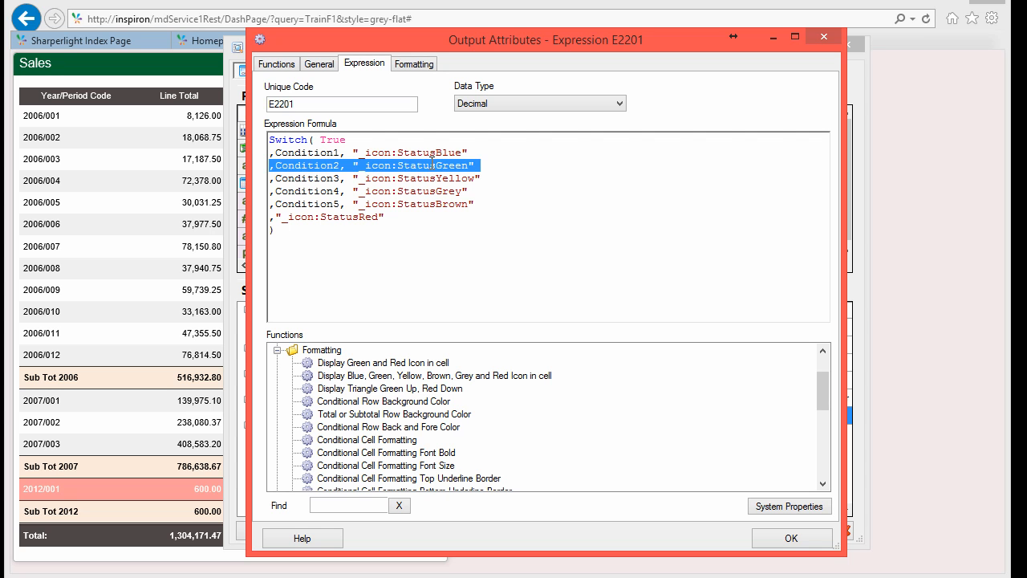
key(Delete)
key(ctrl+z)
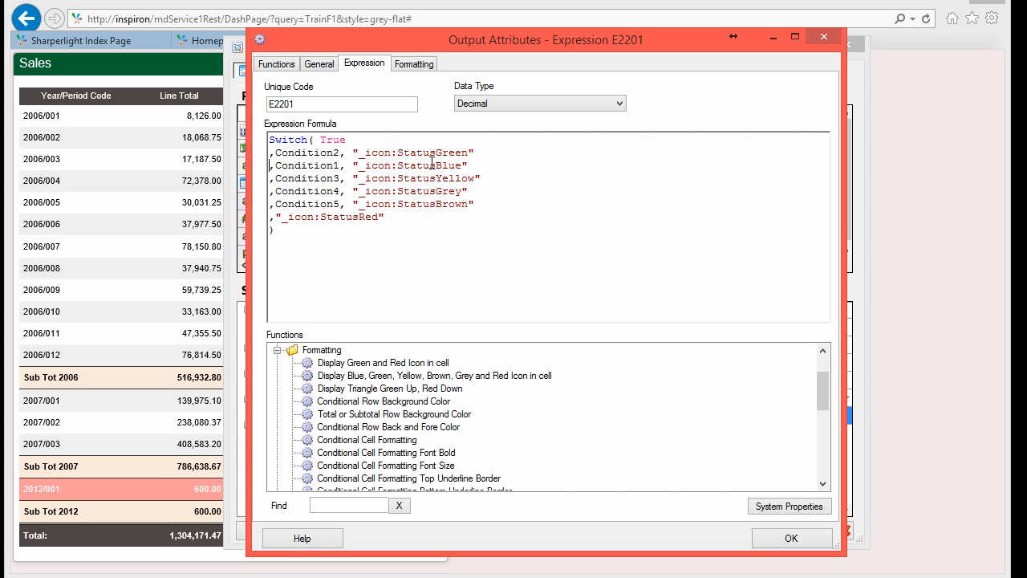
key(shift+Right)
key(shift+Right)
key(shift+Right)
key(shift+Right)
key(shift+Right)
key(shift+Right)
key(shift+Right)
key(shift+Right)
key(shift+Right)
key(shift+Right)
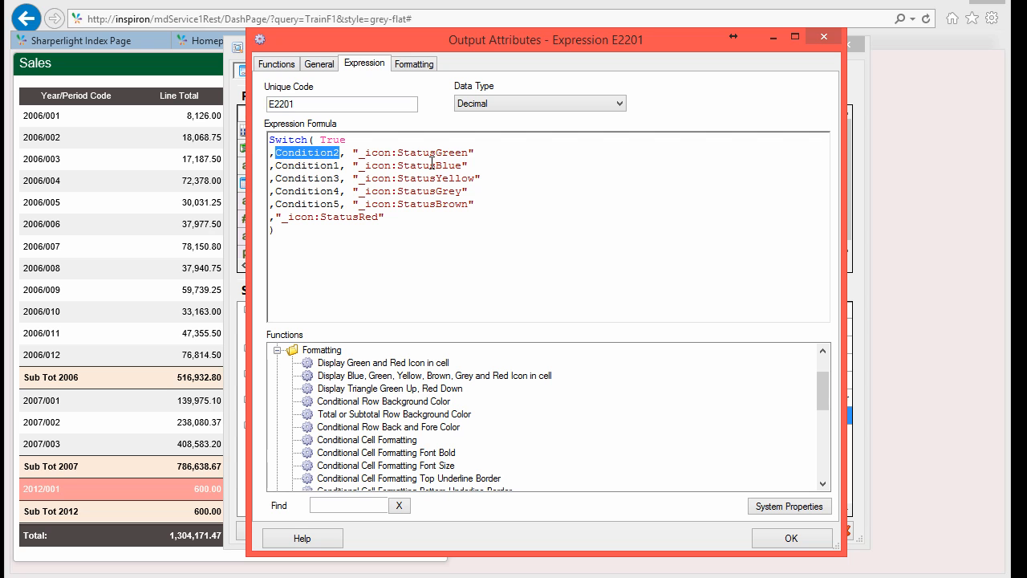
key(Delete)
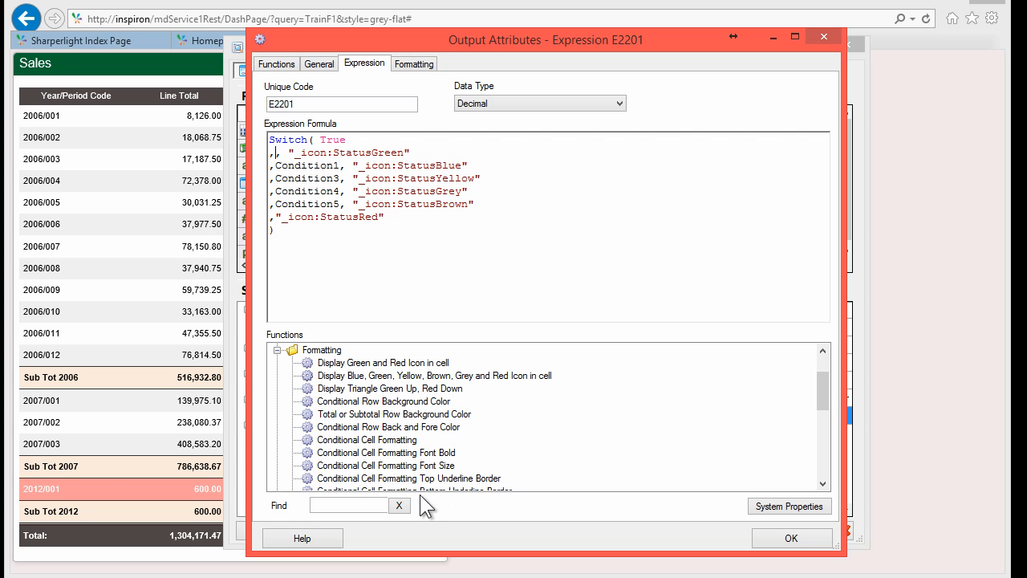
Step: Set the green-icon condition to {%ProPer}>=0.40
drag(823, 384, 823, 359)
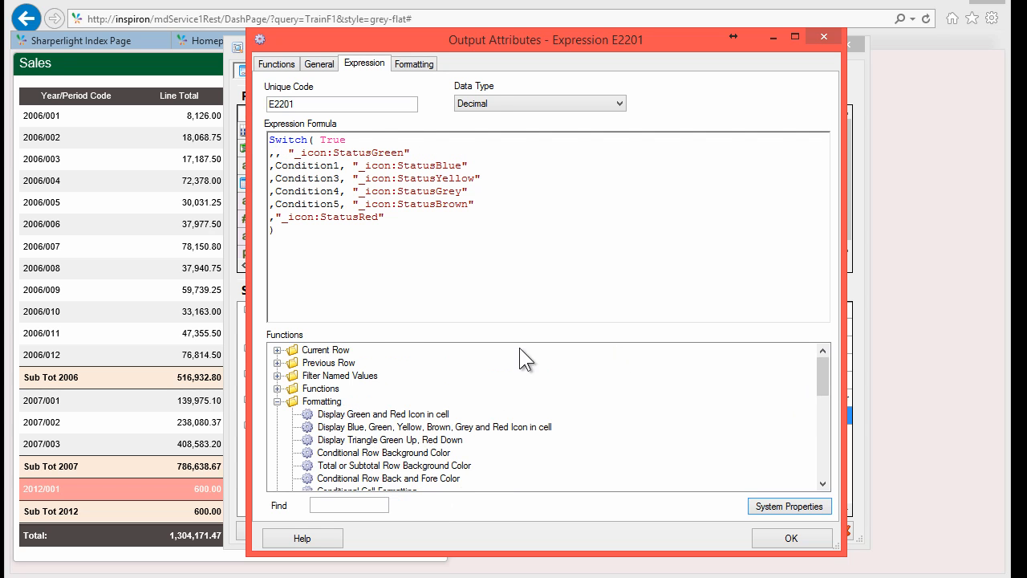
click(277, 350)
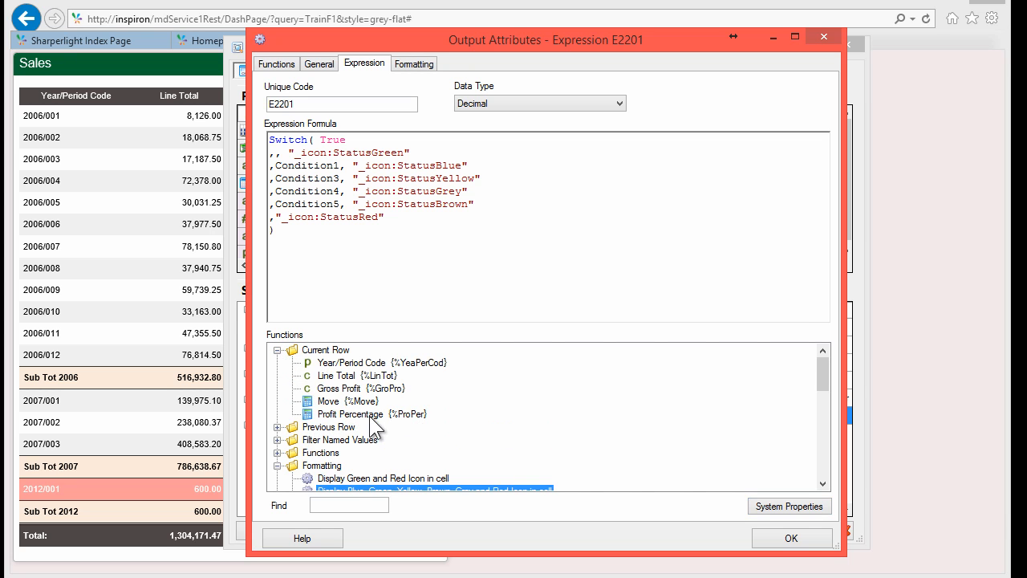
double_click(359, 414)
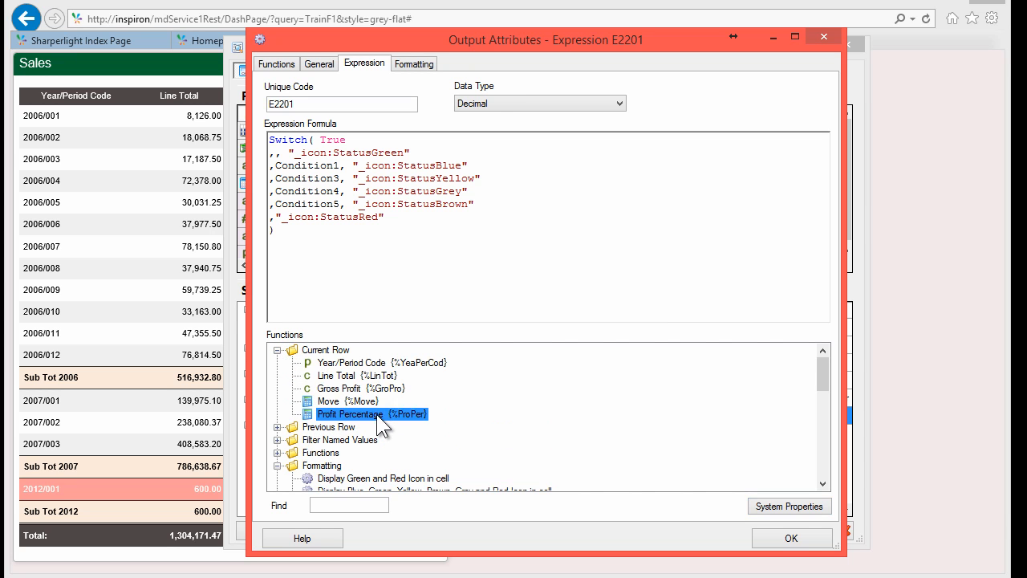
click(334, 158)
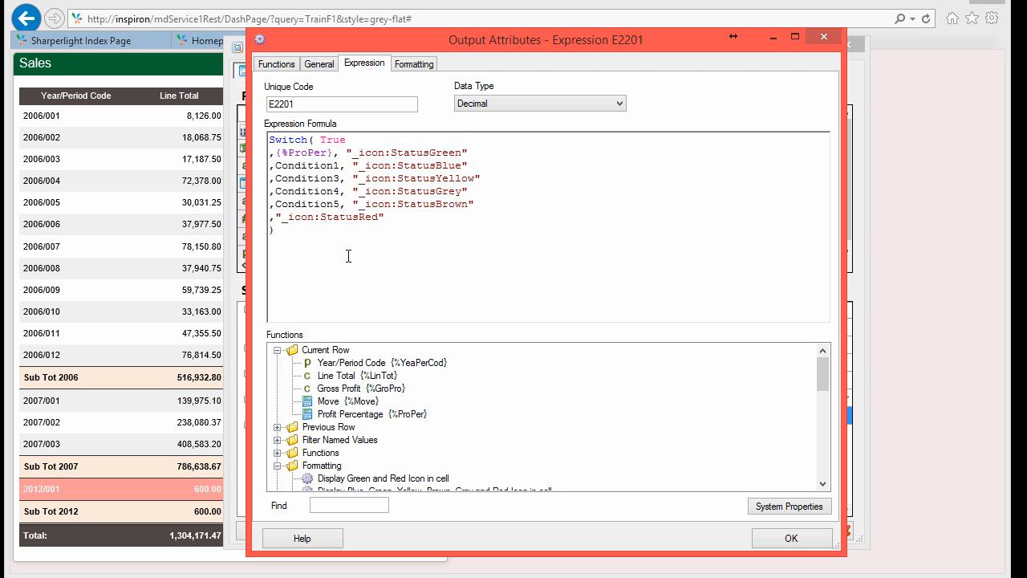
text(>=0.40)
Step: Reuse the Profit Percentage condition for the blue icon with threshold 0.35
key(ctrl+shift+Right)
key(ctrl+shift+Right)
key(ctrl+c)
key(Down)
key(ctrl+shift+Right)
key(ctrl+v)
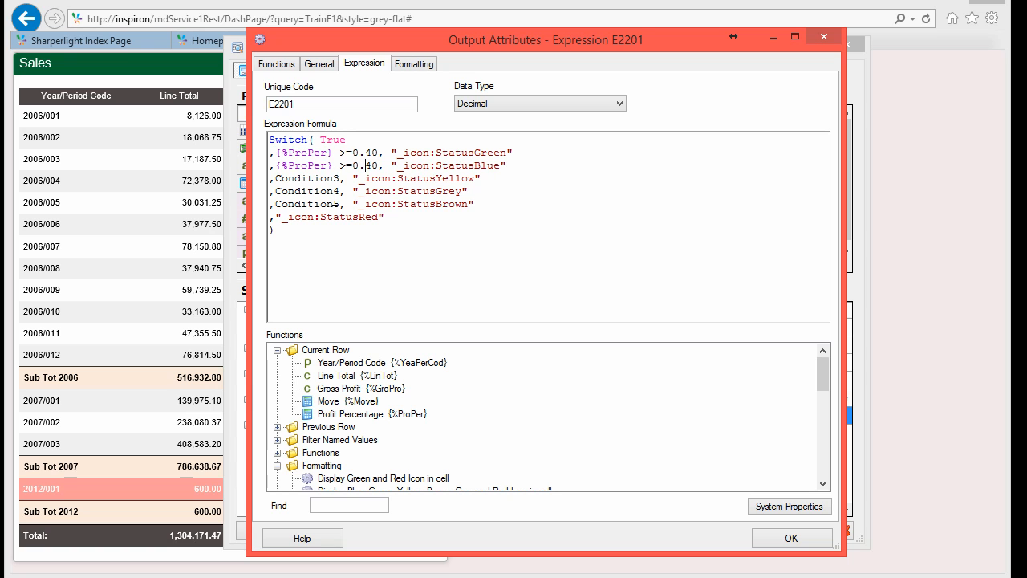
key(ctrl+shift+Left)
text(35)
Step: Replace Condition3 with the Profit Percentage condition at 0.30 for the yellow icon
key(Down)
key(Home)
key(Right)
key(ctrl+shift+Right)
key(shift+Left)
key(ctrl+v)
key(shift+Right)
key(shift+Right)
text(30)
Step: Delete the unused grey and brown Condition4/Condition5 lines and accept the formula
key(Down)
key(Home)
key(Right)
key(shift+Right)
key(shift+Right)
key(shift+Right)
key(shift+Right)
key(shift+Right)
key(shift+Right)
key(shift+Right)
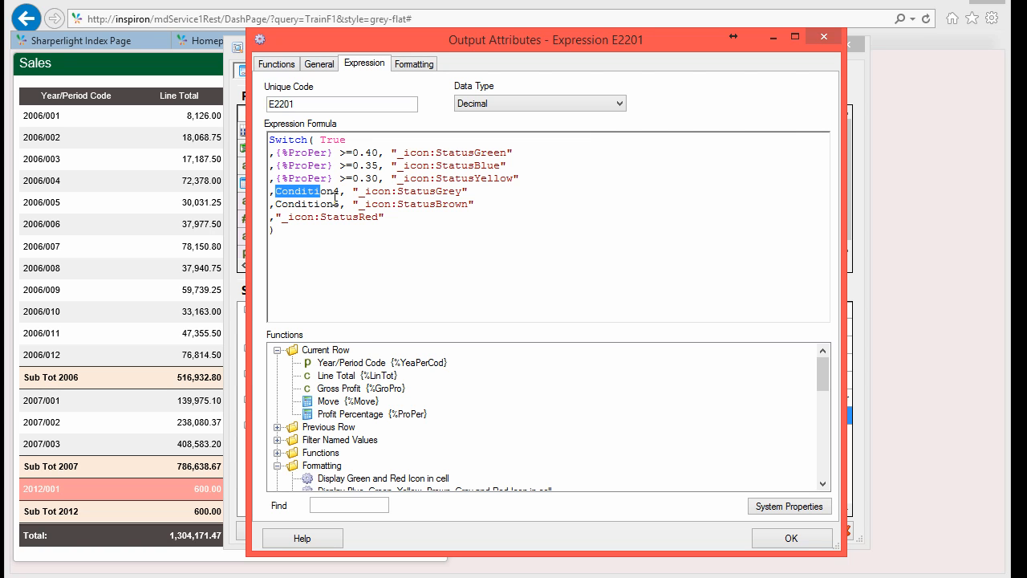
click(336, 197)
key(shift+Down)
key(shift+Down)
key(Delete)
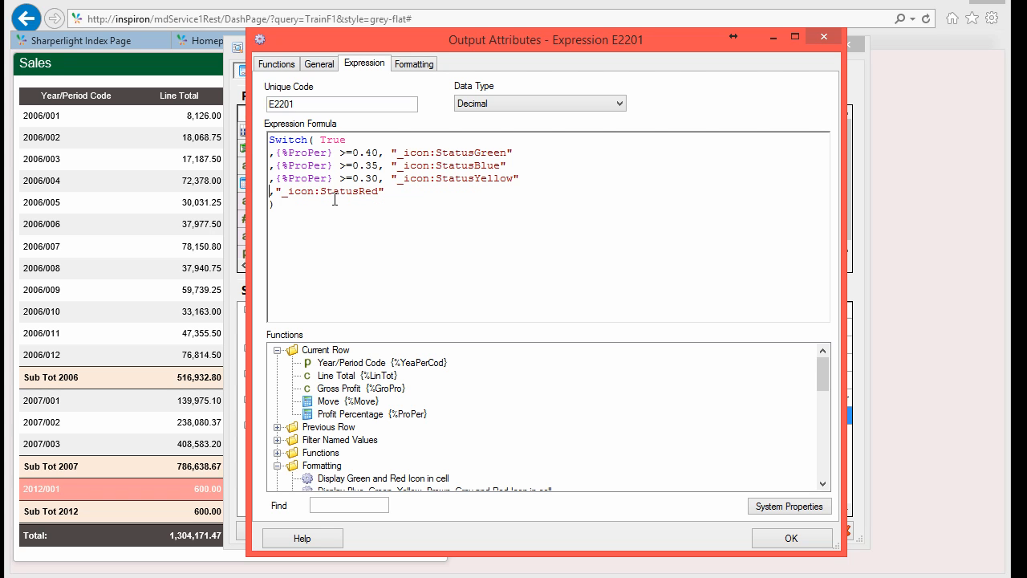
click(780, 543)
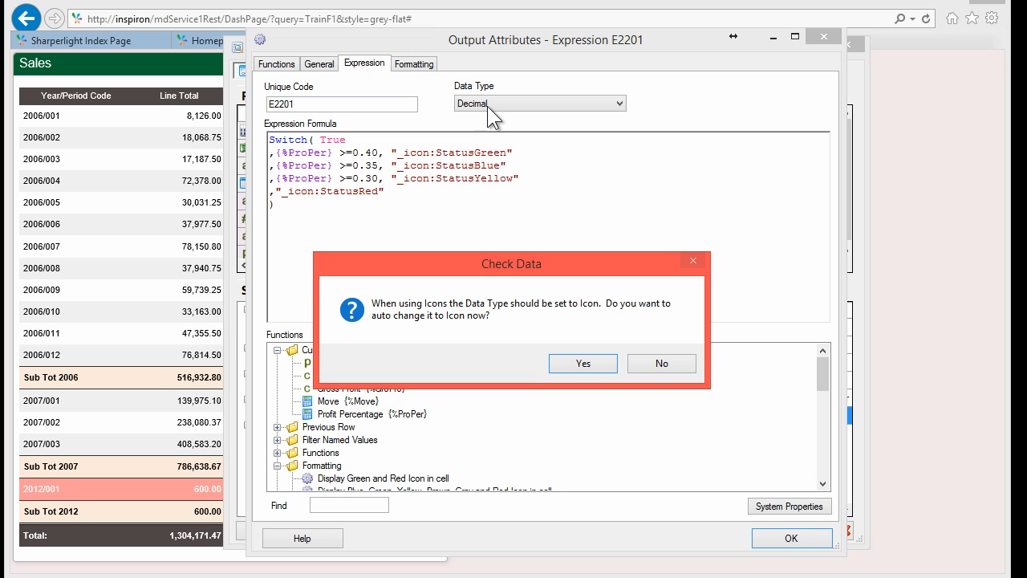
Step: Accept the Icon data type, rename Expression E2201 to Rank, and preview the results
click(569, 360)
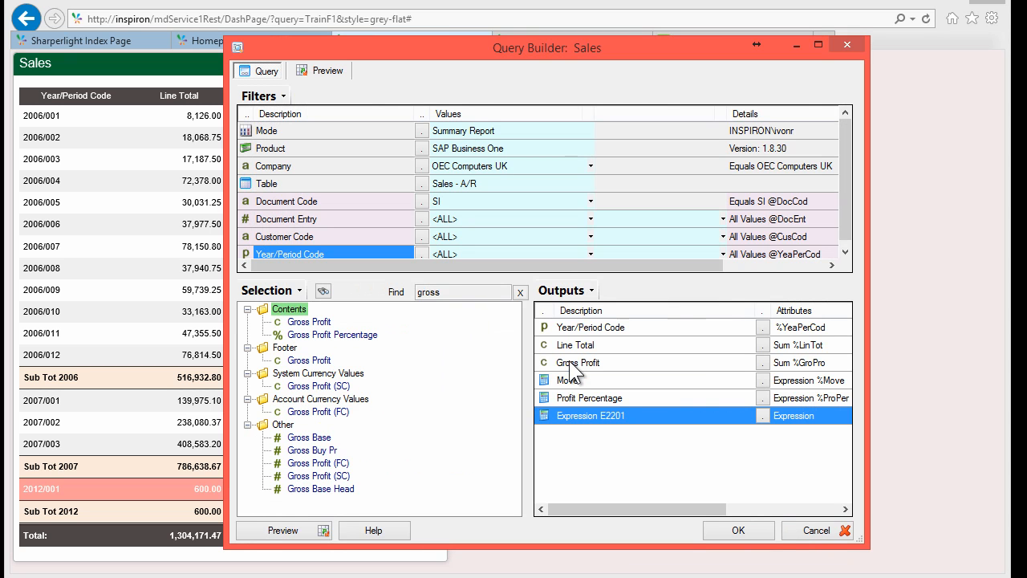
double_click(580, 412)
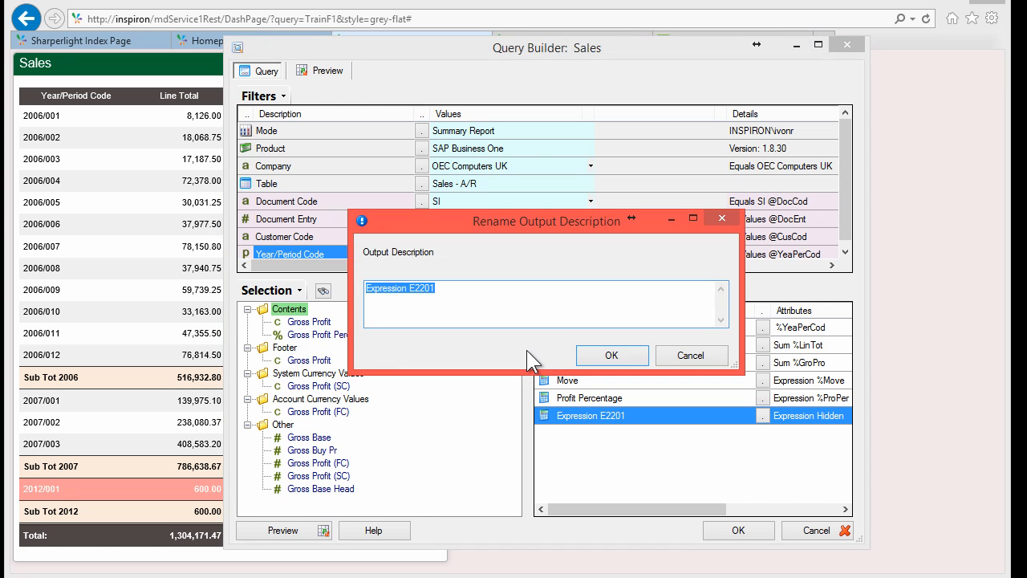
text(Rank)
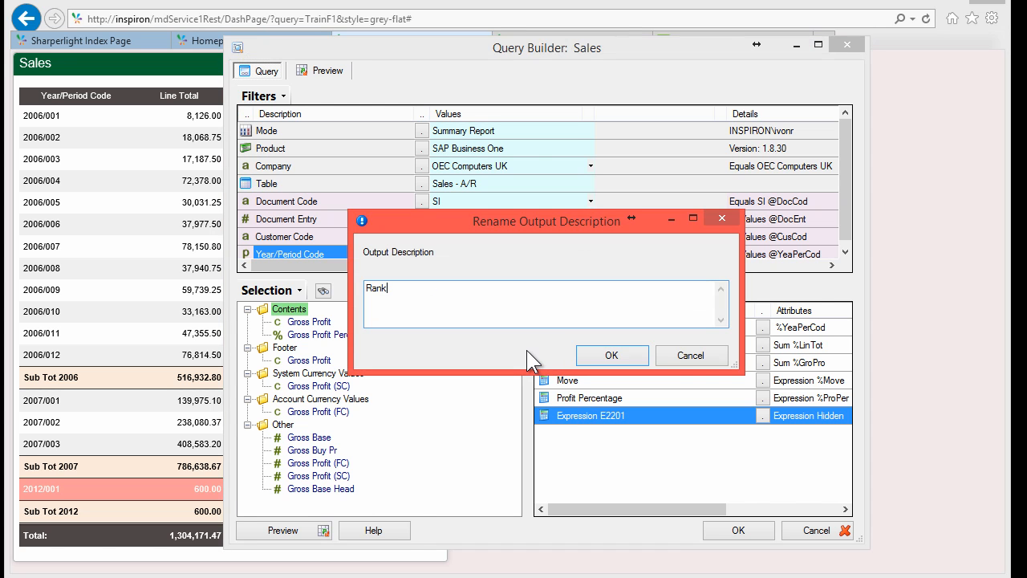
click(612, 354)
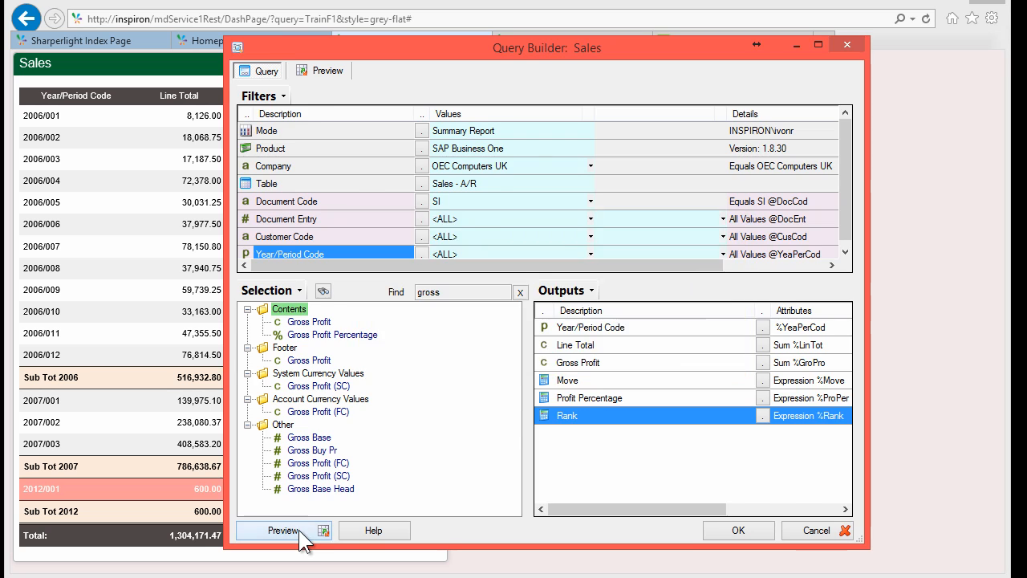
click(277, 531)
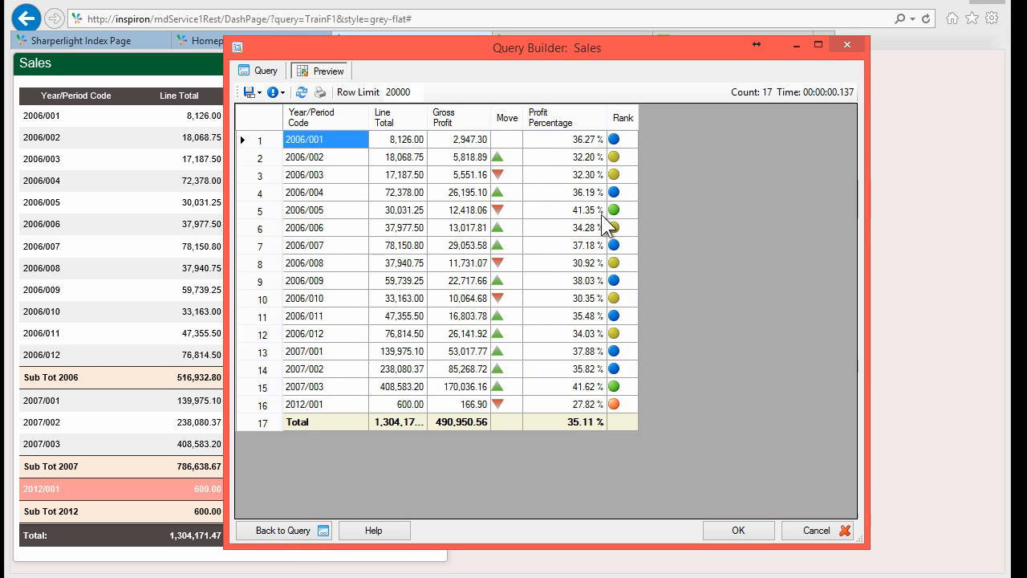
Step: Compare Rank icons against Profit Percentage values, e.g. green at 41.35% and red at 27.82%
click(580, 210)
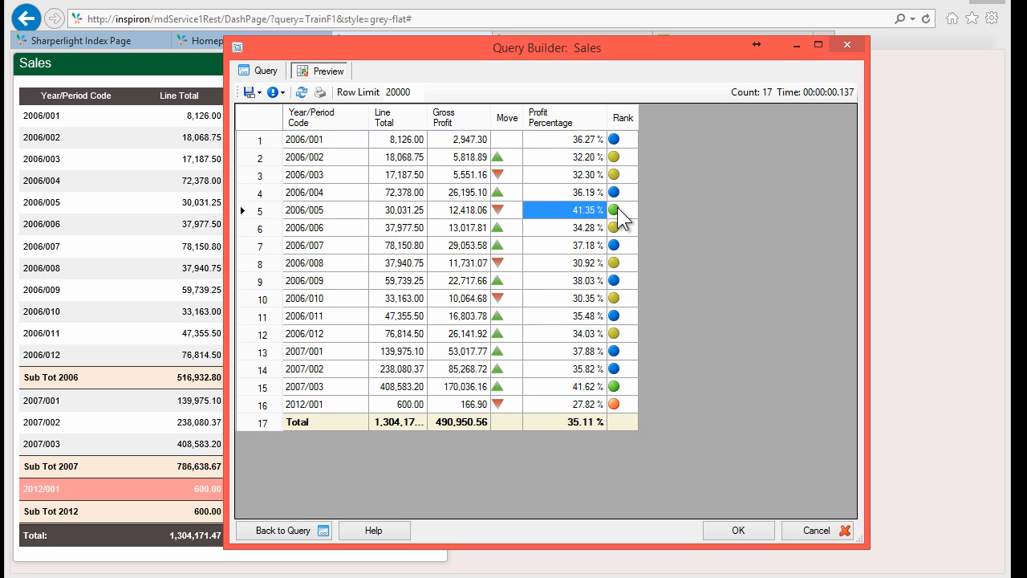
click(567, 405)
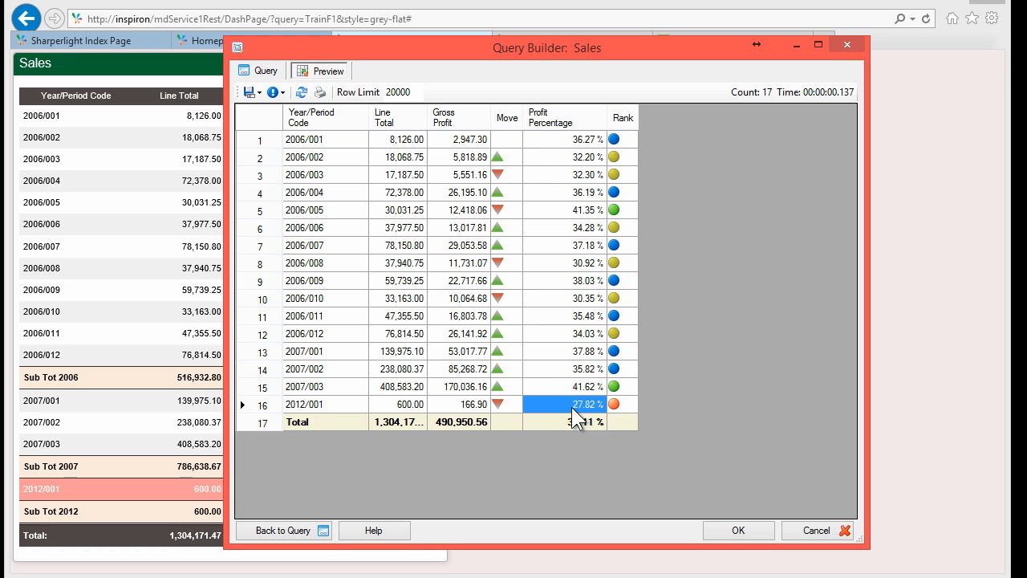
click(624, 406)
click(563, 403)
click(381, 318)
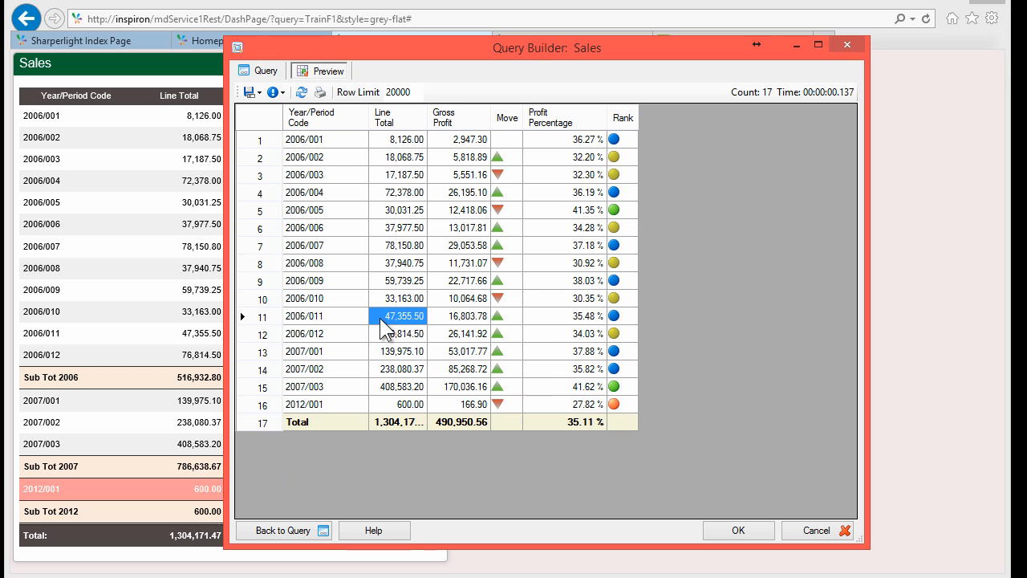
Step: Add Expression E2502 using the Conditional Row Background Color template (red versus #00FF66)
click(263, 70)
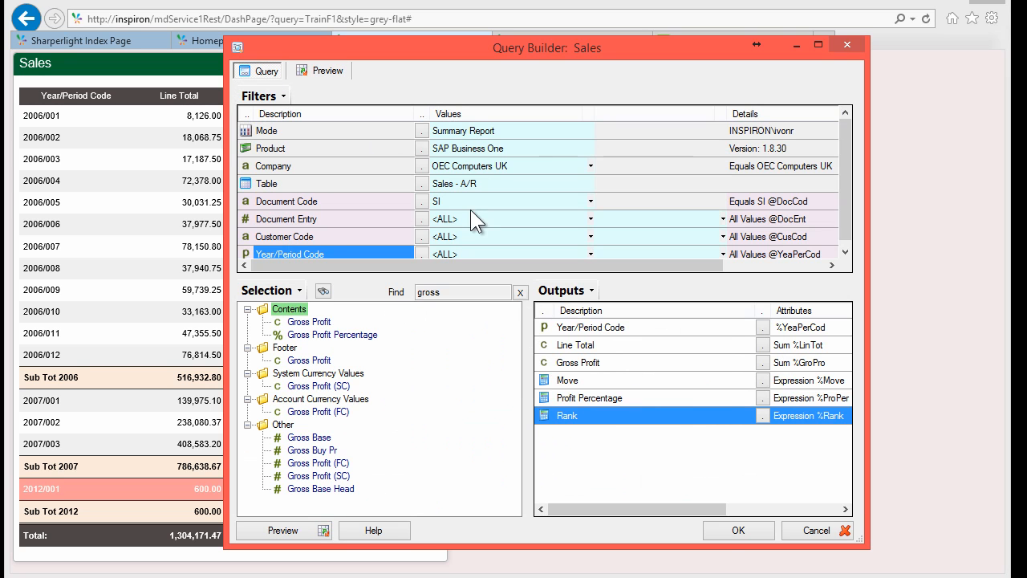
right_click(595, 419)
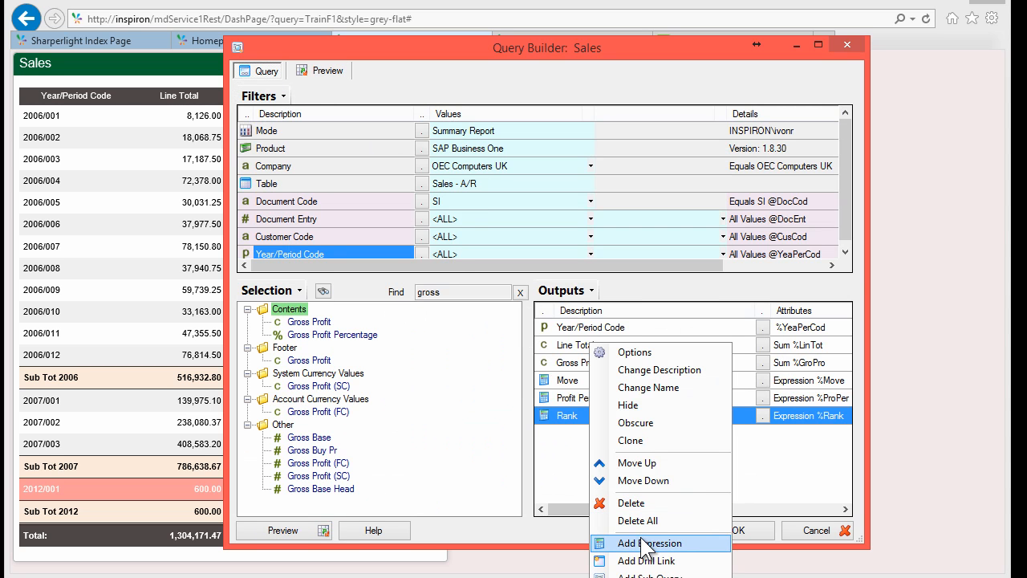
click(646, 545)
click(395, 182)
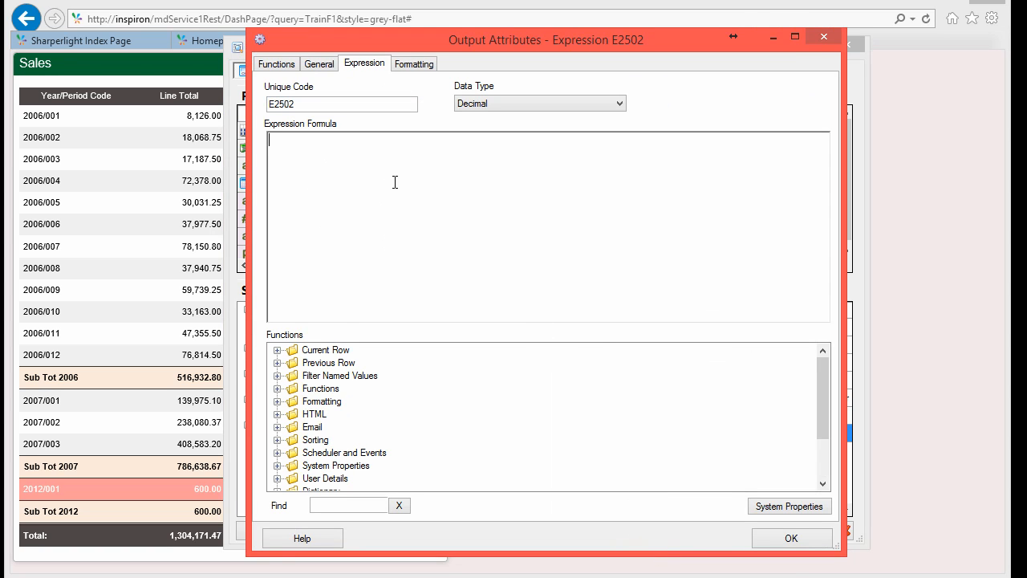
click(281, 401)
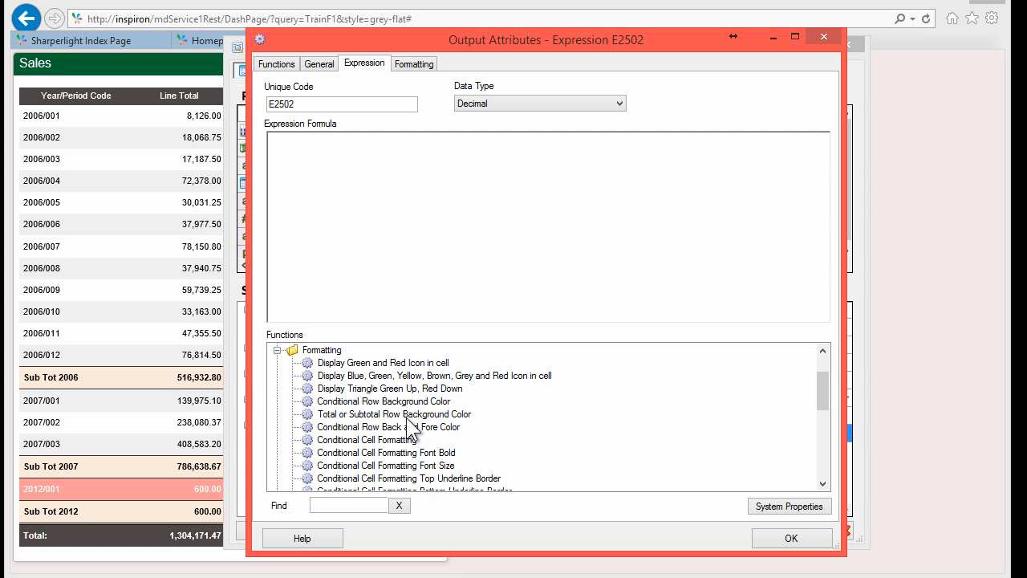
click(334, 400)
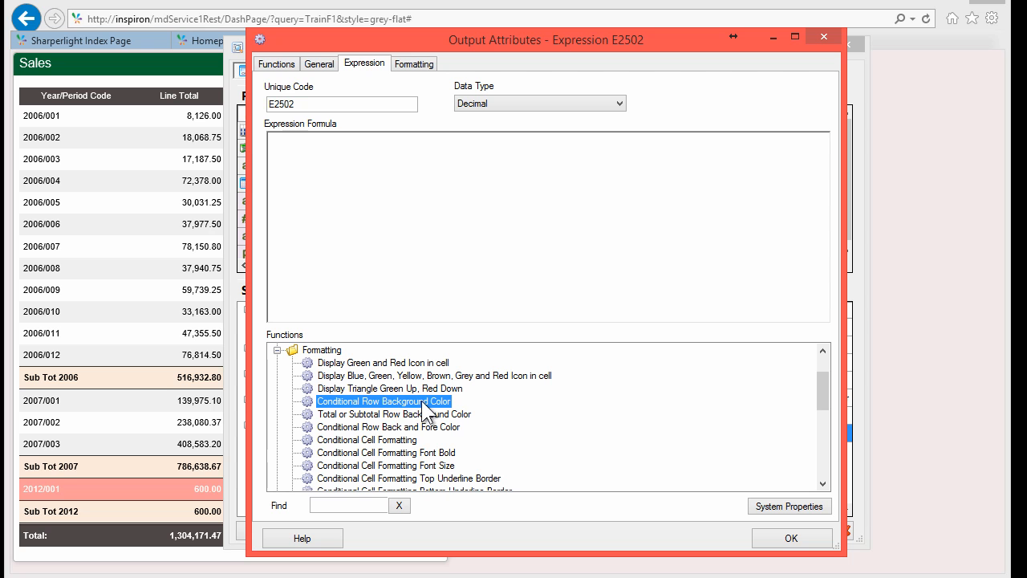
double_click(423, 405)
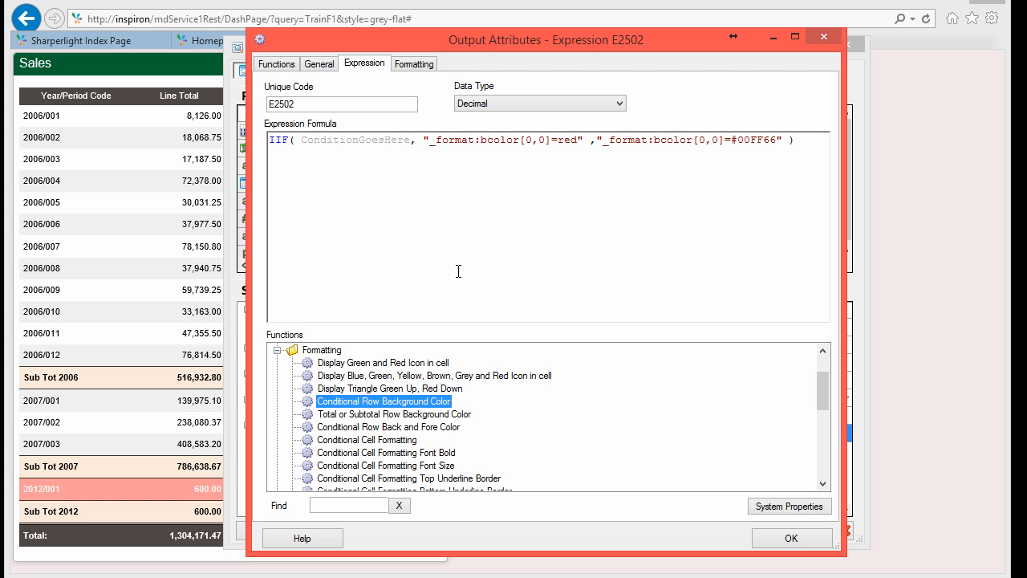
Step: Edit the bcolor indices of the first format string in the IIF template
click(396, 141)
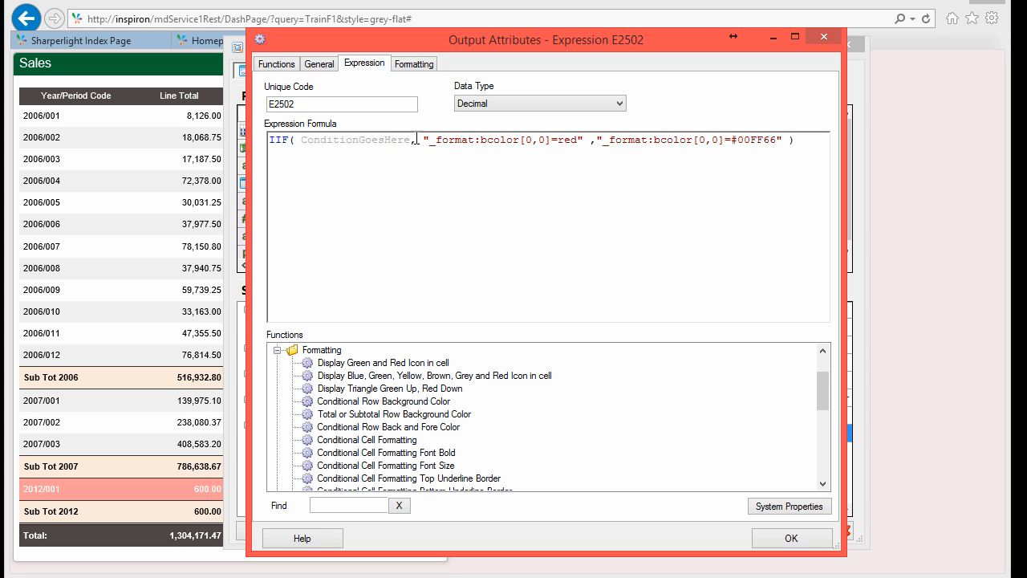
click(520, 141)
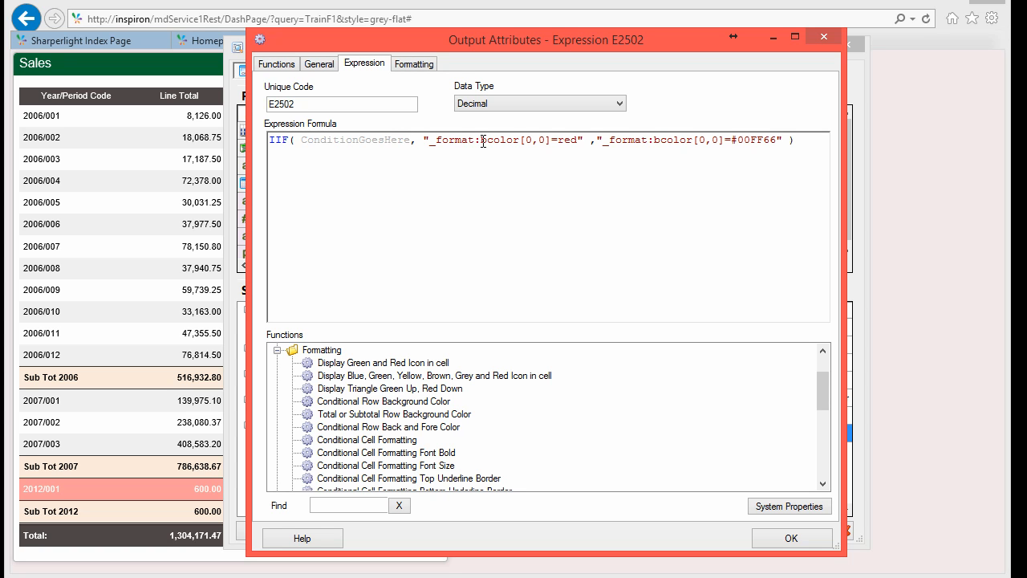
double_click(440, 140)
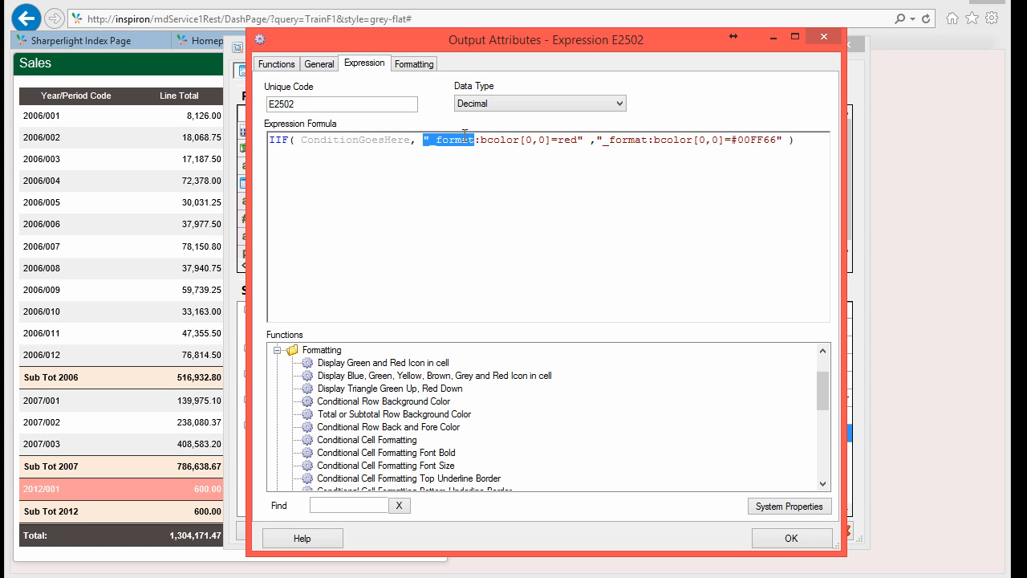
drag(488, 140, 517, 140)
click(525, 141)
key(shift+Right)
key(shift+Right)
key(Right)
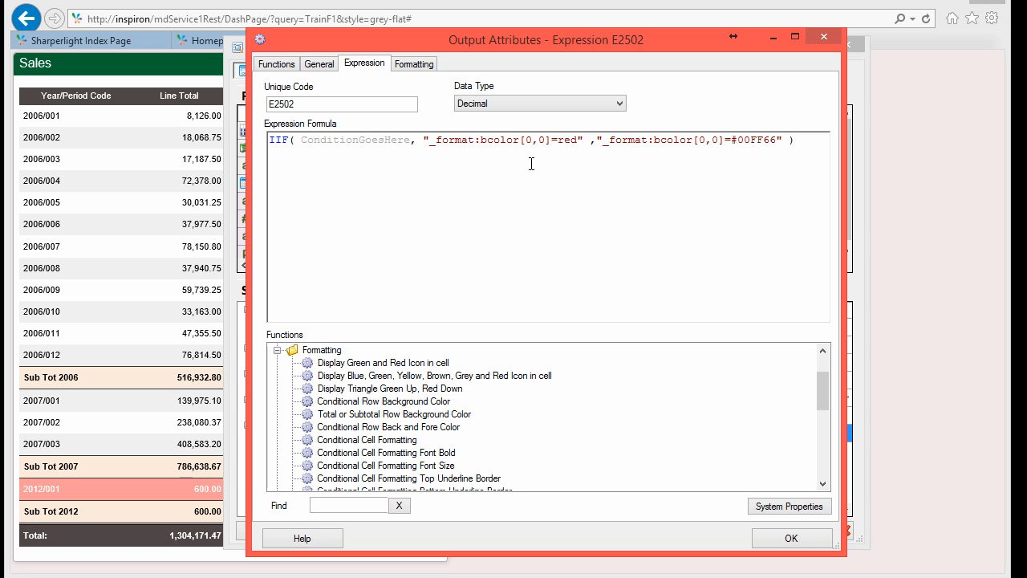
key(shift+Right)
text(3)
key(Right)
key(shift+Right)
text(4)
Step: Restore the bcolor indices to 0,0 and select the red colour name
key(shift+Left)
text(0)
key(BackSpace)
text(0)
key(Right)
key(Right)
key(shift+Right)
key(shift+Right)
key(shift+Right)
key(Right)
key(Right)
key(Right)
key(Right)
key(Right)
Step: Replace ConditionGoesHere with {%ProPer}<0.30 using Current Row > Profit Percentage
key(shift+Left)
key(shift+Left)
key(shift+Left)
key(shift+Left)
key(shift+Left)
key(shift+Left)
key(shift+Left)
key(shift+Left)
key(shift+Left)
key(shift+Left)
key(shift+Left)
key(shift+Left)
key(shift+Left)
key(shift+Left)
key(shift+Left)
key(shift+Left)
key(shift+Left)
key(shift+Left)
key(shift+Left)
key(shift+Right)
key(shift+Right)
key(Delete)
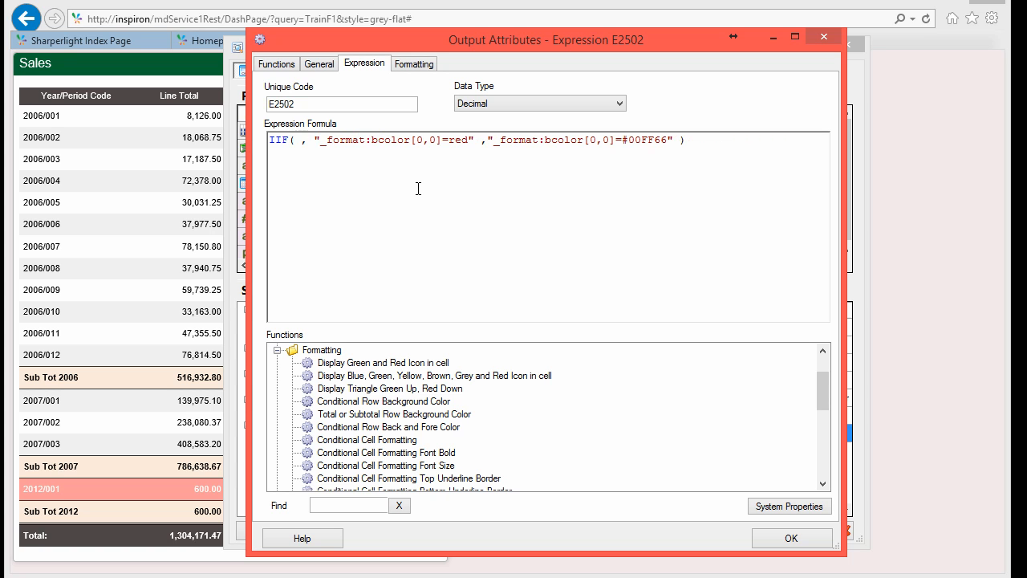
drag(824, 385, 821, 352)
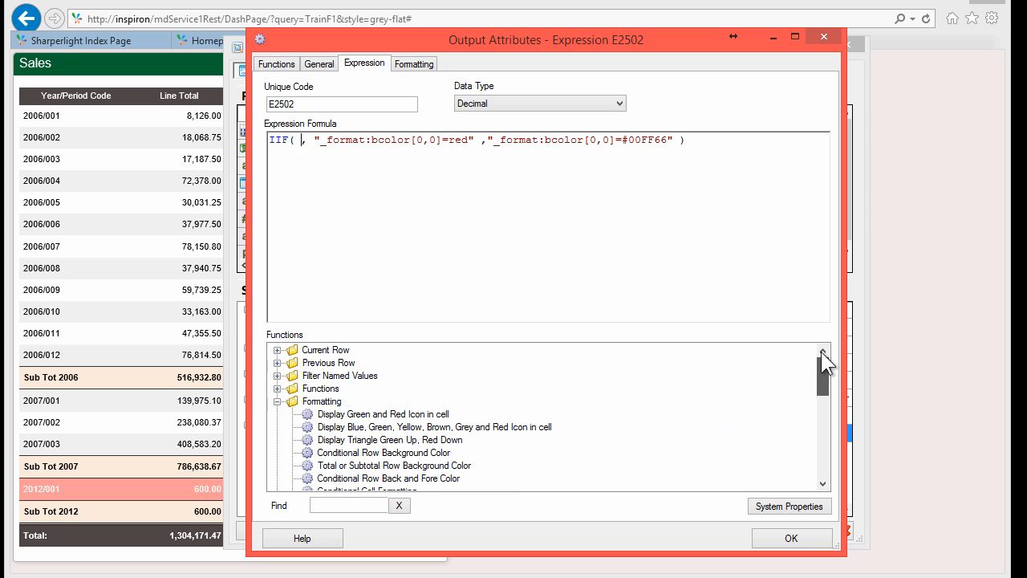
click(277, 350)
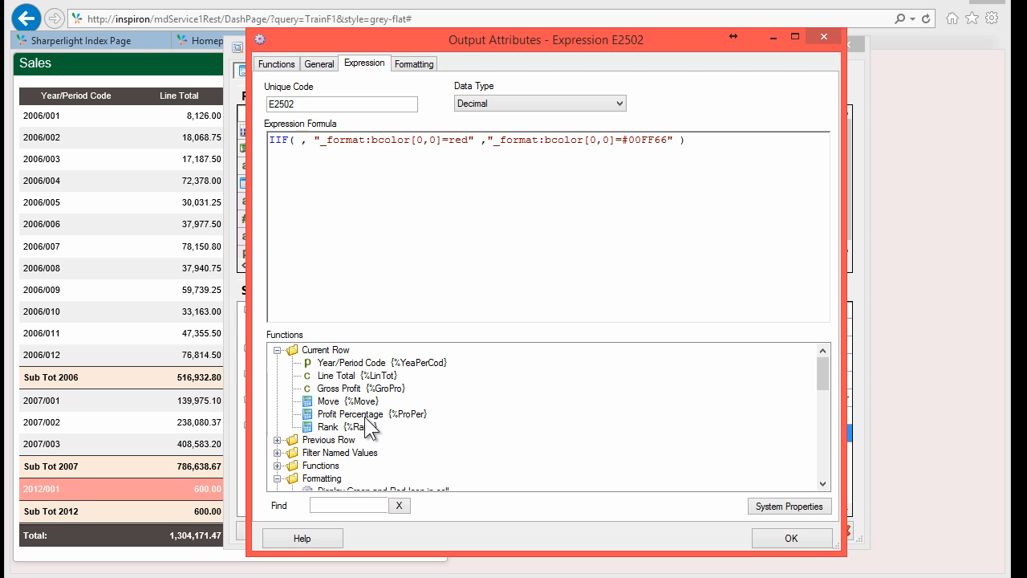
double_click(360, 413)
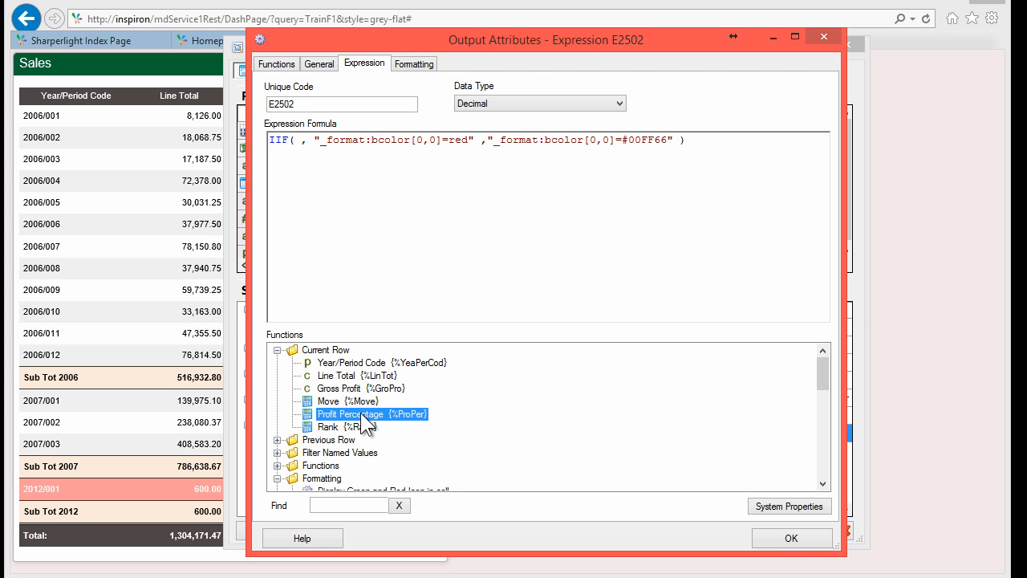
click(355, 149)
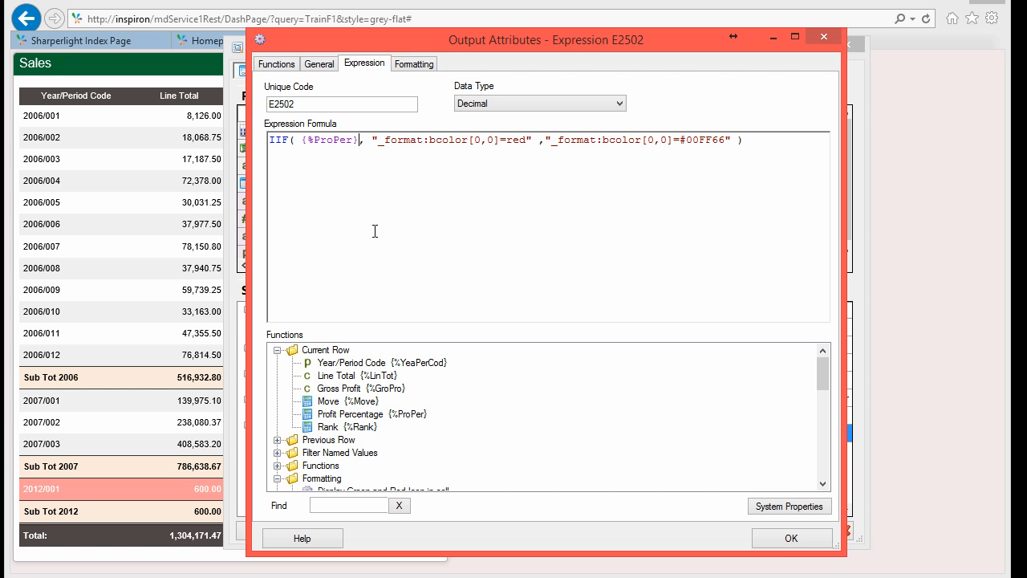
text(<)
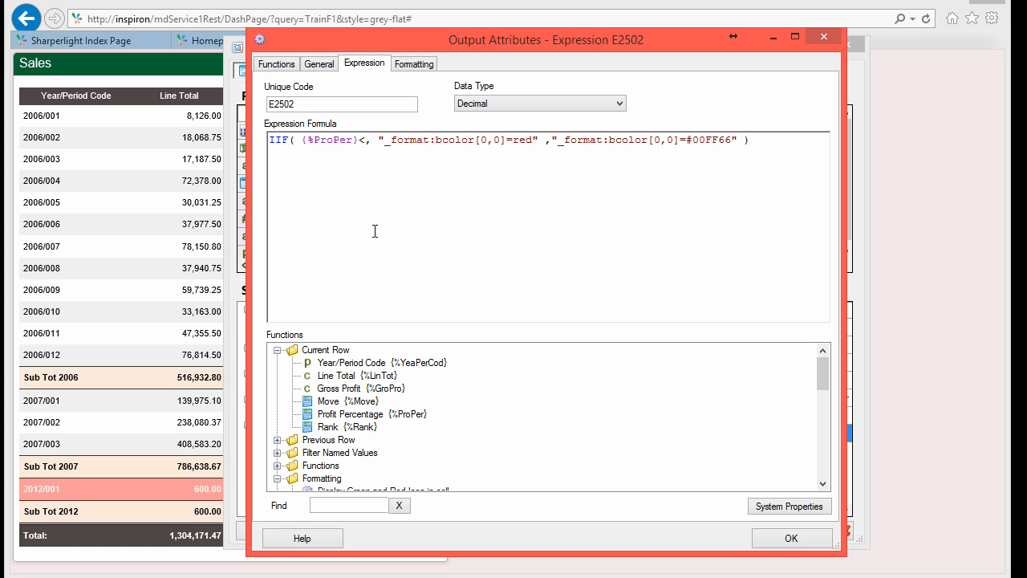
text(0.30)
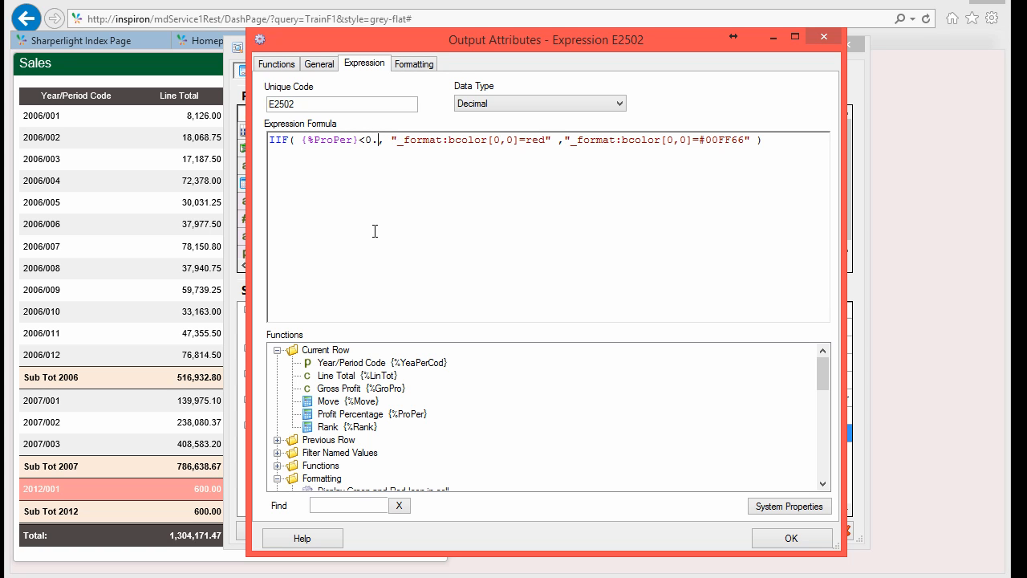
Step: Save E2502 with its data type changed to Text, then select the Profit Percentage output
click(791, 539)
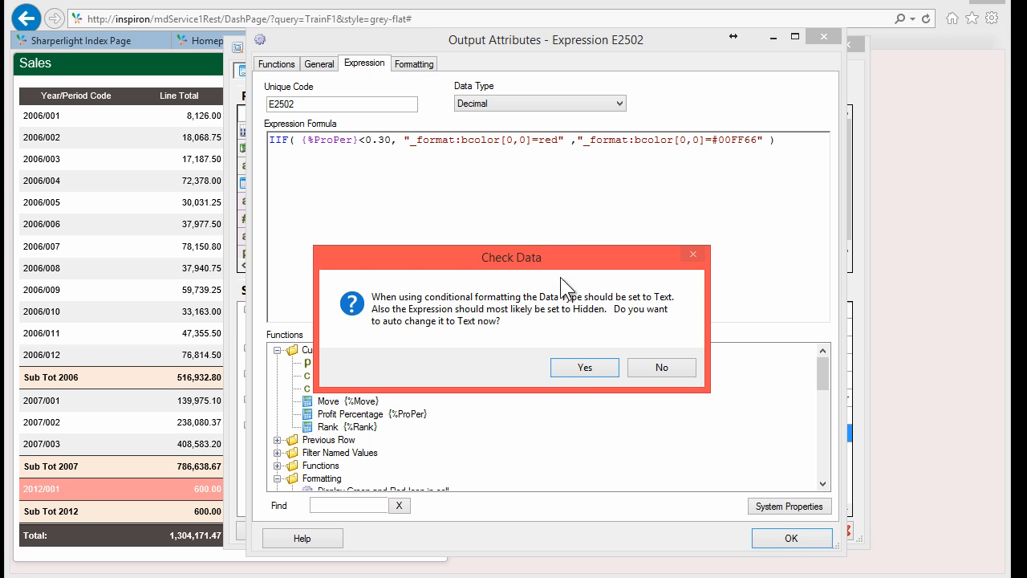
click(576, 365)
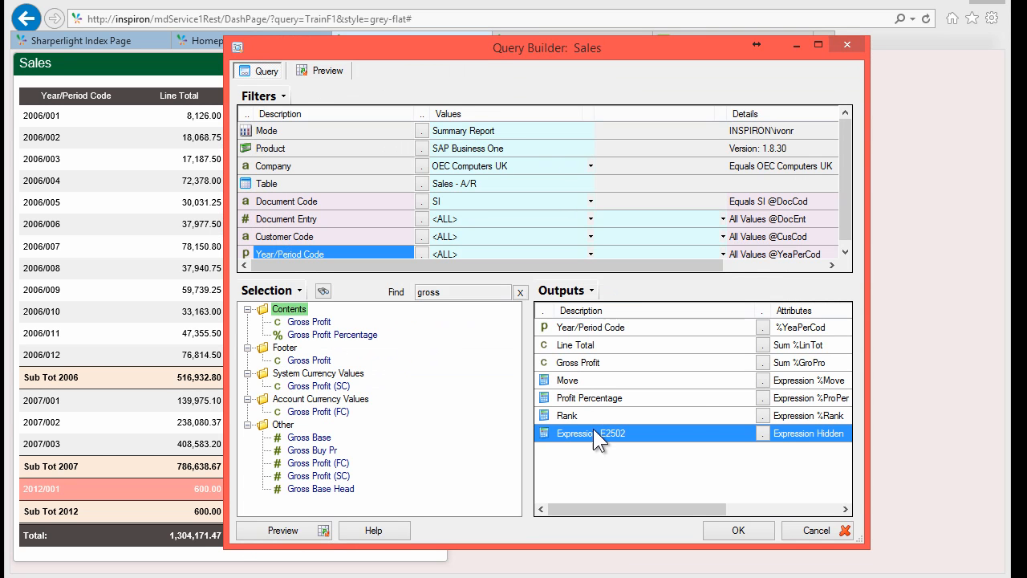
click(580, 396)
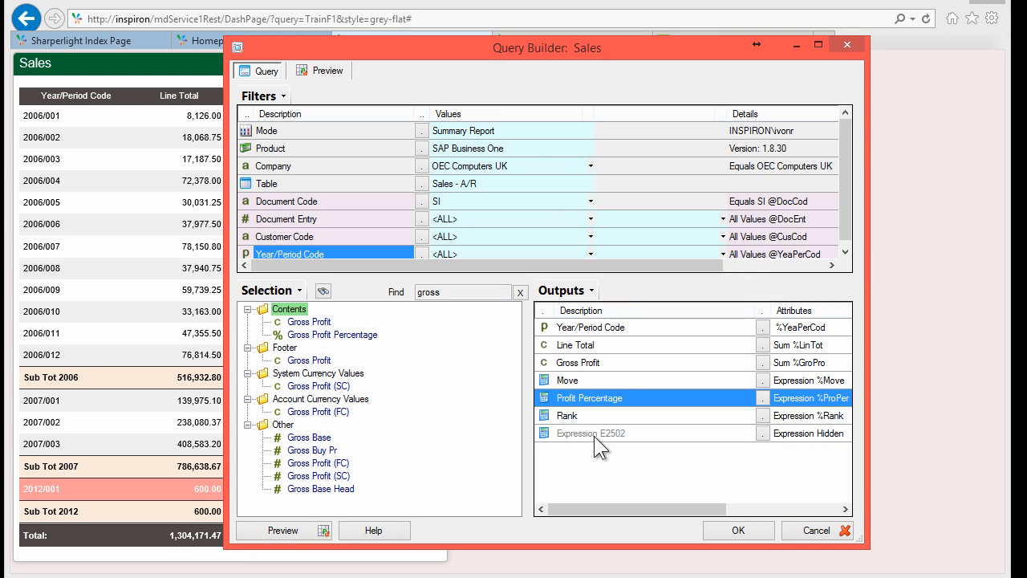
Step: Preview the Sales results and compare the red 2012/001 row with a green row
key(F5)
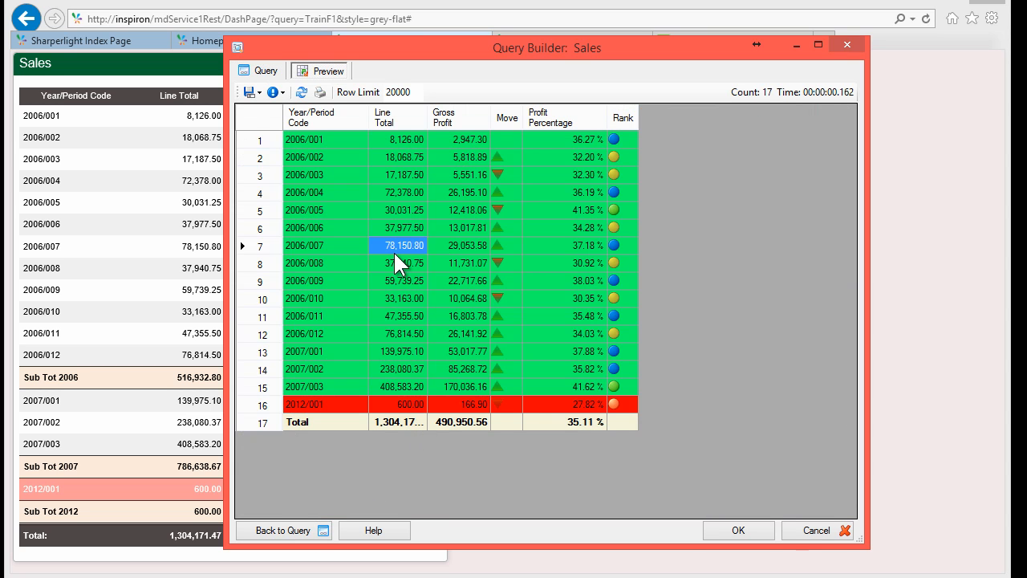
click(442, 405)
click(450, 225)
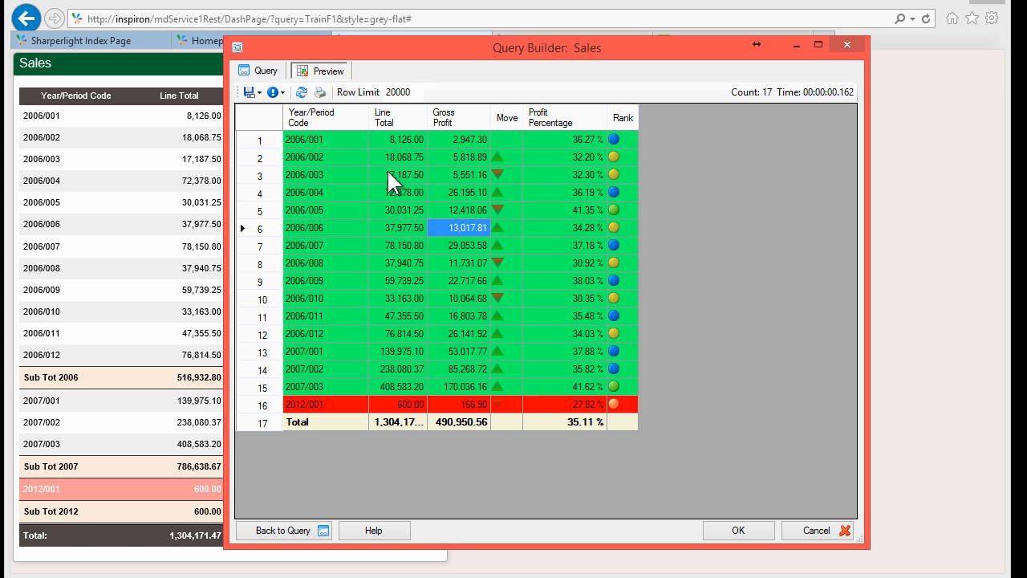
click(458, 398)
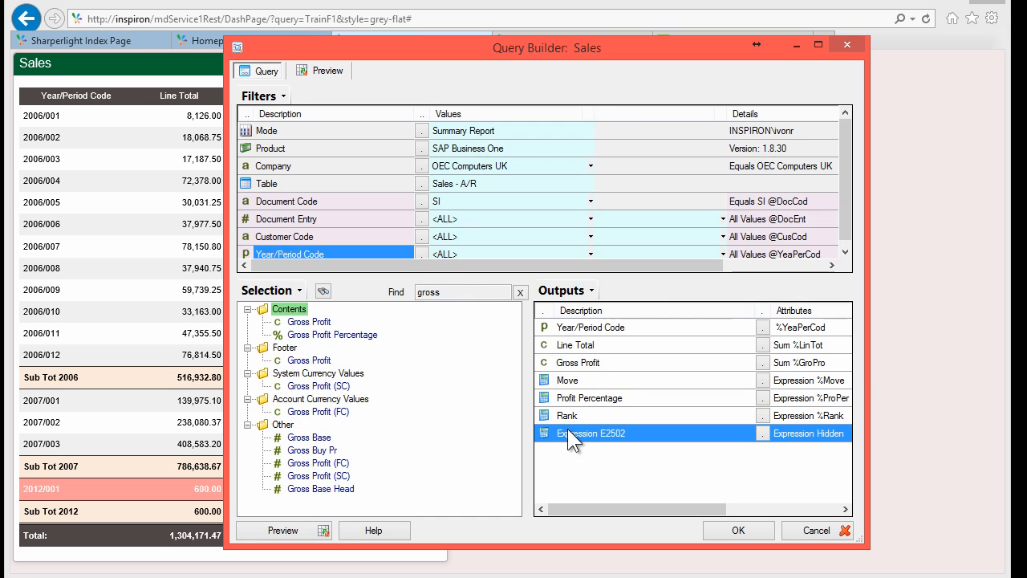
Step: Reopen E2502 and delete the green #00FF66 format string, leaving an empty string
double_click(567, 429)
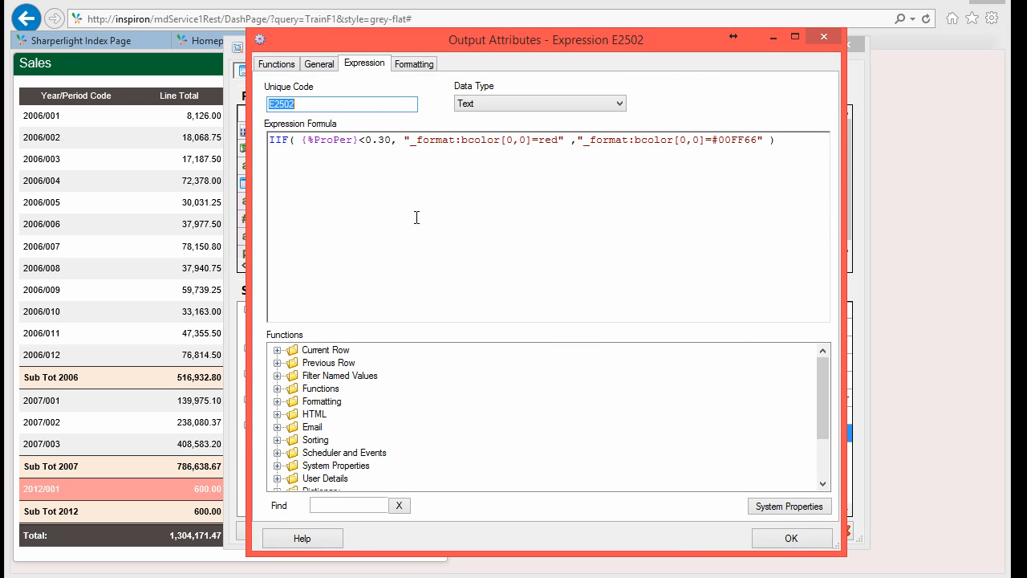
click(588, 141)
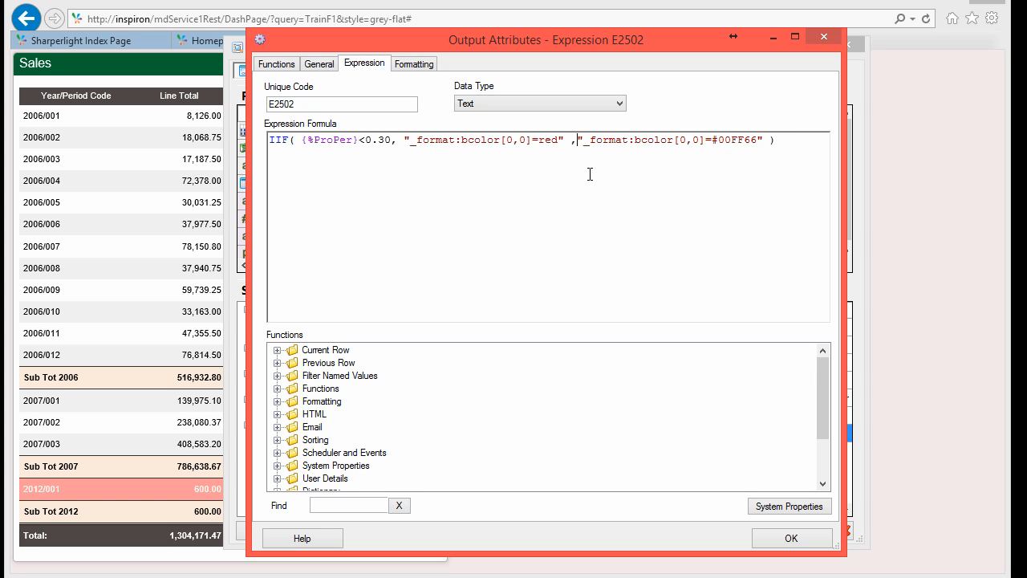
key(shift+End)
key(shift+Left)
key(shift+Left)
key(shift+Left)
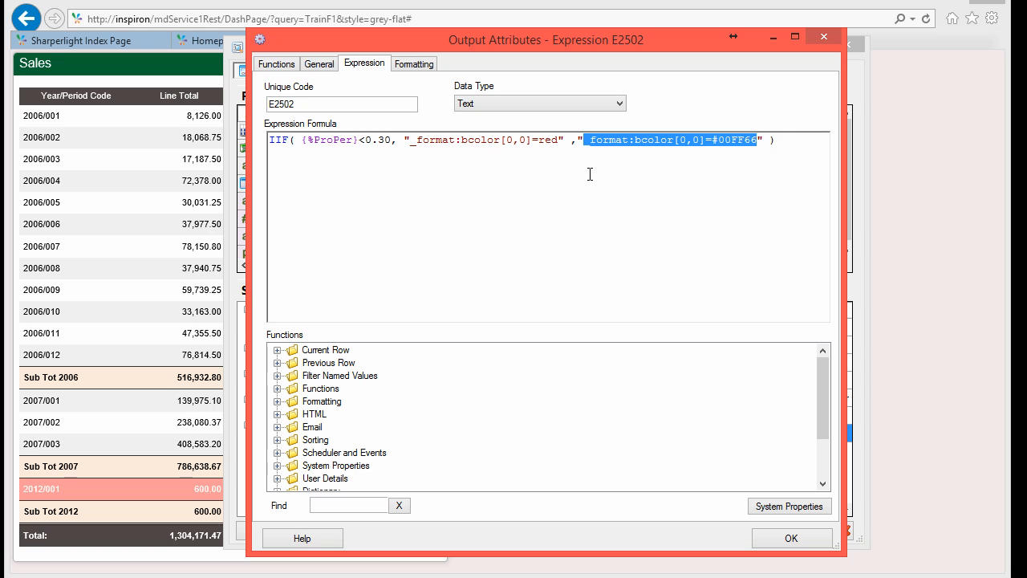
key(Delete)
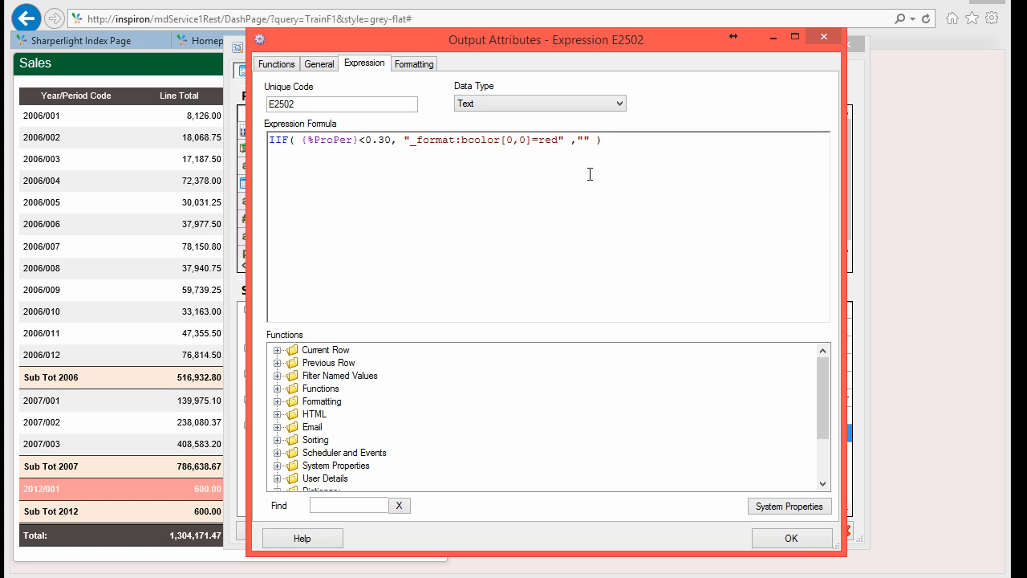
click(545, 141)
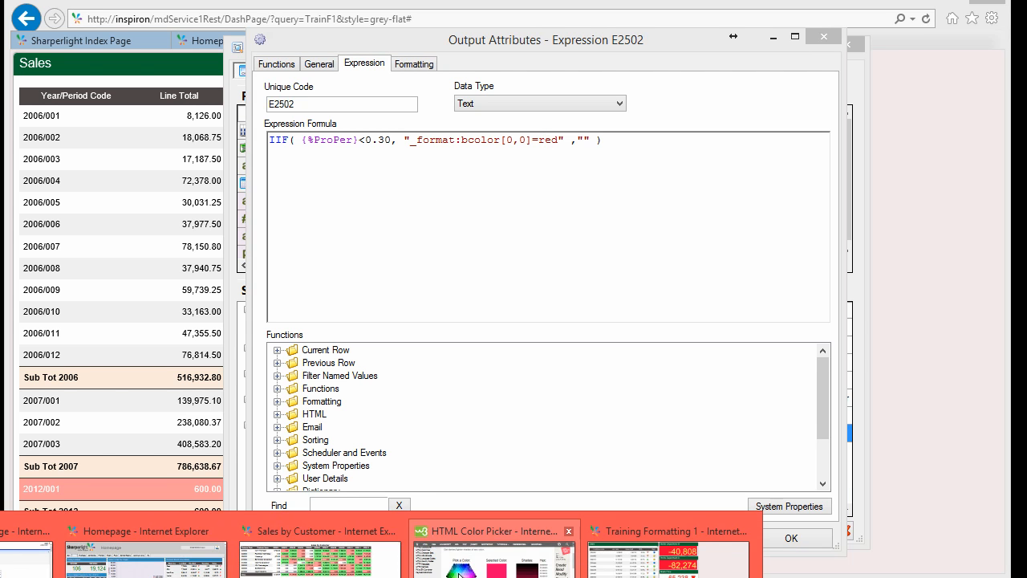
Step: Pick #FF6699 pink in the HTML Color Picker and copy its #E65C8A shade
click(458, 569)
click(459, 569)
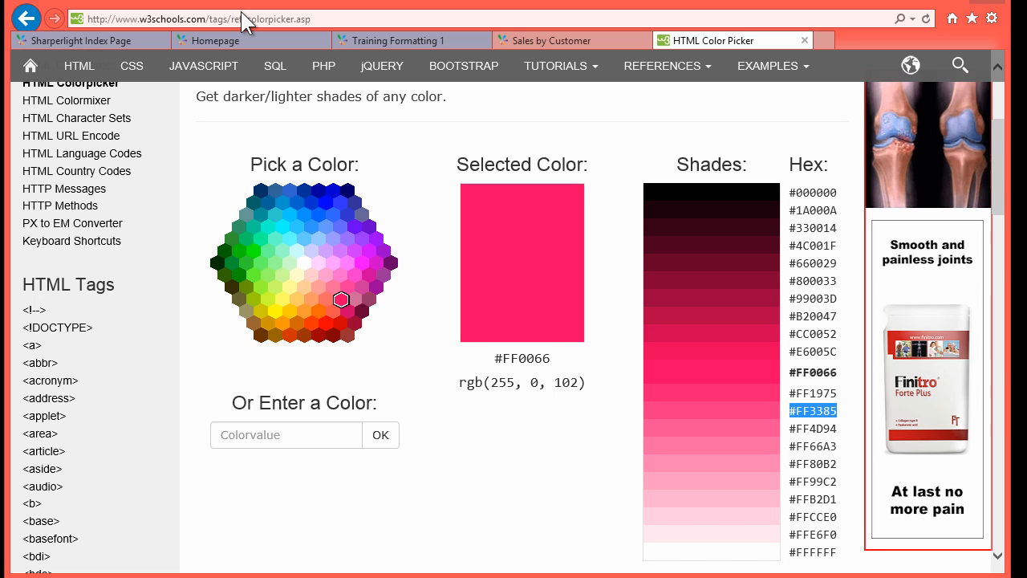
click(333, 289)
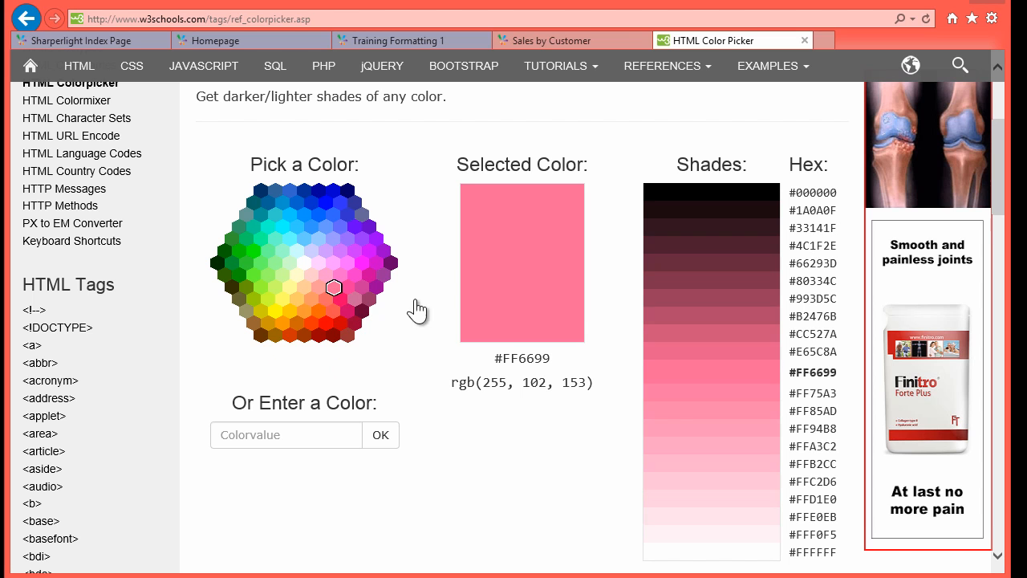
drag(837, 352, 792, 359)
key(ctrl+c)
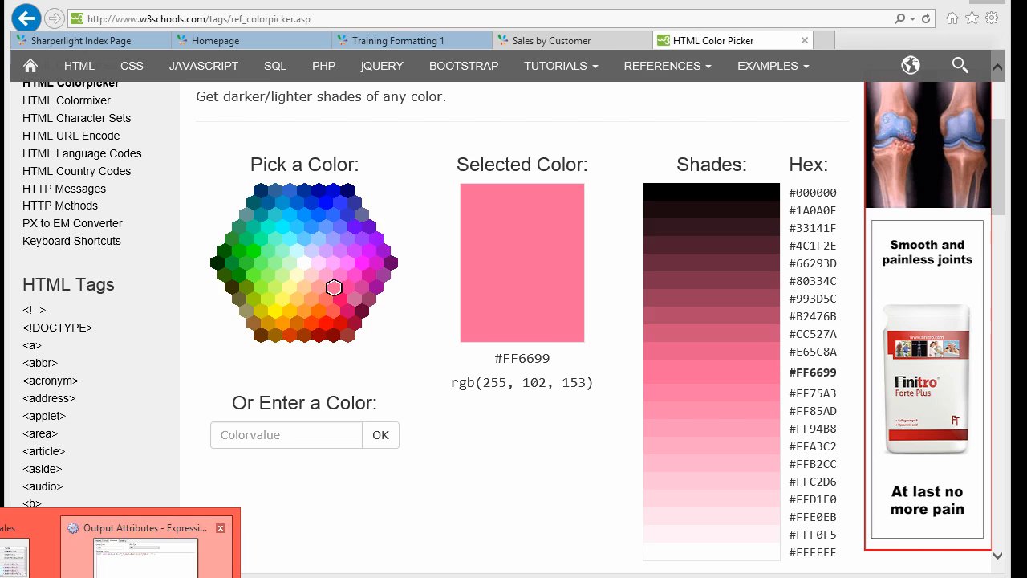
click(138, 530)
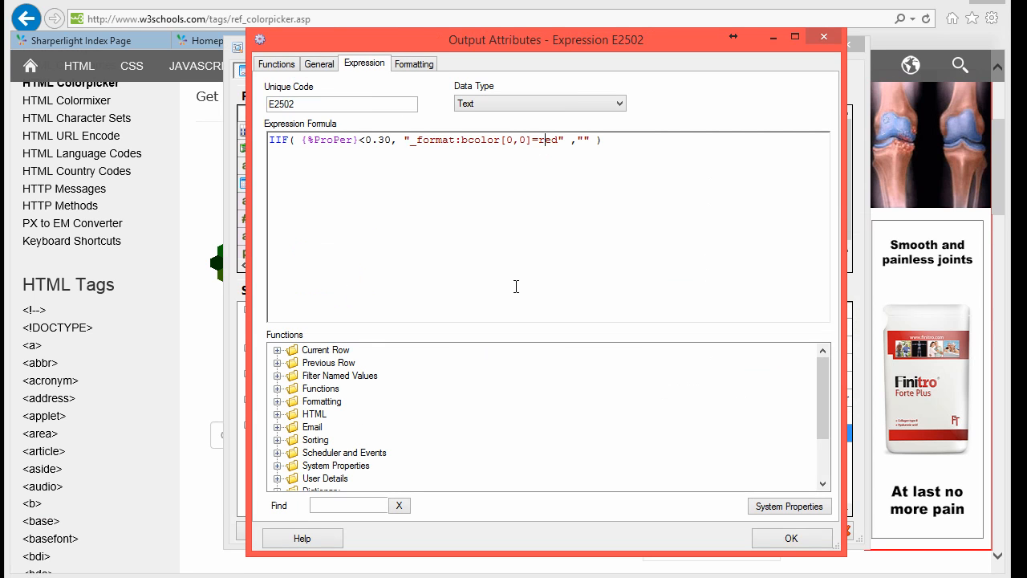
Step: Replace red with the pasted #E65C8A pink in E2502 and preview the results
key(shift+Right)
key(shift+Right)
key(shift+Right)
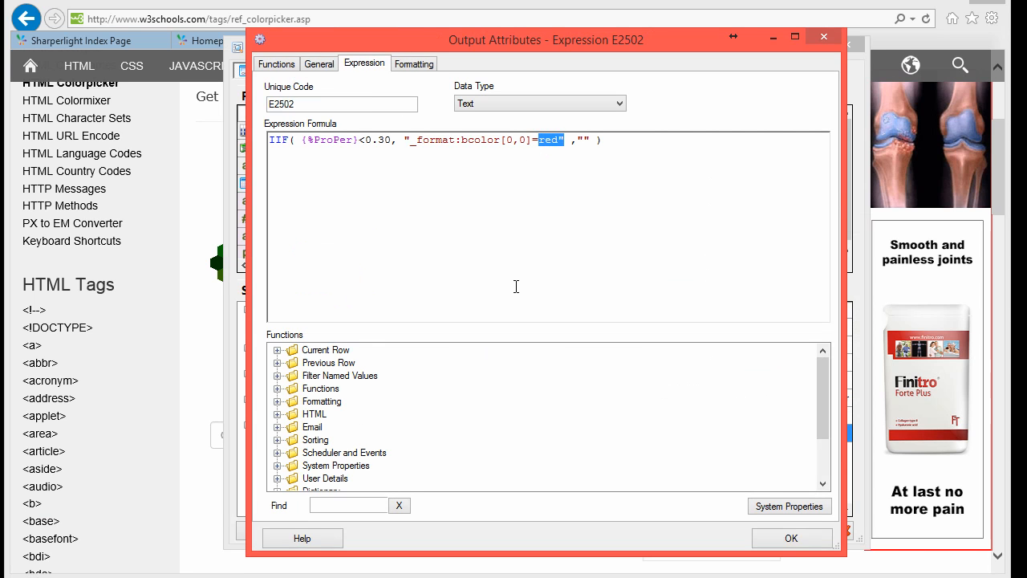
key(ctrl+v)
click(597, 140)
key(Delete)
click(791, 538)
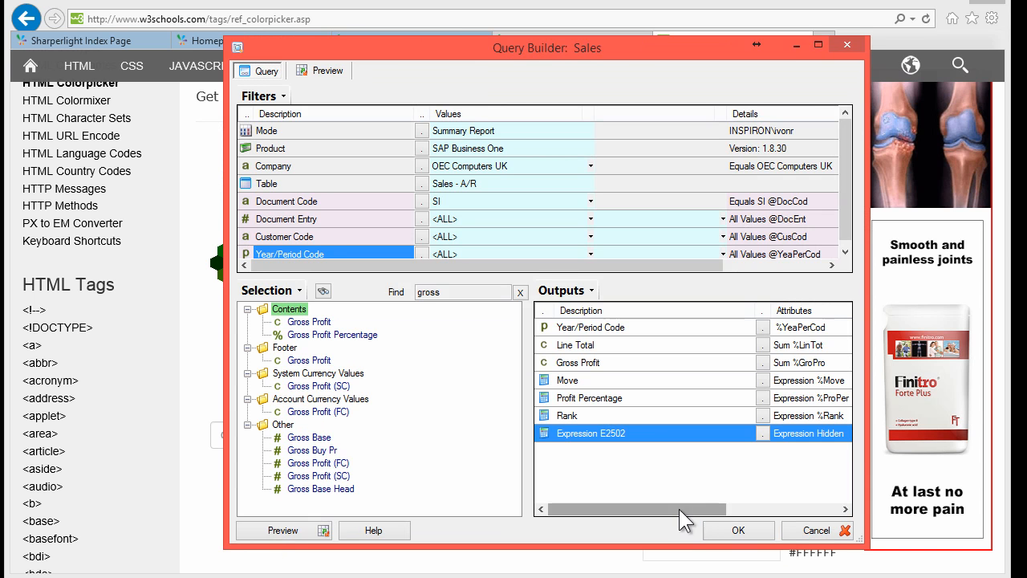
click(297, 534)
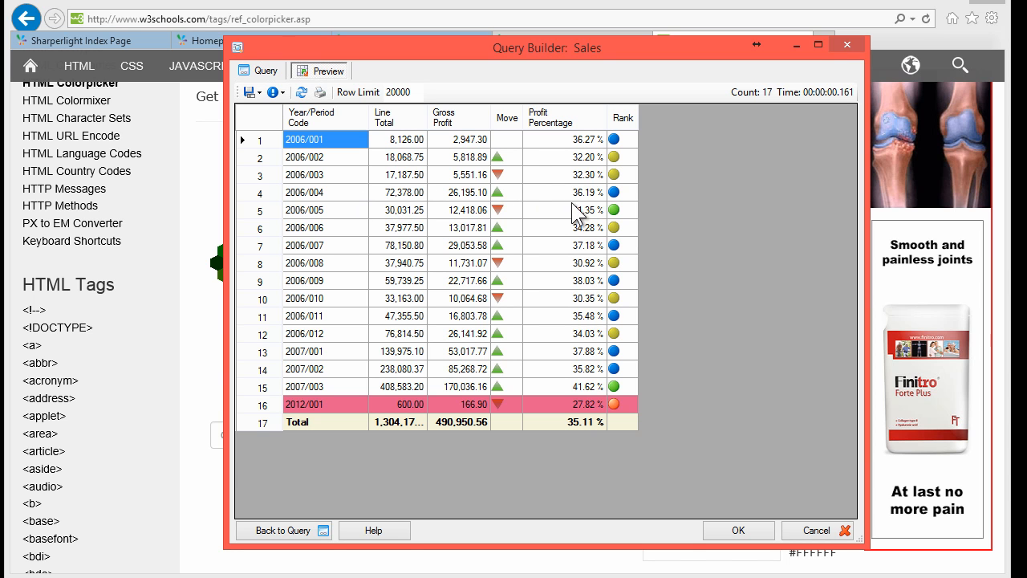
Step: Change E2502's colour target to bcolor[5,0] so only the Profit Percentage cell is shaded
click(268, 73)
double_click(569, 427)
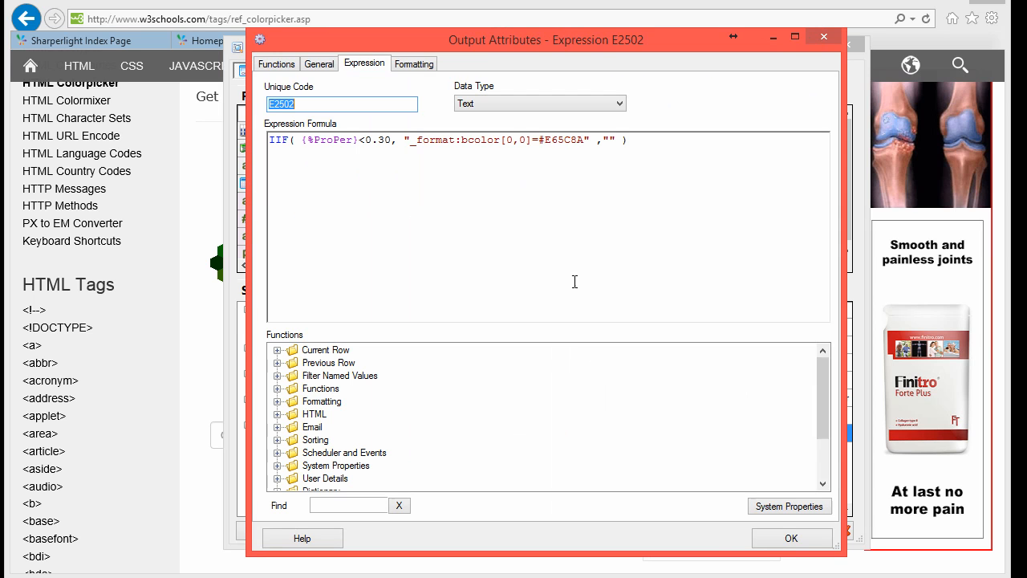
click(520, 173)
key(shift+Left)
text(5)
key(shift+Right)
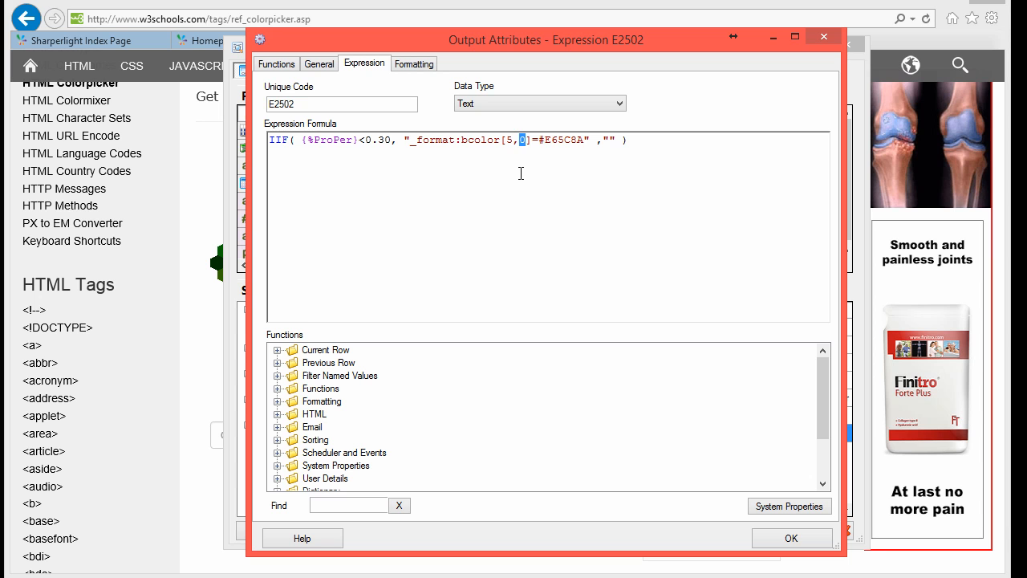
text(5)
click(792, 537)
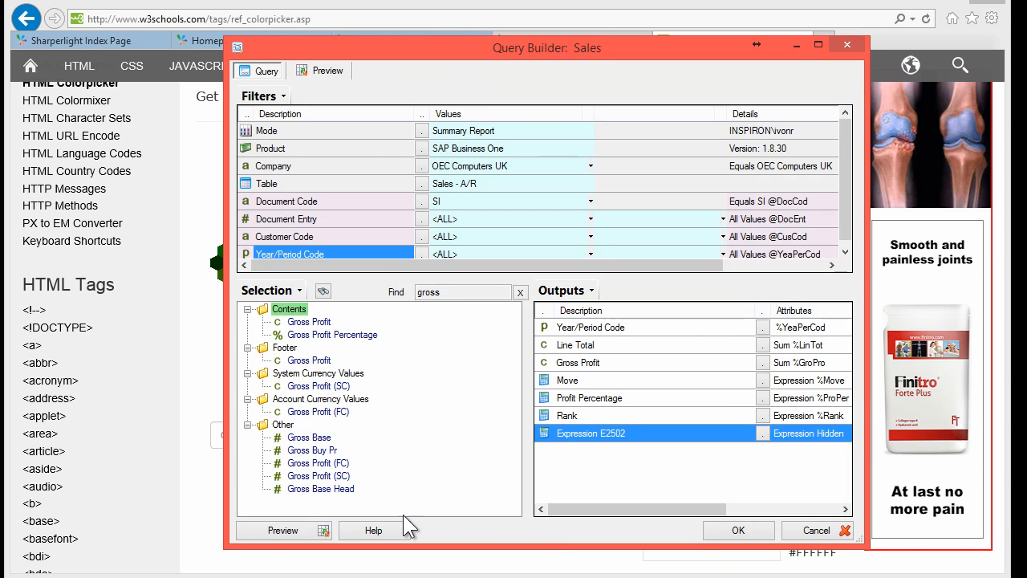
click(280, 530)
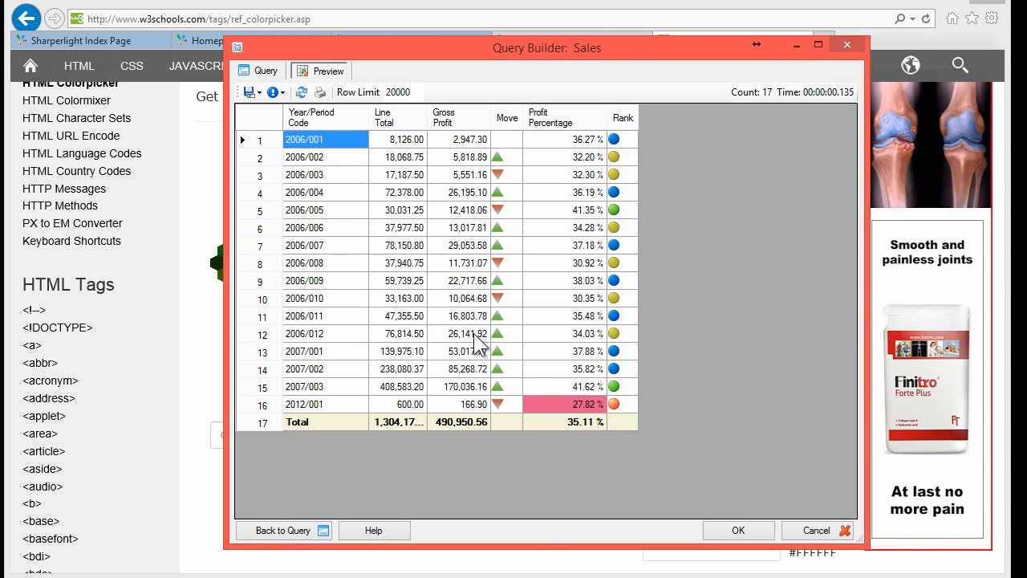
Step: Inspect the Profit Percentage values, including the pink 27.82 % cell
click(545, 387)
click(551, 403)
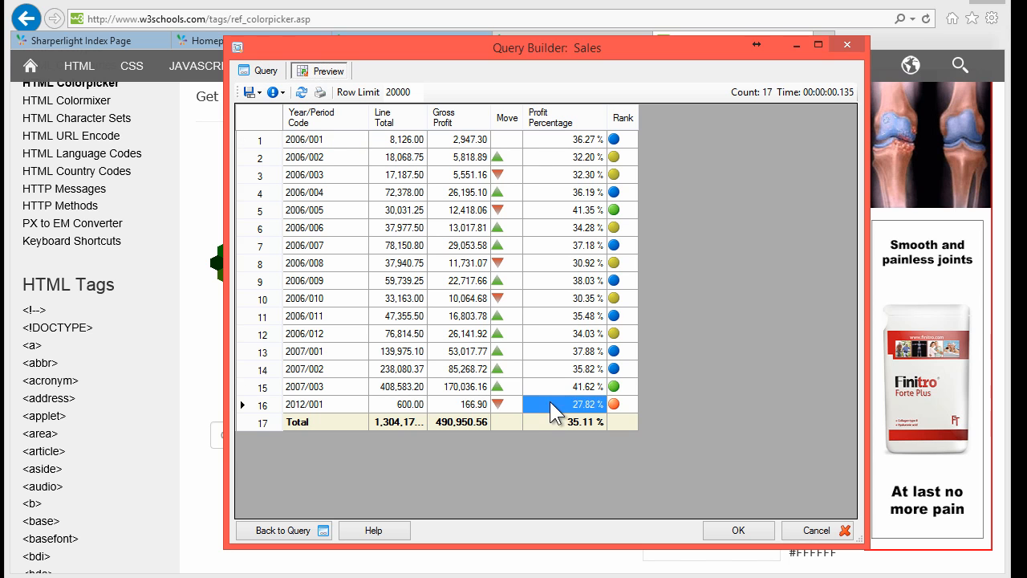
click(549, 346)
click(401, 316)
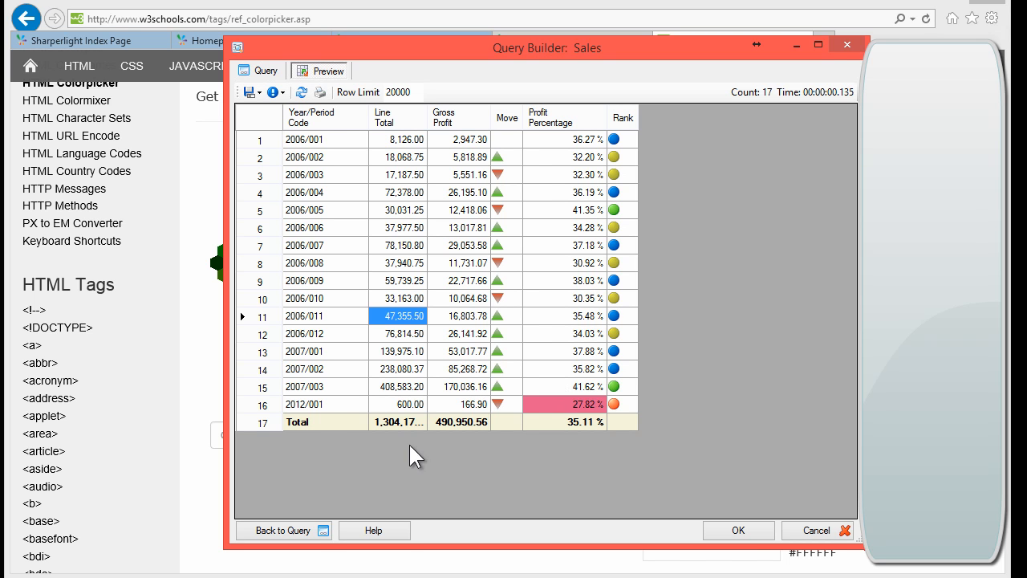
Step: Accept the query and switch on Enable Colors in the Report settings
click(746, 530)
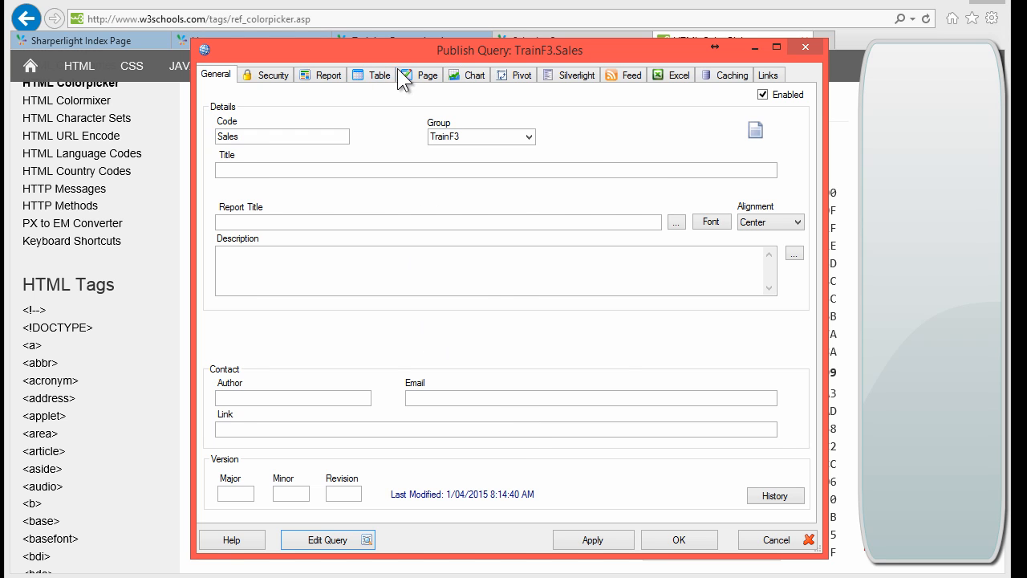
click(331, 75)
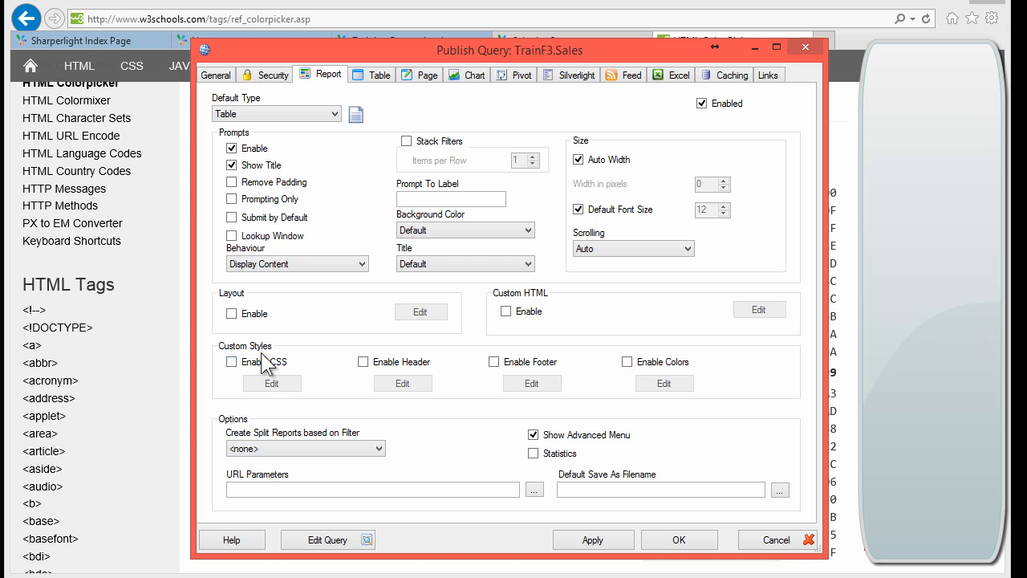
click(627, 362)
click(666, 383)
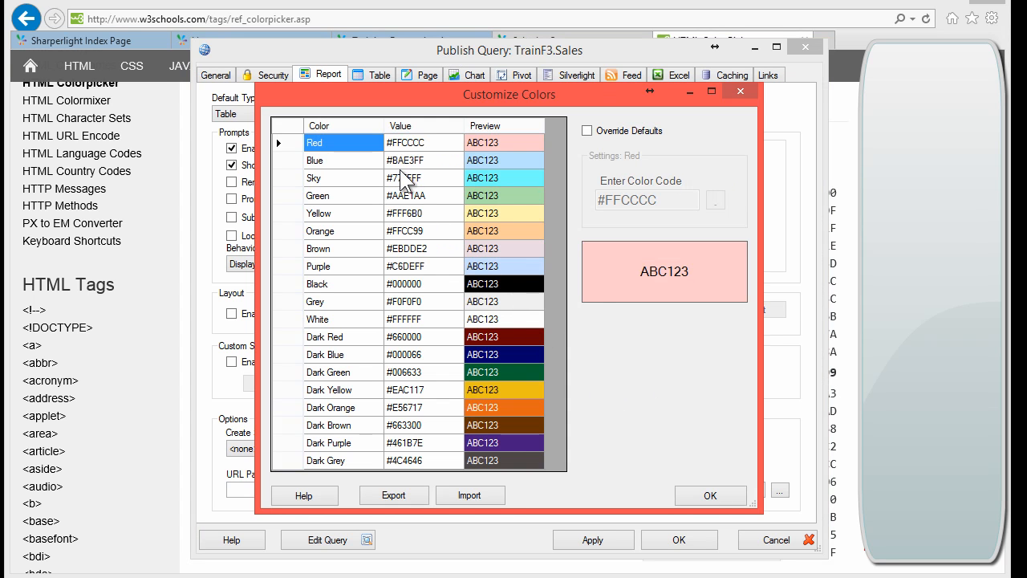
Step: Override the default Red colour with #FFCCCC and close the colour customisation window
click(399, 178)
click(396, 144)
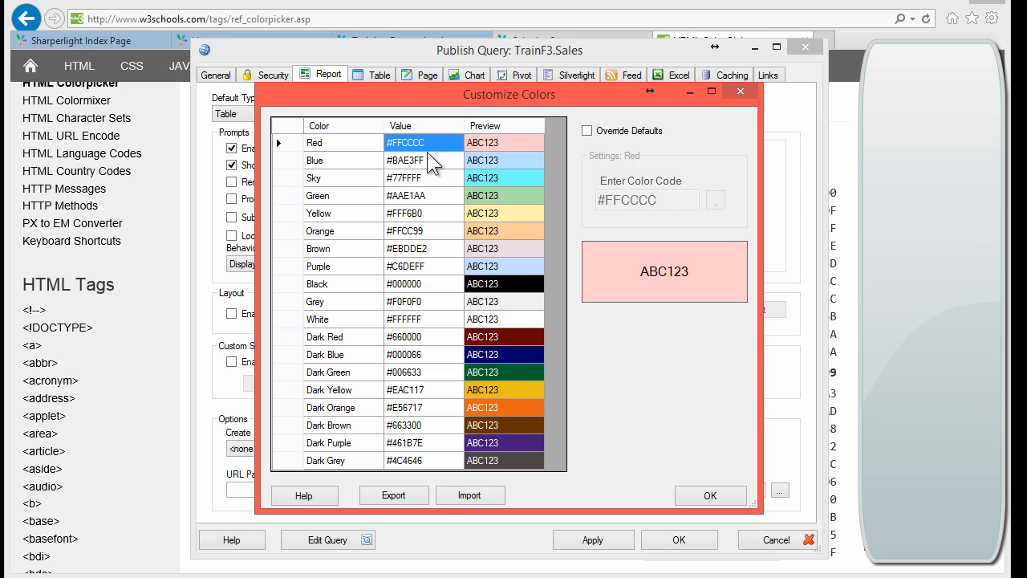
click(616, 134)
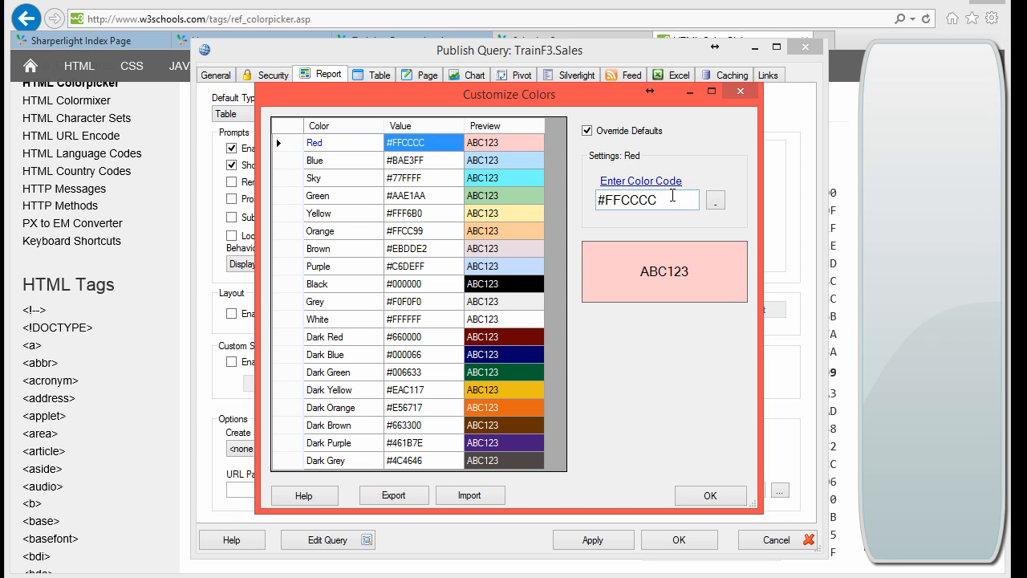
click(715, 201)
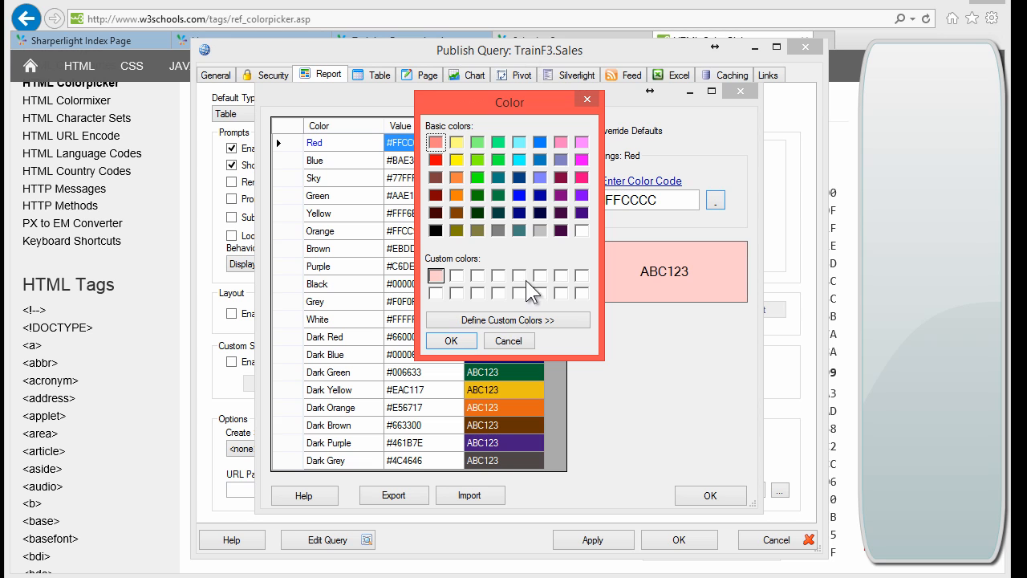
click(522, 320)
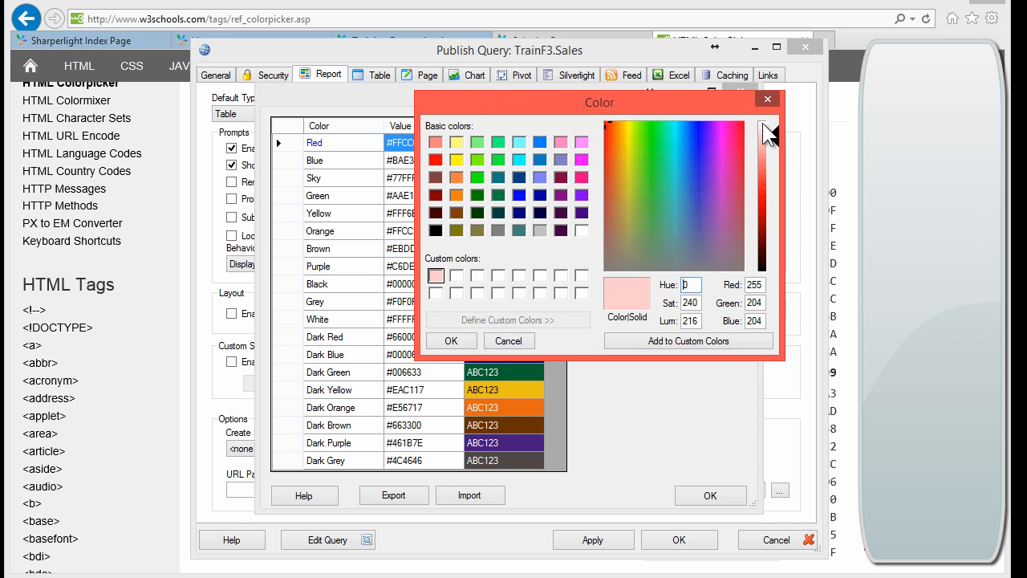
click(769, 99)
drag(672, 202, 565, 214)
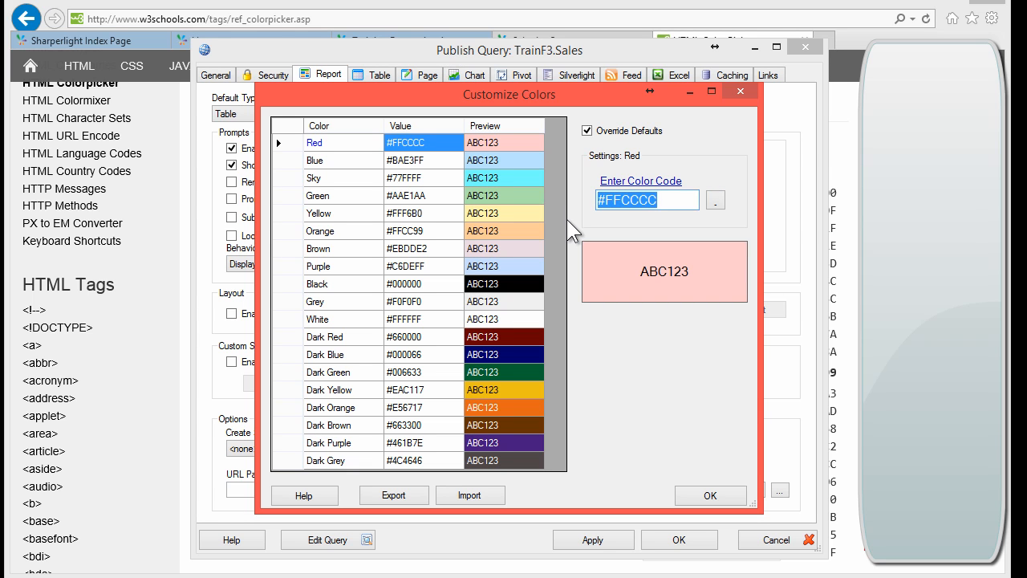
click(740, 91)
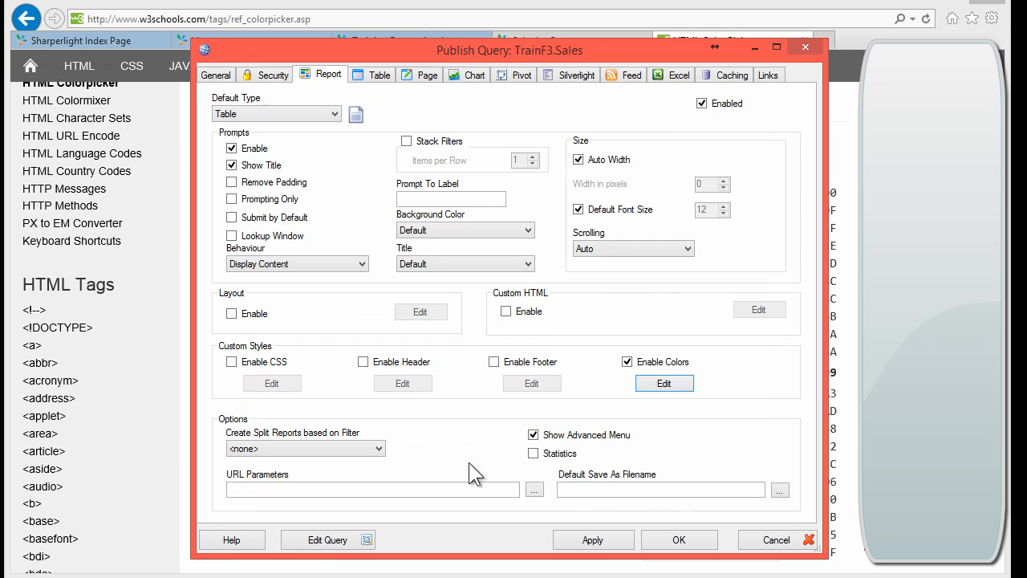
Step: Reopen the Sales query and preview its results, checking the 2007/001 row
click(323, 541)
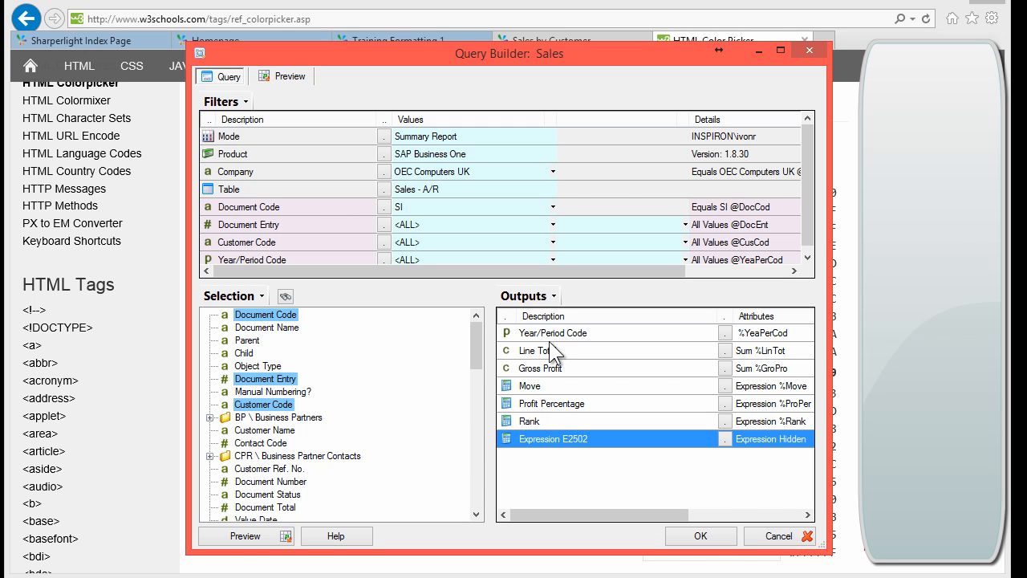
click(243, 537)
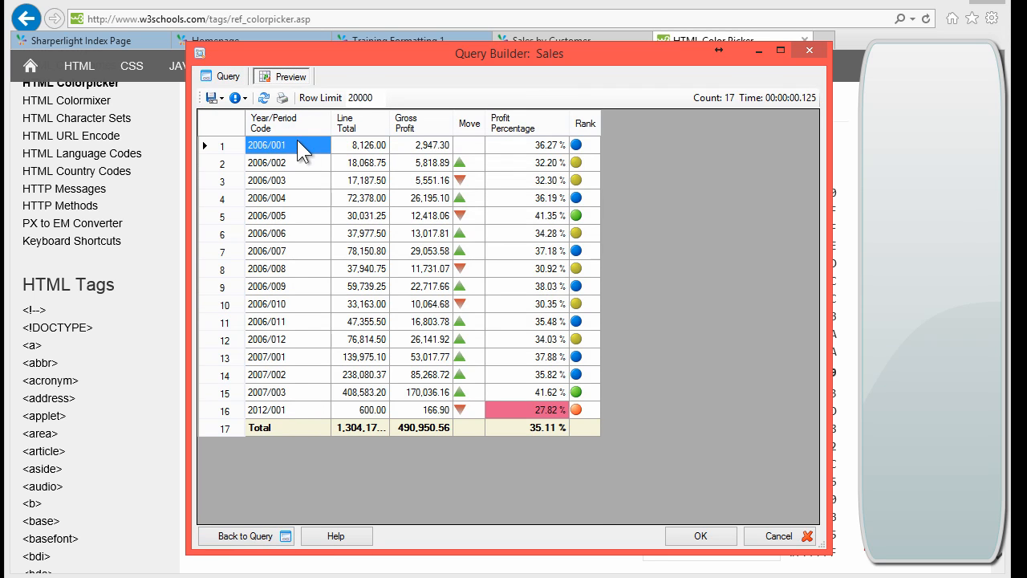
click(261, 358)
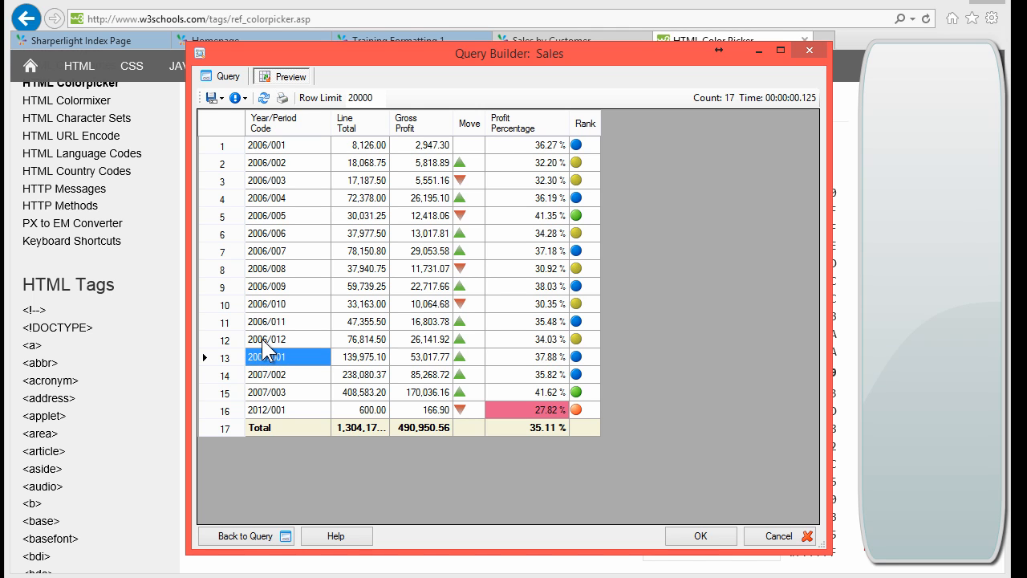
click(226, 77)
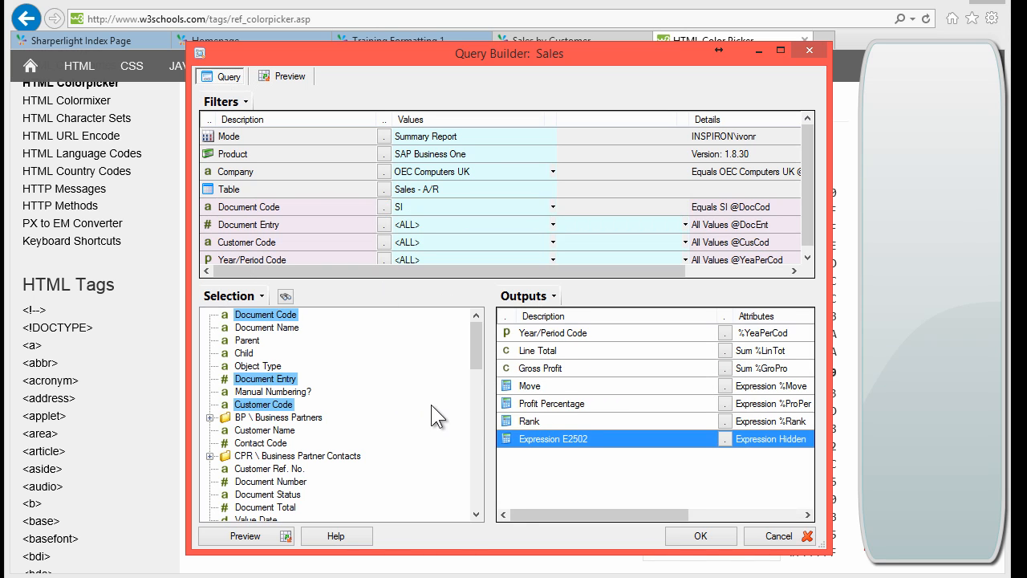
Step: Drag Financial Periods > Fiscal Year to the top of the query outputs
drag(478, 353, 475, 390)
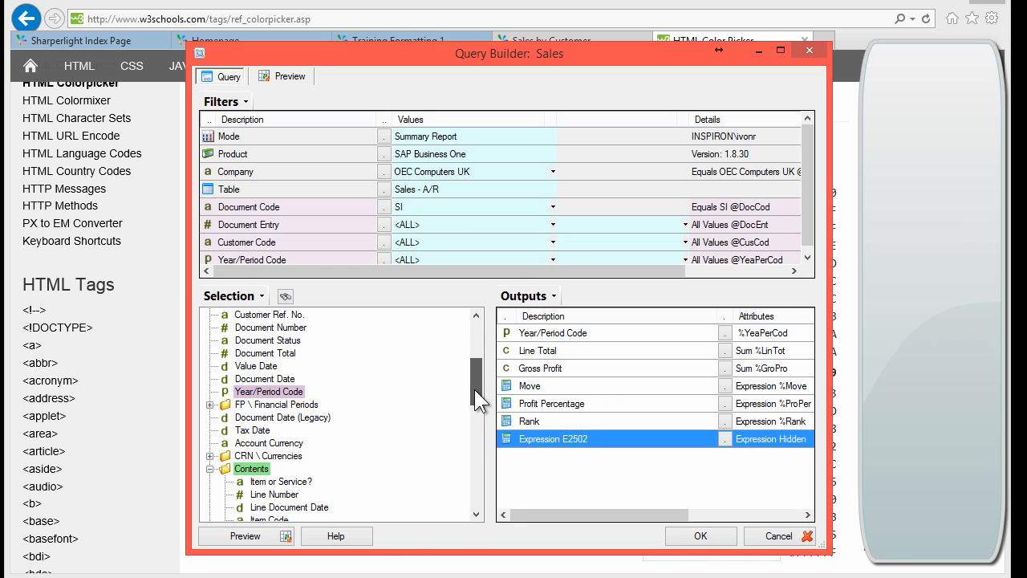
click(214, 406)
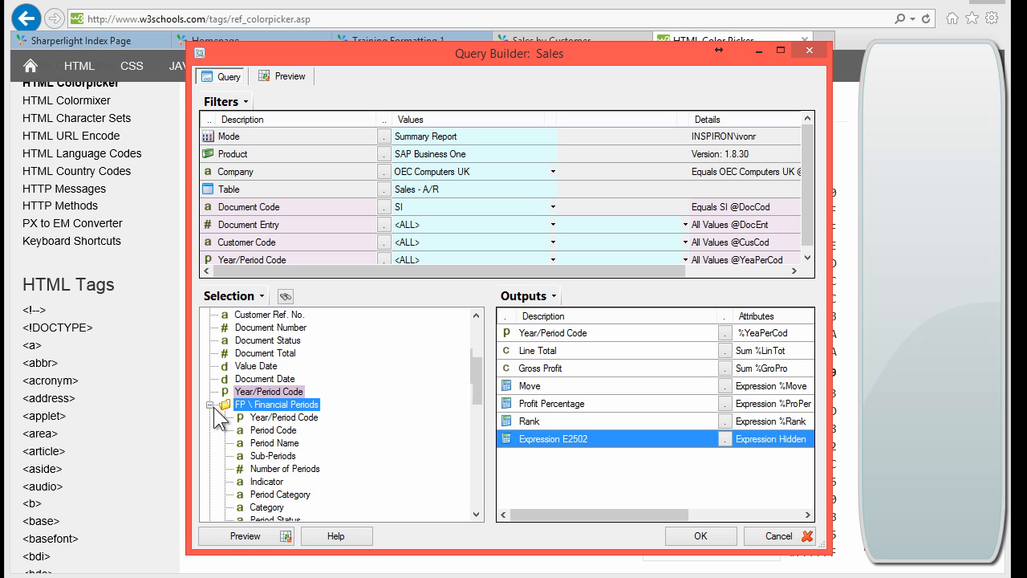
click(266, 442)
scroll(289, 467, down, 4)
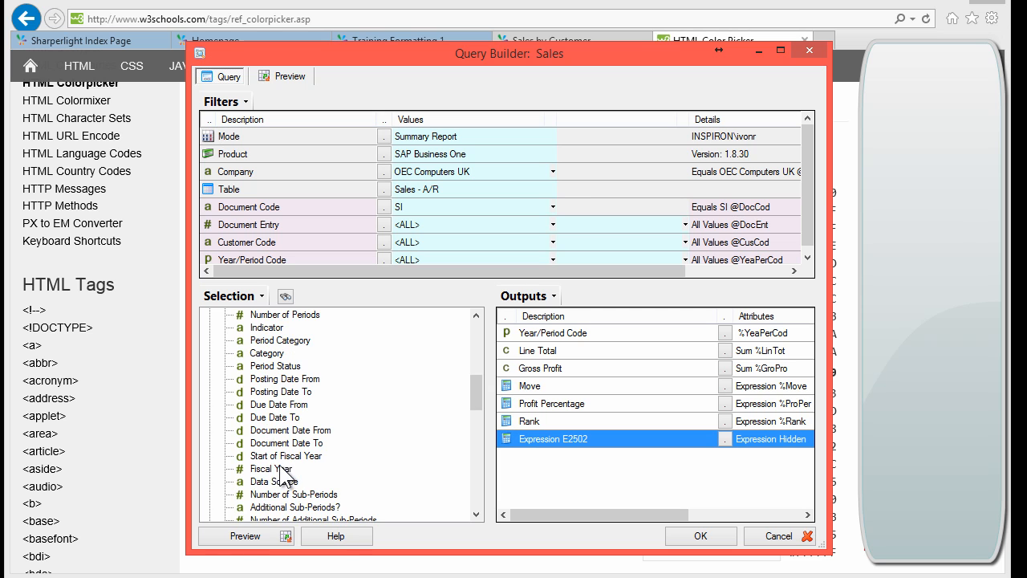
drag(265, 470, 523, 332)
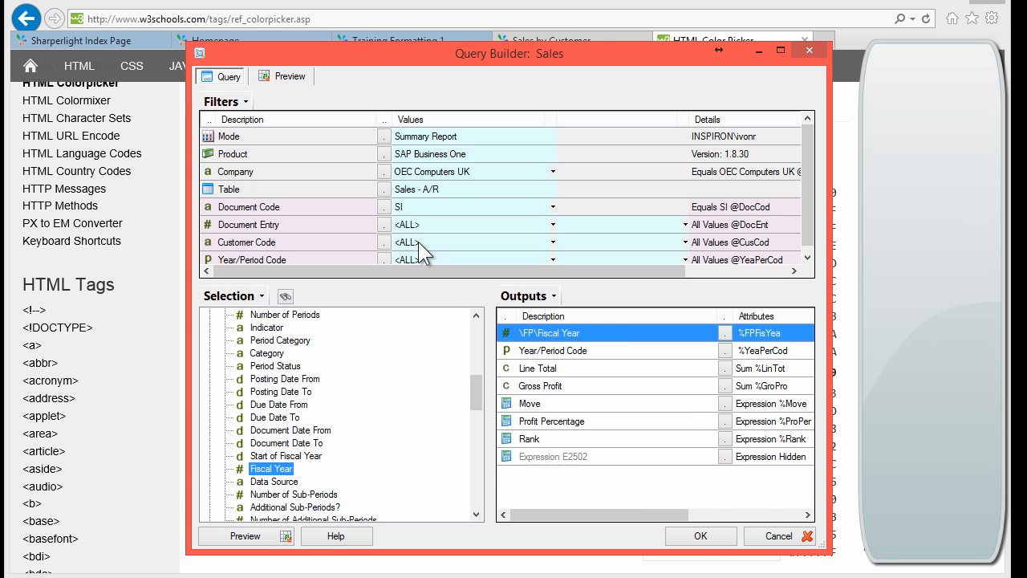
Step: Preview with the Fiscal Year column and check the 36.27 % and pink 27.82 % profit values
click(281, 80)
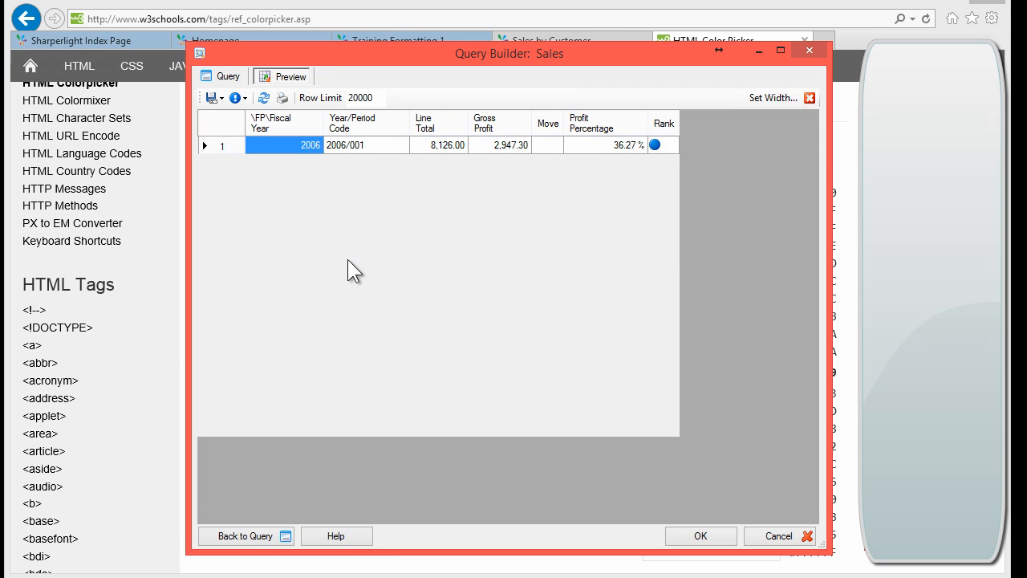
click(380, 252)
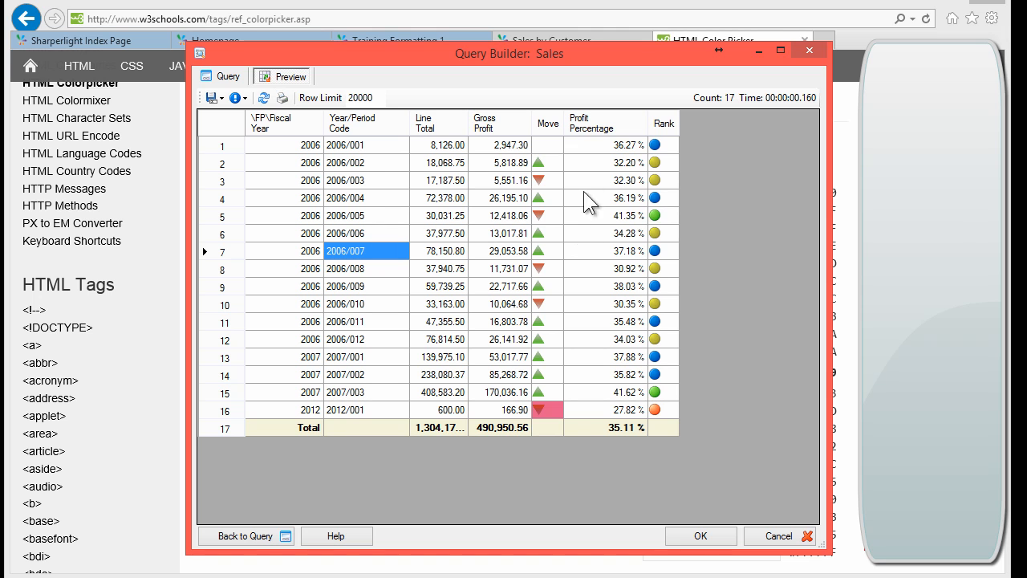
click(596, 144)
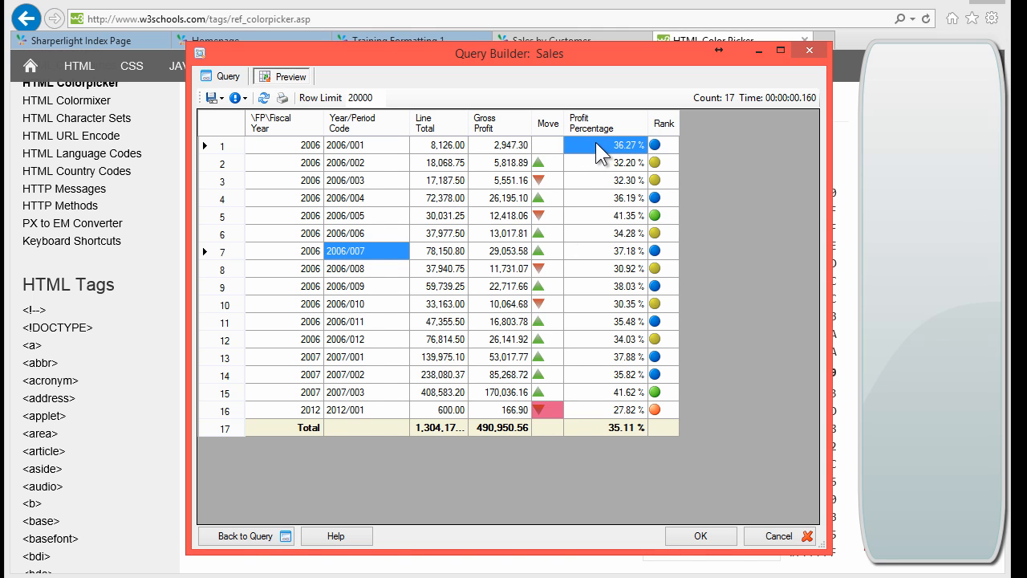
click(618, 411)
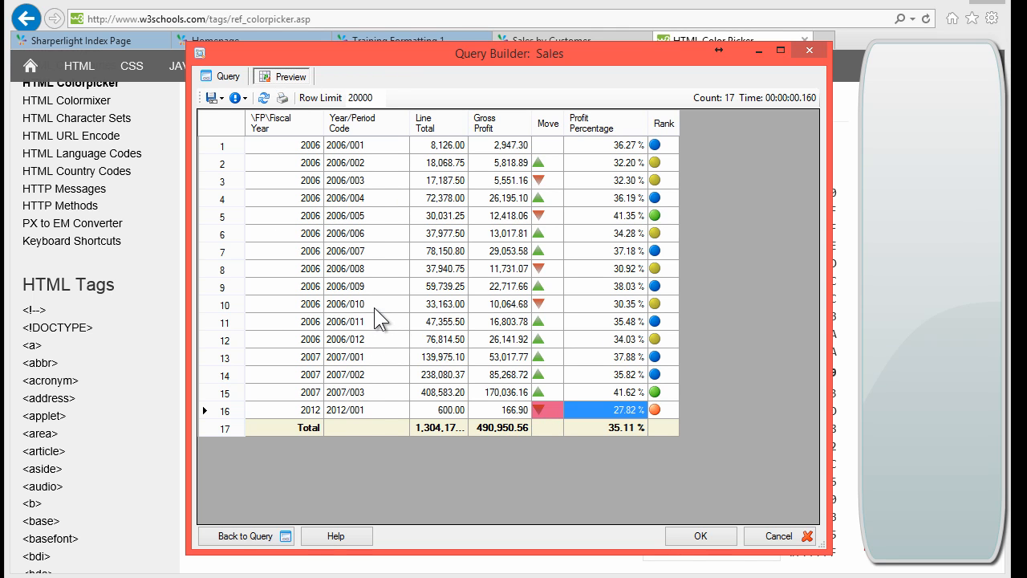
Step: Switch from the results Preview grid back to the Sales query definition
click(222, 76)
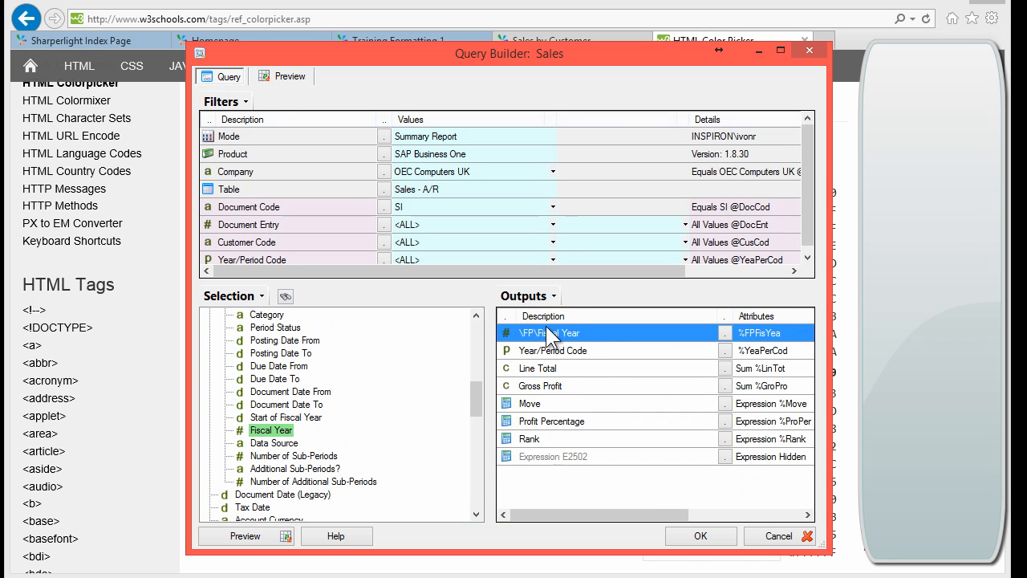
Step: Move Fiscal Year to the last output, sort by Fiscal Year then Year/Period Code, and group Fiscal Year as Basic
drag(537, 330, 531, 457)
double_click(531, 457)
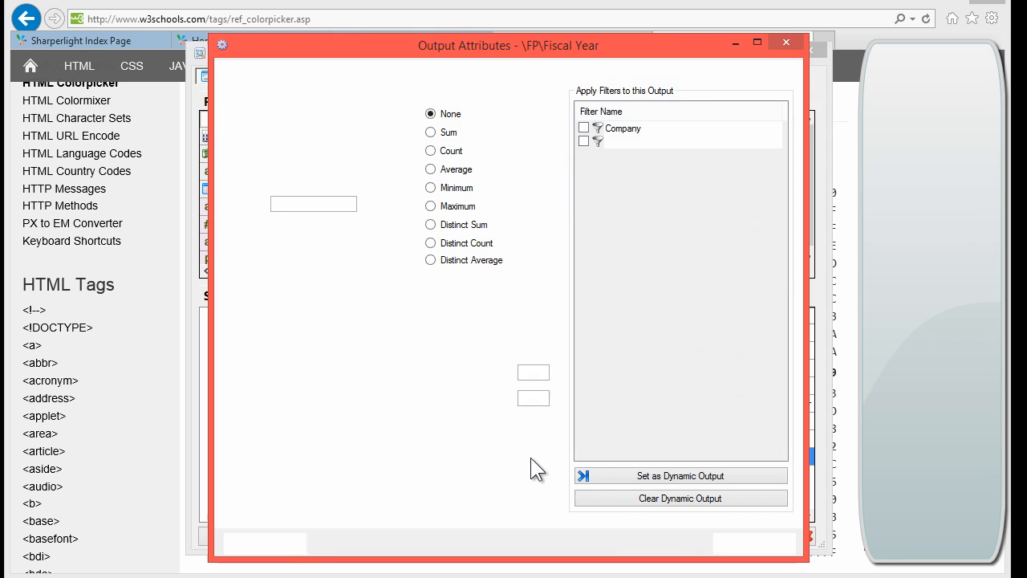
click(378, 72)
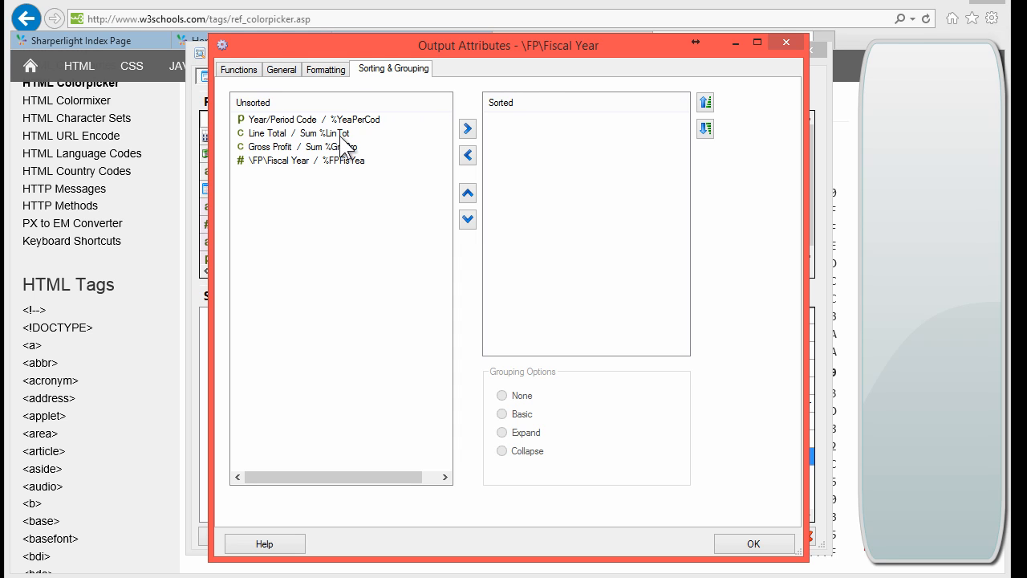
double_click(304, 160)
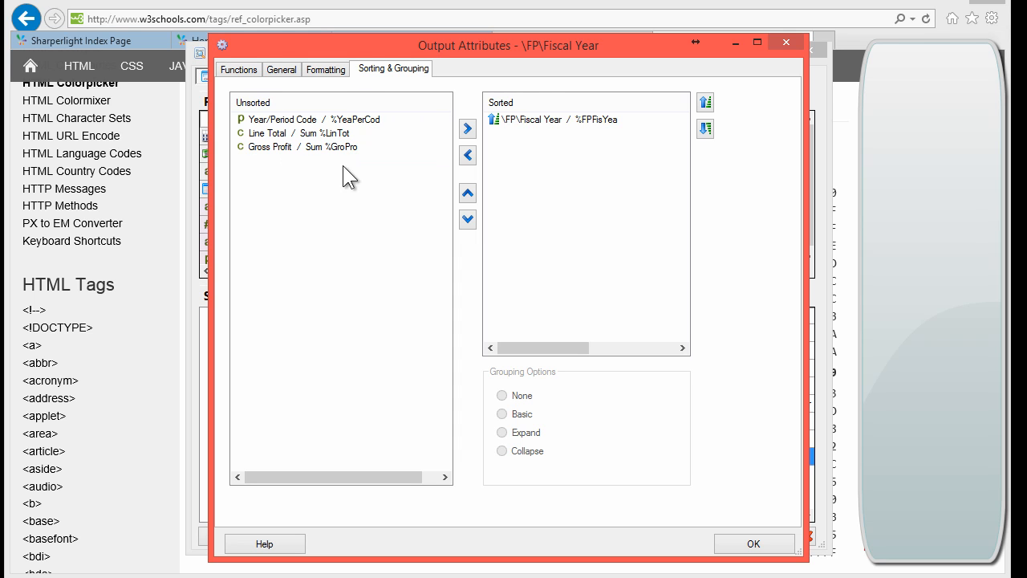
double_click(325, 119)
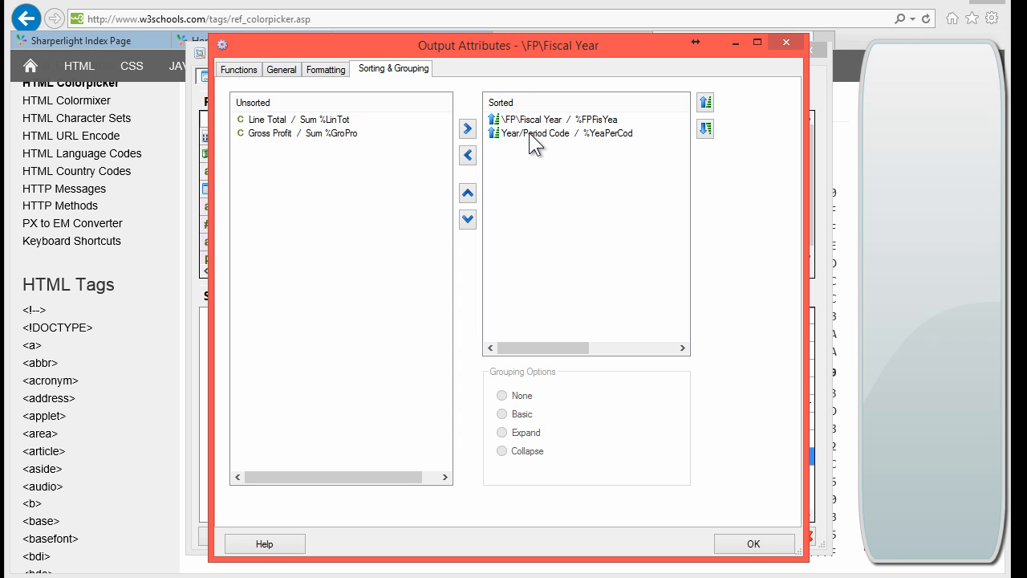
click(532, 121)
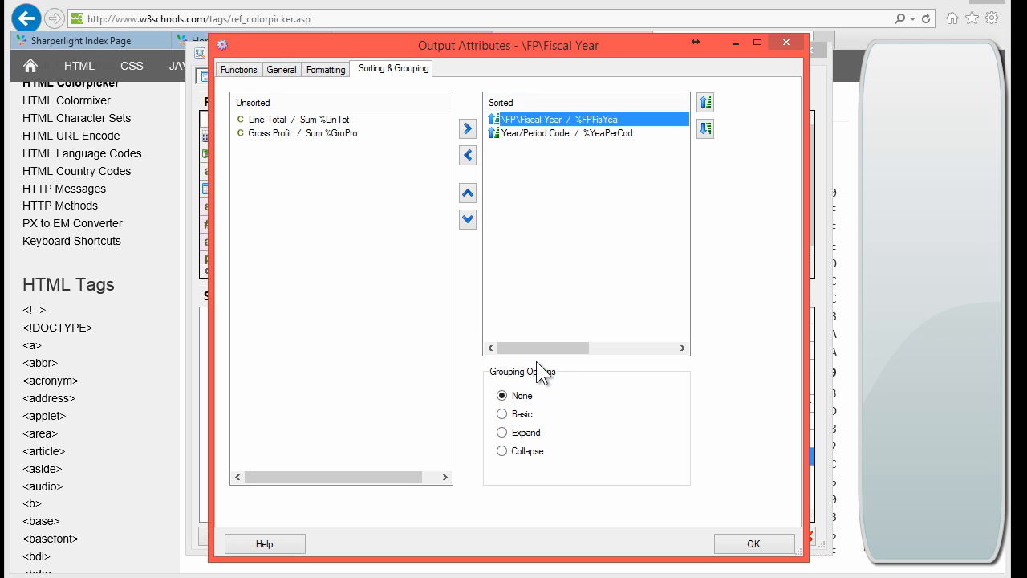
click(520, 415)
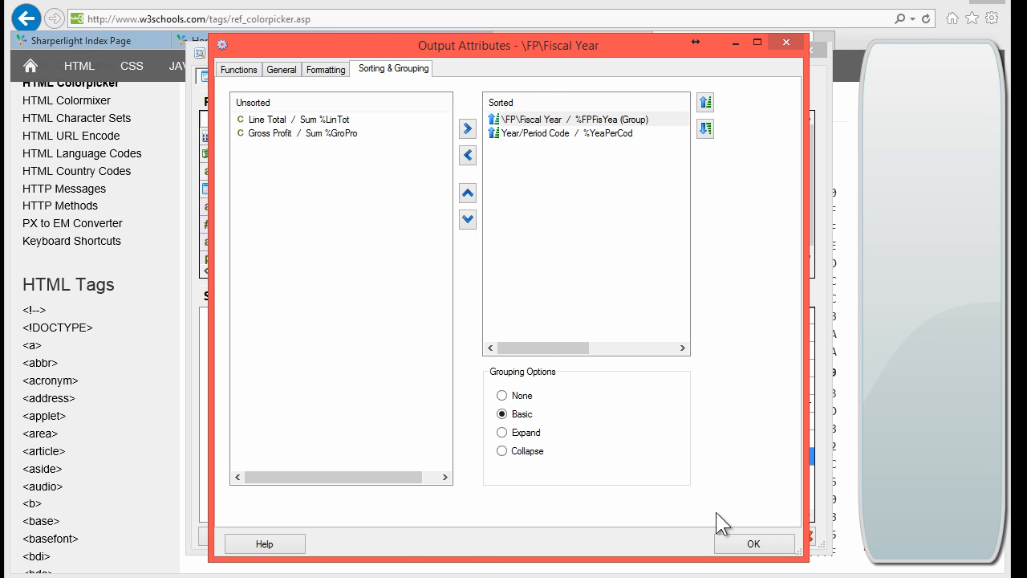
click(755, 544)
Step: Preview the grouped results and check the 2006 rows and their subtotal sums
click(241, 535)
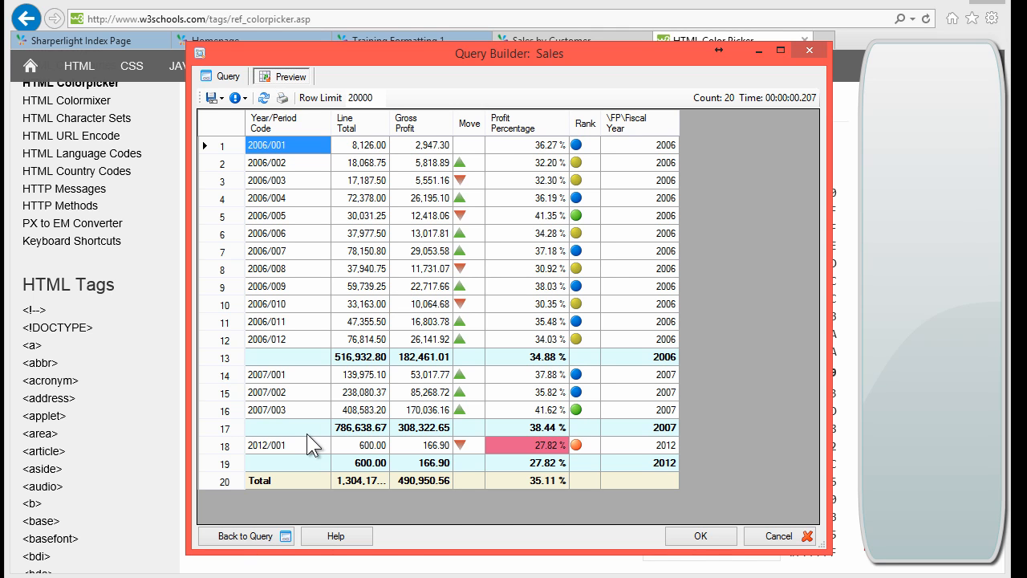
drag(643, 151, 641, 344)
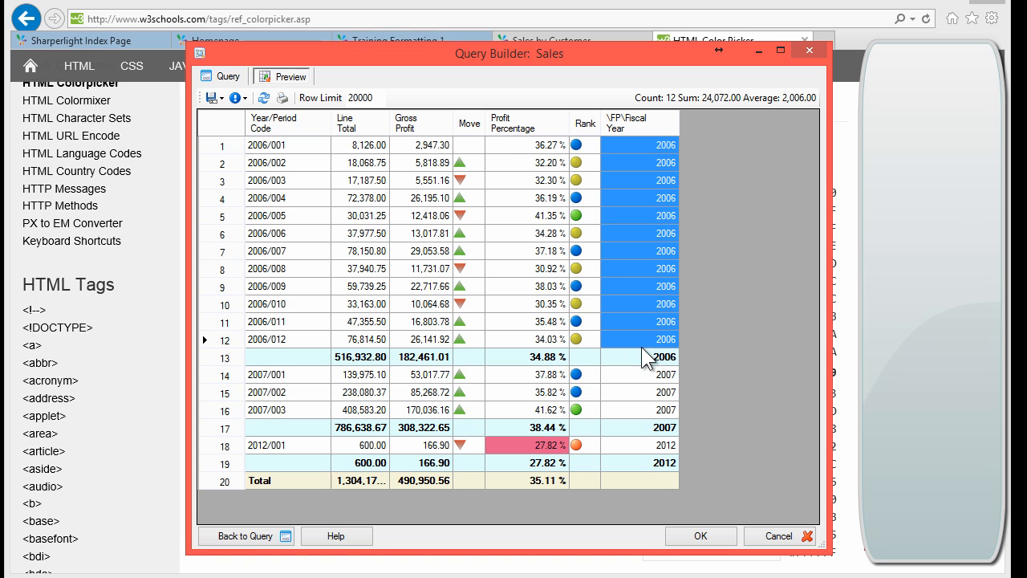
click(639, 356)
drag(491, 363, 357, 363)
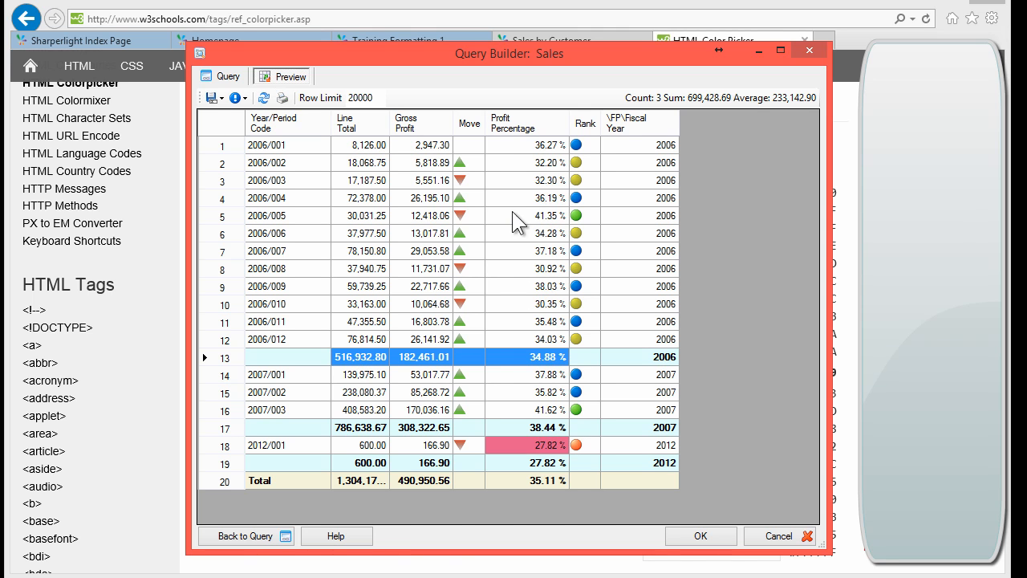
Step: Compare the 2006 monthly profit percentages with the 34.88 % subtotal and its empty Rank
click(540, 149)
drag(537, 146, 536, 338)
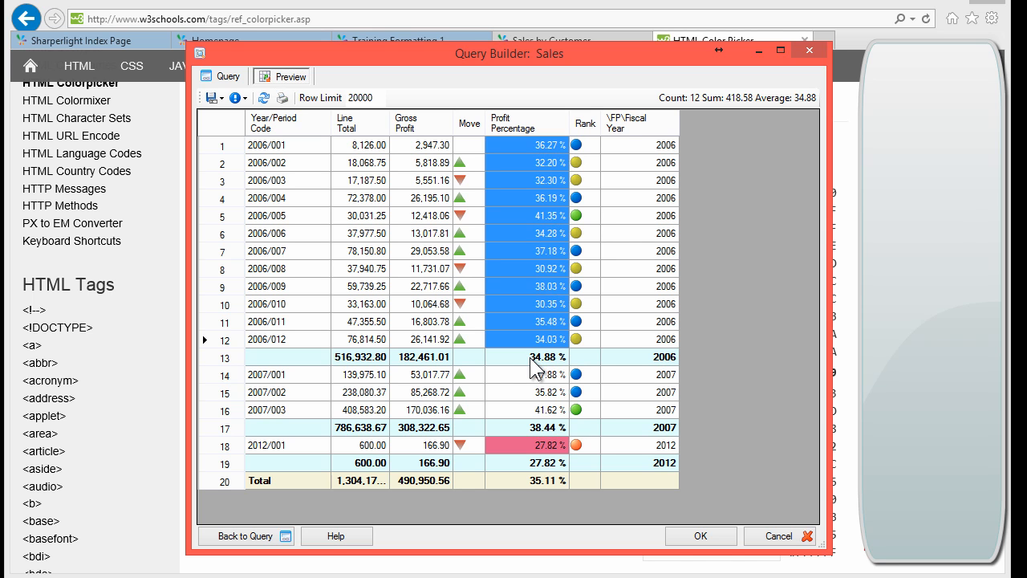
click(530, 356)
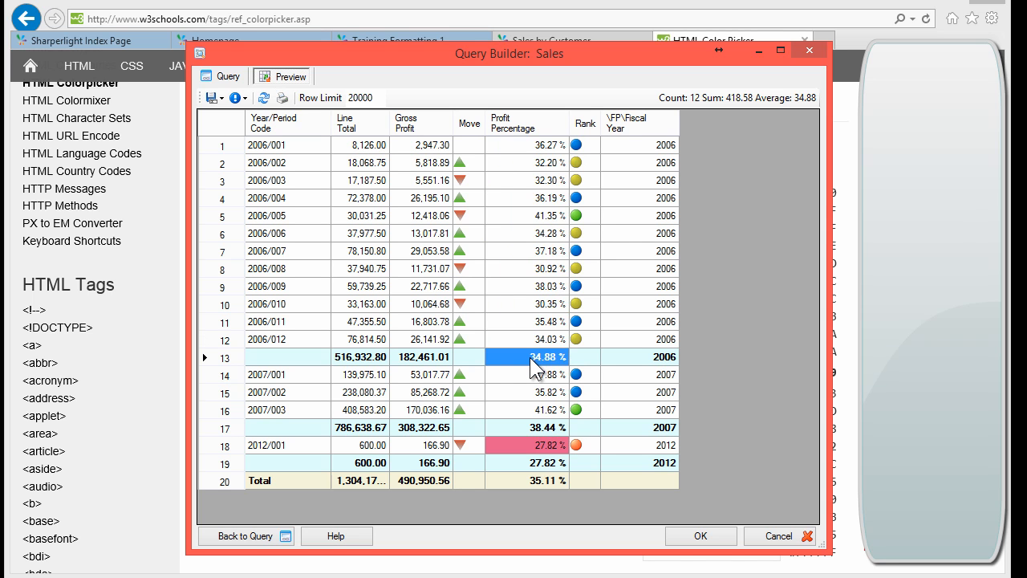
ctrl+click(527, 143)
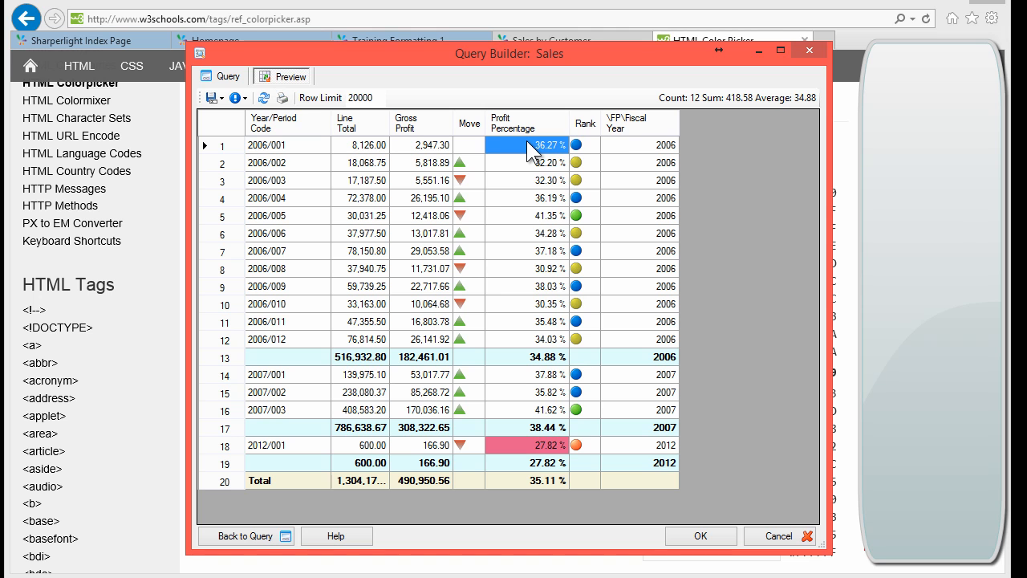
mouse_move(356, 359)
mouse_down()
mouse_move(415, 360)
mouse_move(354, 359)
mouse_up()
click(526, 358)
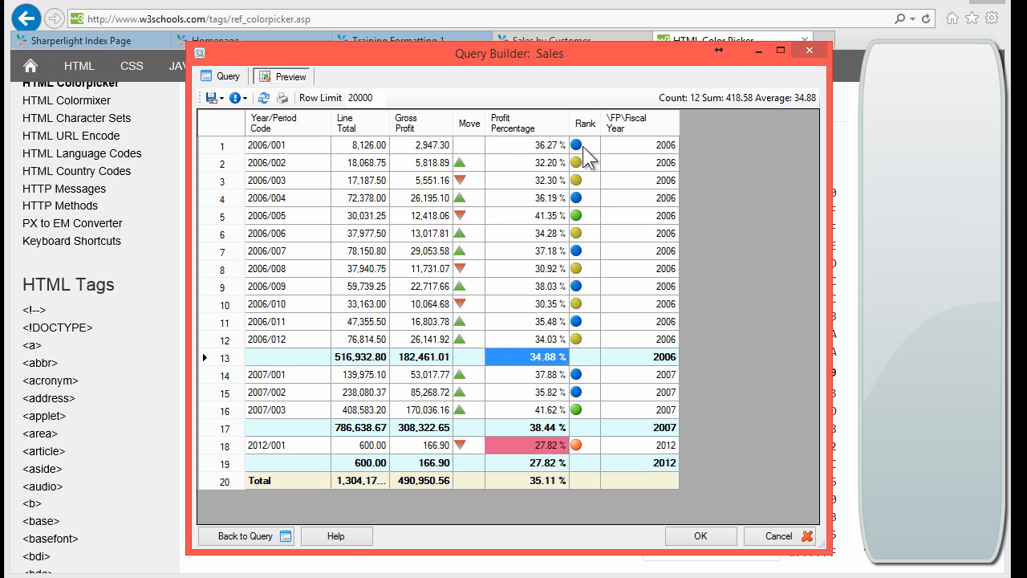
click(579, 358)
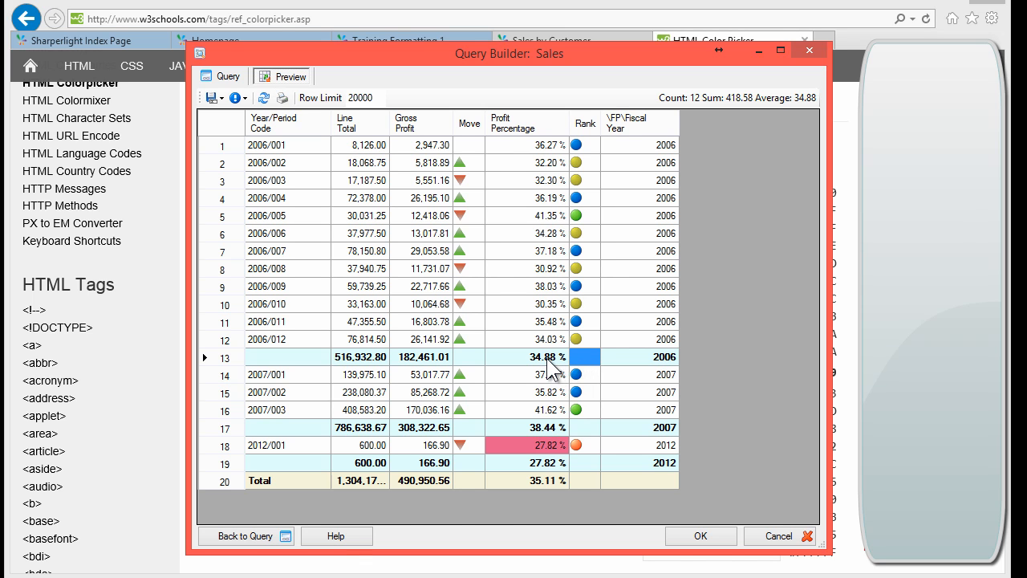
click(552, 366)
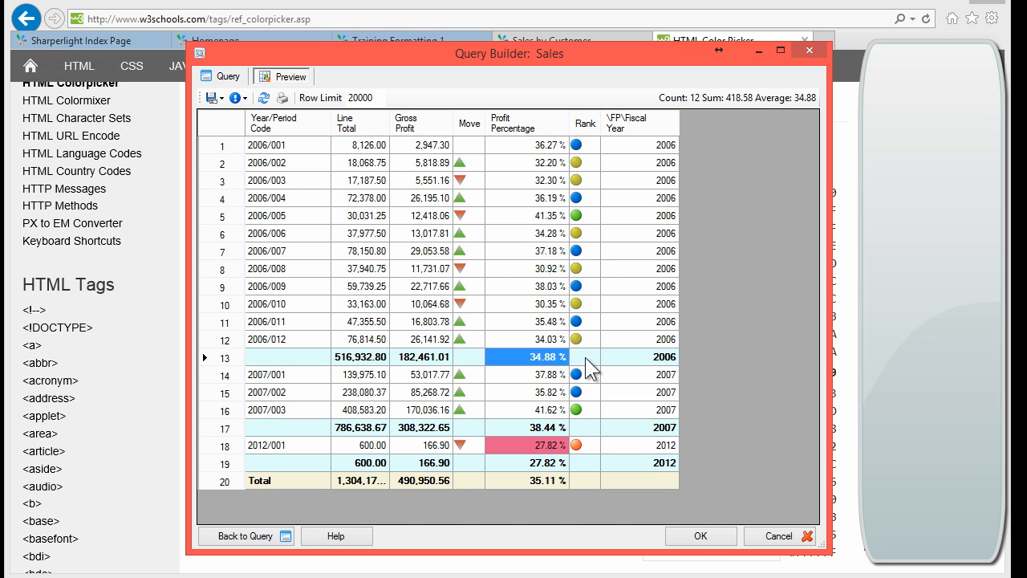
Step: Open the Profit Percentage expression and add an empty line above its DivSafe formula
click(221, 76)
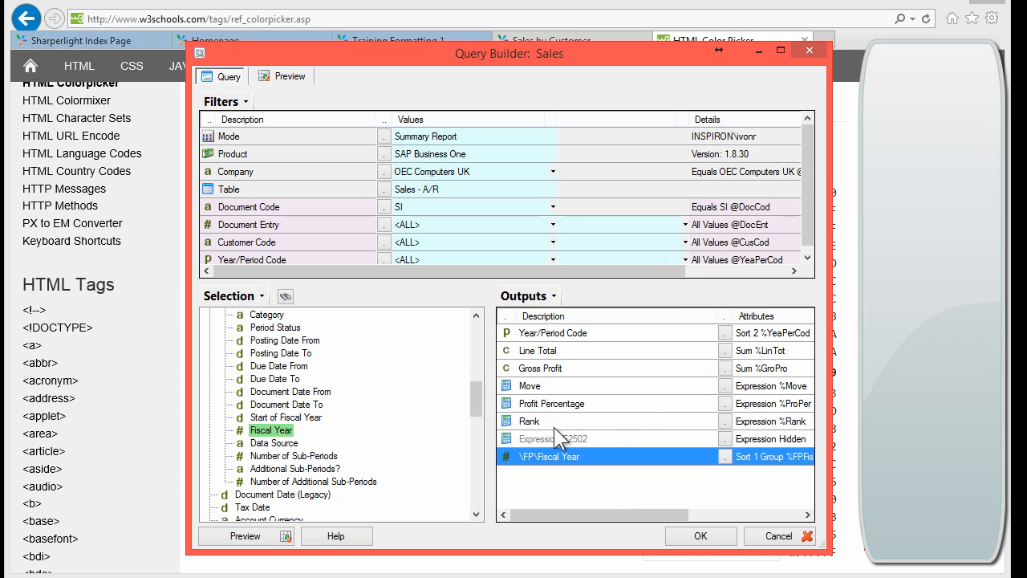
double_click(548, 405)
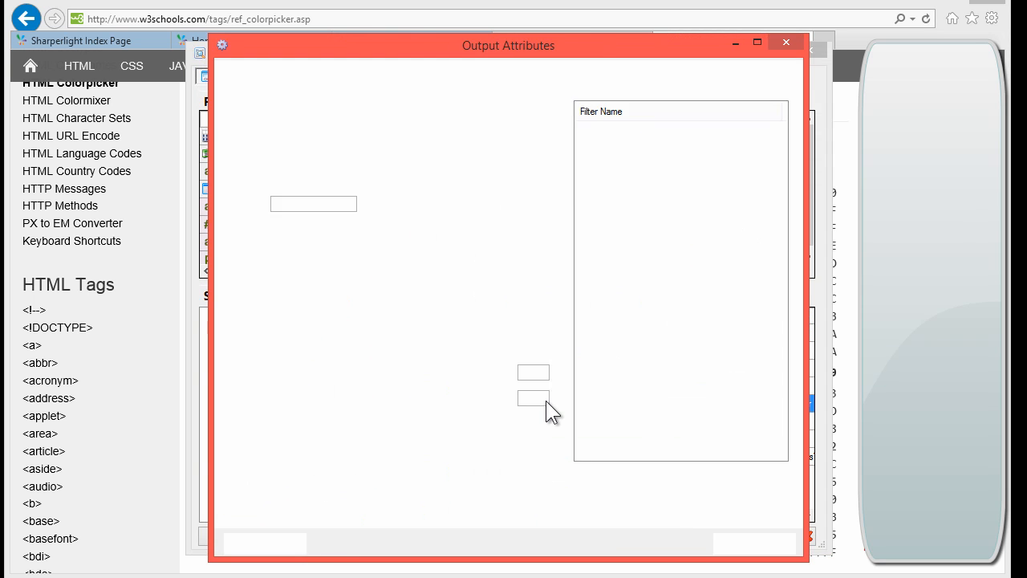
click(285, 147)
key(Return)
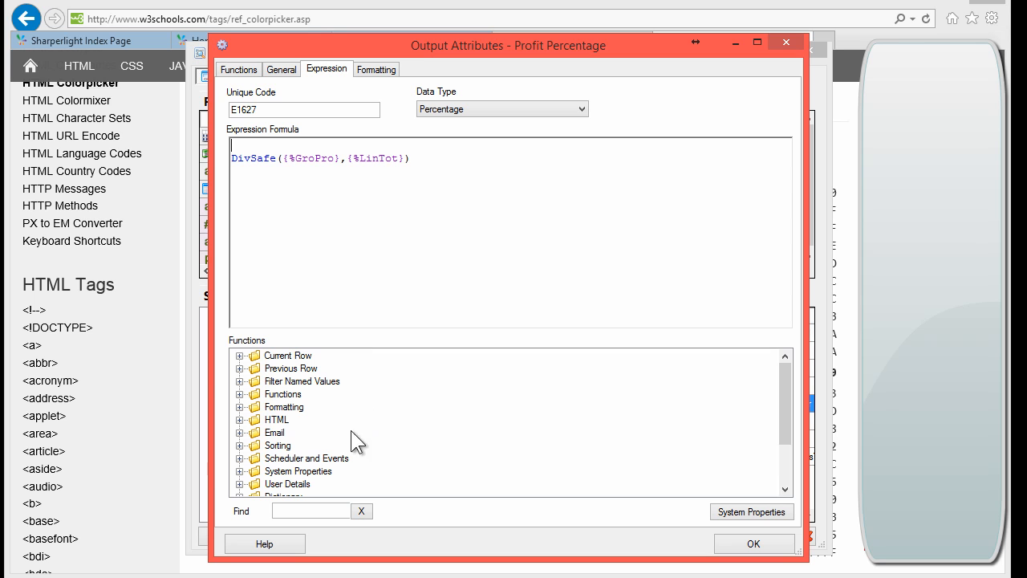
Step: Insert IncludeTotalRows found by searching 'include' and delete its sample 1 + 2 argument
click(299, 511)
text(include)
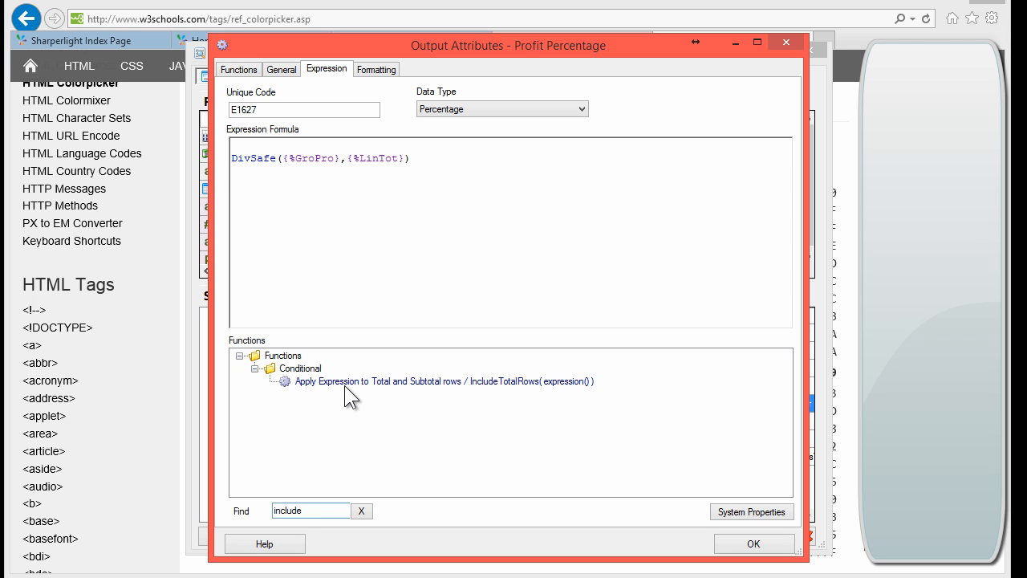
click(531, 386)
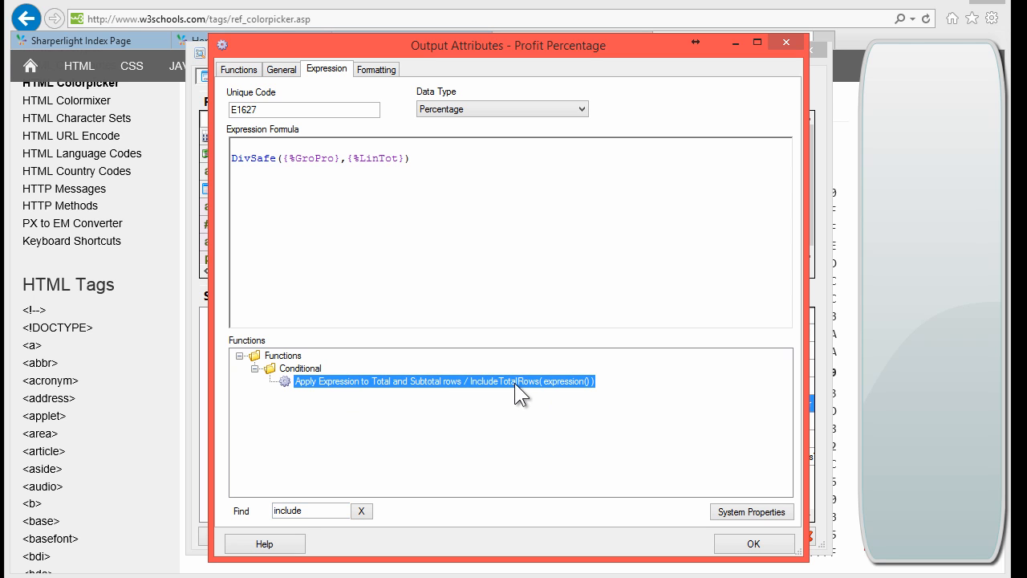
double_click(524, 382)
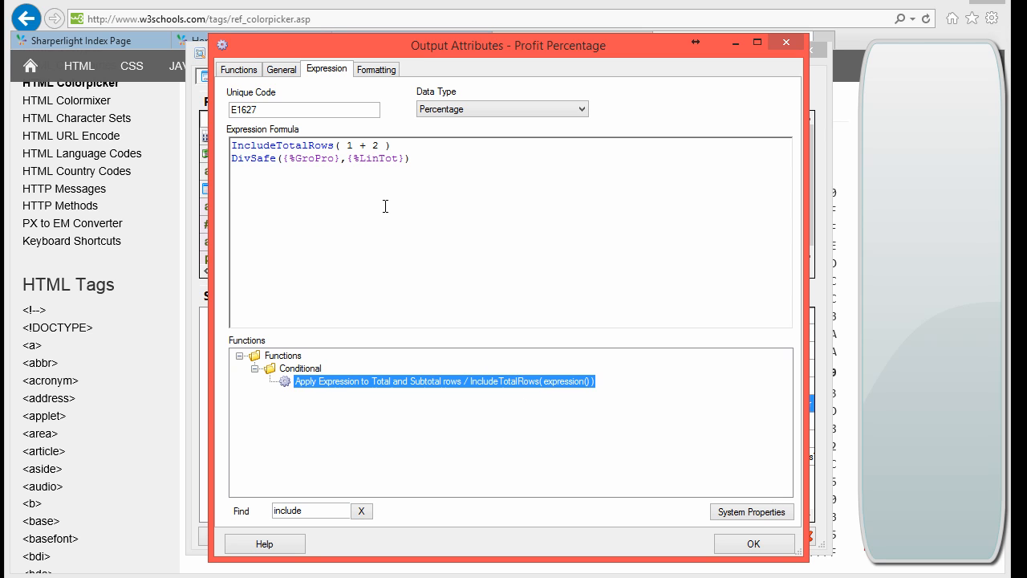
click(348, 146)
key(shift+End)
key(Delete)
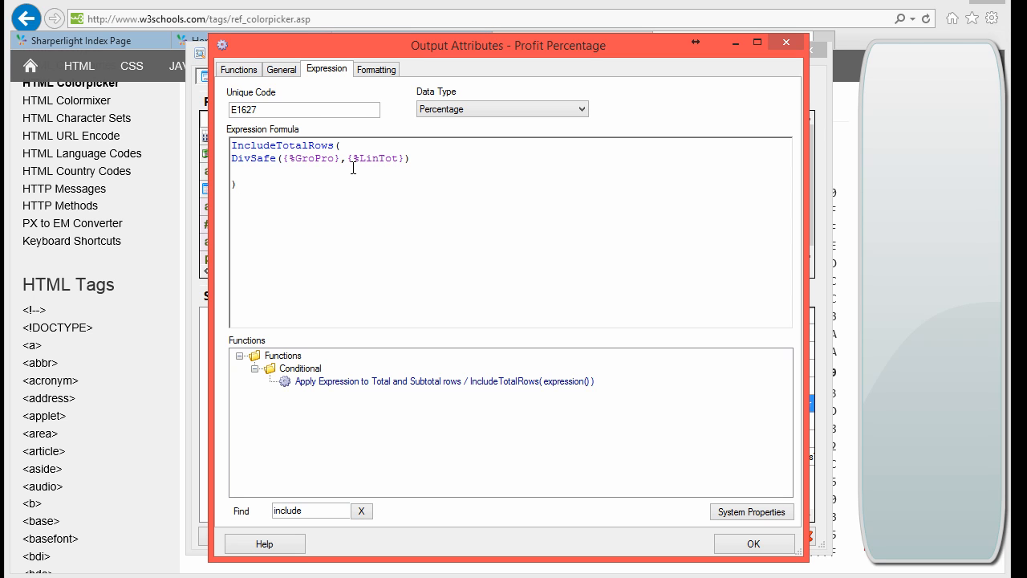
double_click(278, 146)
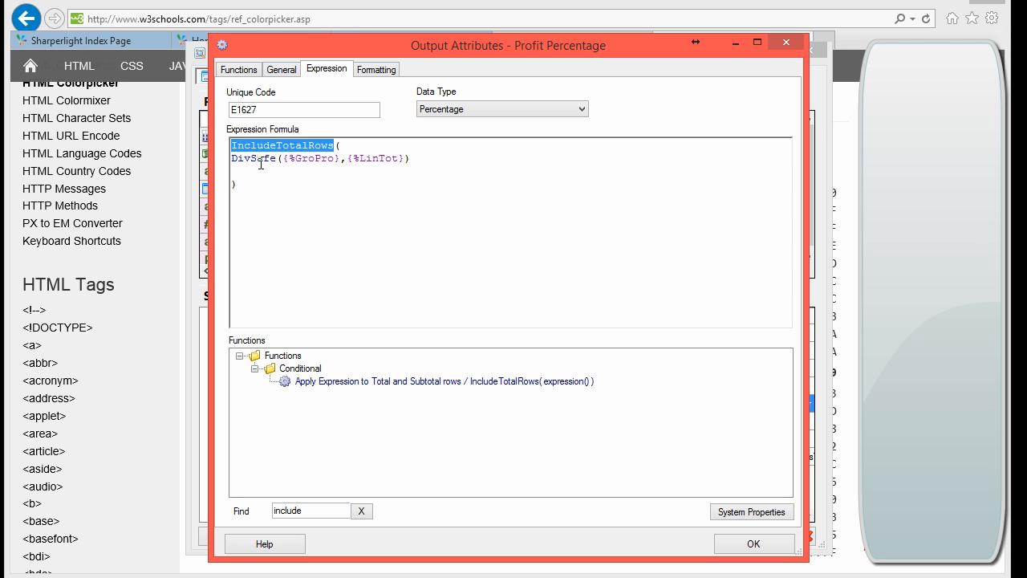
click(260, 164)
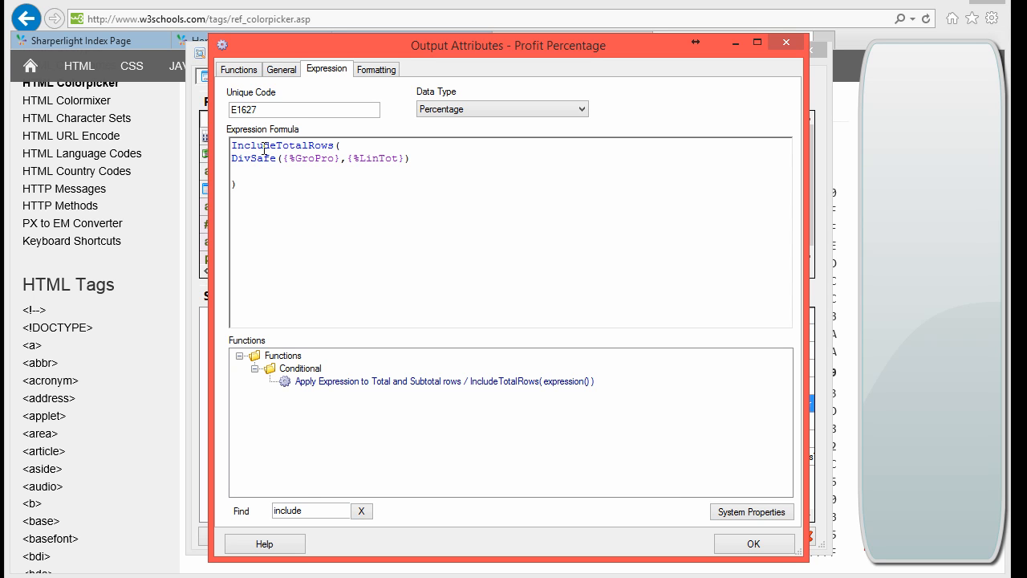
Step: Save the formula, rerun the preview and confirm the 2006 subtotal profit is now 35.30 %
click(743, 541)
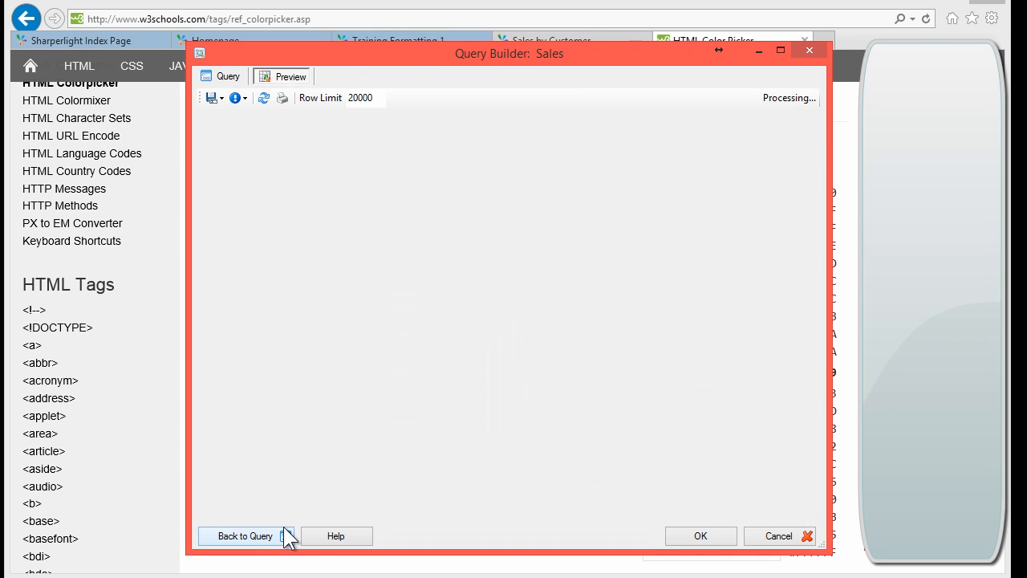
click(528, 358)
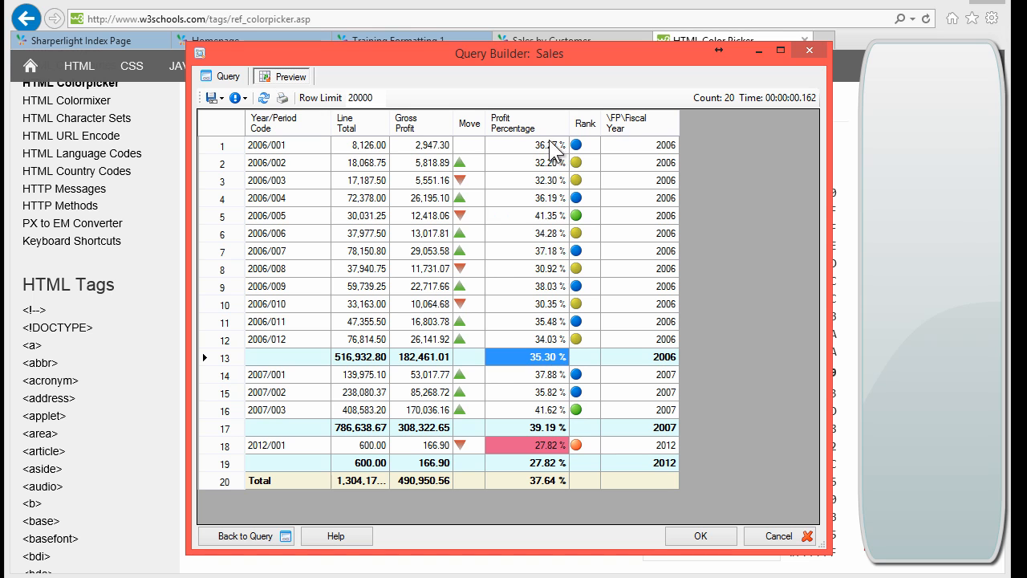
drag(551, 144, 553, 197)
drag(553, 261, 557, 345)
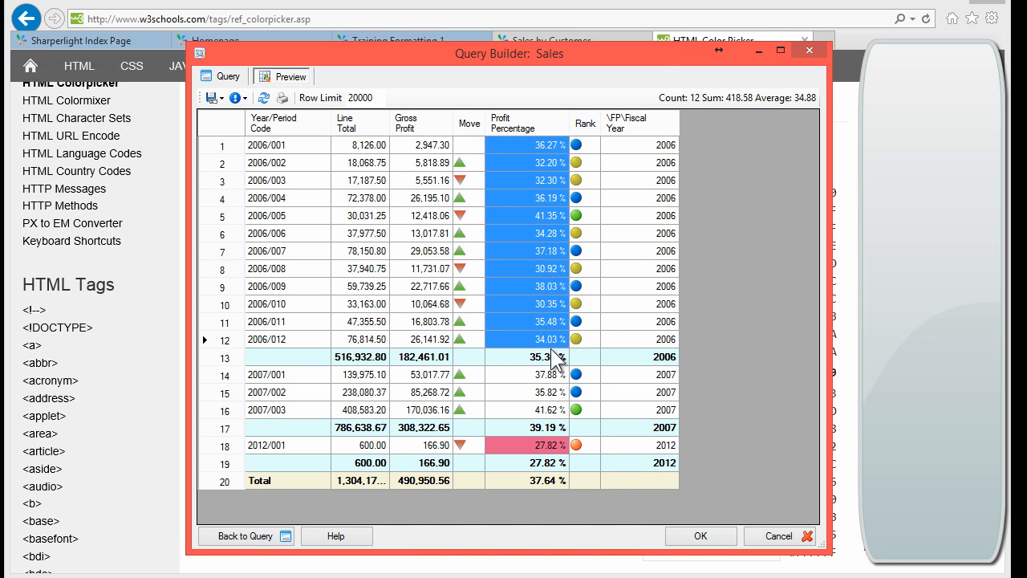
click(549, 358)
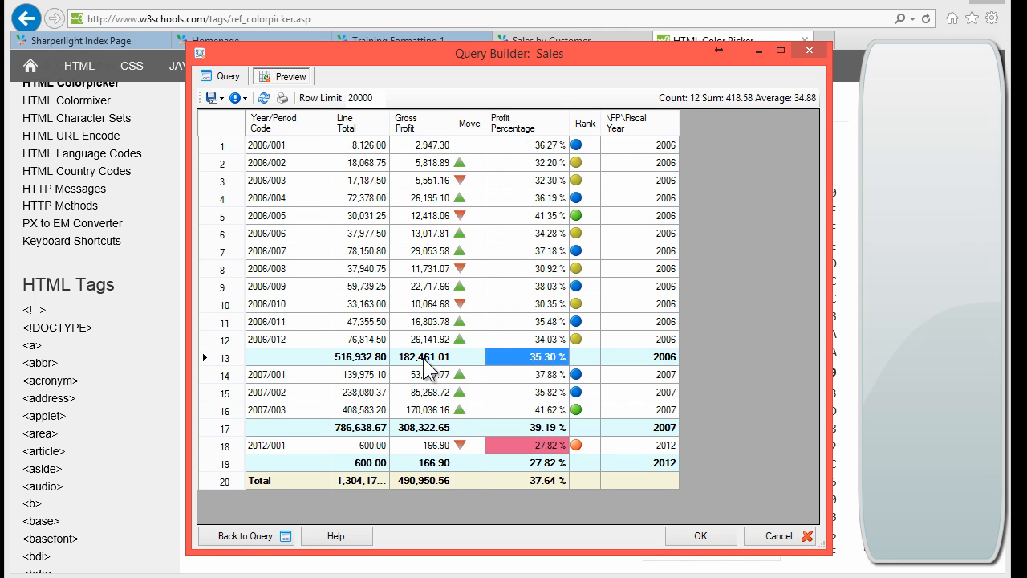
click(583, 363)
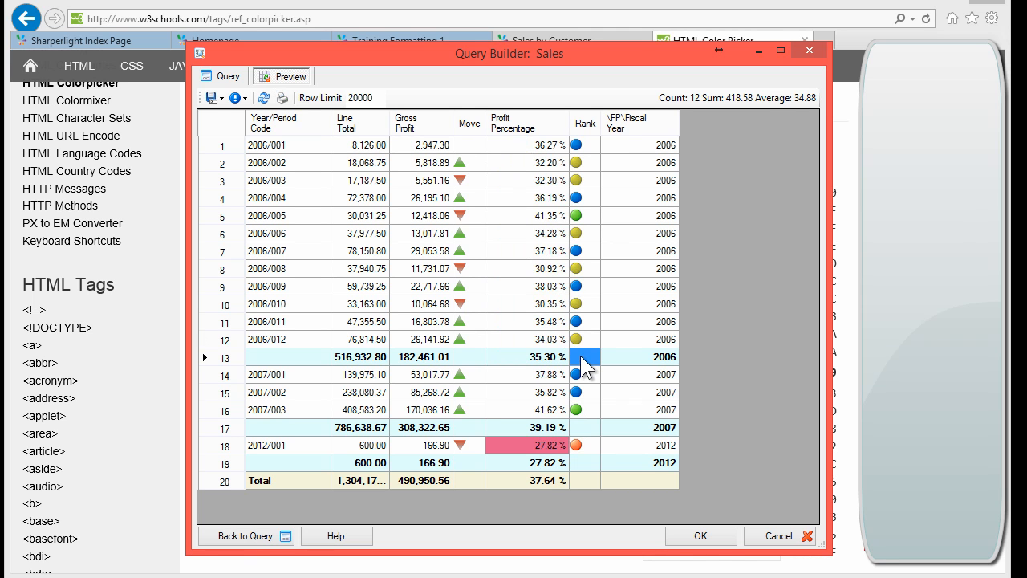
click(222, 76)
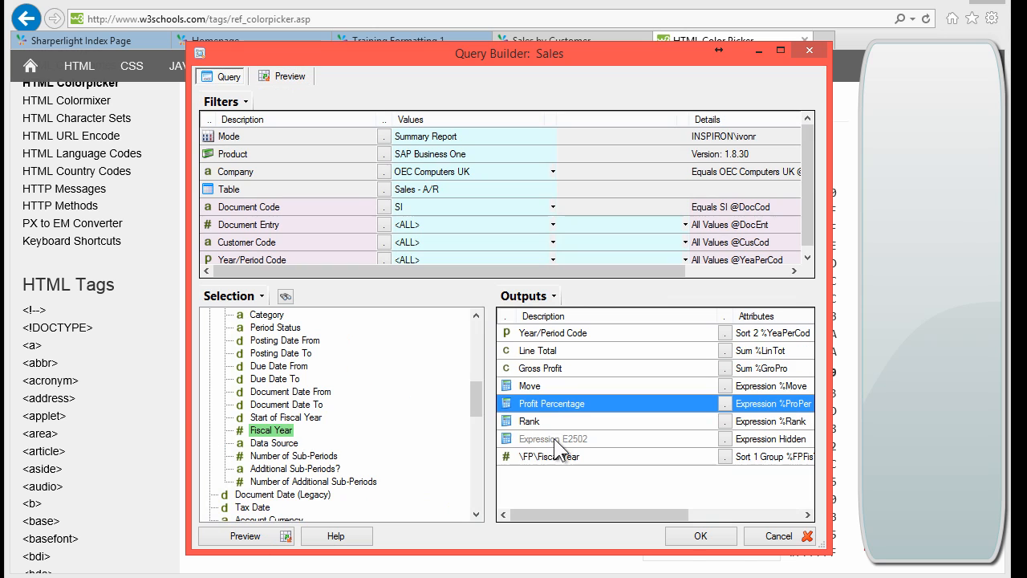
Step: Wrap the Rank Switch formula in IncludeTotalRows, found by searching 'include', and confirm
double_click(550, 420)
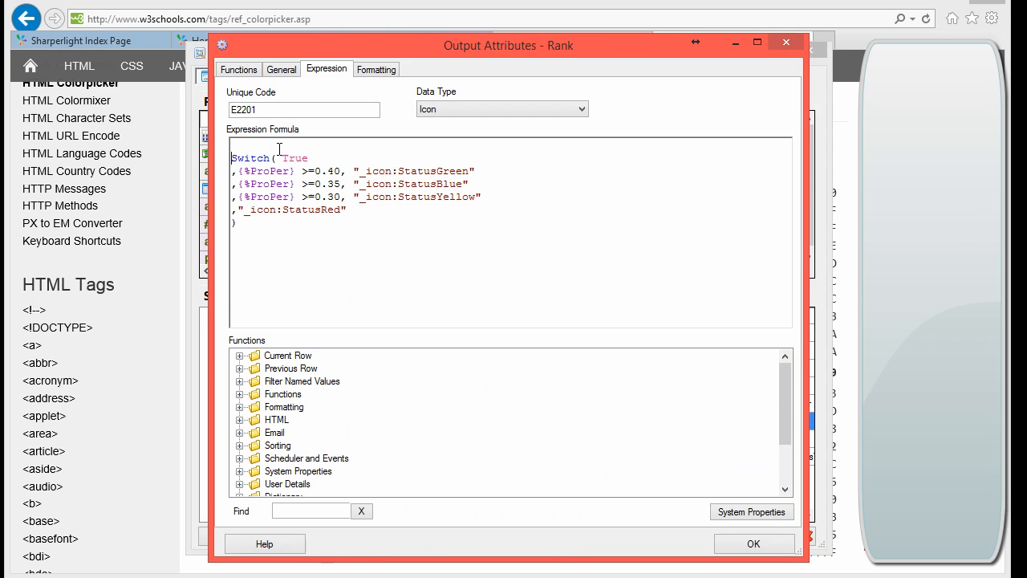
click(294, 512)
text(include)
key(Return)
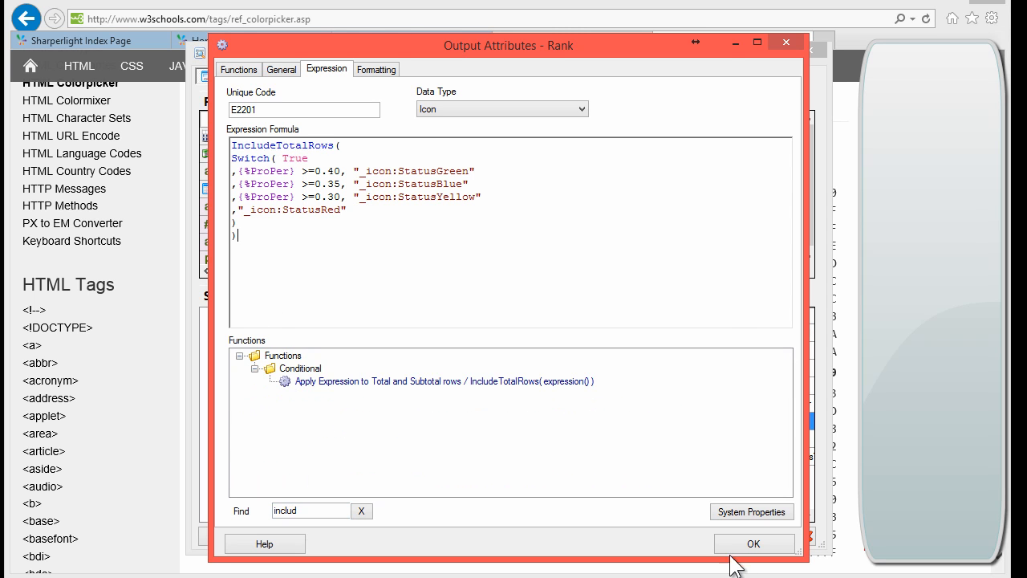
click(738, 549)
Step: Preview the results and check row 13's subtotal Rank value
click(272, 536)
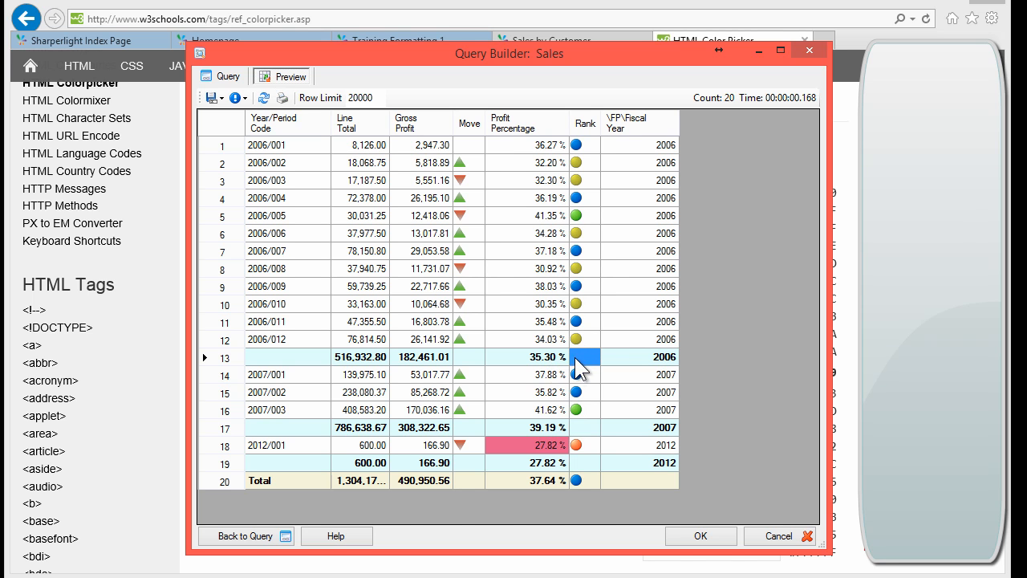
click(541, 364)
click(589, 364)
click(225, 76)
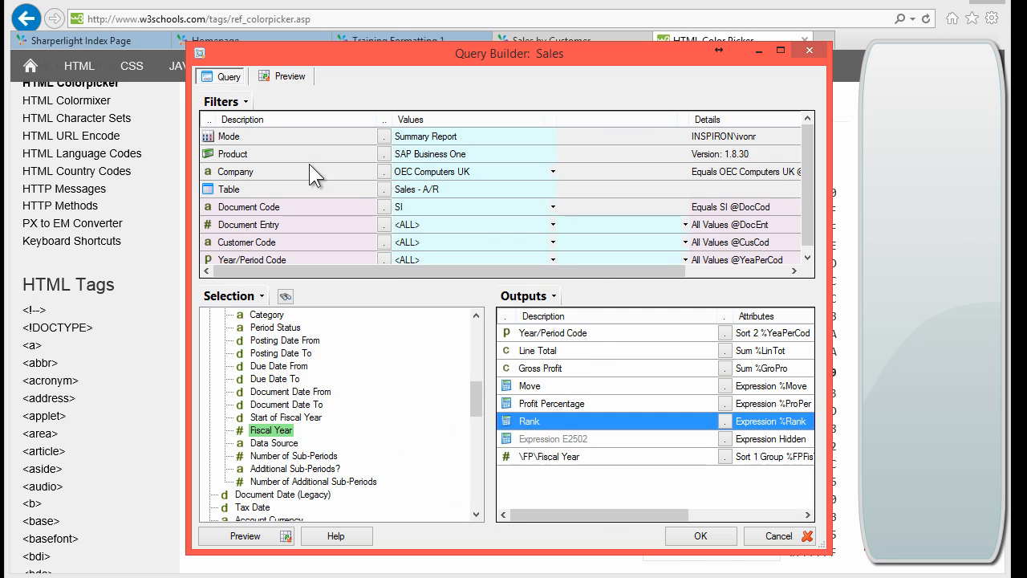
Step: Change the Rank output's Total Row calculation from Auto to Count
double_click(547, 419)
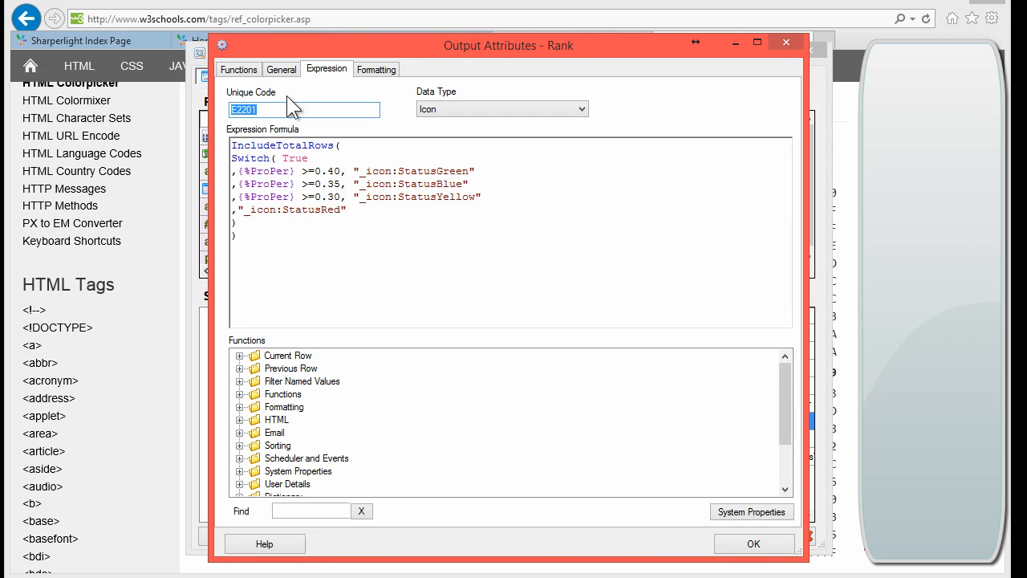
click(279, 70)
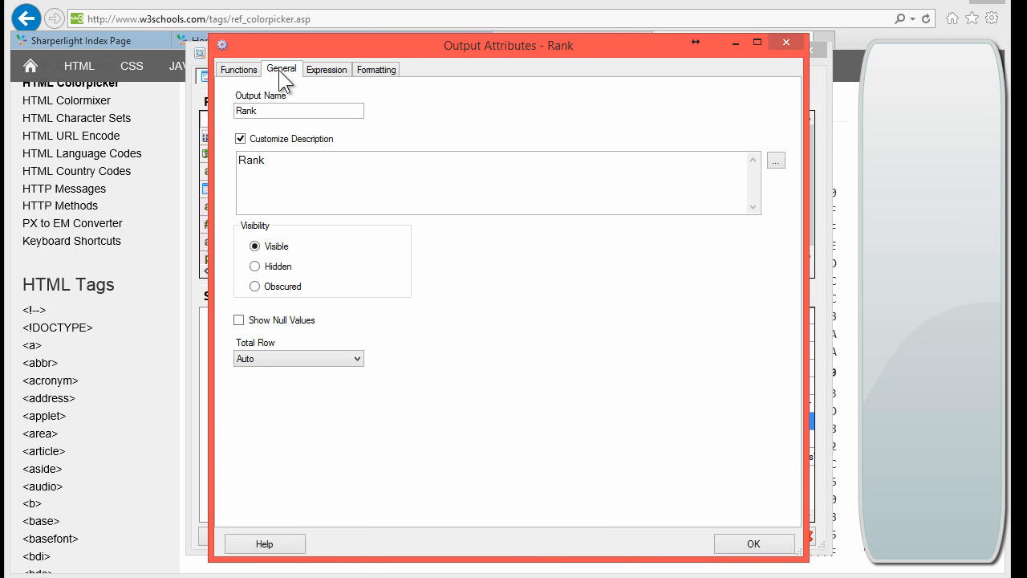
click(301, 358)
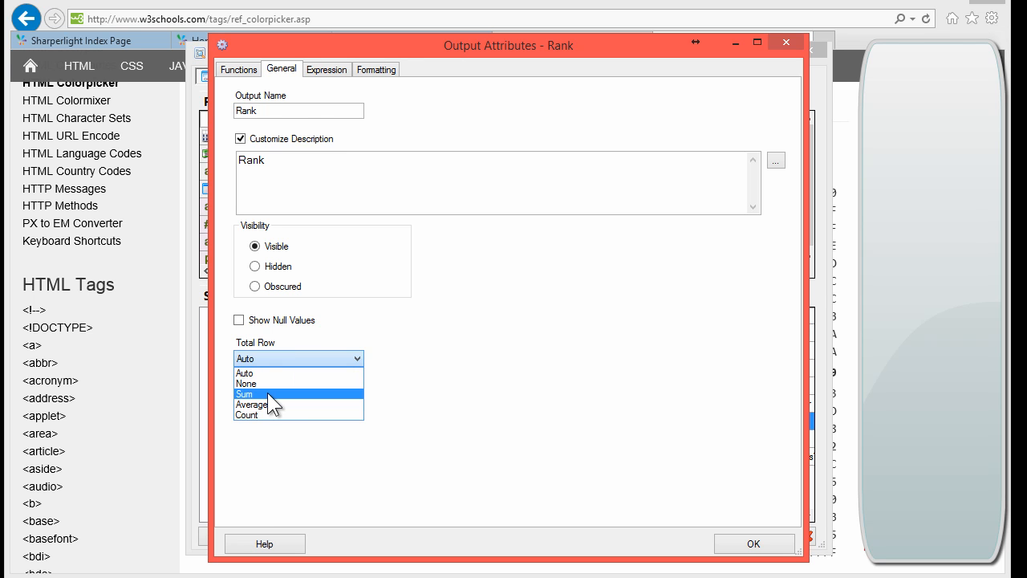
click(269, 413)
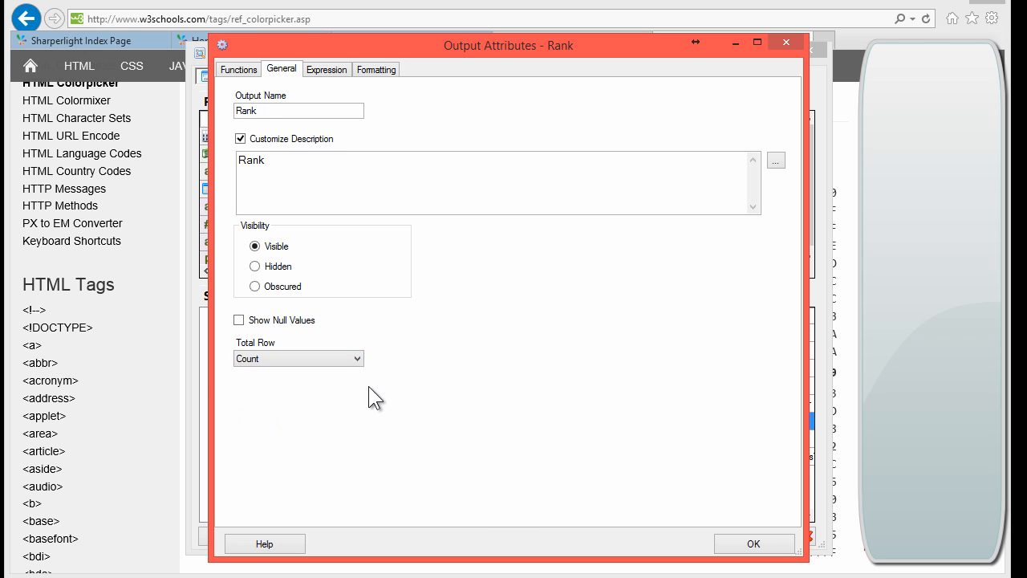
click(754, 544)
click(244, 537)
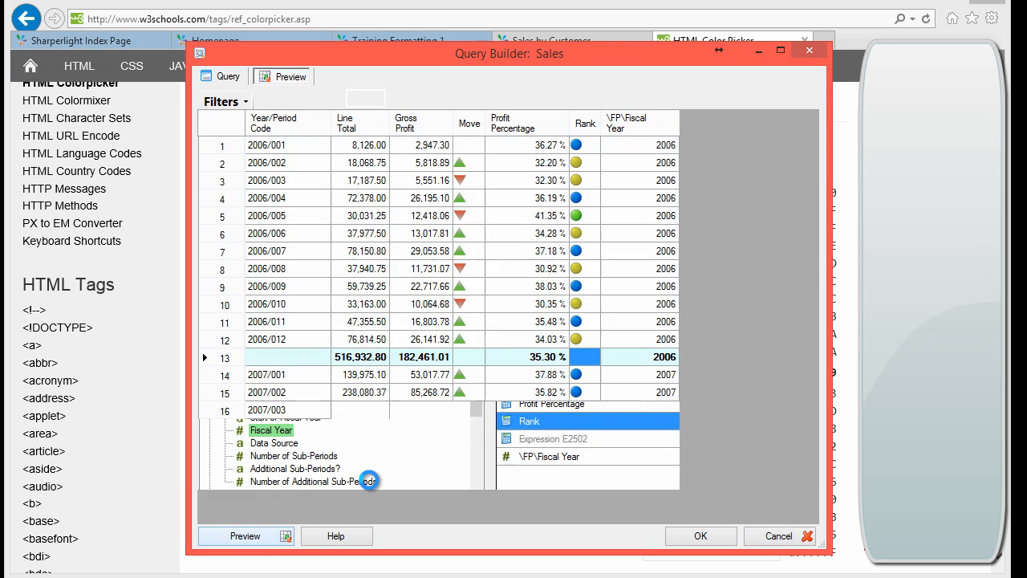
click(585, 358)
click(590, 444)
click(586, 480)
click(289, 381)
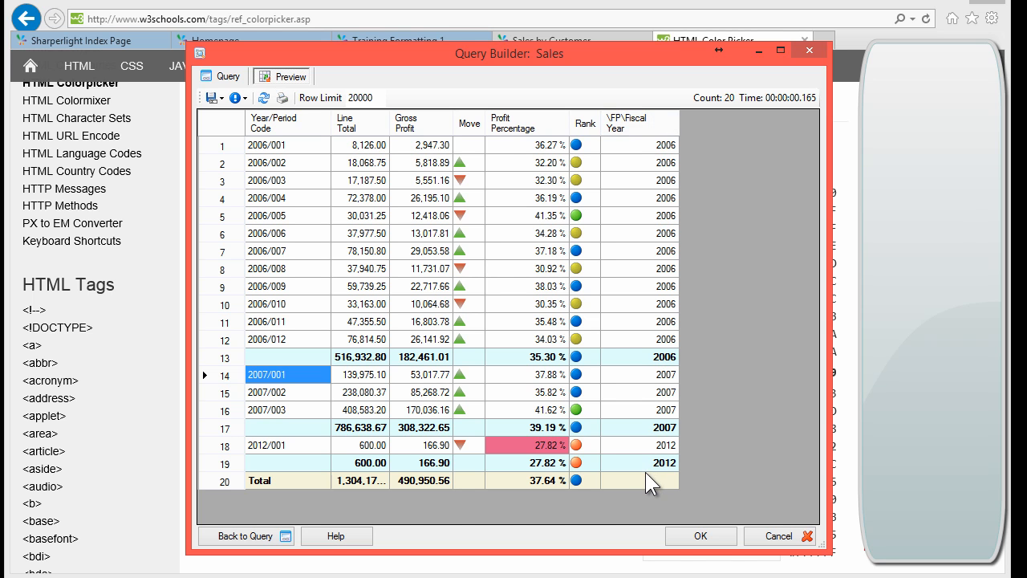
click(277, 356)
click(267, 427)
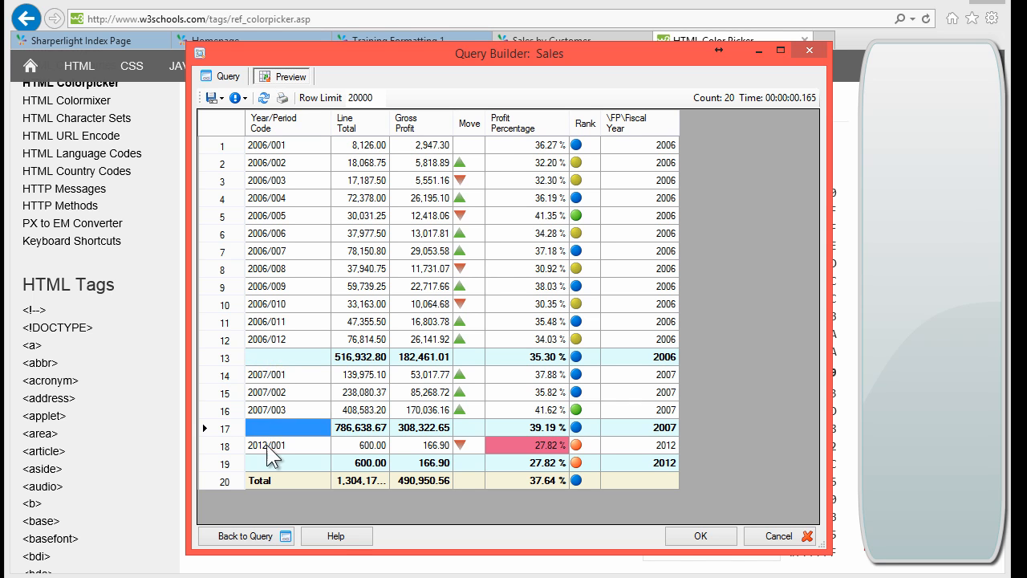
click(269, 456)
click(260, 356)
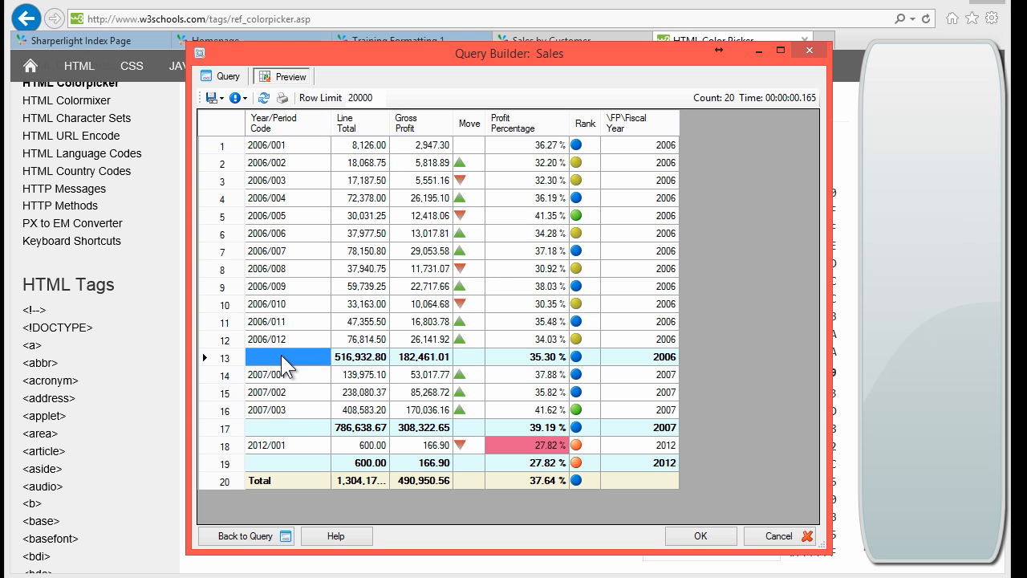
click(665, 359)
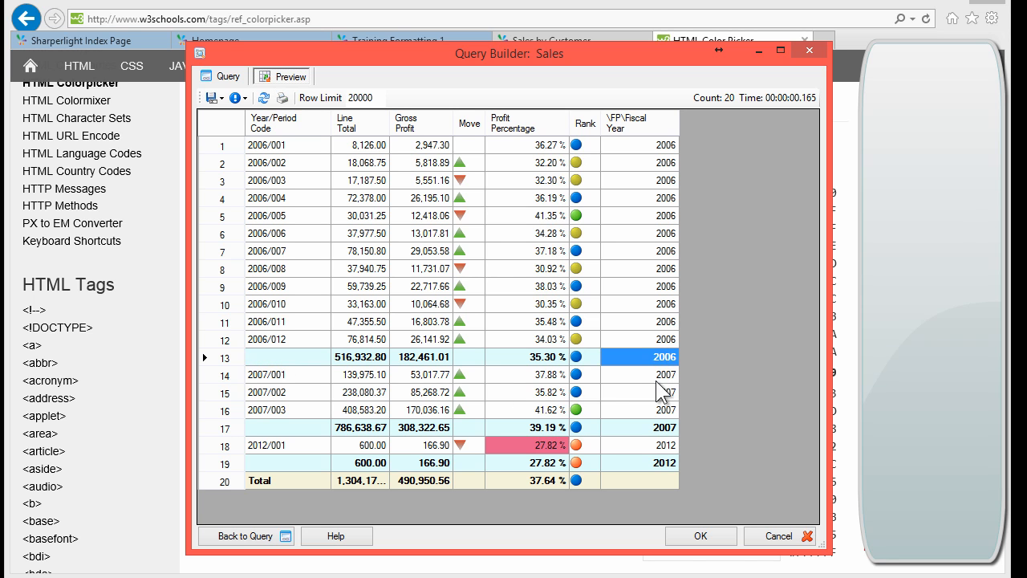
click(654, 430)
double_click(528, 444)
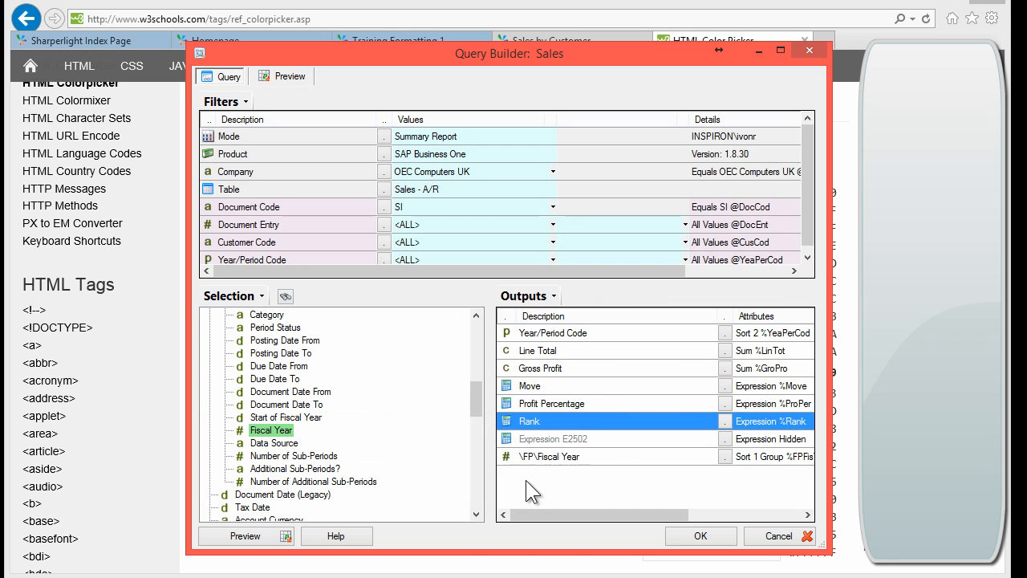
Step: Hide the \FP\Fiscal Year output and add a new expression output, E3656
click(544, 455)
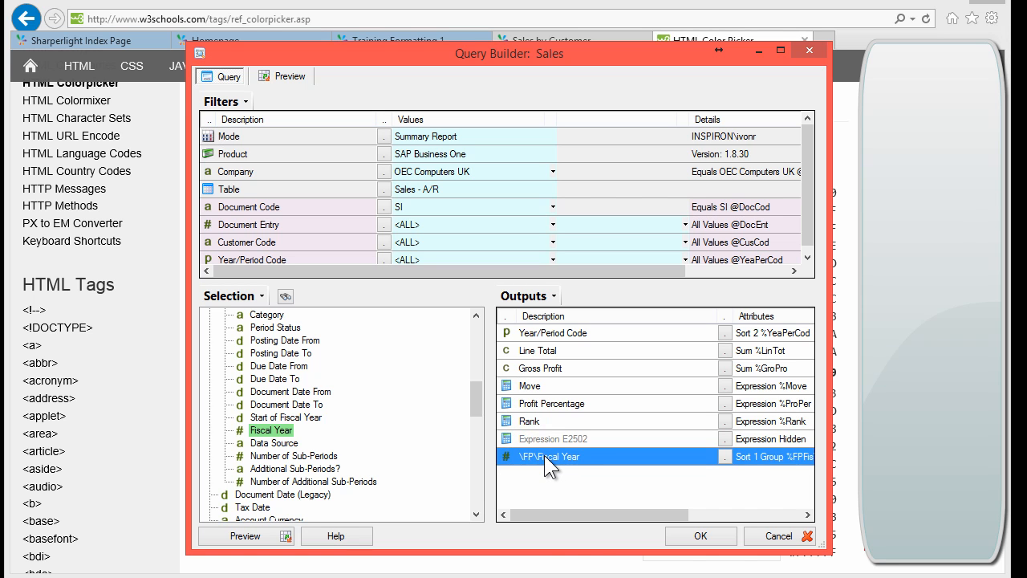
right_click(545, 455)
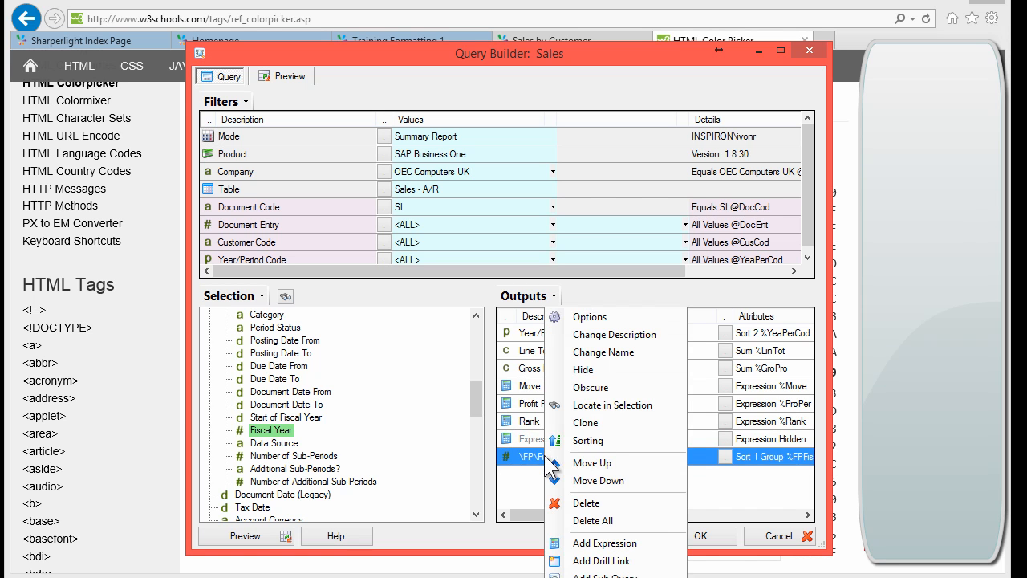
click(604, 371)
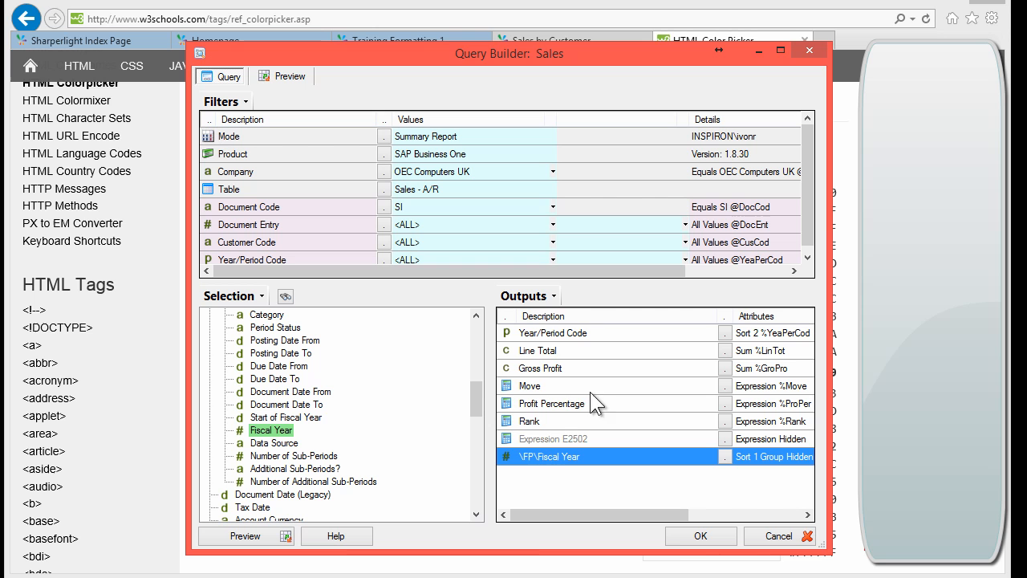
right_click(541, 455)
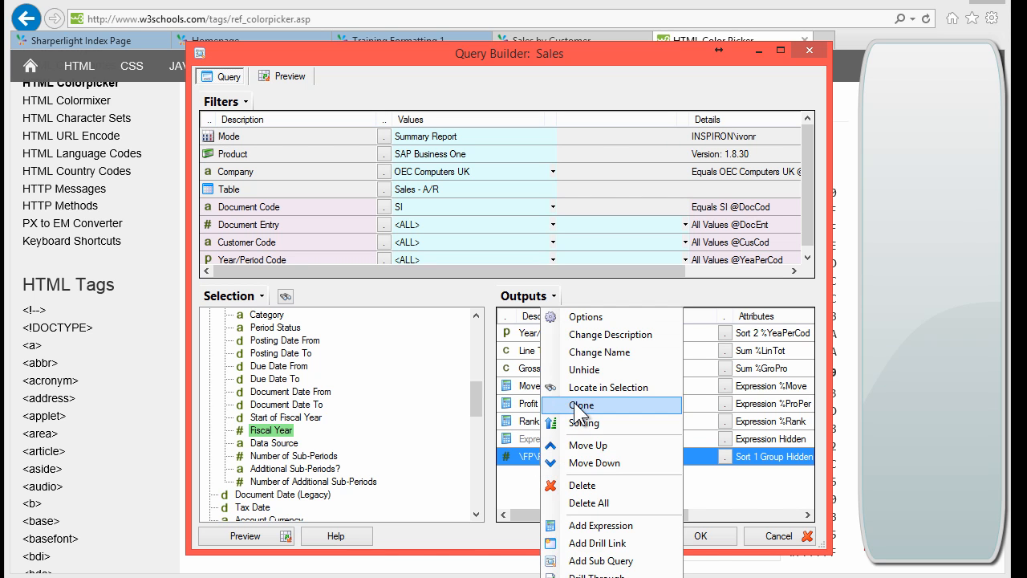
click(591, 524)
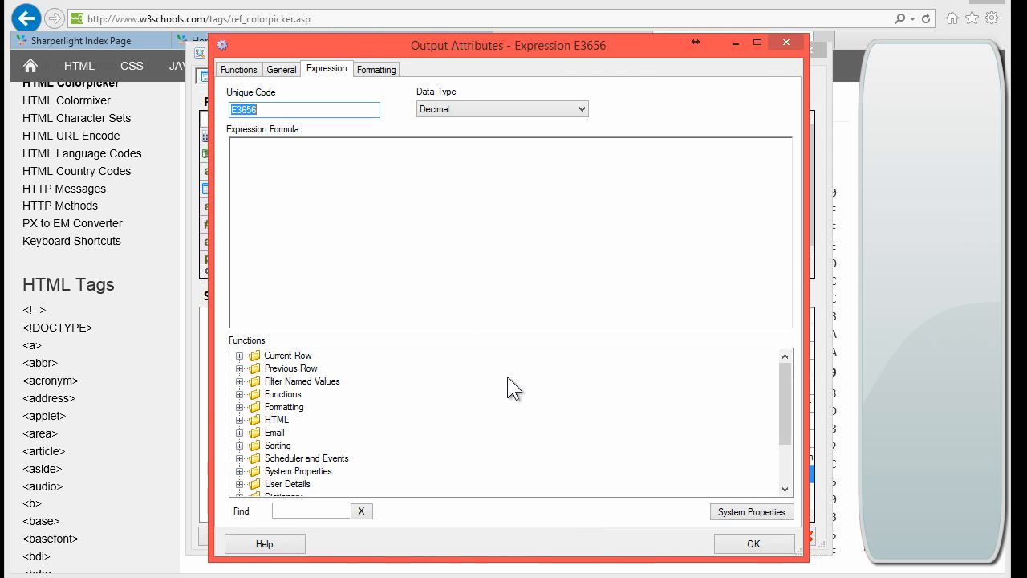
Step: Insert the Cell Set Content IIF template with ABC and XYZ coltext formats into E3656
click(292, 160)
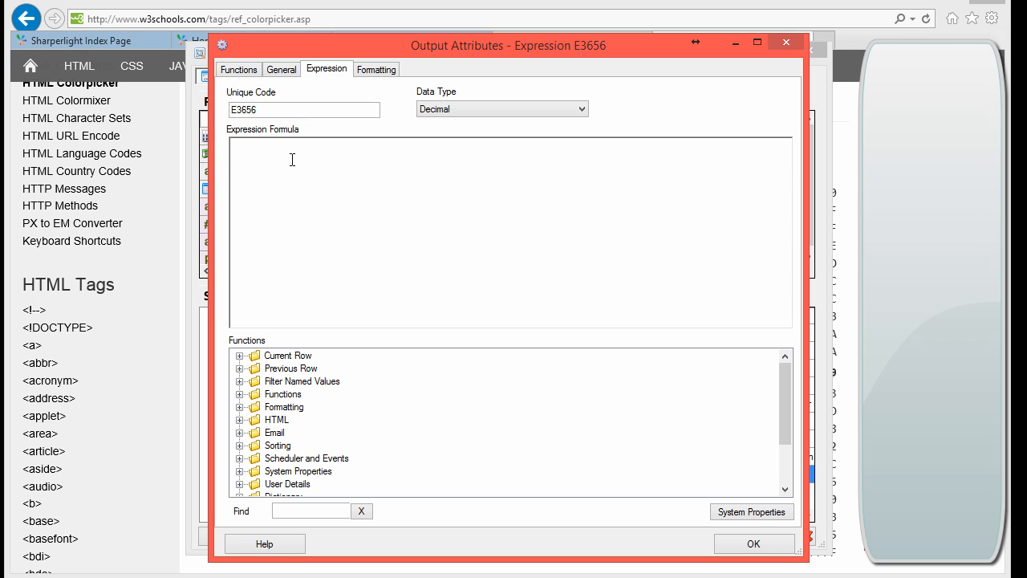
click(239, 407)
click(330, 419)
scroll(388, 436, down, 1)
scroll(373, 428, down, 1)
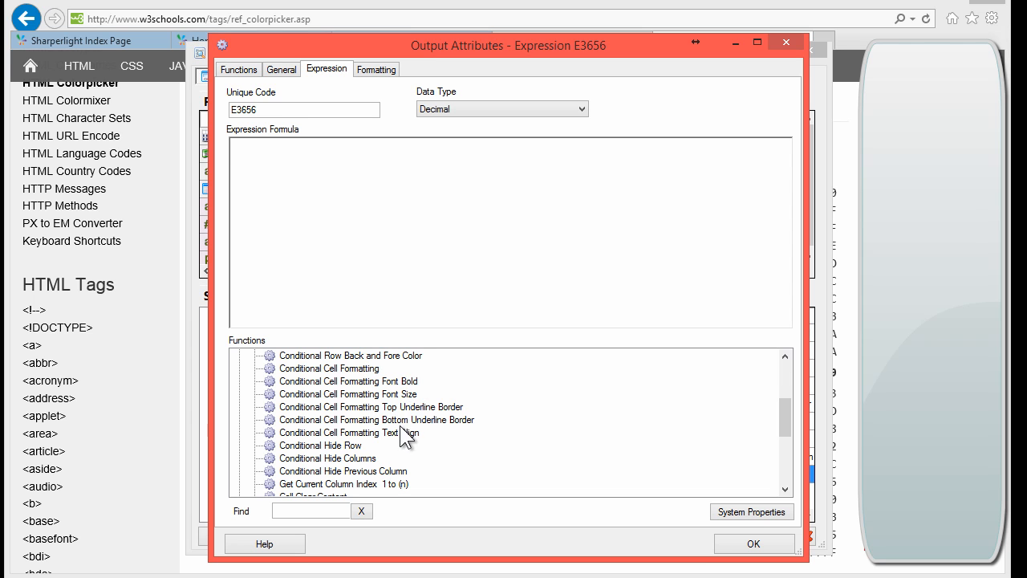
scroll(353, 438, down, 1)
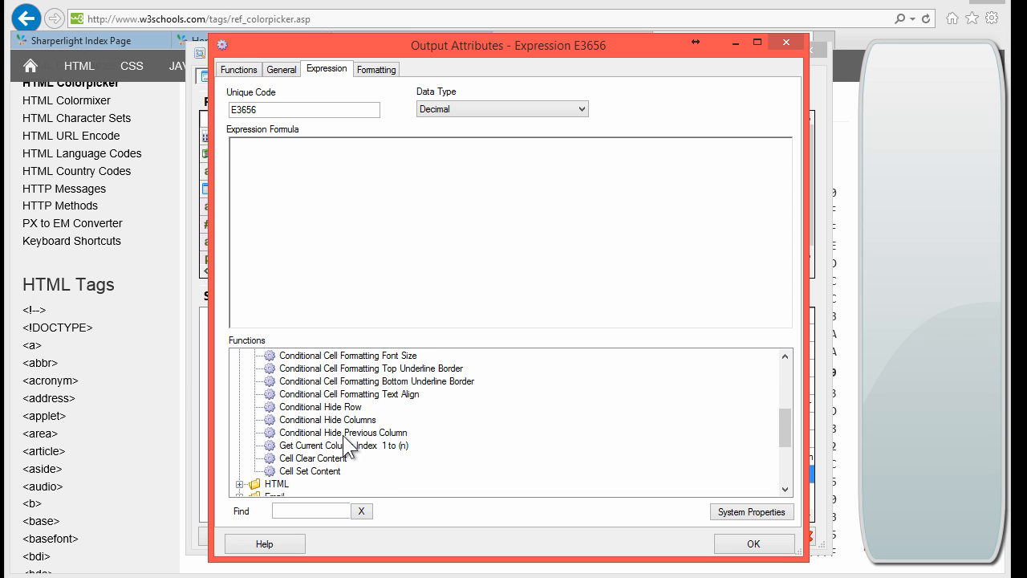
double_click(326, 472)
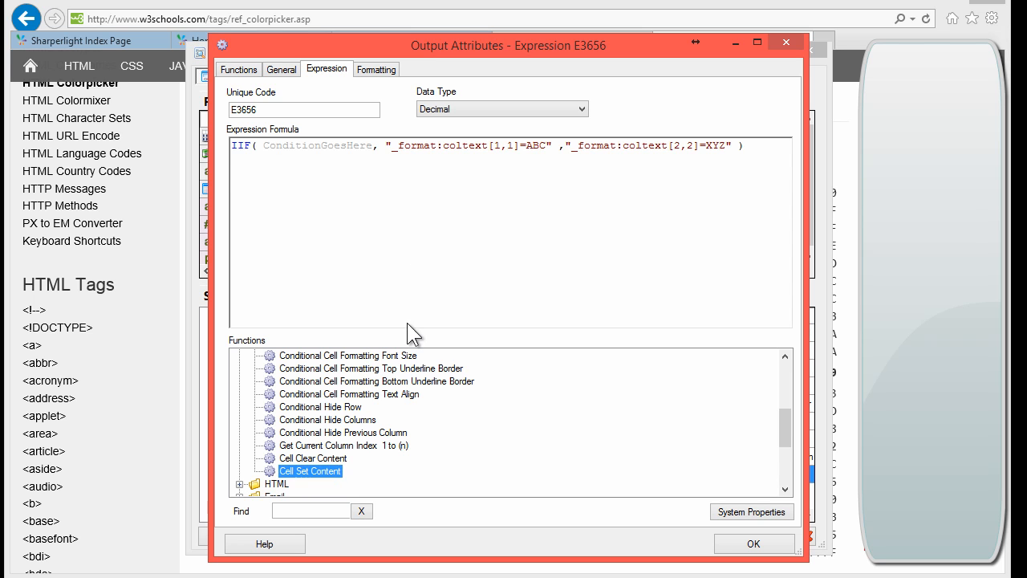
Step: Delete the ConditionGoesHere placeholder, leaving an empty line for the condition
click(370, 145)
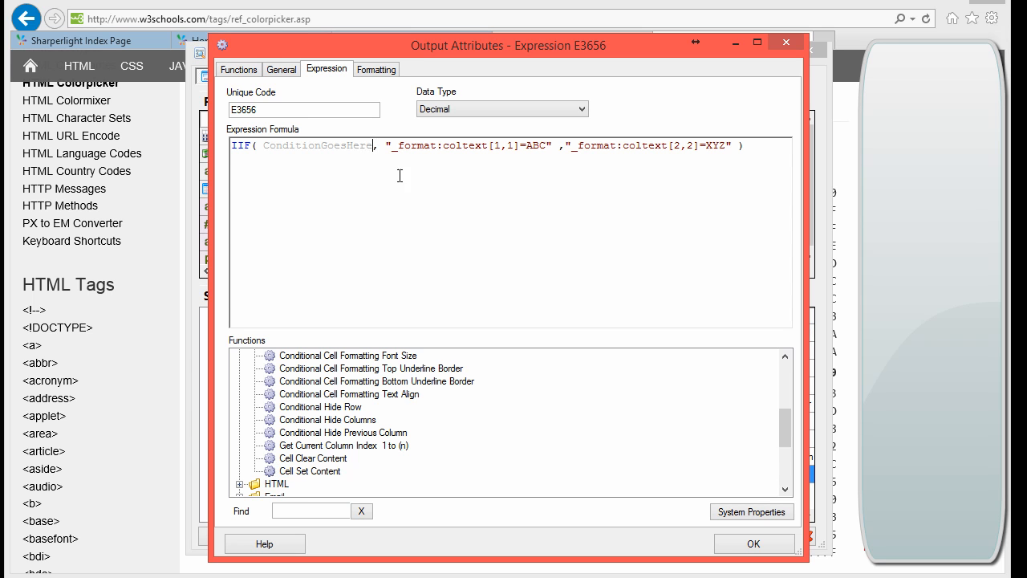
key(shift+Left)
key(shift+Left)
key(shift+Left)
key(shift+Left)
key(shift+Left)
key(shift+Left)
key(shift+Left)
key(shift+Left)
key(shift+Left)
key(shift+Left)
key(shift+Left)
key(shift+Left)
key(shift+Left)
key(shift+Left)
key(shift+Left)
key(shift+Left)
key(shift+Left)
key(shift+Left)
key(shift+Left)
key(shift+Left)
key(shift+Right)
key(shift+Right)
key(shift+Right)
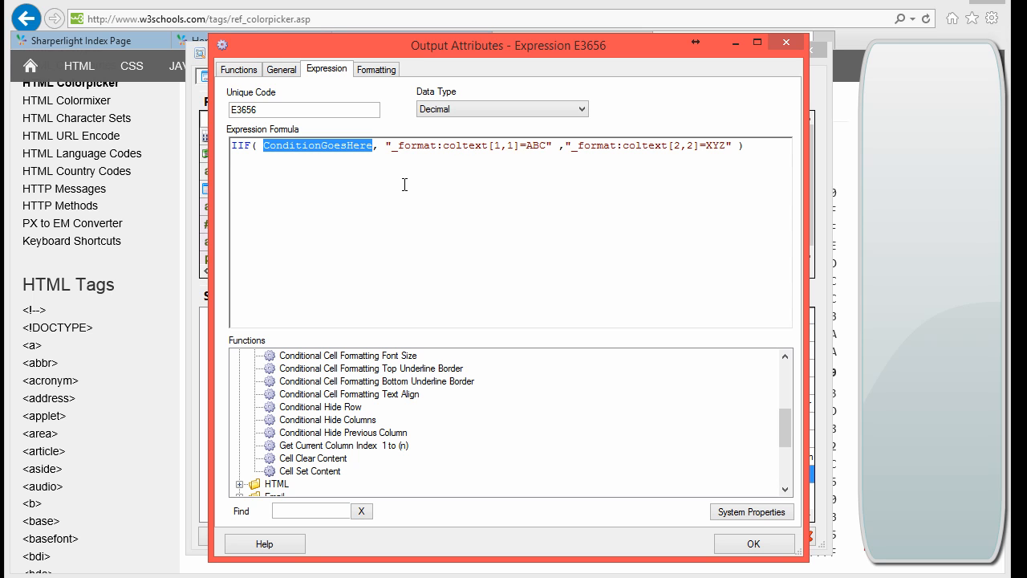
click(463, 146)
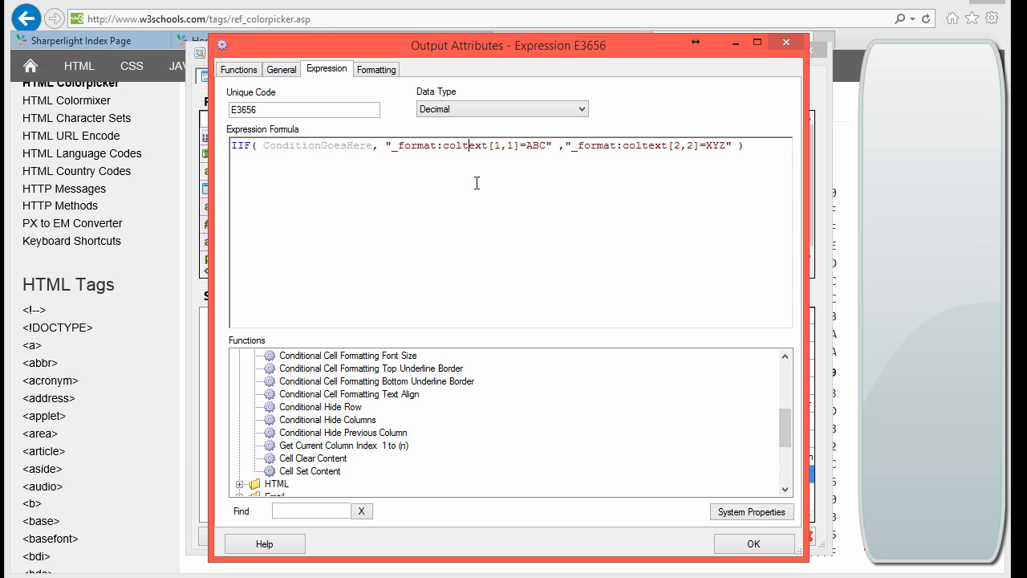
key(Right)
key(Right)
key(Right)
key(Right)
key(Right)
key(Home)
key(Return)
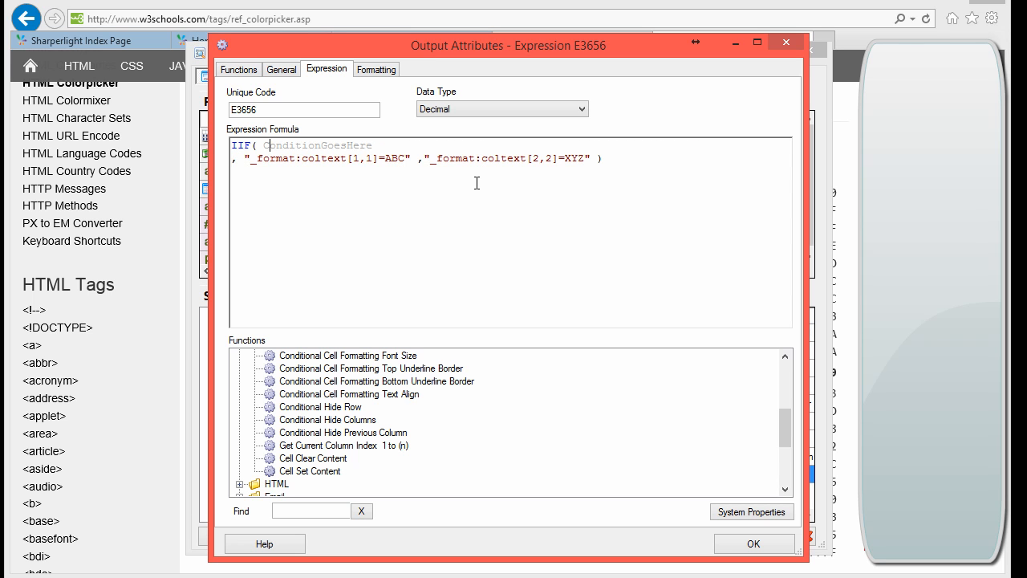
key(shift+End)
key(Delete)
key(Return)
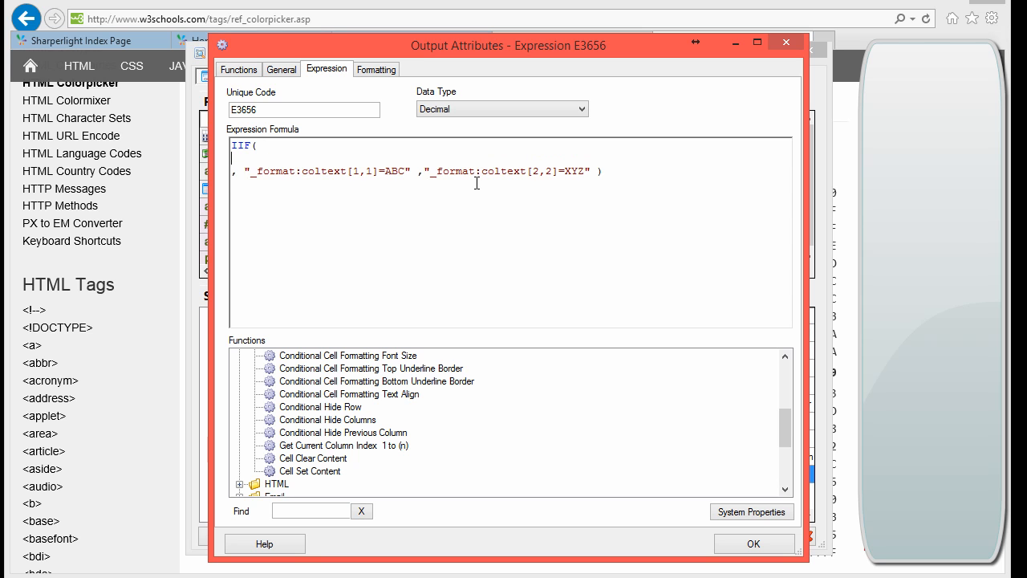
Step: Search the function list for 'total' to locate the total or subtotal row function
click(310, 508)
text(total)
drag(789, 391, 791, 410)
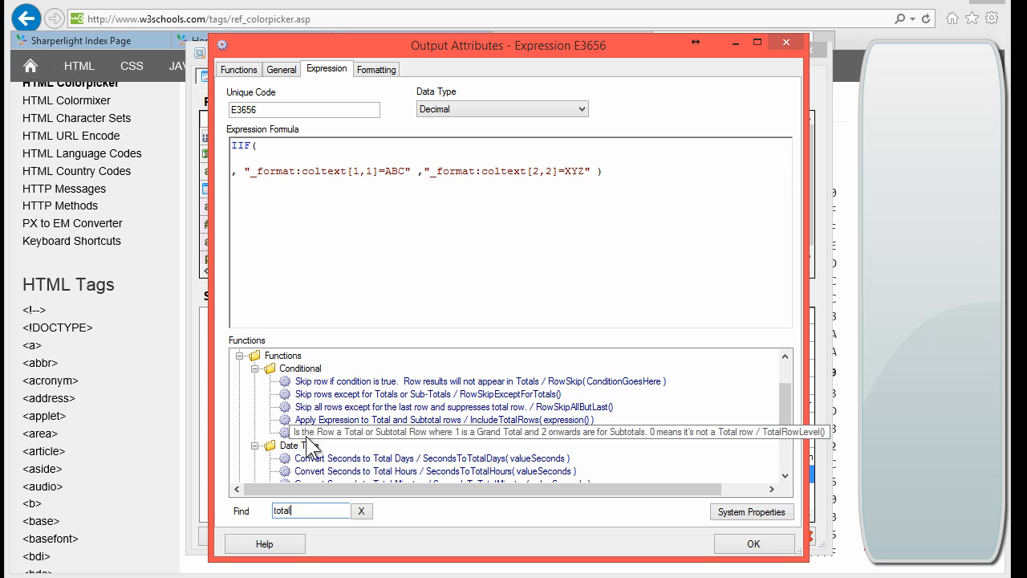
Step: Insert TotalRowLevel() as the IIF condition, compared with =2
double_click(546, 432)
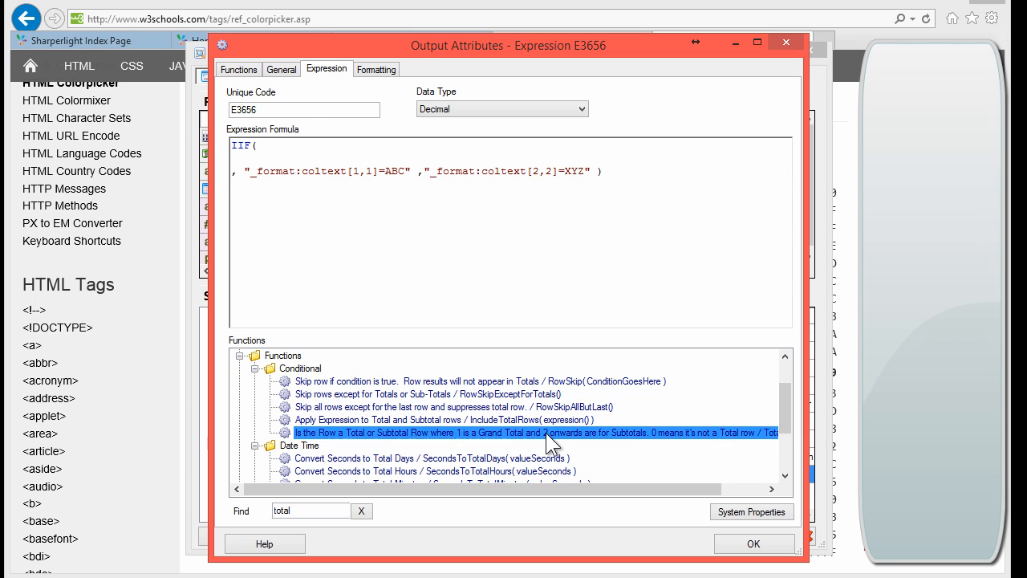
click(302, 145)
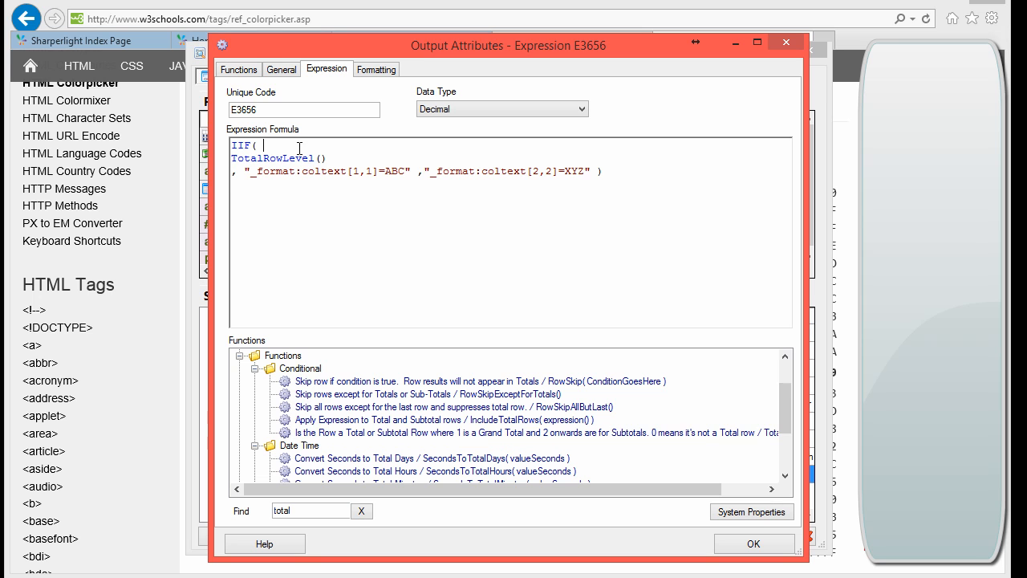
key(Delete)
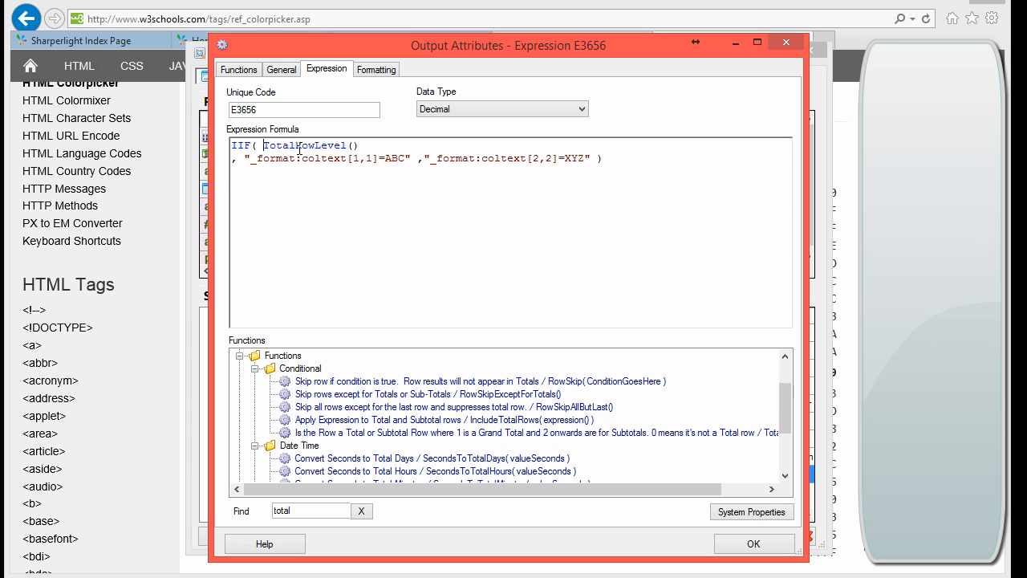
text(=2)
Step: Delete the XYZ format argument so the false branch is empty
key(shift+End)
key(shift+Left)
key(shift+Left)
key(shift+Left)
key(shift+Left)
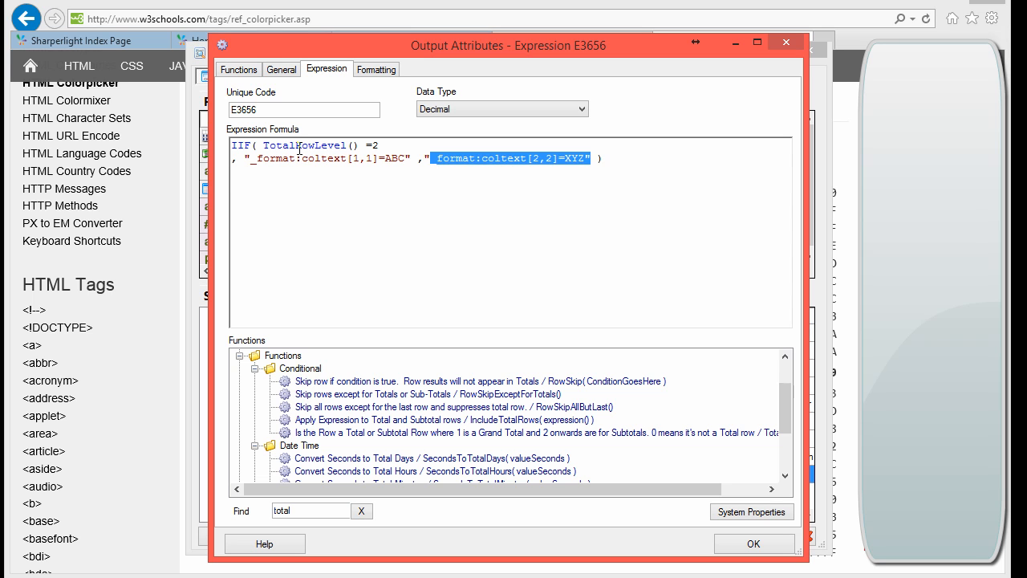
key(Delete)
click(482, 158)
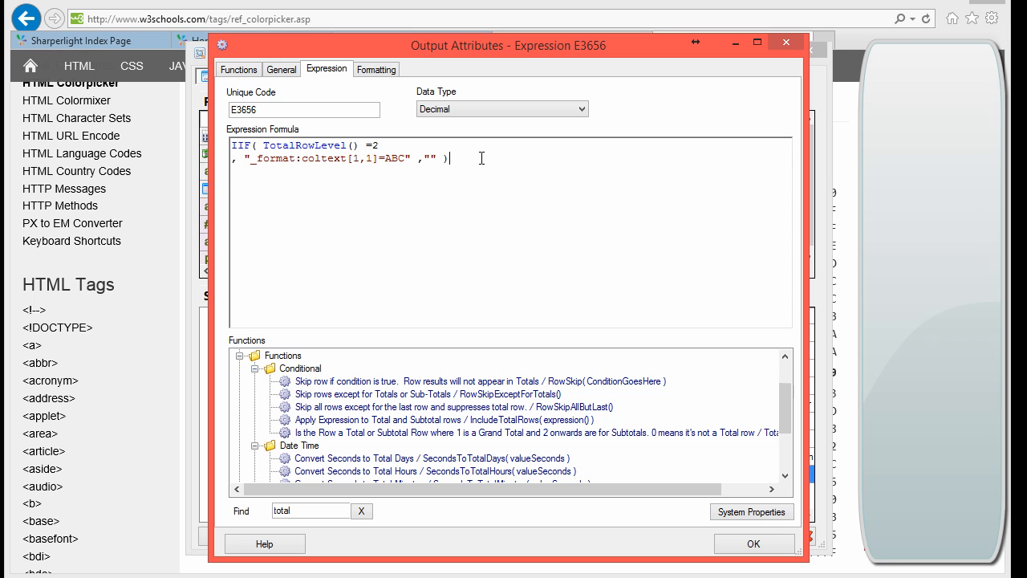
key(Return)
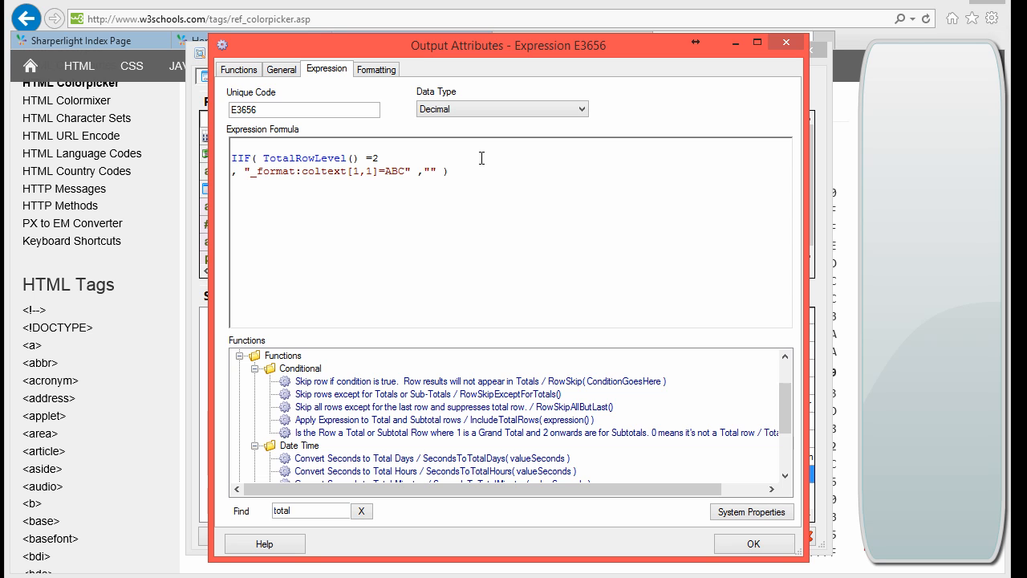
Step: Wrap the IIF formula in IncludeTotalRows, save it, and accept the Text data type
double_click(287, 514)
text(includ)
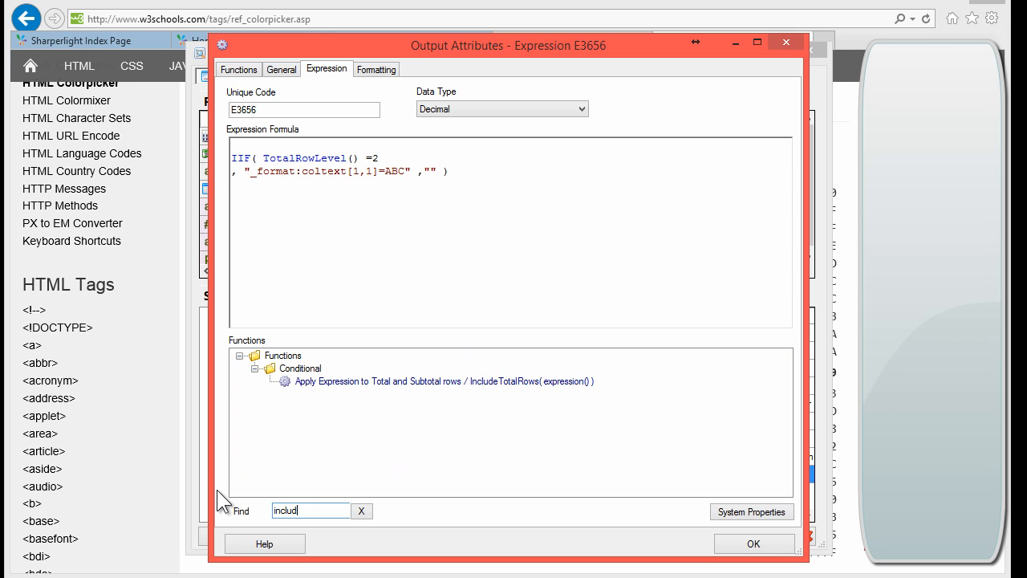
double_click(536, 382)
drag(347, 145, 406, 146)
key(Delete)
key(ctrl+End)
key(Return)
key(Return)
text())
click(754, 543)
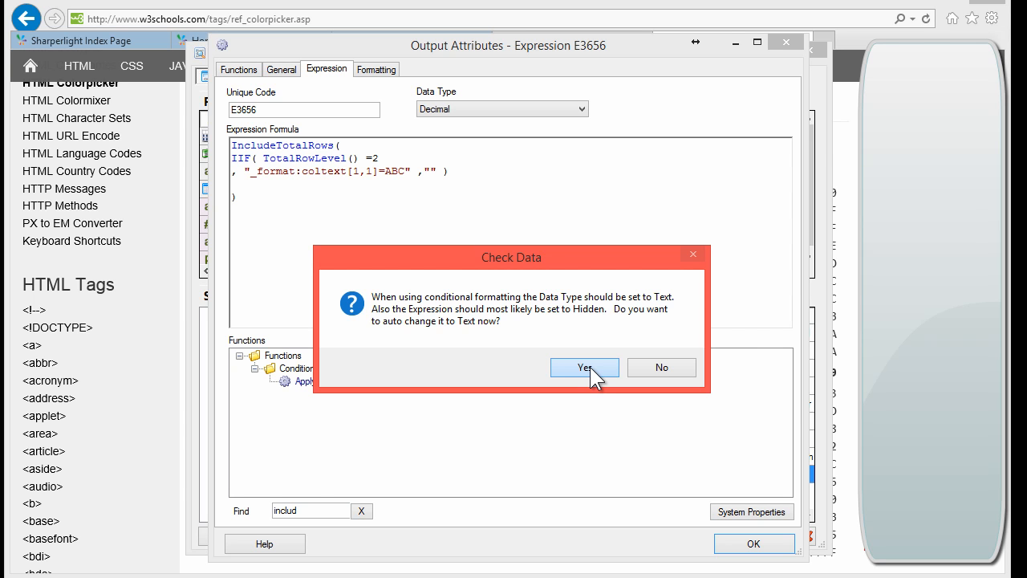
click(585, 367)
Step: Preview the Sales query and inspect the two subtotal rows now labelled ABC
click(271, 536)
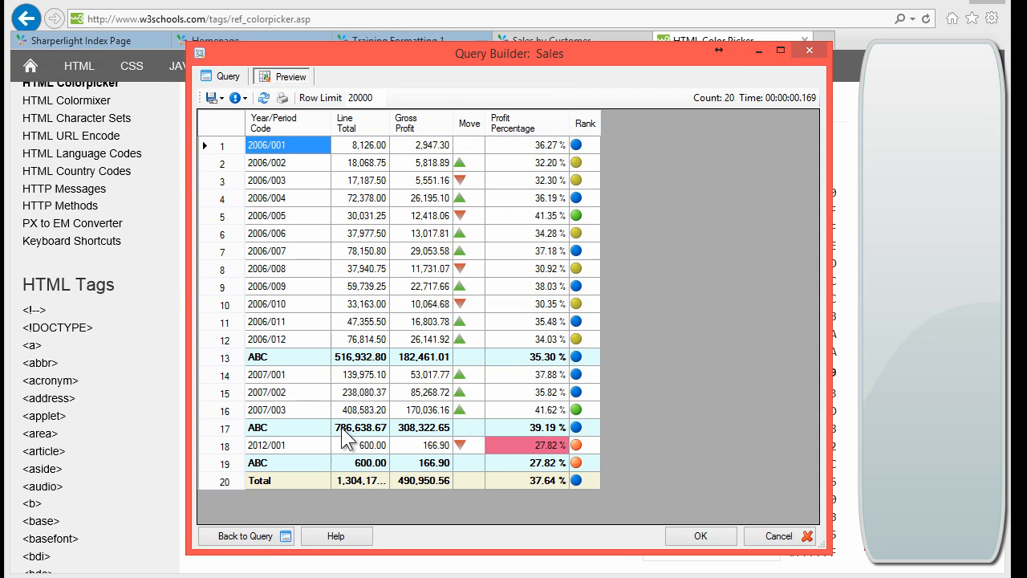
click(267, 360)
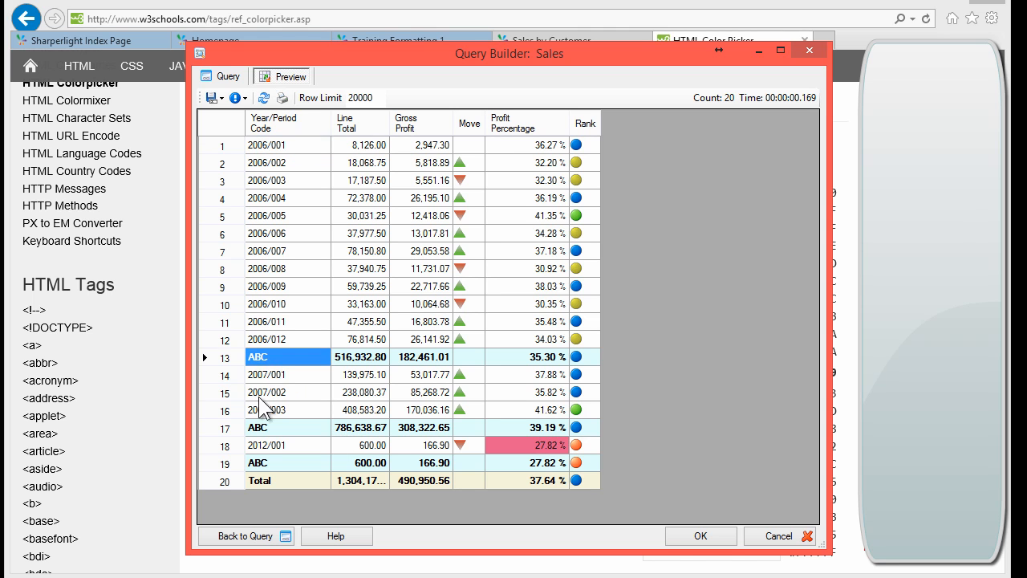
click(259, 428)
click(264, 353)
Step: Add a comma after =2 in E3656's formula and preview the now-blank subtotal labels
click(224, 73)
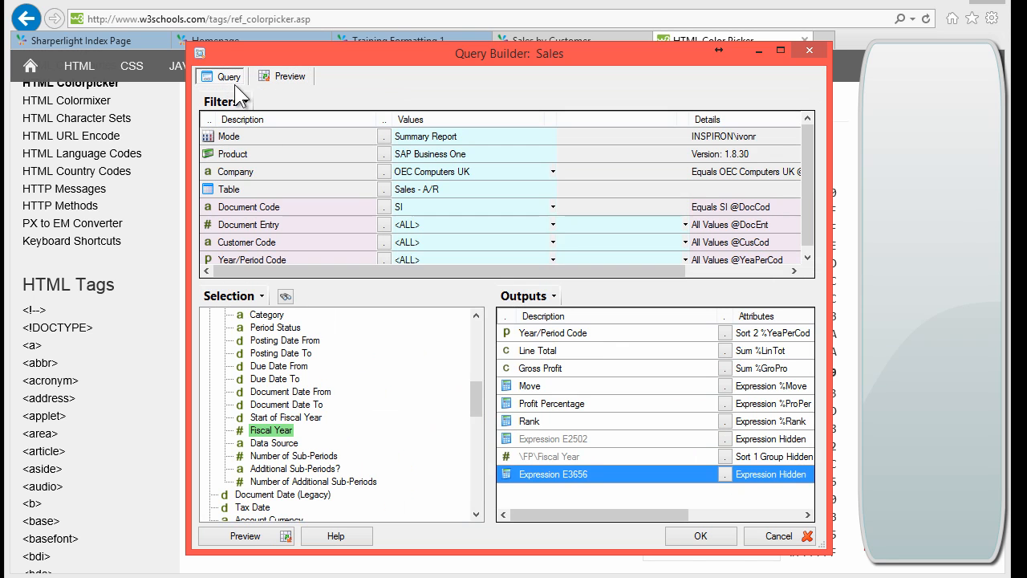
double_click(546, 473)
click(396, 159)
text(,)
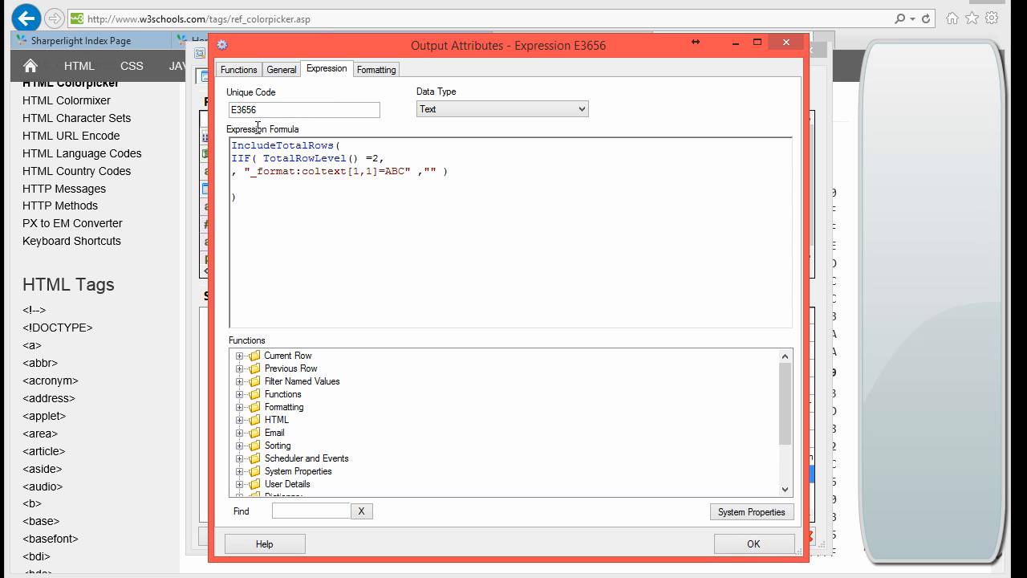
click(740, 545)
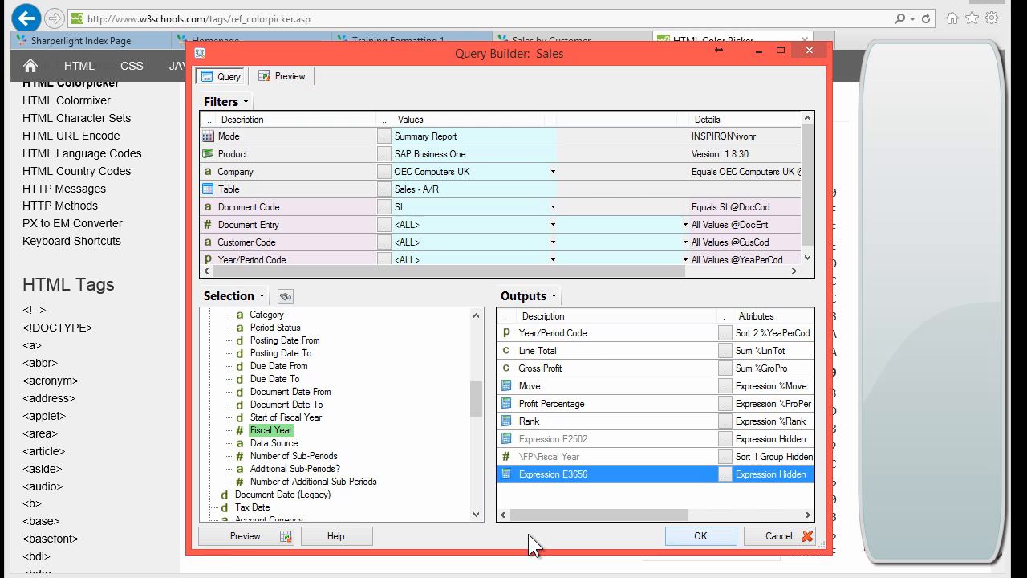
click(241, 536)
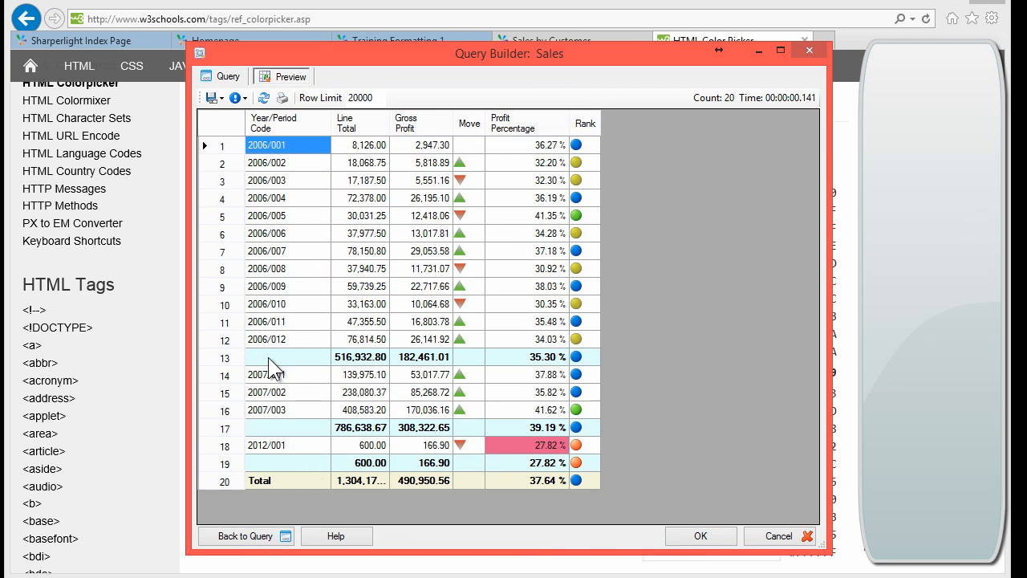
click(268, 357)
click(269, 427)
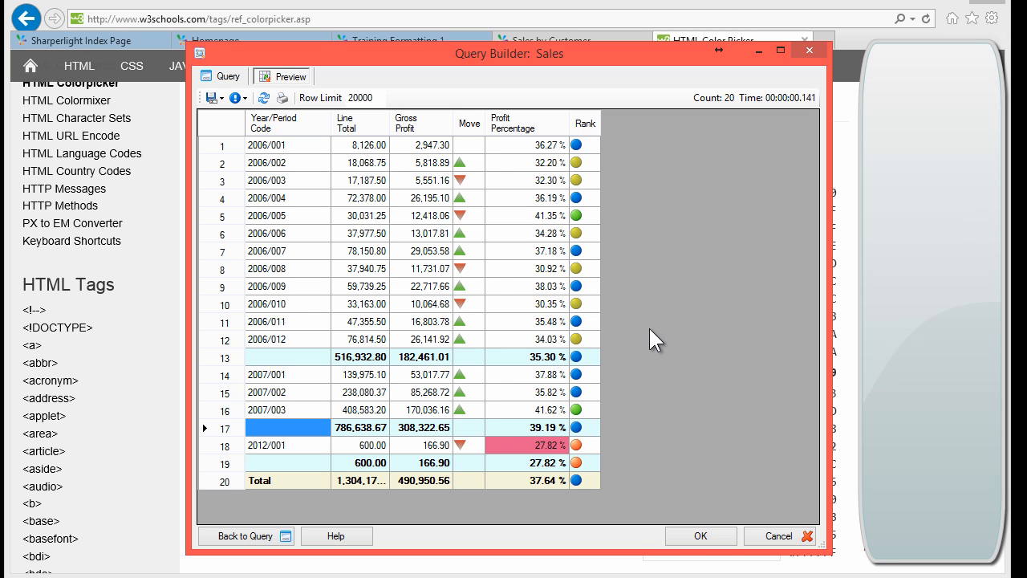
Step: Unhide expression E3656, preview its 'Unexpected comma' errors, and reopen its formula
click(222, 77)
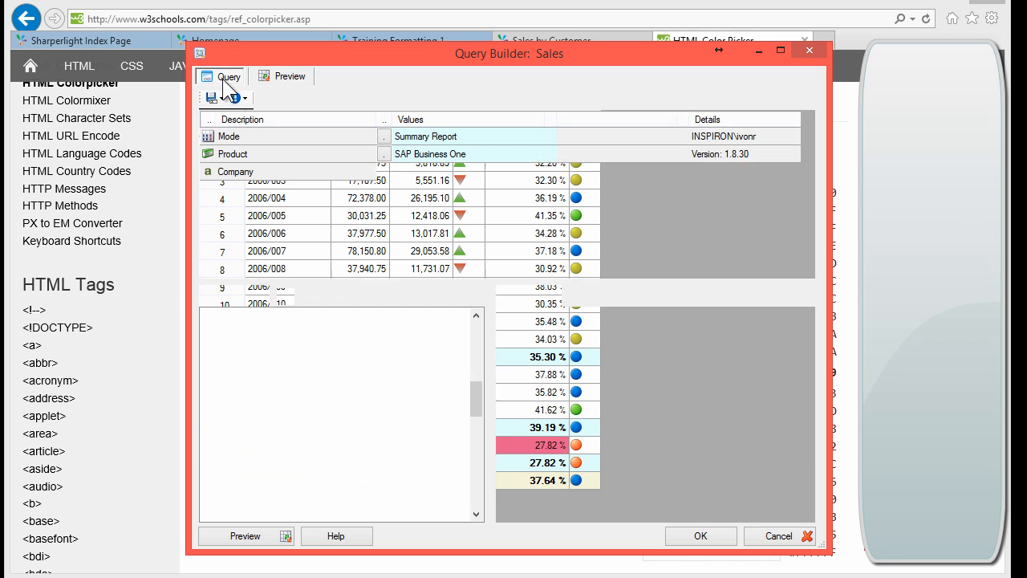
right_click(544, 477)
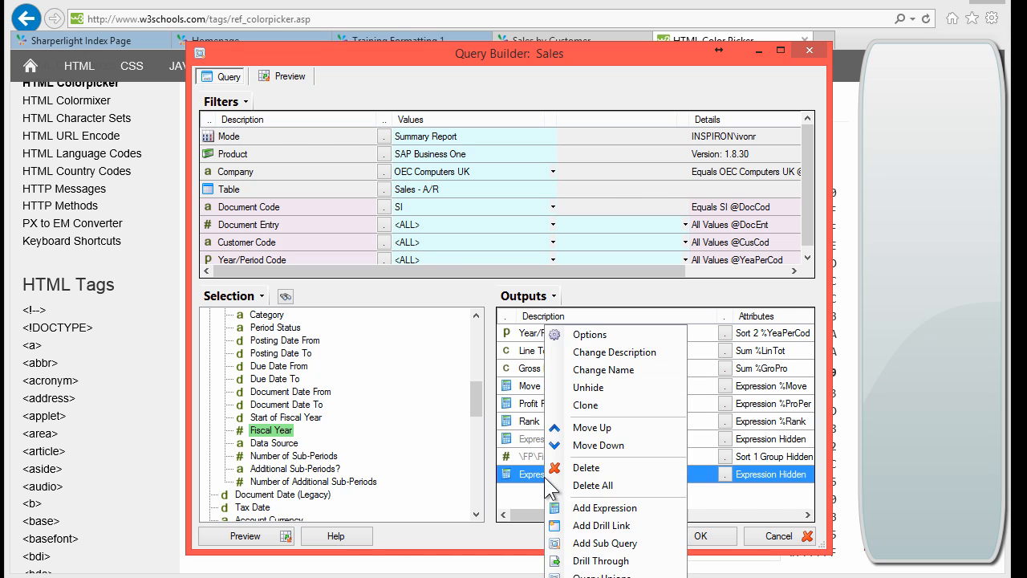
click(588, 387)
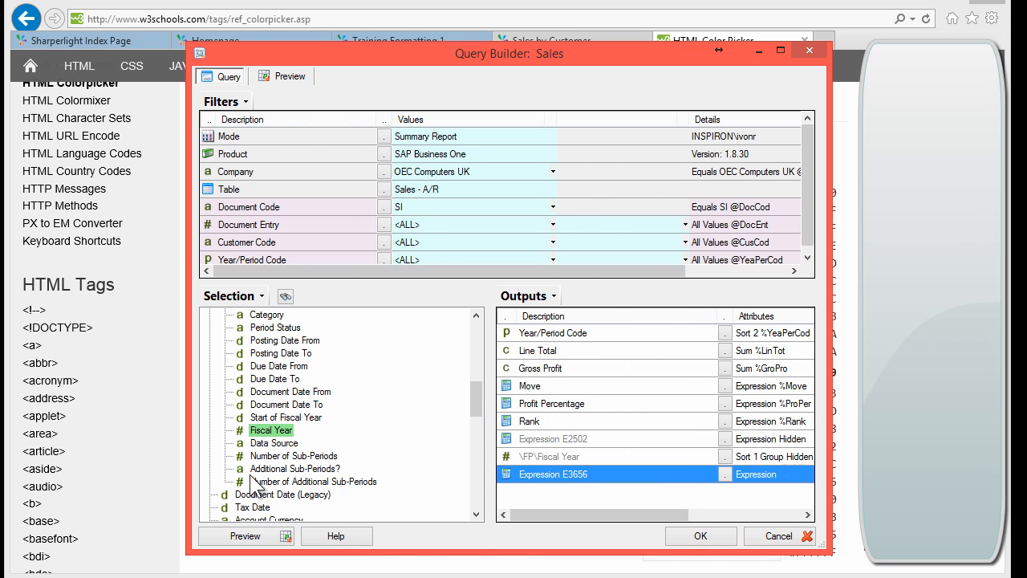
click(245, 536)
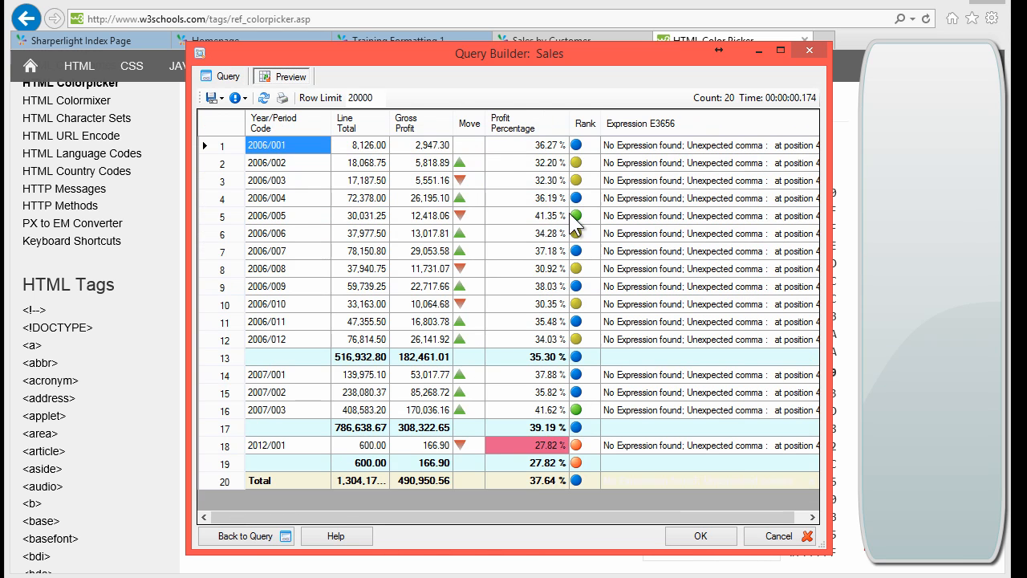
click(654, 149)
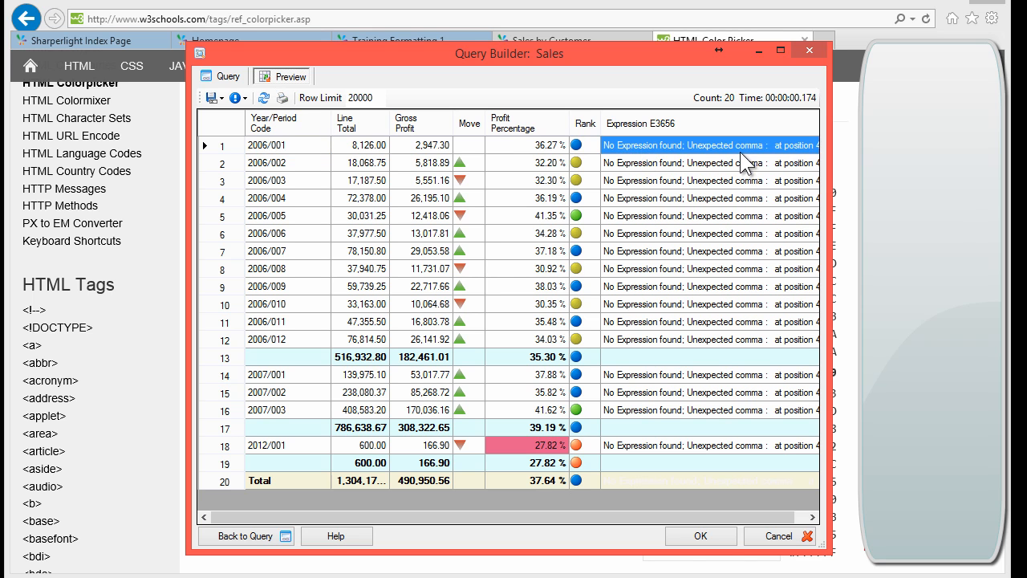
click(737, 238)
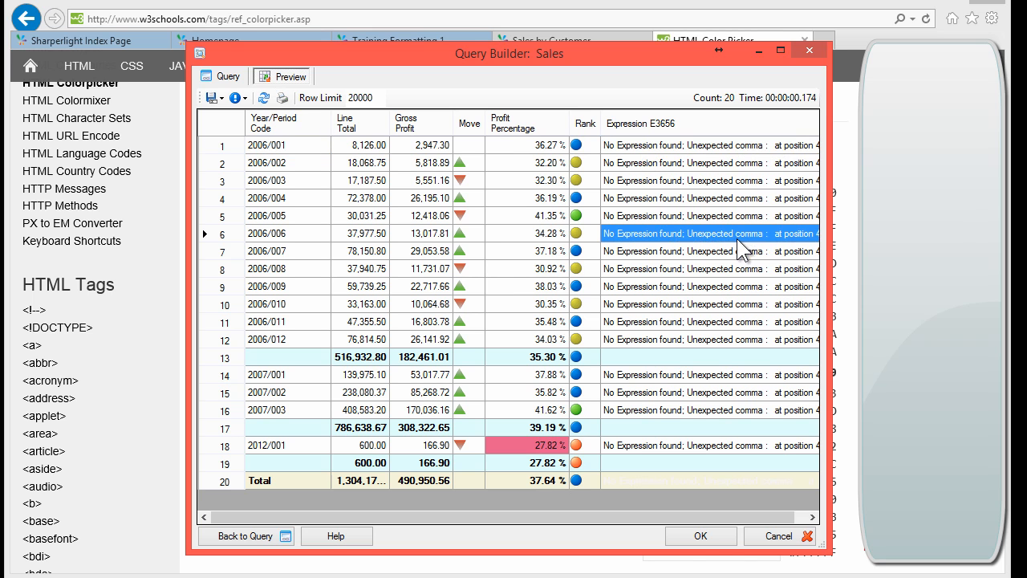
click(229, 76)
double_click(550, 477)
Step: Remove the stray comma and change E3656's label from ABC to 'STOT ' plus the Fiscal Year field
click(402, 161)
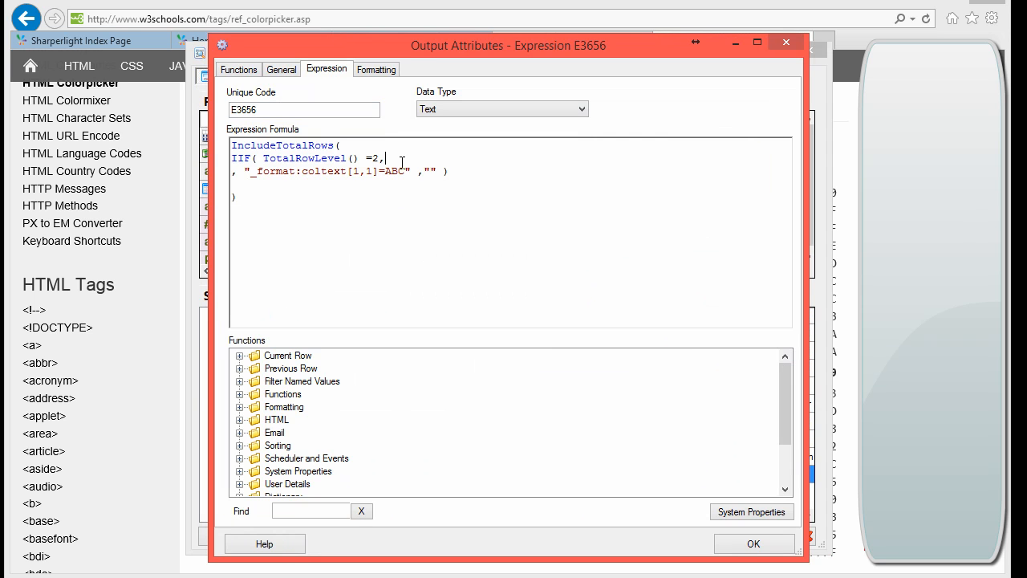
key(BackSpace)
click(393, 171)
key(shift+Right)
key(shift+Right)
key(shift+Right)
text(STOT)
key(Right)
click(244, 356)
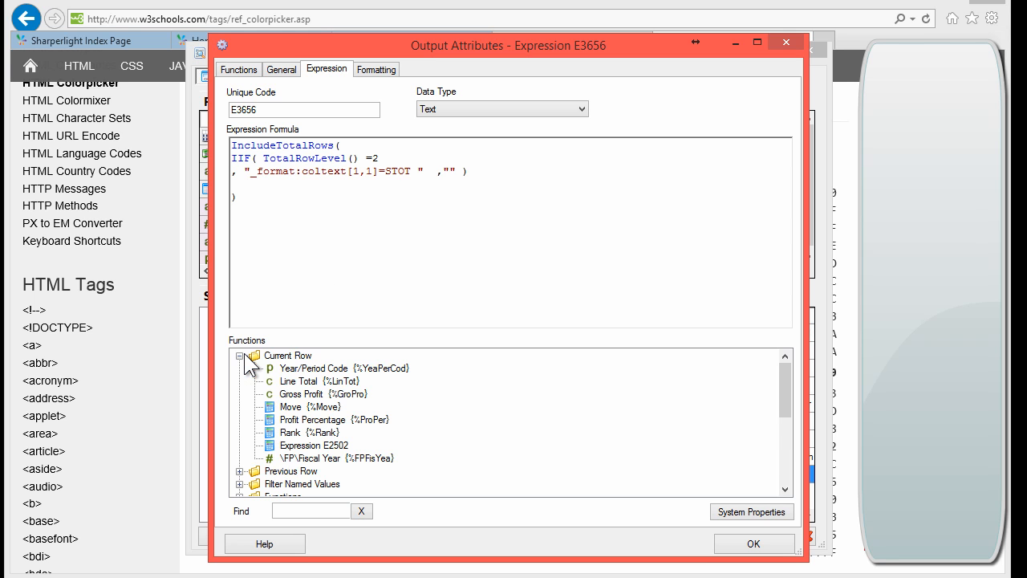
double_click(350, 459)
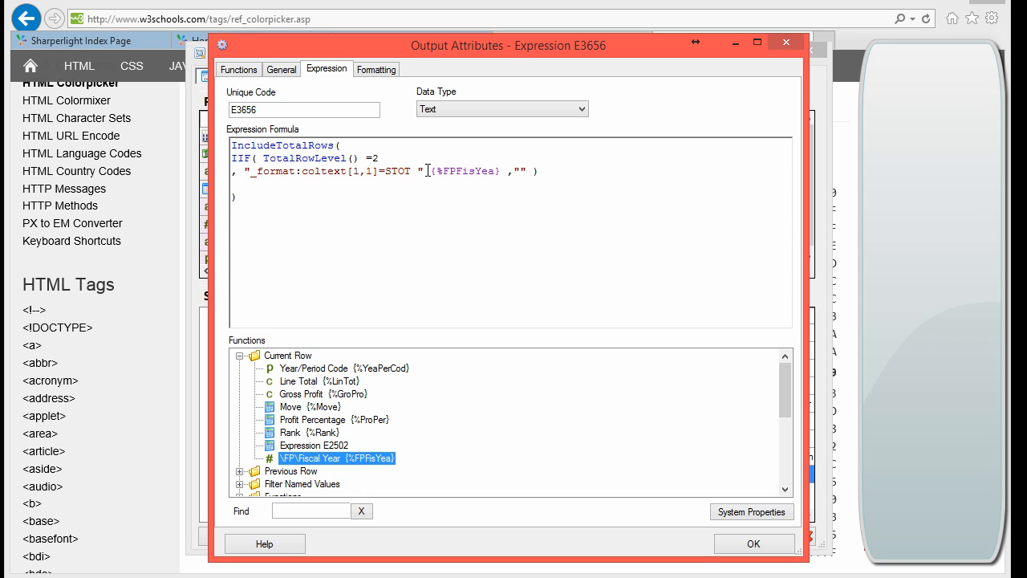
click(440, 229)
click(753, 543)
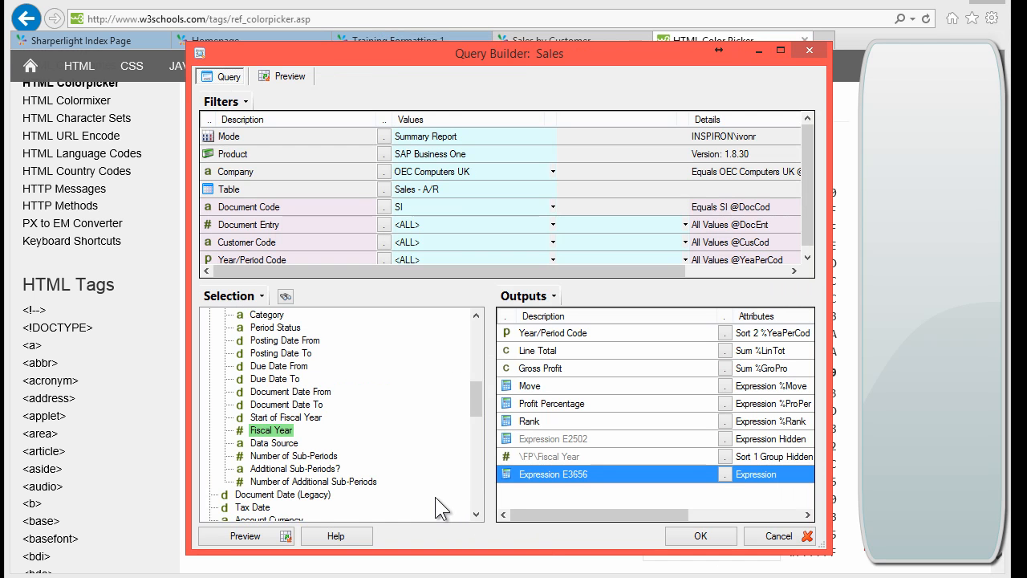
Step: Hide expression E3656 and preview the subtotal rows labelled STOT 2006 and STOT 2007
click(585, 457)
click(569, 471)
right_click(569, 471)
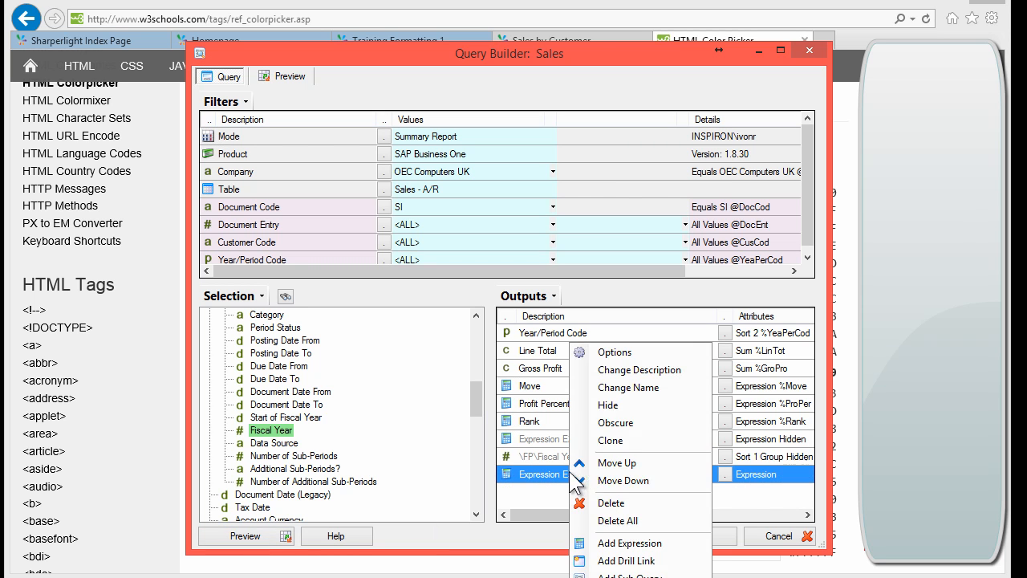
click(630, 403)
click(239, 533)
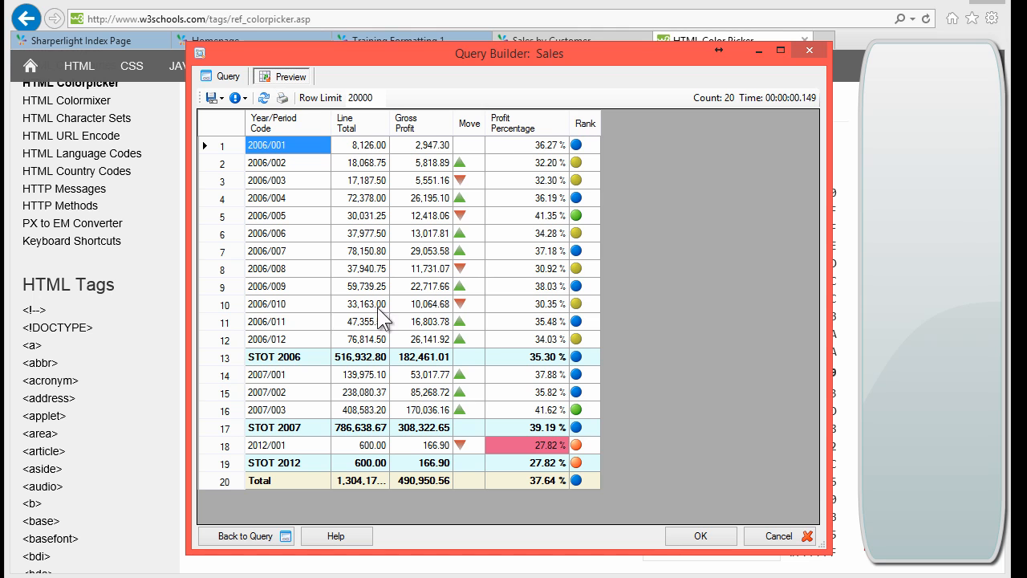
click(264, 358)
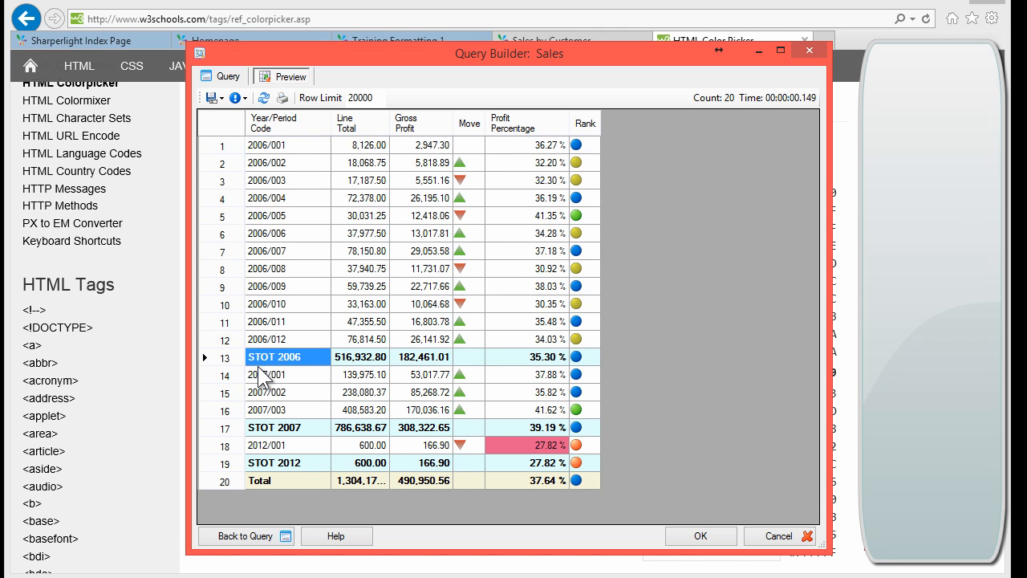
click(283, 431)
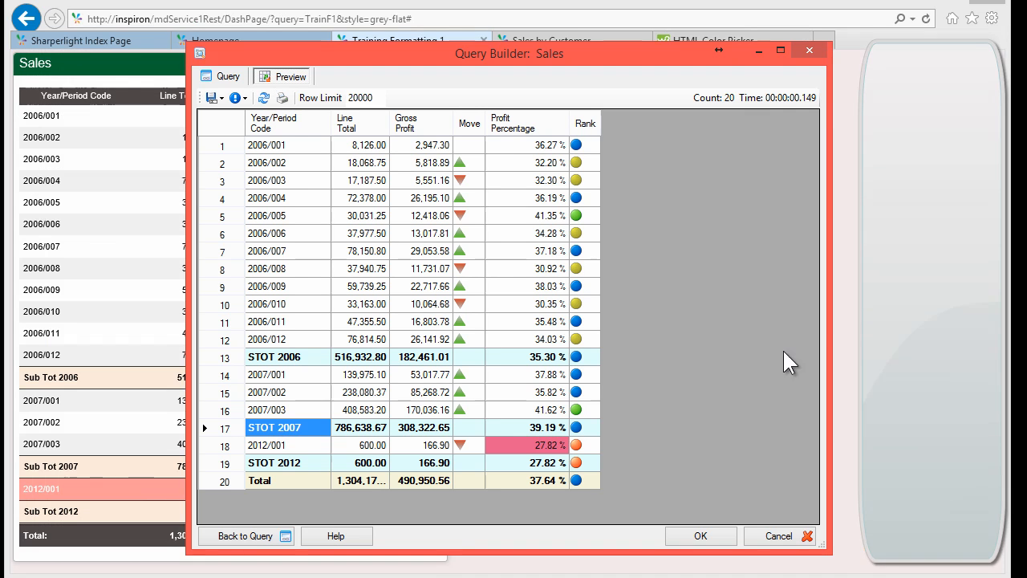
Step: Accept the Sales query and apply the TrainF3.Sales publish settings
click(347, 223)
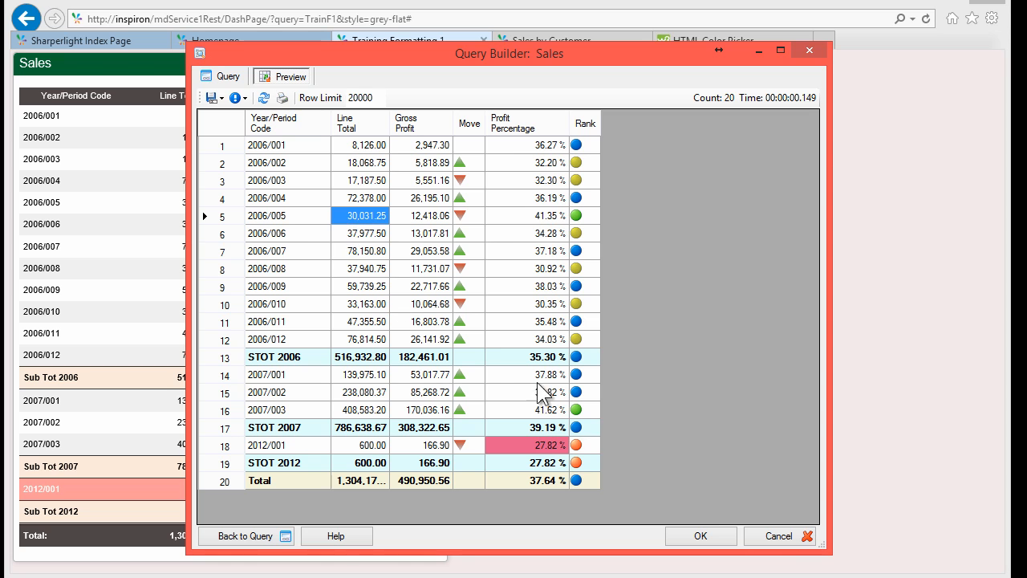
click(692, 534)
click(584, 531)
Step: Copy the published Report URL from the Links tab and bring the browser forward
click(765, 76)
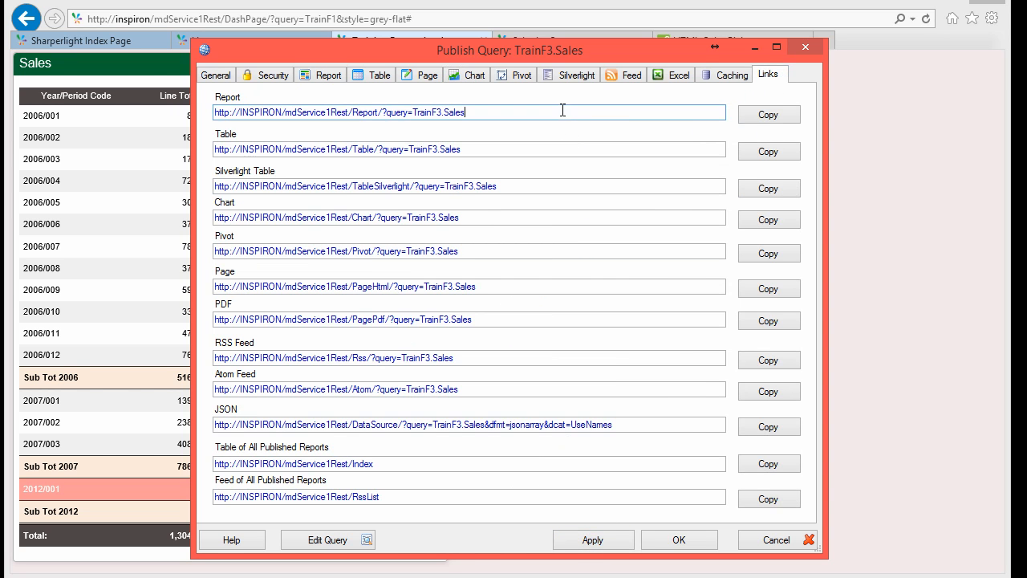
click(750, 116)
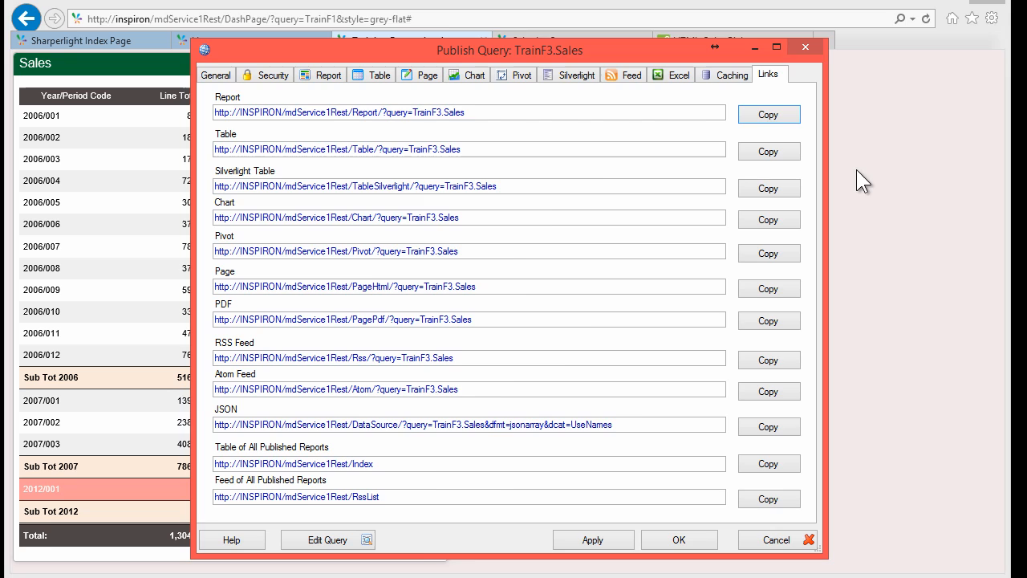
click(907, 153)
click(559, 20)
key(Return)
Step: Paste the report link into a new tab, submit the TrainF3.Sales report and review its table
key(ctrl+t)
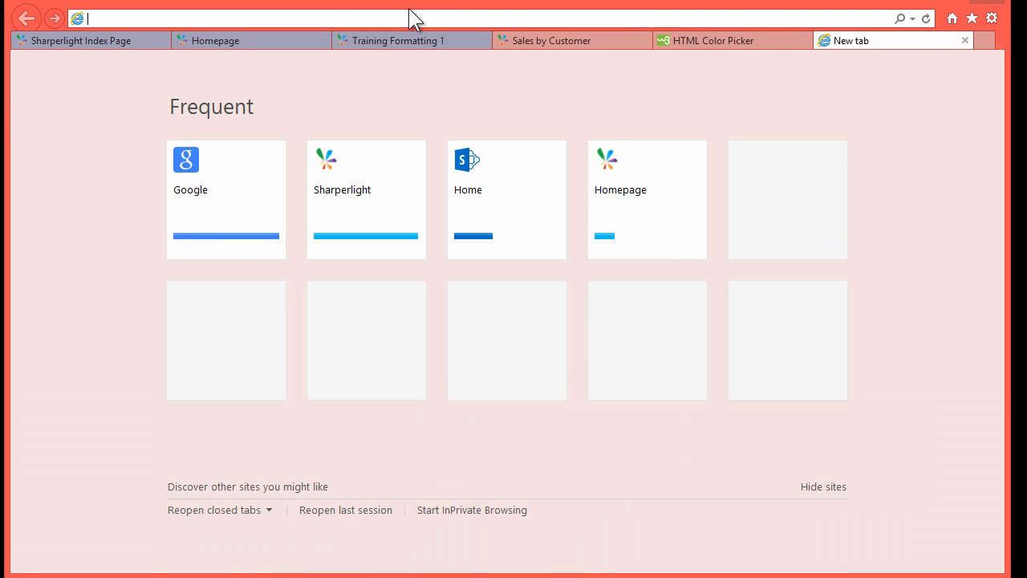
key(ctrl+v)
key(Return)
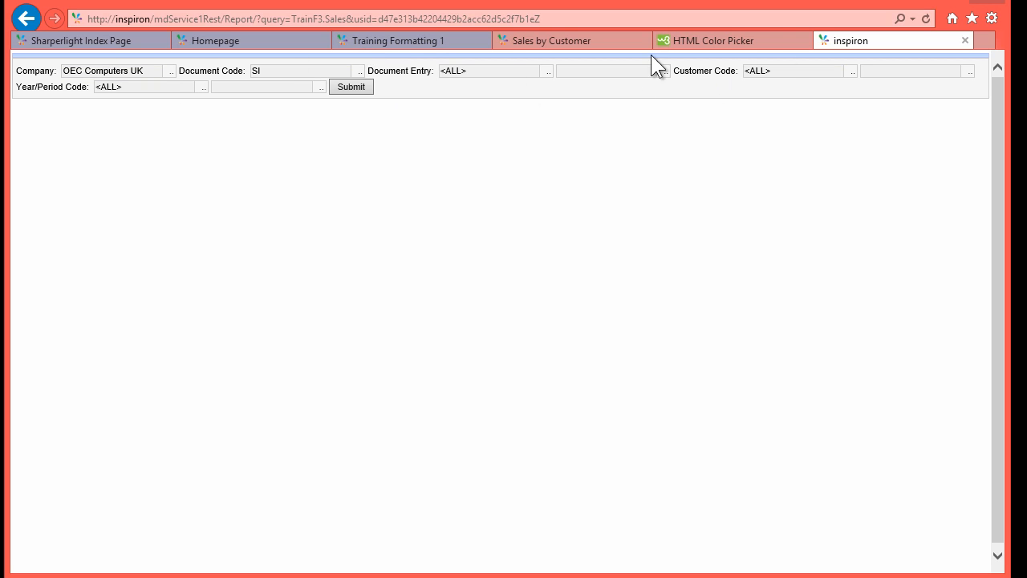
click(349, 90)
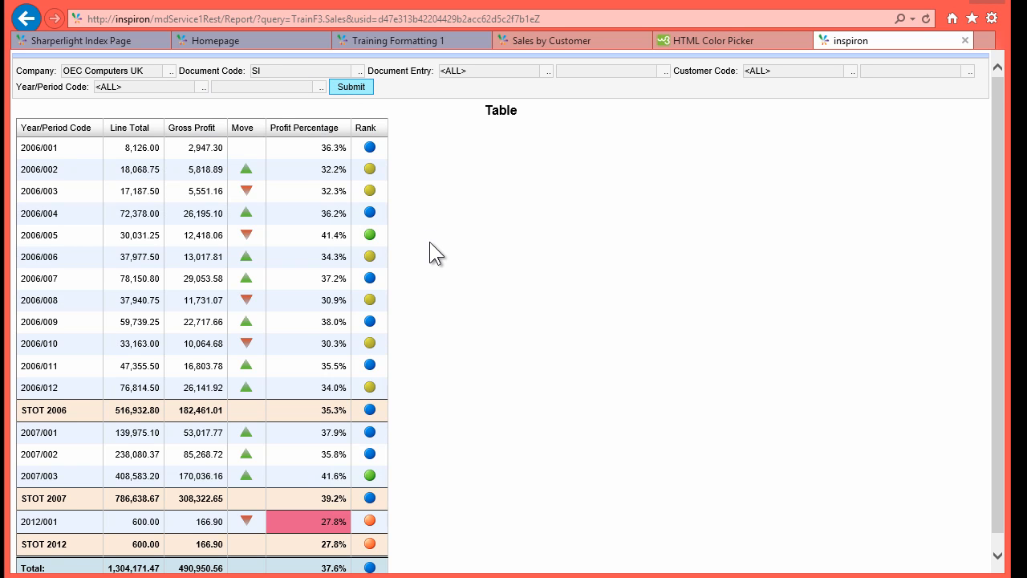
scroll(430, 242, down, 1)
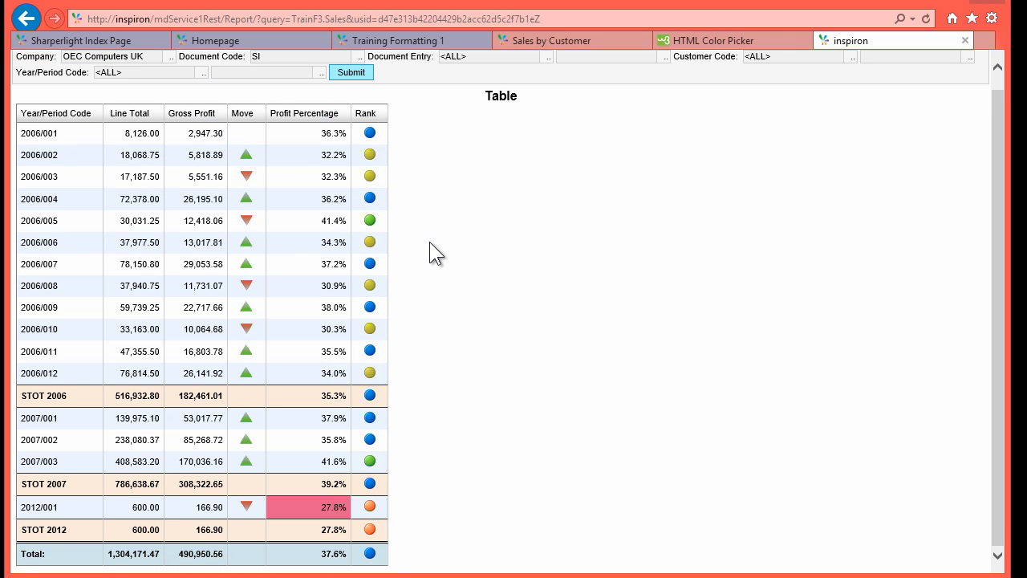
scroll(429, 241, up, 1)
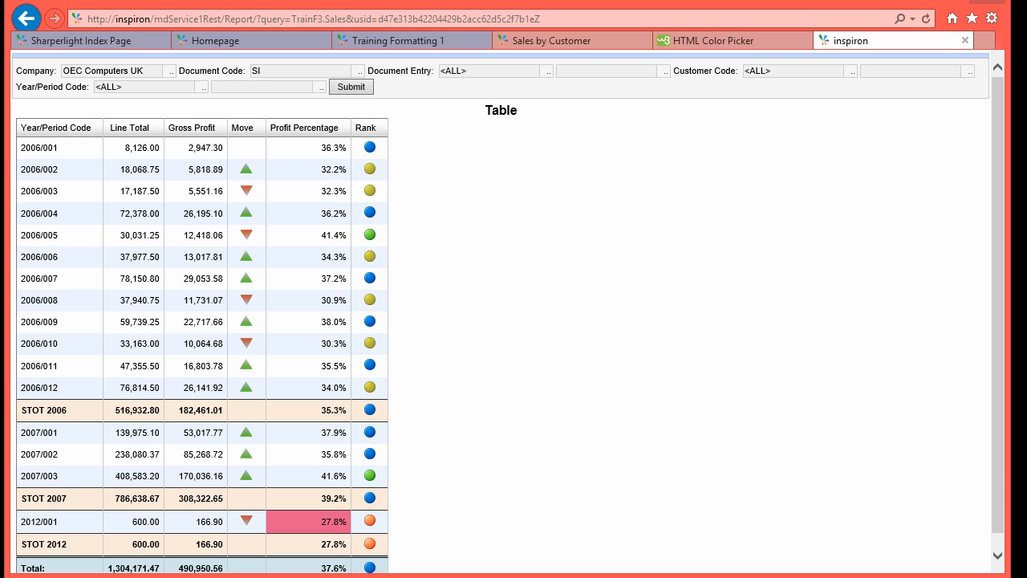
key(alt+Tab)
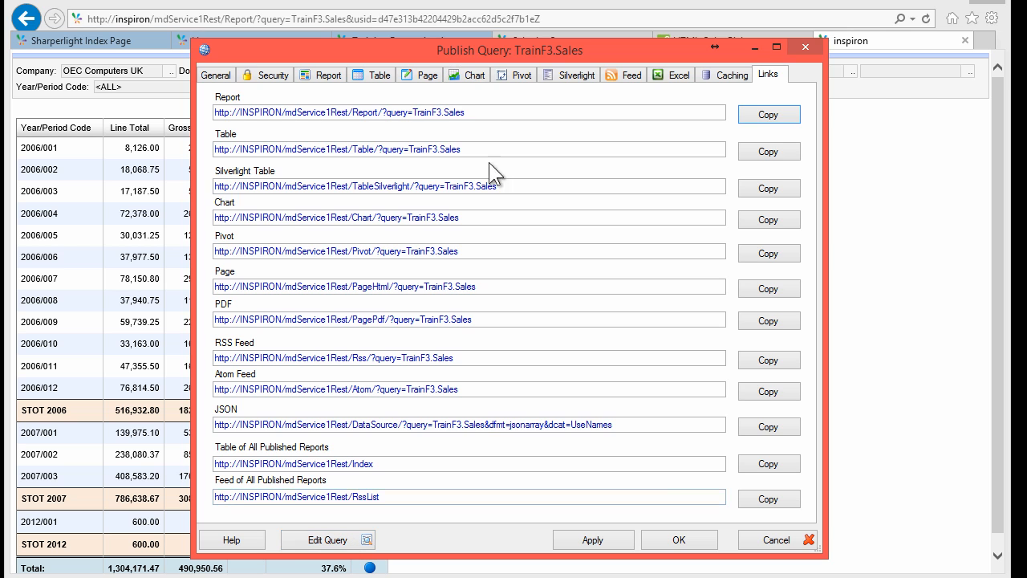
Step: Edit the TrainF3.Sales page layout, confirming the Filters dialog to reach Page Designer
click(424, 75)
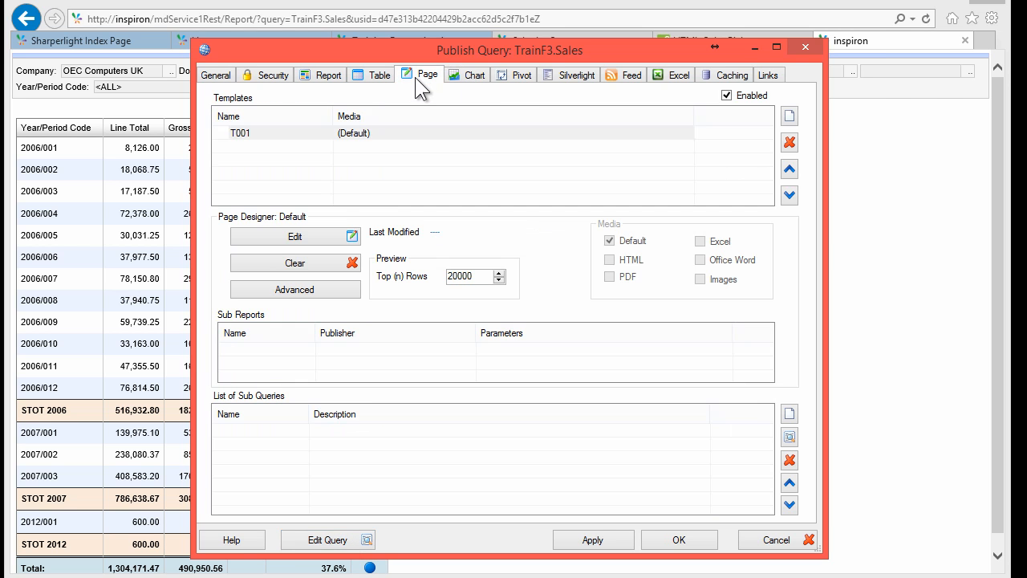
click(302, 238)
click(726, 424)
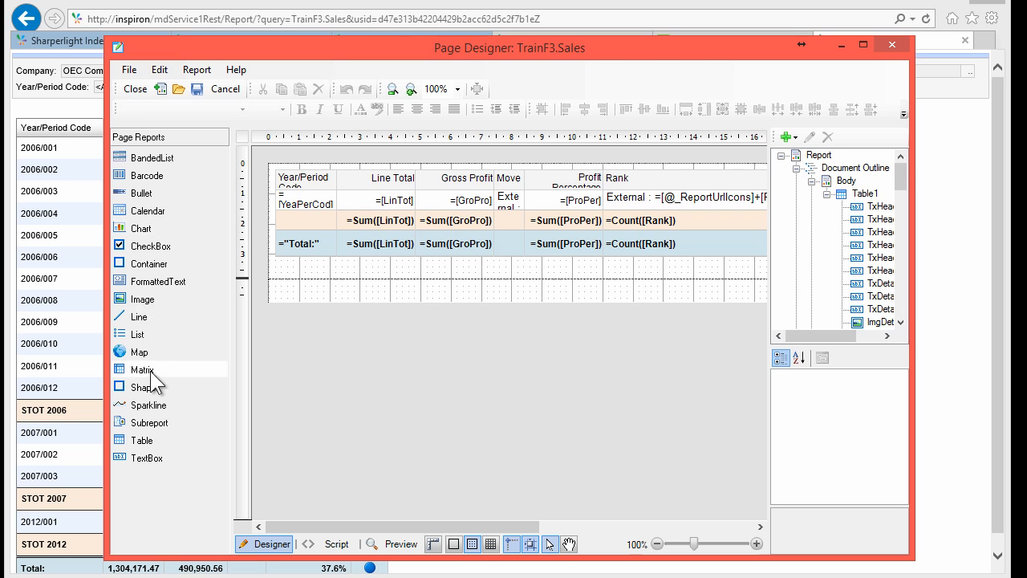
click(369, 201)
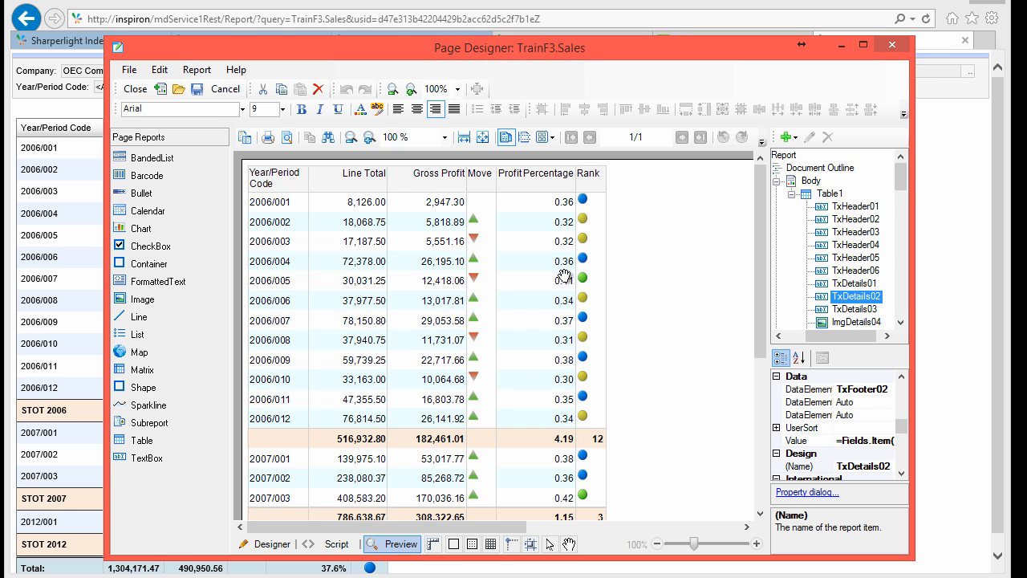
drag(760, 326, 760, 406)
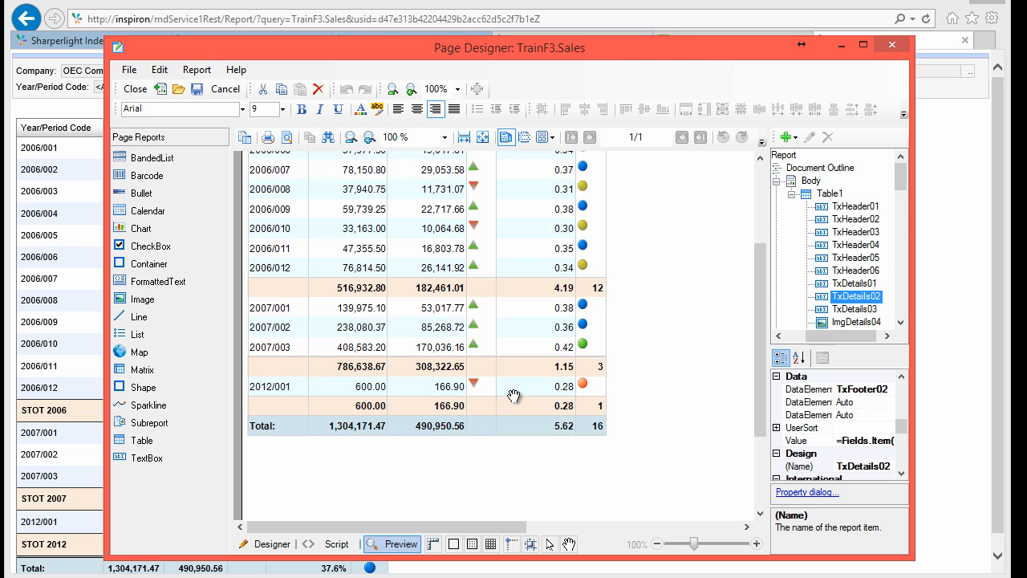
click(268, 544)
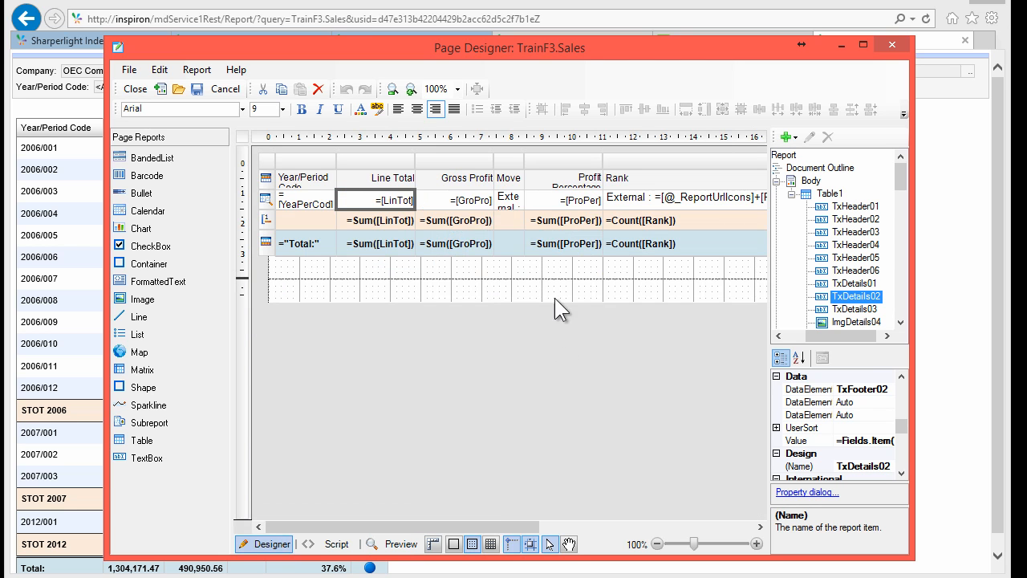
Step: Change the Profit Percentage detail cell's Format property from n to p
drag(407, 529, 446, 533)
click(476, 200)
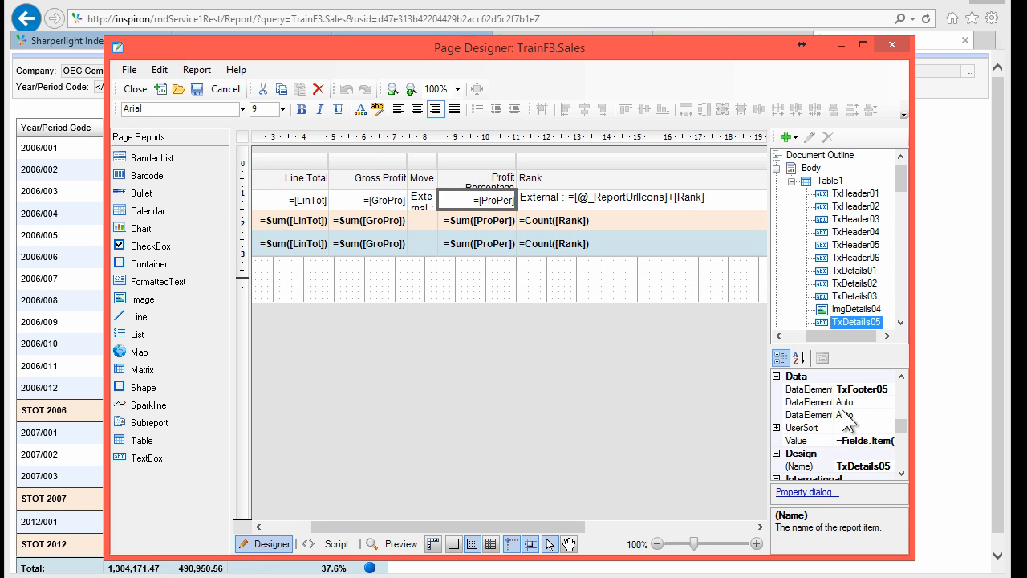
drag(769, 380, 672, 374)
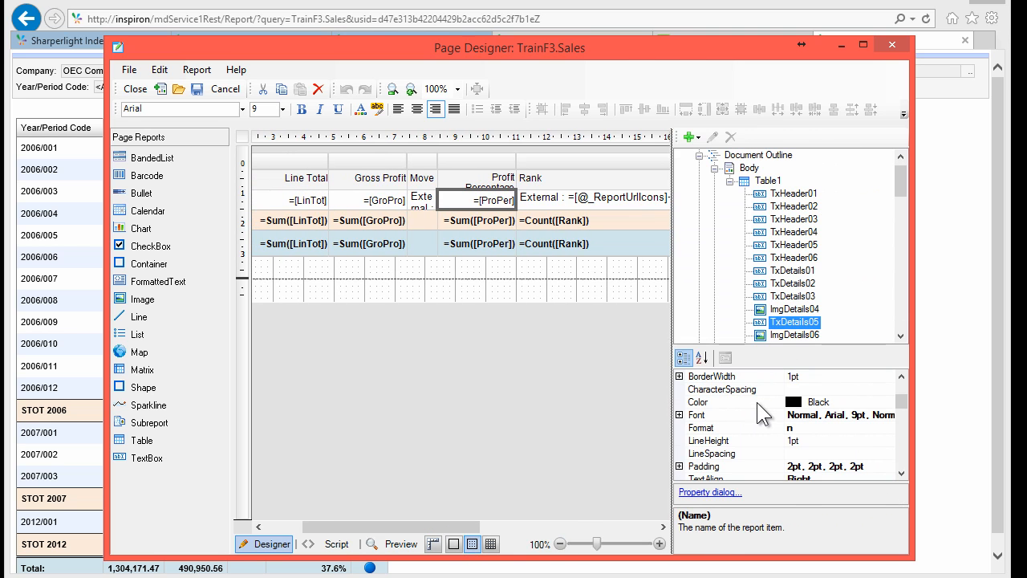
click(715, 428)
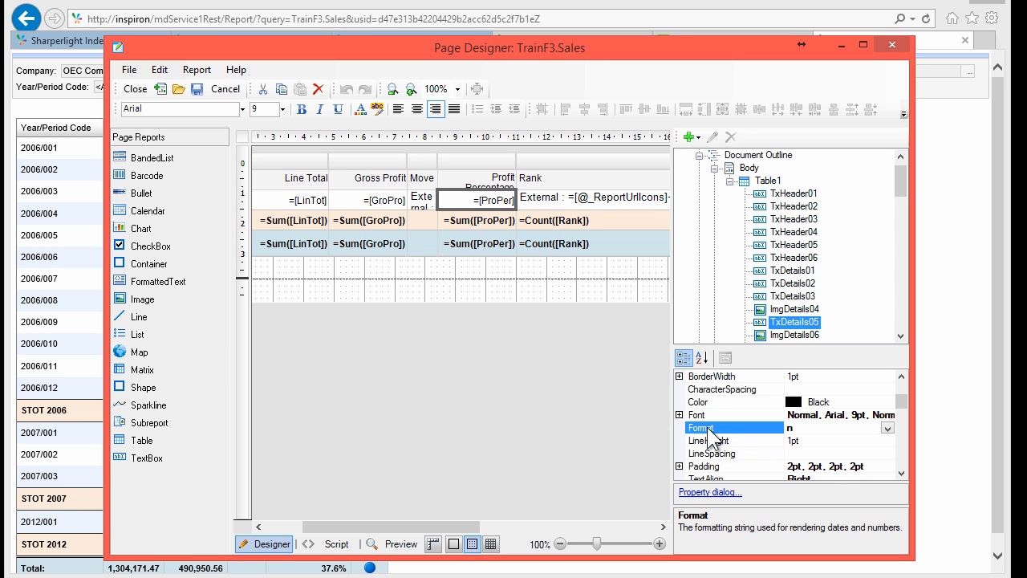
double_click(795, 429)
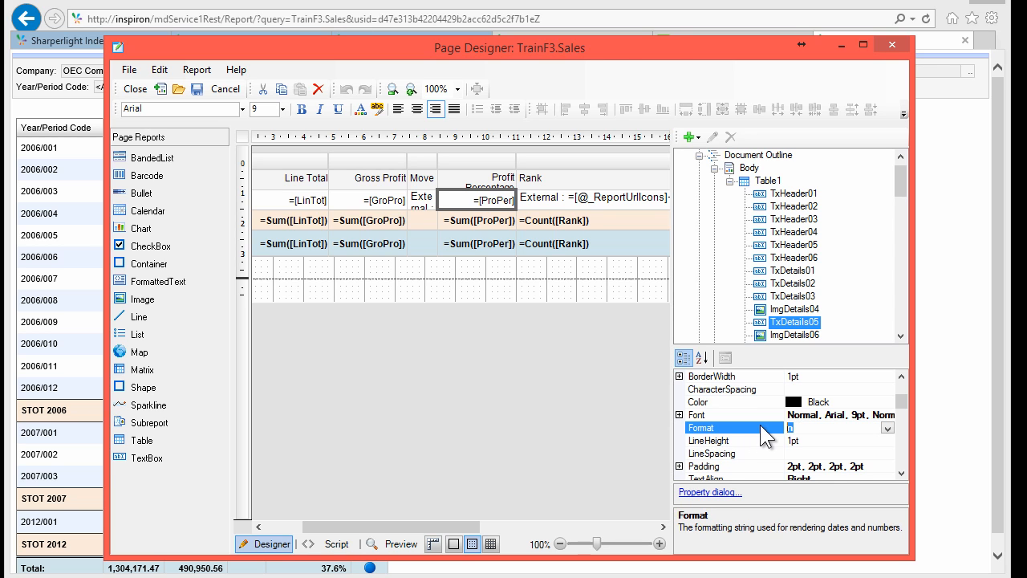
text(p)
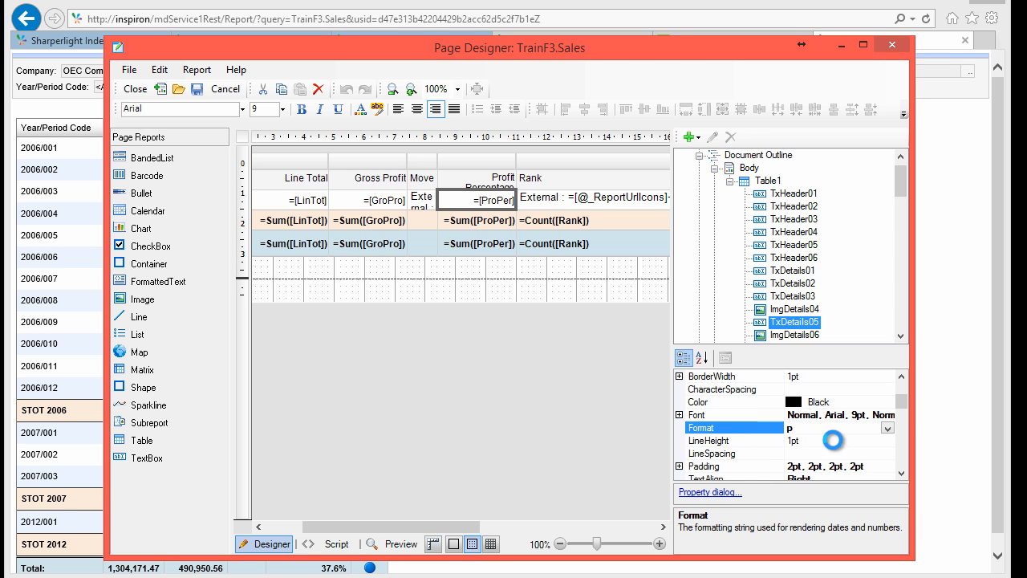
click(835, 441)
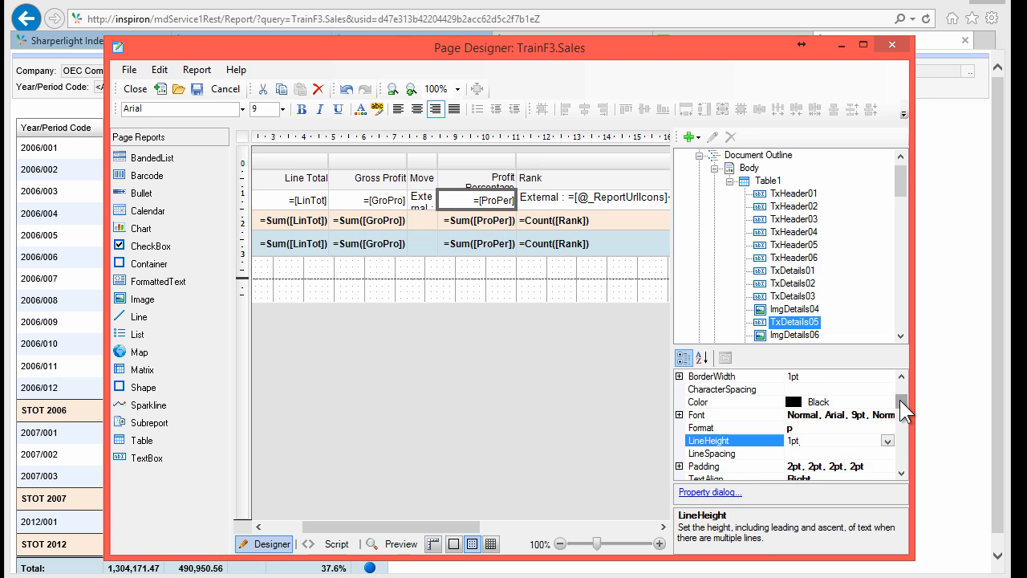
drag(900, 400, 900, 388)
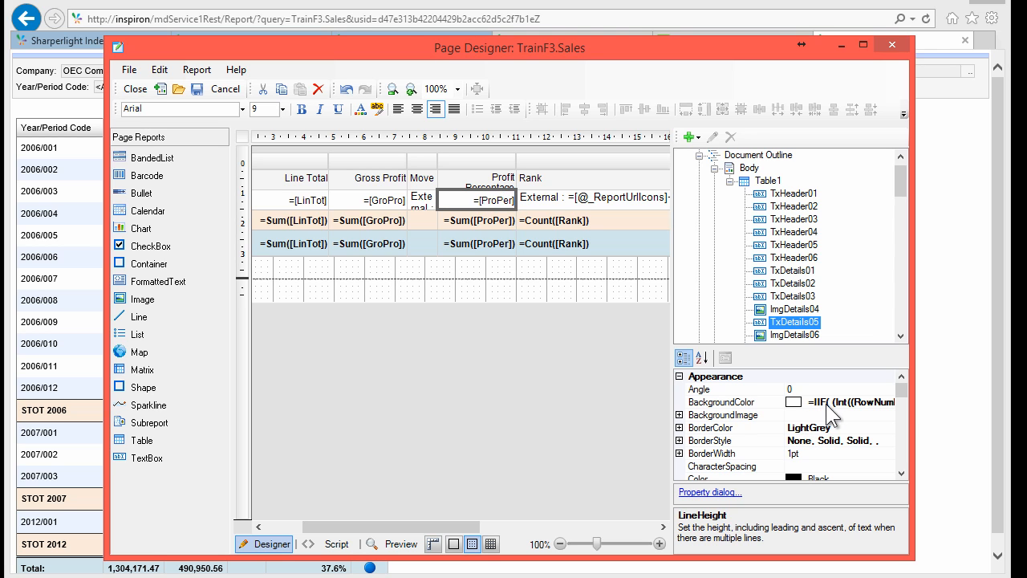
Step: Set the cell's BackgroundColor as an expression and delete its alternating-row condition
click(883, 404)
click(887, 402)
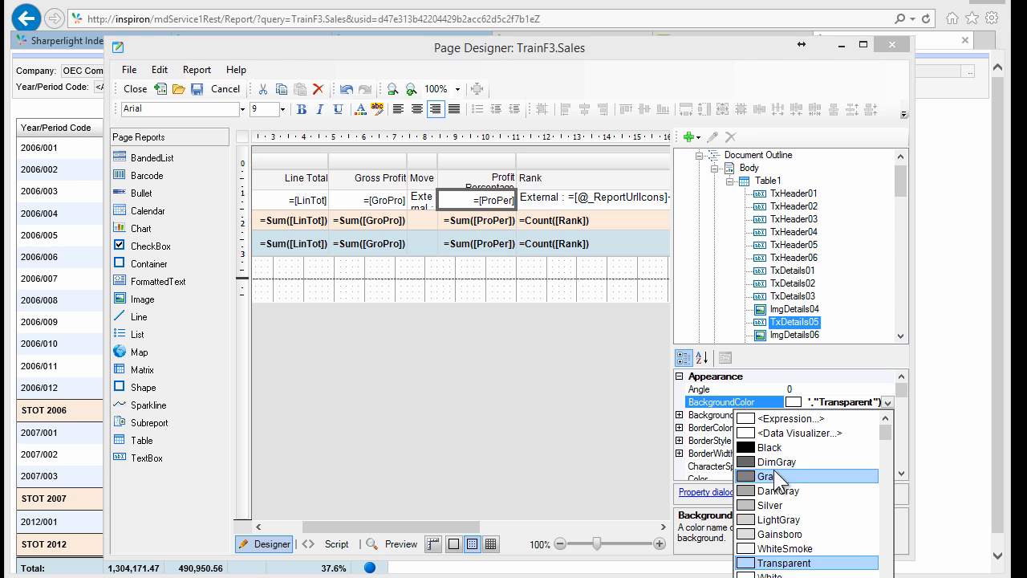
click(775, 418)
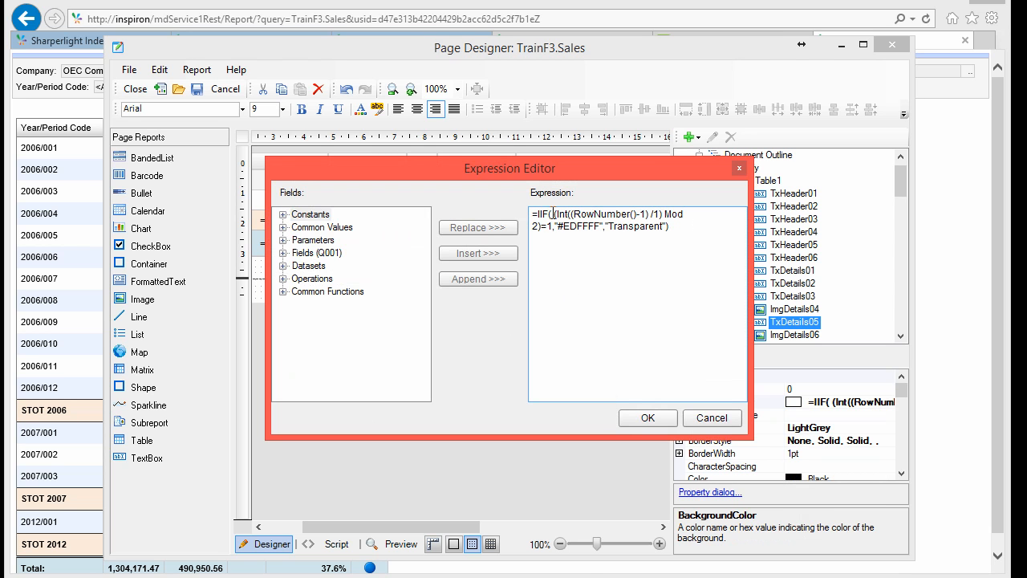
drag(556, 214, 663, 213)
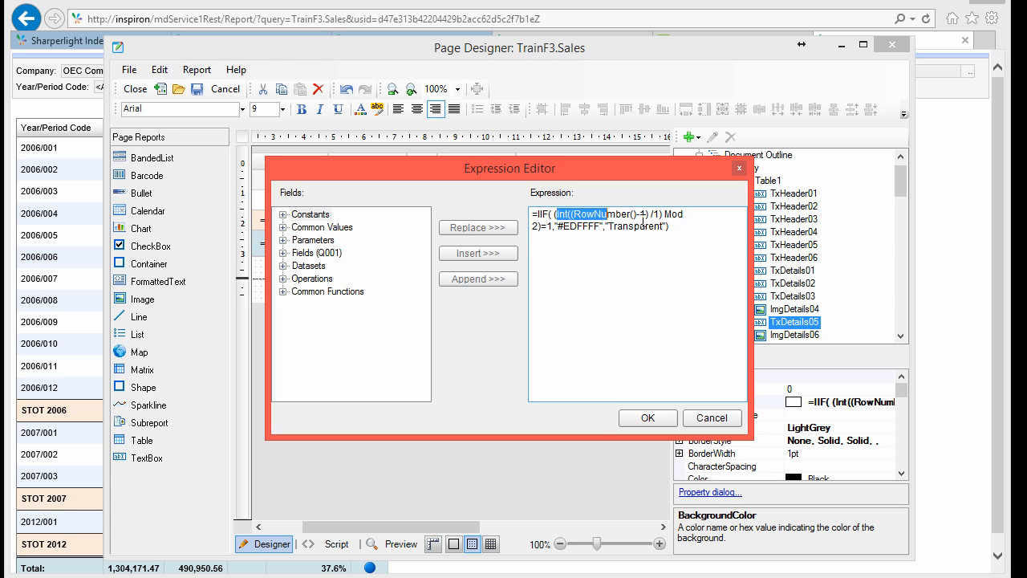
drag(564, 227, 635, 227)
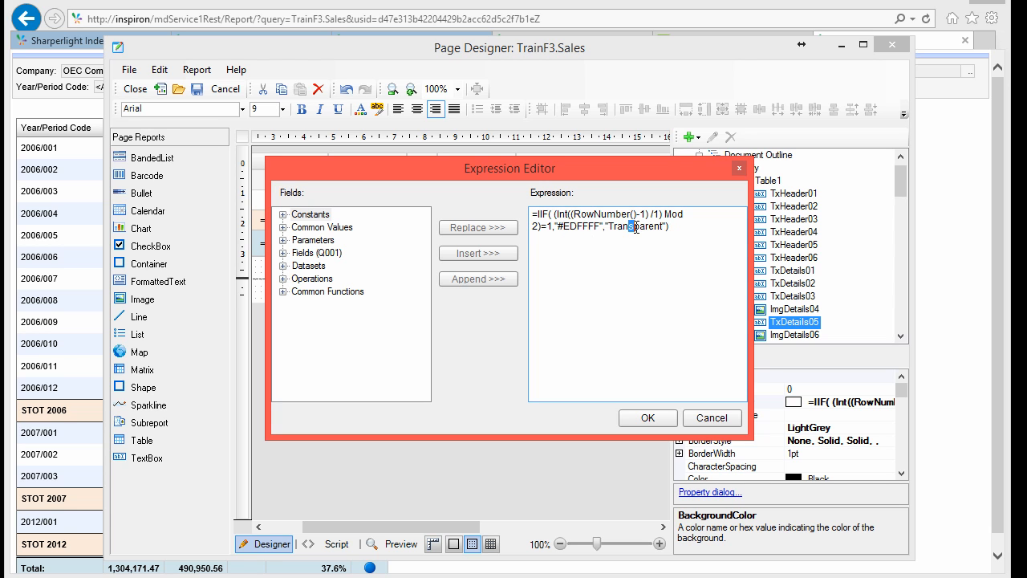
click(558, 215)
shift+click(560, 224)
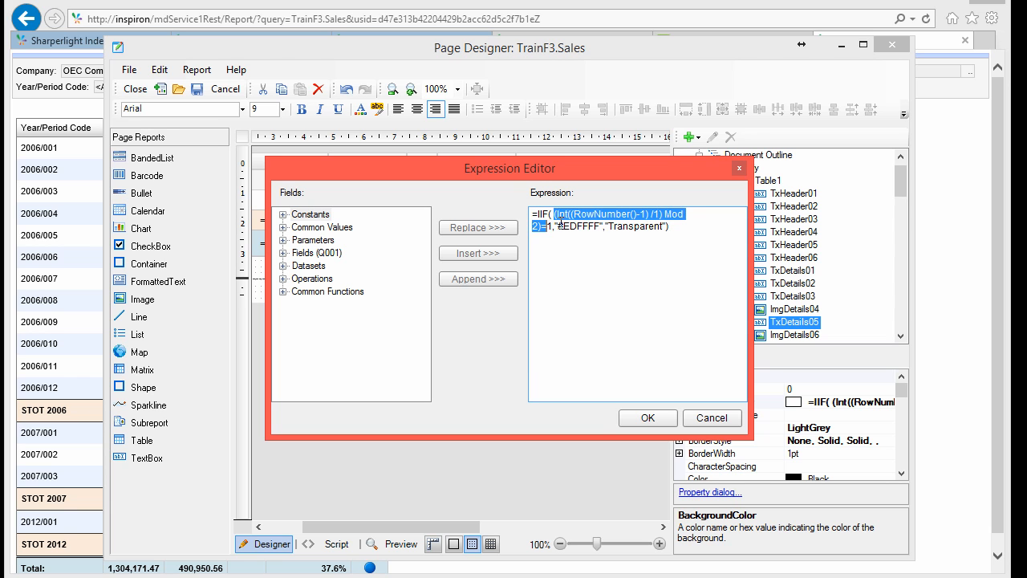
key(Delete)
key(Return)
key(Return)
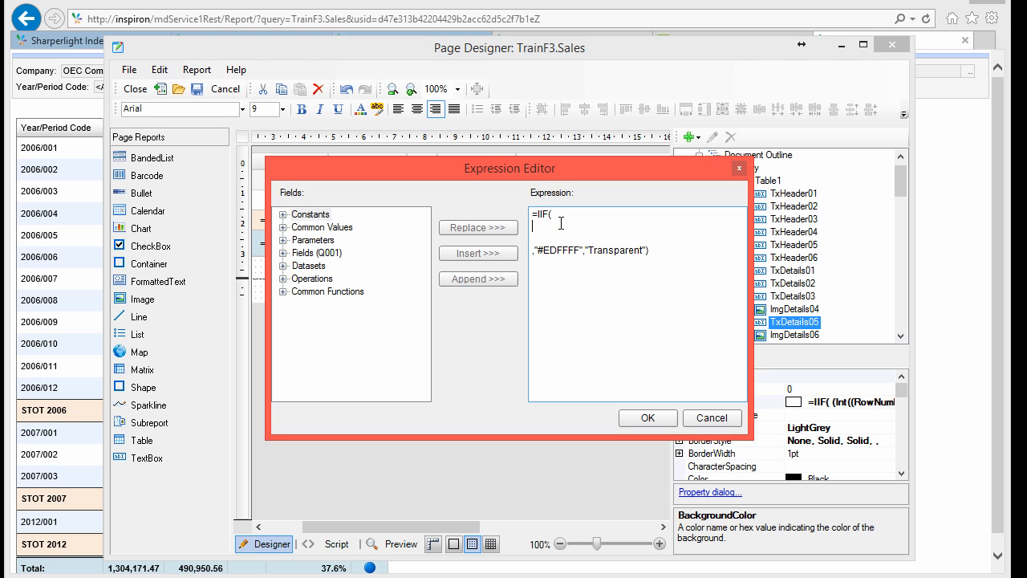
Step: Build the condition Fields!ProPer.Value < 0.30 using the ProPer field from Q001
click(283, 254)
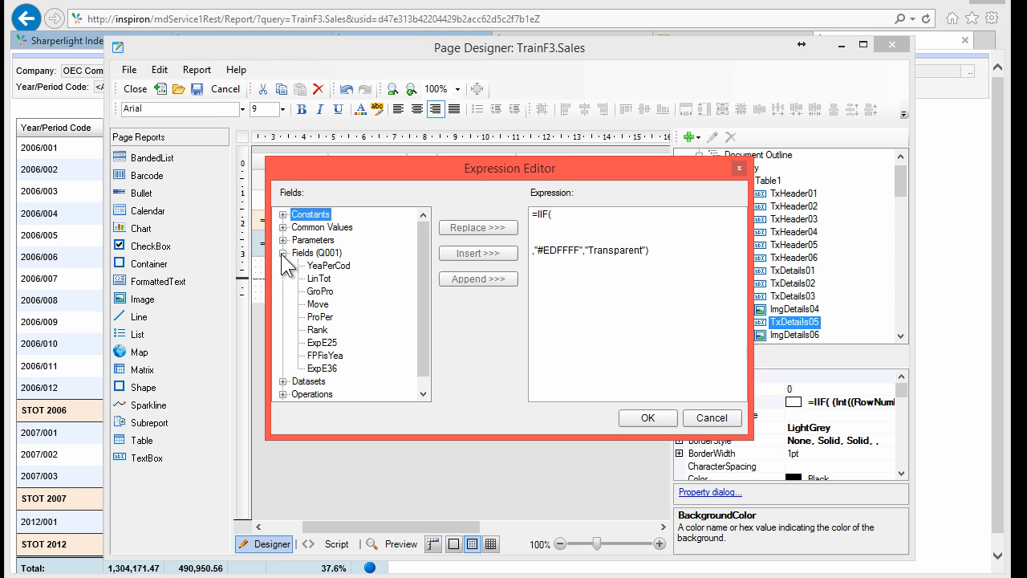
click(322, 317)
double_click(321, 317)
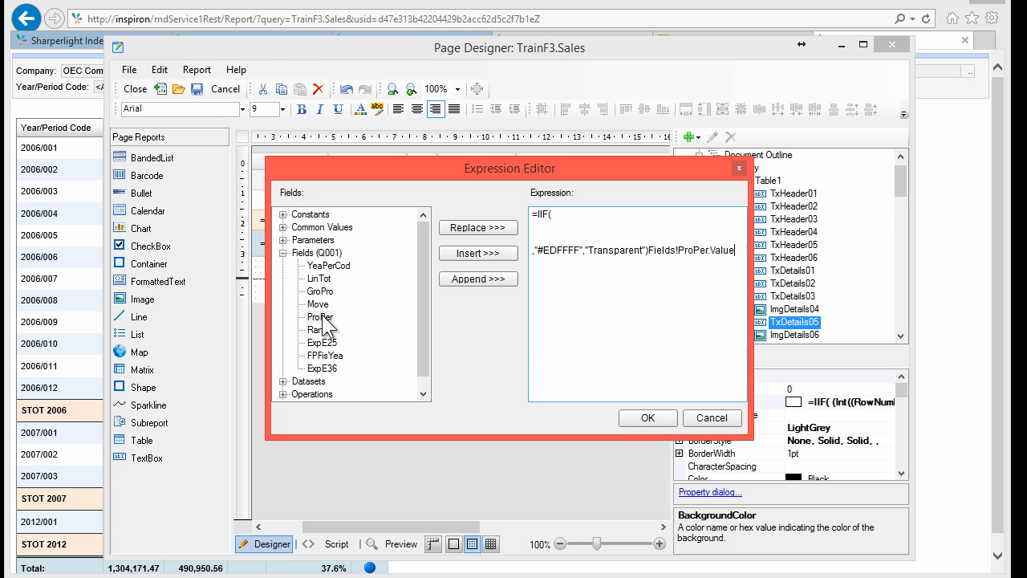
double_click(651, 251)
key(ctrl+c)
key(Delete)
key(ctrl+v)
text(<)
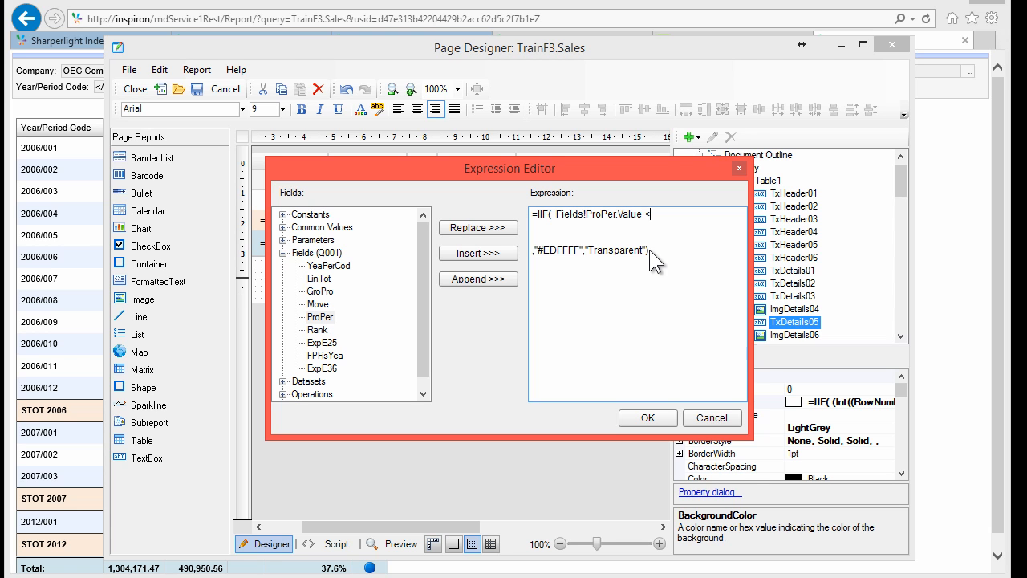
text( 0.30)
drag(602, 249, 608, 250)
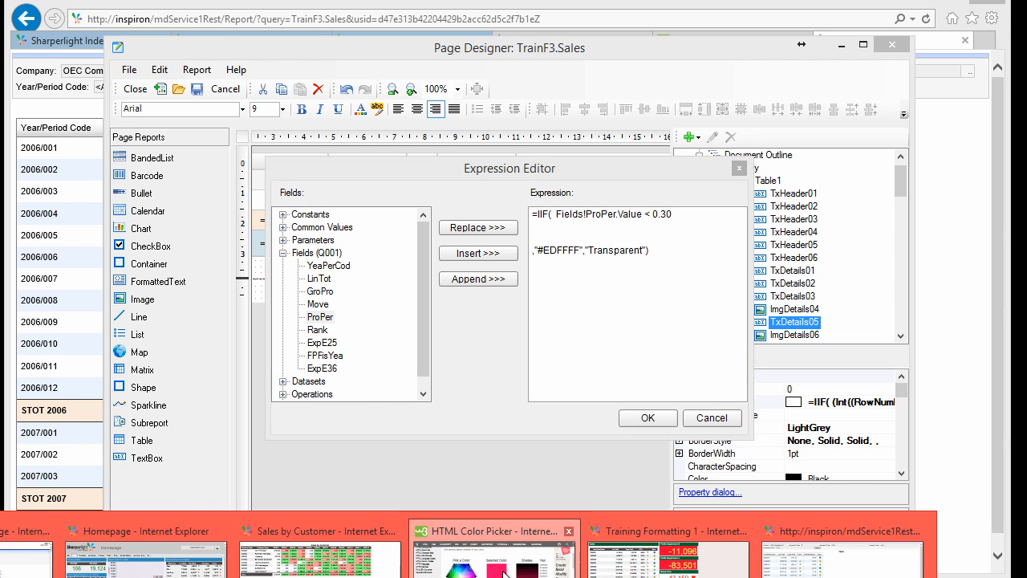
Step: Copy the #E65C8A hex code from the W3Schools HTML Color Picker page
click(481, 554)
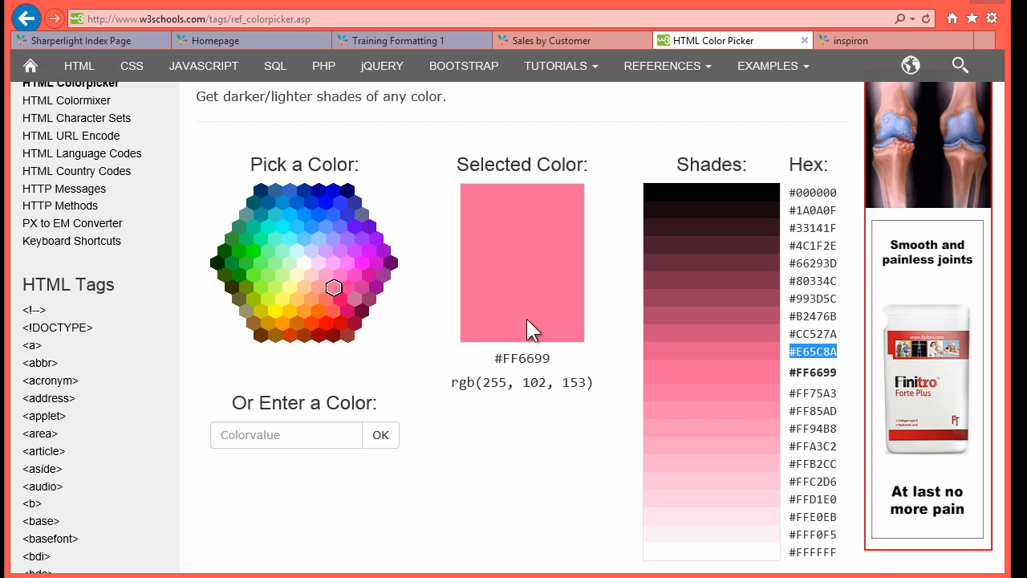
right_click(822, 351)
click(854, 377)
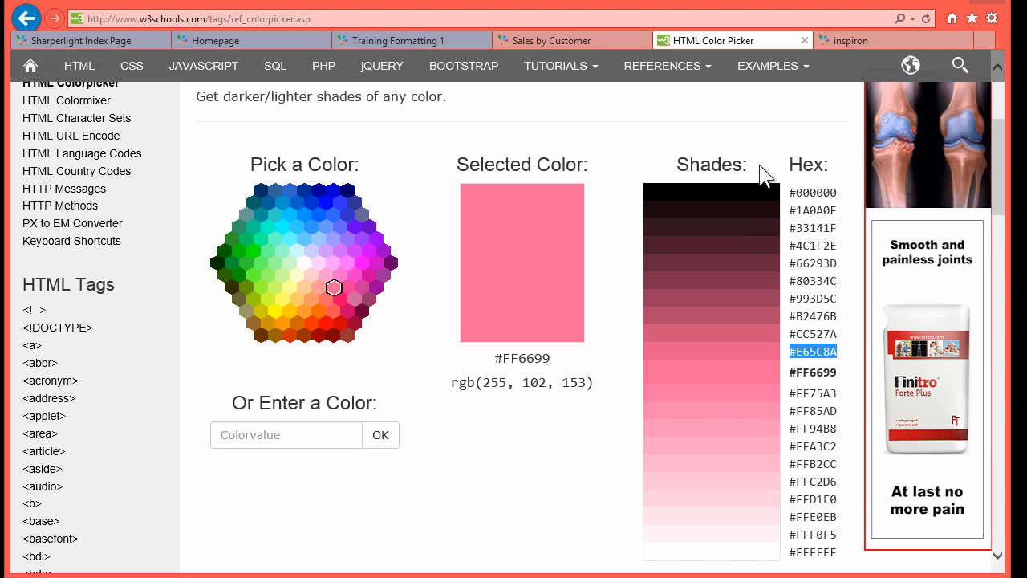
click(949, 8)
Step: Change the under-30% Profit Percentage shading to #E65C8A and preview the 2012/001 row
click(564, 250)
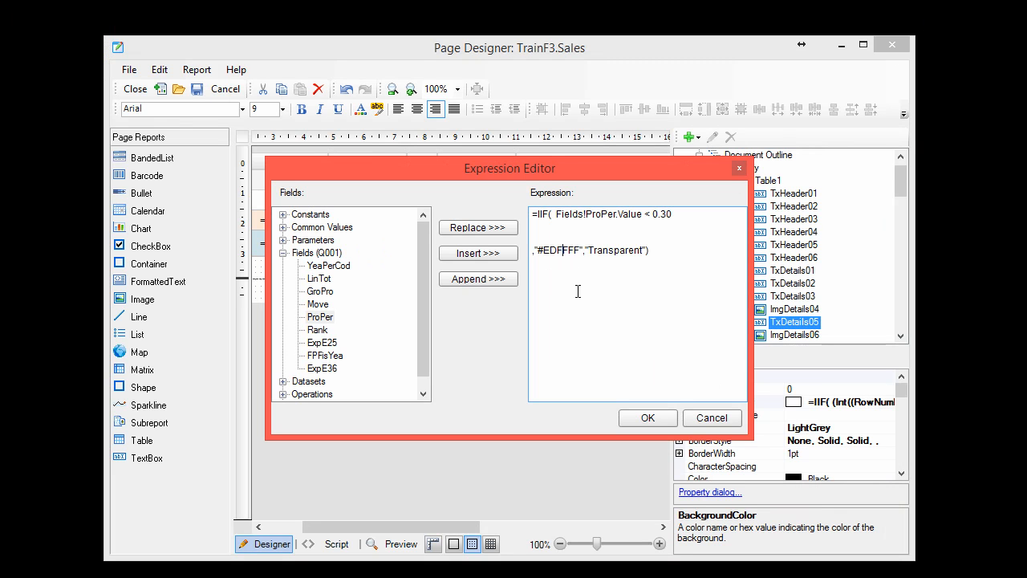
key(shift+Right)
key(shift+Right)
key(shift+Right)
key(shift+Right)
key(shift+Right)
key(shift+Right)
key(shift+Right)
key(ctrl+v)
click(648, 419)
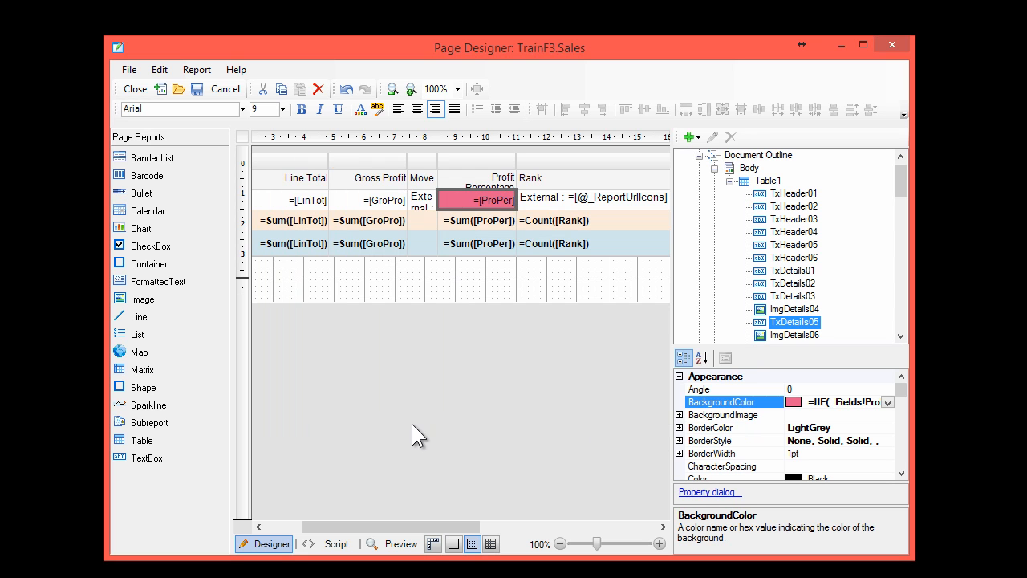
click(397, 544)
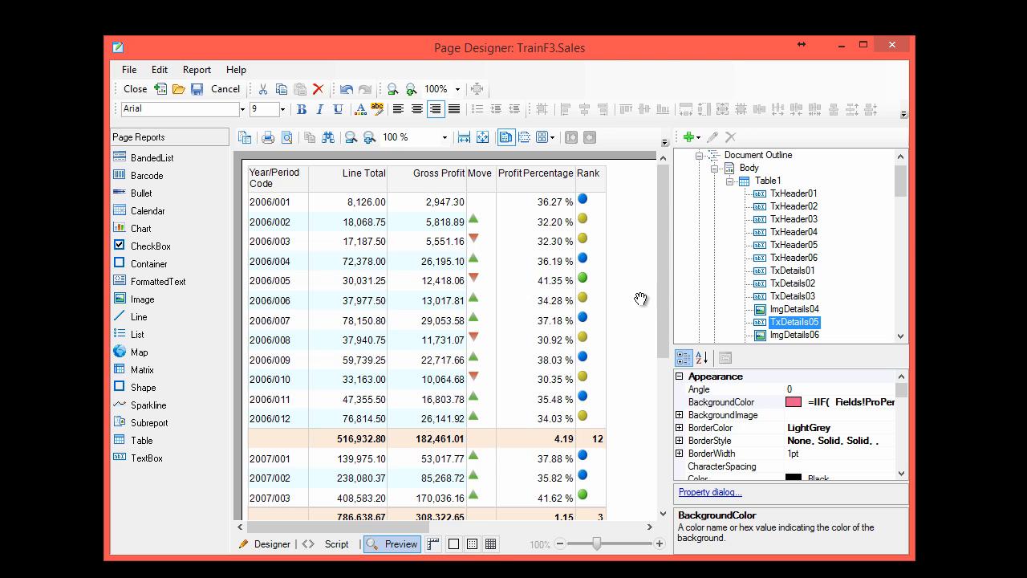
drag(663, 298, 663, 385)
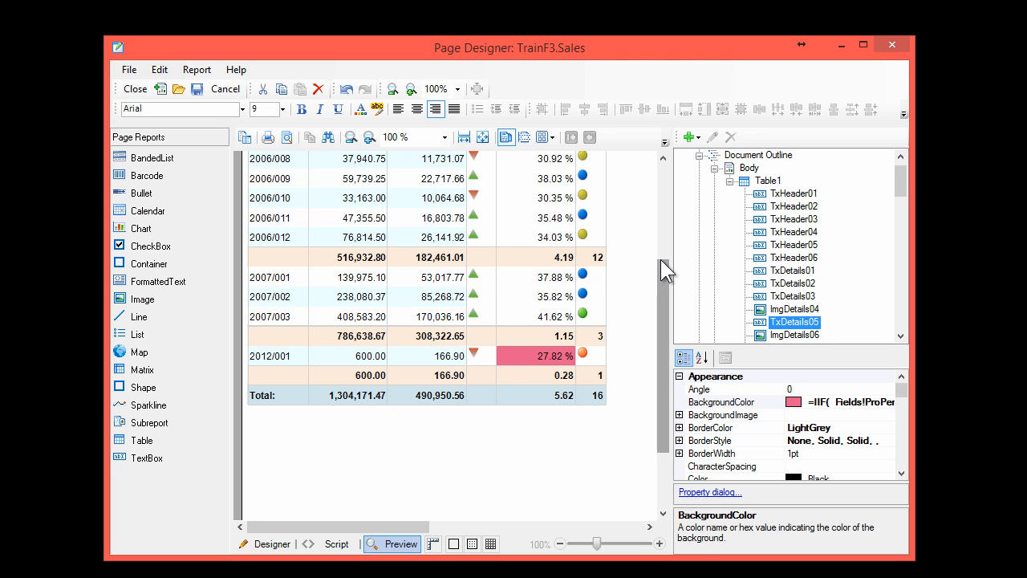
drag(661, 260, 654, 162)
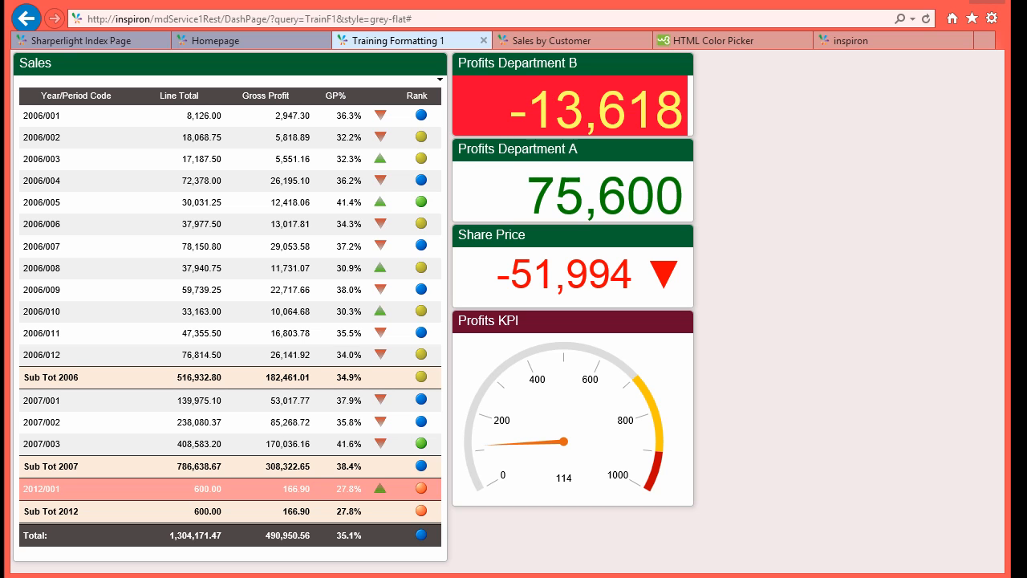
Step: Create a new published query coded KPI1 in group TrainF3 and open it in Query Builder
key(alt+Tab)
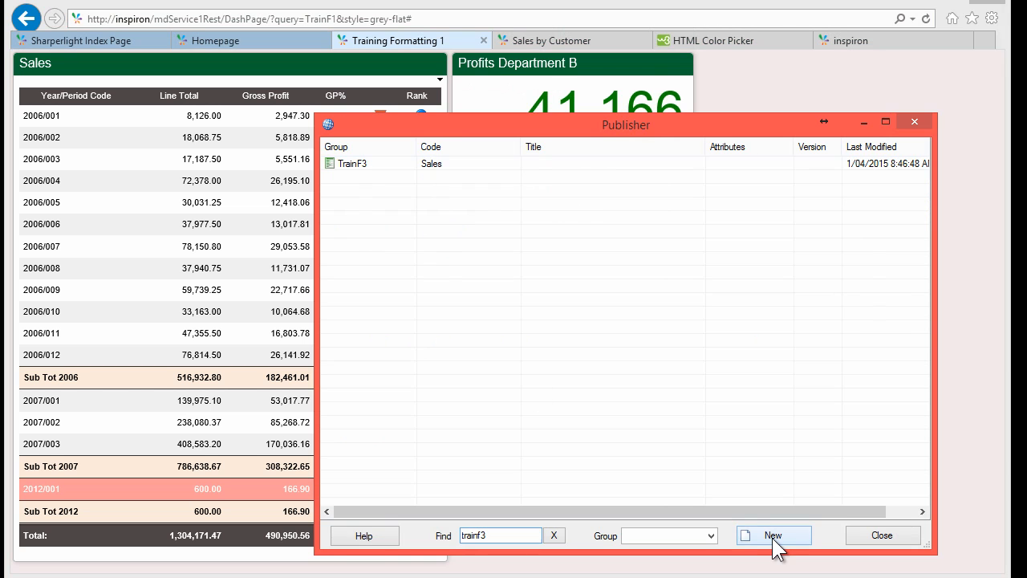
click(774, 539)
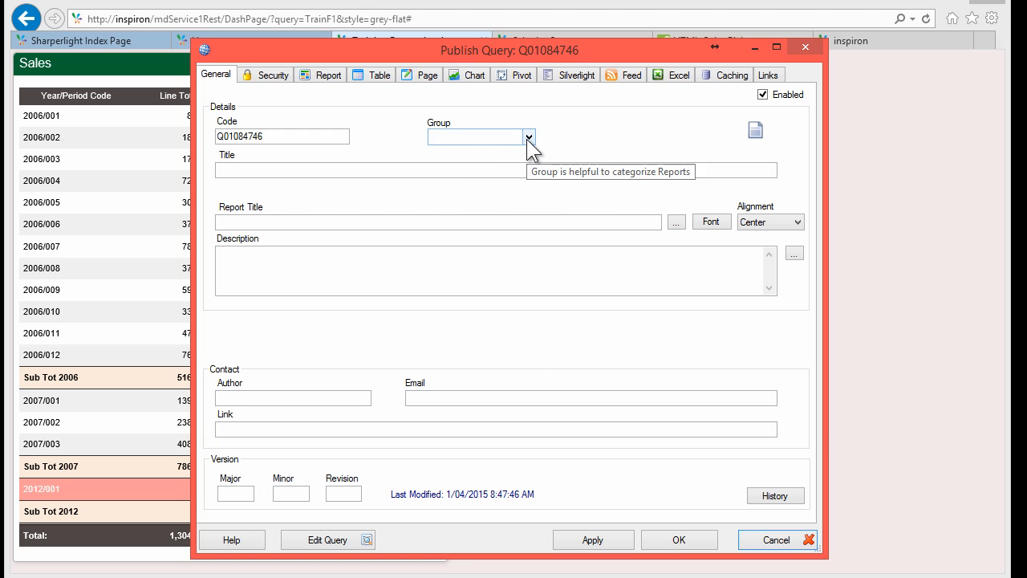
click(528, 137)
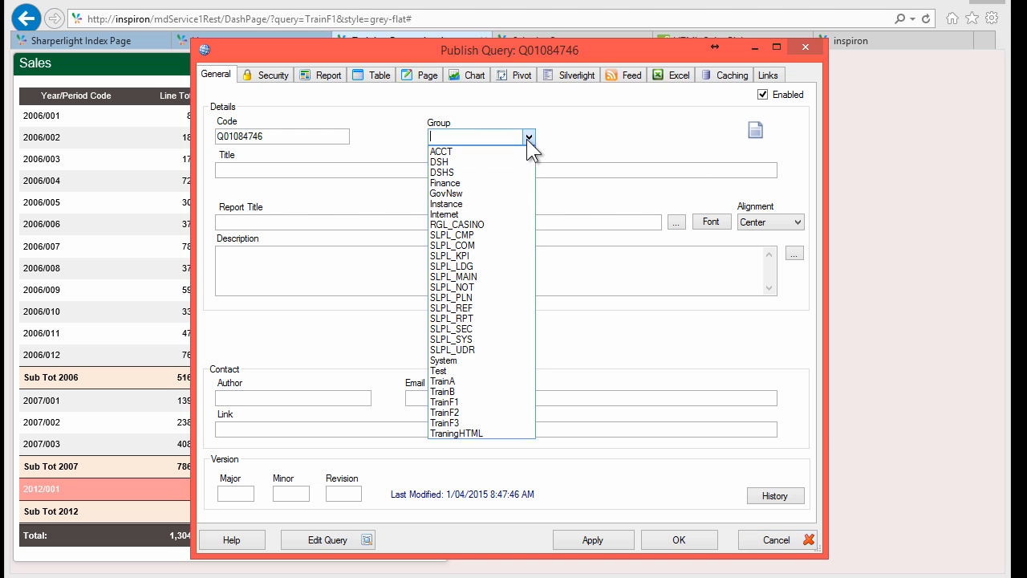
click(463, 423)
click(261, 137)
drag(262, 137, 184, 147)
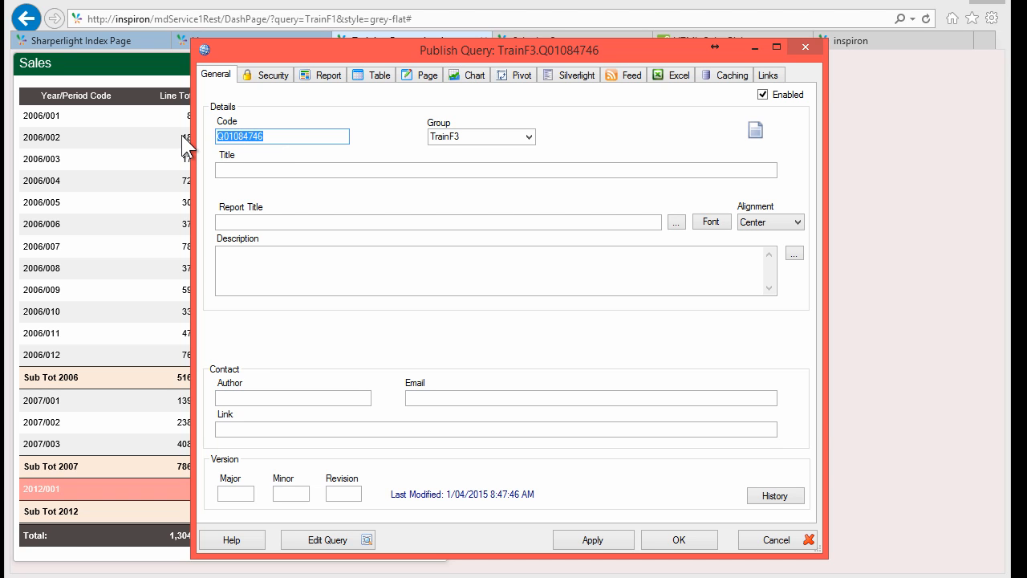
text(KPI)
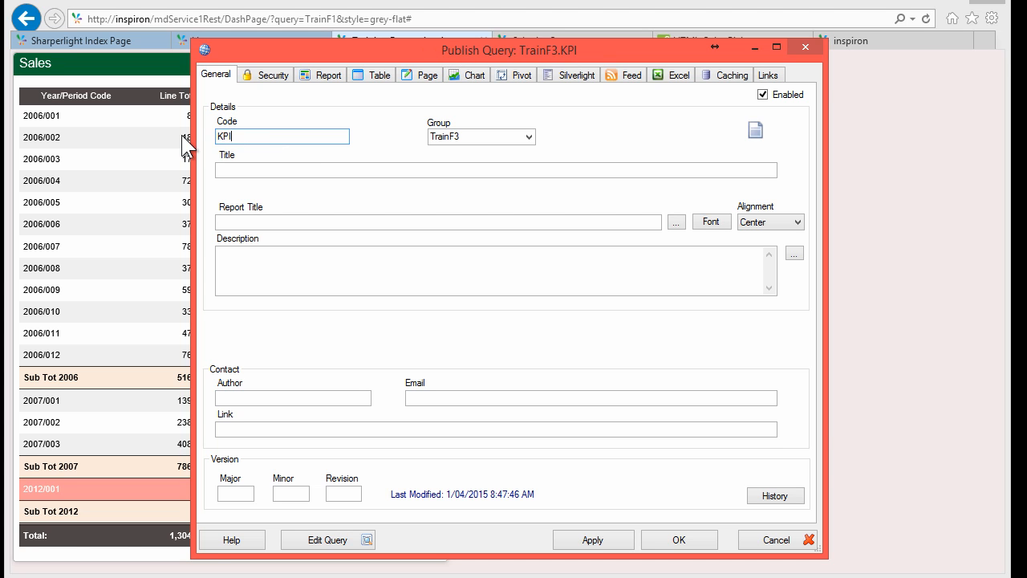
text(1)
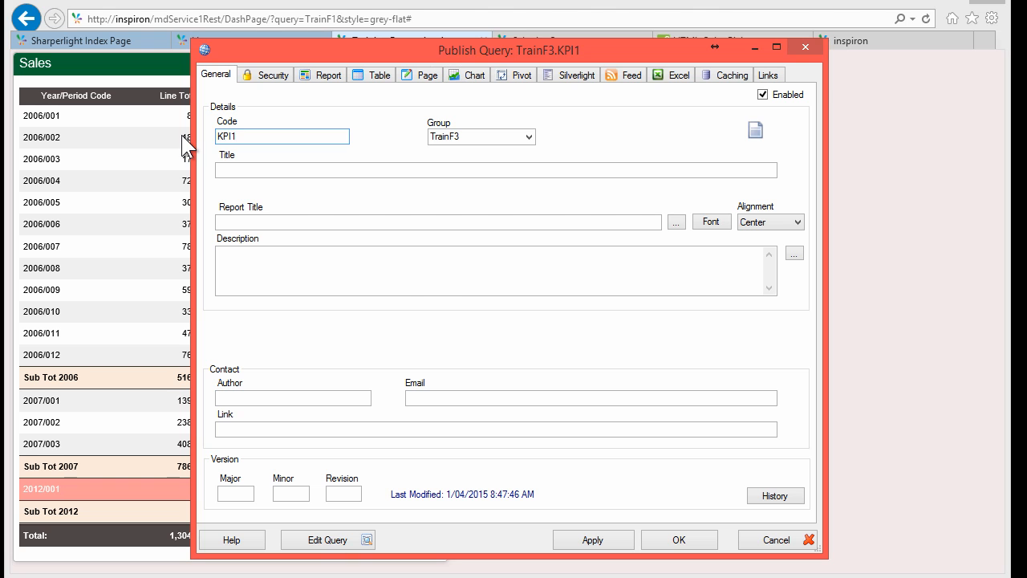
click(345, 541)
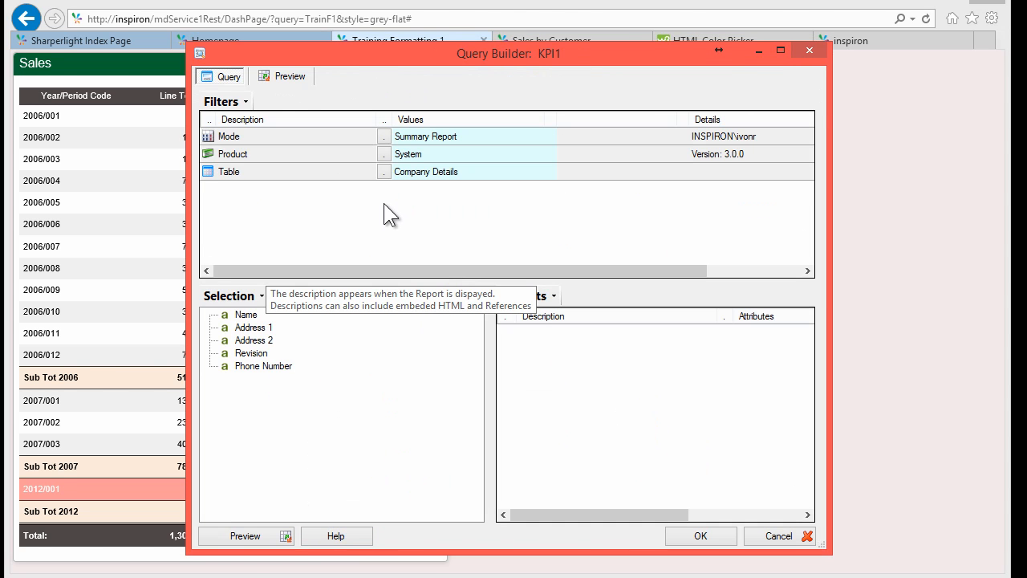
Step: Check the Product filter list without changes, then add Company Details Name as an output
click(409, 138)
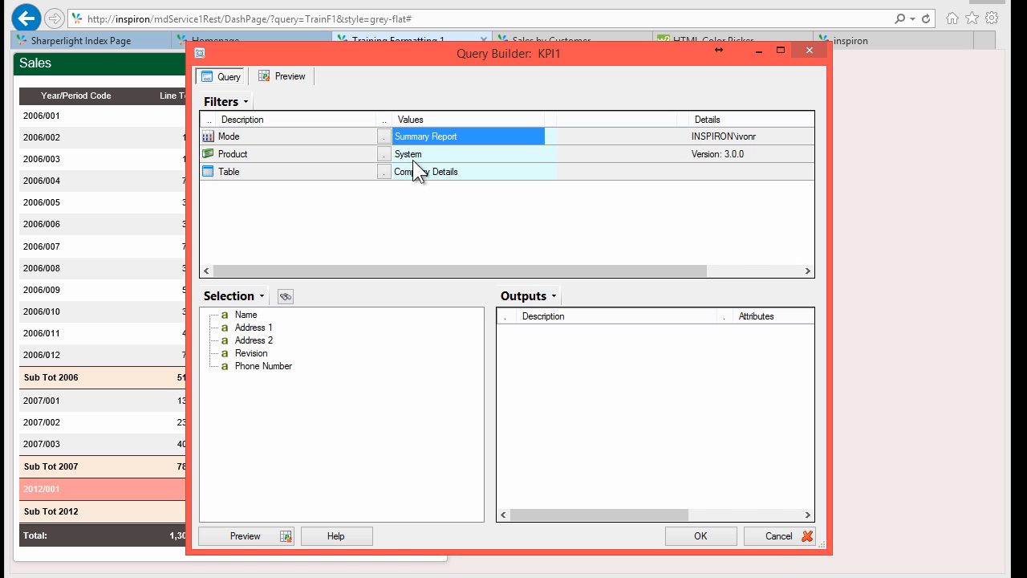
click(384, 153)
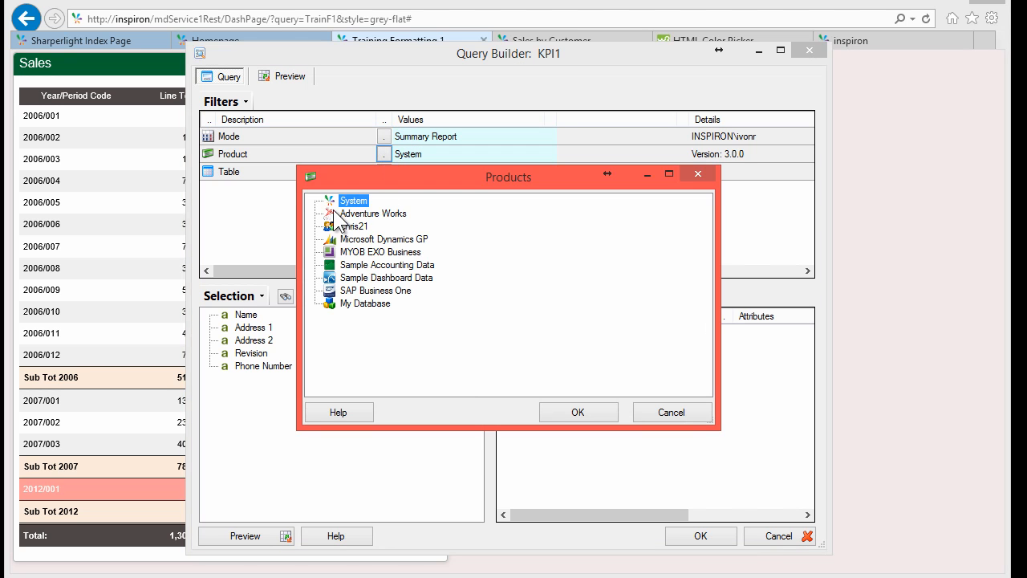
click(671, 412)
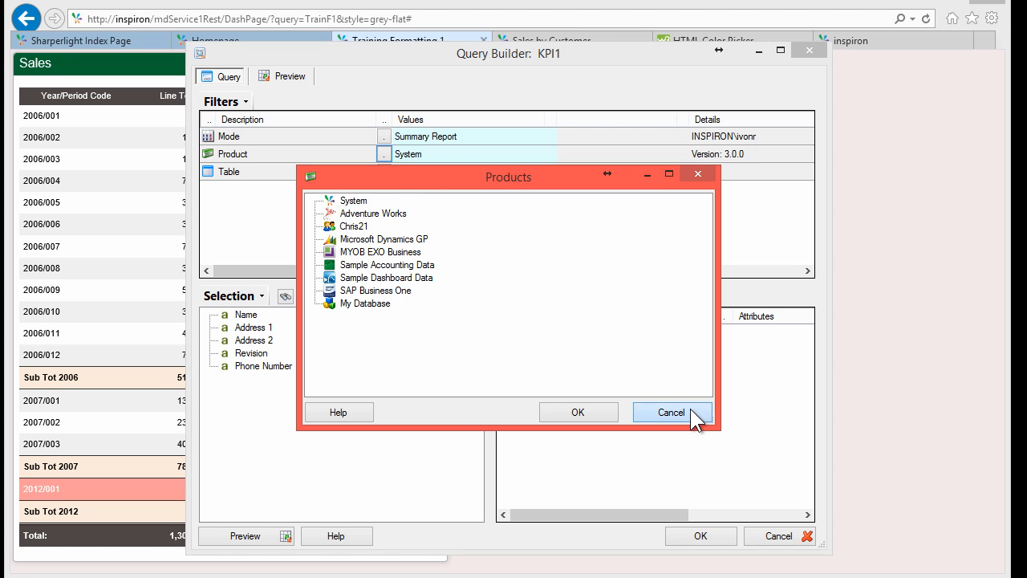
double_click(241, 314)
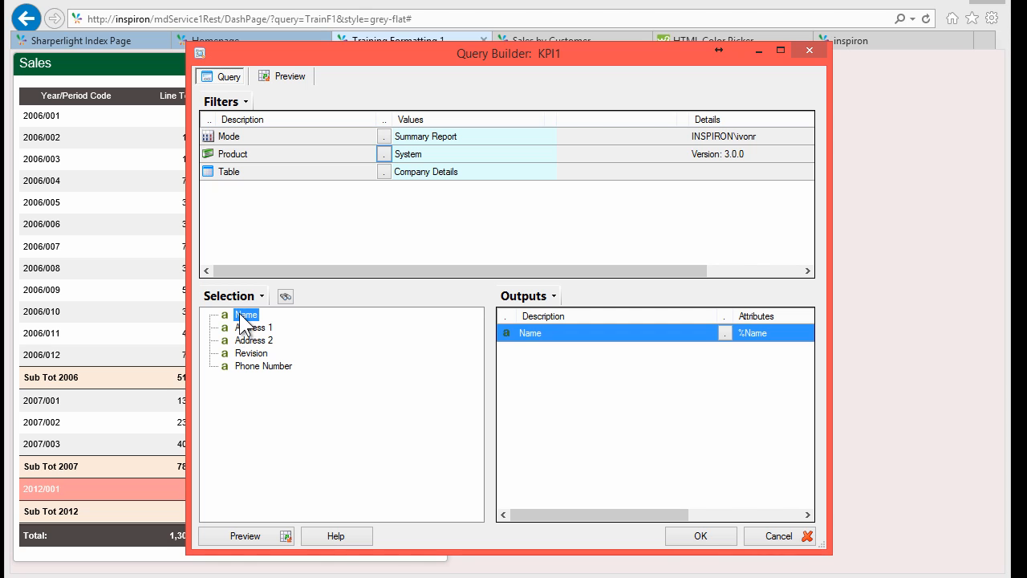
right_click(522, 345)
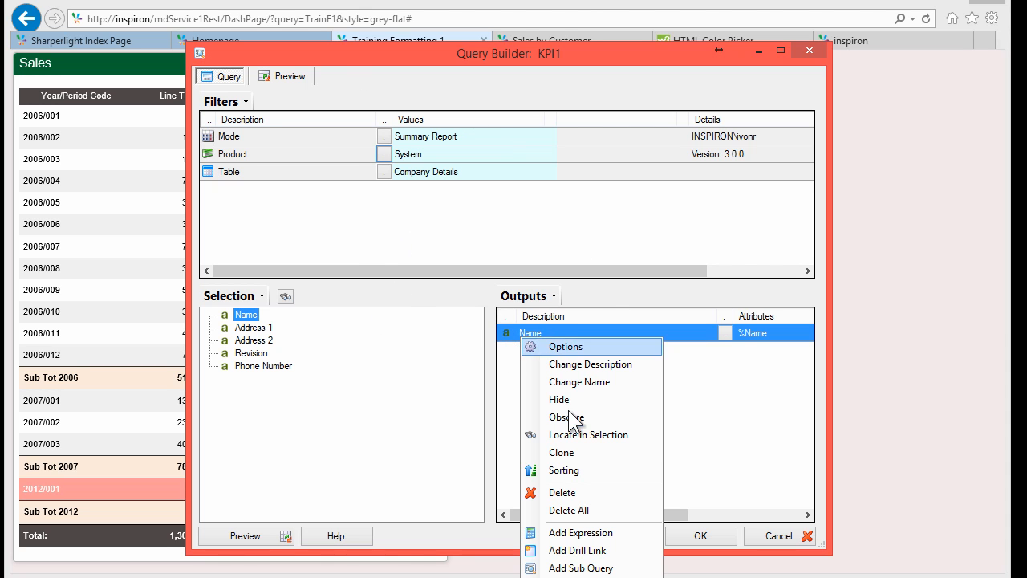
Step: Add a calculated expression output using the Random function with -100000
click(581, 532)
click(298, 178)
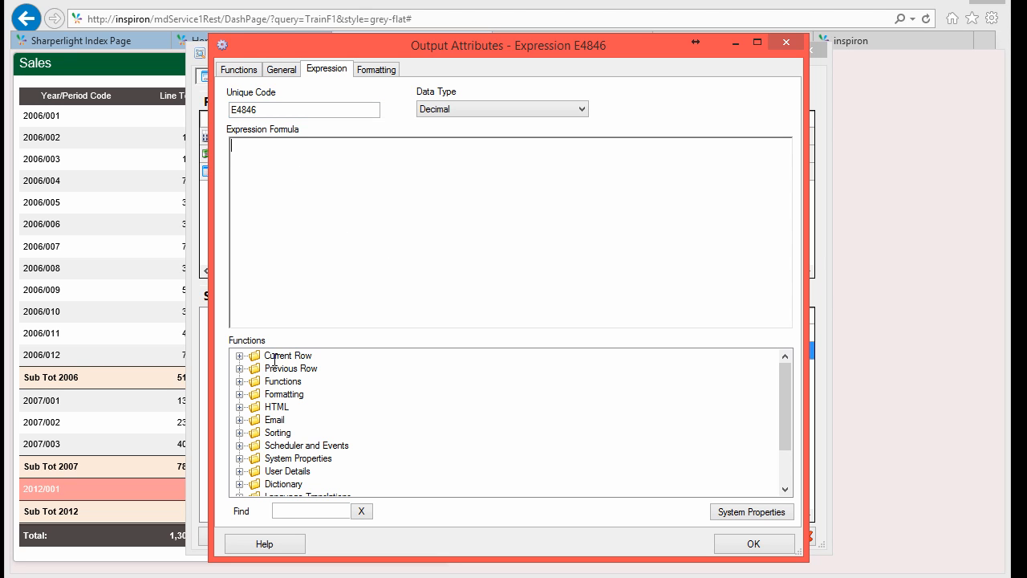
click(294, 504)
text(rando)
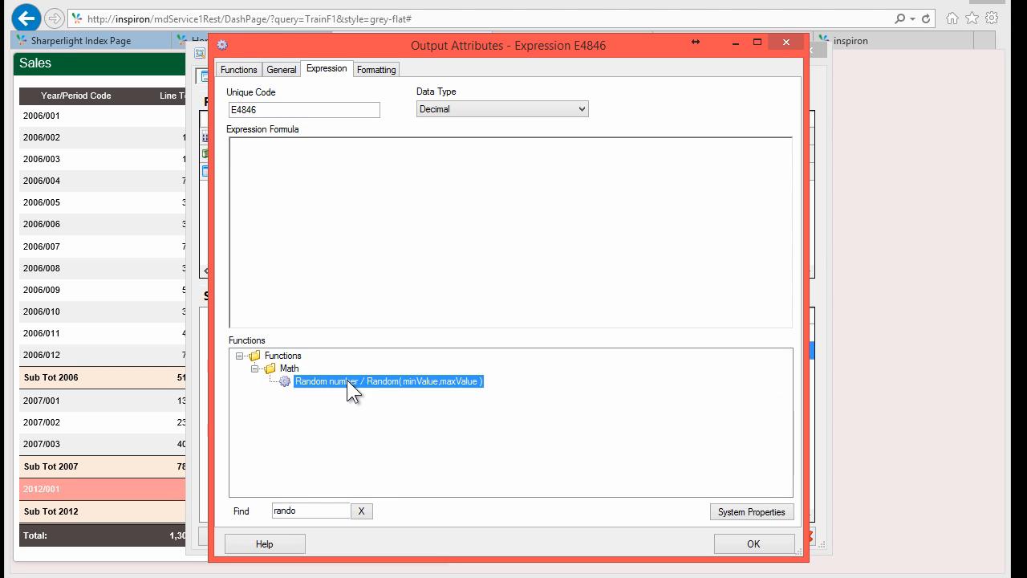
double_click(347, 380)
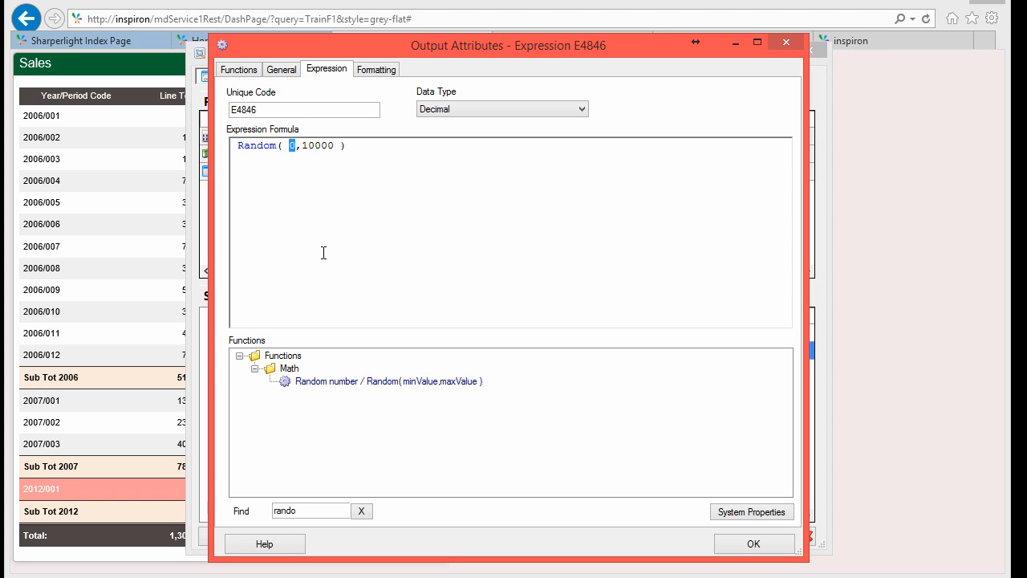
text(-100000)
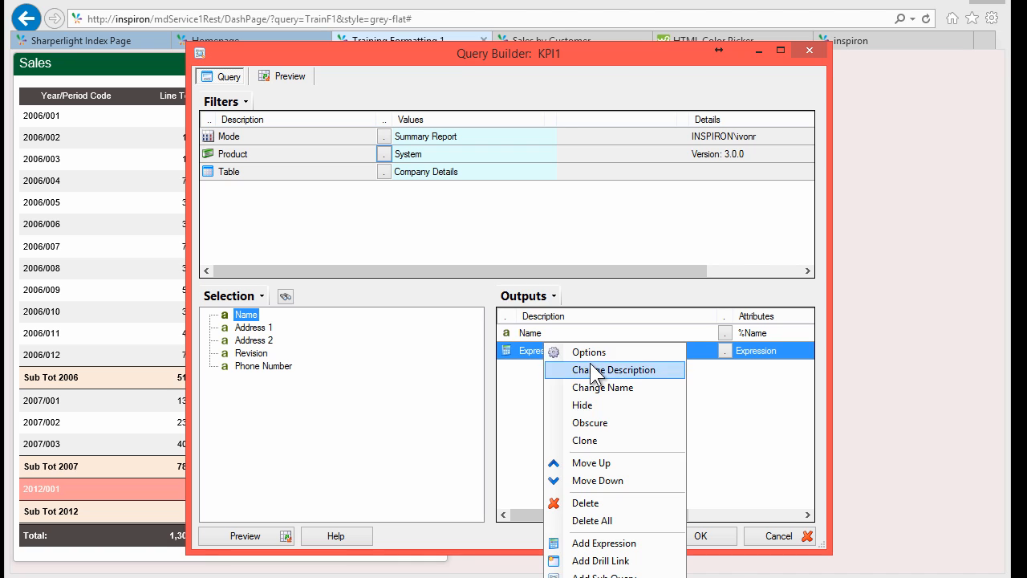
Step: Rename the expression output to 'KPI Value' and preview its 95,334.00 result
click(589, 365)
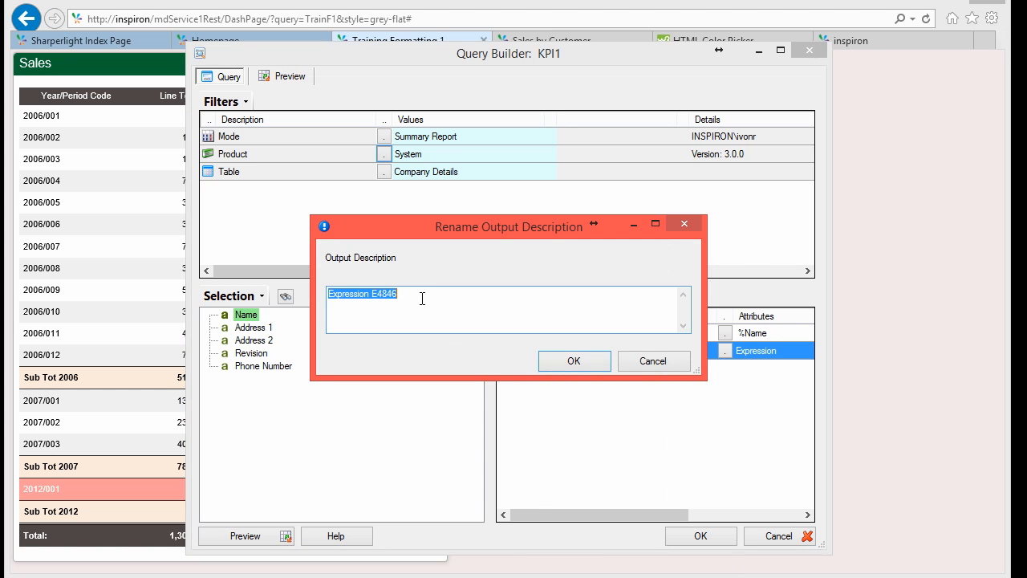
text(KPI)
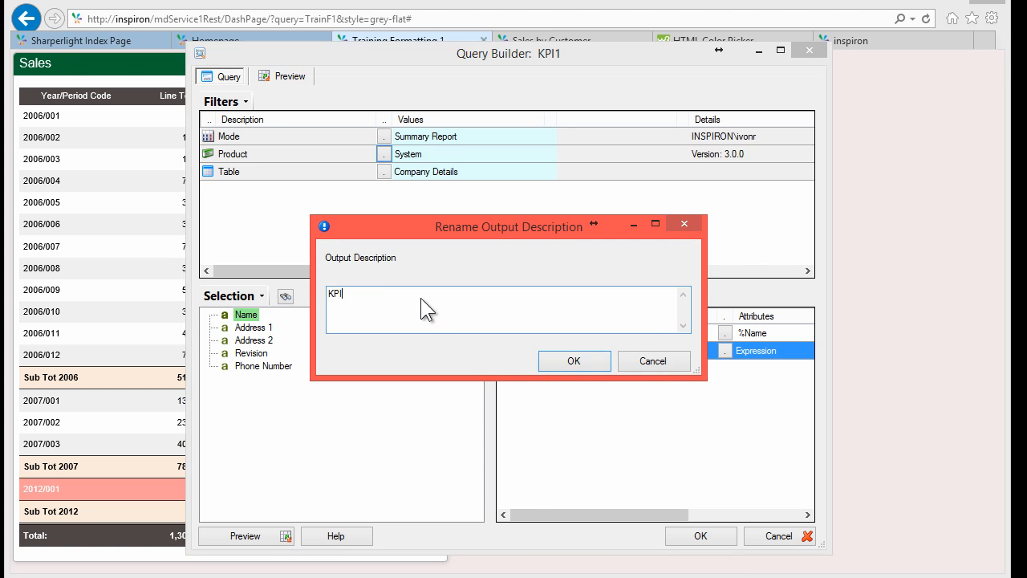
text( Value)
key(Return)
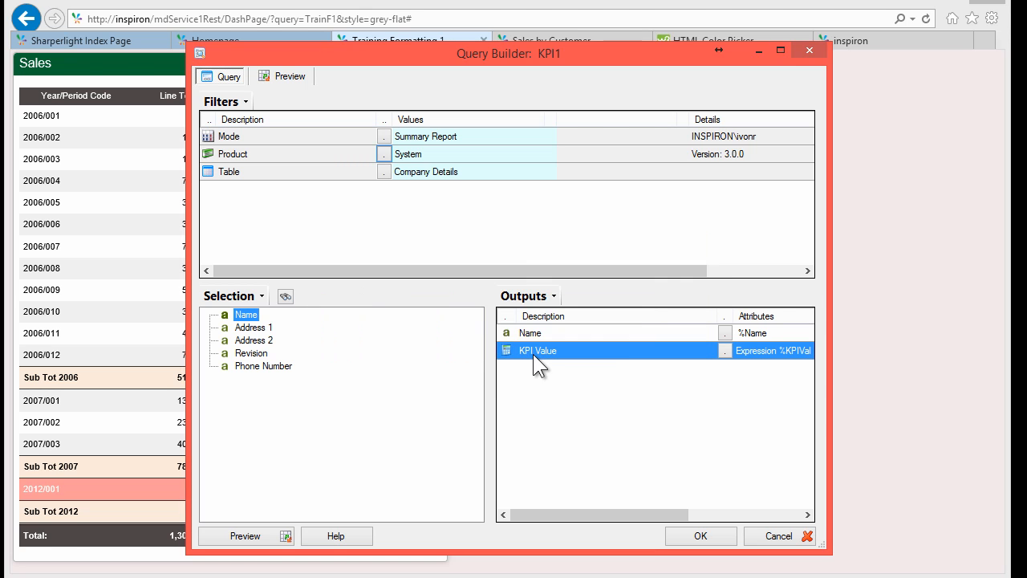
click(261, 532)
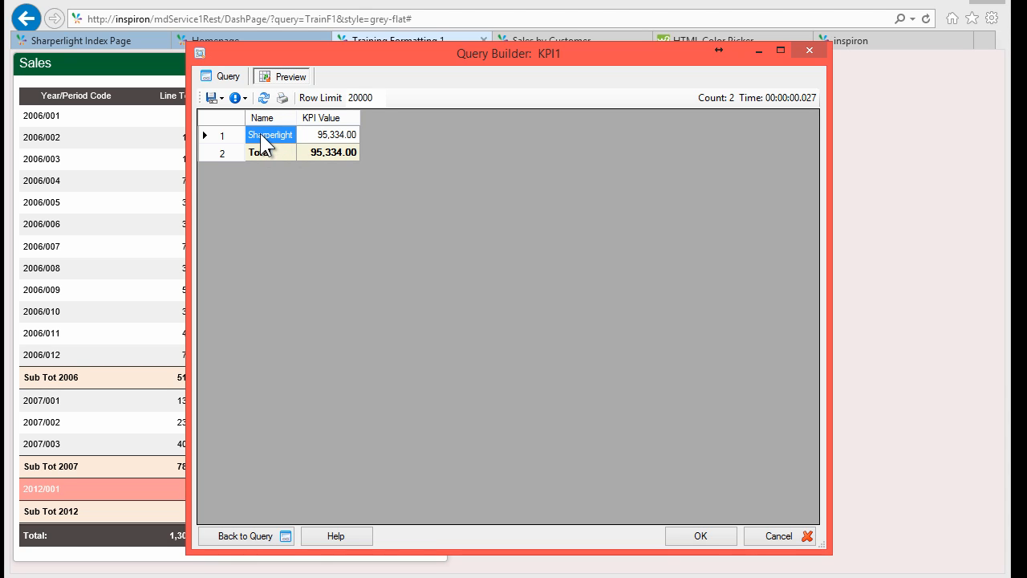
click(319, 136)
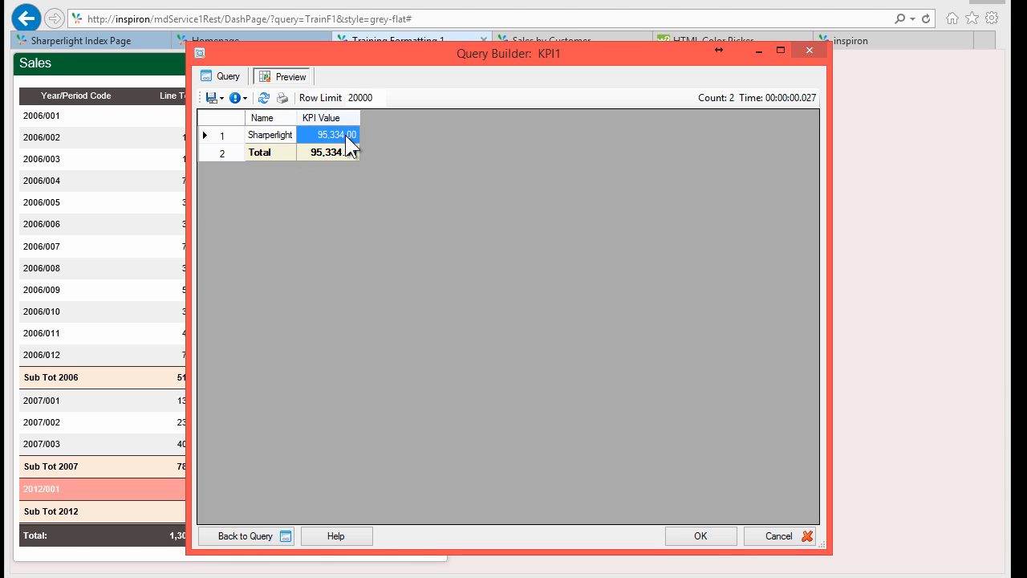
Step: Back in the query design, hide the Name output
click(226, 73)
right_click(546, 333)
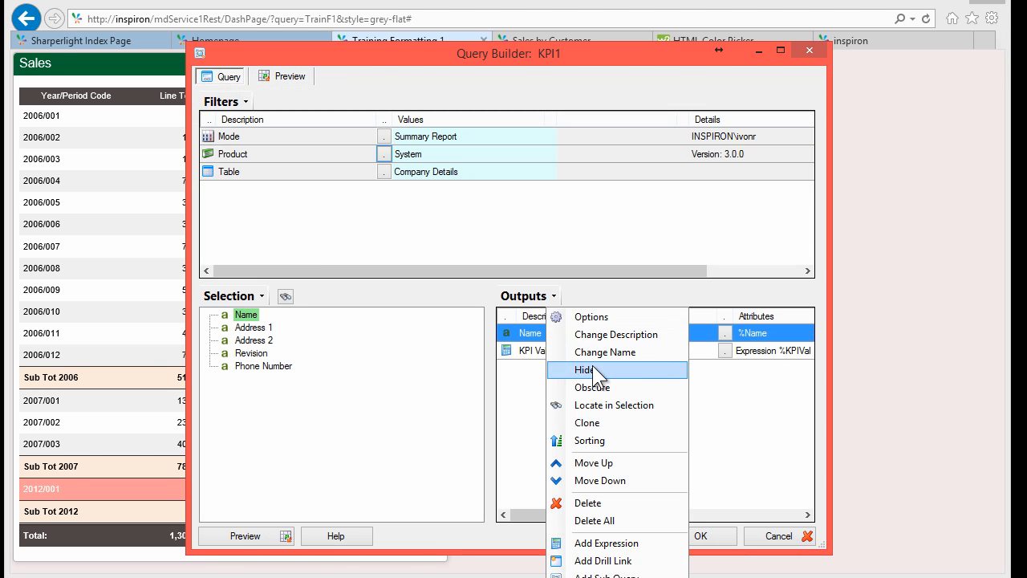
click(593, 368)
Step: Insert the Conditional Row Back and Fore Color template into the KPI Value expression
click(526, 351)
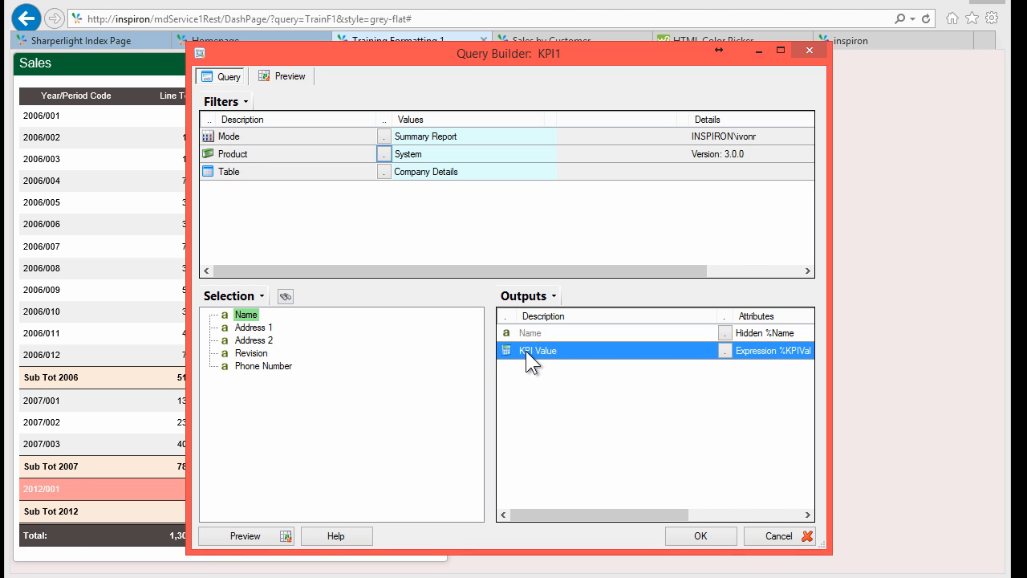
right_click(549, 350)
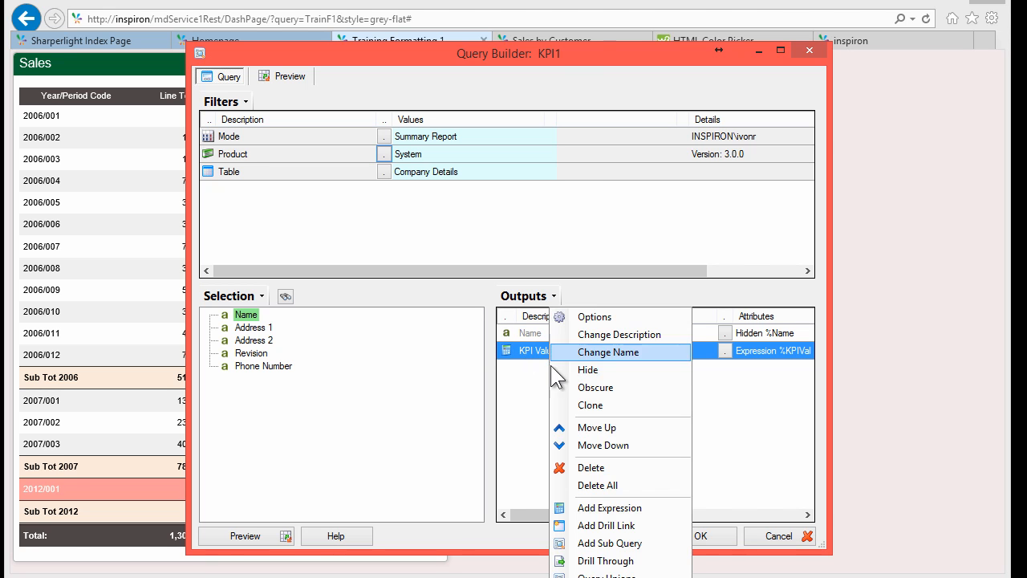
click(594, 389)
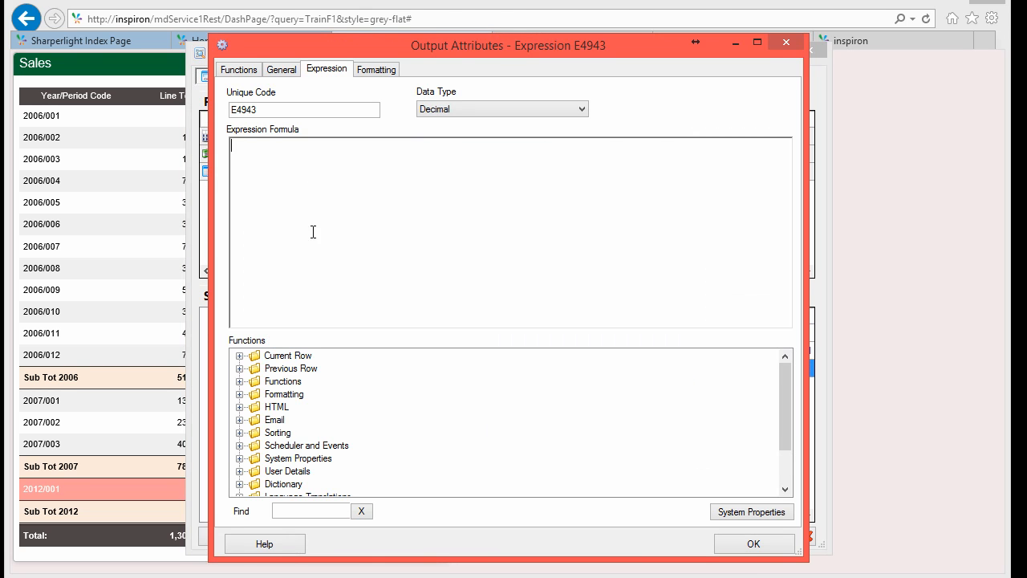
click(239, 394)
click(313, 409)
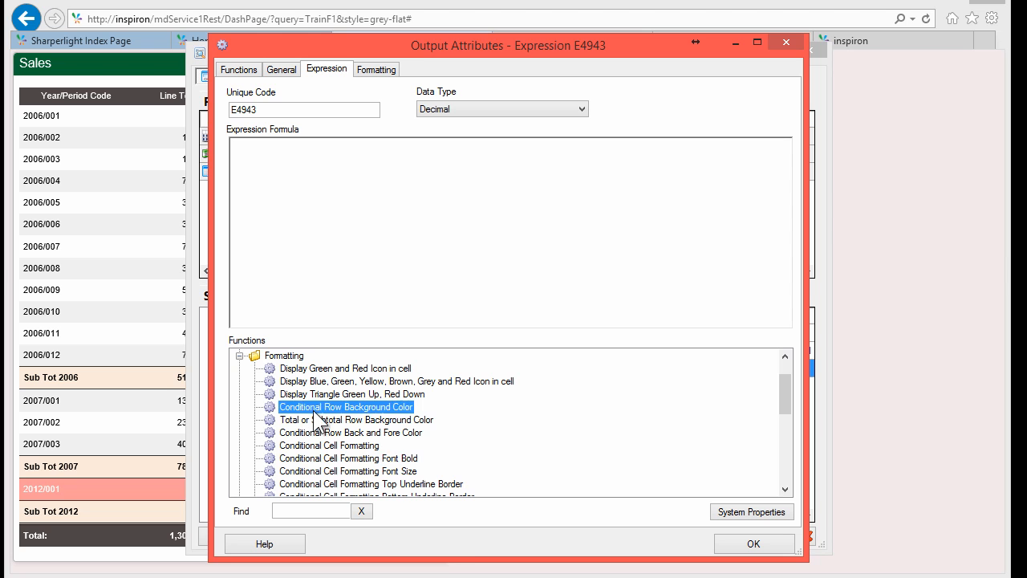
key(Down)
key(Down)
key(Down)
key(Down)
click(322, 432)
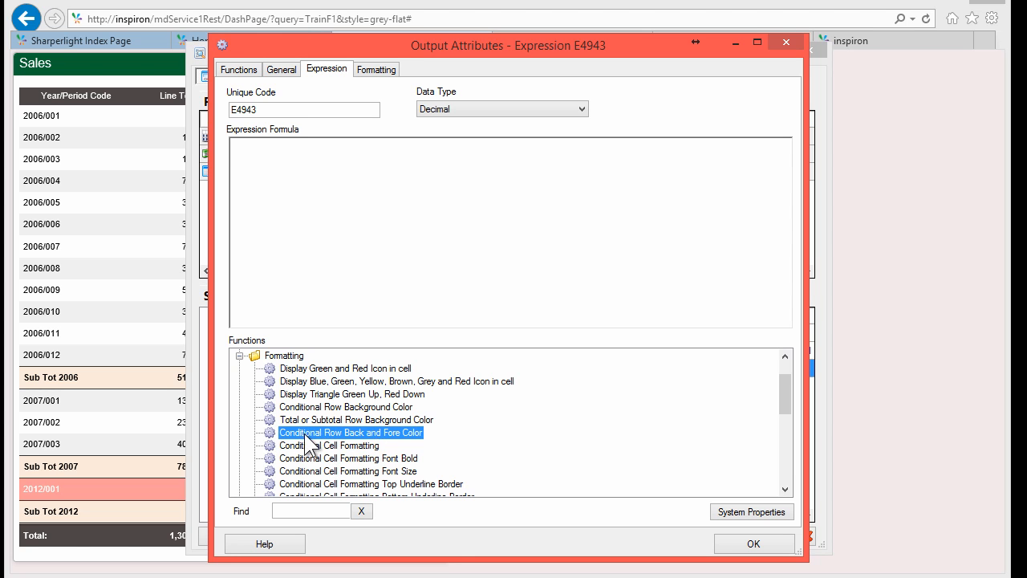
double_click(400, 435)
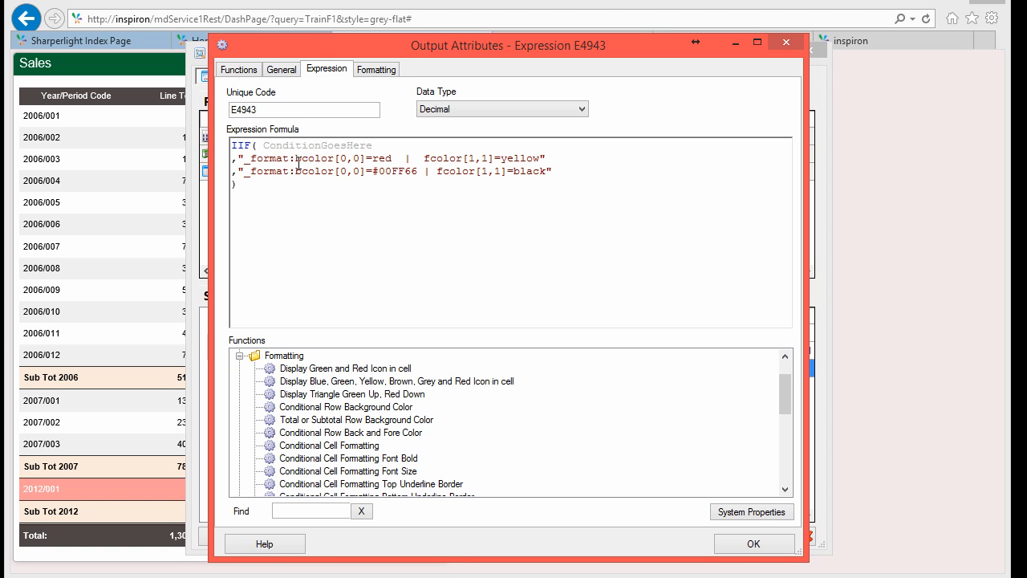
Step: Review the template's red background and yellow font colour settings
drag(296, 158, 324, 158)
click(406, 158)
drag(403, 158, 411, 158)
double_click(441, 158)
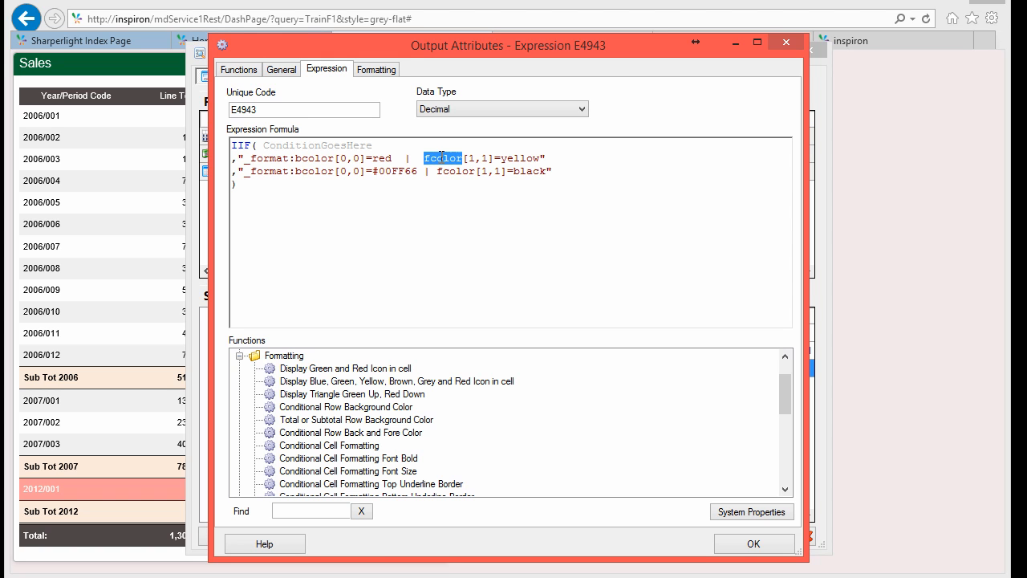
click(543, 158)
double_click(440, 158)
Step: Replace the condition placeholder with the KPI Value field followed by <0
double_click(328, 147)
key(Delete)
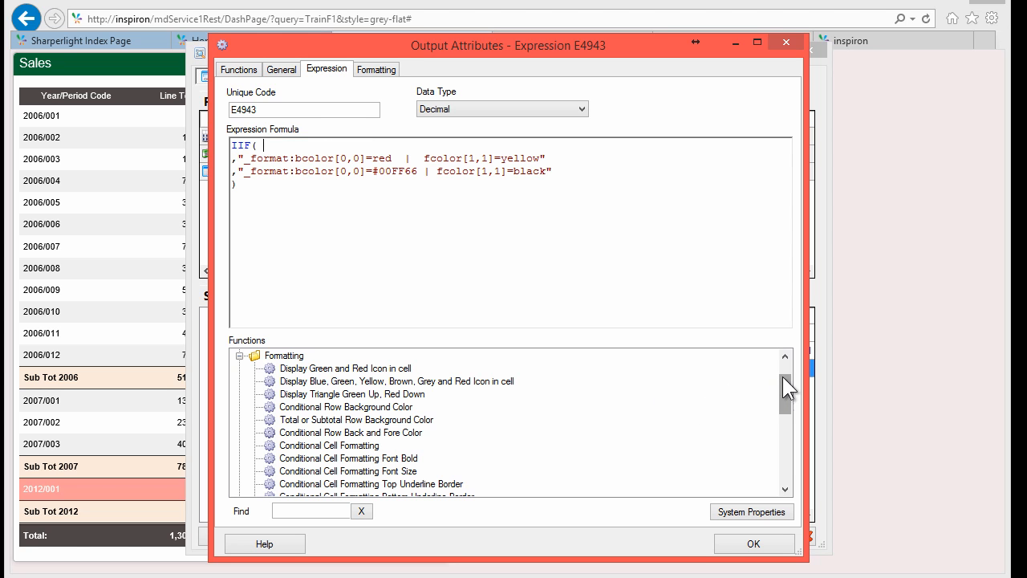
scroll(782, 376, up, 1)
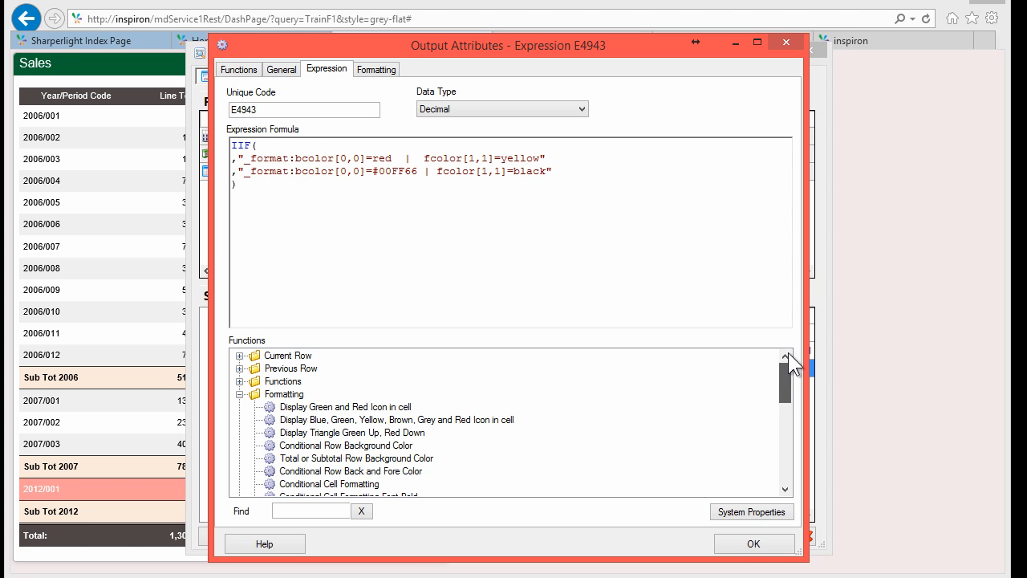
click(240, 356)
click(315, 380)
double_click(316, 380)
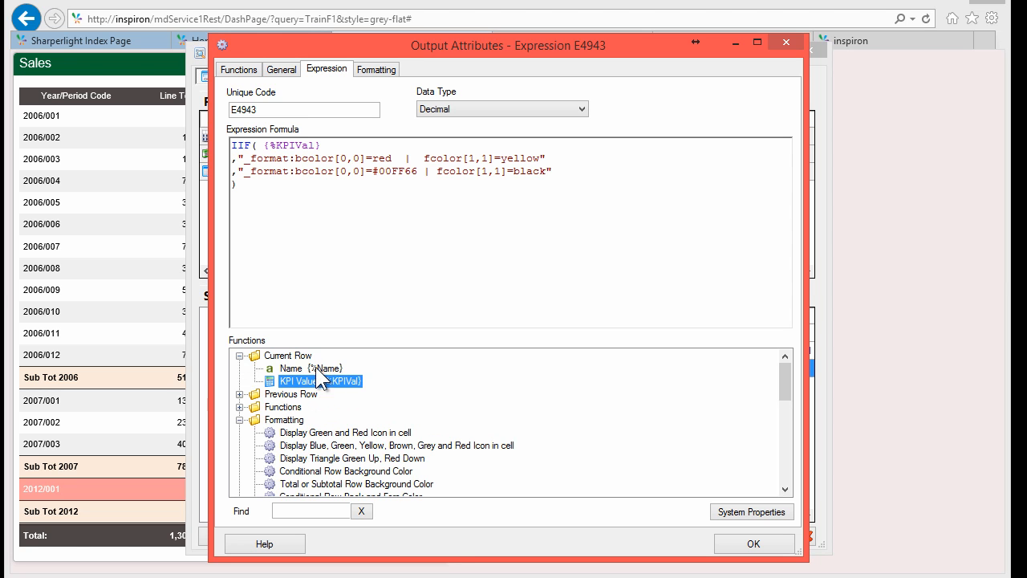
click(330, 148)
text(<0)
Step: Make the otherwise branch green text with no background, then accept the formula as Text
click(313, 158)
drag(419, 170, 373, 171)
text(green)
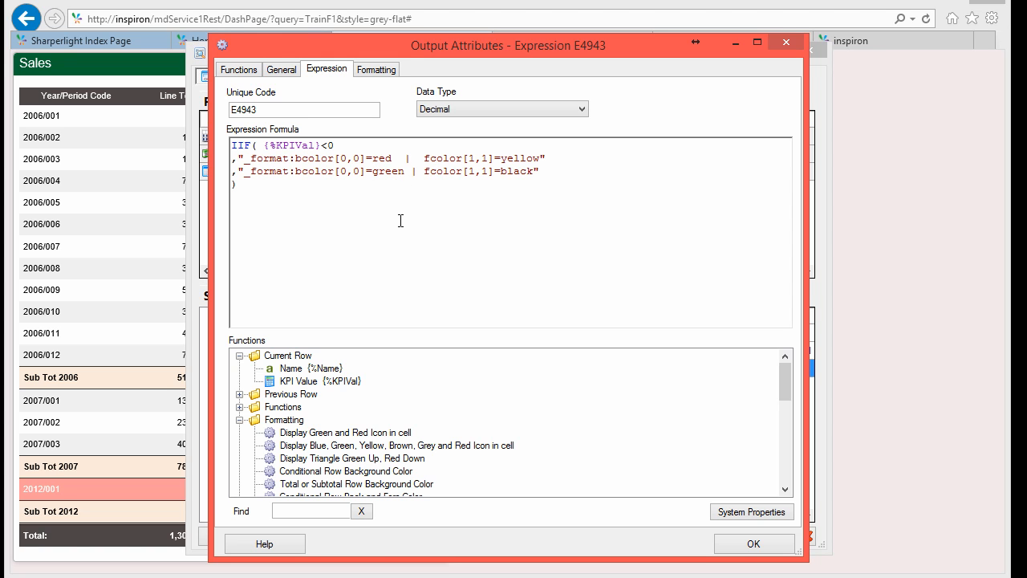
key(shift+Left)
key(shift+Left)
key(shift+Left)
key(shift+Left)
key(shift+Left)
key(shift+Left)
key(shift+Left)
key(shift+Left)
key(shift+Left)
key(shift+Left)
key(shift+Left)
key(shift+Left)
key(shift+Left)
key(shift+Left)
key(shift+Left)
key(shift+Left)
key(shift+Left)
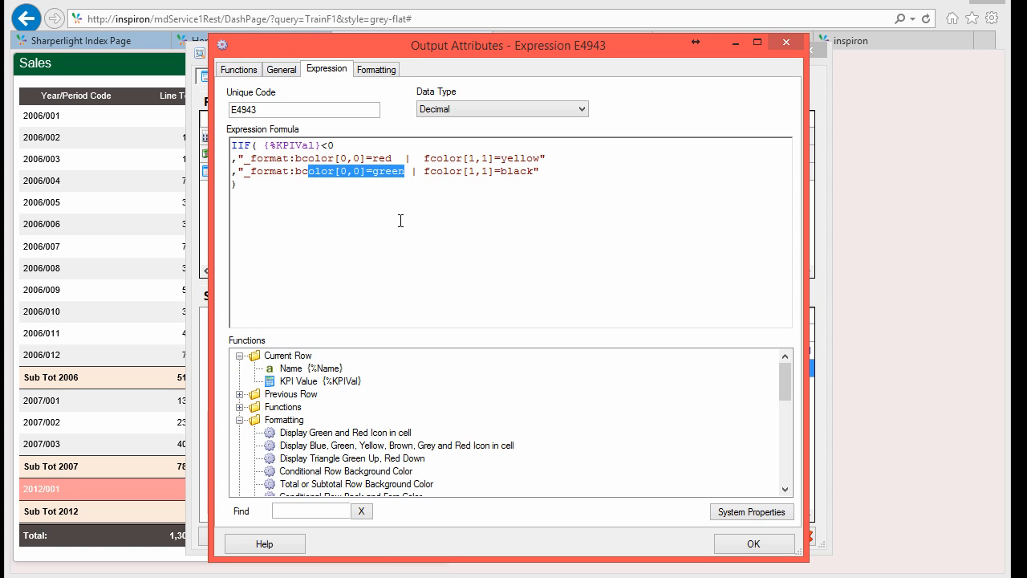
key(Delete)
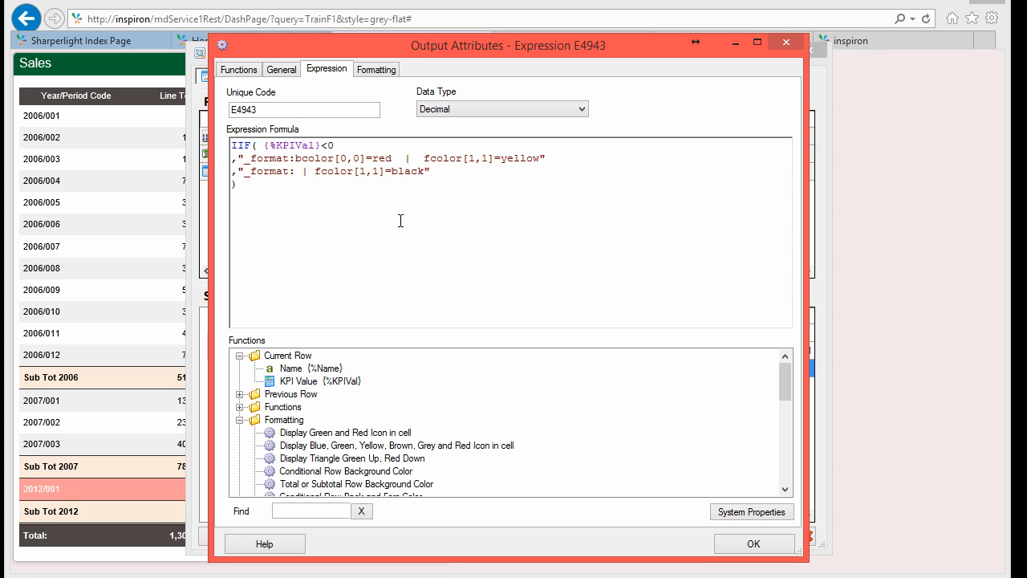
key(Delete)
key(Delete)
key(Right)
key(Right)
key(Right)
key(Right)
key(Right)
key(Right)
key(Right)
key(Right)
key(Right)
key(Right)
key(Right)
key(shift+Right)
key(shift+Right)
key(shift+Right)
key(shift+Right)
key(shift+Right)
text(green)
click(401, 221)
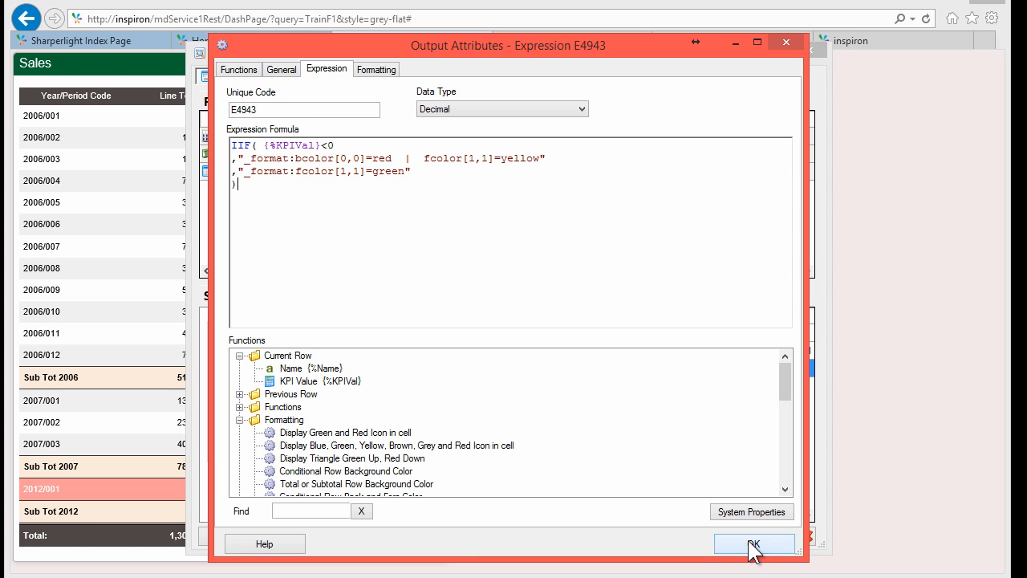
click(753, 546)
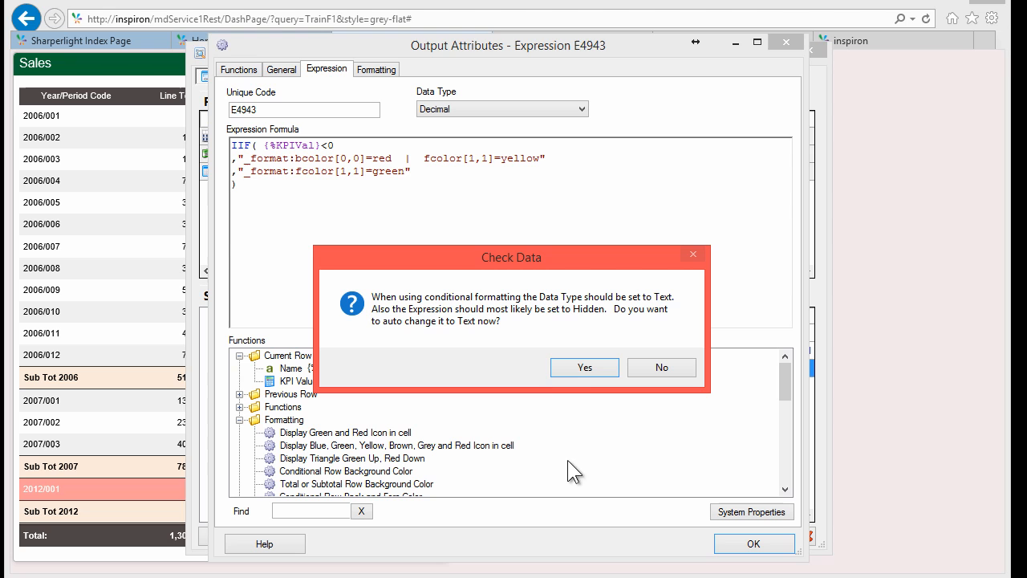
click(584, 367)
Step: Rerun the preview until a negative KPI value appears in red
key(Down)
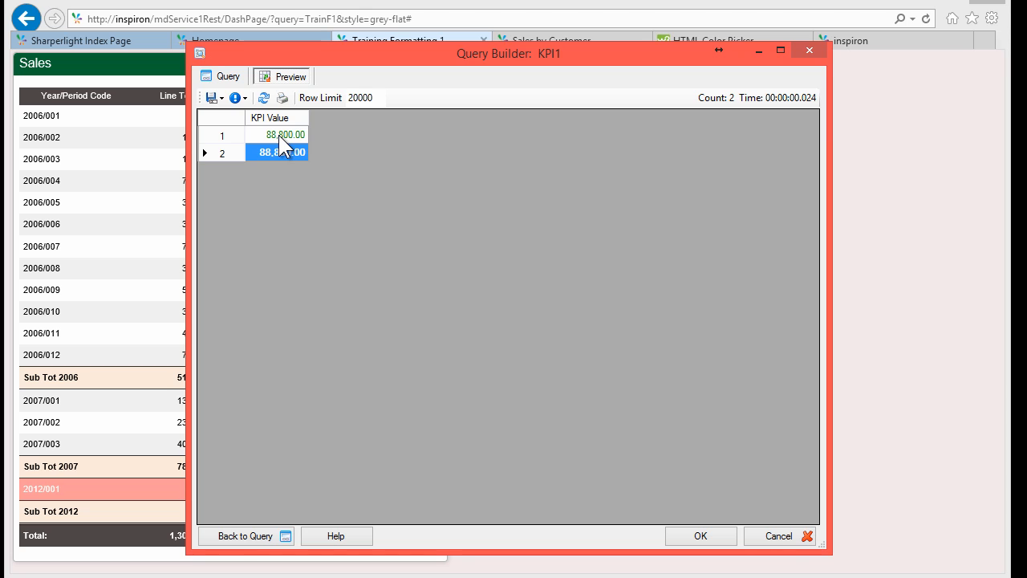
click(263, 98)
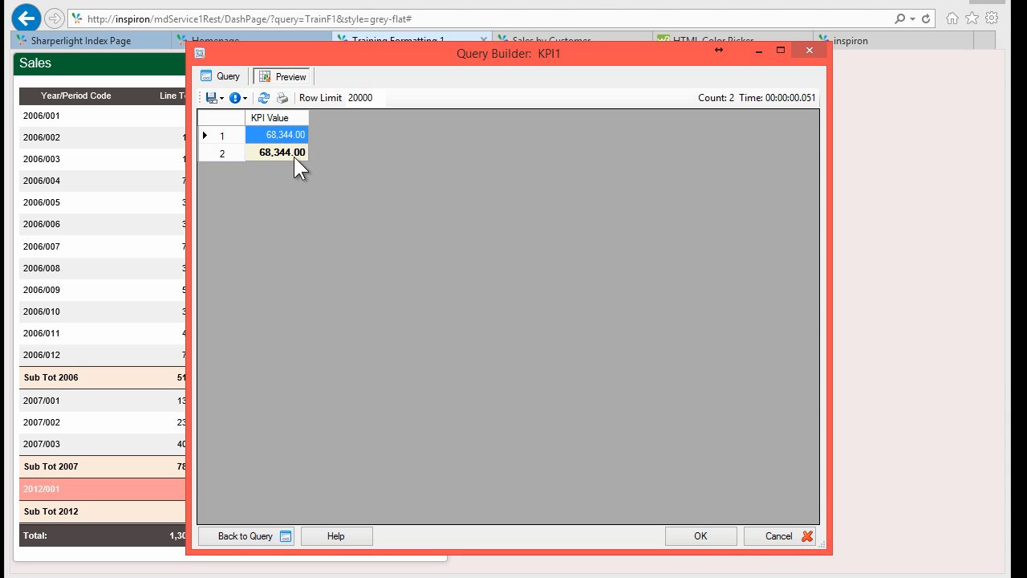
click(294, 157)
click(263, 97)
click(262, 97)
click(263, 97)
click(273, 153)
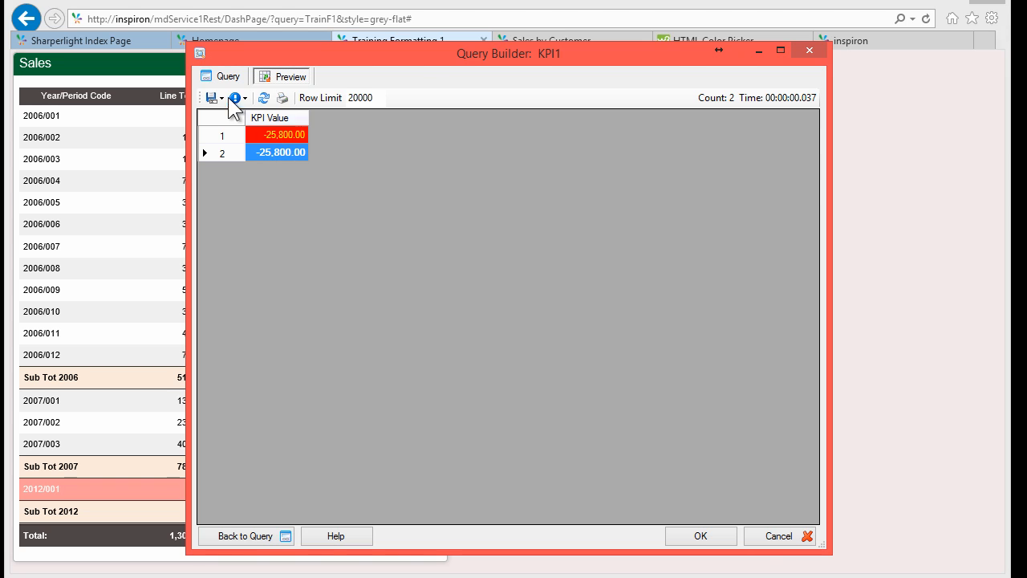
Step: Save and publish KPI1, then paste its report link into a new browser tab
click(699, 545)
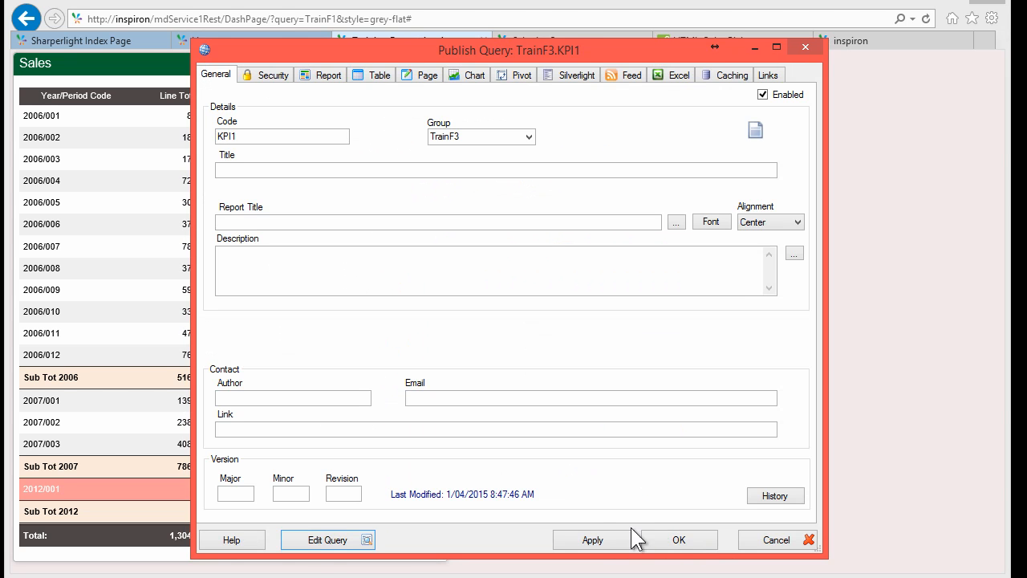
click(595, 539)
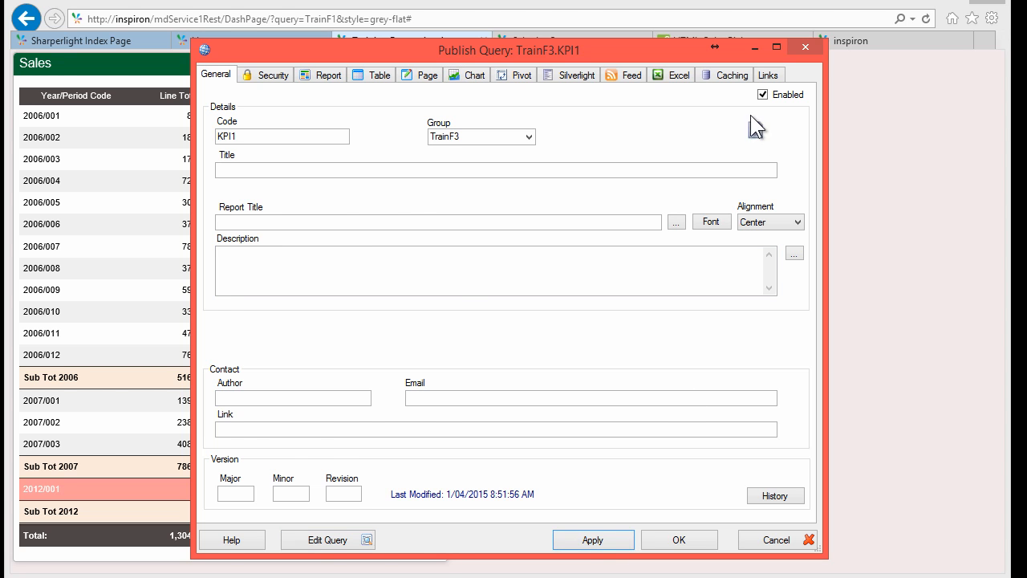
click(768, 75)
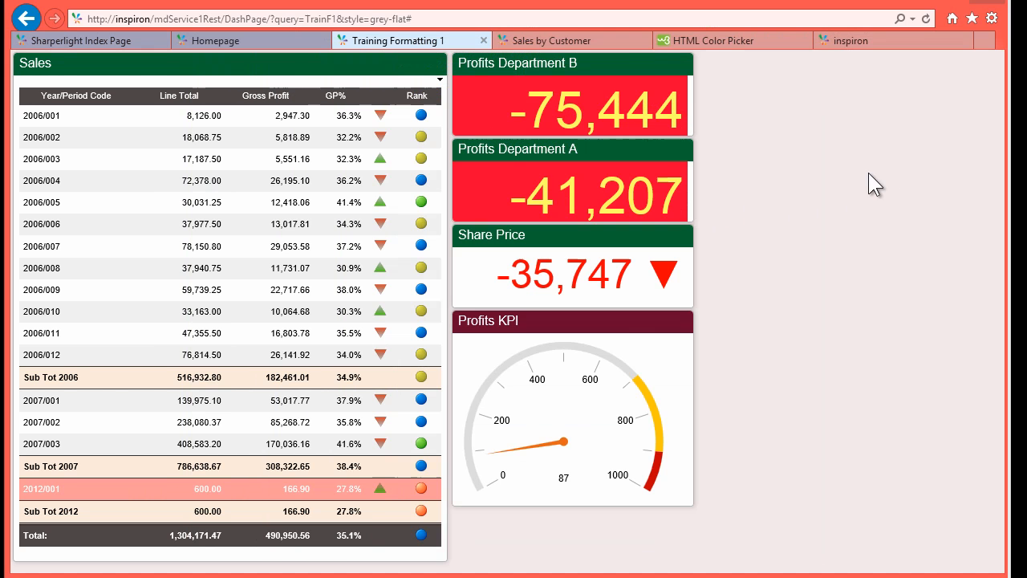
key(F5)
click(984, 41)
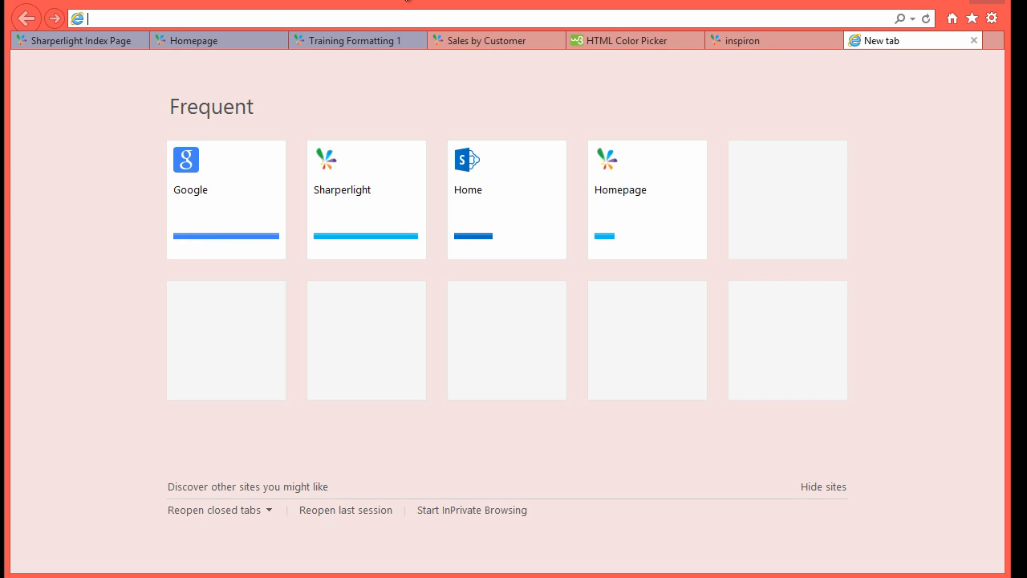
text(http://INSPIRON/mdService1Rest/Report/?query=TrainF3.KPI1)
Step: Load the KPI1 report, then remove padding and turn off header row, column borders and row selection
key(Return)
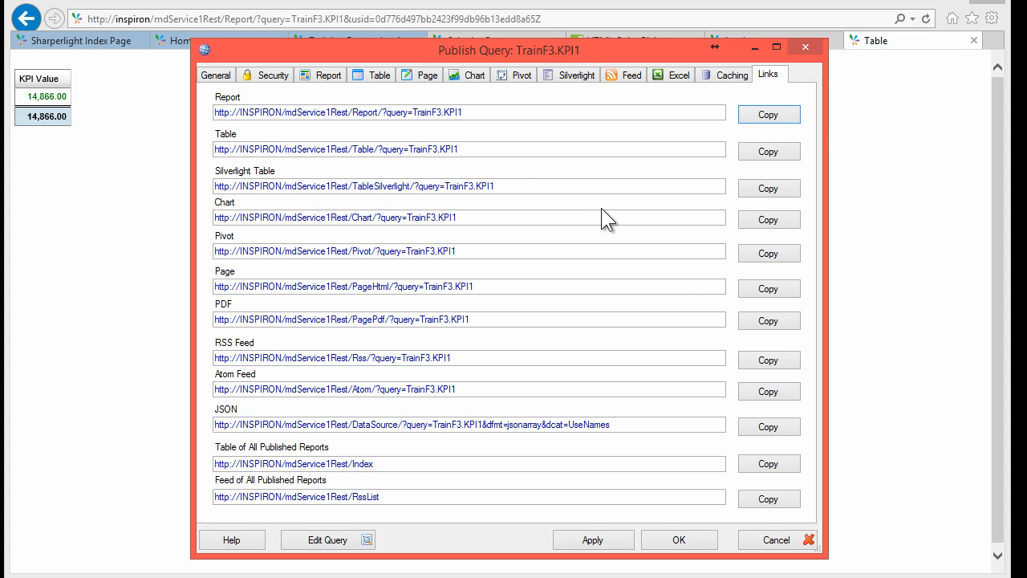
click(380, 76)
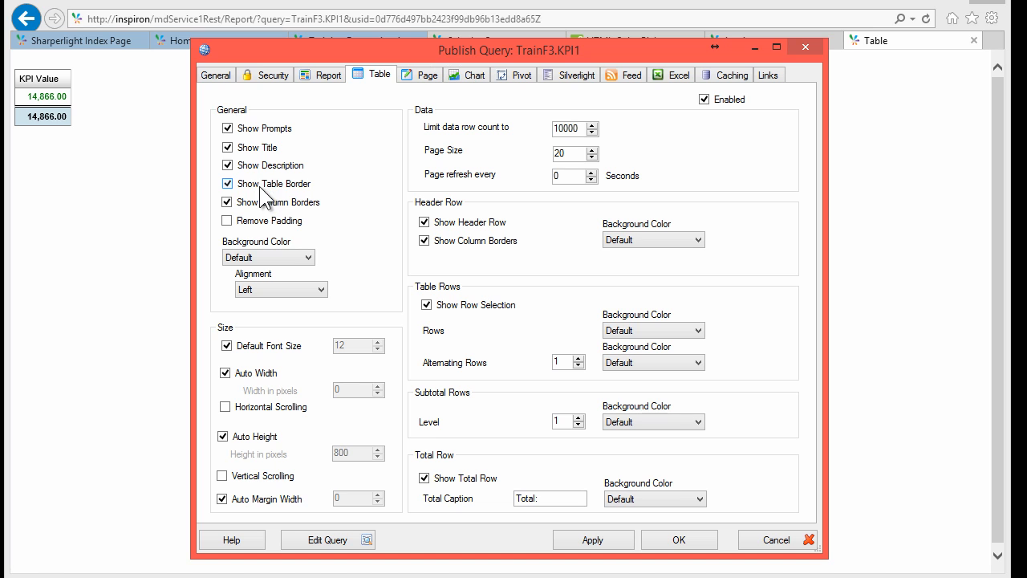
click(248, 148)
click(251, 167)
click(260, 184)
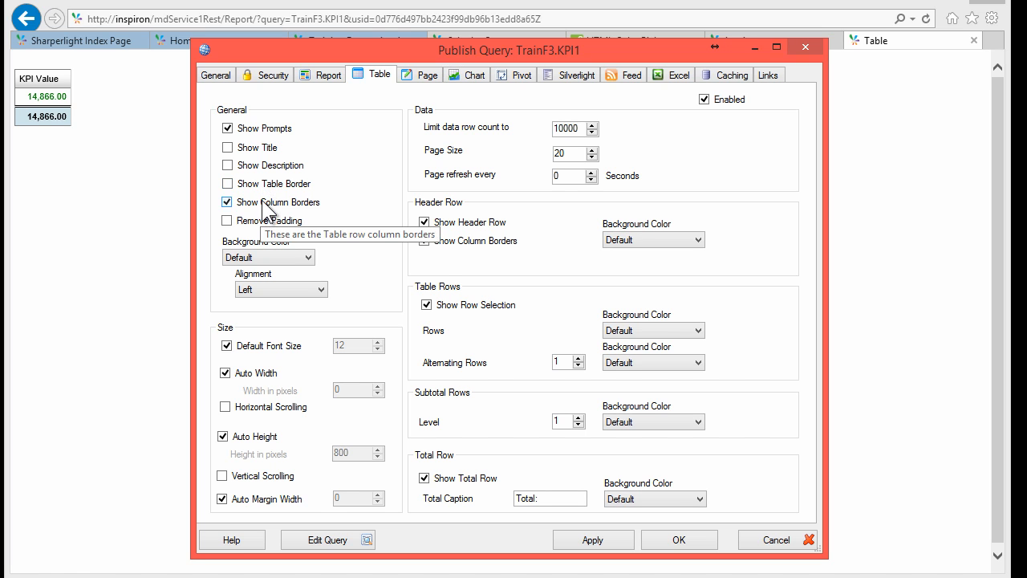
click(266, 206)
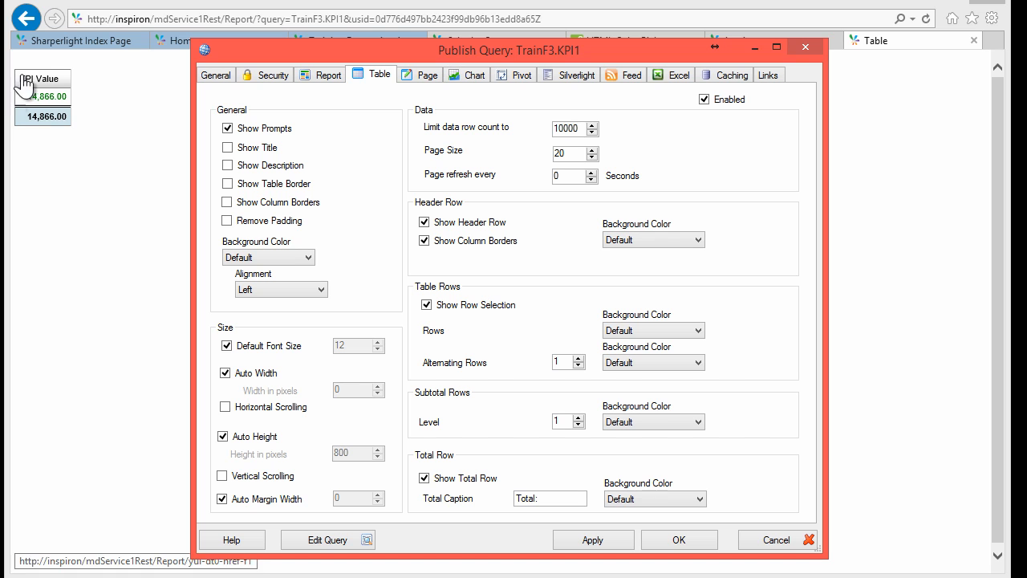
click(252, 218)
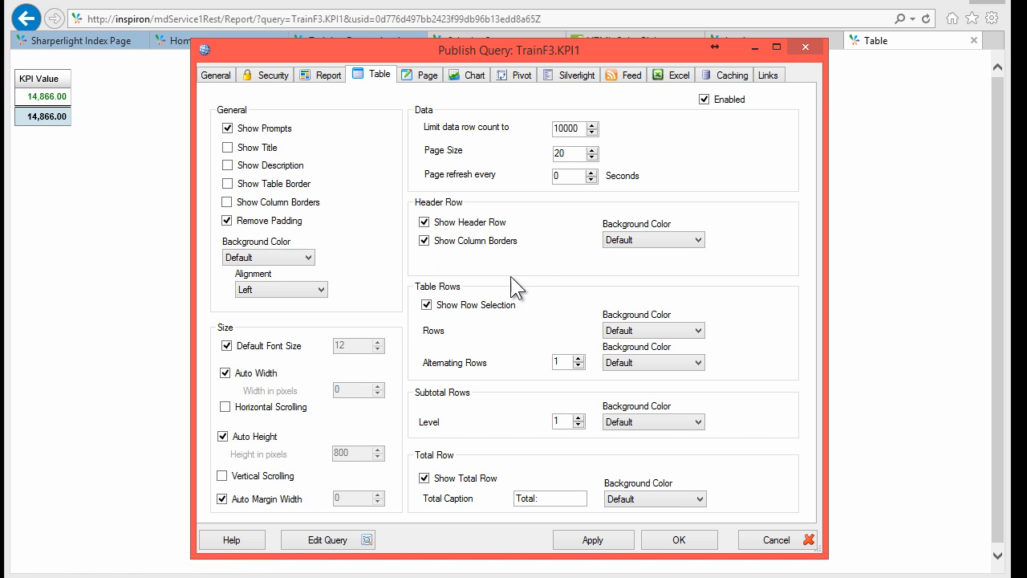
click(456, 308)
click(590, 543)
click(102, 249)
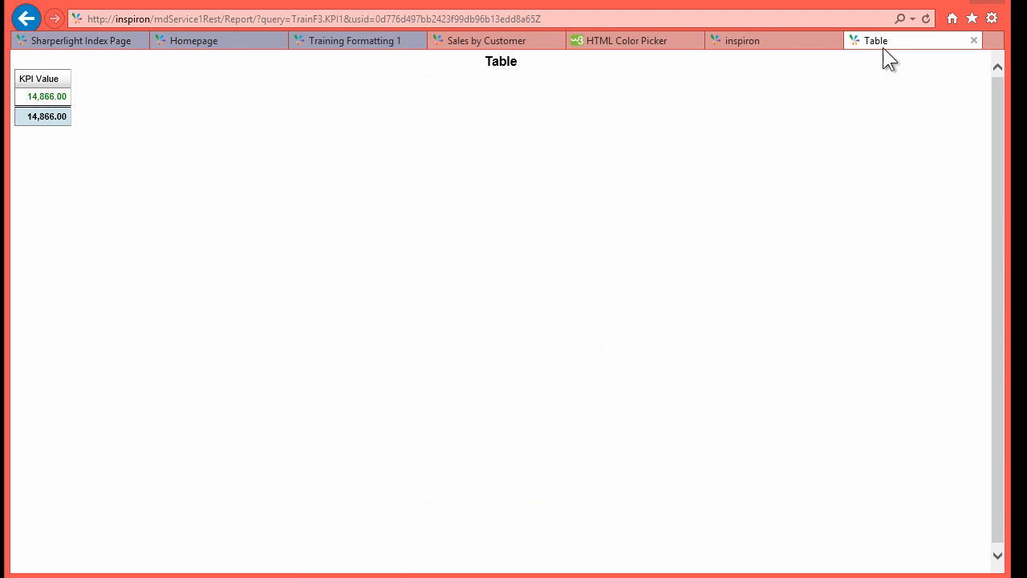
Step: Set the KPI1 table font size to 48 with no total row, and refresh the report
click(926, 19)
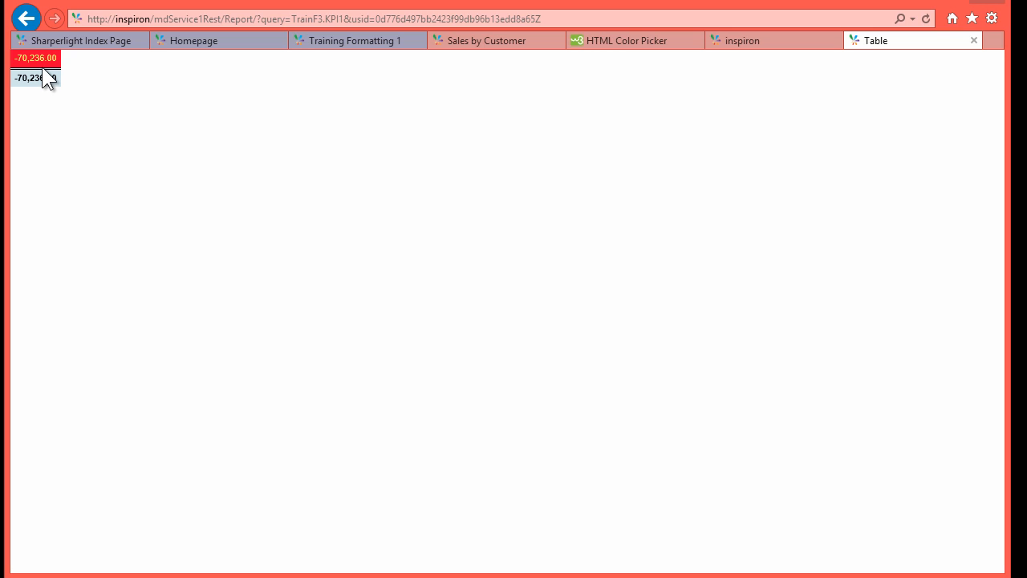
click(48, 571)
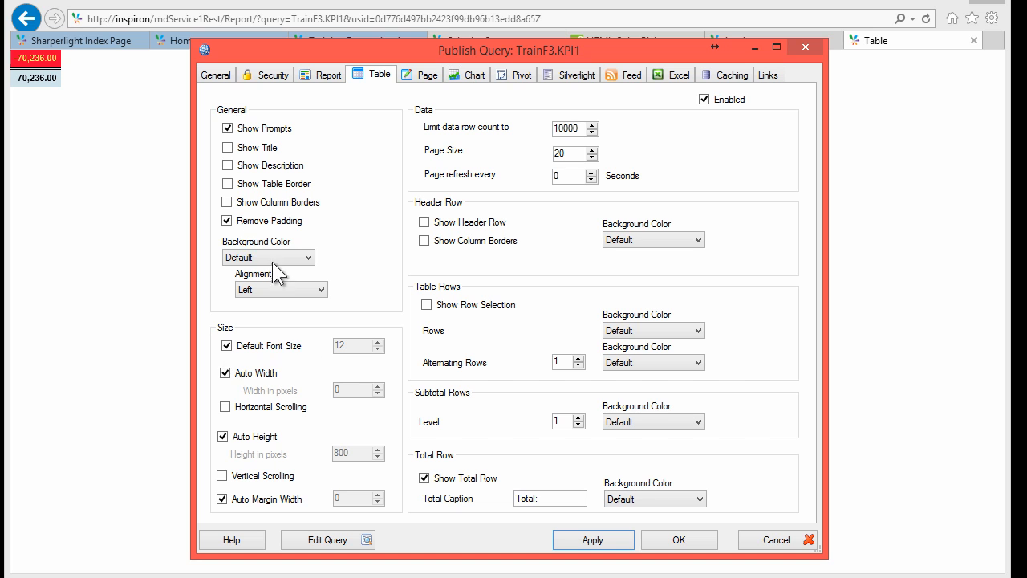
click(267, 345)
text(48)
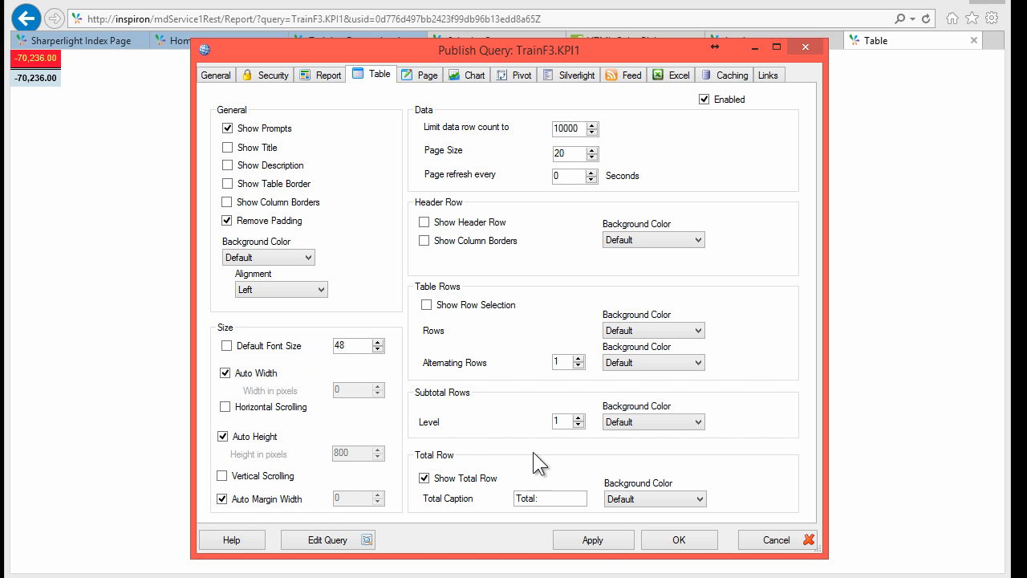
click(601, 540)
click(920, 141)
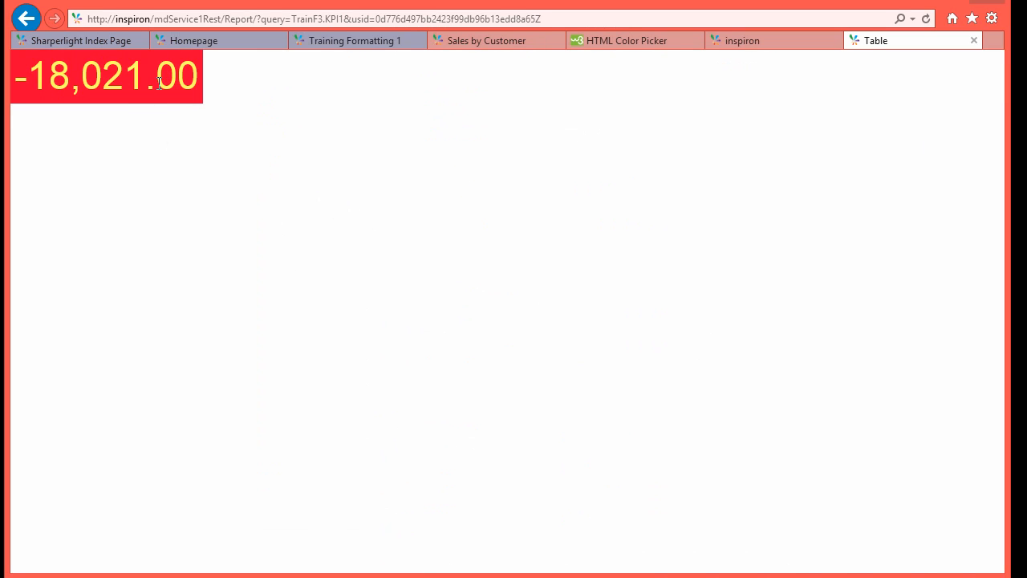
drag(157, 80, 199, 79)
click(265, 183)
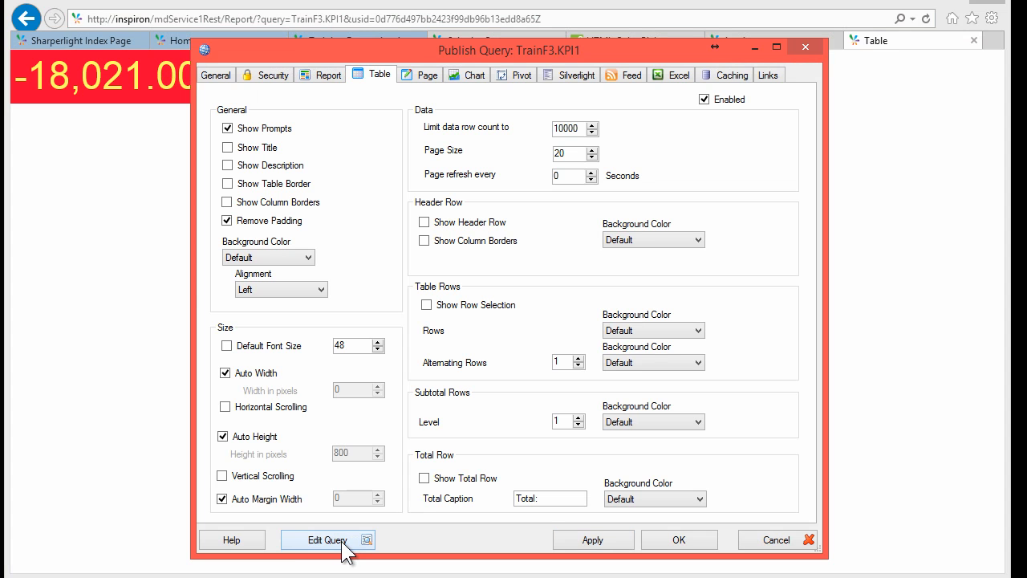
Step: Open the KPI Value output's Formatting attributes and enable Customize number formatting
click(350, 539)
click(543, 353)
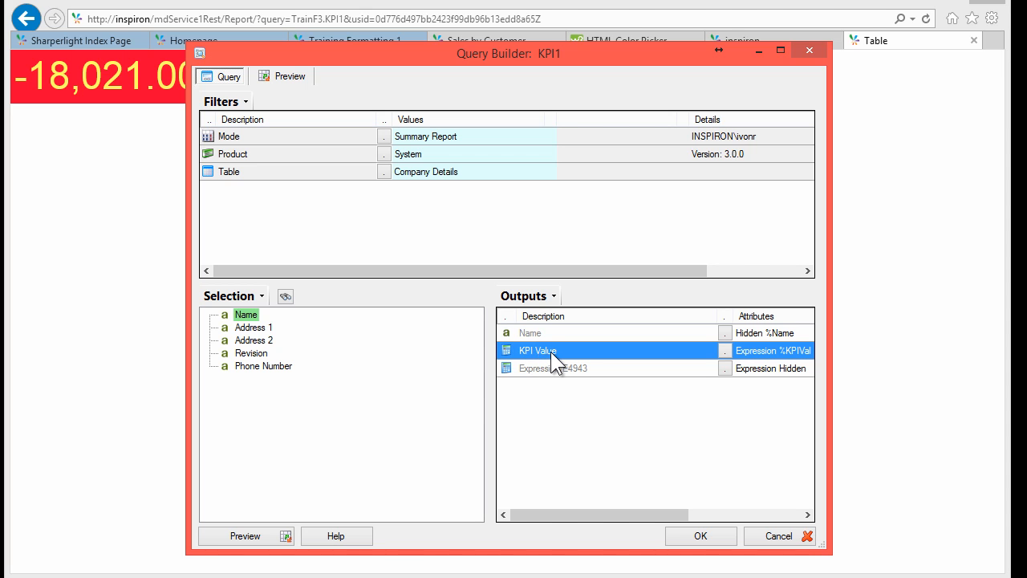
double_click(552, 352)
click(376, 71)
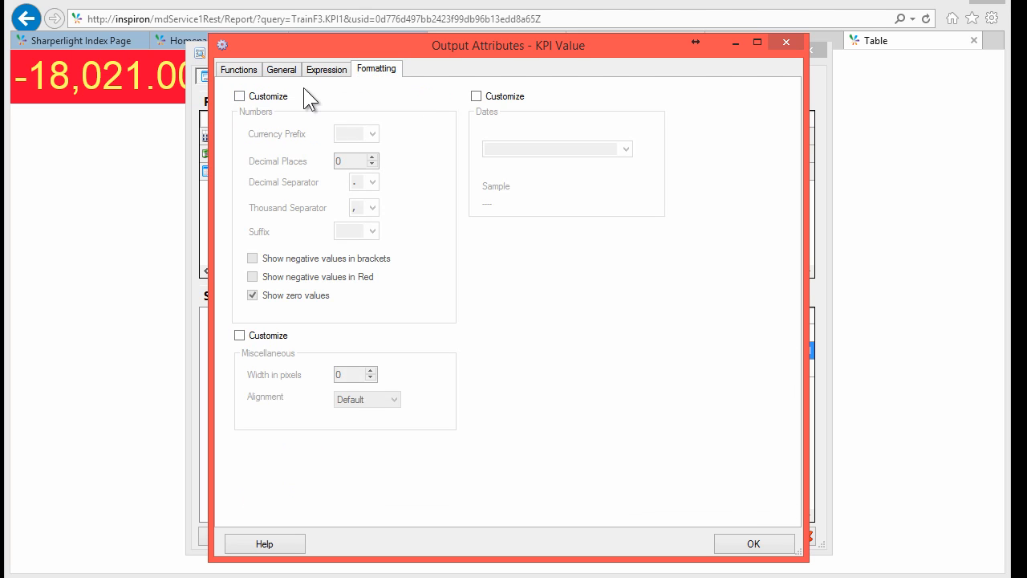
click(262, 98)
double_click(341, 161)
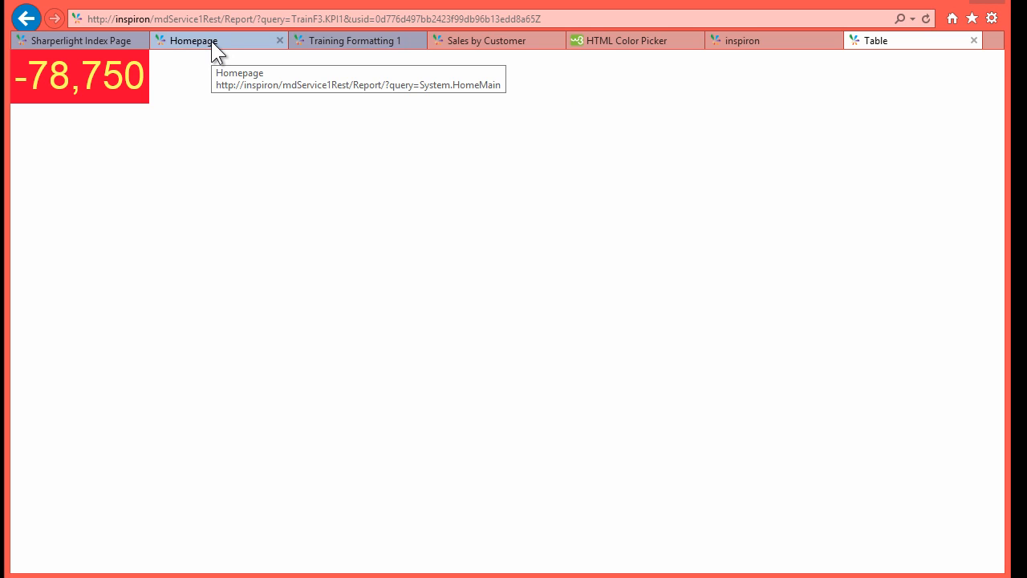
Step: Switch to the Sharperlight Index Page tab showing the Dashboards list
click(105, 37)
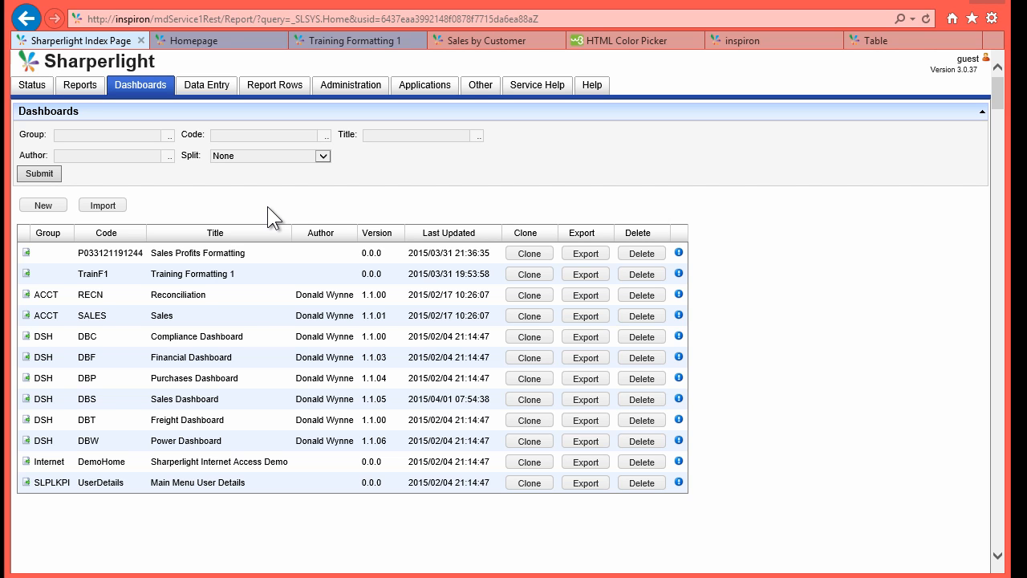
Step: Create a new dashboard page and set its code to TrainF3
click(50, 205)
click(489, 367)
click(585, 367)
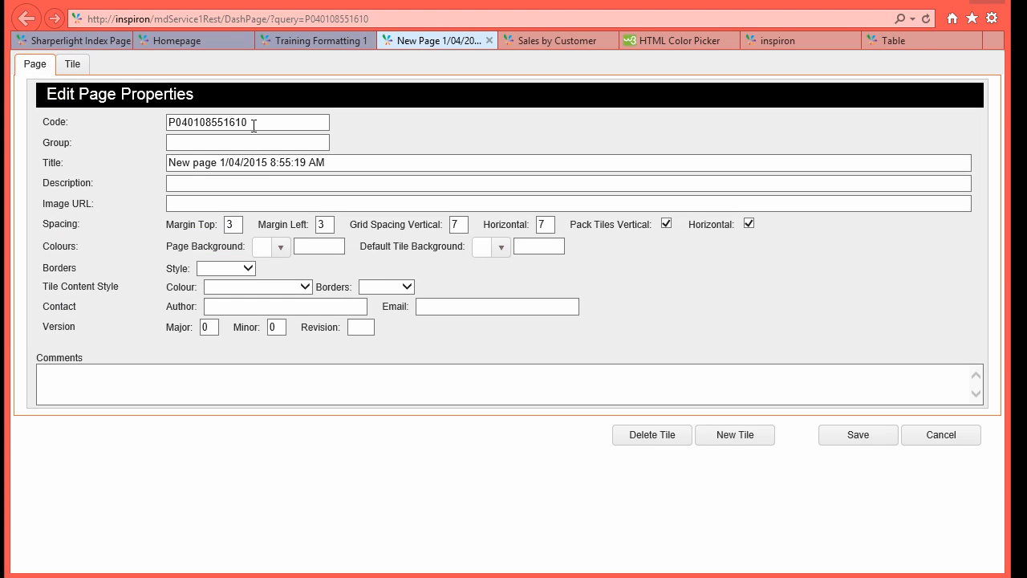
drag(254, 125, 138, 118)
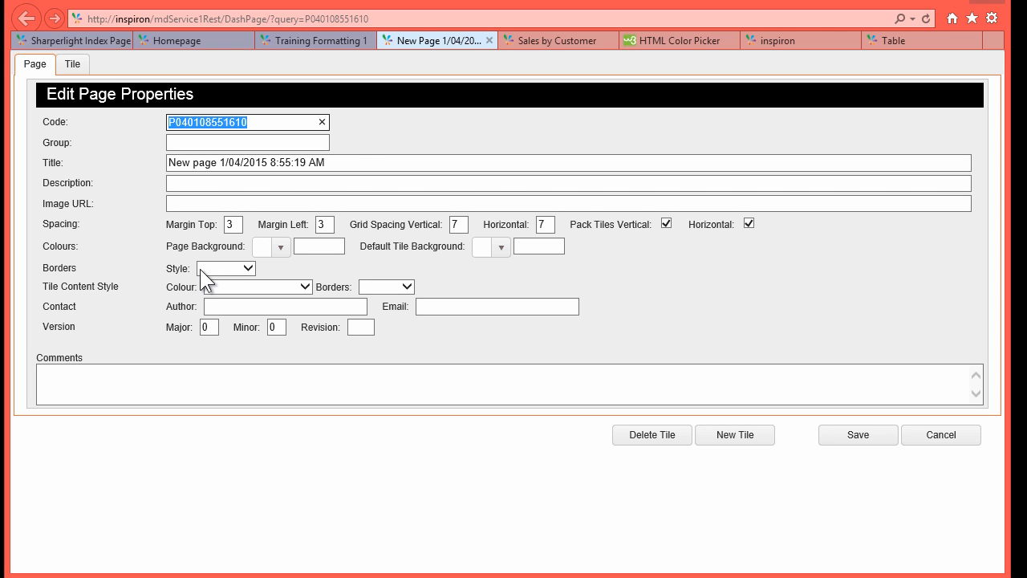
text(TrainF)
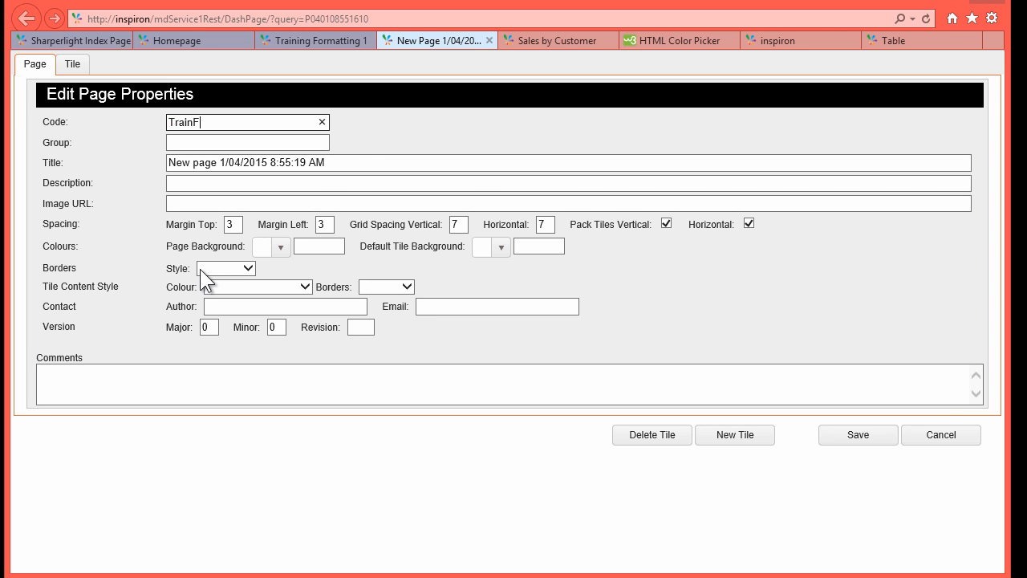
text(3)
click(189, 142)
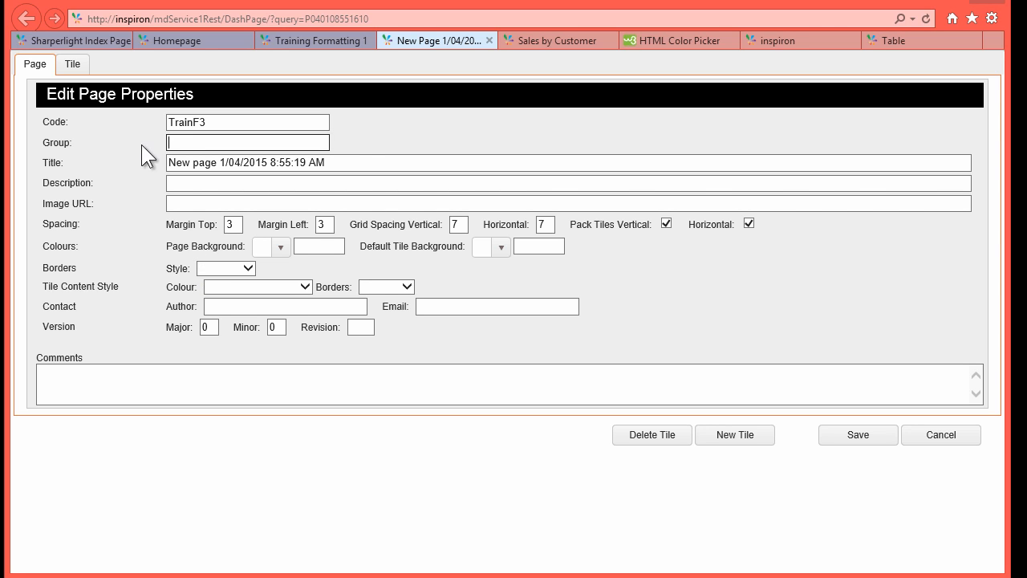
Step: Title the page's tile 'Sales Profits' and save the page
click(71, 66)
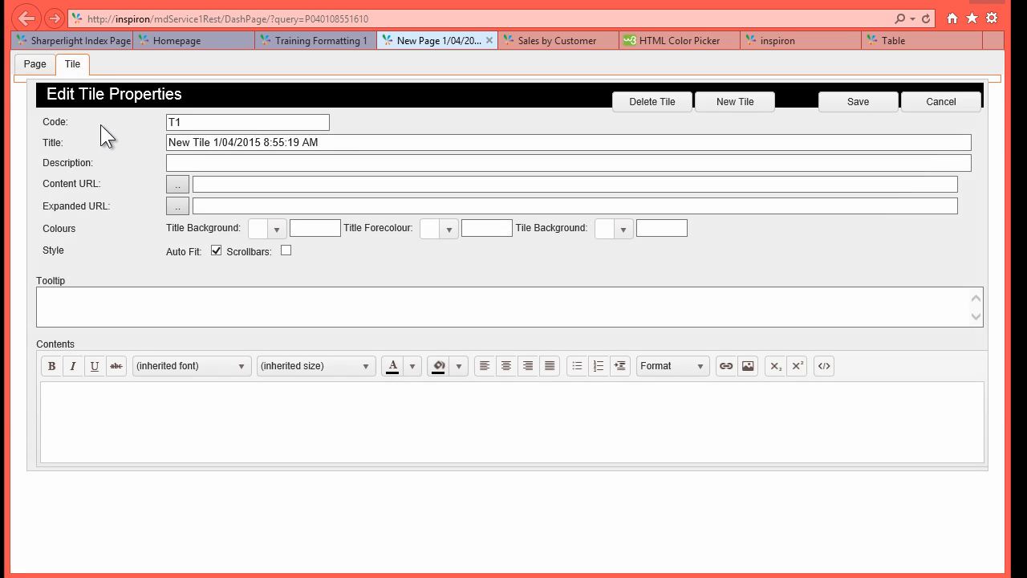
drag(353, 137, 149, 139)
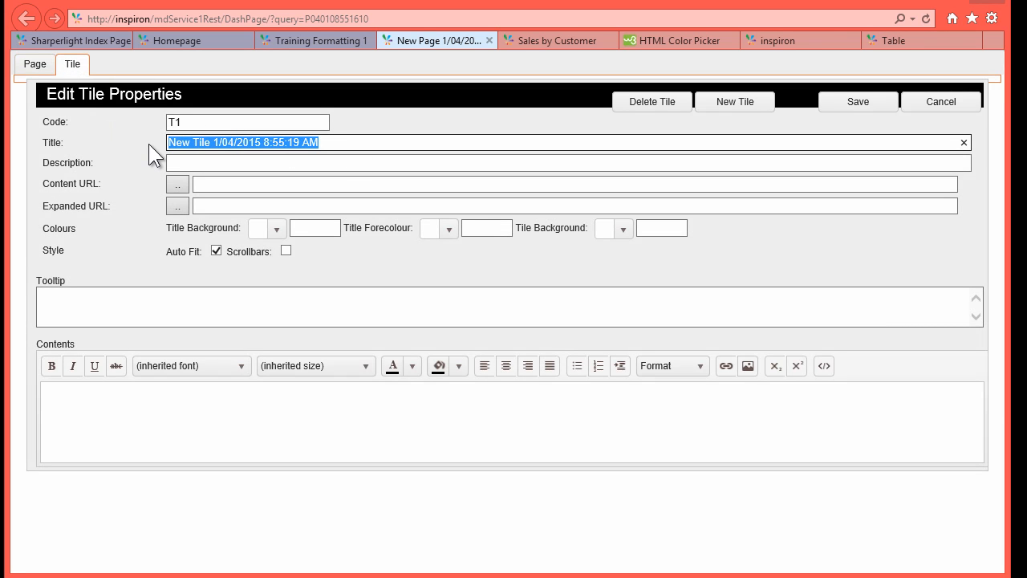
text(Salesa)
key(BackSpace)
key(BackSpace)
text(s Prof)
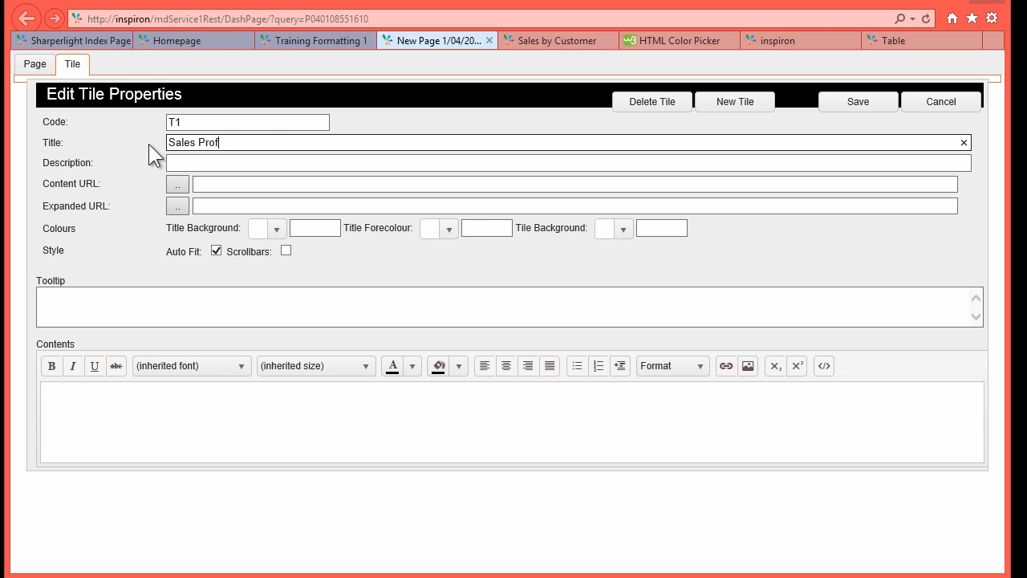
text(its)
click(858, 102)
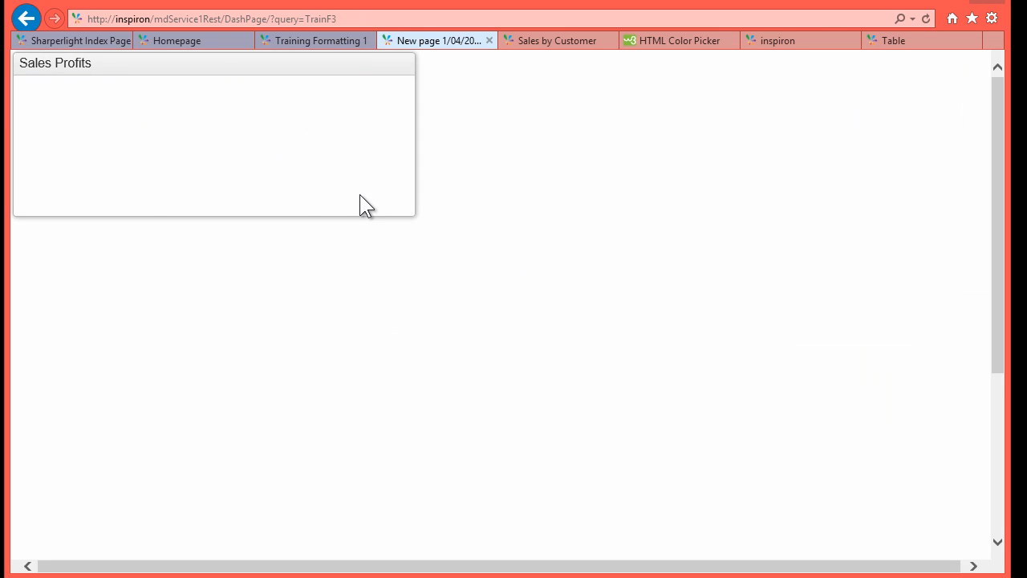
Step: Enlarge the Sales Profits tile to cover more of the page
drag(410, 215, 459, 528)
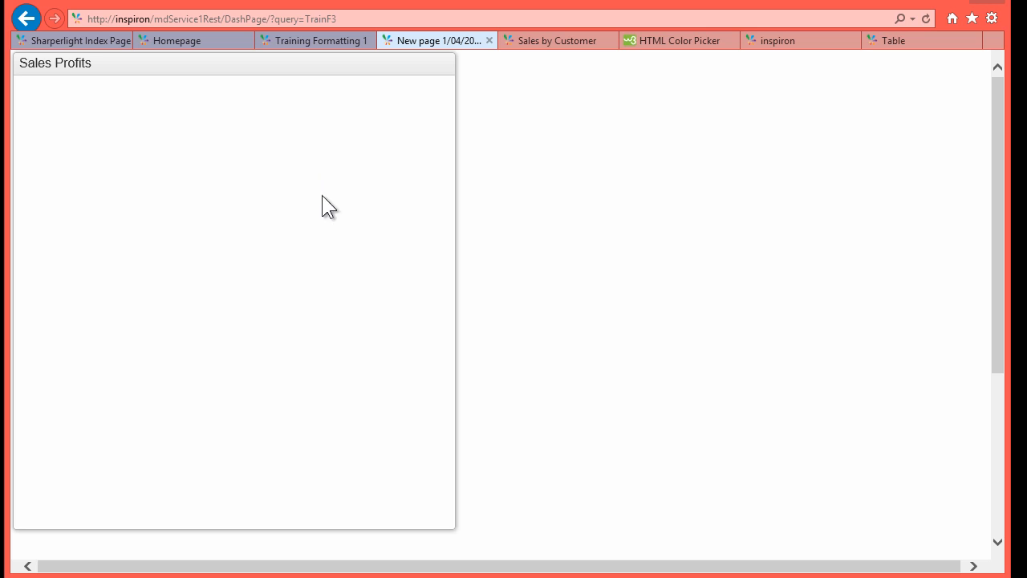
mouse_move(372, 73)
click(410, 64)
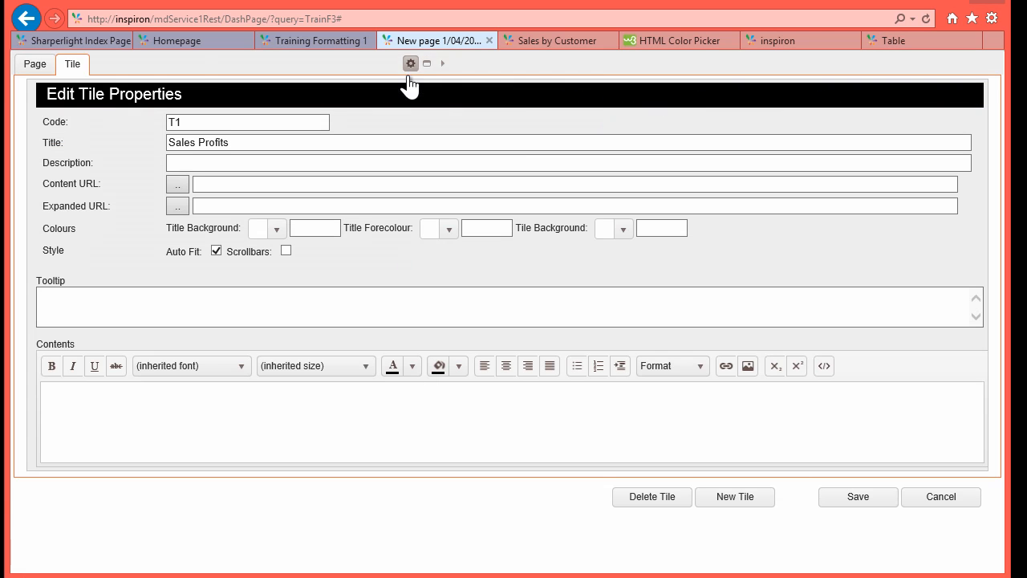
Step: Set the tile's content to the TrainF3 > Sales > With Prompts > Table report and save
click(208, 186)
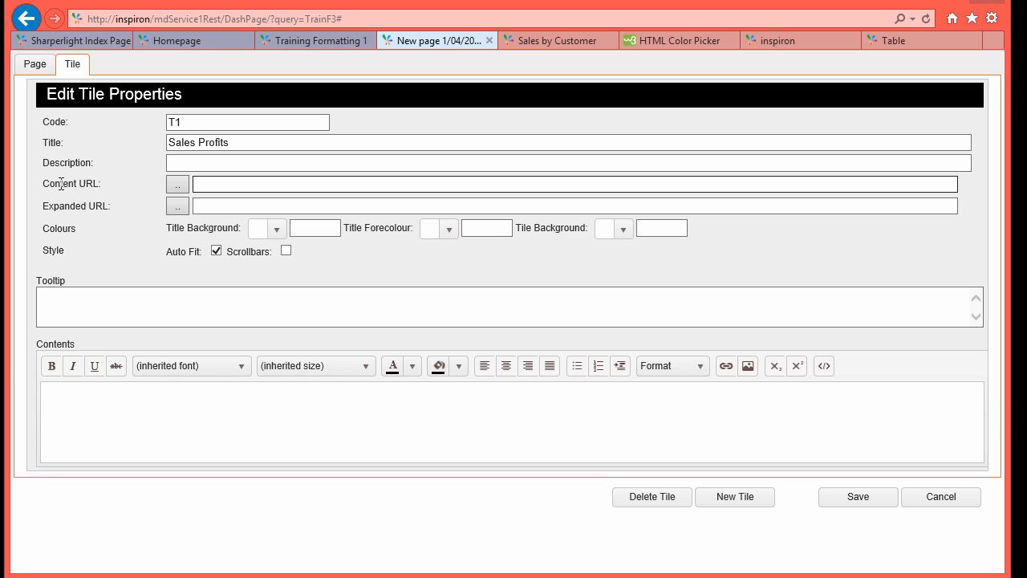
click(179, 184)
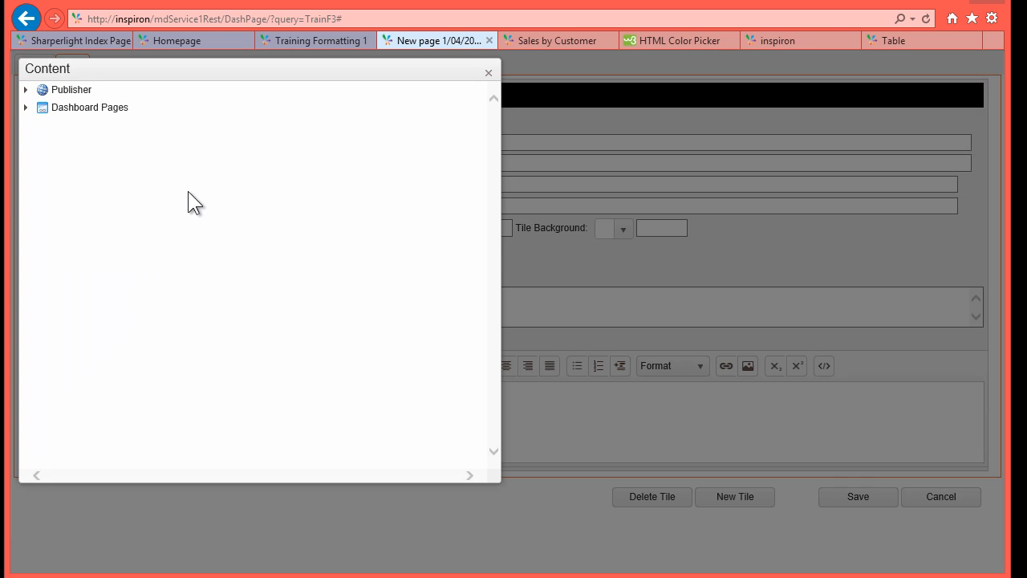
click(26, 89)
scroll(186, 293, down, 1)
scroll(186, 282, down, 2)
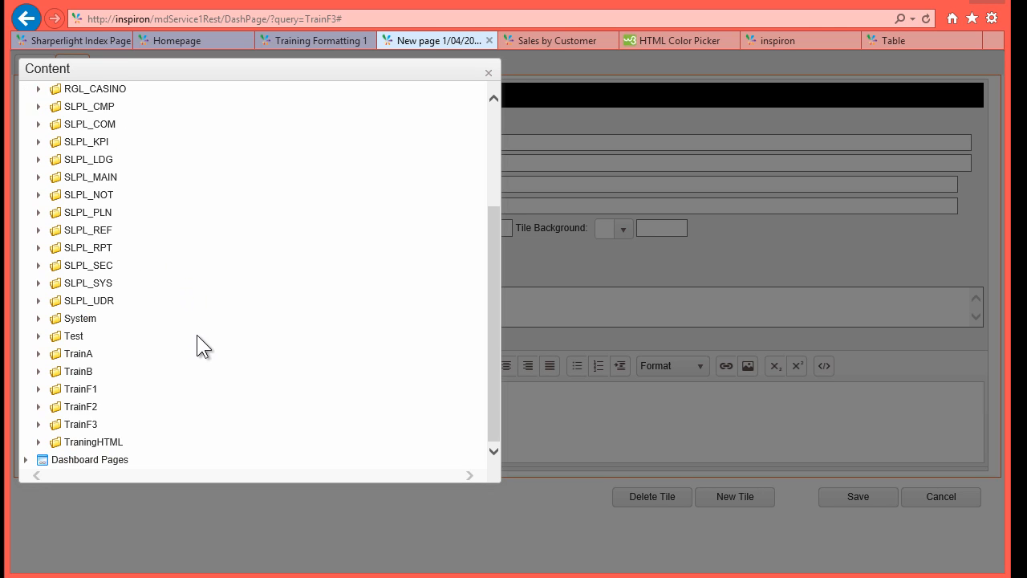
click(38, 424)
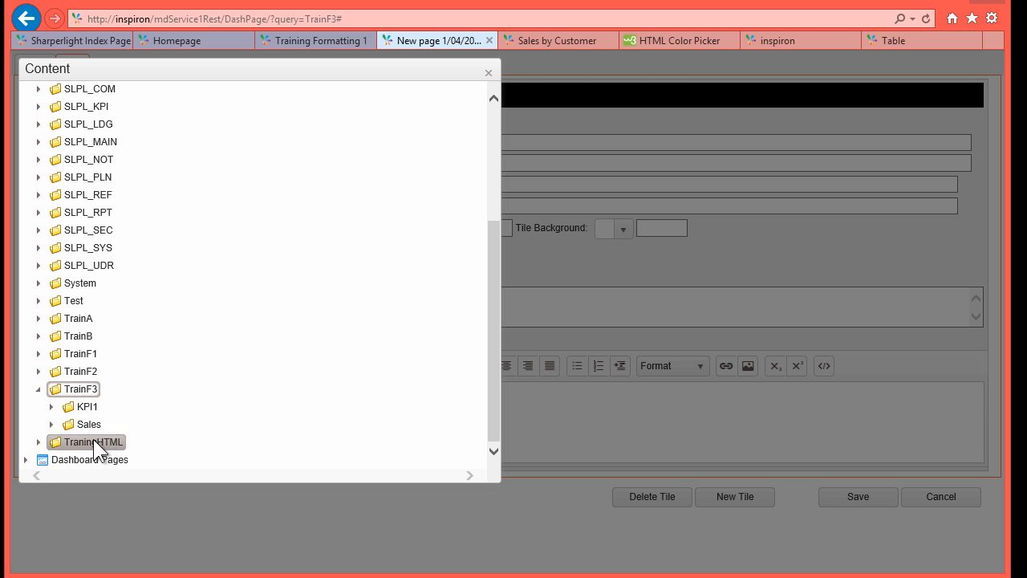
click(52, 423)
scroll(106, 428, down, 1)
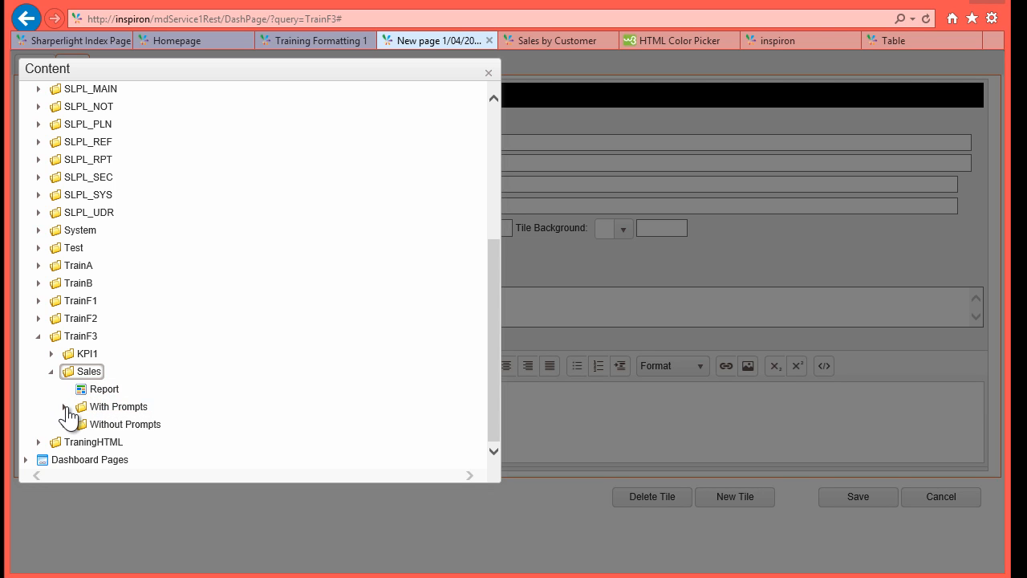
click(66, 407)
double_click(114, 423)
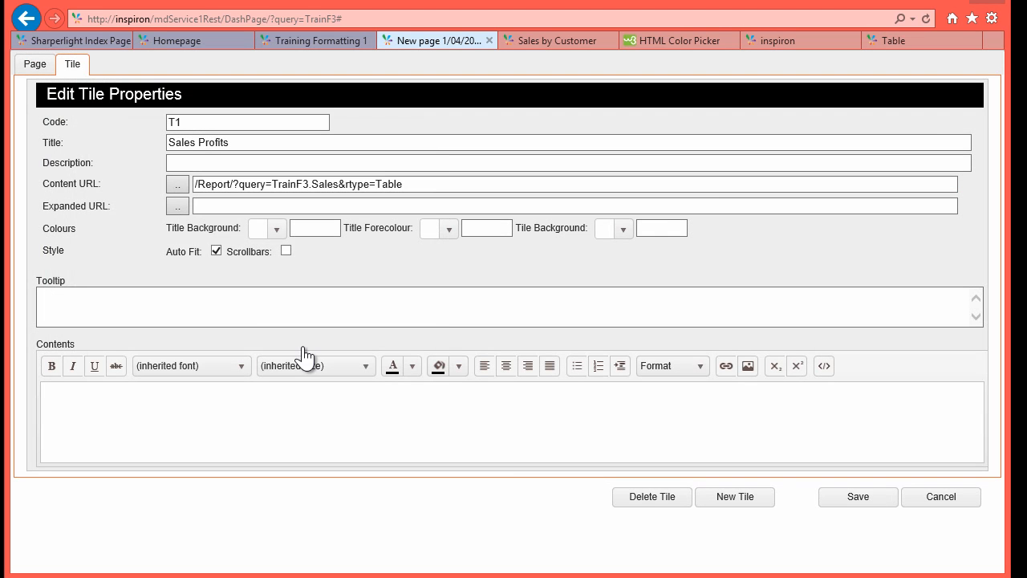
click(858, 496)
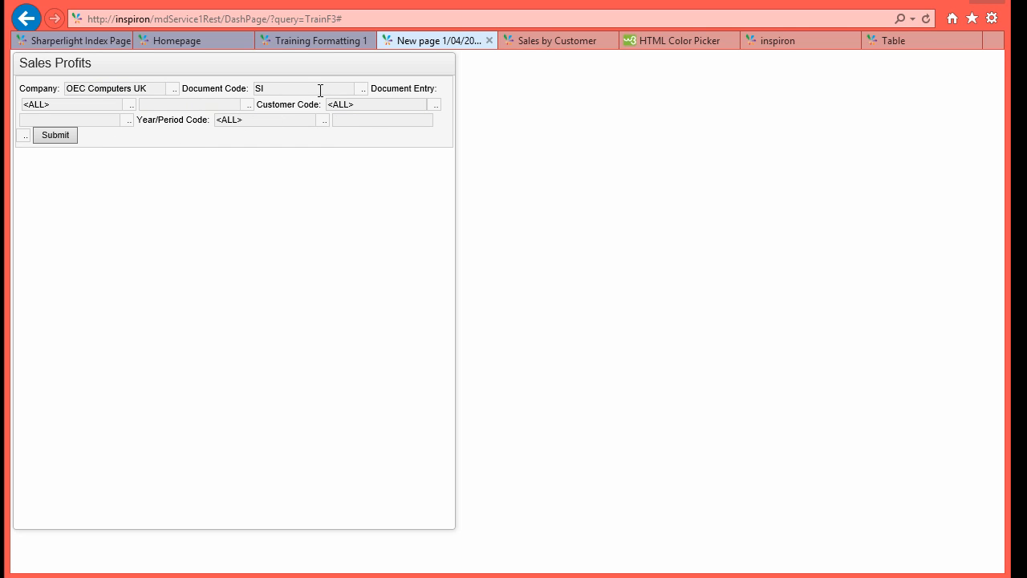
Step: Run the report so the tile displays the TrainF3.Sales table
click(64, 137)
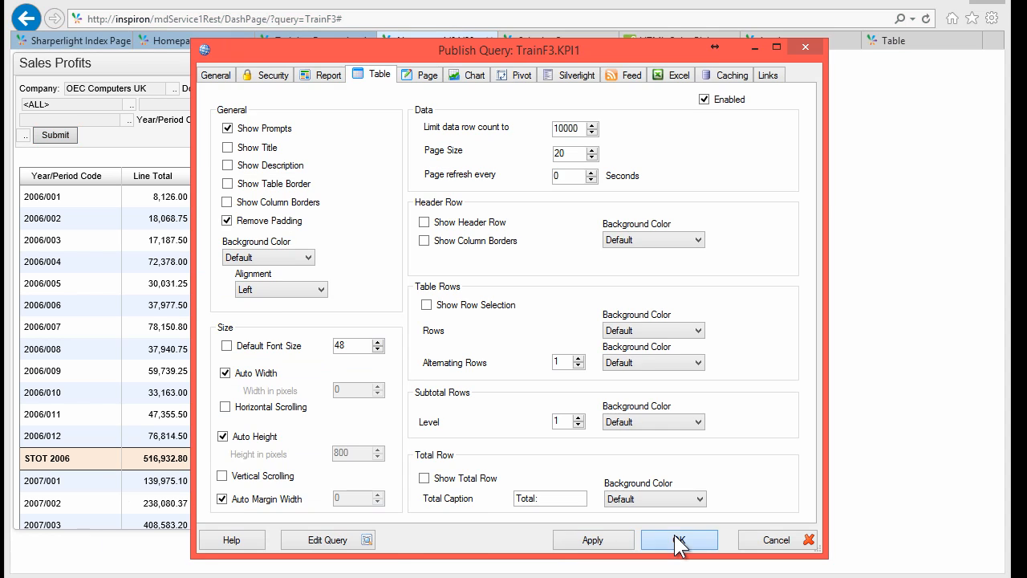
Step: Give the Sales query's prompts Submit by Default, Collapse After Submit and Stack Filters, then apply
click(677, 541)
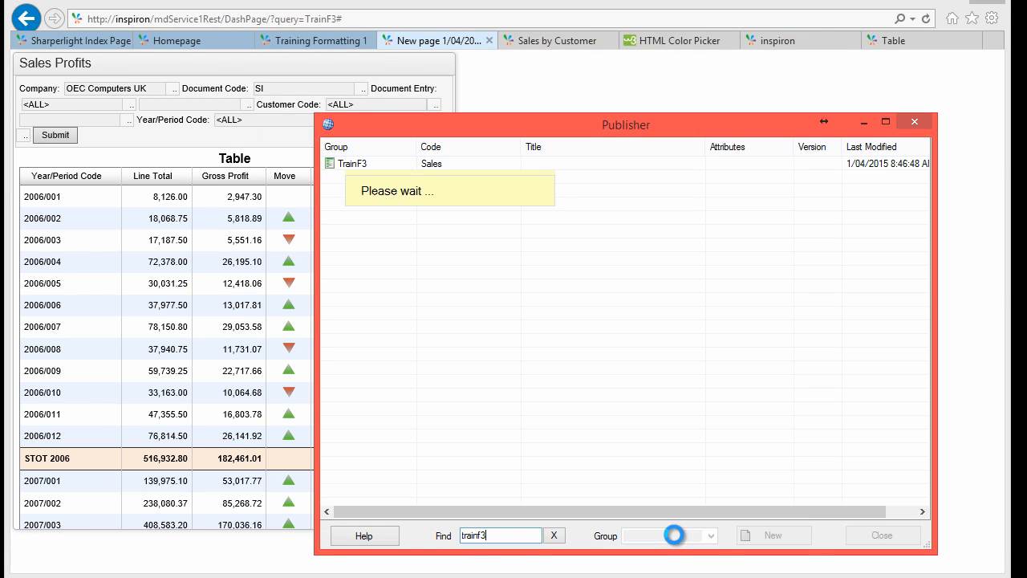
click(425, 178)
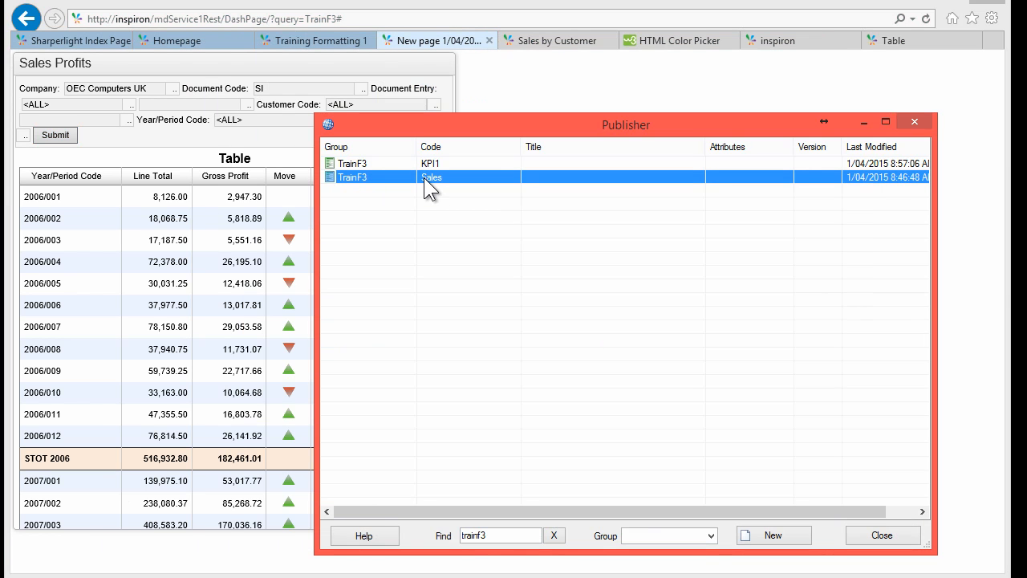
double_click(424, 177)
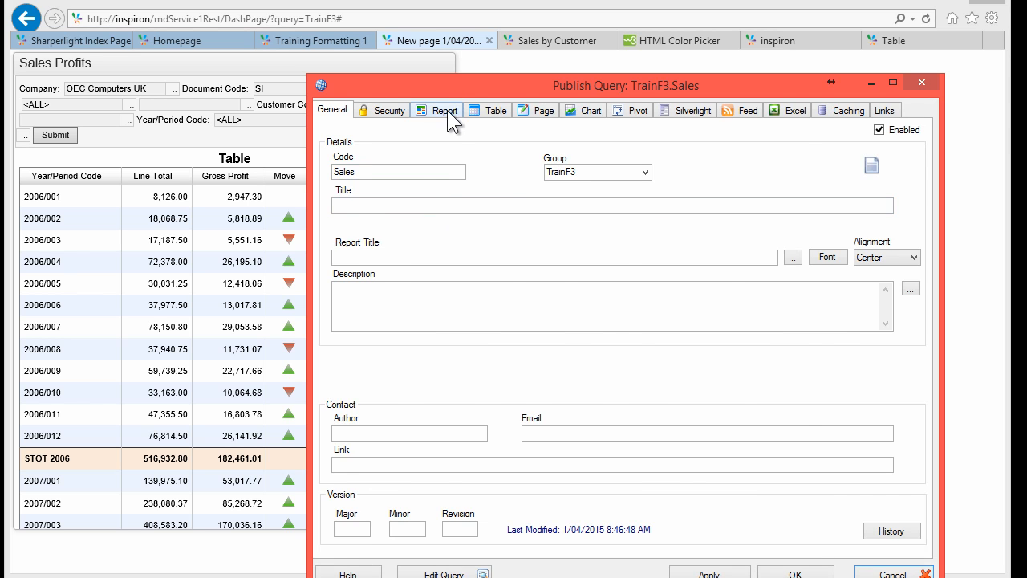
click(446, 112)
drag(477, 87, 537, 44)
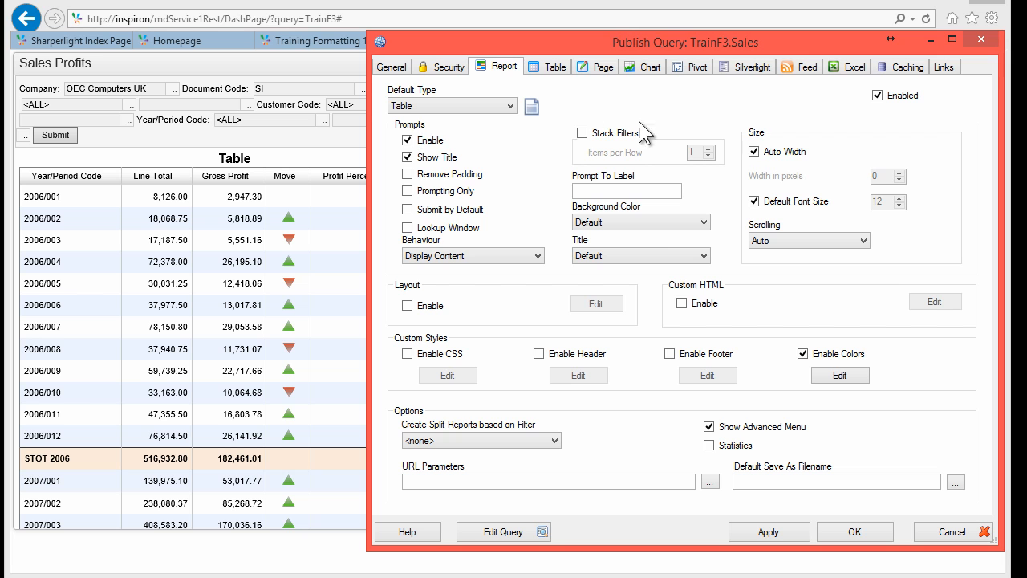
click(436, 211)
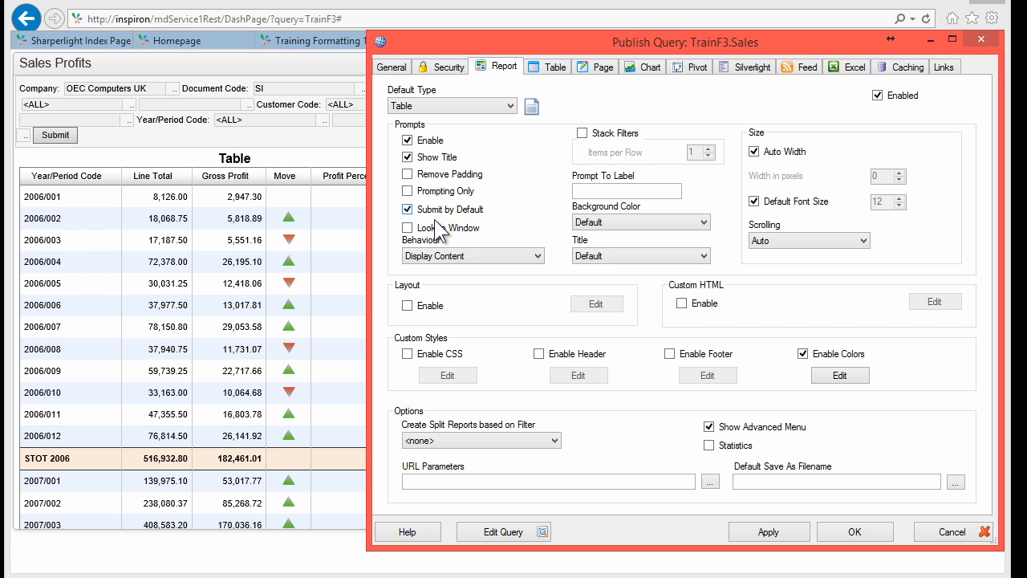
click(467, 253)
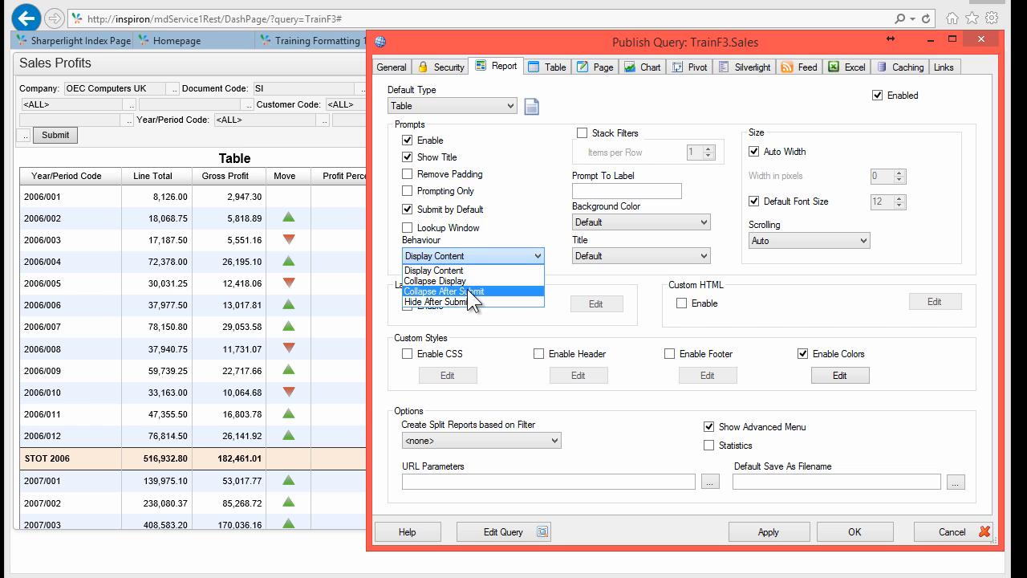
click(469, 291)
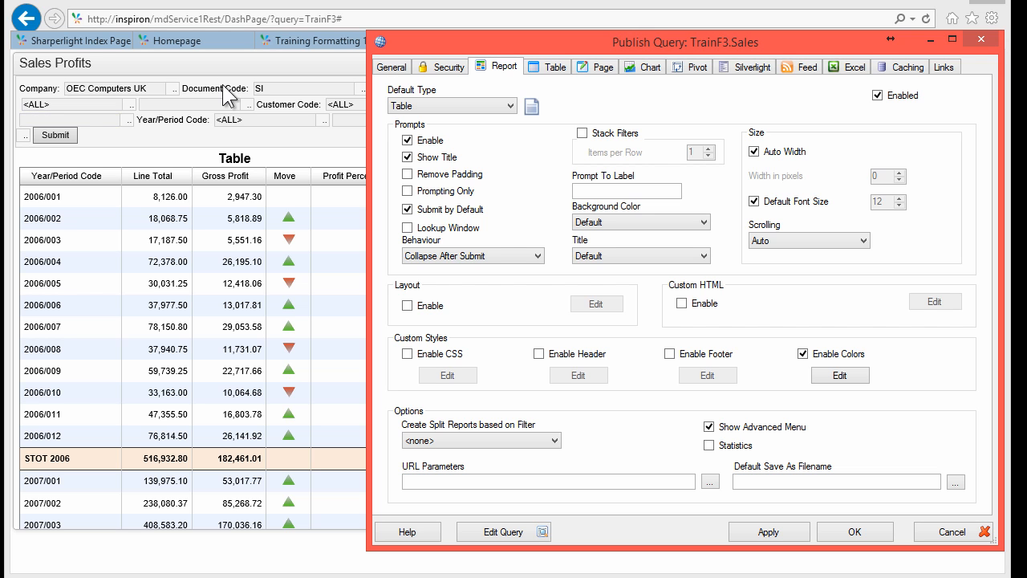
click(582, 132)
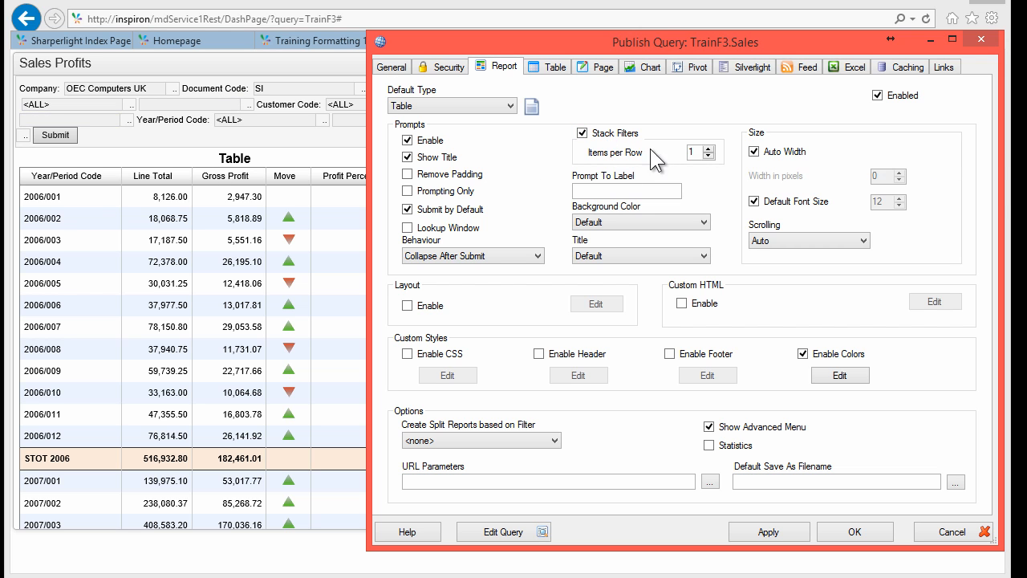
click(770, 531)
click(318, 564)
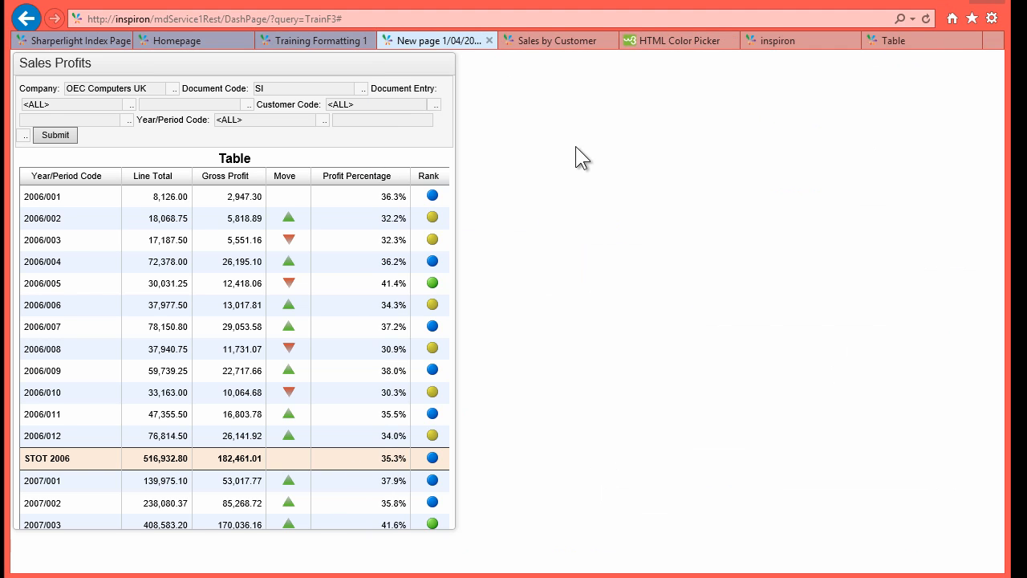
Step: Reload the dashboard and check that the filter prompts expand and collapse
click(926, 18)
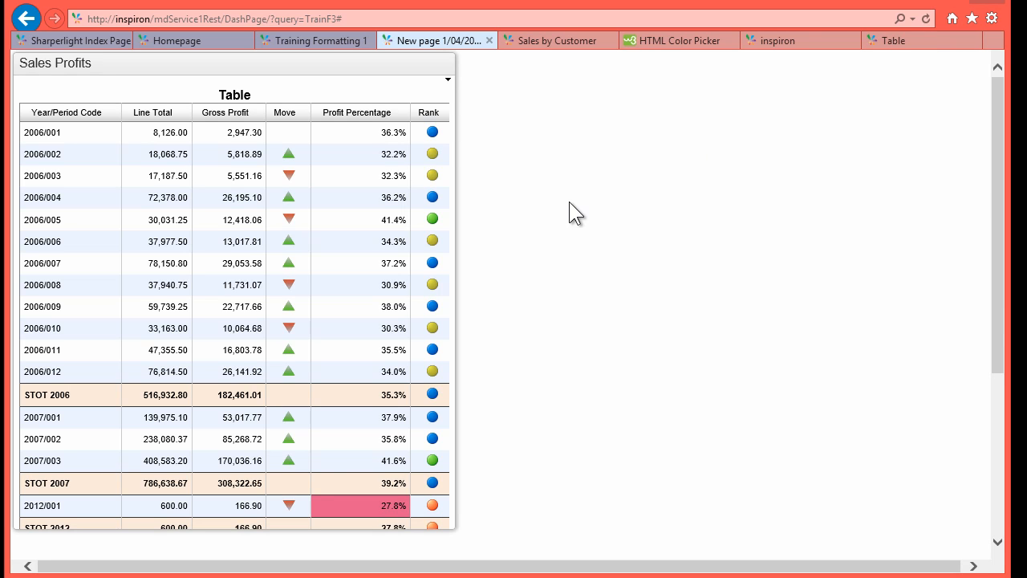
click(447, 80)
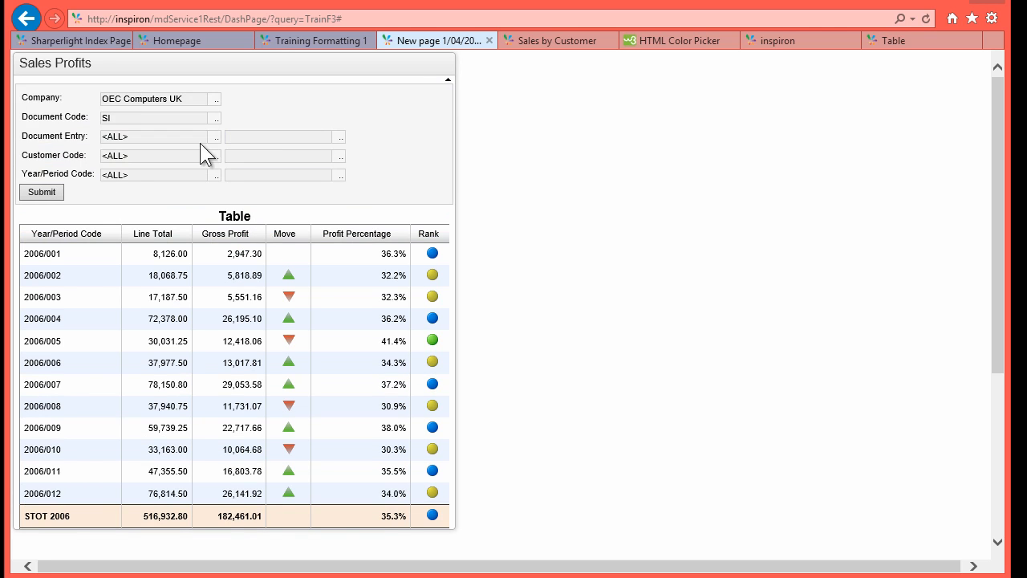
click(447, 80)
drag(219, 95, 250, 94)
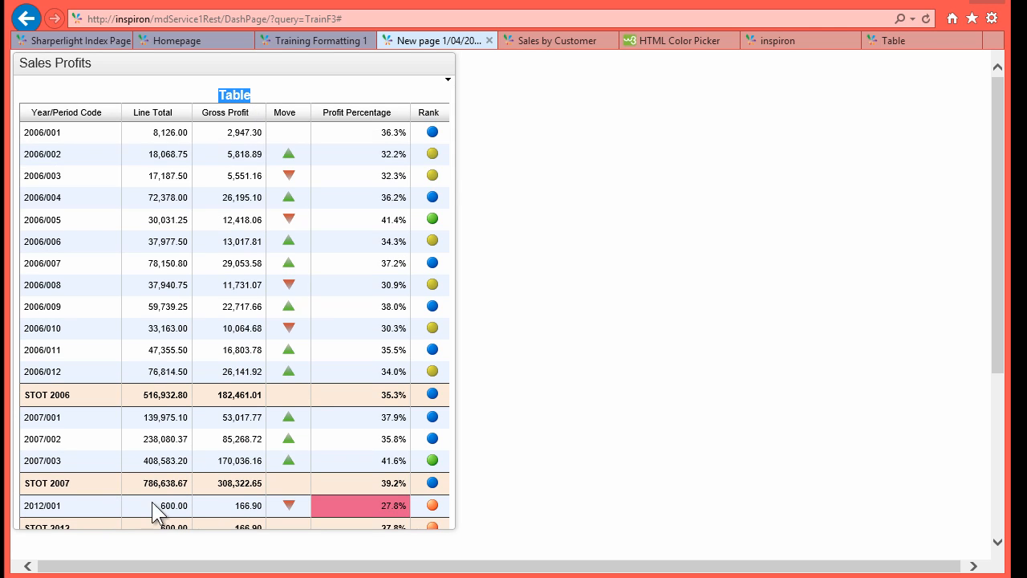
Step: Turn off Show Title in the Sales query's Table options to hide the 'Table' heading
double_click(162, 80)
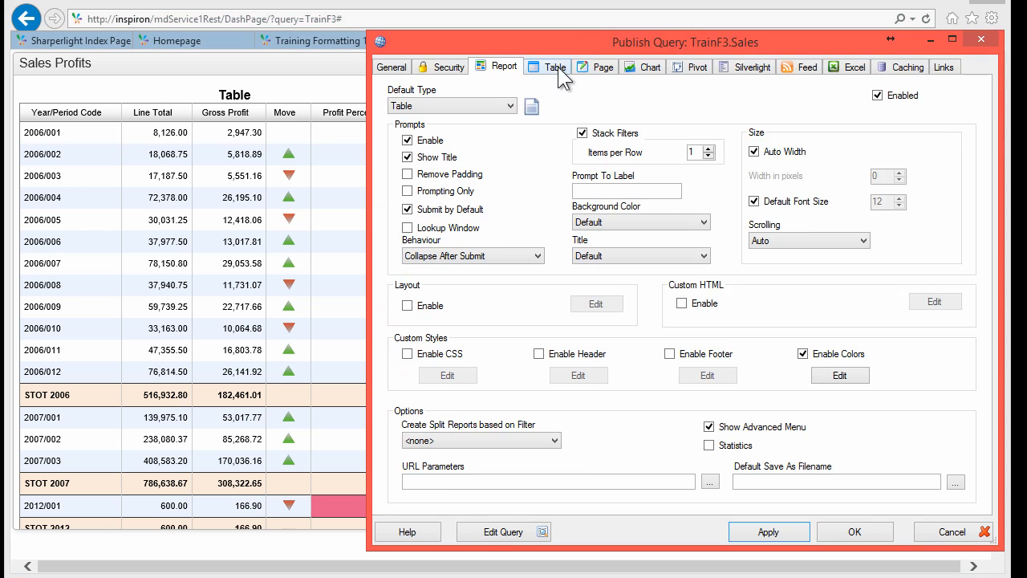
click(556, 66)
click(417, 143)
key(Return)
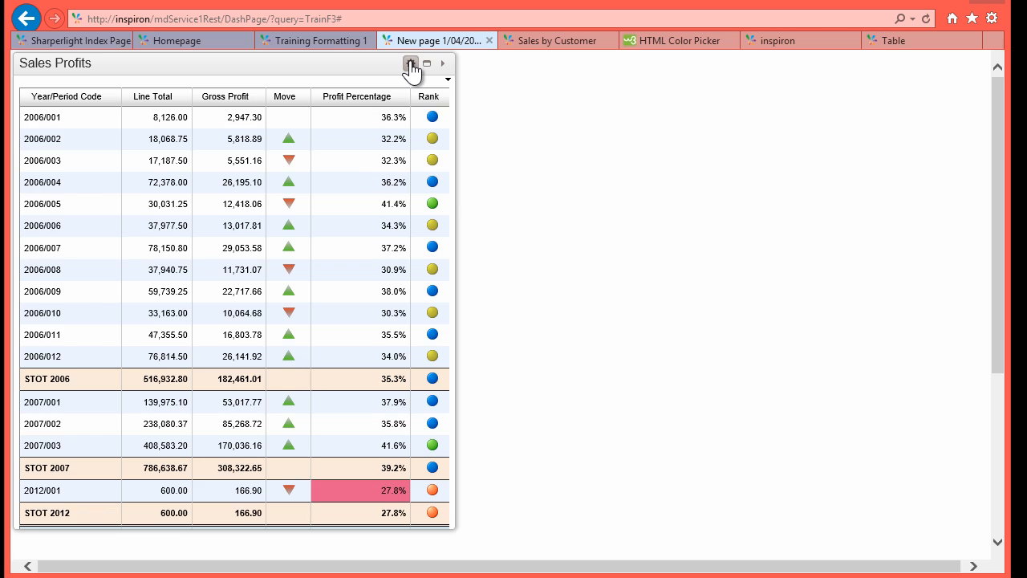
Step: Add a new dashboard tile titled 'KPI Department 1'
click(410, 64)
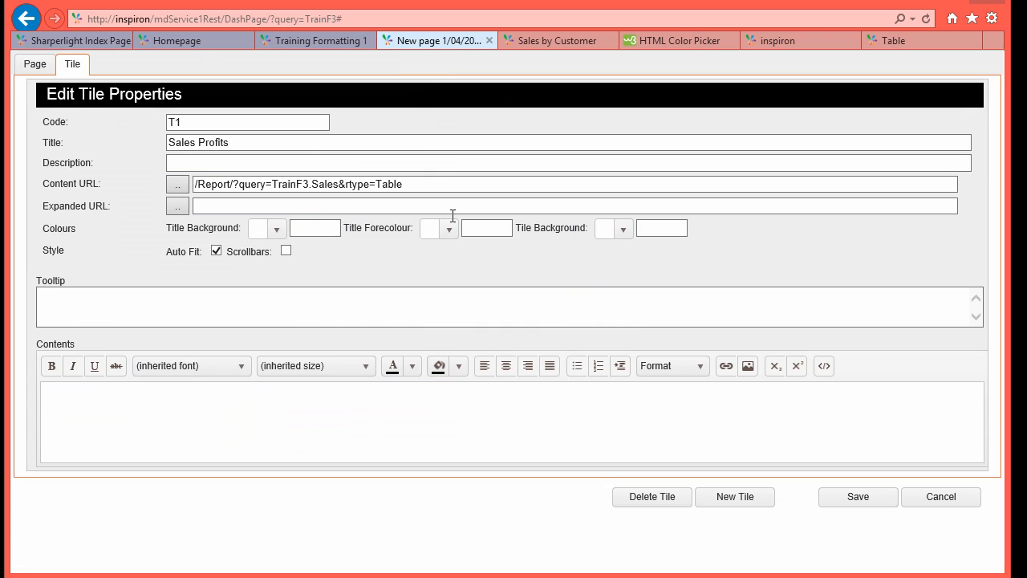
click(742, 503)
drag(287, 142, 117, 130)
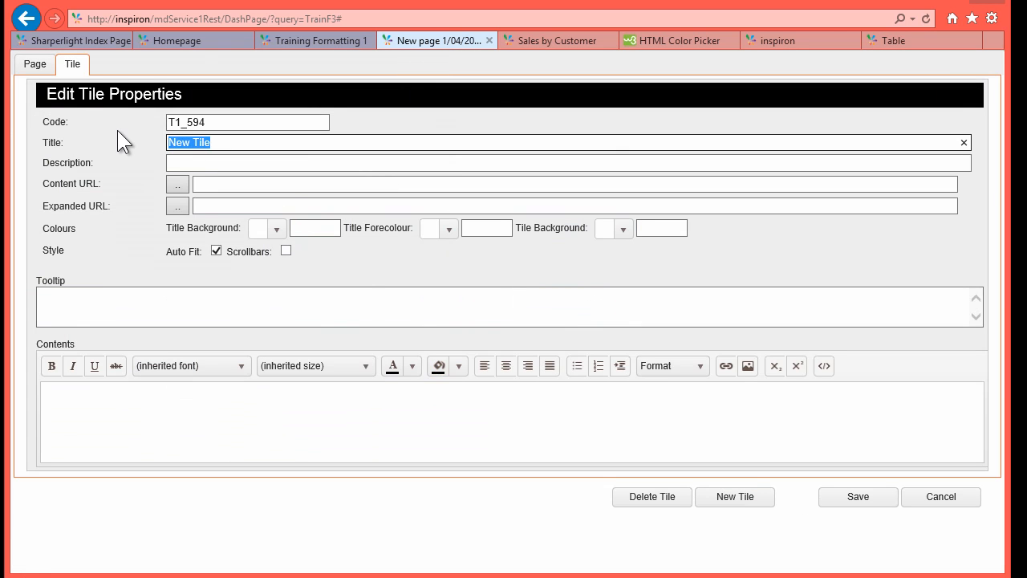
text(KPI Department 1)
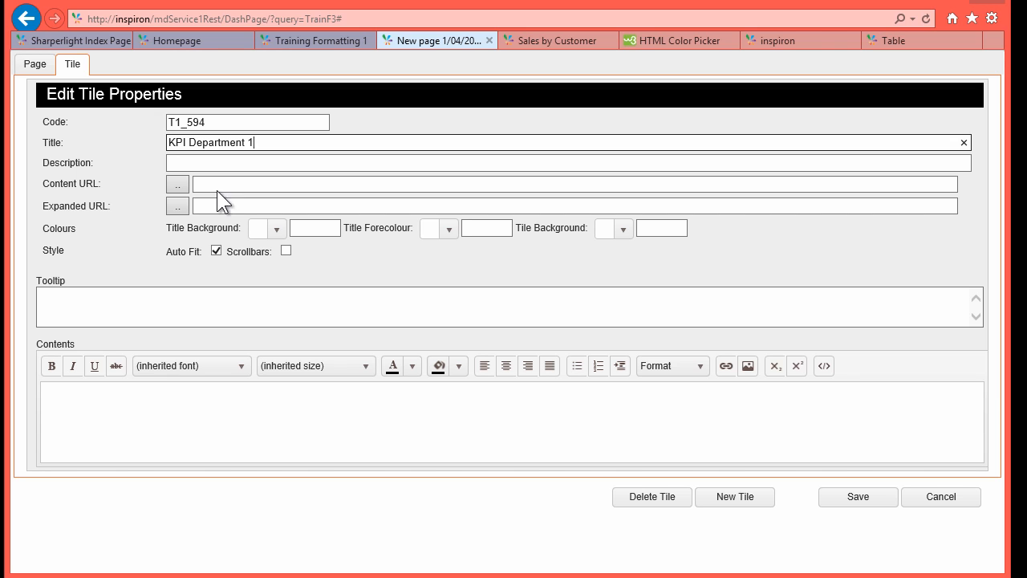
Step: Set the KPI tile's content to TrainF3 > KPI1 > Without Prompts > Table and save
click(178, 185)
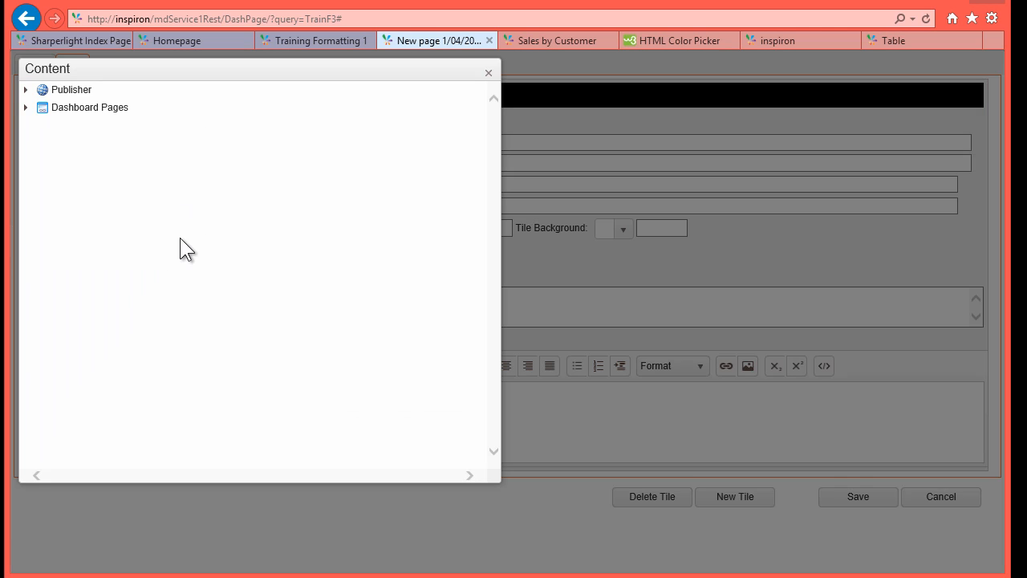
click(24, 90)
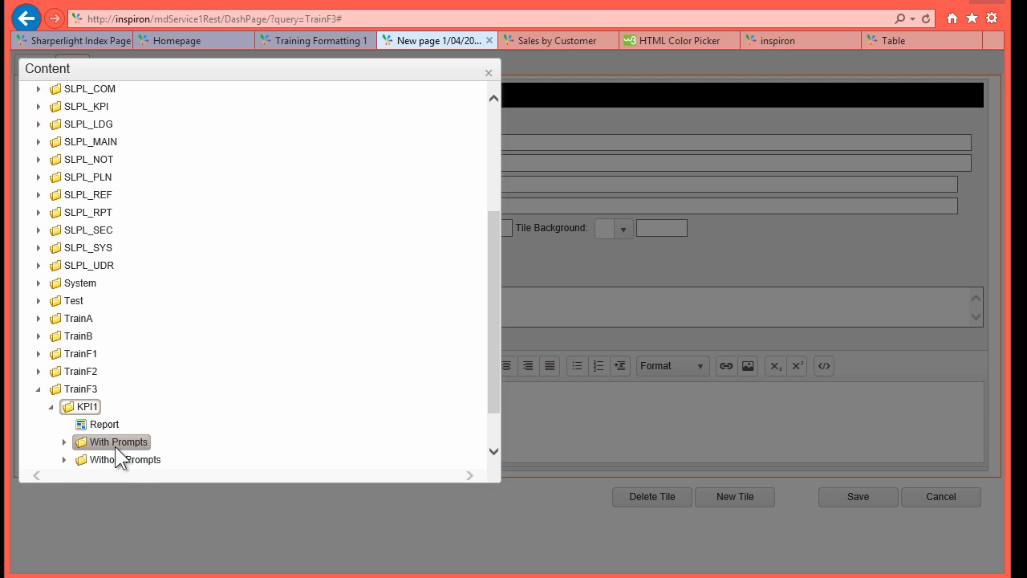
click(65, 459)
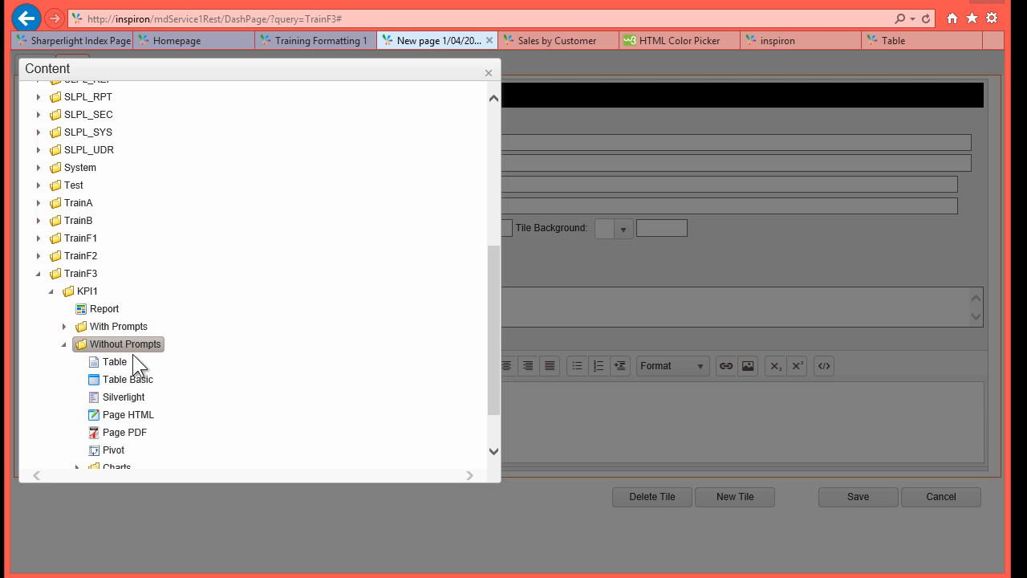
double_click(116, 361)
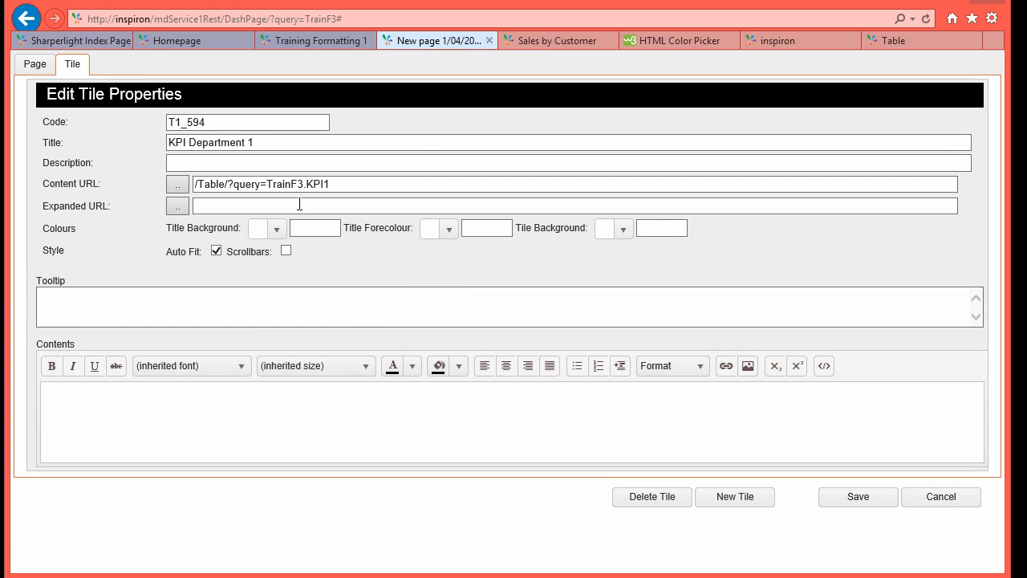
click(857, 496)
scroll(199, 522, down, 4)
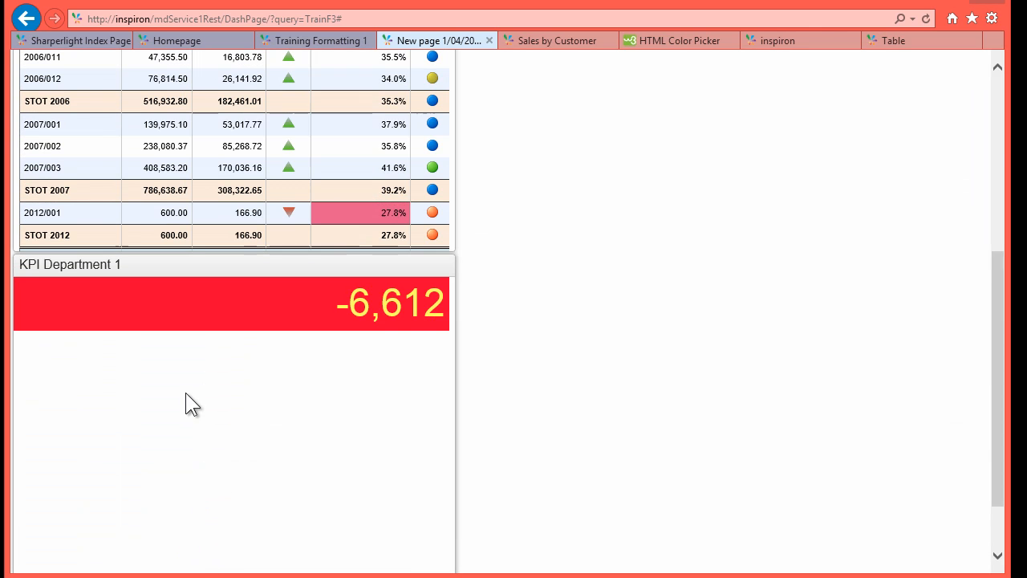
Step: Move the KPI Department 1 tile beside Sales Profits, shrink it, and re-save it
drag(158, 269, 651, 159)
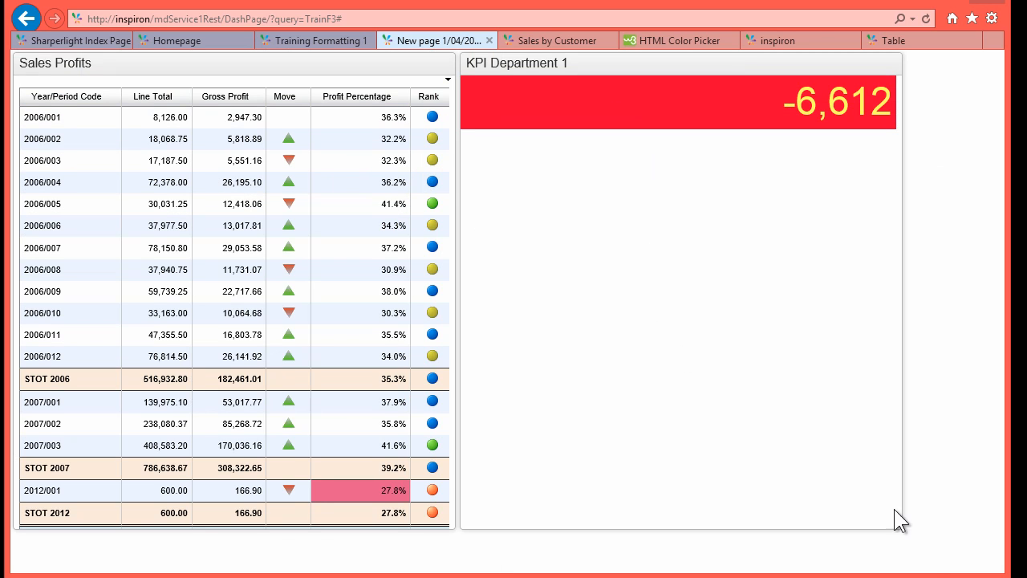
drag(902, 525, 673, 177)
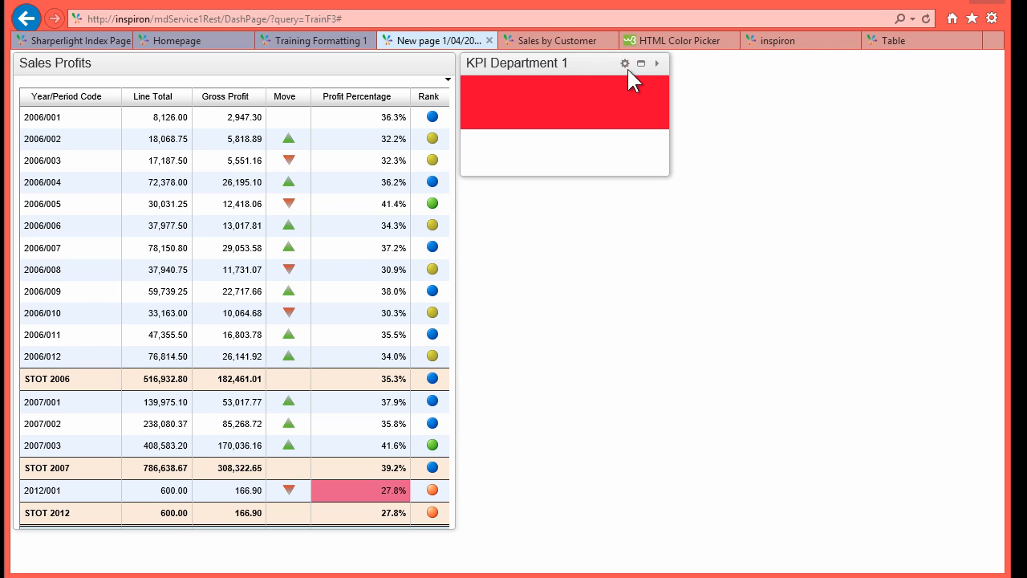
click(625, 64)
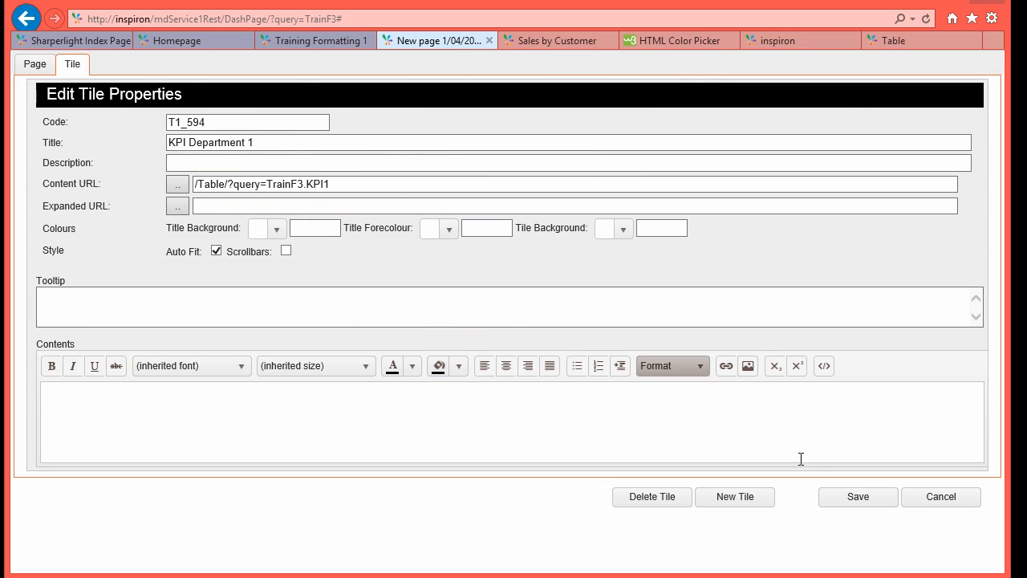
click(827, 493)
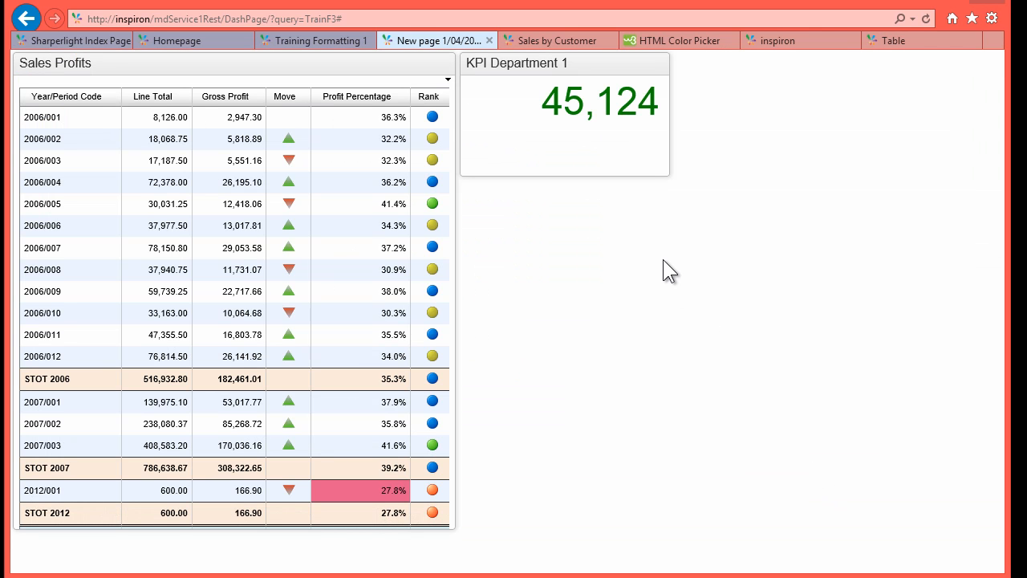
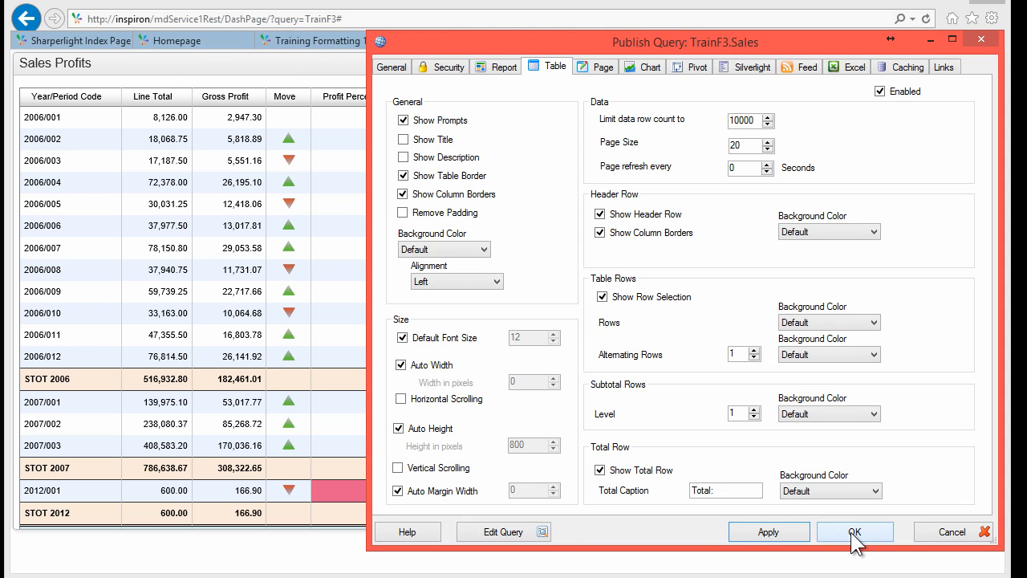
Step: Set the KPI1 query's table page refresh interval to 10 seconds and apply it
click(849, 532)
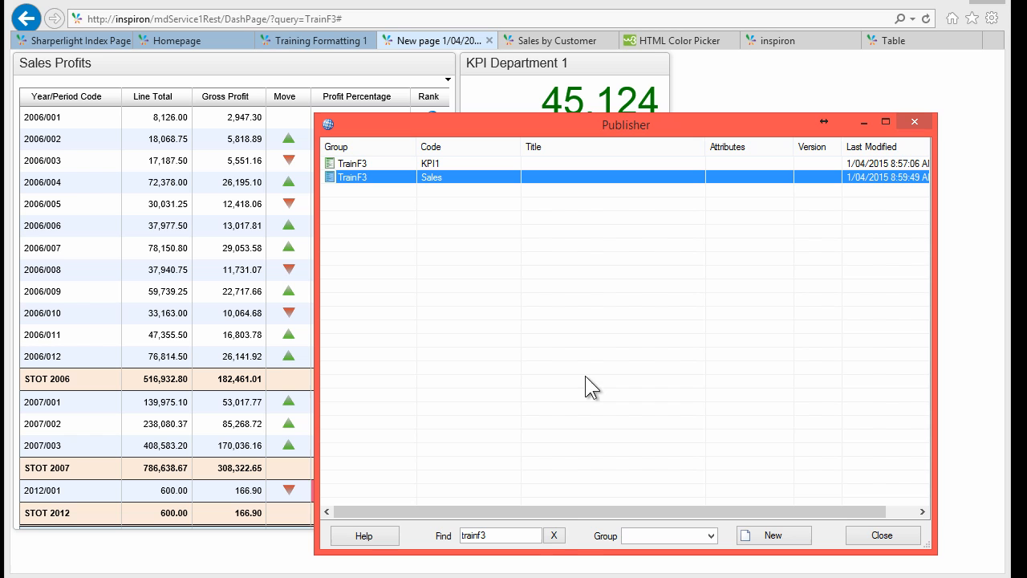
double_click(423, 164)
click(492, 109)
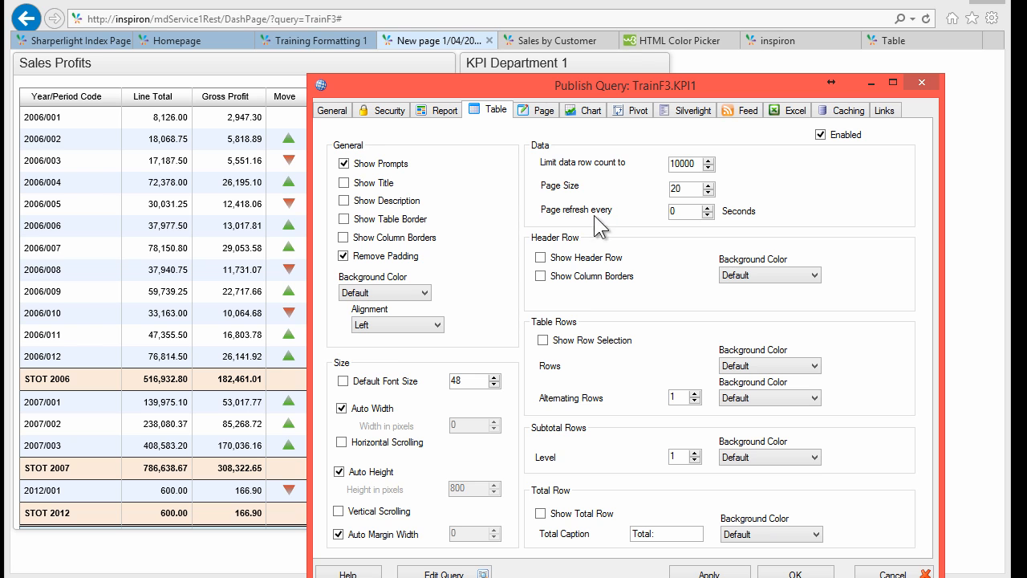
double_click(679, 208)
text(10)
click(684, 574)
click(732, 57)
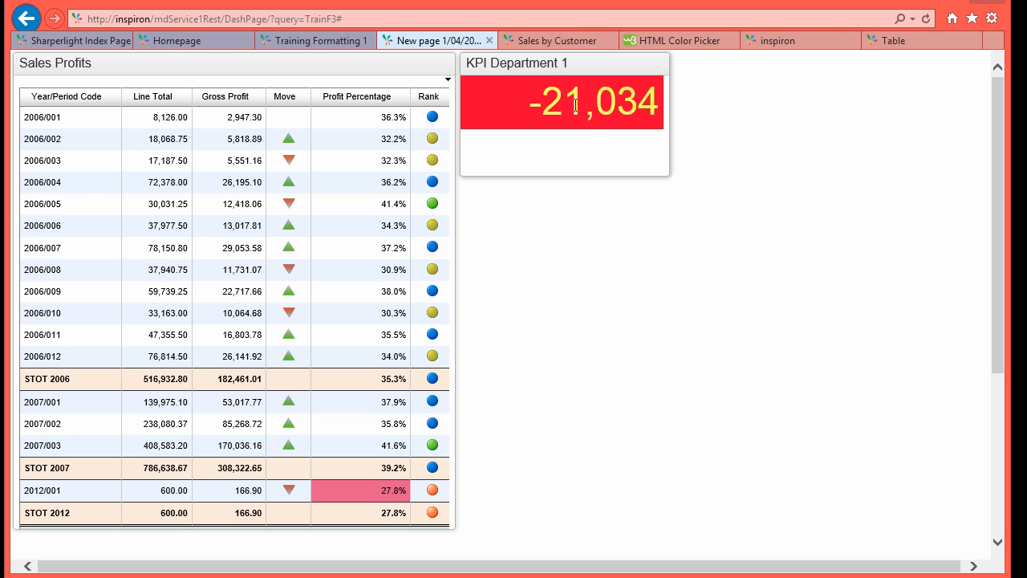
Step: Shrink the KPI Department 1 tile and bring the Publisher query list back
drag(668, 173, 666, 141)
mouse_move(529, 70)
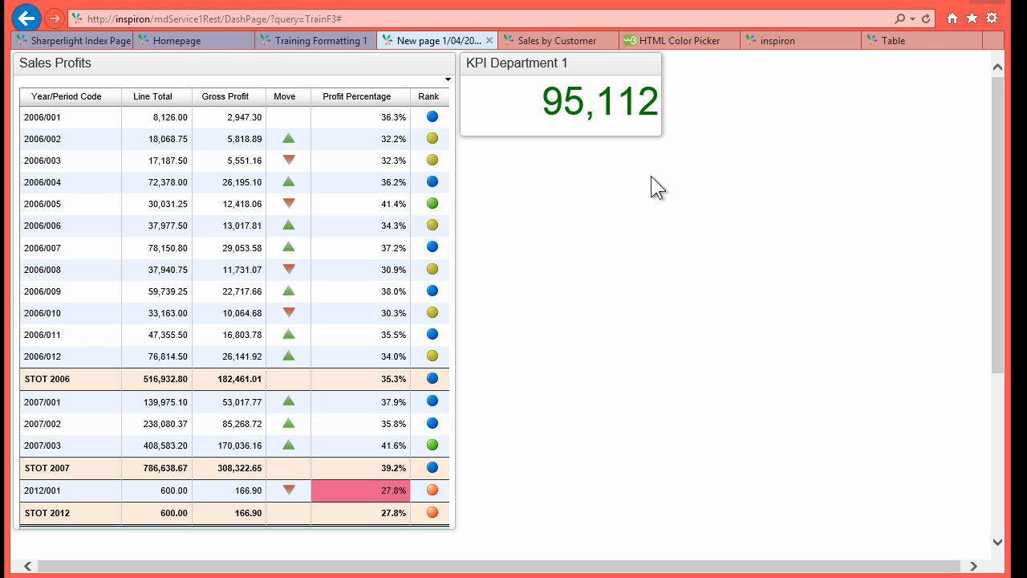
key(alt+Tab)
Step: Clone the KPI1 query and rename the KPI12 copy's code to KPI2
click(795, 571)
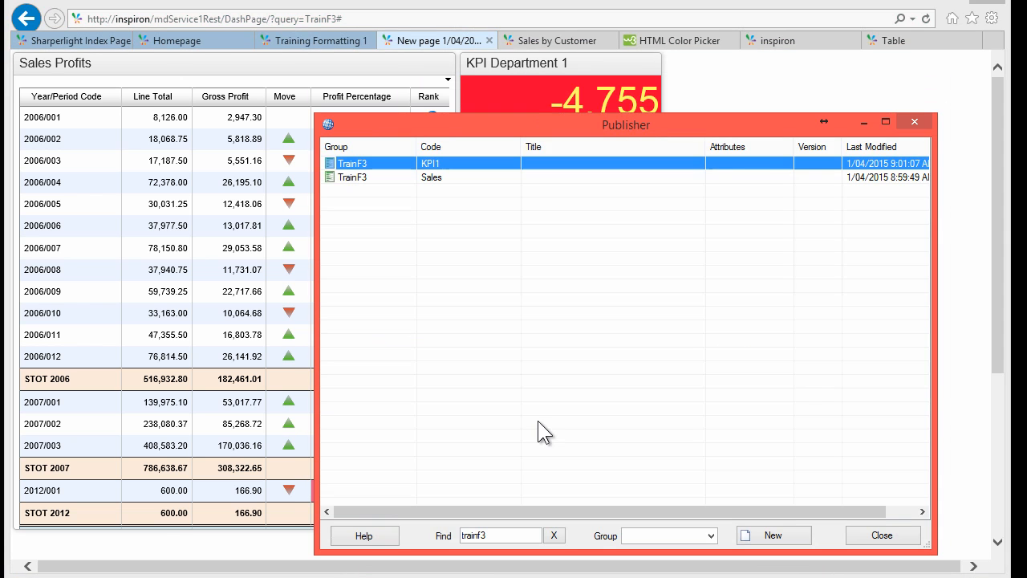
right_click(428, 162)
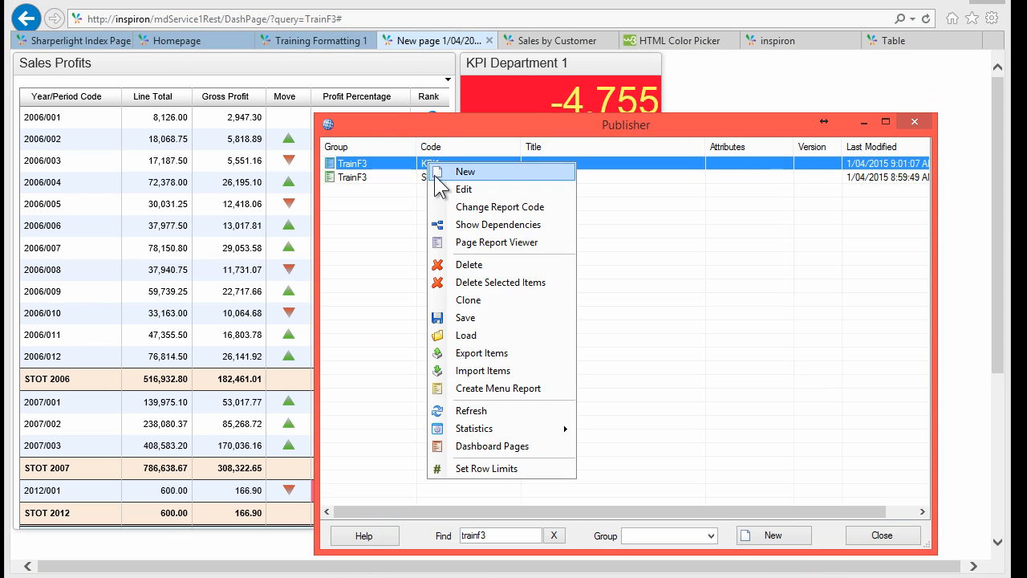
click(472, 302)
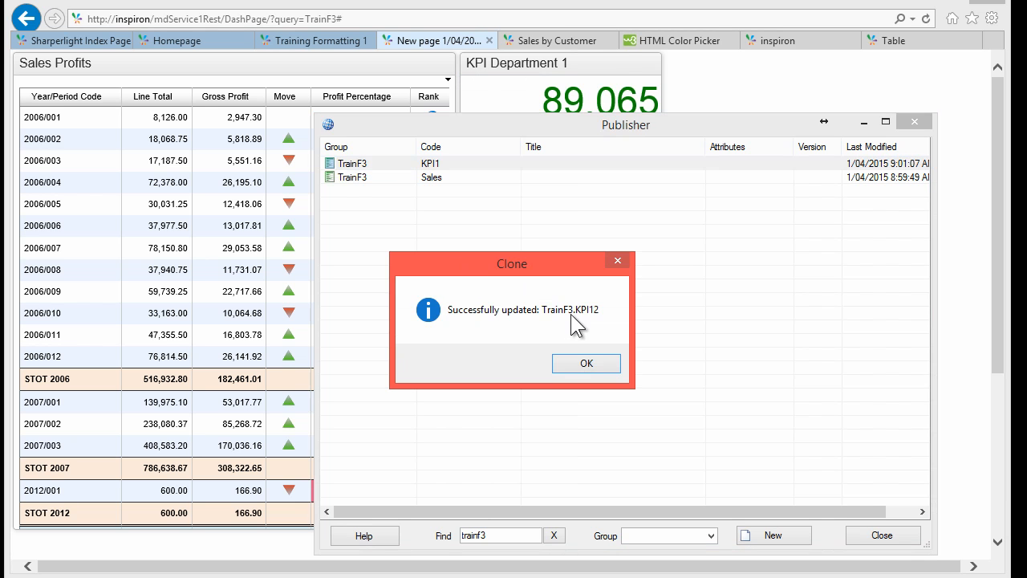
click(586, 362)
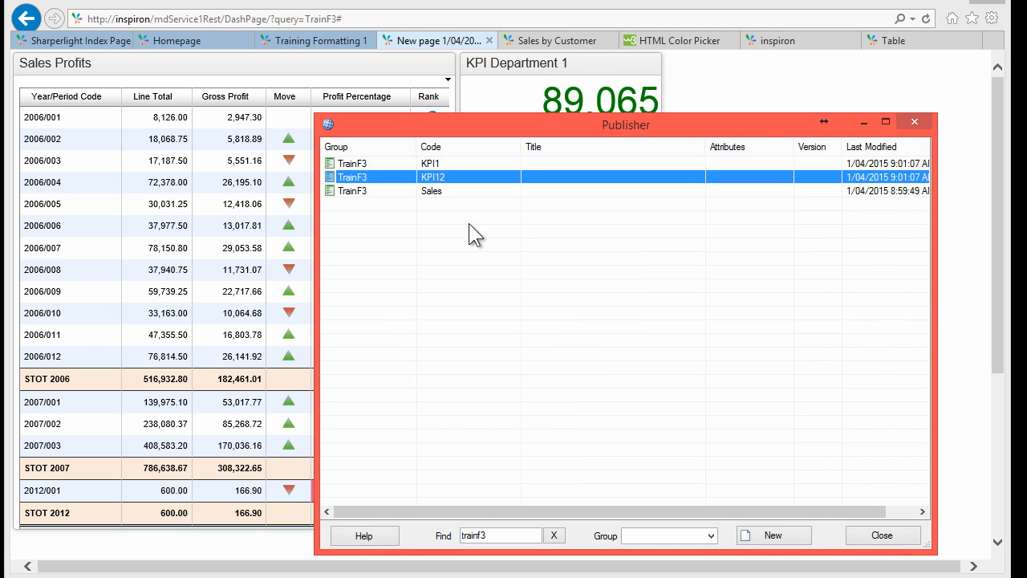
double_click(437, 178)
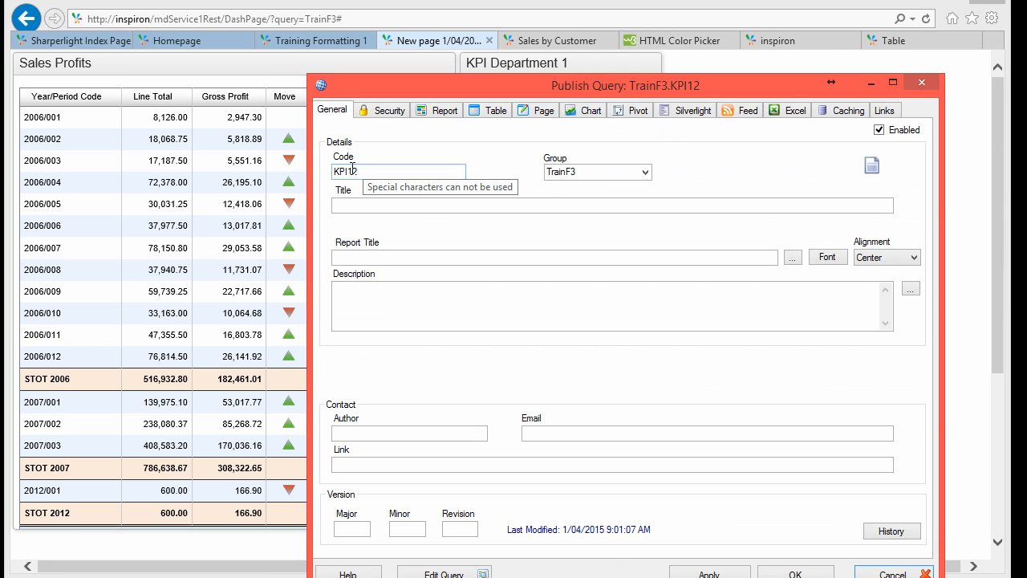
key(BackSpace)
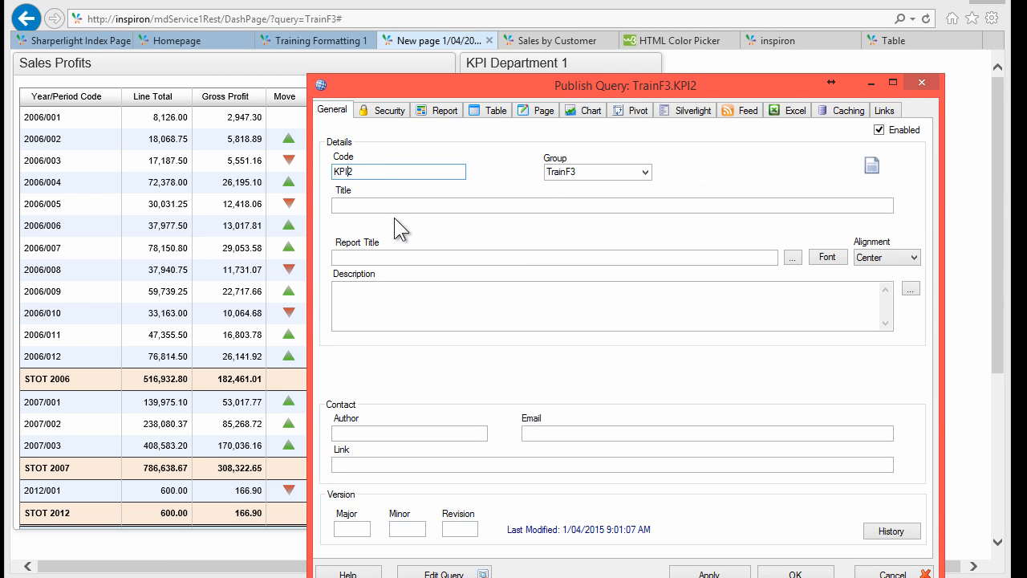
click(449, 573)
Step: Review the Expression E4943 formula in KPI2, then delete that output
drag(424, 87, 267, 50)
click(483, 347)
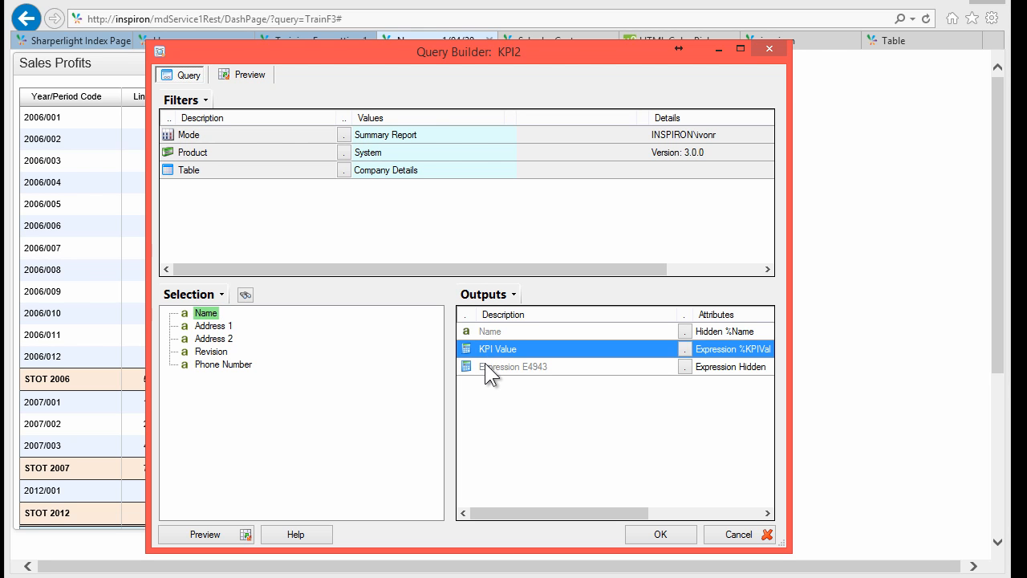
click(485, 366)
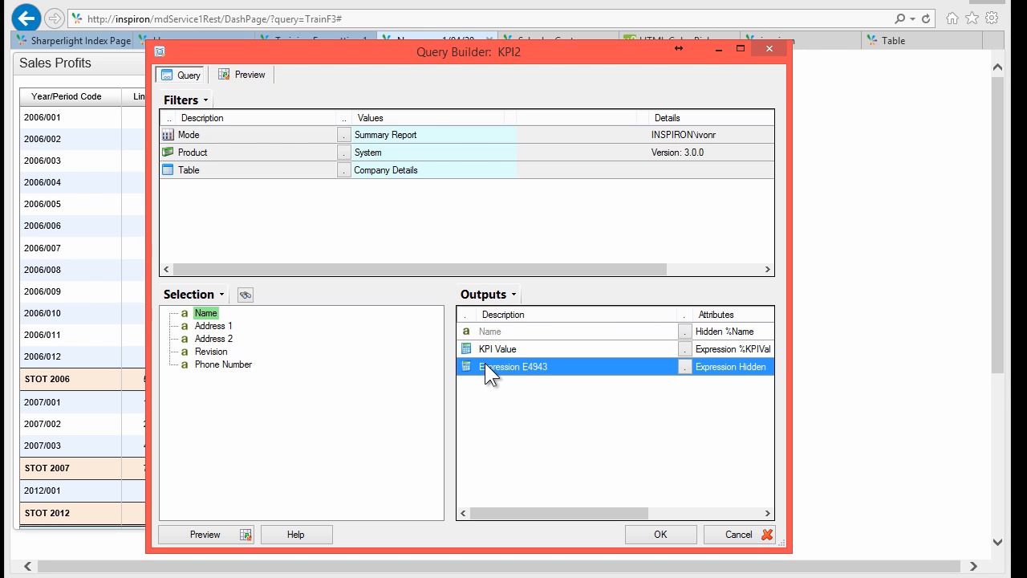
double_click(485, 365)
click(267, 155)
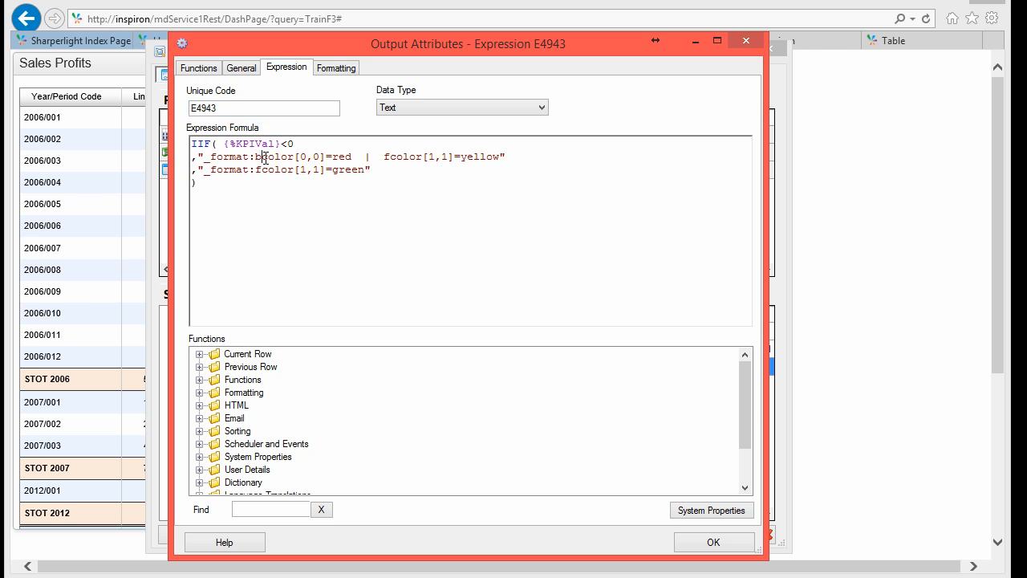
click(729, 543)
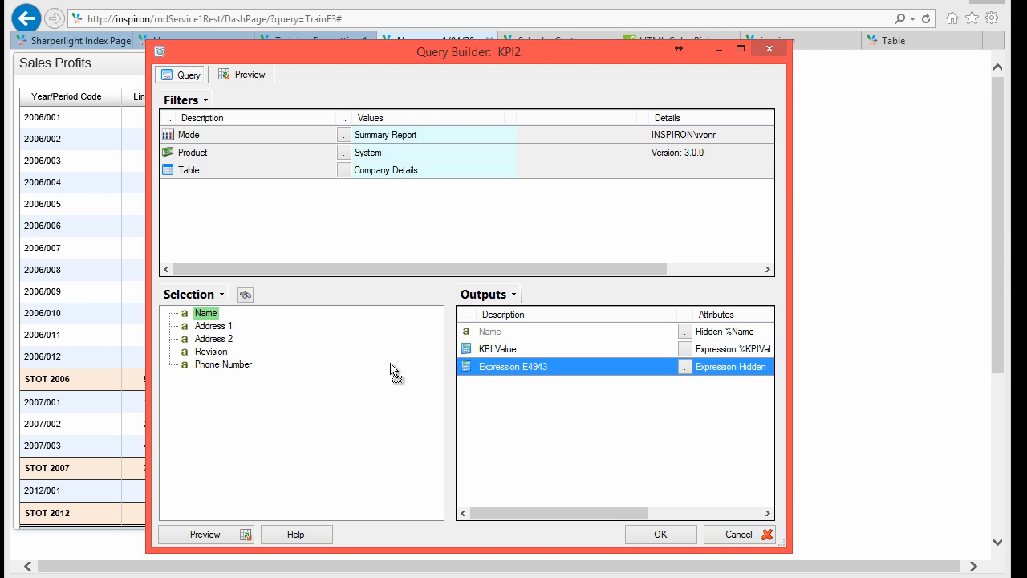
key(Delete)
Step: Add a new expression output using the HTML Custom Styles red/green up-down arrow template
right_click(492, 352)
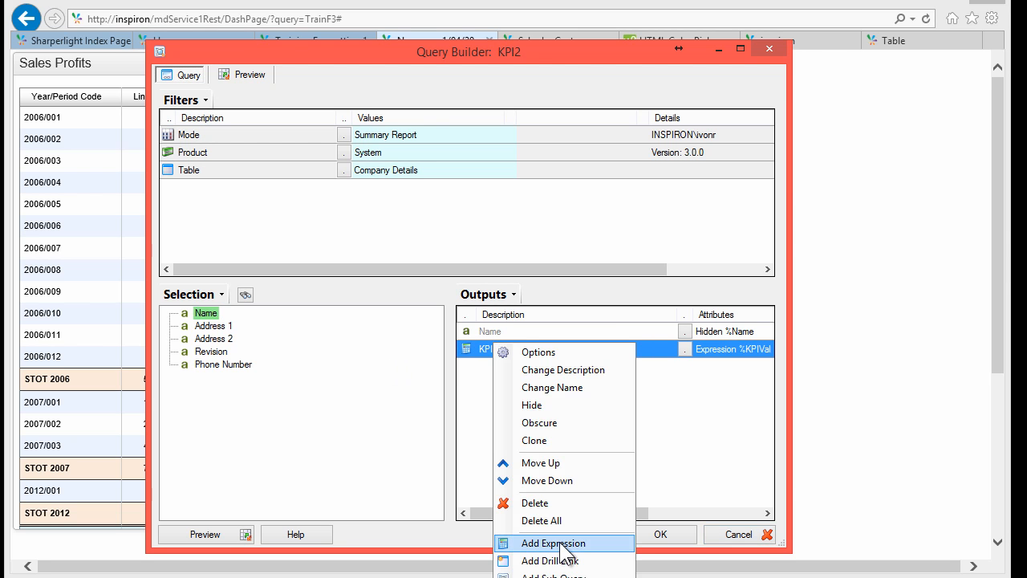
click(554, 544)
click(293, 236)
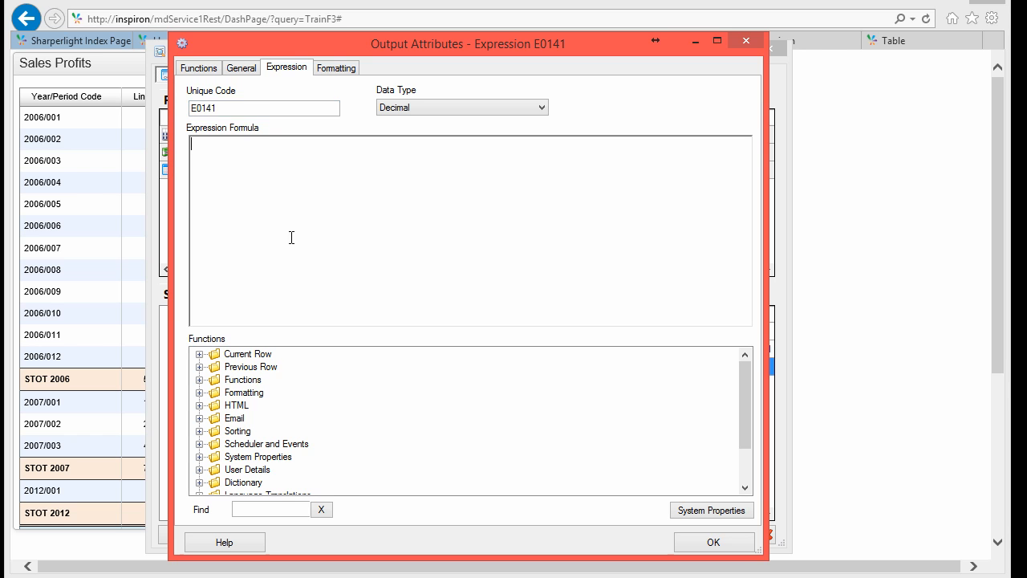
click(199, 405)
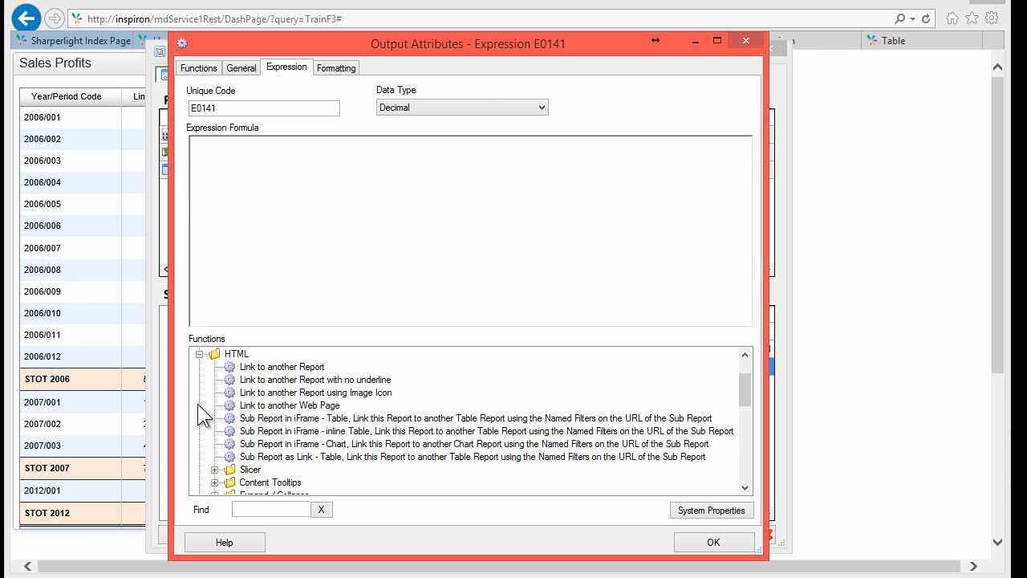
scroll(229, 459, down, 1)
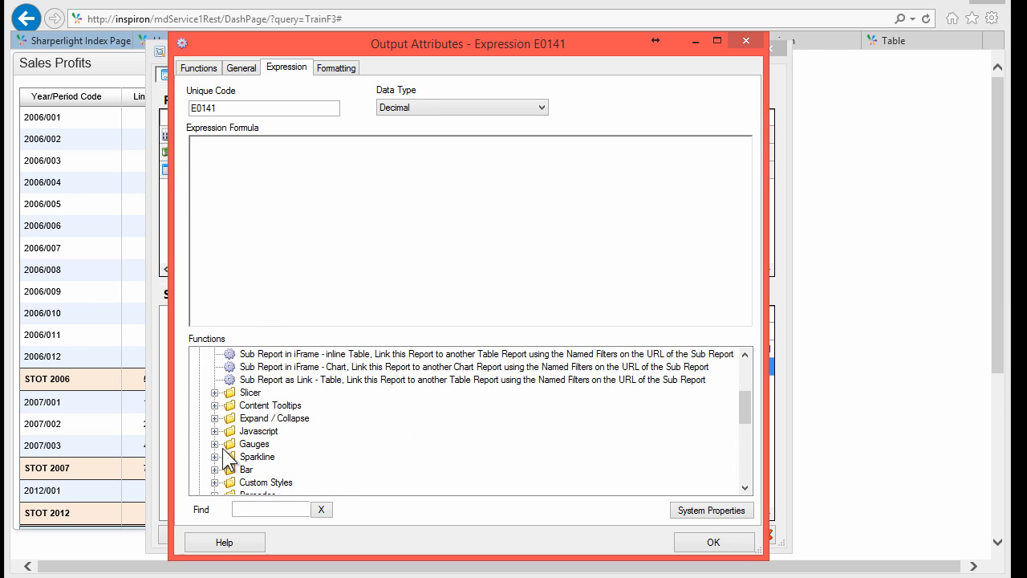
scroll(222, 448, down, 1)
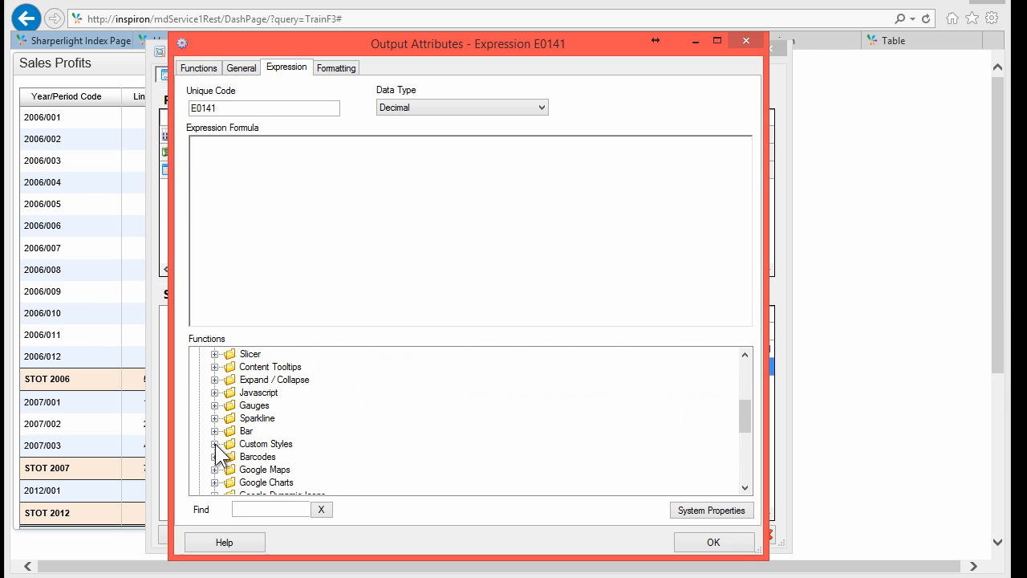
click(215, 444)
click(297, 482)
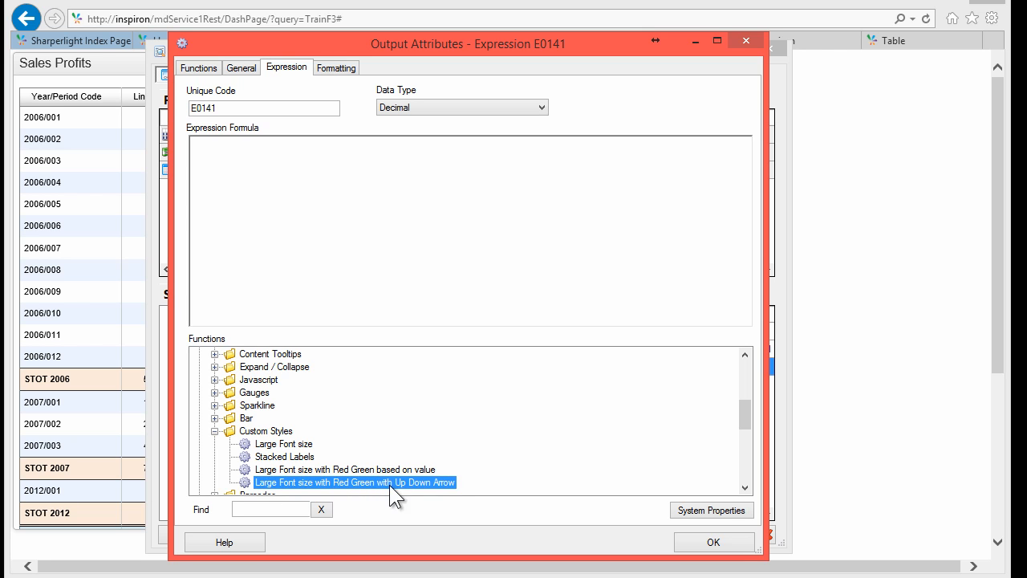
double_click(359, 484)
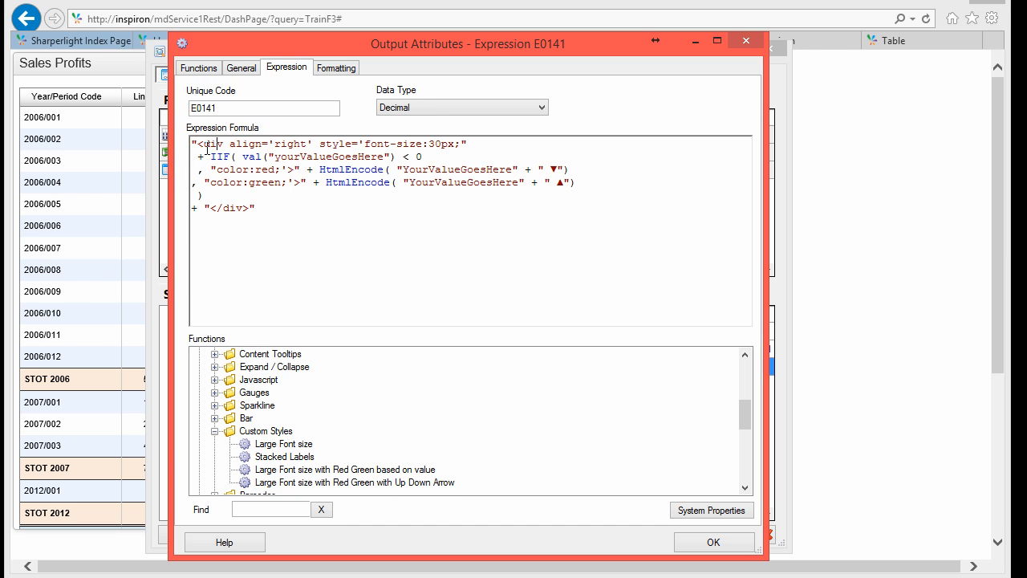
Step: Change the template's font size from 30px to 50px and clear the val() placeholder
drag(215, 146, 221, 147)
double_click(283, 141)
click(371, 145)
key(shift+Right)
text(5)
key(shift+Right)
key(shift+Right)
key(shift+Right)
key(shift+Right)
key(shift+Right)
key(shift+Right)
key(shift+Right)
key(shift+Right)
key(shift+Right)
key(shift+Right)
key(shift+Right)
key(shift+Right)
key(shift+Right)
key(shift+Right)
key(shift+Right)
key(shift+Right)
key(shift+Right)
key(shift+Right)
key(shift+Right)
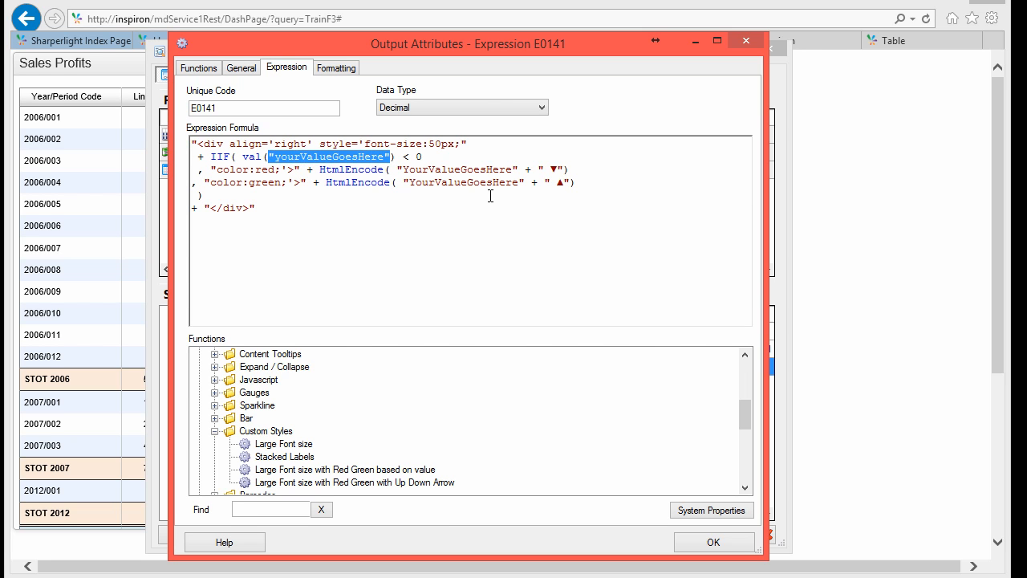
key(Down)
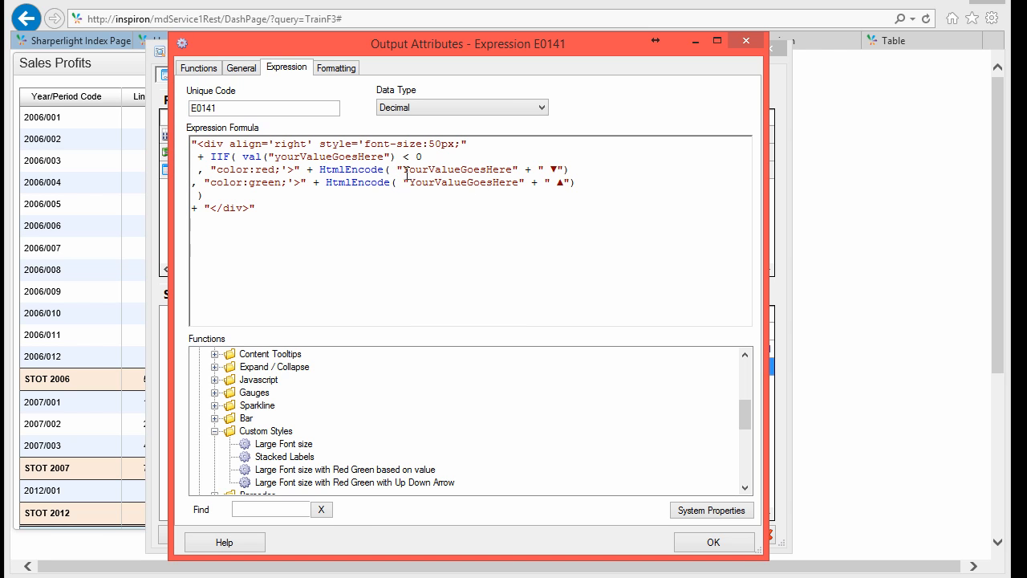
double_click(443, 170)
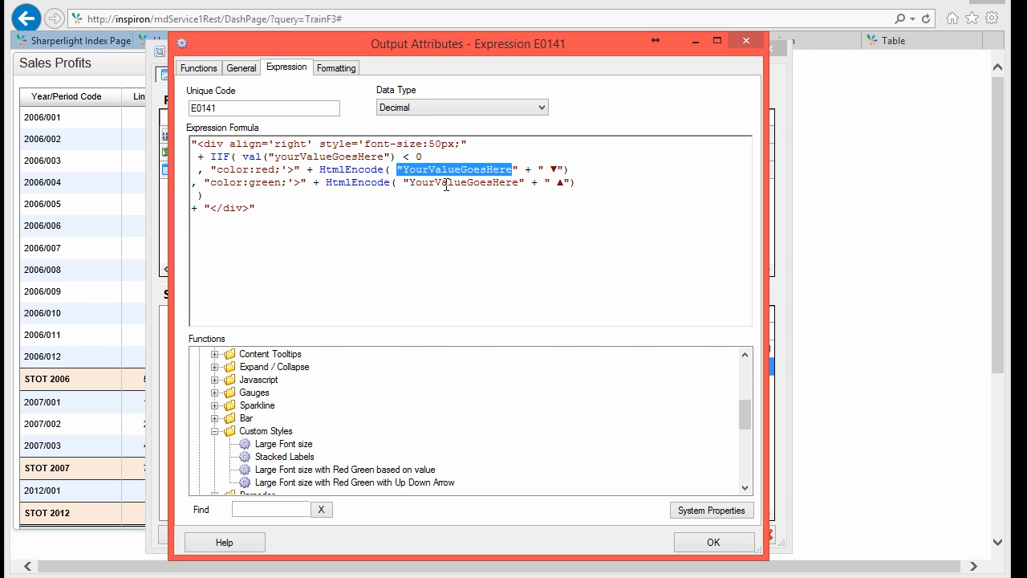
click(443, 183)
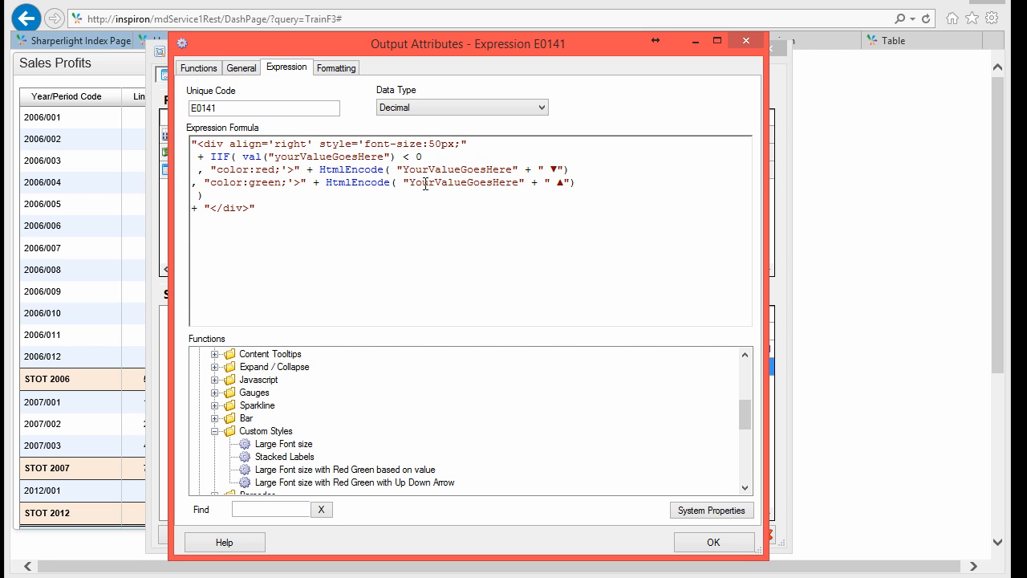
double_click(390, 157)
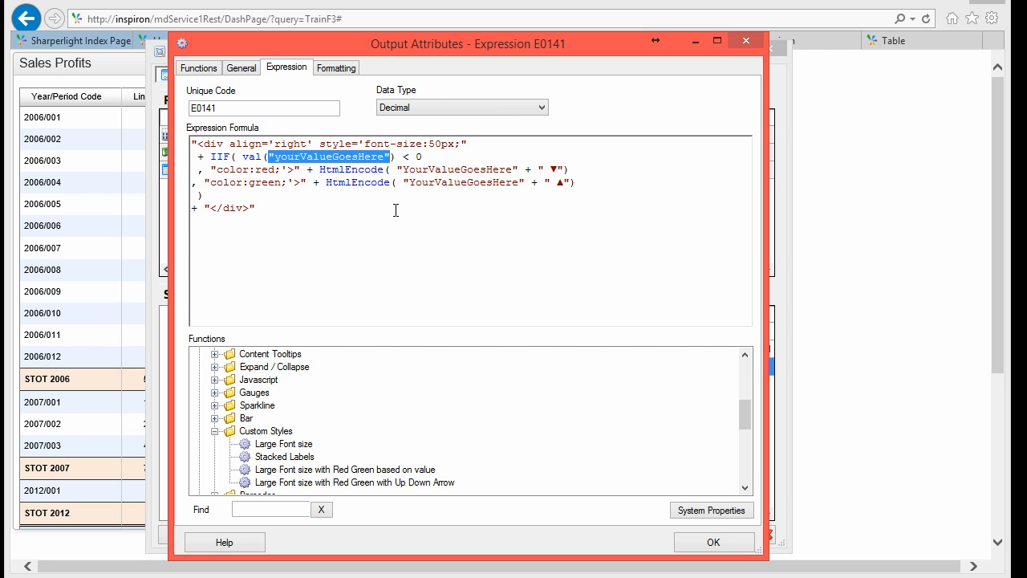
key(Delete)
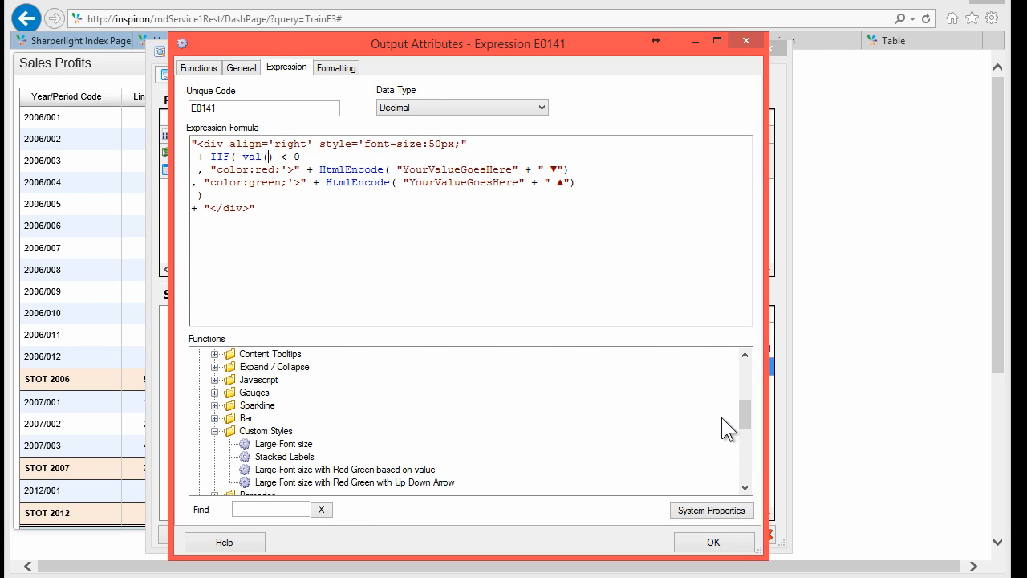
Step: Fill val() and the HtmlEncode calls with {%KPIVal}, accepting the HTML data type
drag(743, 412, 746, 357)
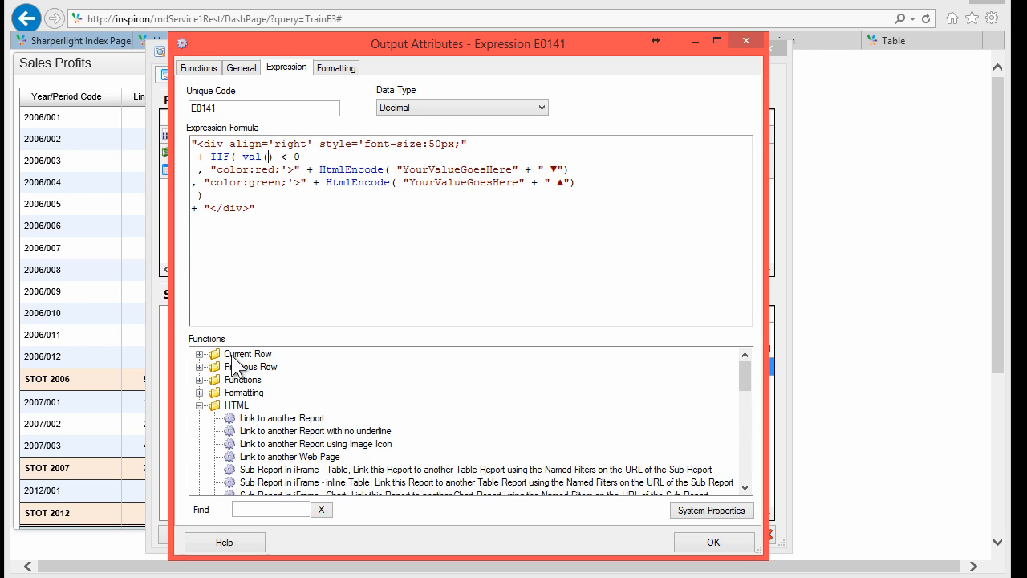
click(199, 354)
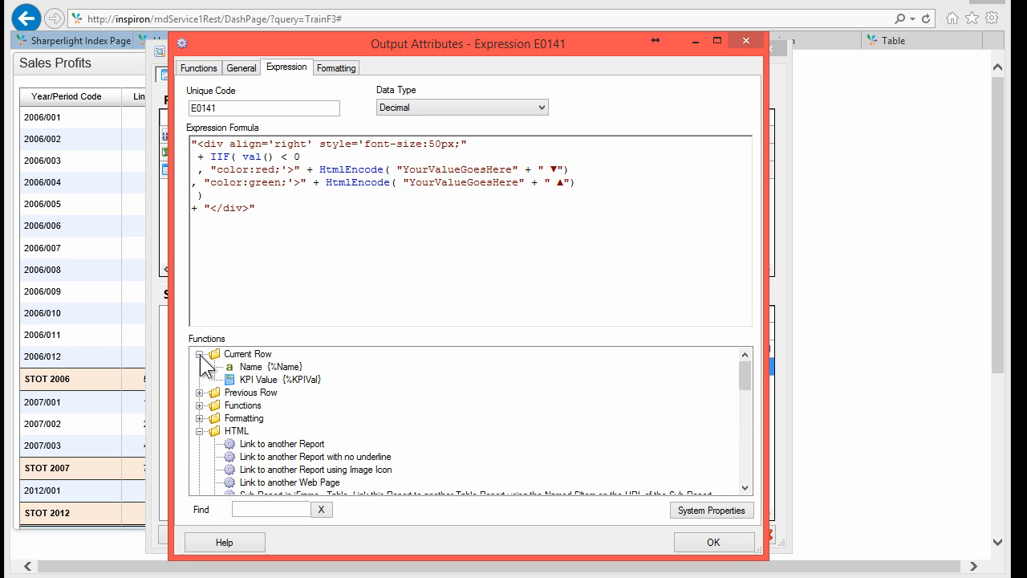
click(285, 381)
double_click(304, 382)
click(323, 171)
click(396, 172)
key(shift+Right)
key(shift+Right)
key(shift+Right)
key(shift+Right)
key(shift+Right)
key(shift+Right)
key(shift+Right)
key(shift+Right)
key(shift+Right)
key(shift+Right)
key(shift+Right)
key(shift+Right)
key(shift+Right)
key(shift+Right)
key(shift+Right)
key(shift+Right)
key(shift+Right)
key(shift+Right)
key(shift+Right)
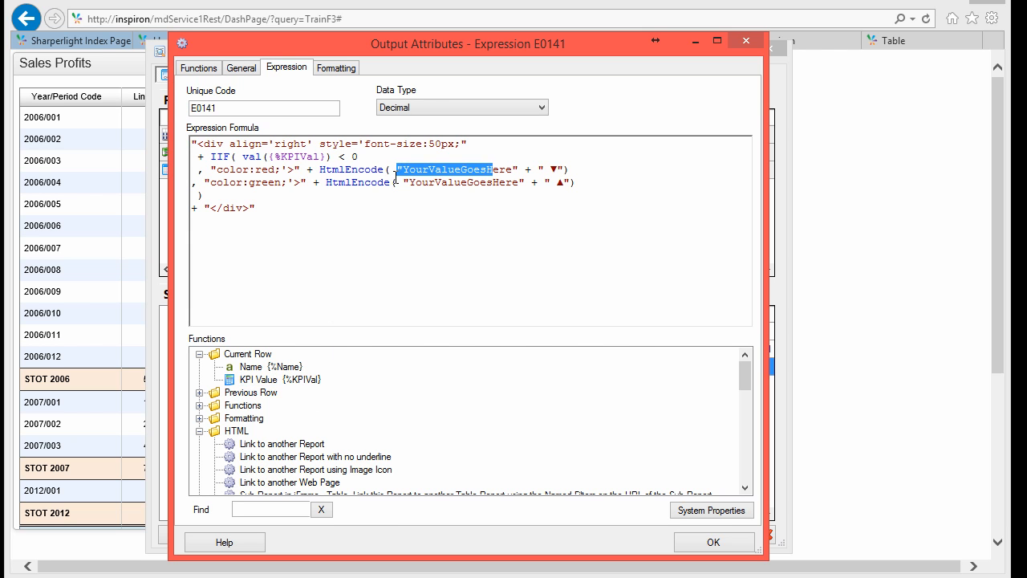
key(Delete)
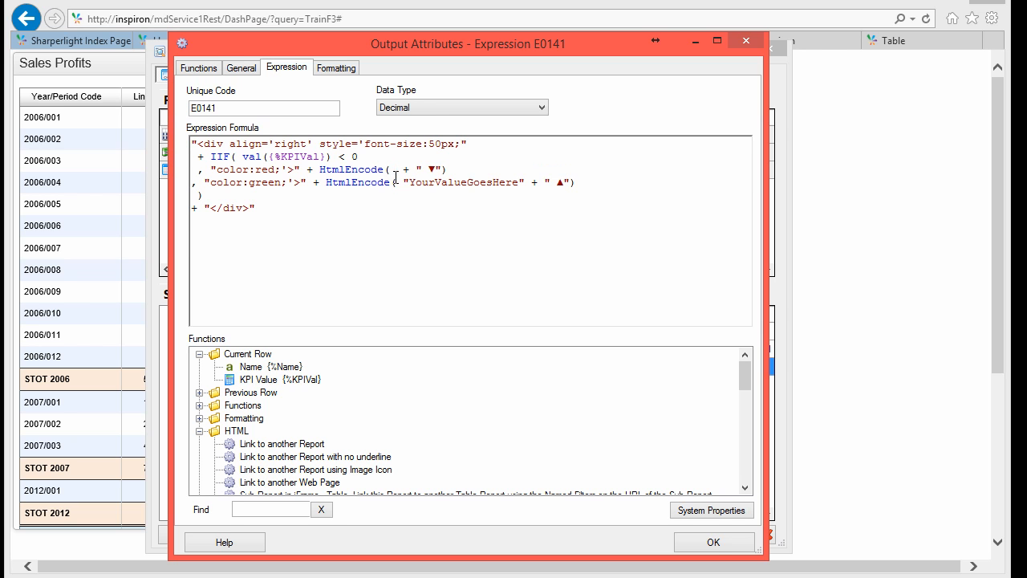
double_click(264, 379)
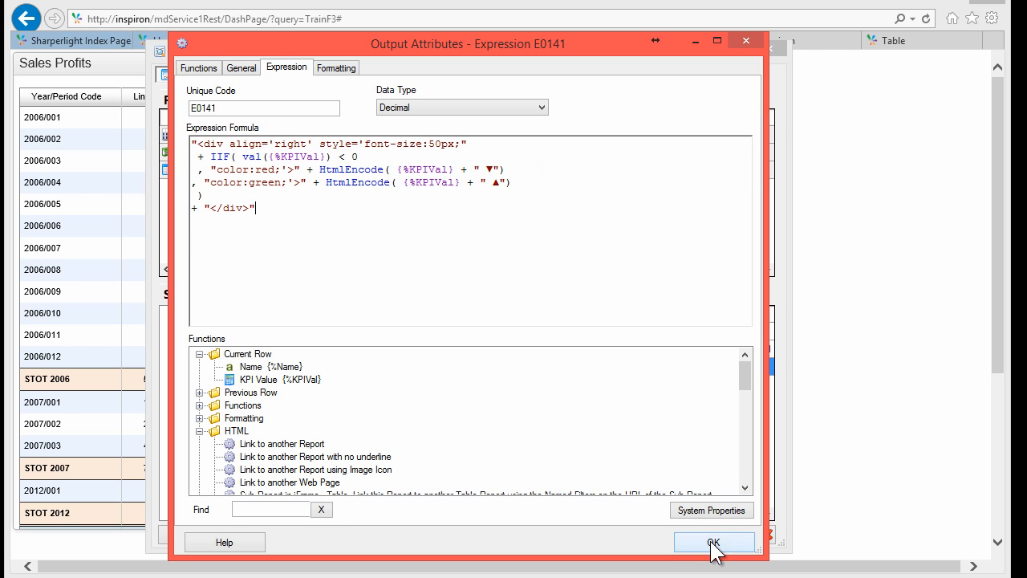
click(712, 541)
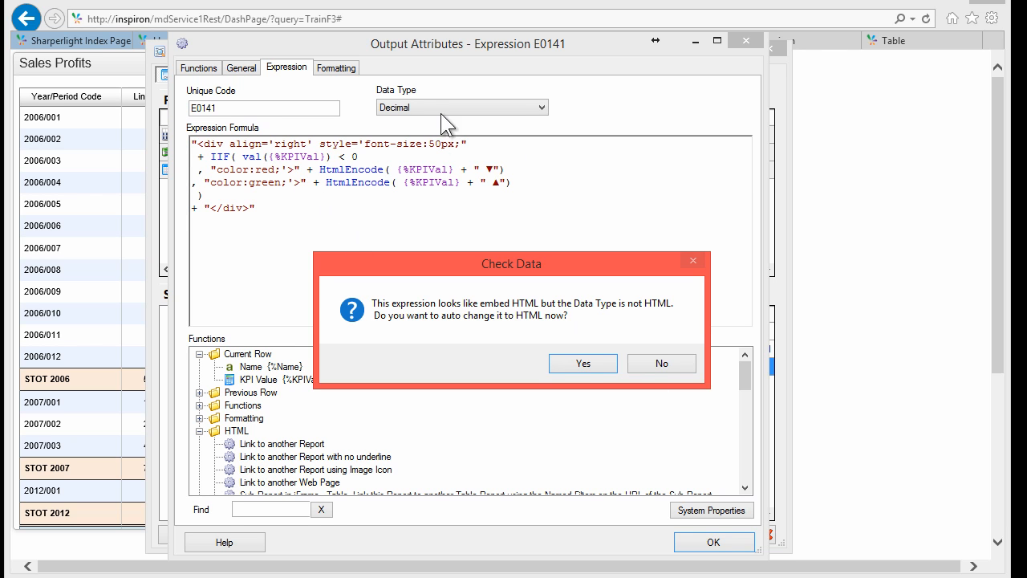
click(579, 362)
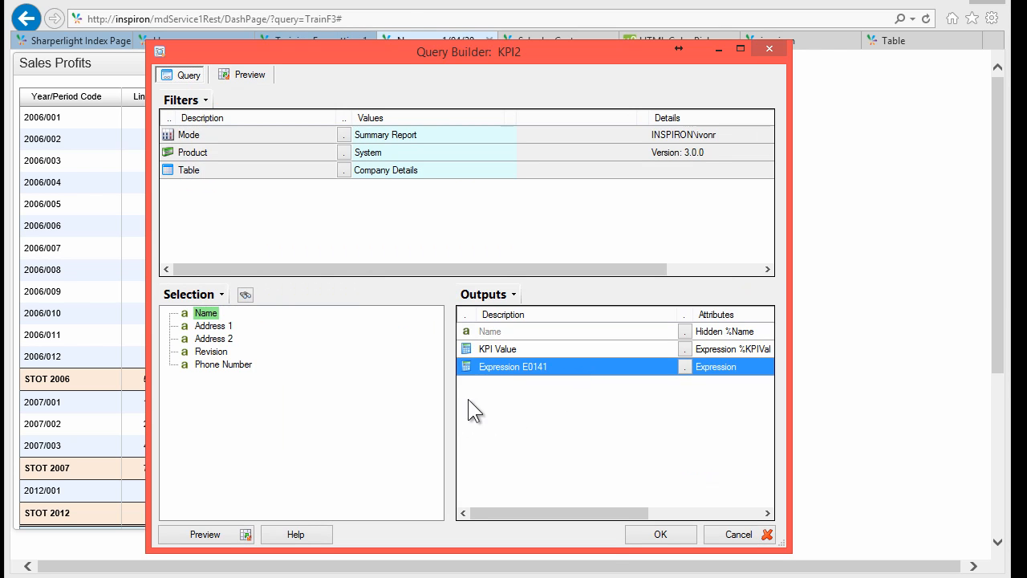
Step: Preview the KPI2 results, then open its copied Report URL in a new browser tab
click(200, 533)
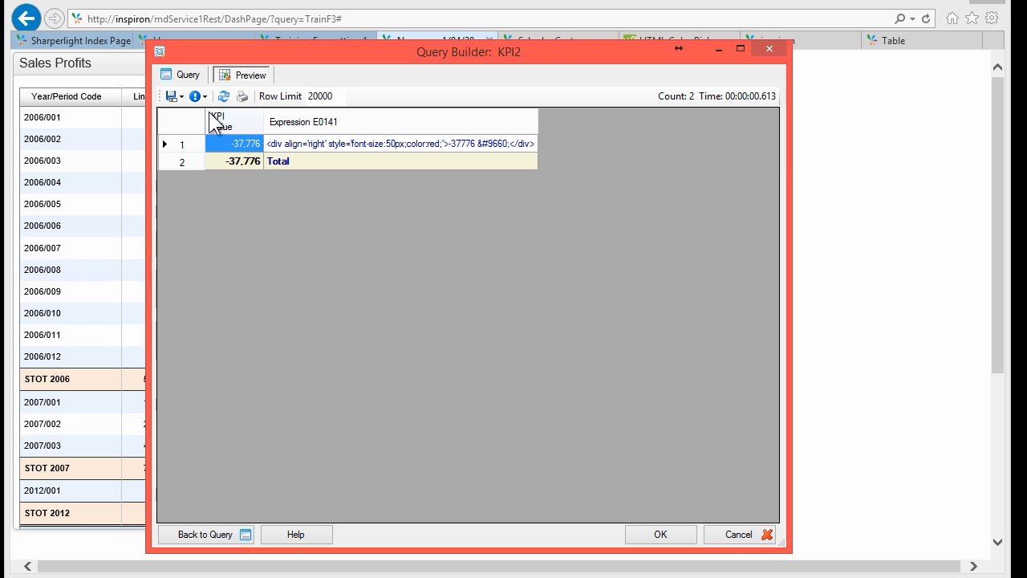
click(319, 143)
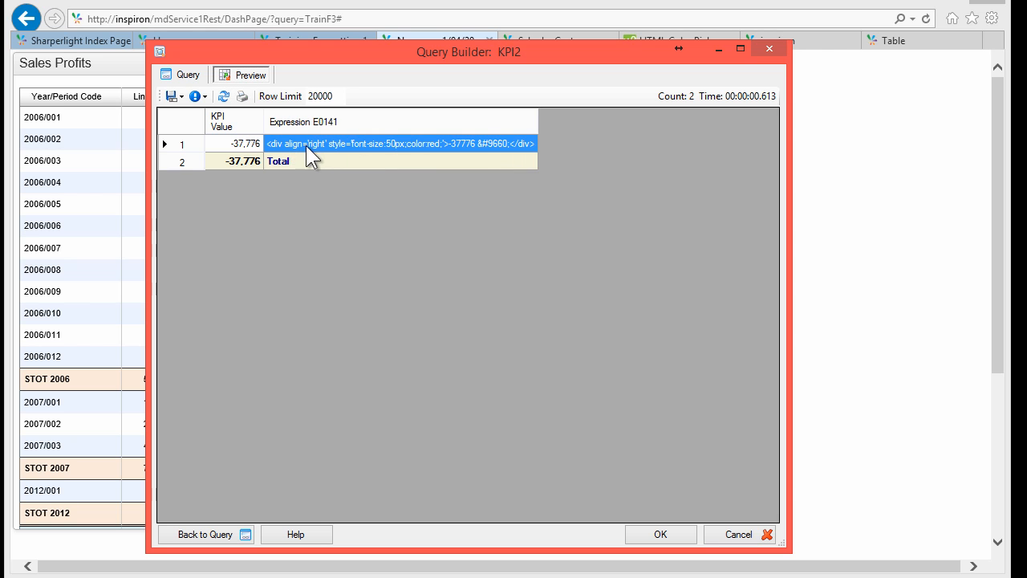
click(662, 531)
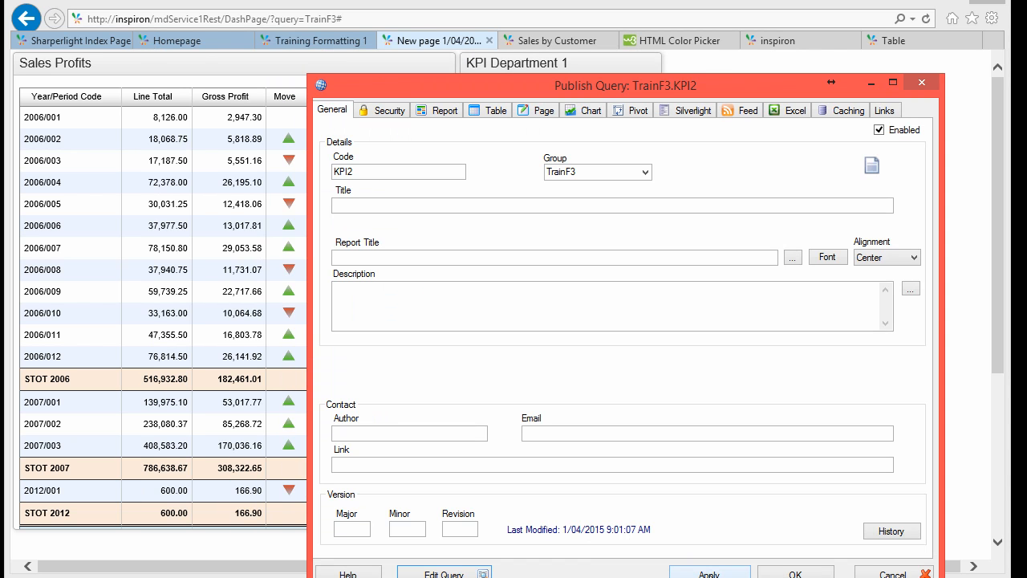
click(883, 111)
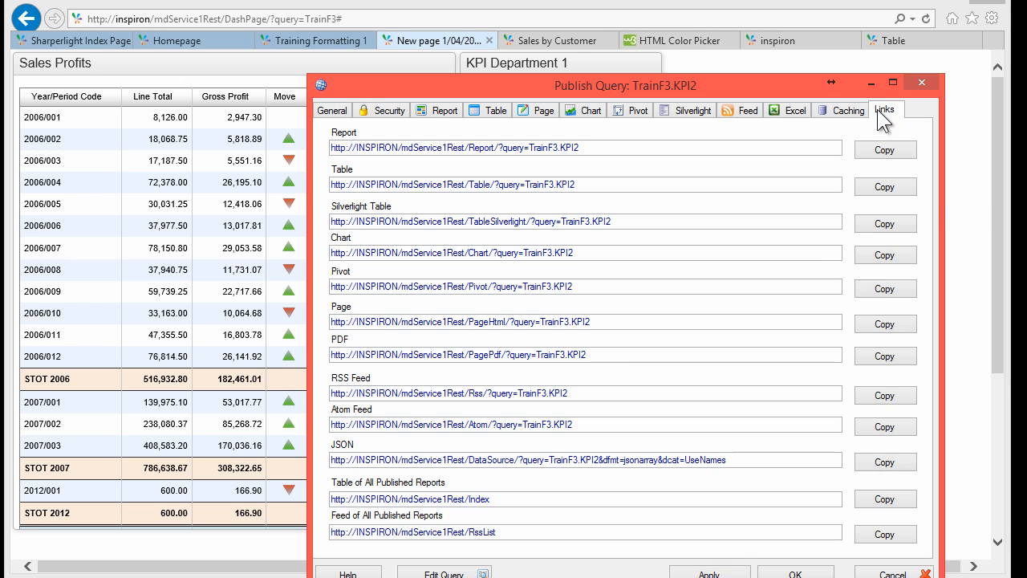
click(869, 154)
click(829, 64)
click(994, 40)
key(ctrl+v)
key(Return)
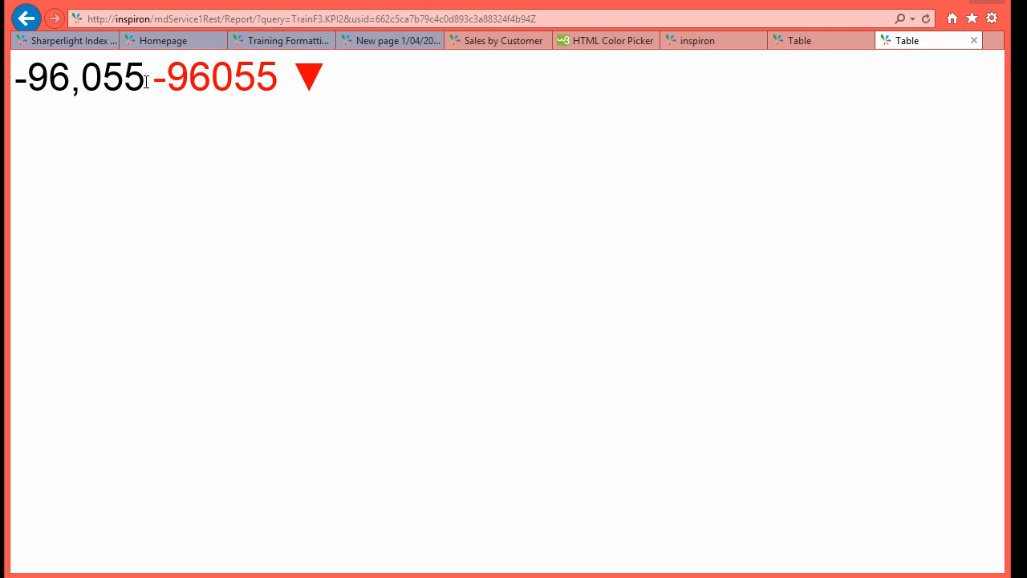
Step: Compare the plain and coloured KPI values on the report and reload for a new value
drag(147, 83, 15, 80)
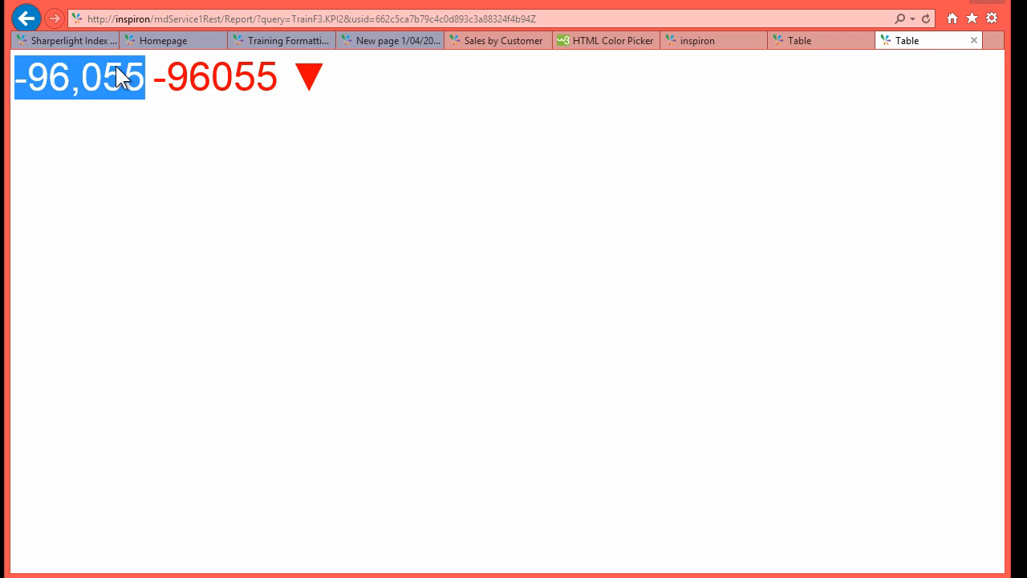
drag(155, 76, 377, 78)
click(373, 79)
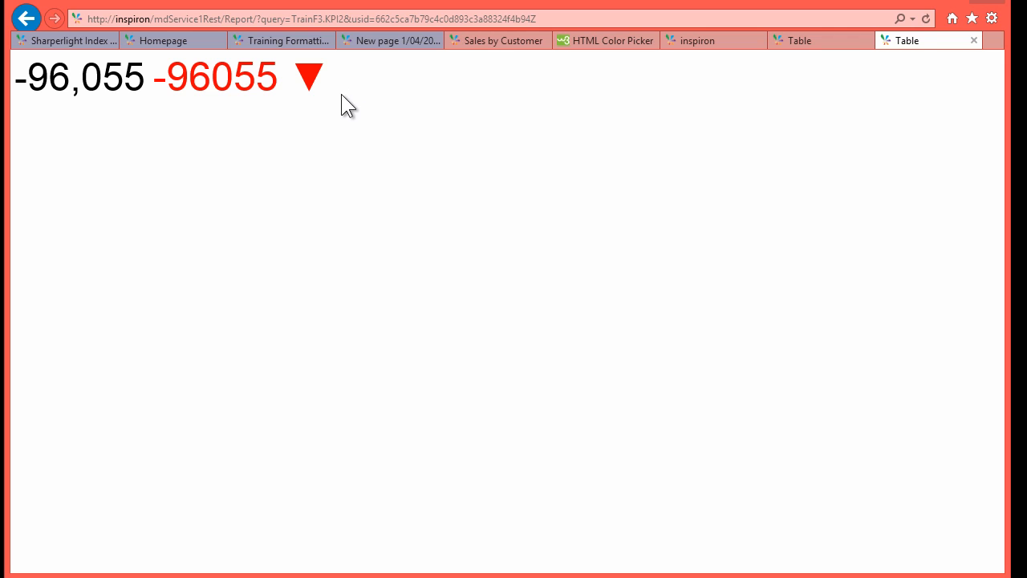
key(F5)
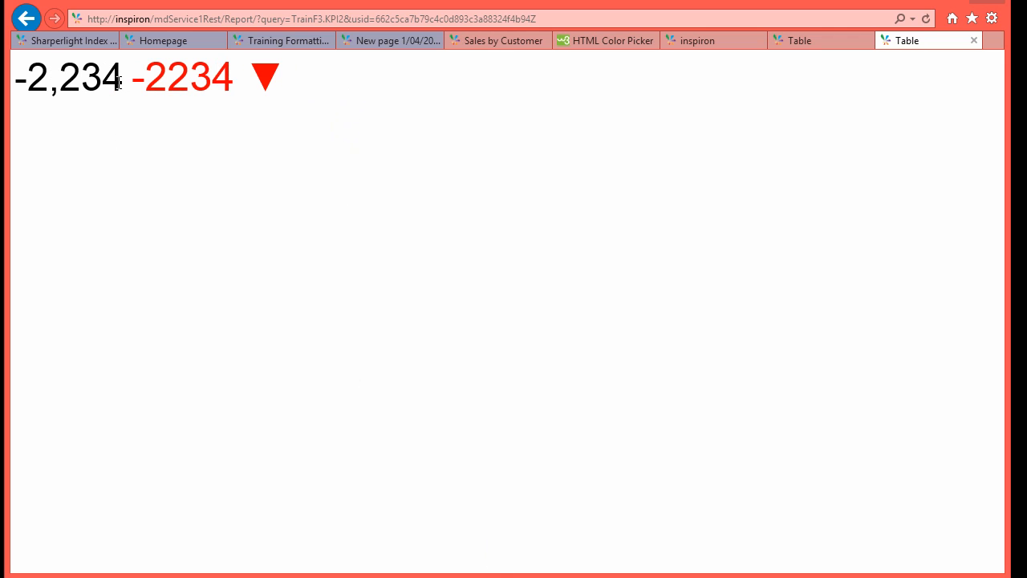
drag(118, 80, 20, 86)
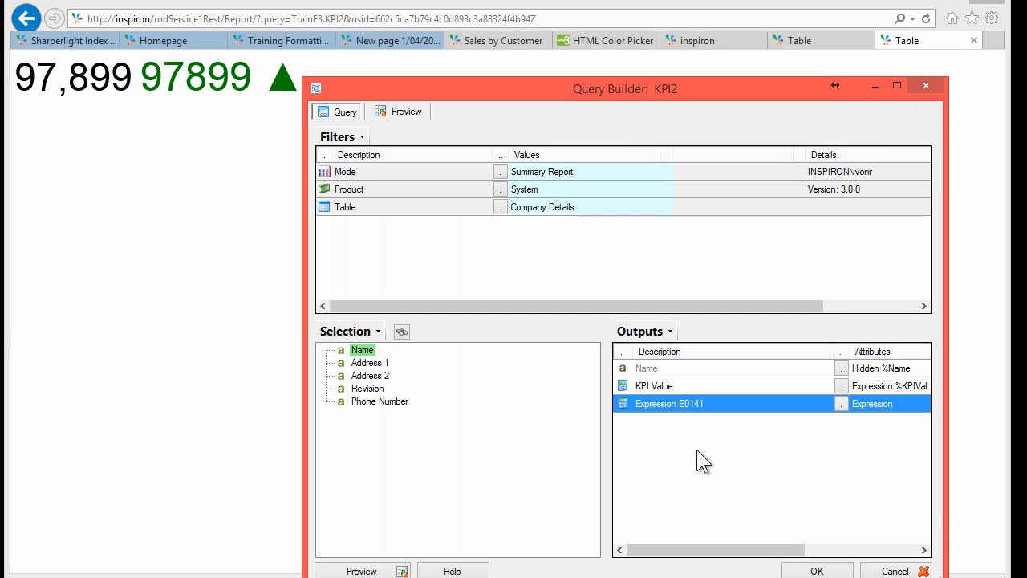
Step: Hide the KPI Value output and rename the expression output to 'KPI Value 2'
right_click(657, 385)
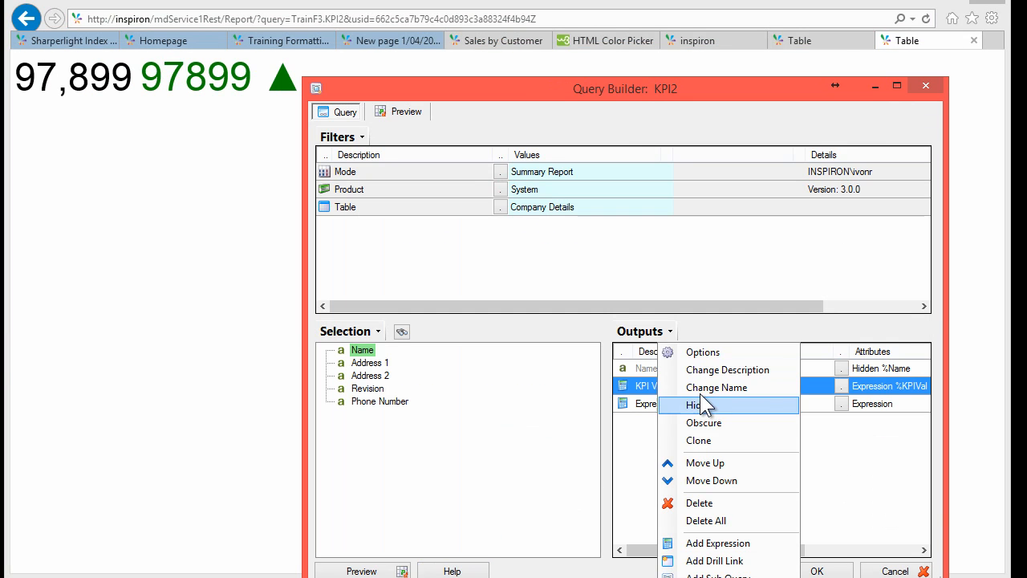
click(703, 403)
right_click(649, 404)
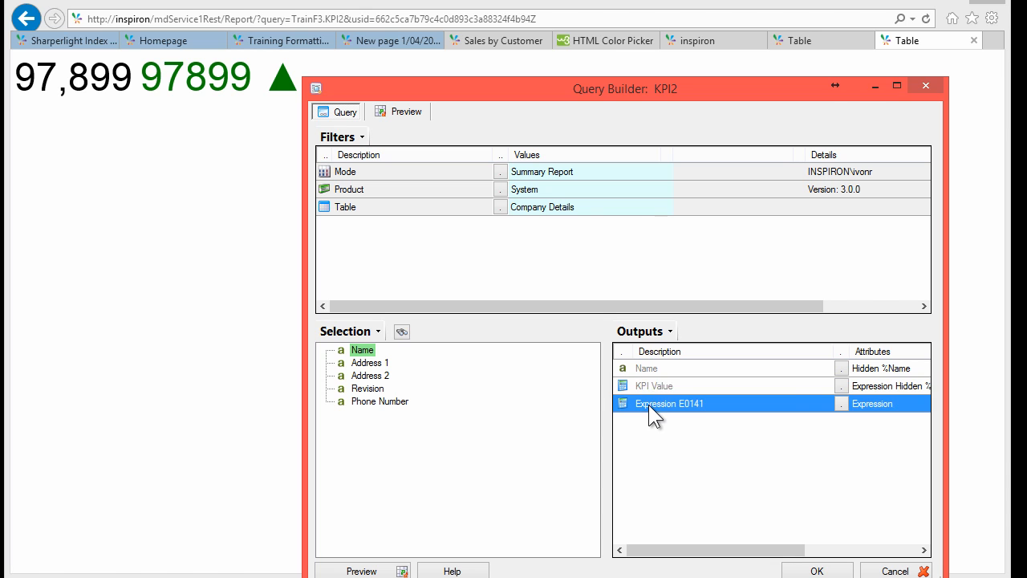
click(717, 369)
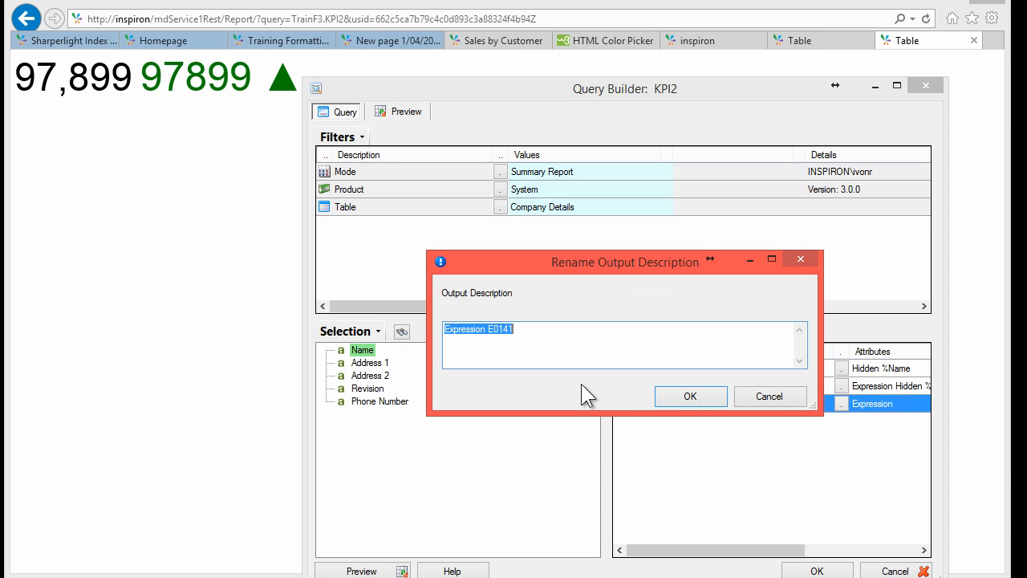
text(KPI Value 2)
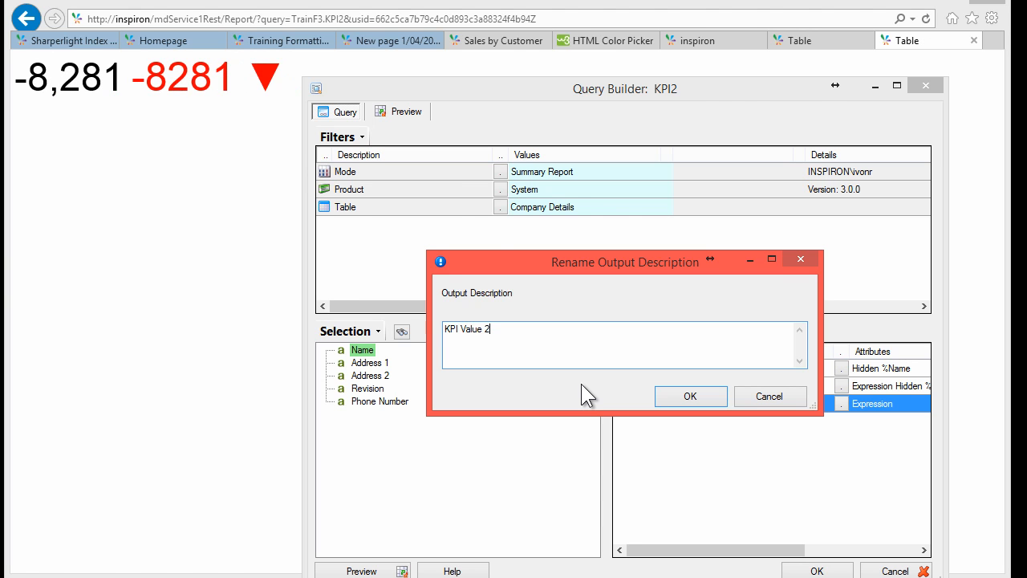
key(Return)
Step: Save and republish the KPI2 query, then switch to the KPI1 report tab
click(808, 571)
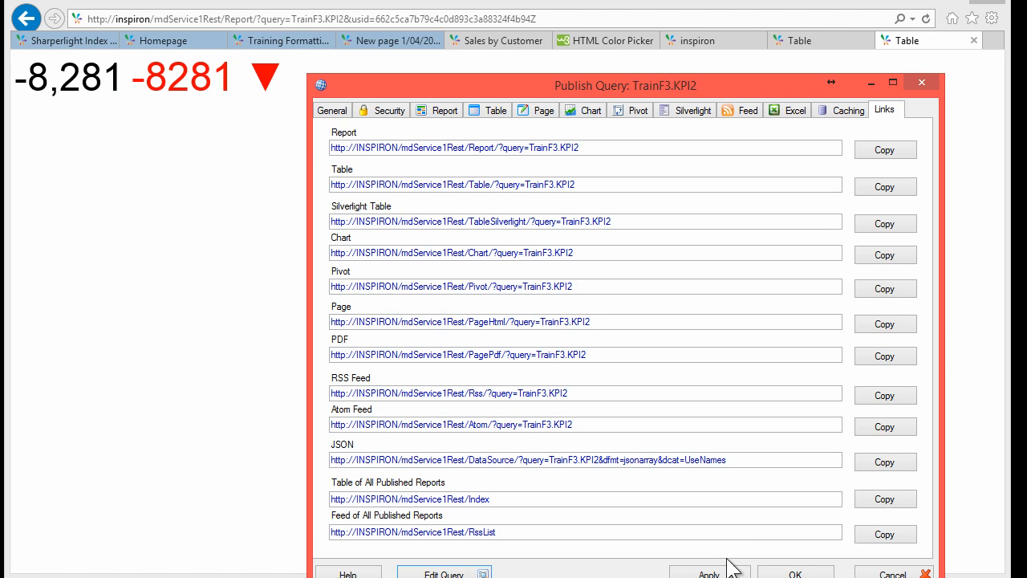
click(722, 573)
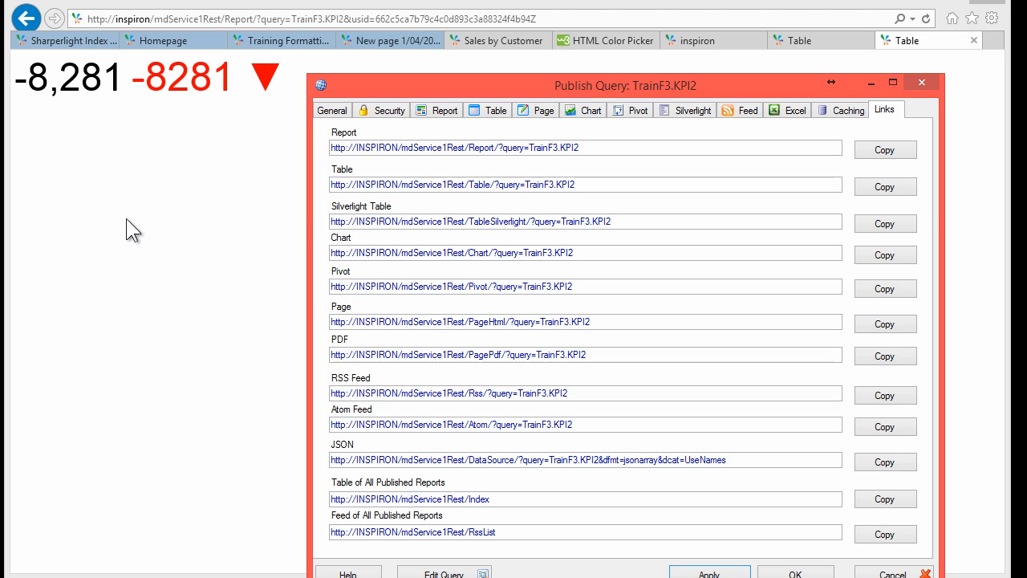
click(126, 230)
click(792, 41)
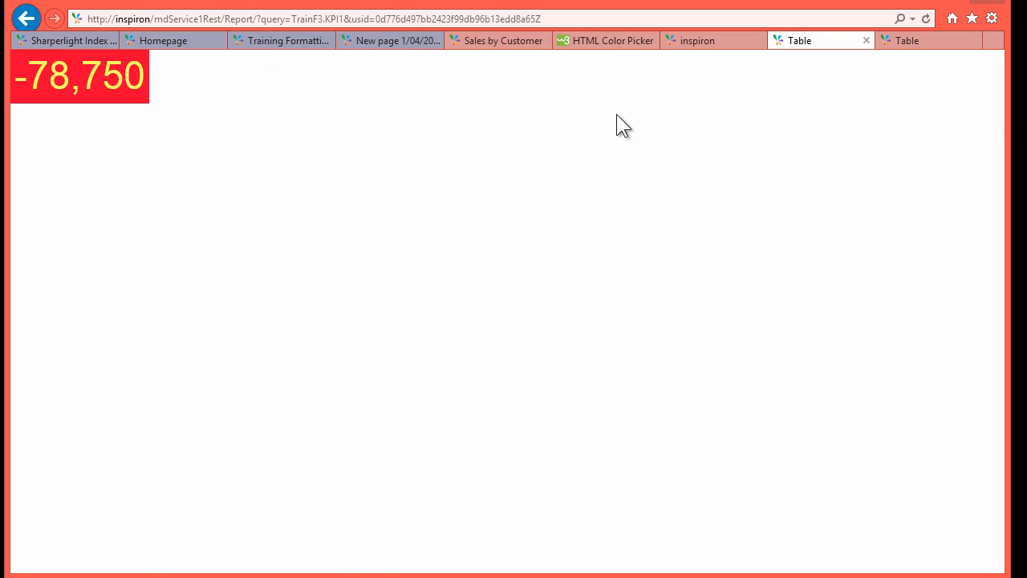
Step: Start a new dashboard tile titled 'KPI Department 2'
click(720, 39)
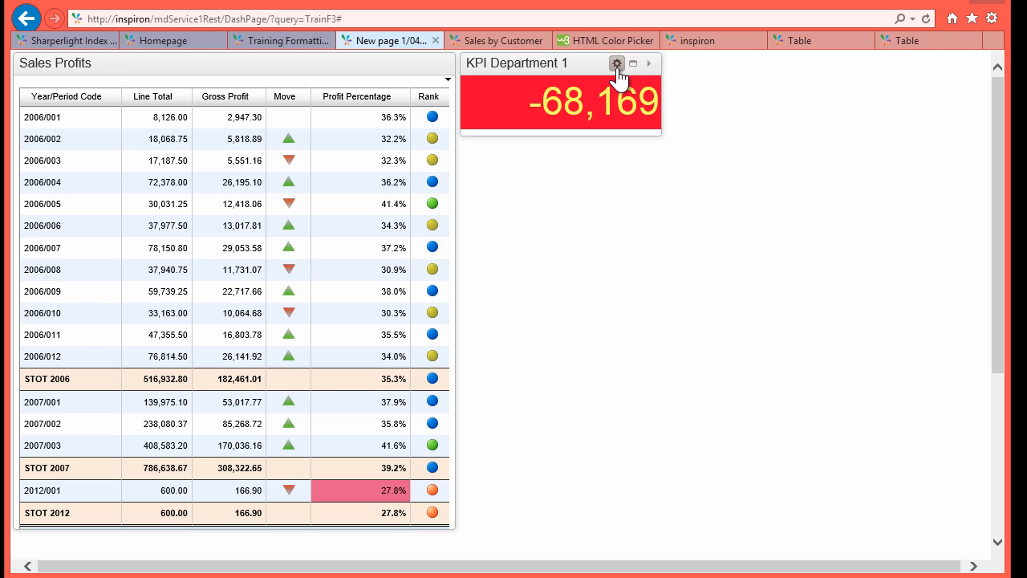
click(616, 64)
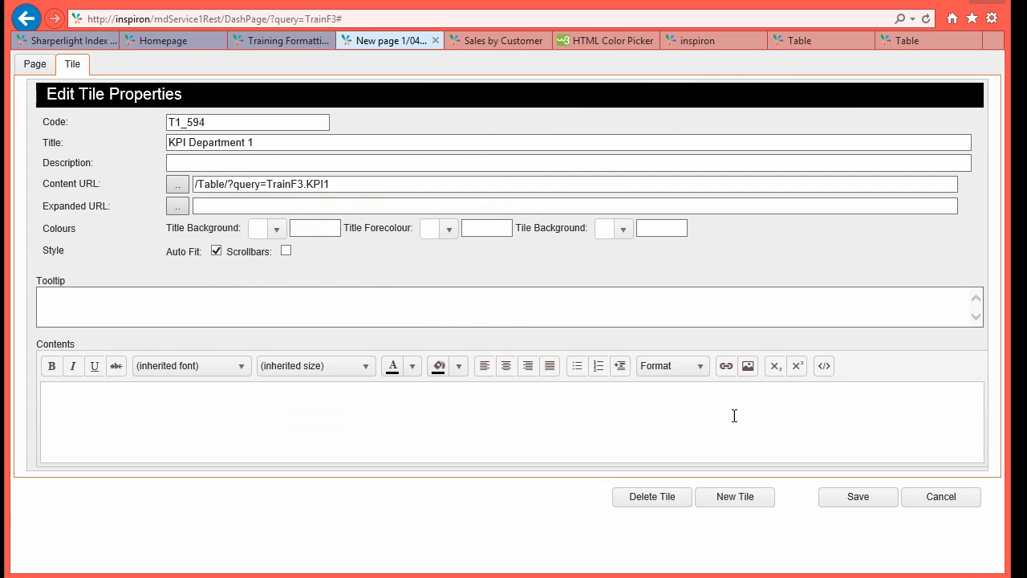
click(736, 497)
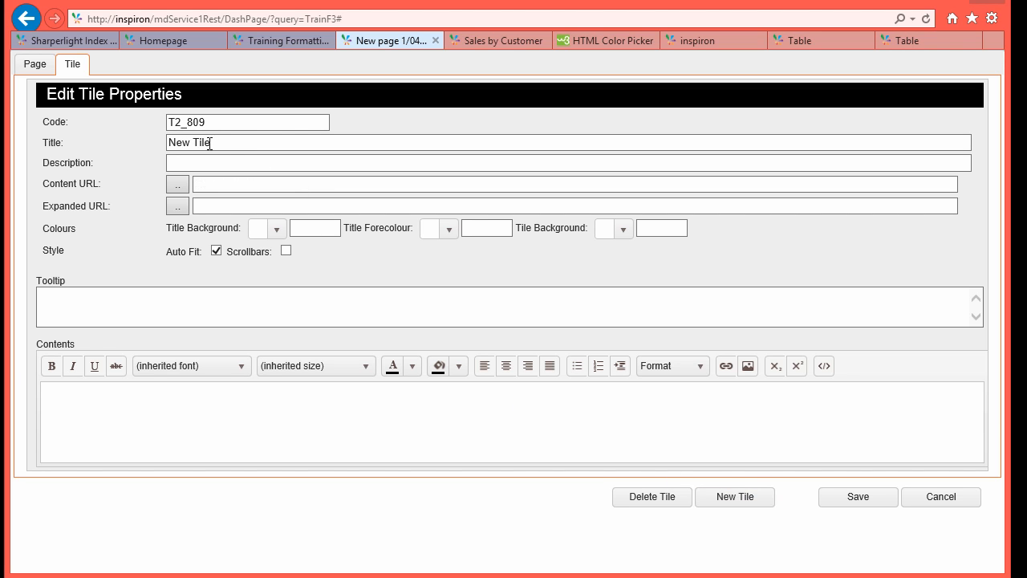
drag(210, 143, 121, 138)
text(KPI )
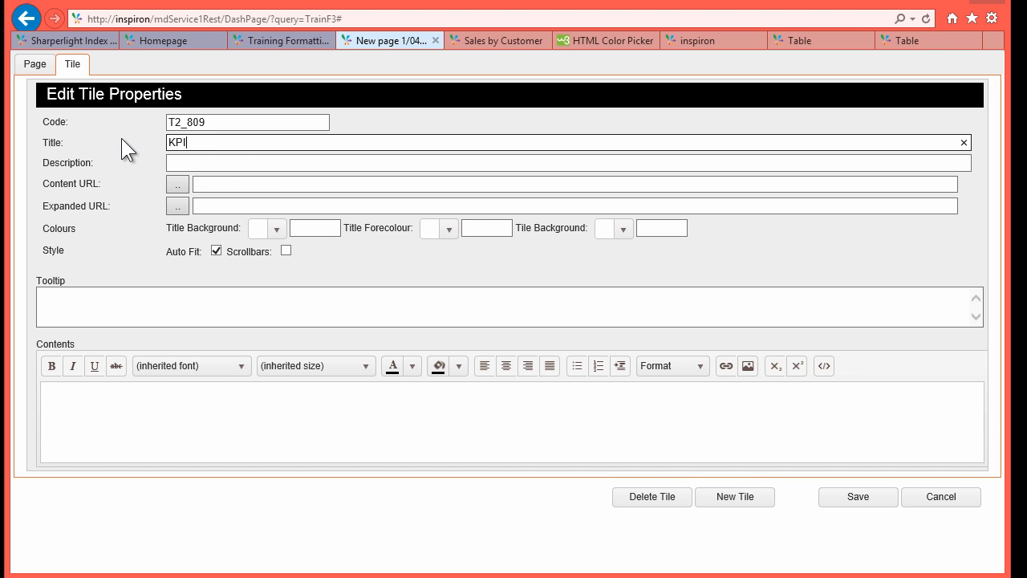
text(Department 2)
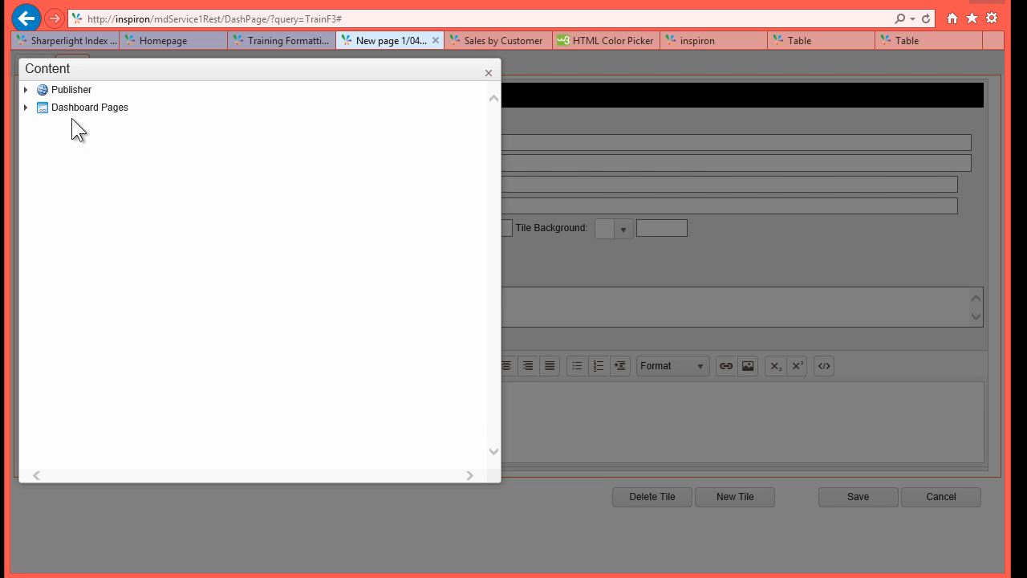
Step: Set the tile's content to the KPI2 table, save, and move it under KPI Department 1
click(28, 94)
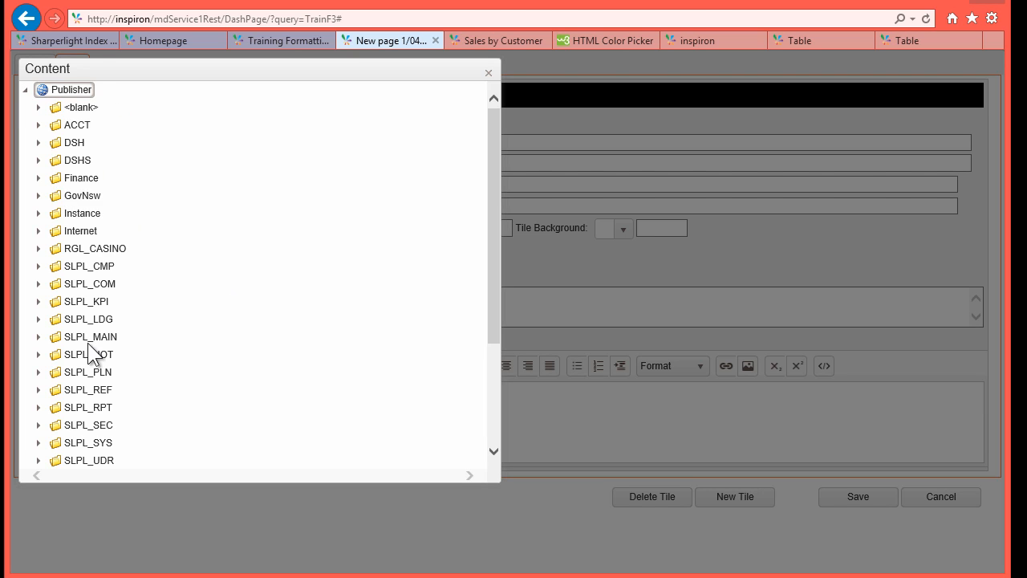
scroll(62, 350, down, 3)
click(98, 419)
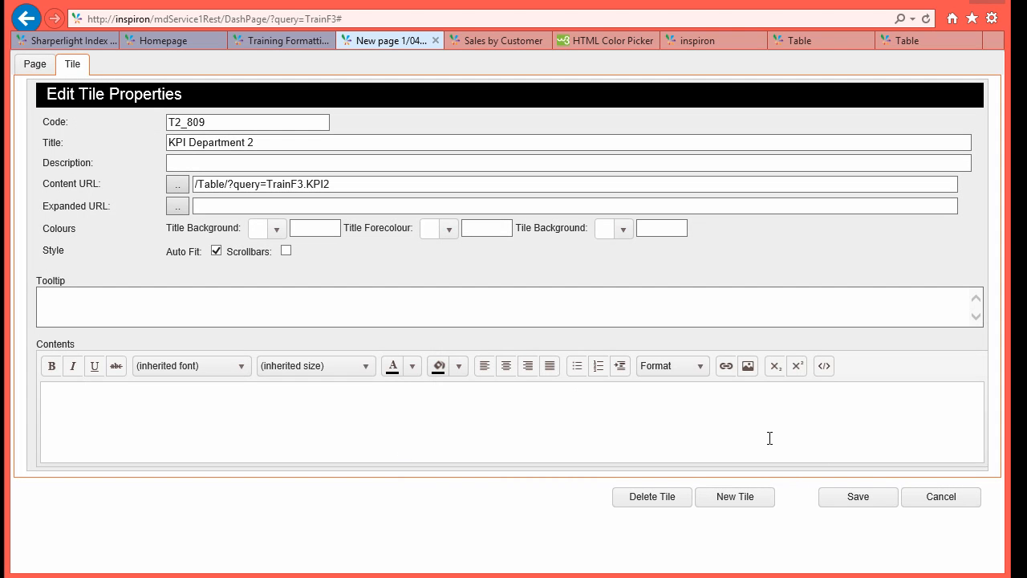
click(853, 499)
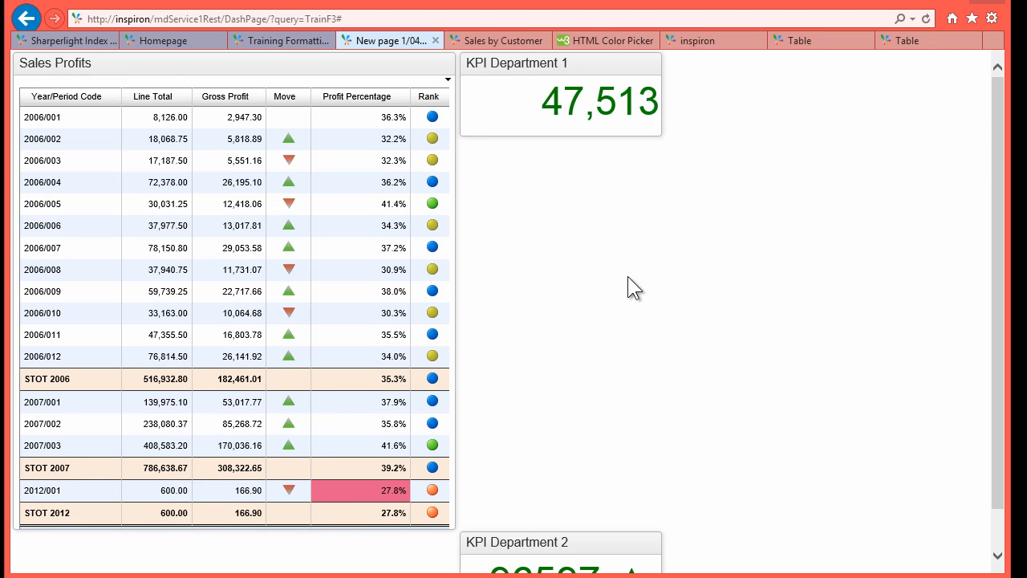
drag(519, 541, 574, 176)
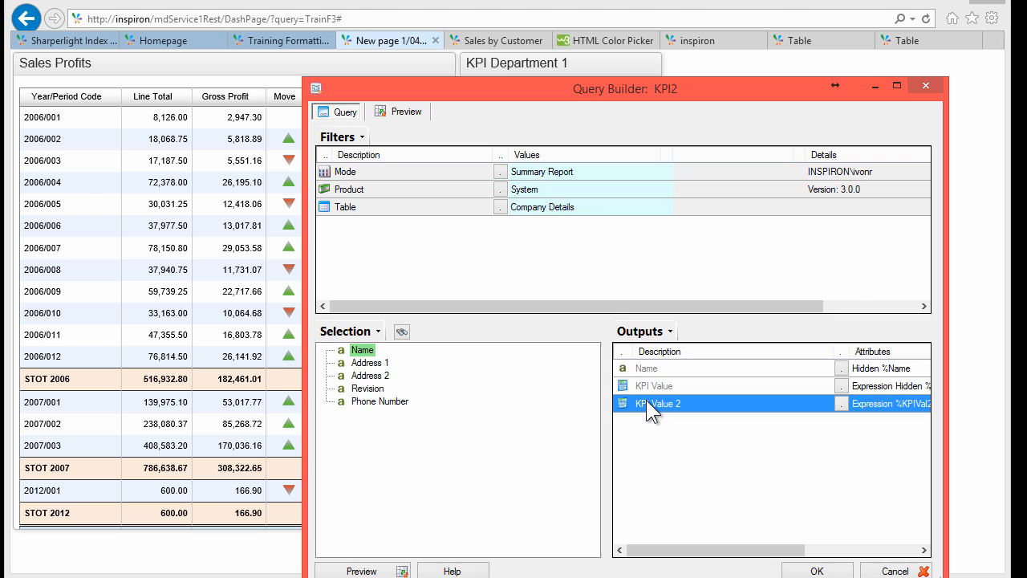
Step: Open the KPI Value 2 formula and look up the Format number function
double_click(646, 400)
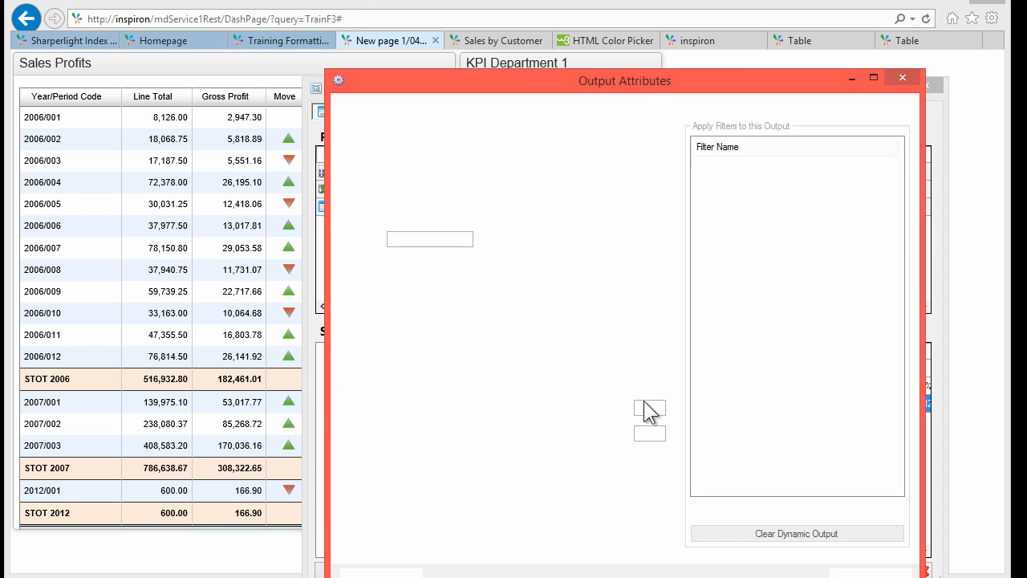
click(553, 206)
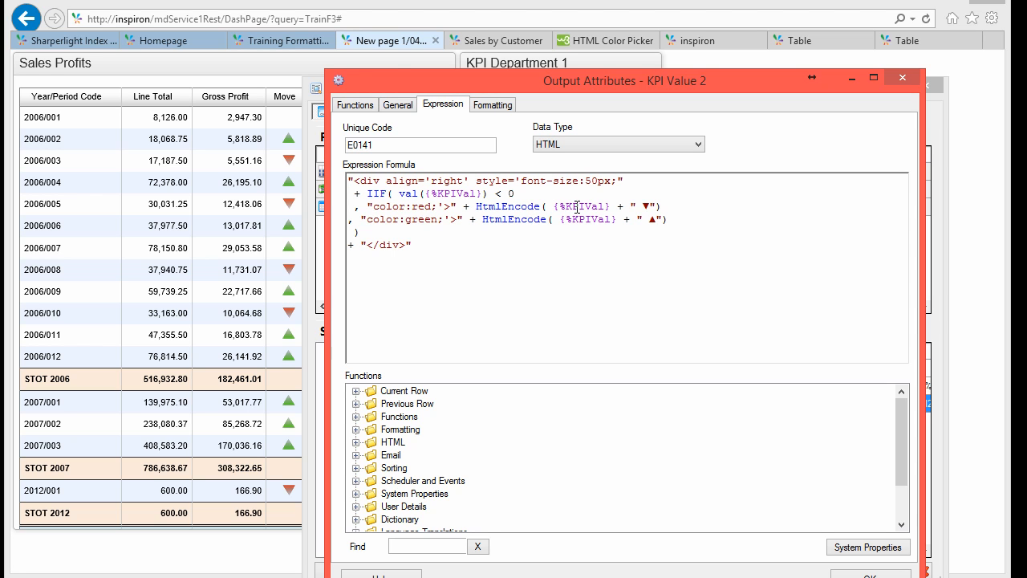
click(413, 545)
text(forma)
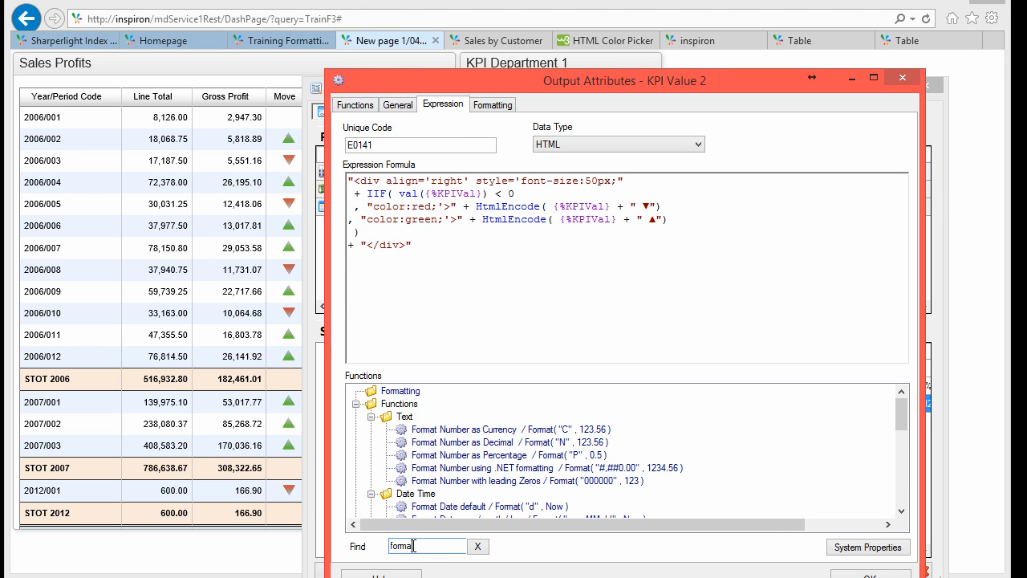
click(586, 467)
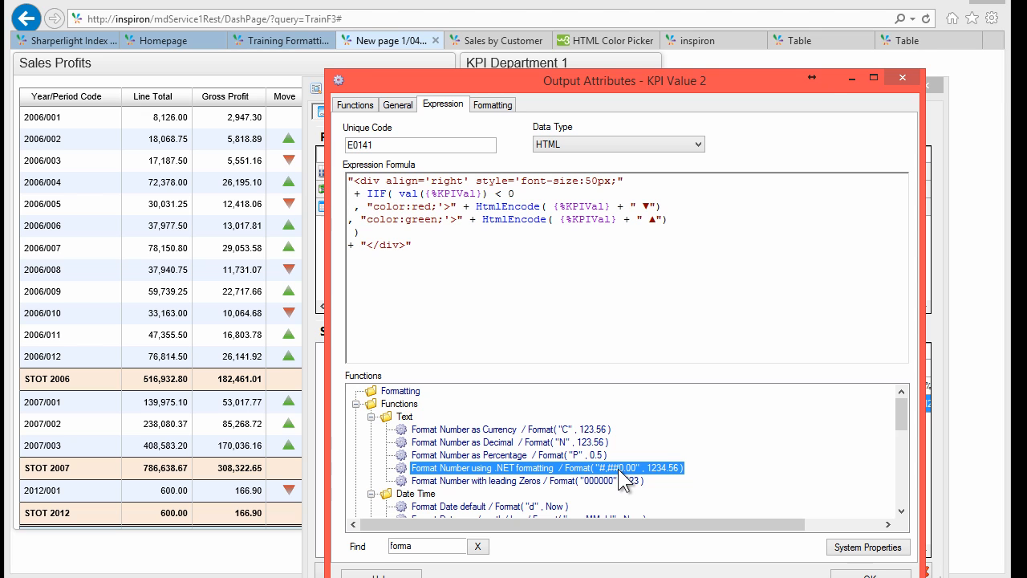
Step: Wrap the red branch value as Format("#,##0",{%KPIVal})
click(553, 208)
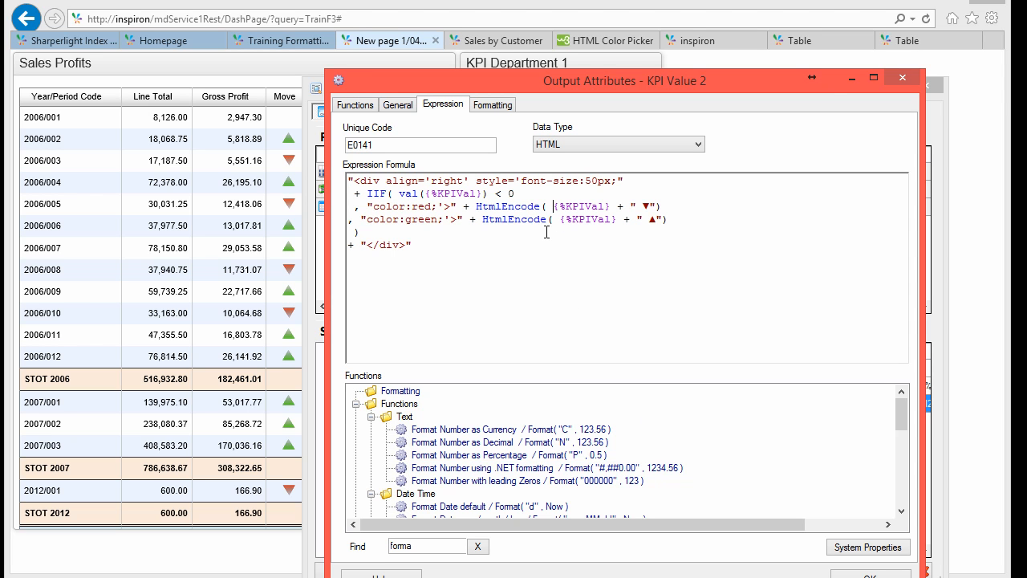
text(Format("#,##0)
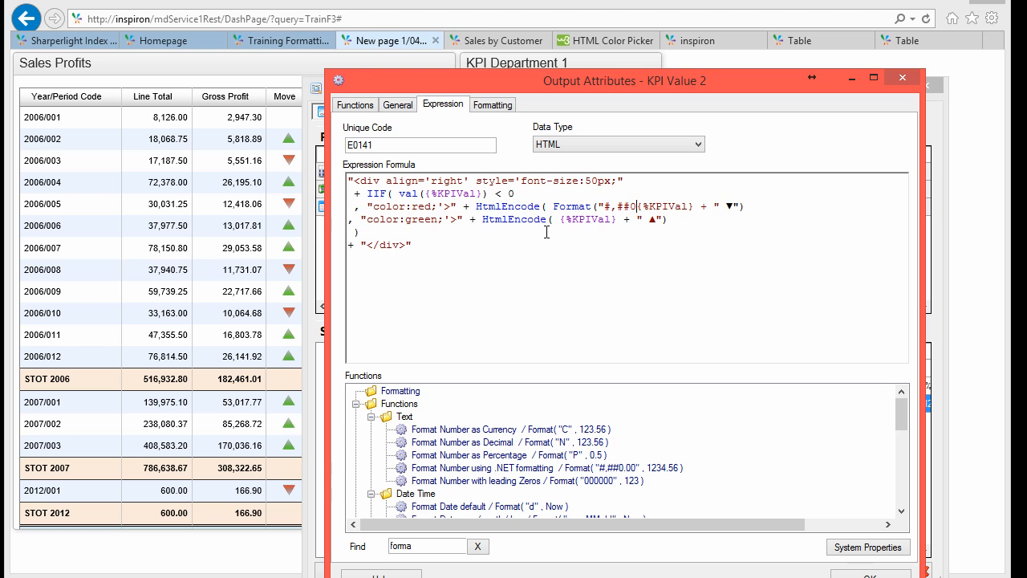
text(",{%KPIVal}))
key(Down)
key(Left)
key(Up)
key(Left)
key(Left)
key(Left)
key(Left)
key(shift+Right)
key(shift+Right)
key(shift+Right)
key(shift+Right)
key(shift+Right)
key(shift+Right)
key(shift+Right)
key(shift+Right)
key(shift+Right)
key(shift+Right)
key(shift+Right)
key(shift+Right)
key(shift+Right)
key(shift+Right)
key(shift+Right)
key(shift+Right)
key(shift+Right)
key(shift+Right)
key(shift+Right)
key(shift+Right)
key(shift+Left)
key(shift+Left)
key(ctrl+c)
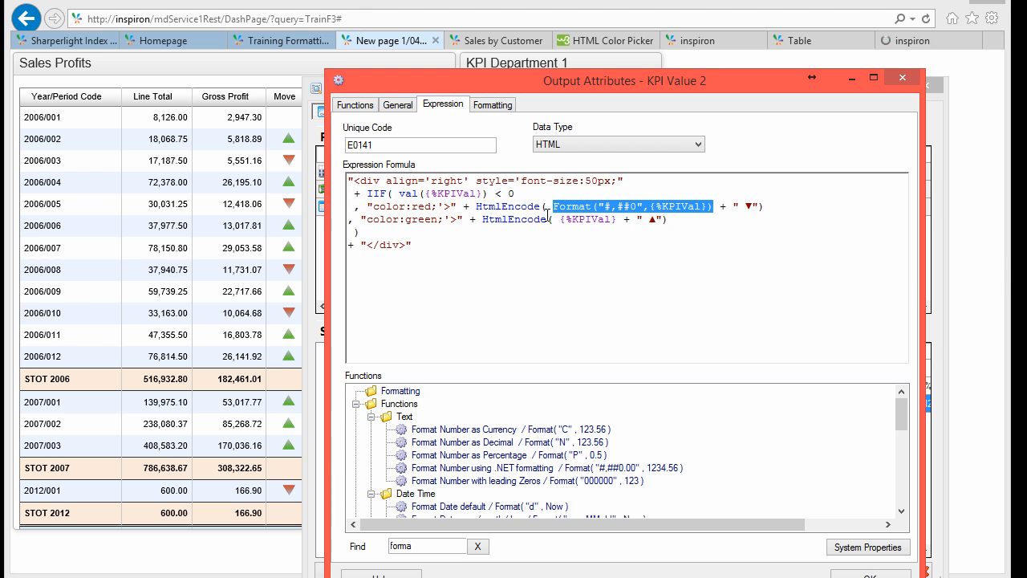
Step: Apply the same Format expression to the green value, confirm, and reload the dashboard
click(559, 219)
key(ctrl+shift+Right)
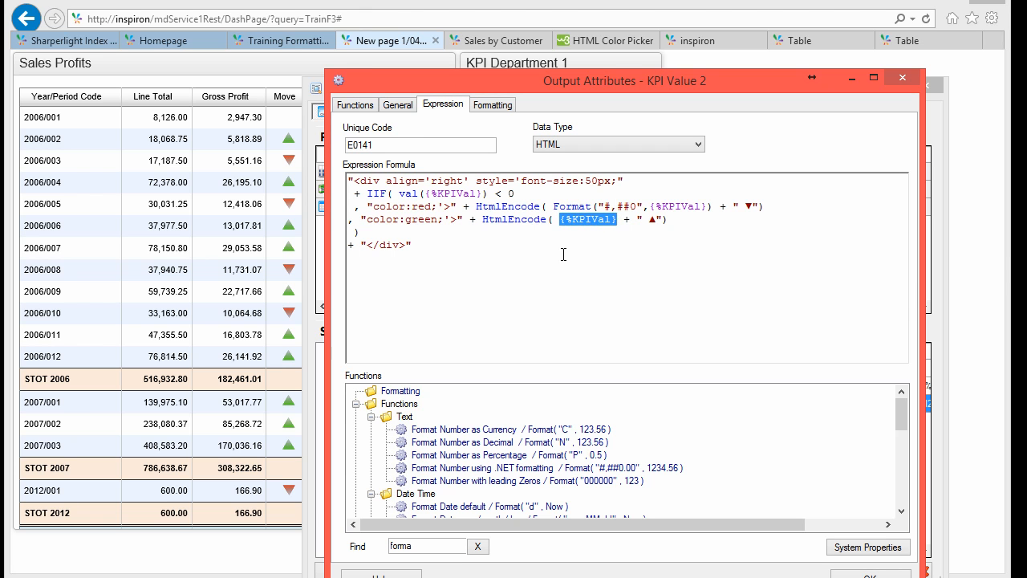
key(ctrl+v)
click(871, 575)
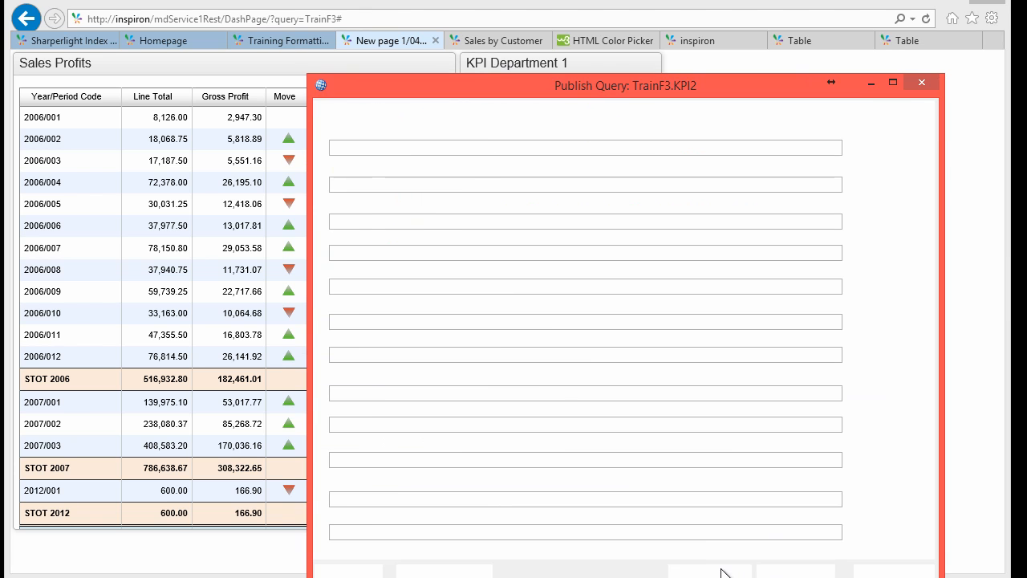
click(714, 575)
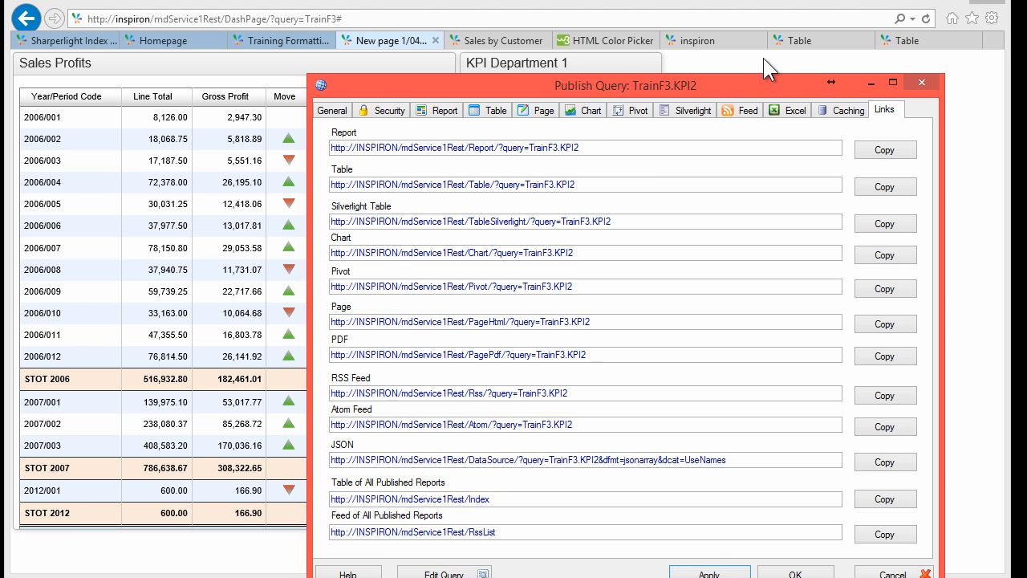
click(927, 18)
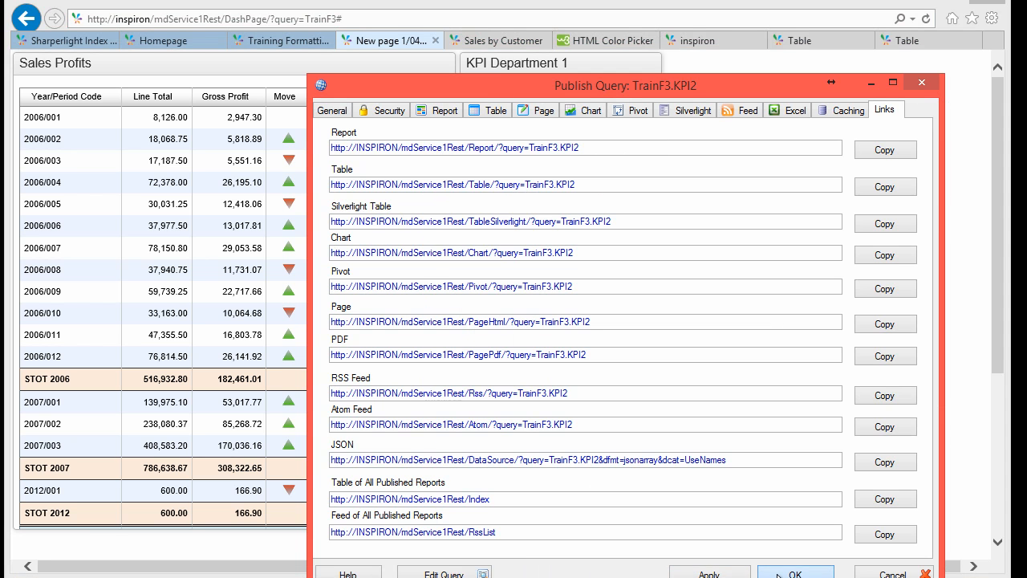
click(794, 571)
Step: Clone the KPI2 query and rename the KPI22 copy's code to KPI3
right_click(429, 180)
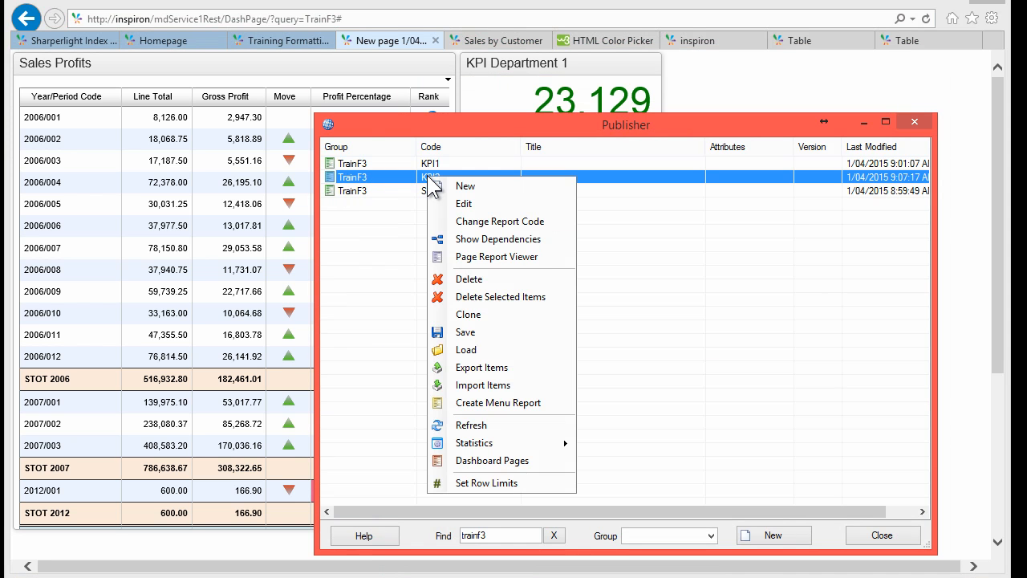
click(470, 314)
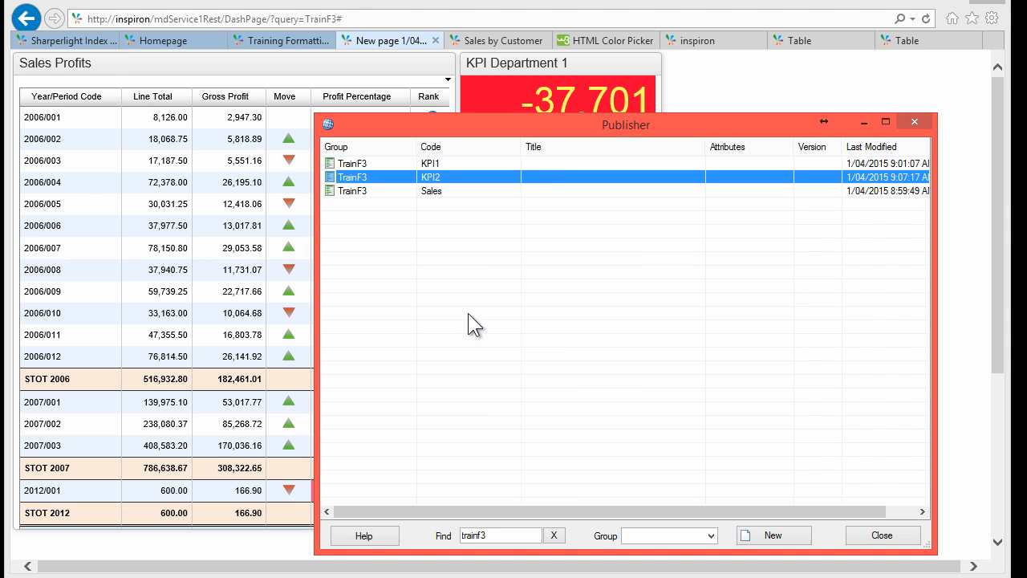
click(587, 365)
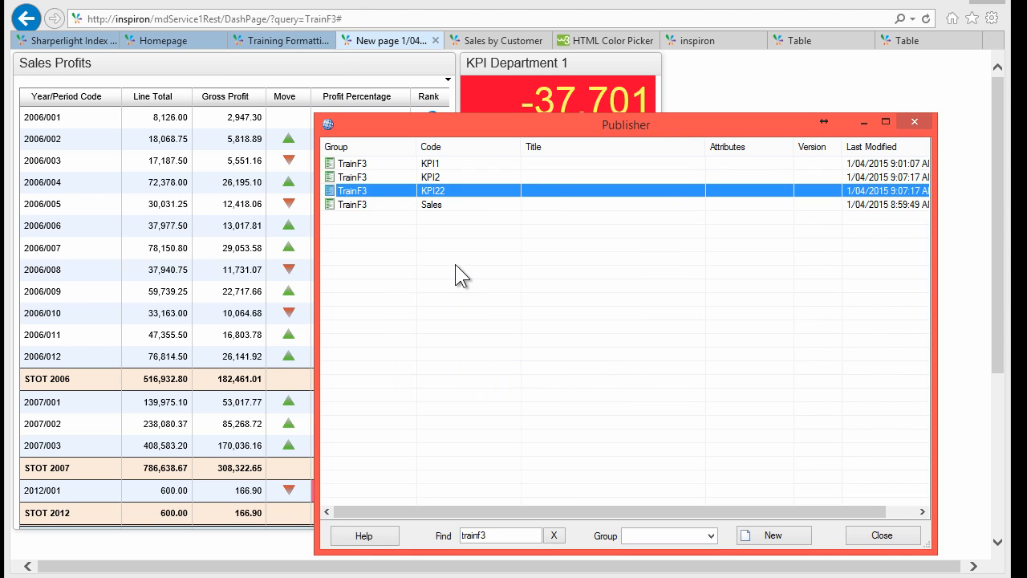
double_click(431, 196)
drag(353, 172, 369, 171)
text(3)
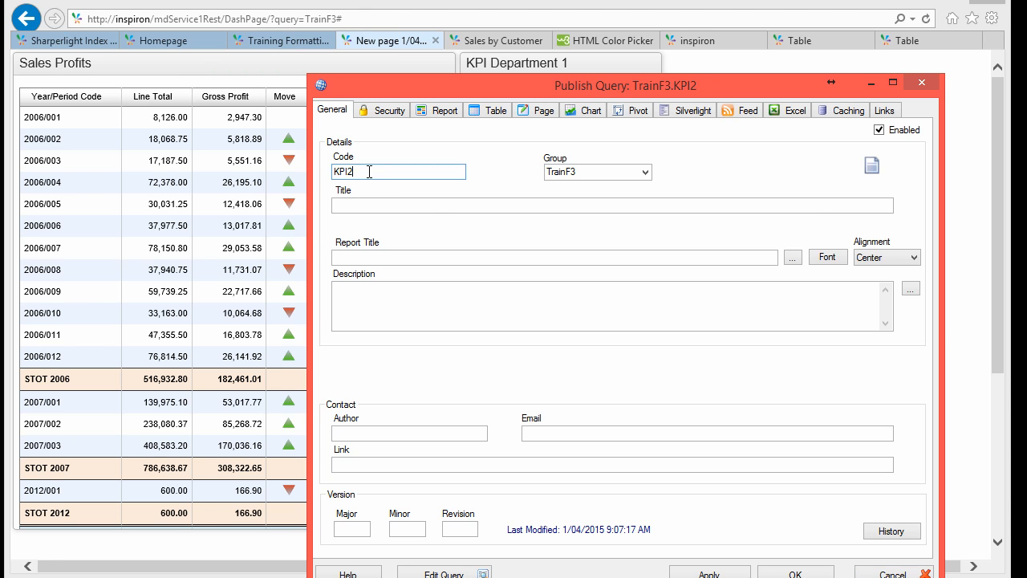
click(444, 574)
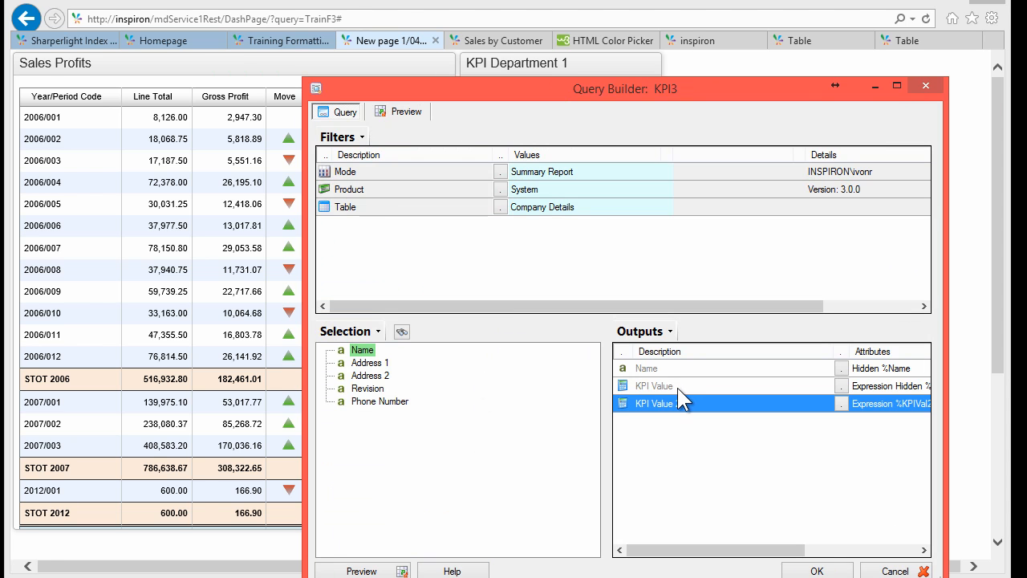
Step: Change the KPI Value formula to Random( 0,1000 ) and delete the KPI Value 2 output
click(653, 386)
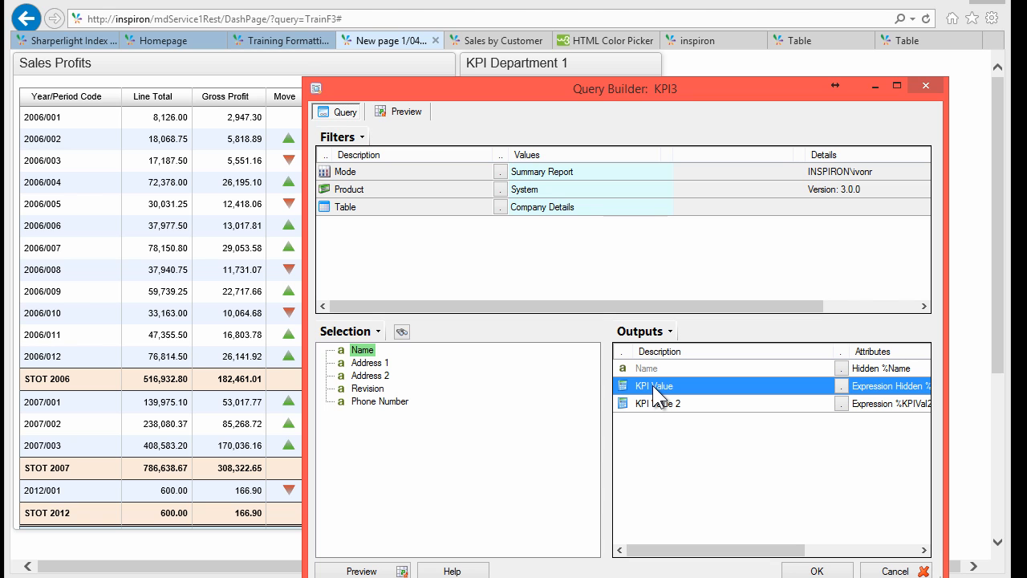
double_click(653, 386)
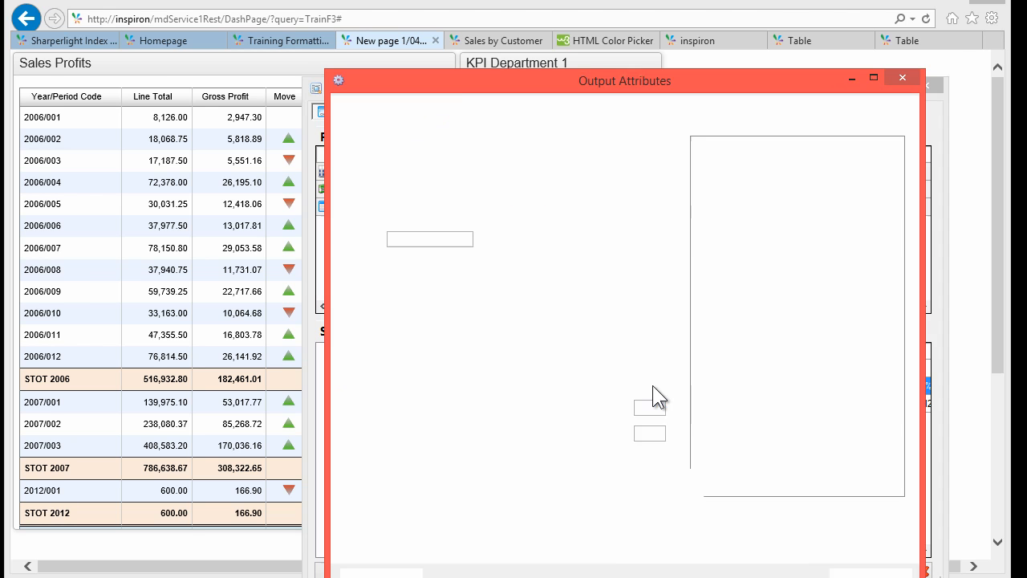
click(412, 182)
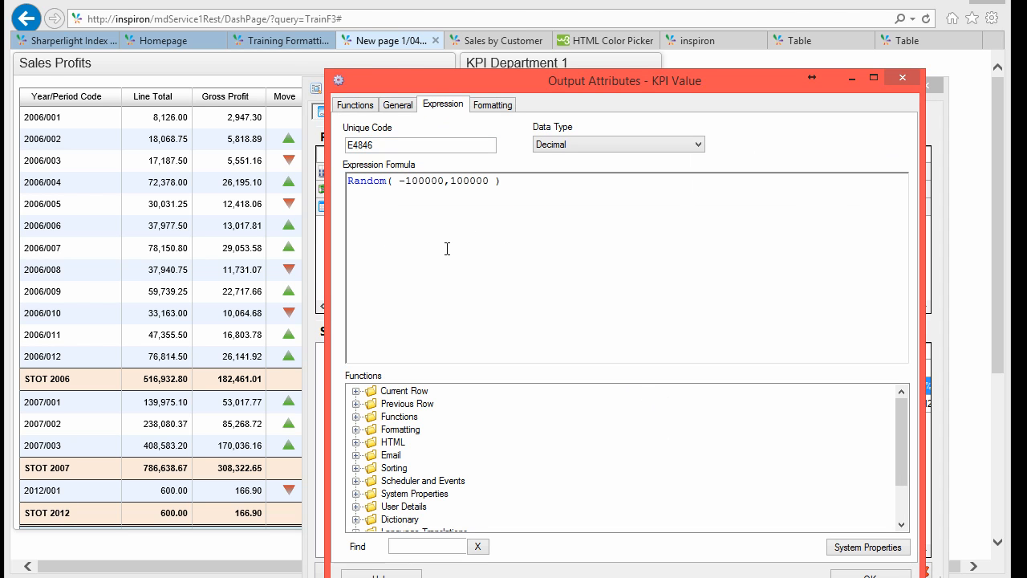
key(BackSpace)
key(BackSpace)
key(Delete)
key(Delete)
key(Delete)
key(Delete)
click(871, 574)
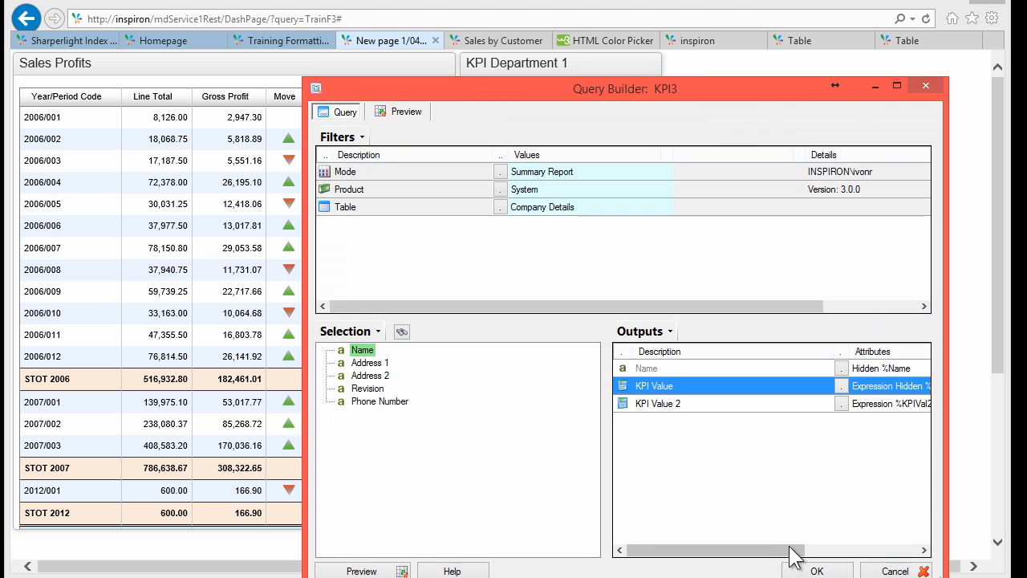
click(656, 403)
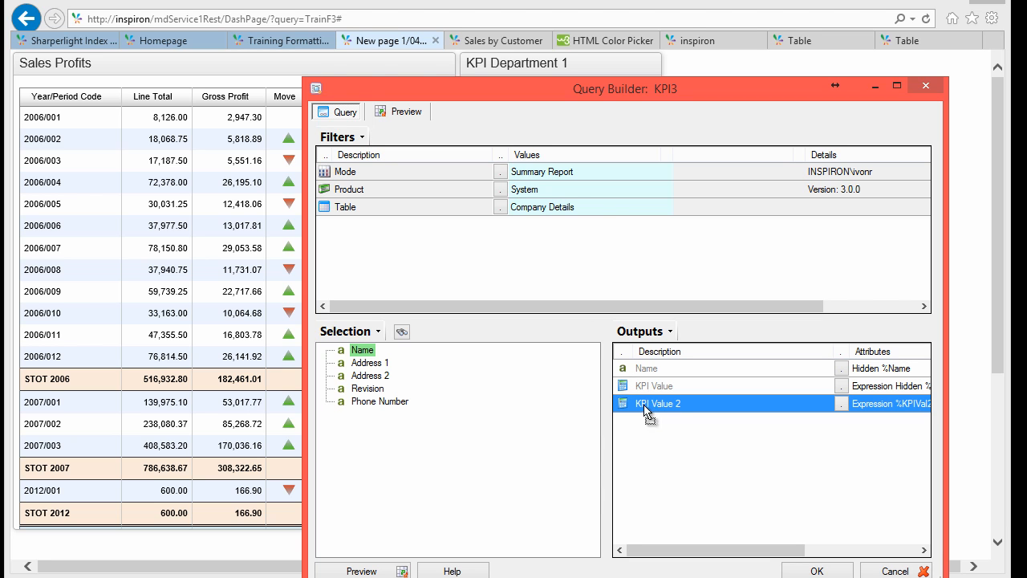
key(Delete)
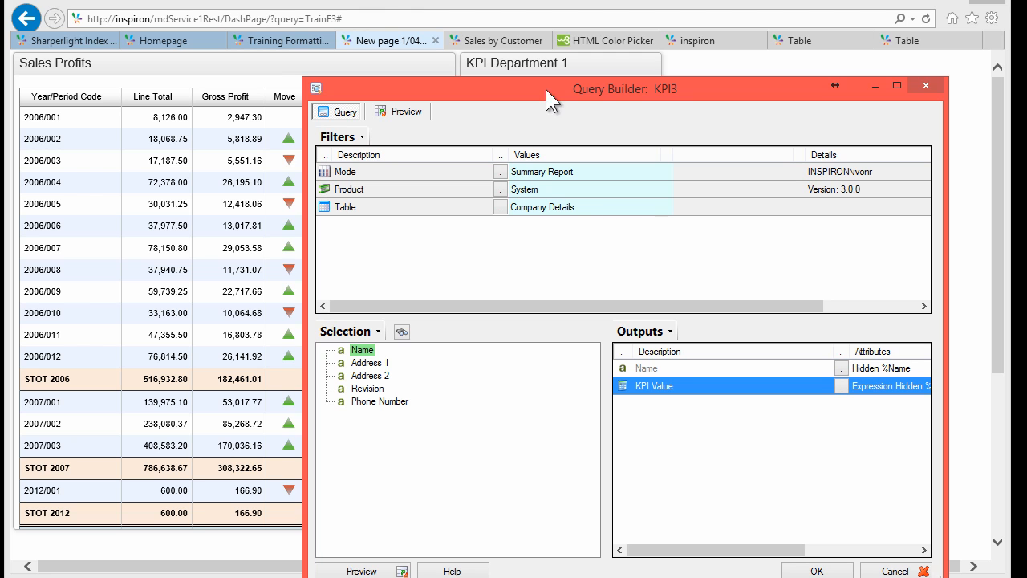
drag(546, 90, 532, 58)
Step: Add a new expression output and choose the Radial Gauge template with min, max, yellow and red zones
right_click(631, 356)
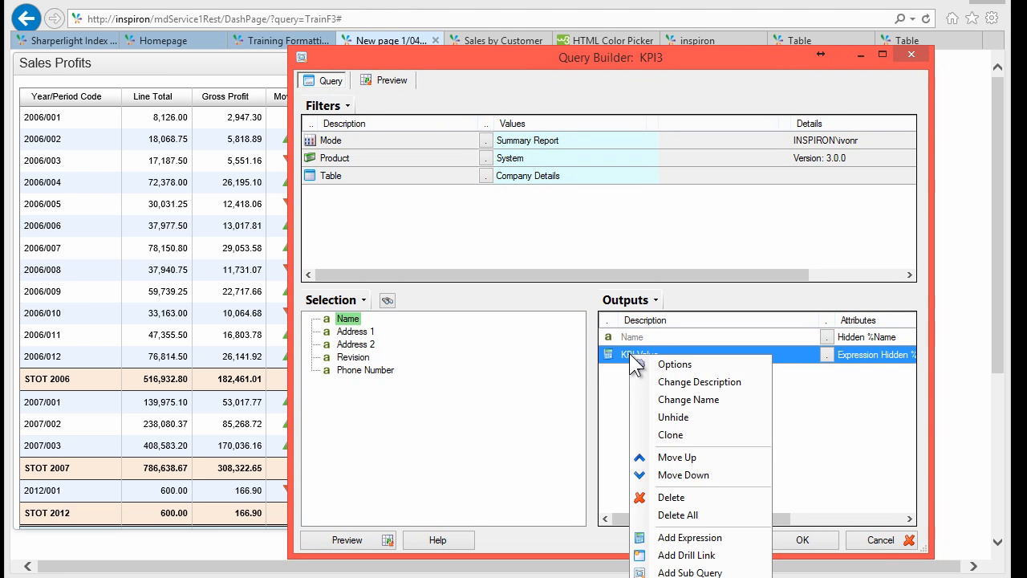
click(686, 538)
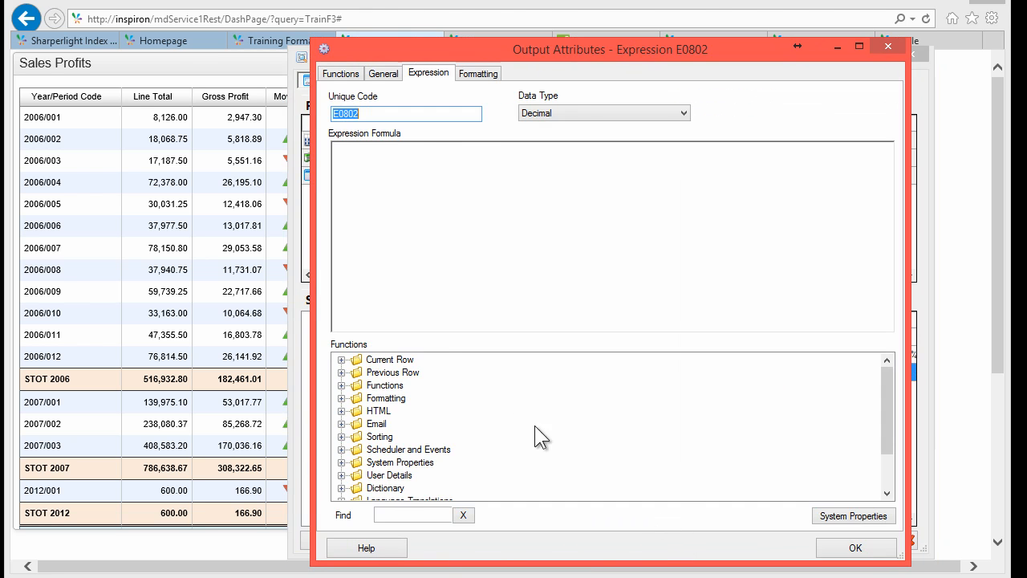
click(342, 411)
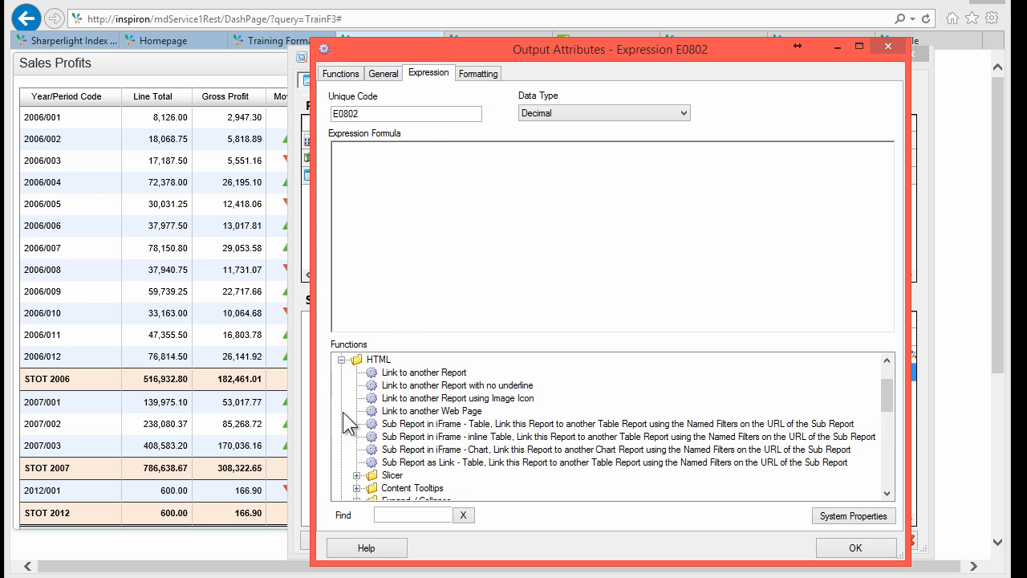
click(423, 426)
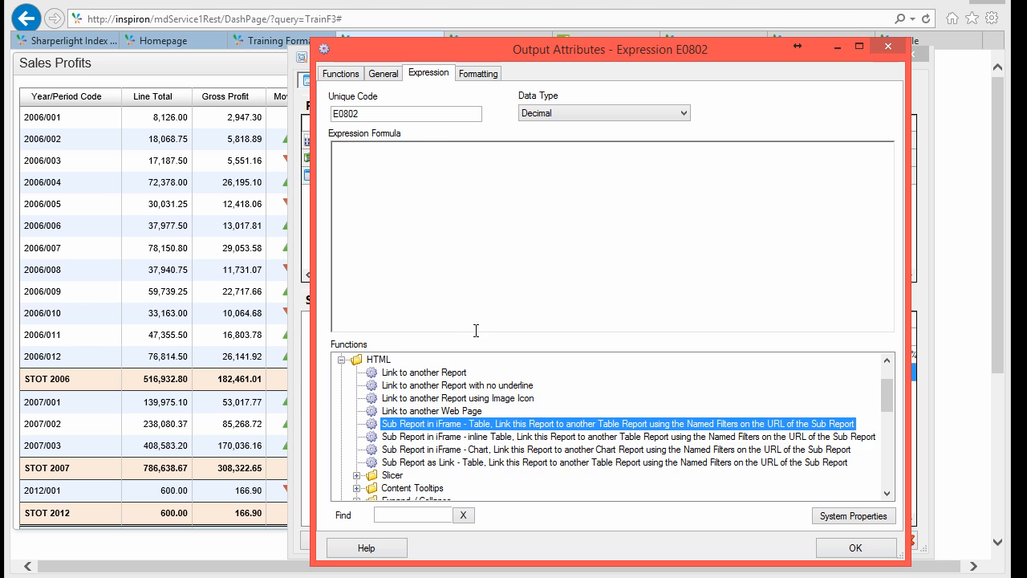
scroll(420, 465, down, 2)
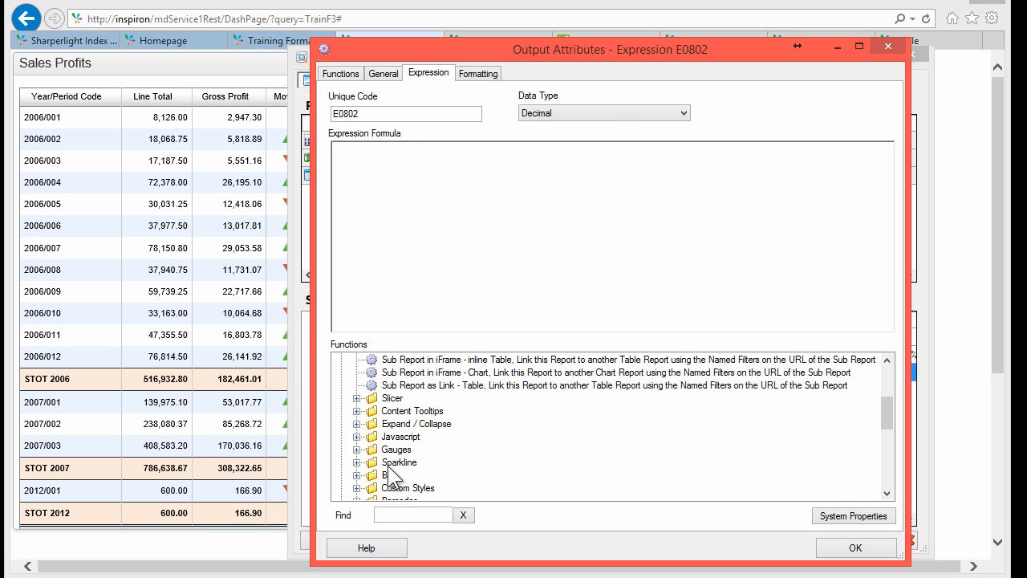
click(357, 449)
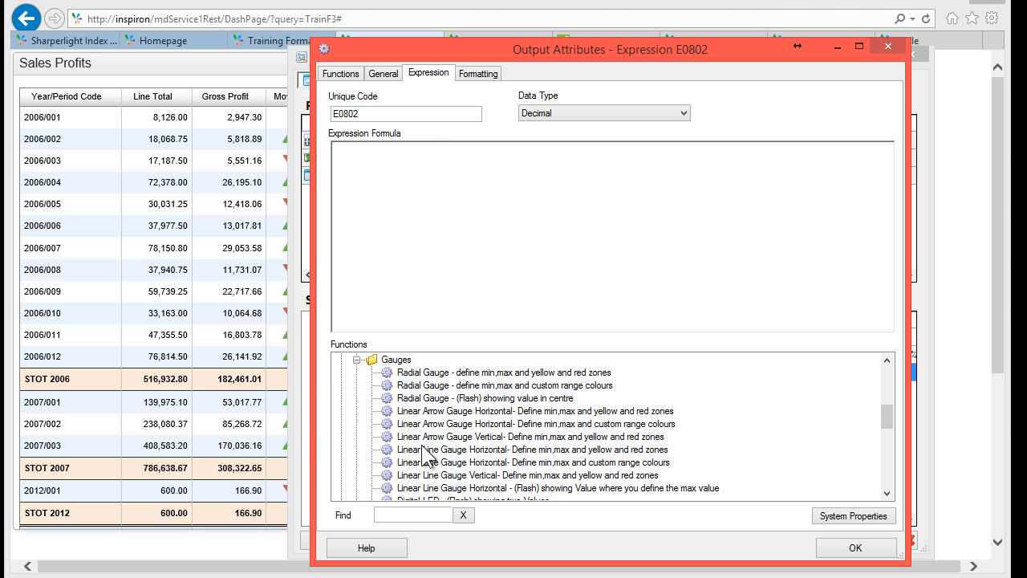
scroll(478, 464, down, 1)
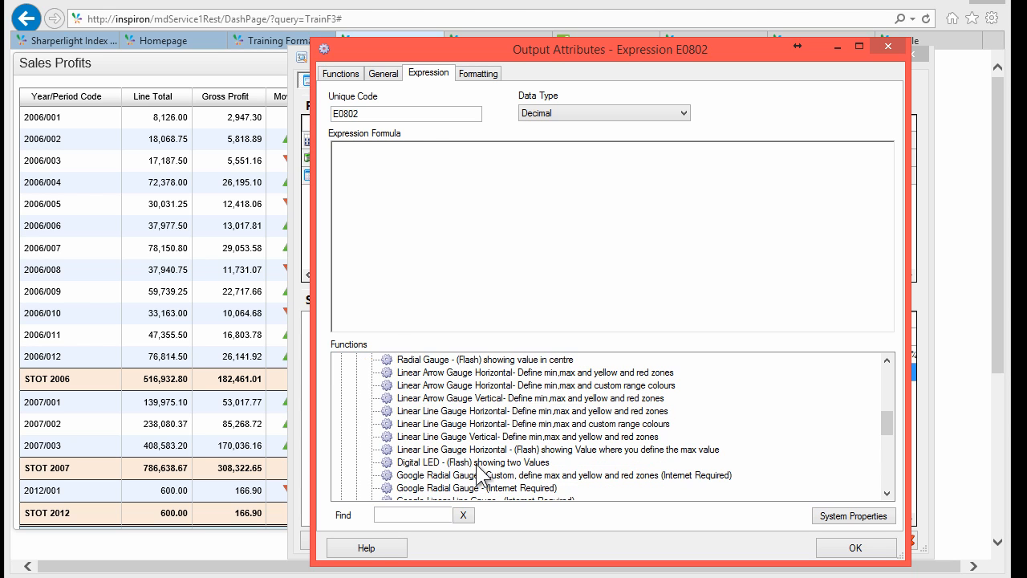
scroll(480, 474, up, 2)
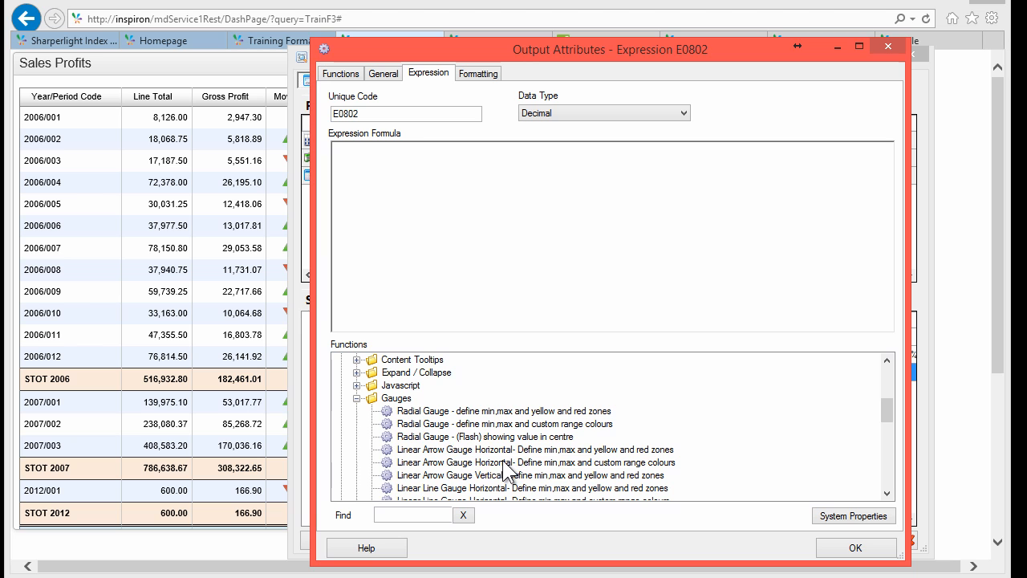
click(462, 412)
Step: Insert the radial gauge template into the E0802 formula and raise its maximum to 1000
double_click(456, 412)
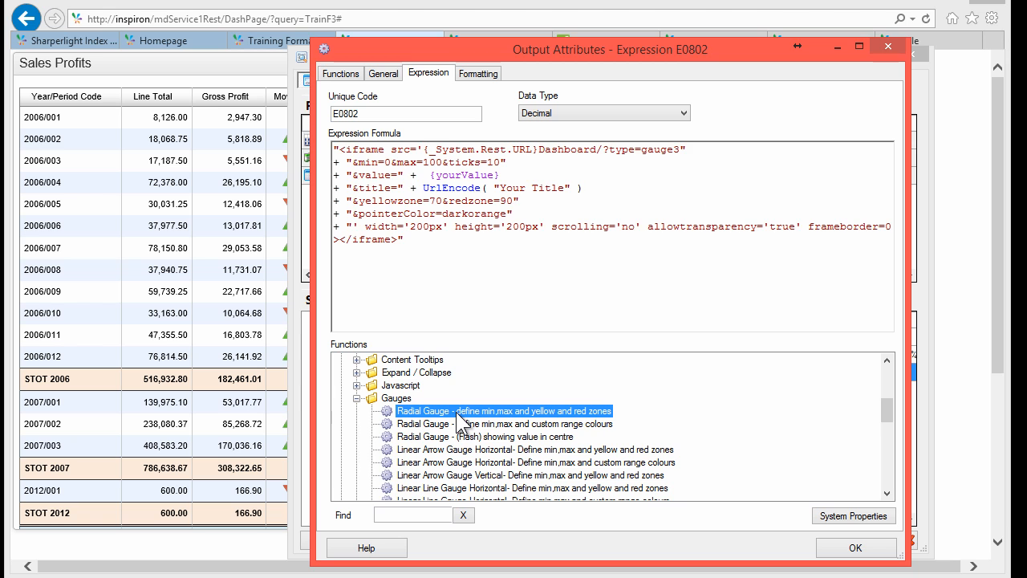
click(415, 175)
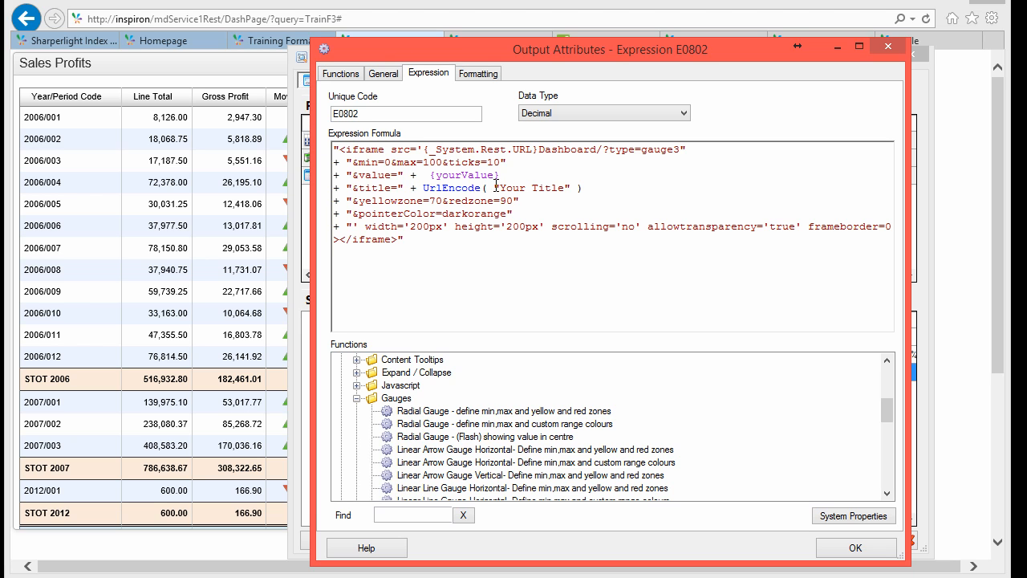
click(352, 150)
drag(365, 162, 372, 162)
click(424, 162)
key(Right)
text(0)
Step: Replace the gauge's yourValue placeholder and title placeholder with the KPI value field
key(Down)
key(Left)
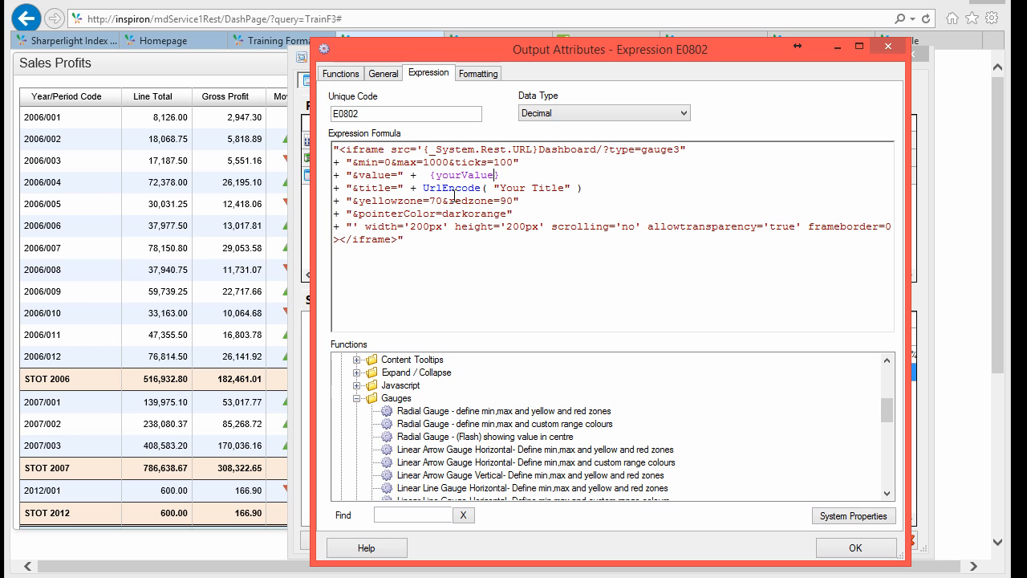
key(shift+End)
key(Delete)
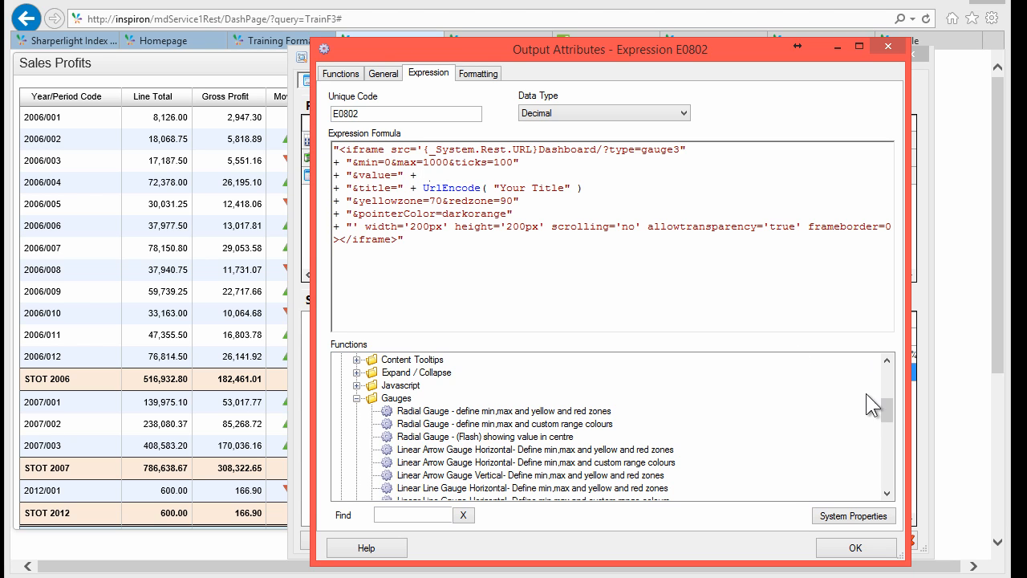
drag(887, 407, 886, 358)
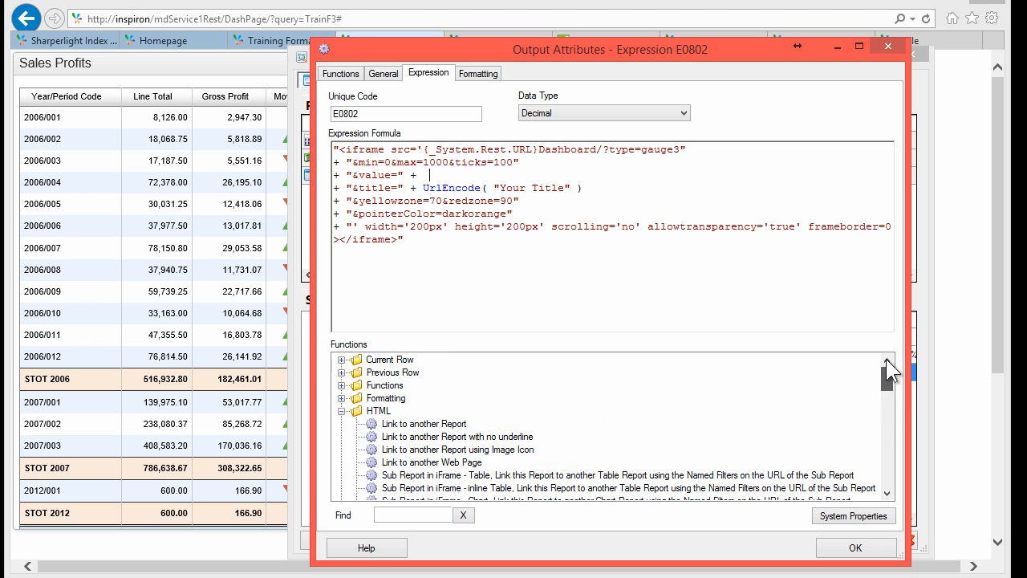
click(342, 360)
double_click(418, 383)
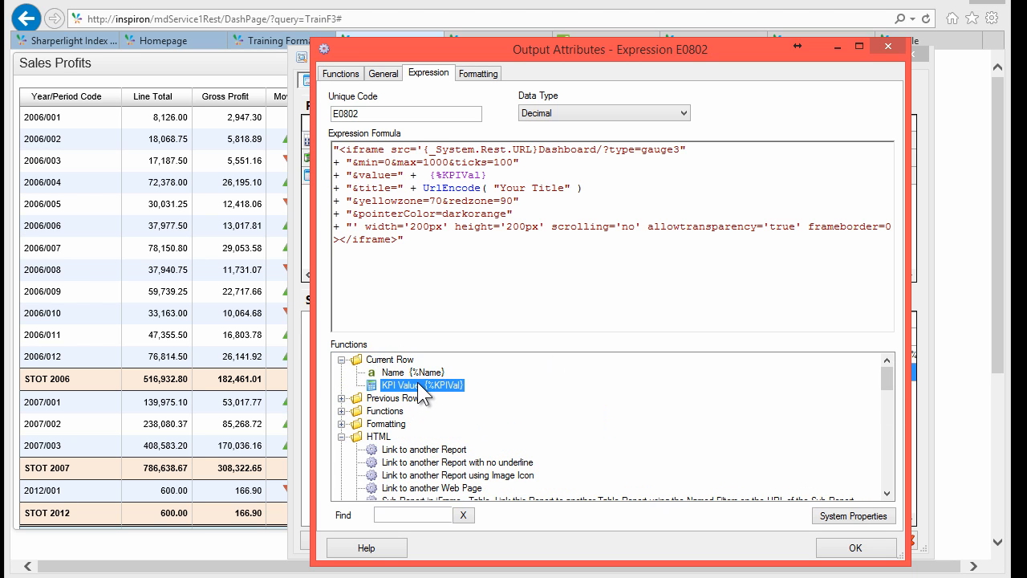
click(447, 236)
key(shift+Right)
key(shift+Right)
key(shift+Right)
key(shift+Right)
key(shift+Right)
key(shift+Right)
key(shift+Right)
key(shift+Right)
key(shift+Right)
key(shift+Right)
key(shift+Right)
key(shift+Right)
key(Delete)
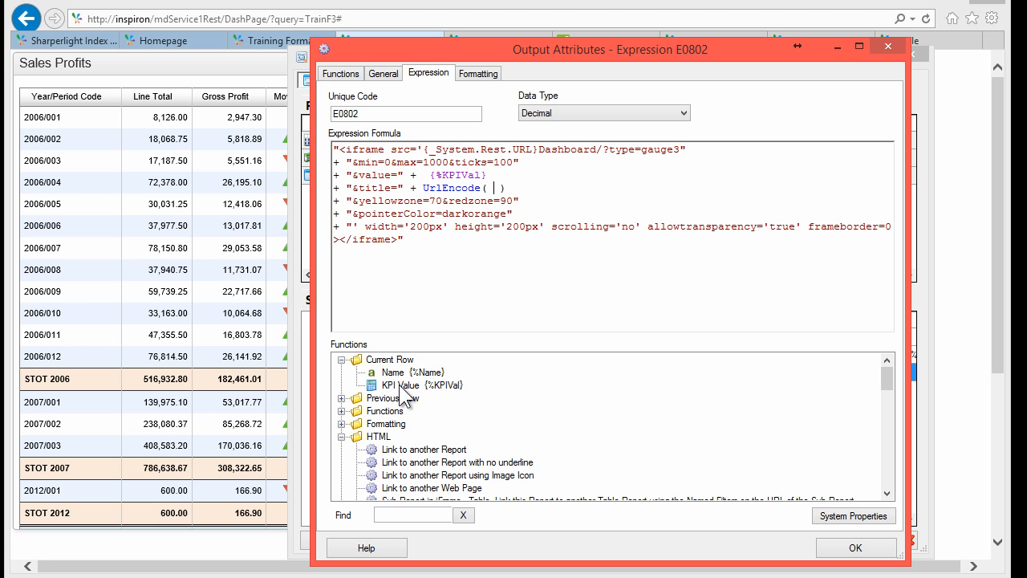
double_click(401, 387)
Step: Set the gauge's yellow zone to 700, red zone to 900, and iframe width to 260px
click(423, 200)
text(0)
key(Right)
key(Right)
text(0)
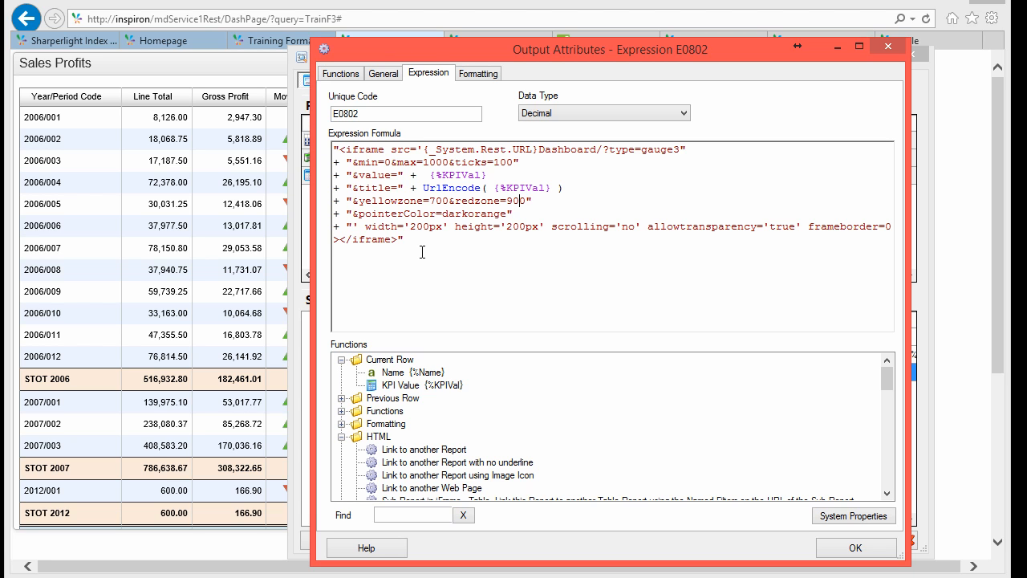
key(Down)
key(Right)
key(shift+Right)
text(6)
key(Up)
Step: Accept the E0802 formula with HTML data type and preview KPI3's output
click(839, 547)
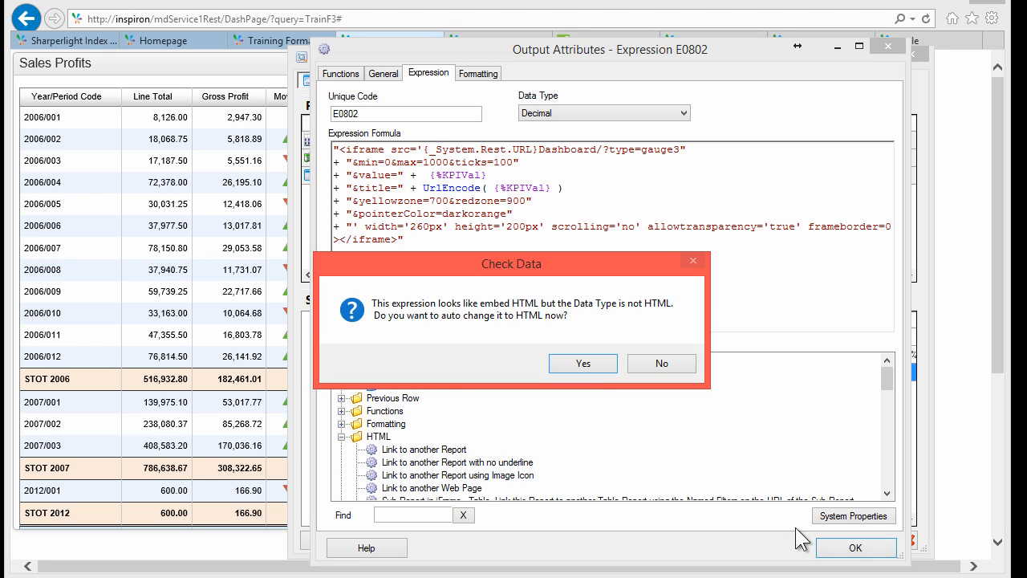
click(587, 372)
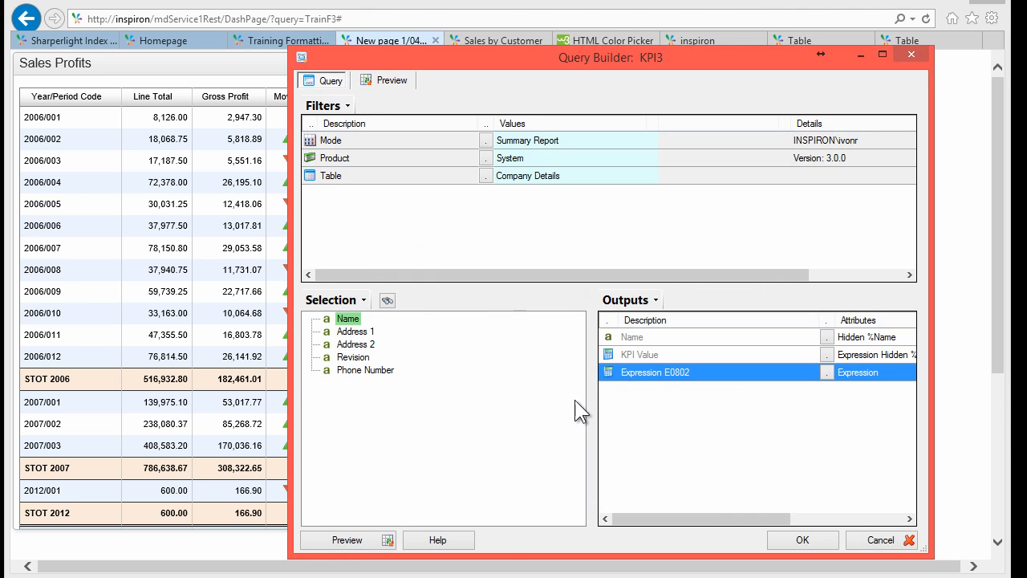
click(353, 540)
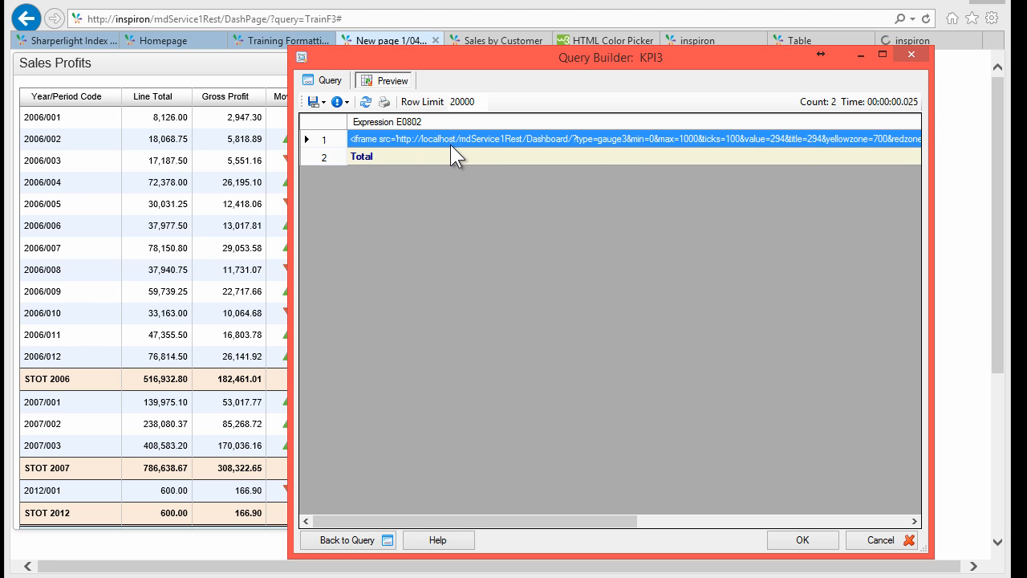
Step: Apply KPI3's publishing settings and go back to the browser dashboard
click(799, 537)
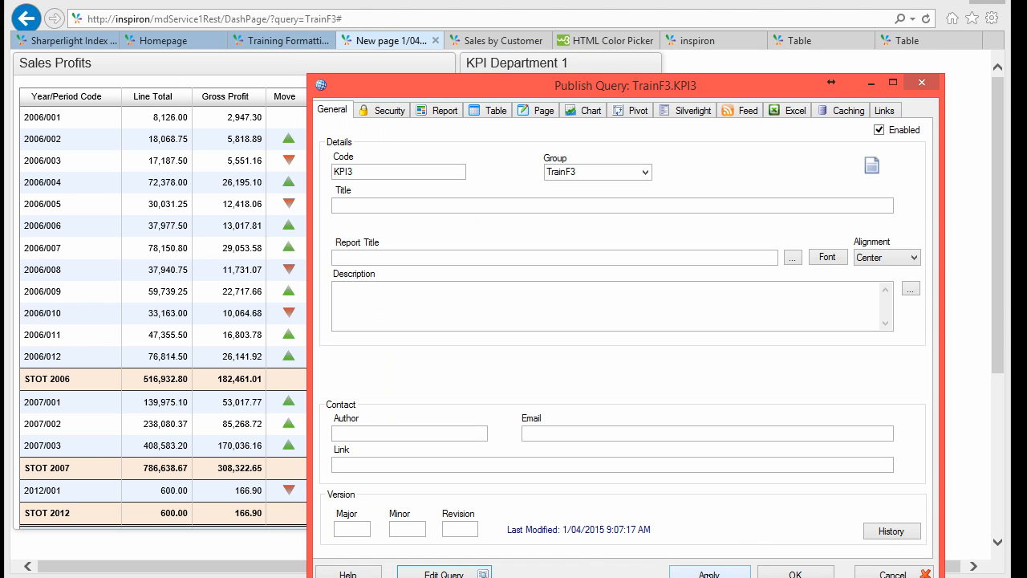
click(710, 573)
click(341, 65)
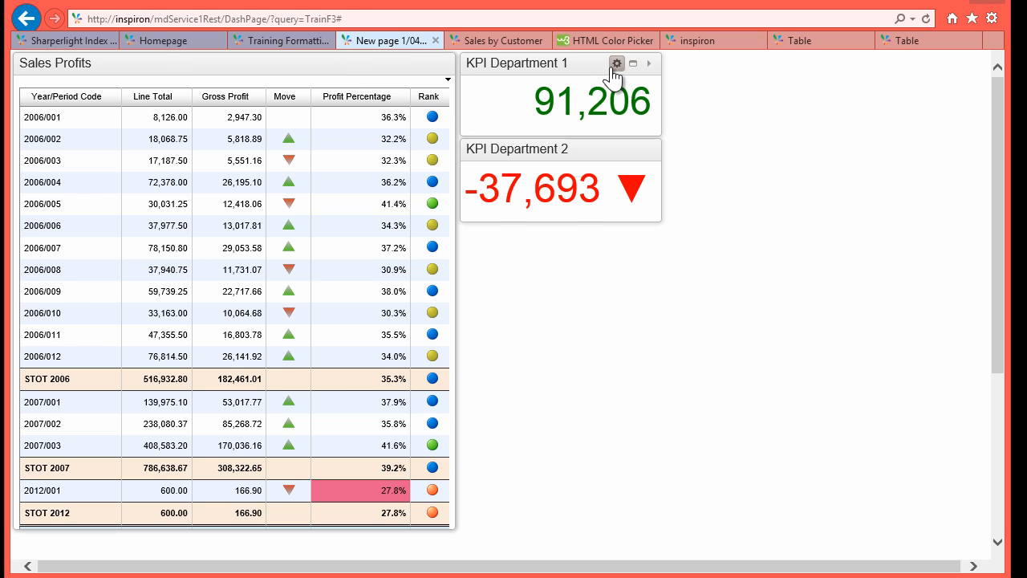
Step: Create a new tile titled 'KPI Department 3' with TrainF3.KPI3 as its content
click(617, 63)
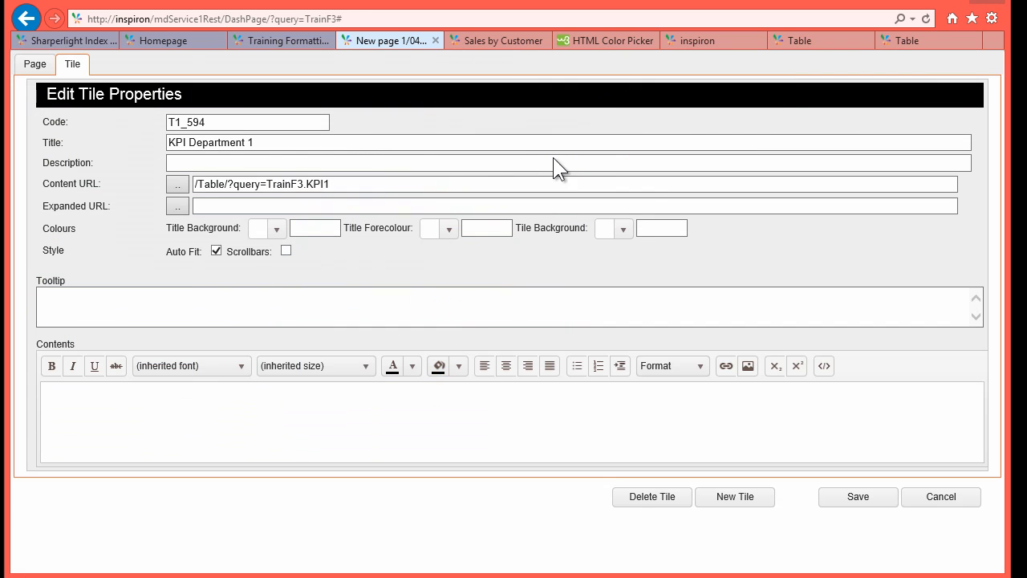
click(738, 499)
drag(218, 142, 126, 122)
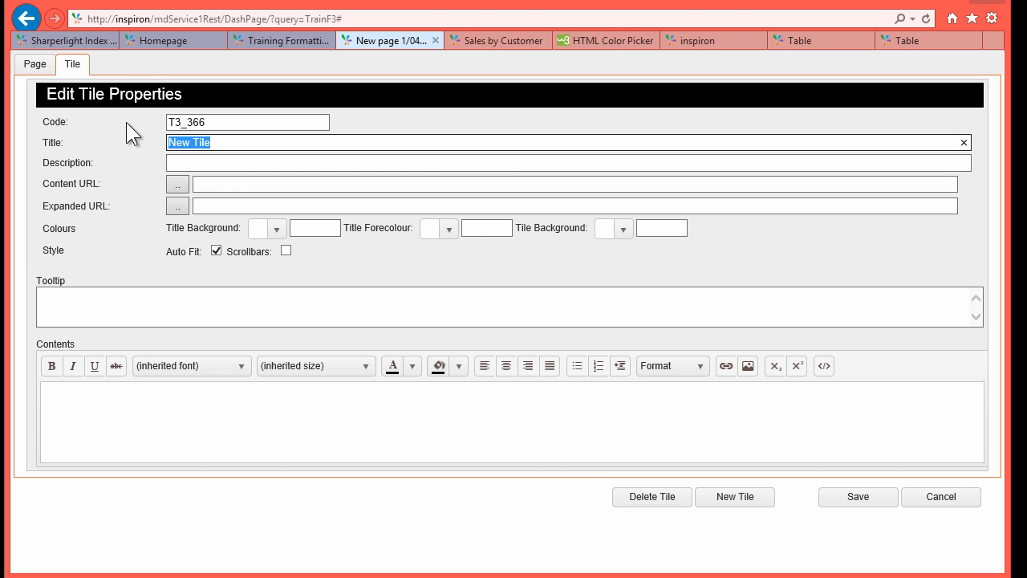
text(KPI Department)
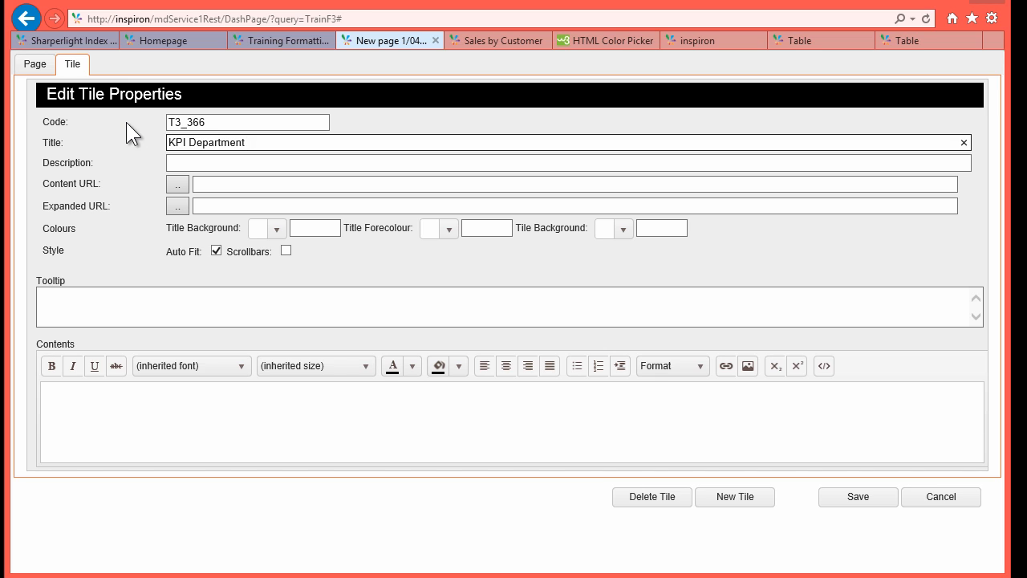
click(178, 187)
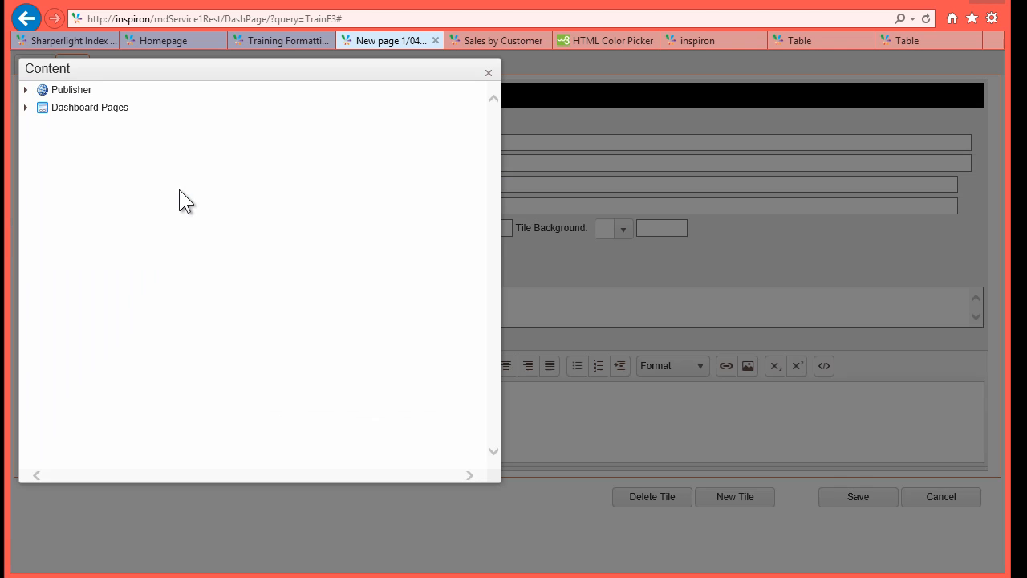
click(32, 90)
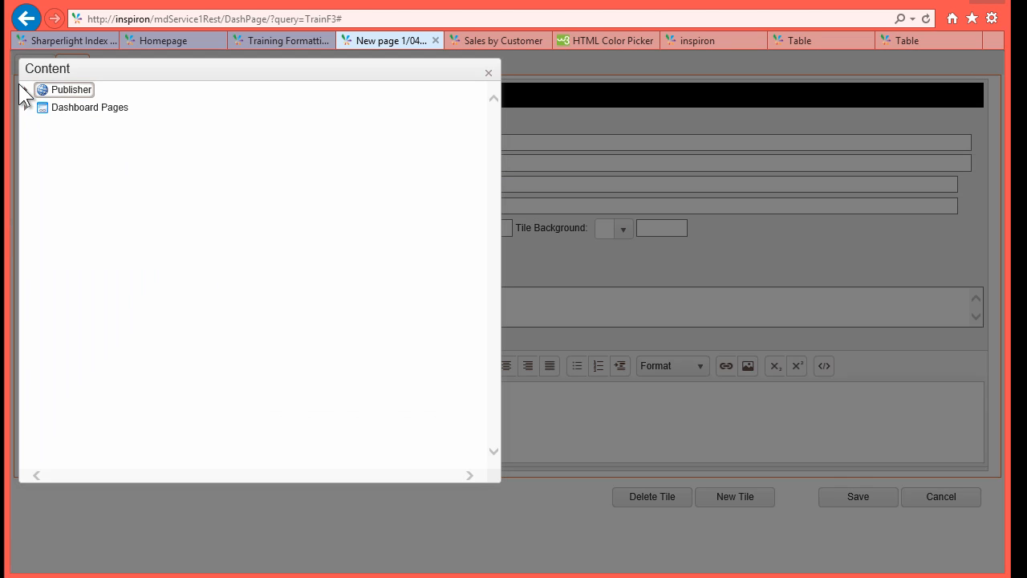
key(Escape)
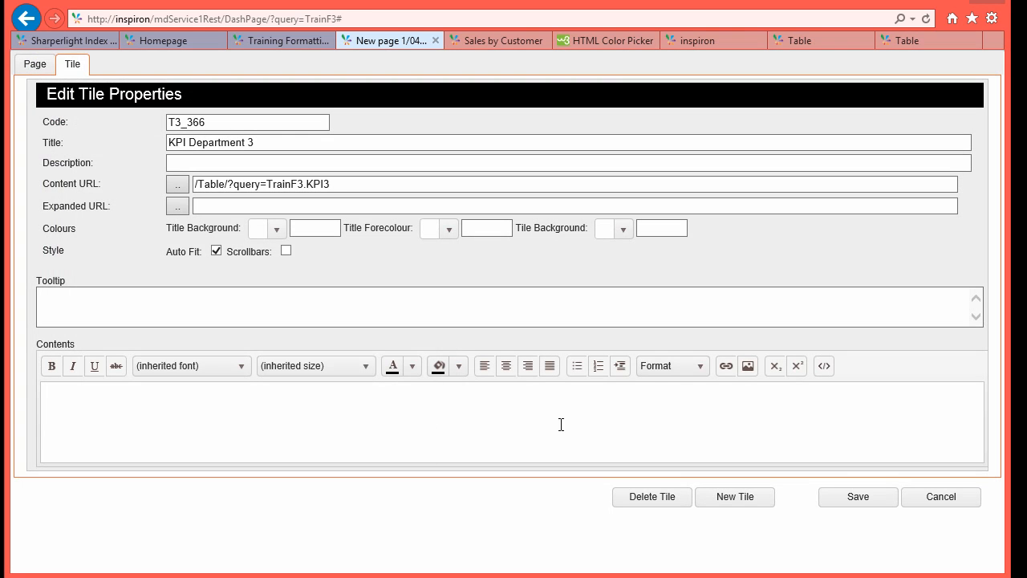
Step: Save the KPI Department 3 tile and drag it larger so the full gauge shows
click(871, 501)
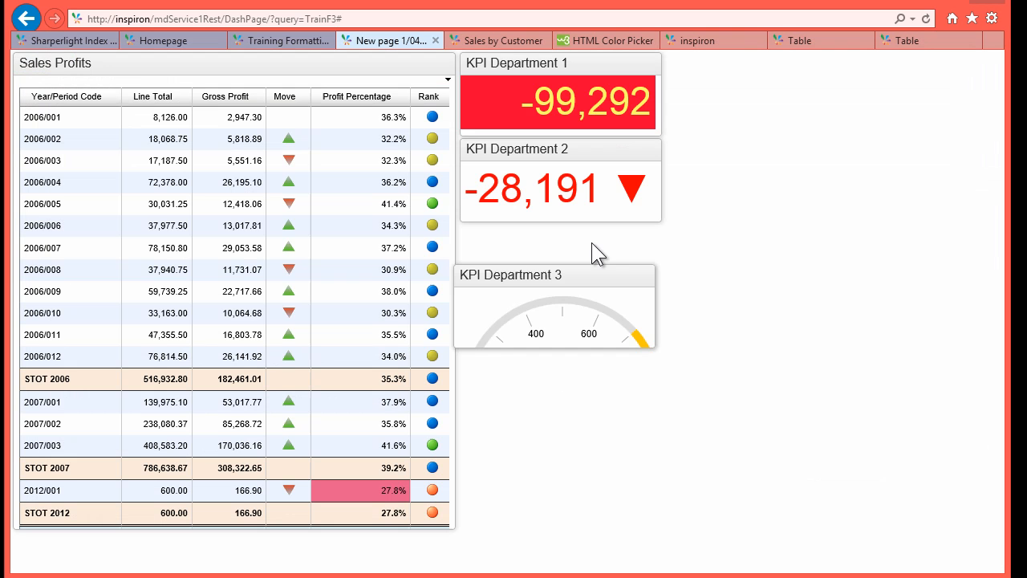
drag(661, 305, 672, 422)
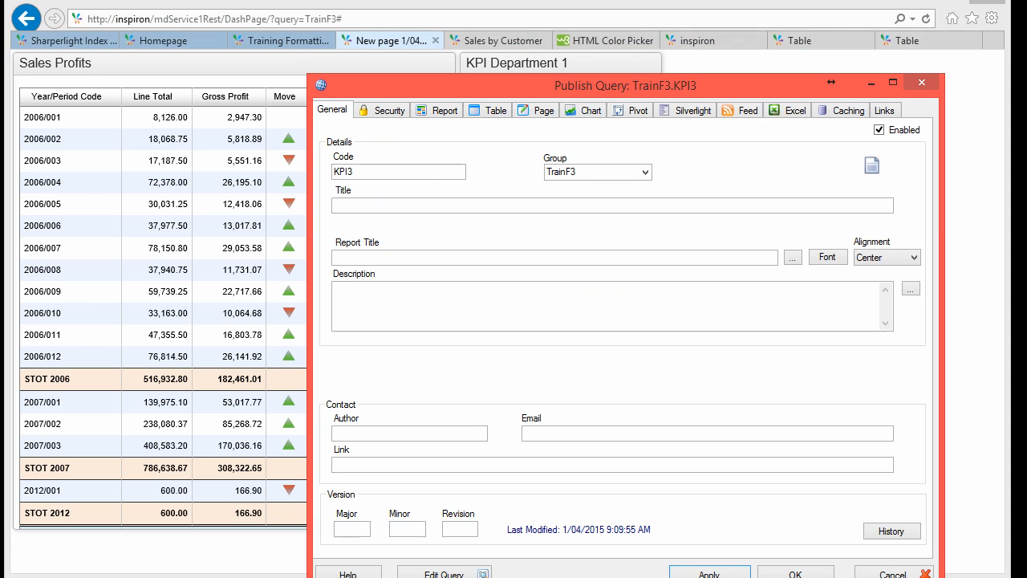
Step: Change E0802's gauge iframe width from 260px back to 200px and republish KPI3
click(444, 574)
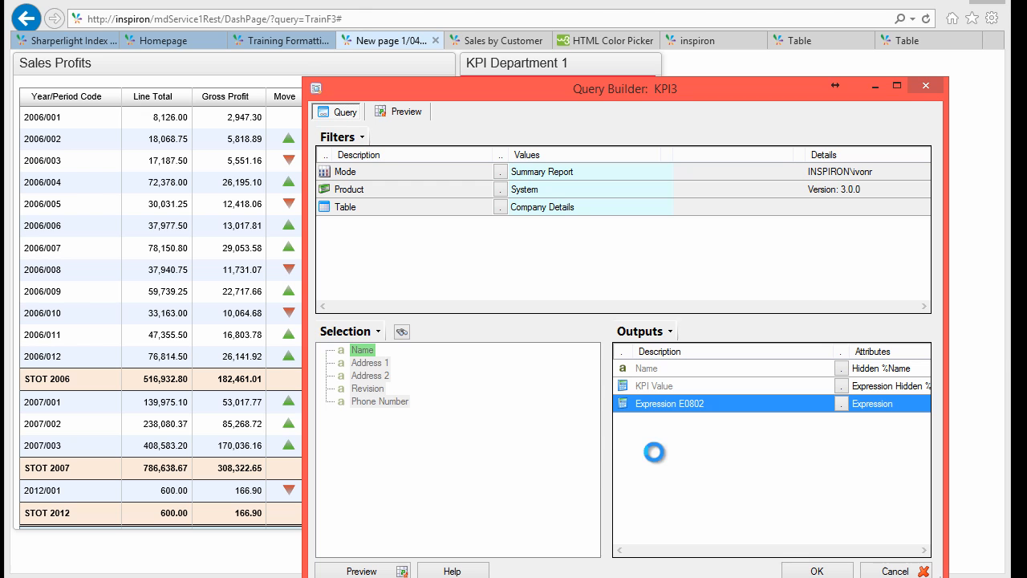
double_click(642, 406)
click(442, 258)
key(BackSpace)
text(0)
click(868, 574)
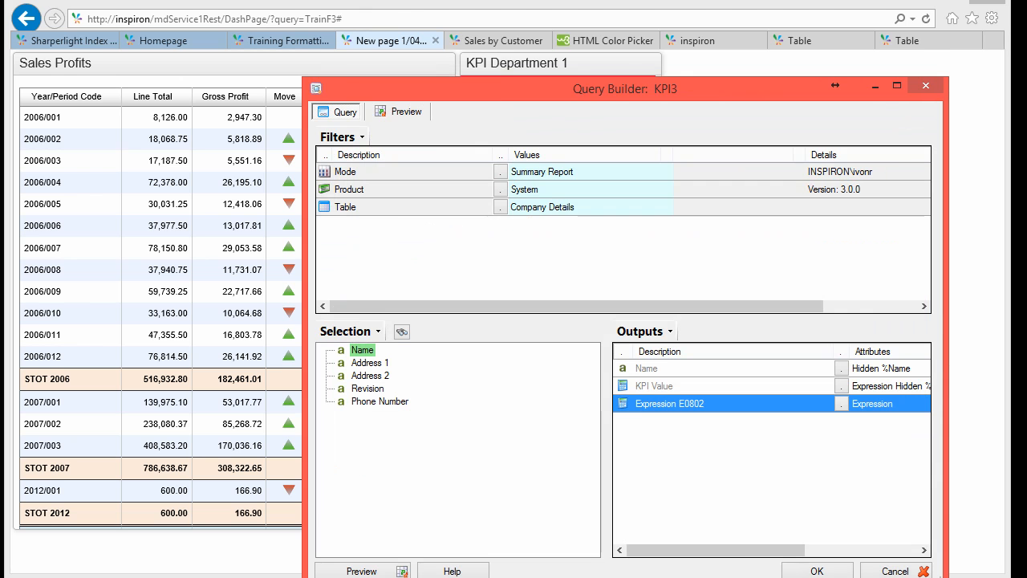
click(795, 569)
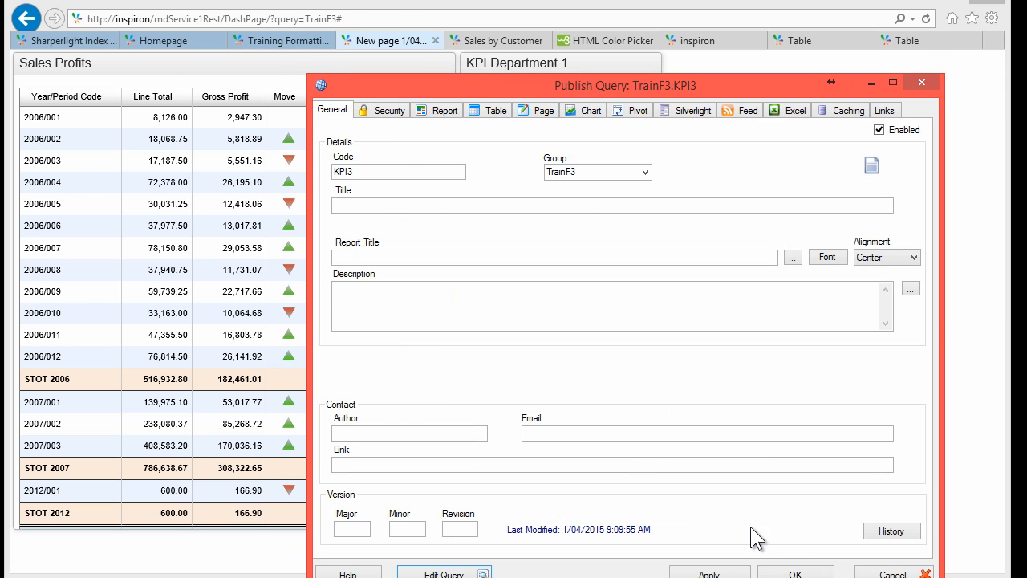
click(780, 567)
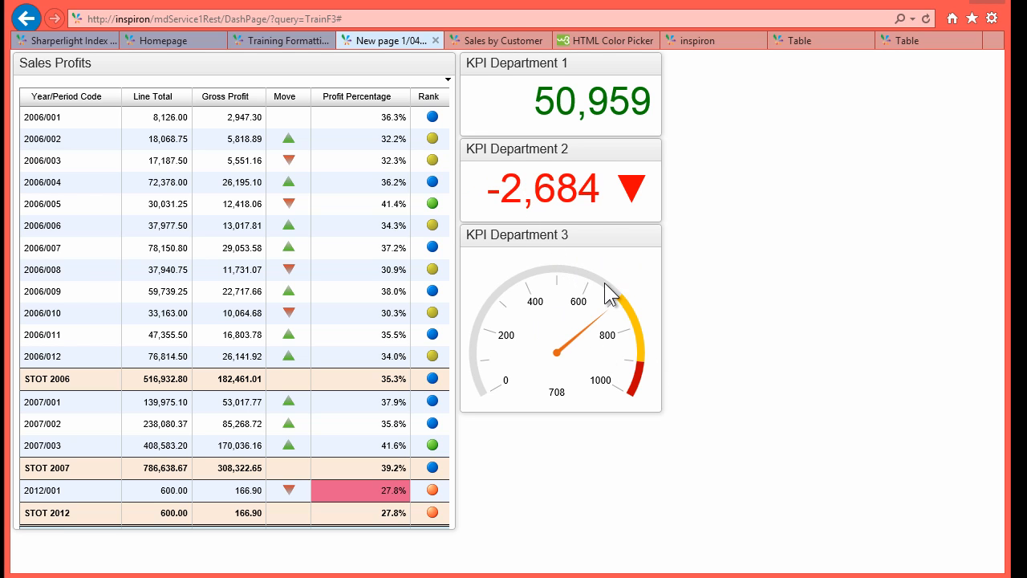
Step: Switch the browser to the Sales by Customer report tab with Ctrl+Tab
key(ctrl+Tab)
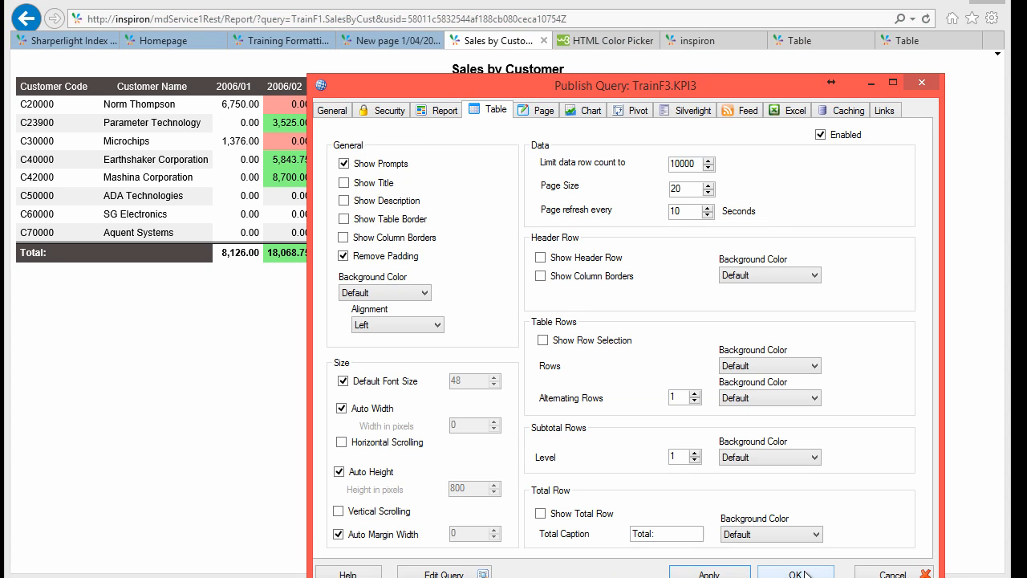
Step: Close KPI3's publish settings, open the SalesByCust Query Builder, and select its Expression output
click(881, 564)
key(Escape)
drag(489, 62, 520, 37)
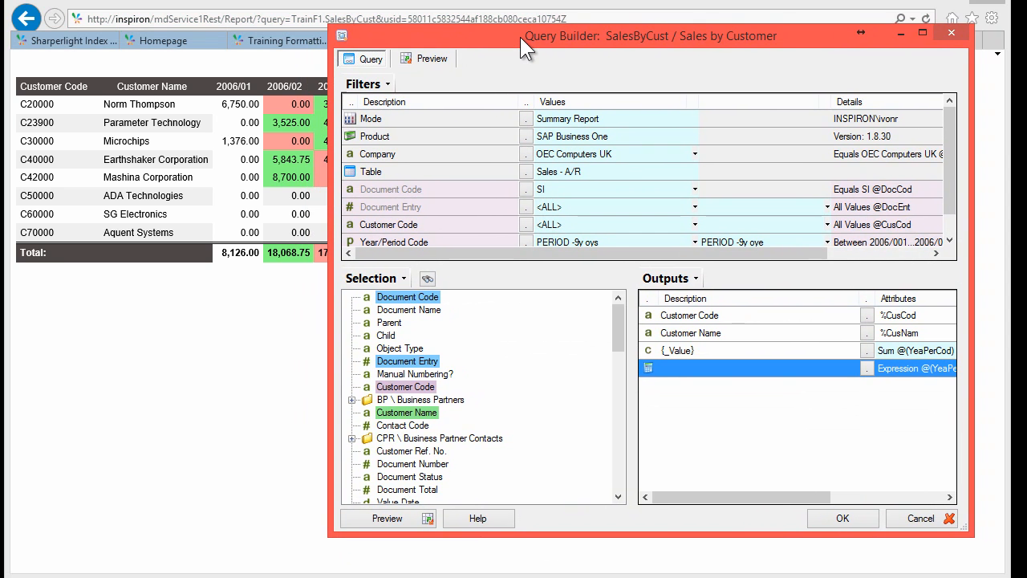
click(581, 188)
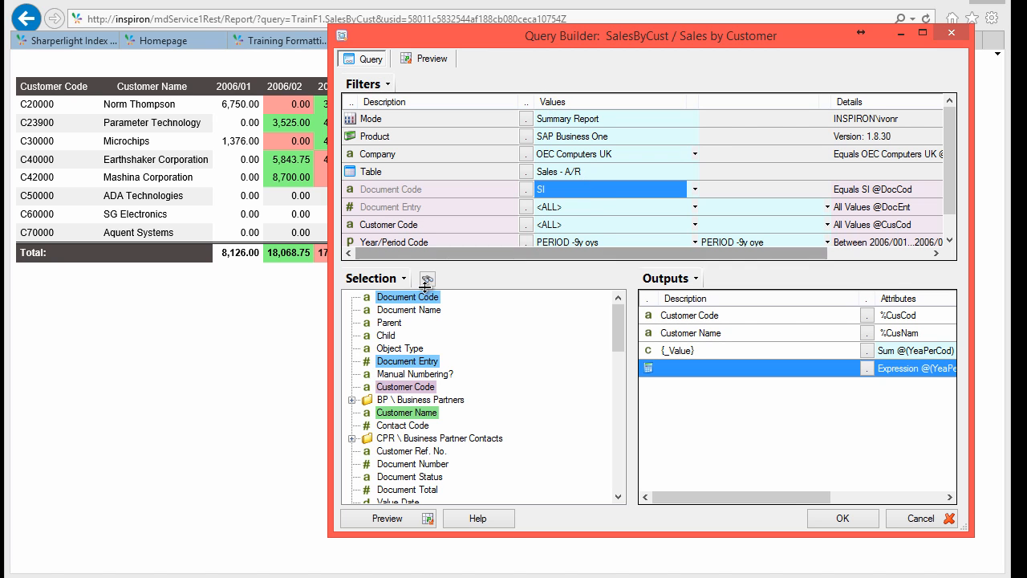
click(684, 317)
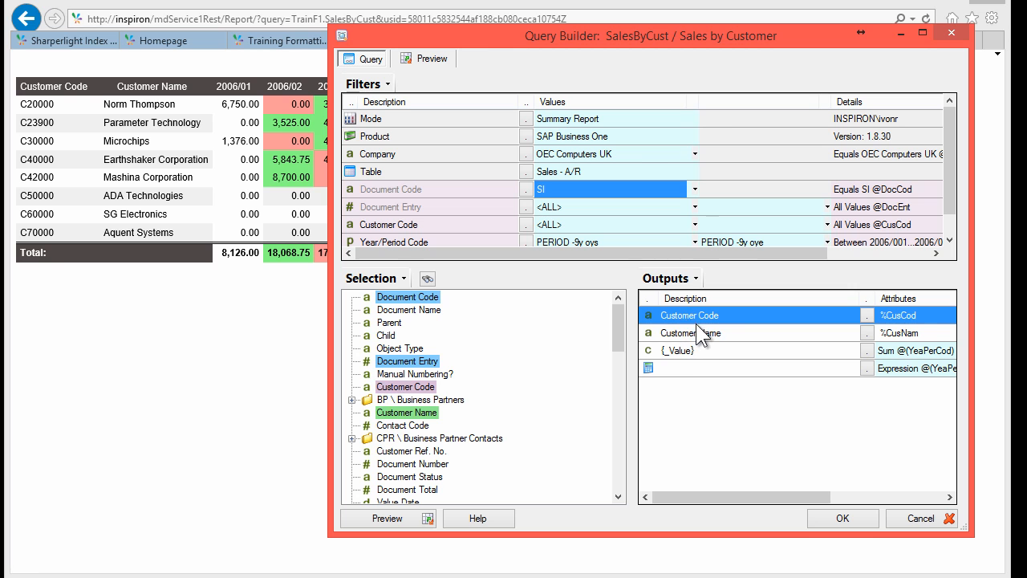
click(703, 339)
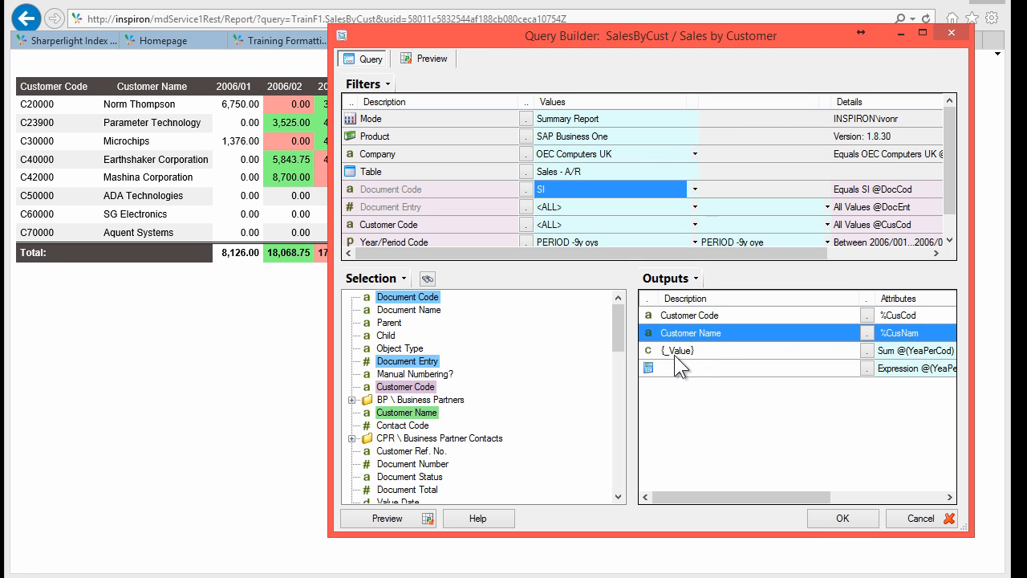
click(680, 353)
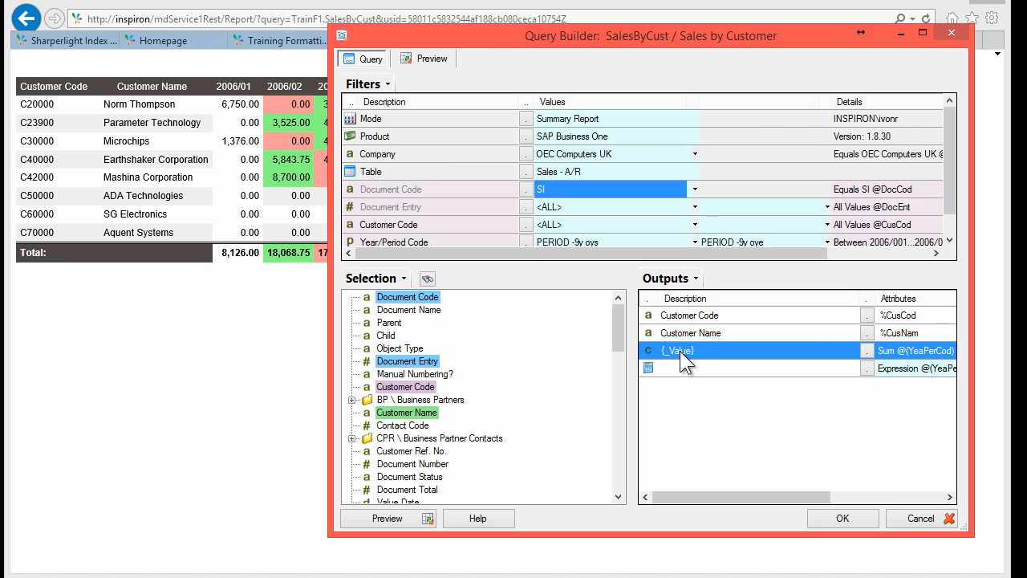
click(416, 238)
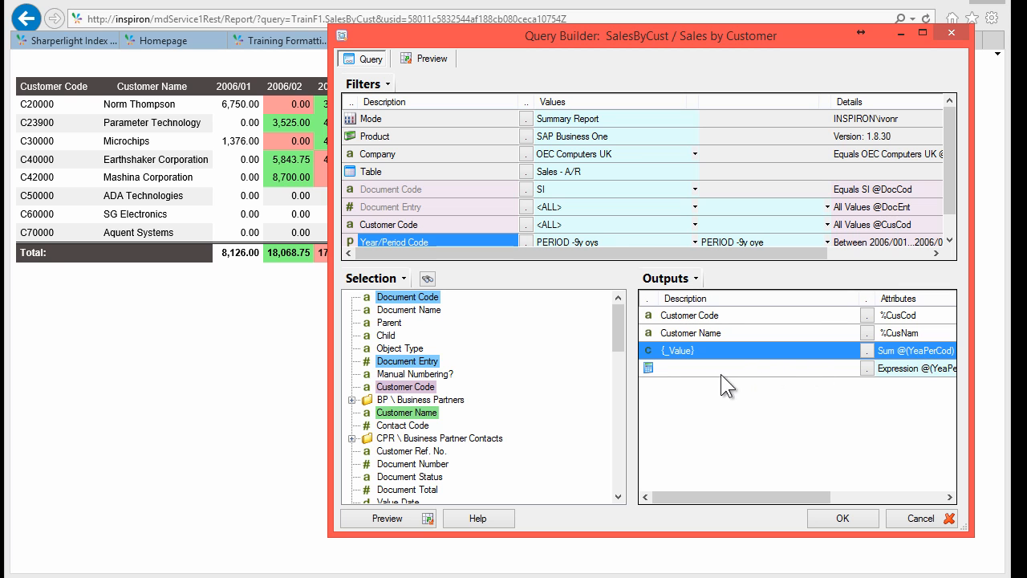
click(671, 368)
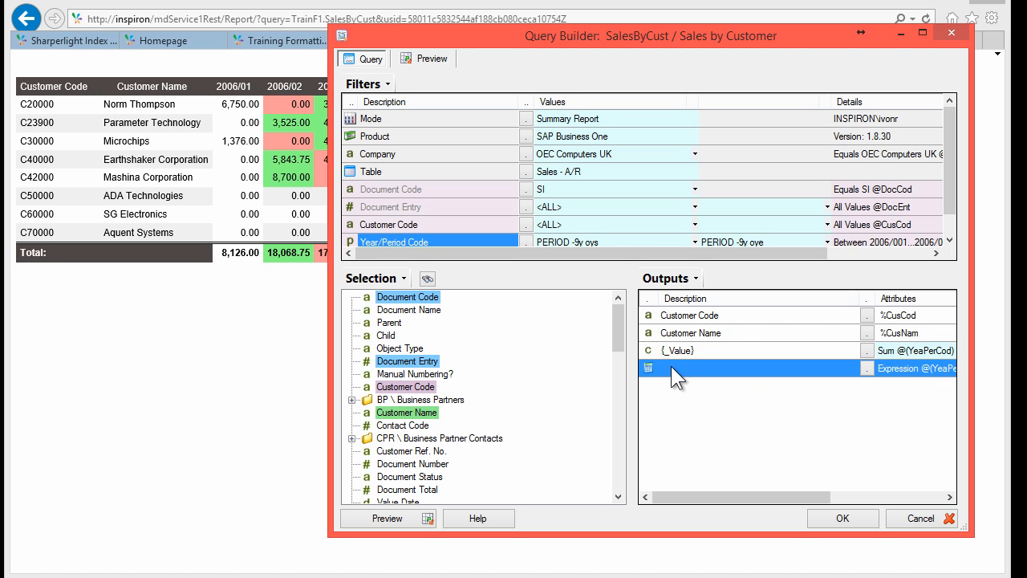
Step: Open expression E0917's Output Attributes and compare it with the red/green shaded report
double_click(671, 366)
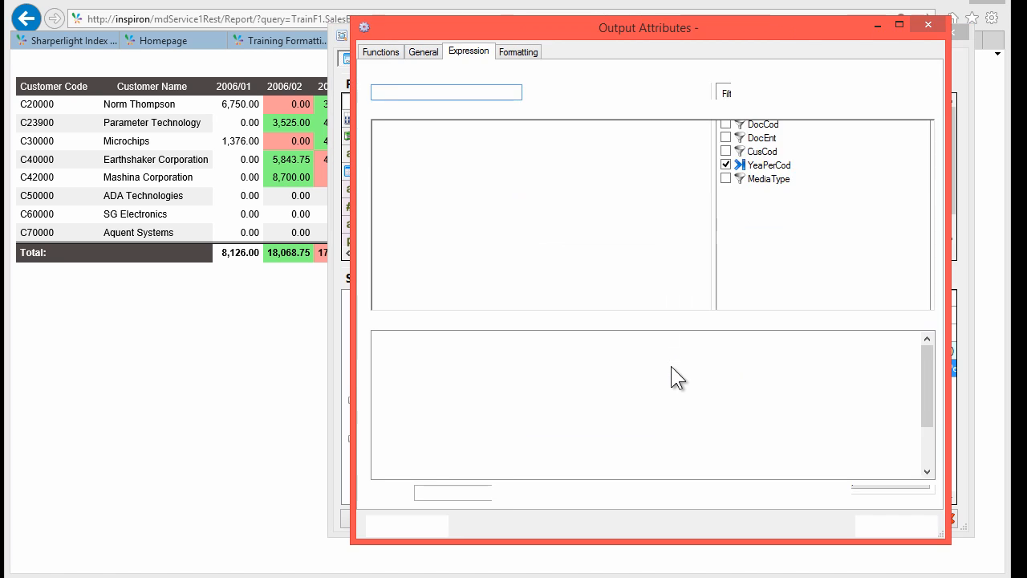
drag(352, 244, 167, 244)
click(318, 176)
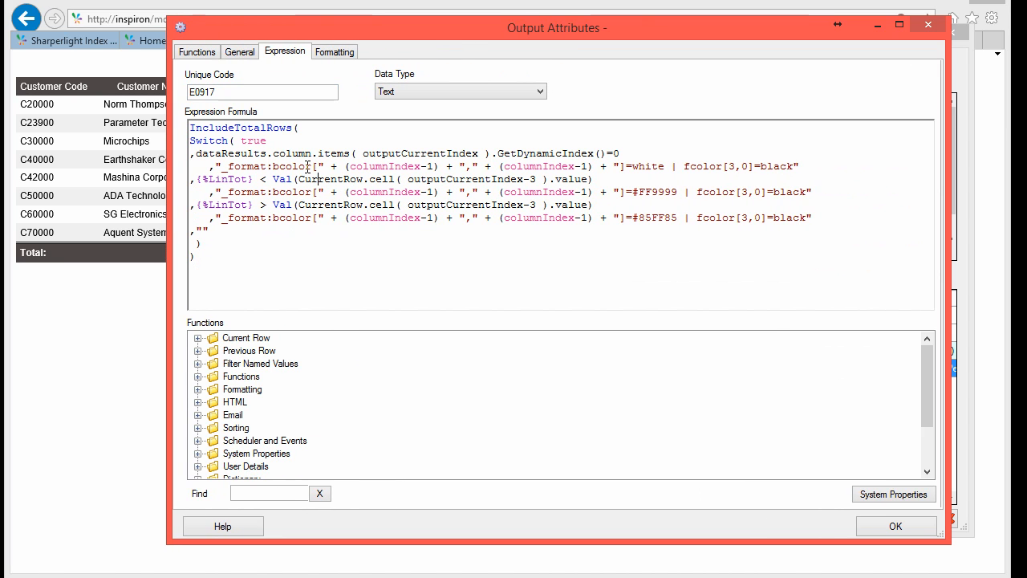
double_click(261, 128)
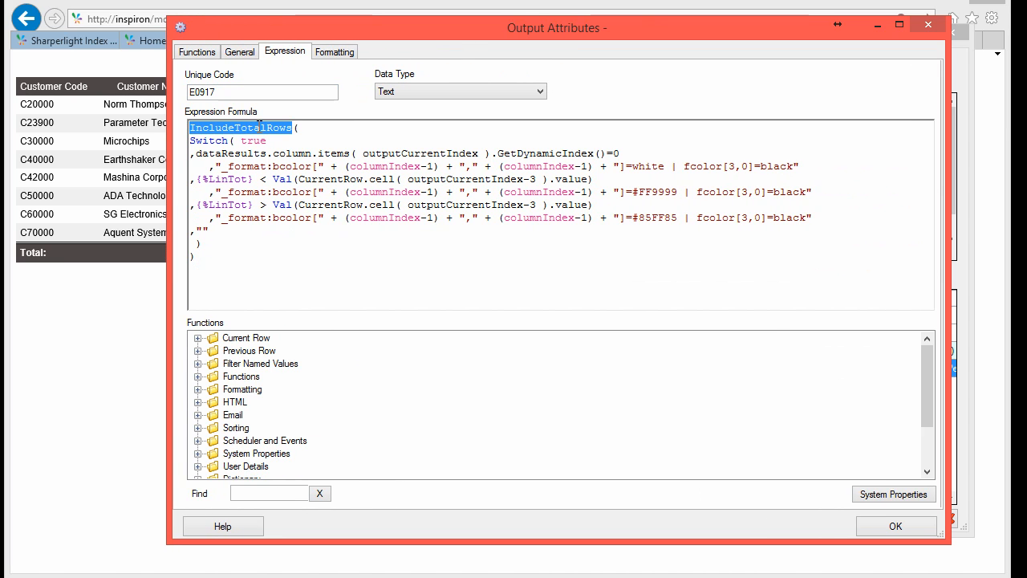
click(103, 271)
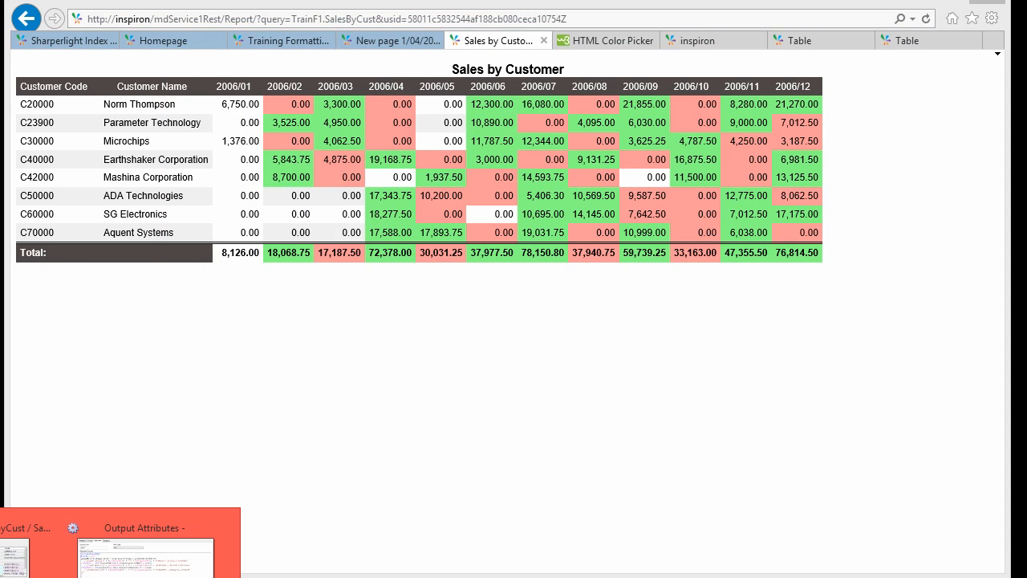
click(149, 546)
Step: Inspect the formula's dataResults GetDynamicIndex call and columnIndex terms
click(305, 144)
click(214, 154)
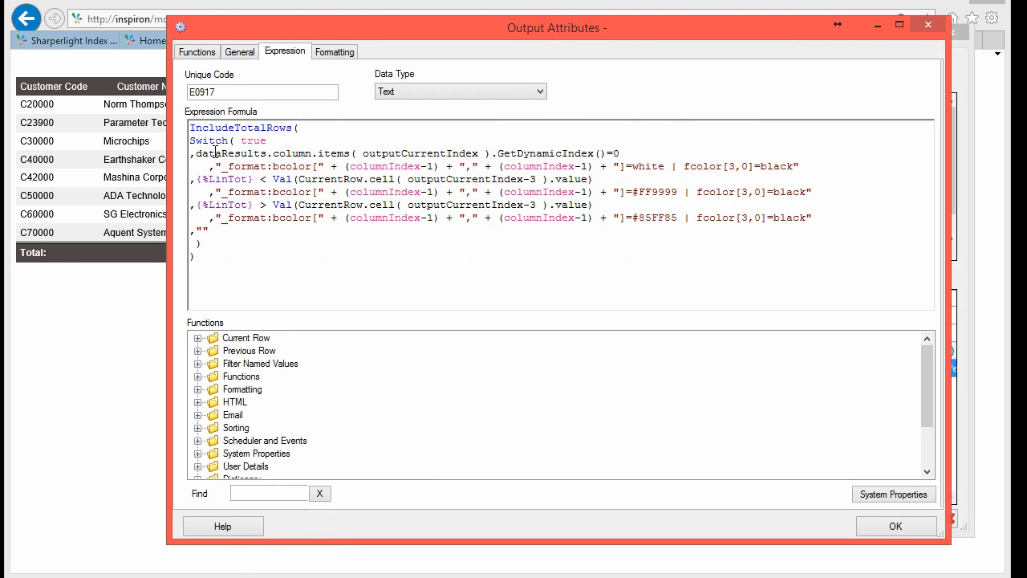
drag(213, 153, 576, 151)
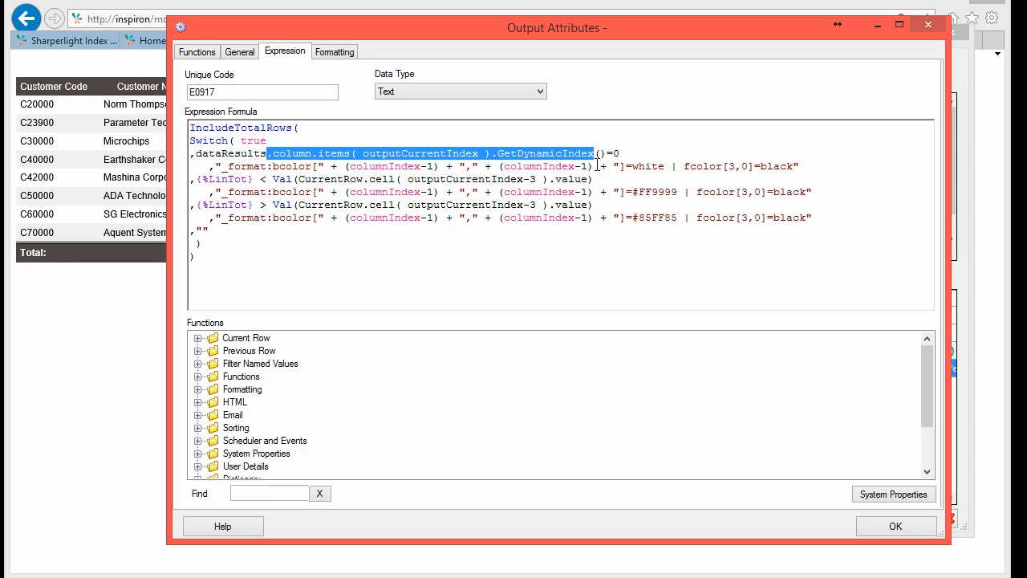
click(572, 166)
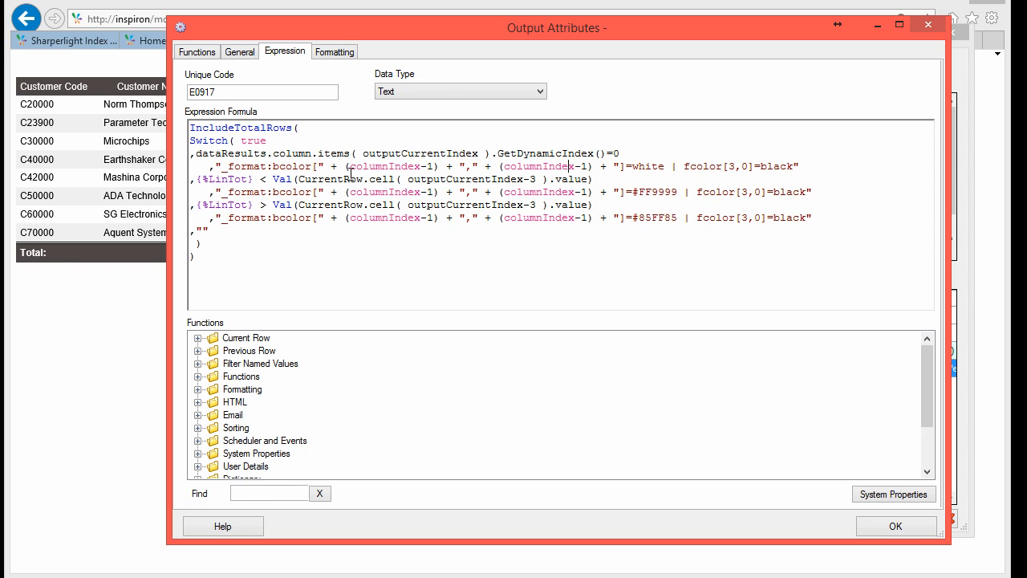
double_click(300, 167)
double_click(387, 165)
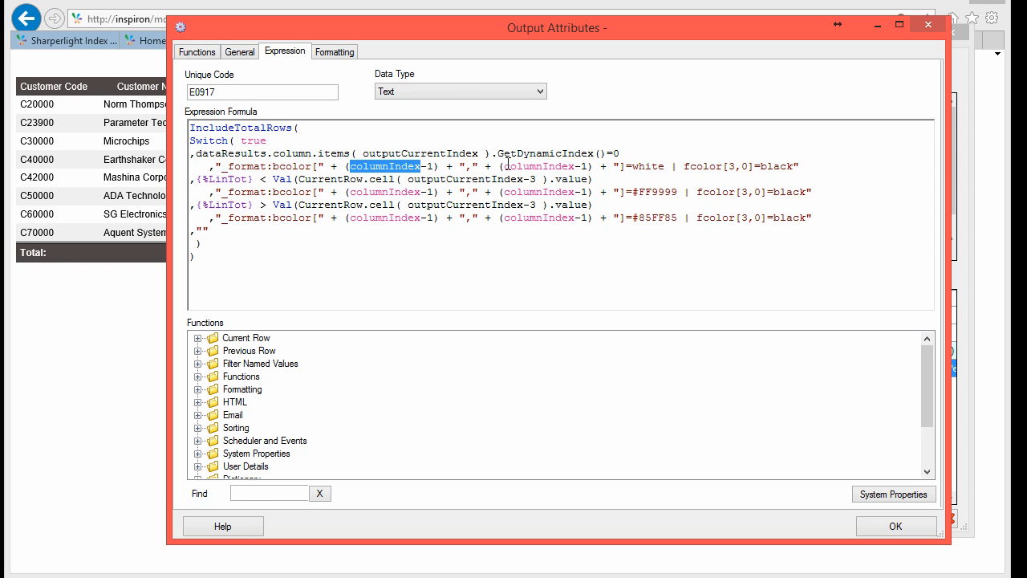
click(441, 207)
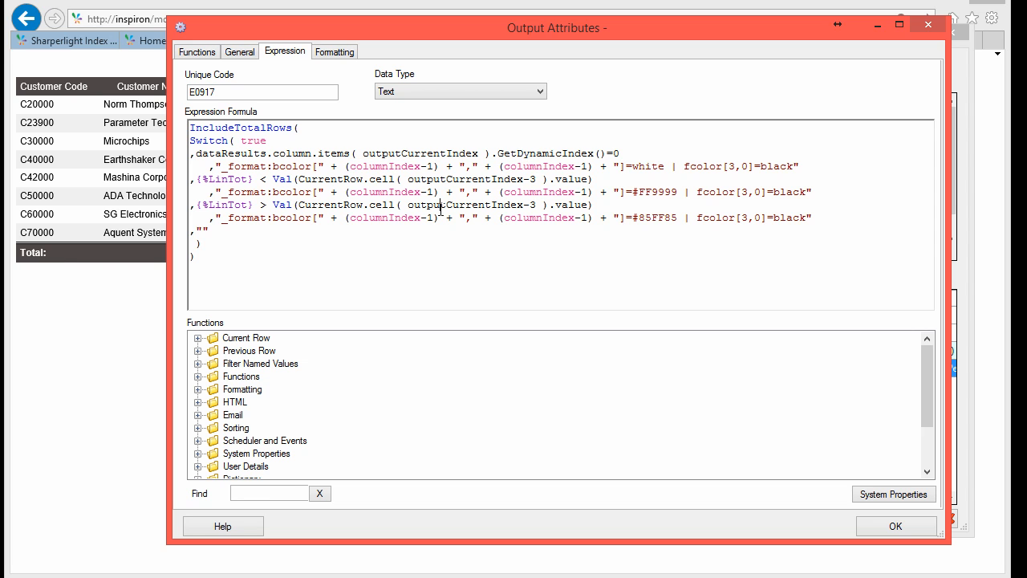
Step: Save the expression and start a new TrainF3 published query coded SalesByCust, titled 'Sales By Customer'
click(891, 525)
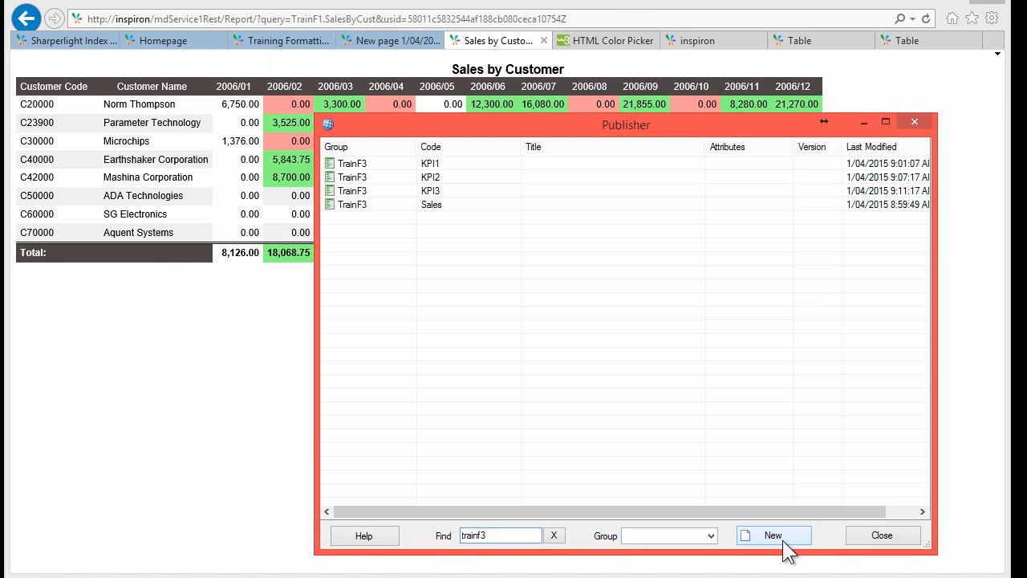
click(784, 541)
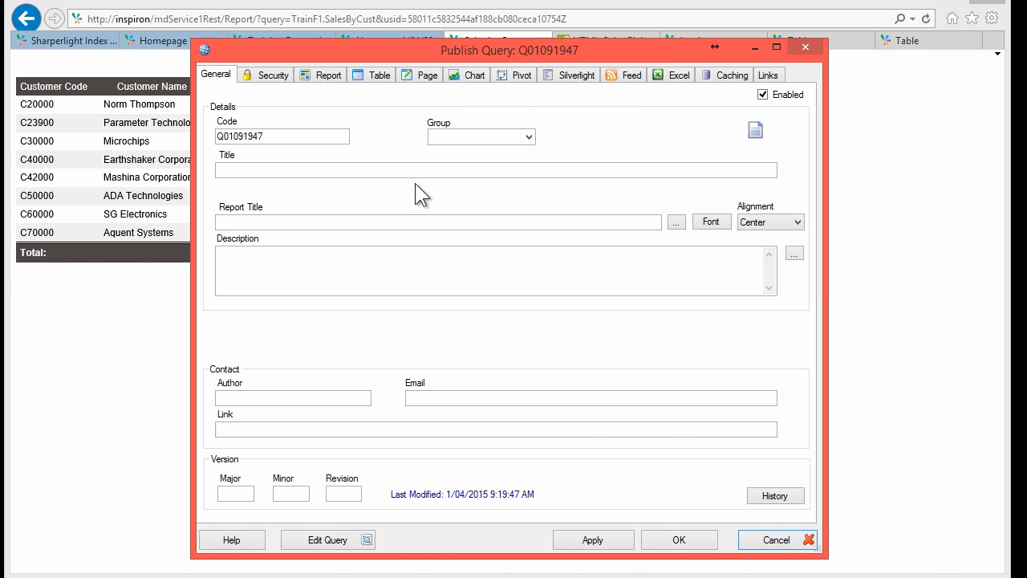
click(527, 137)
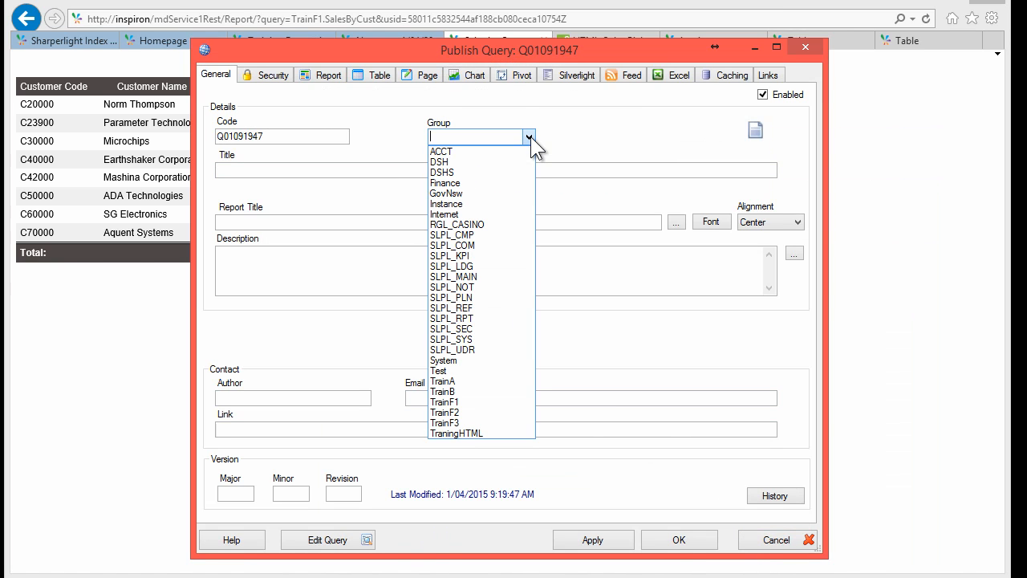
click(456, 423)
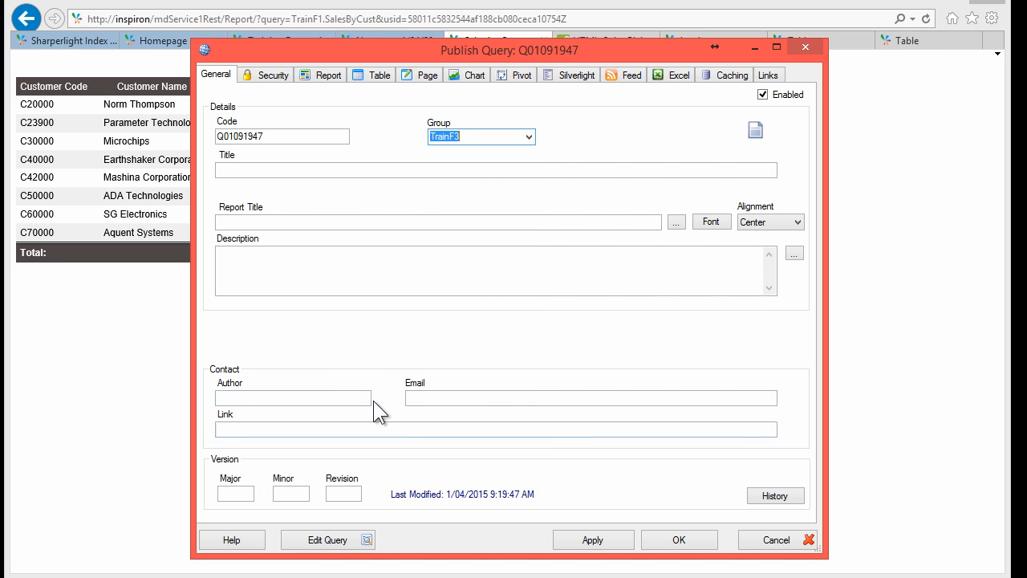
drag(270, 136, 163, 128)
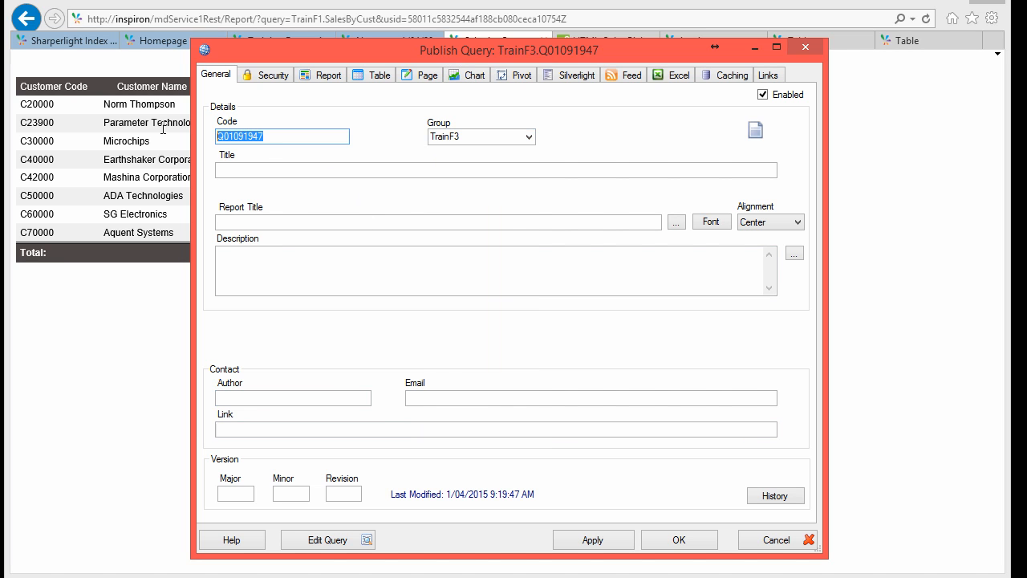
text(Sales)
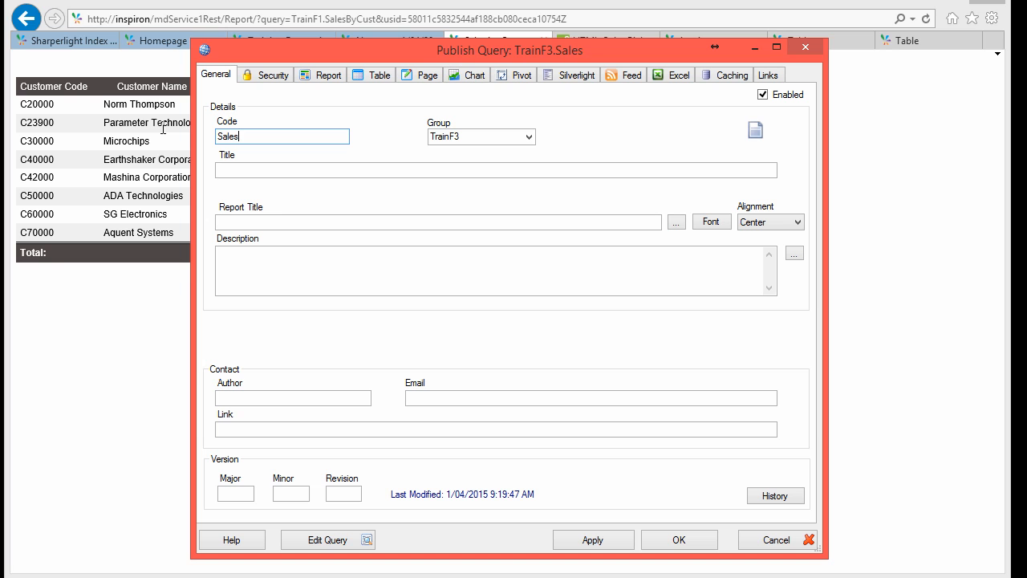
text(ByCust)
key(Tab)
text(S)
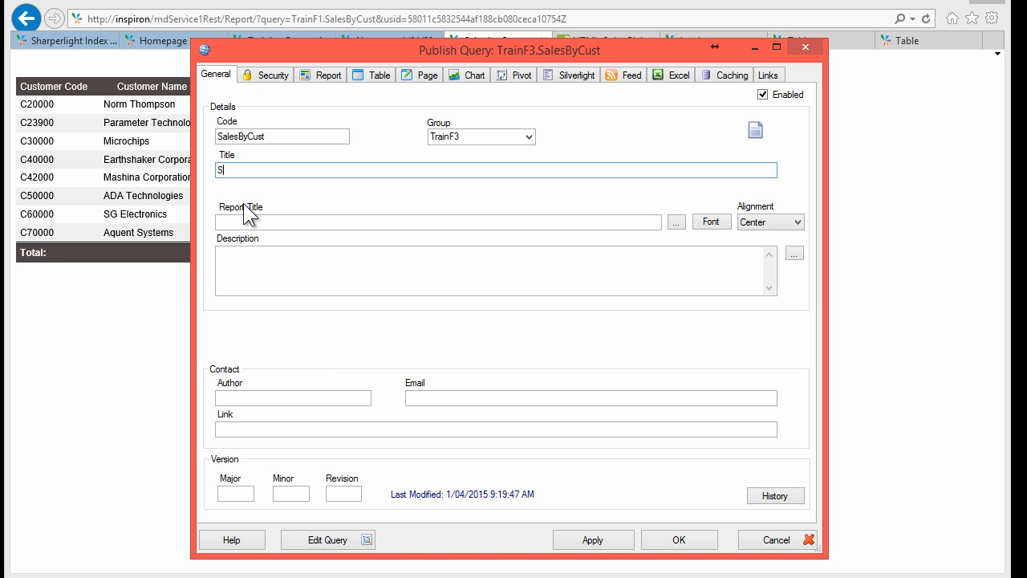
text(ales By Customer)
Step: Set the SalesByCust query's data product to SAP Business One
click(345, 540)
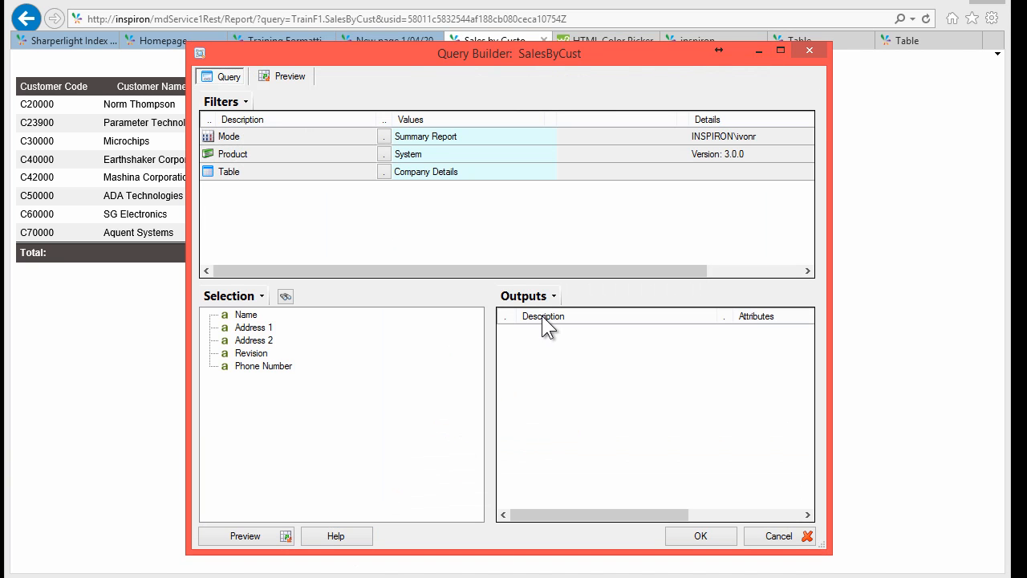
click(238, 135)
click(413, 138)
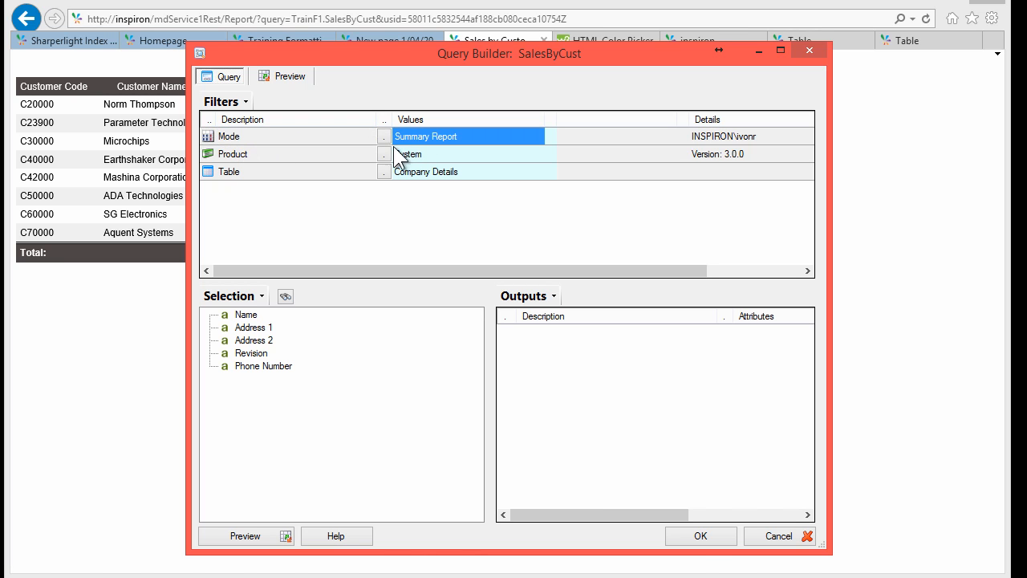
click(388, 153)
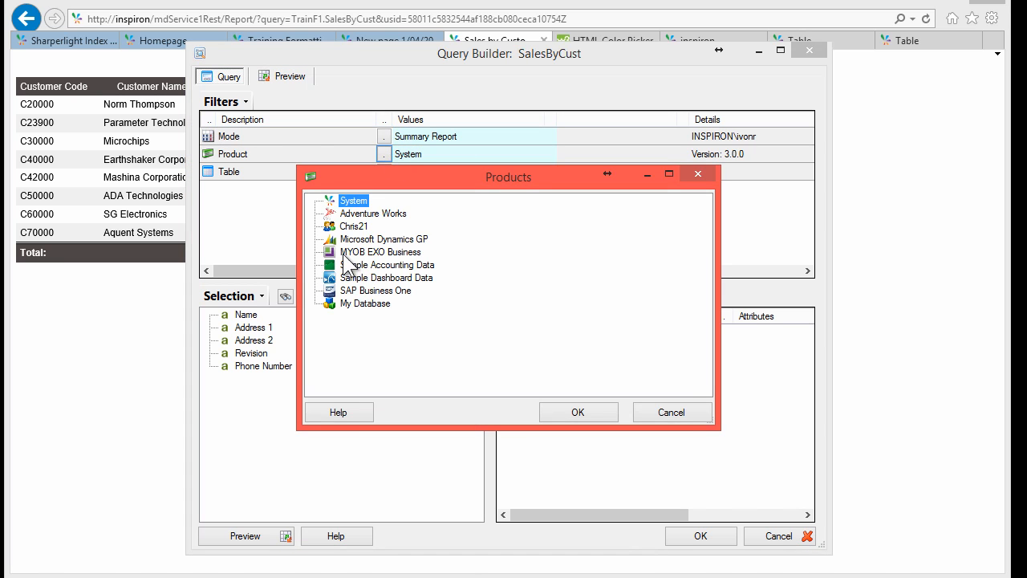
click(372, 294)
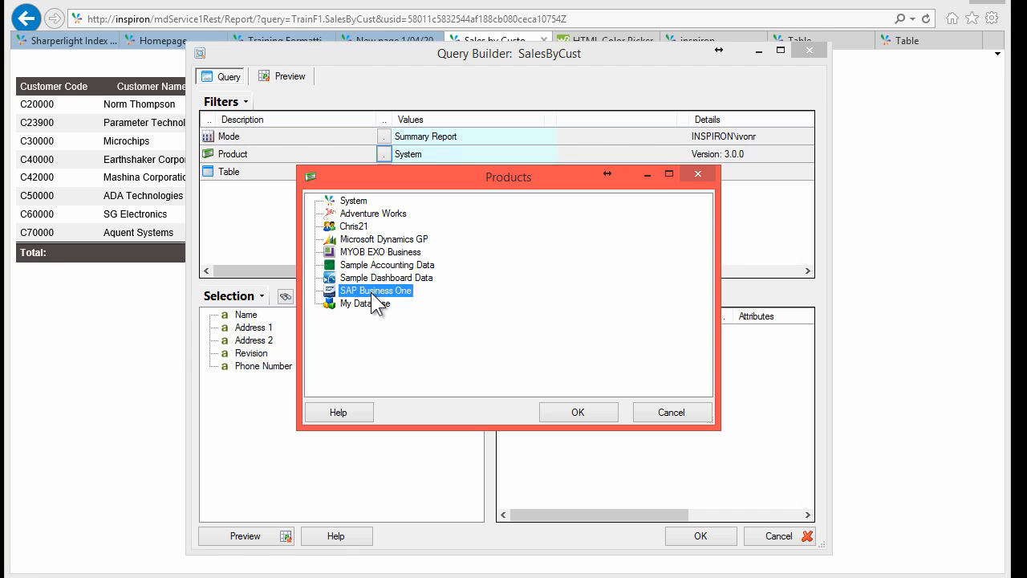
double_click(372, 293)
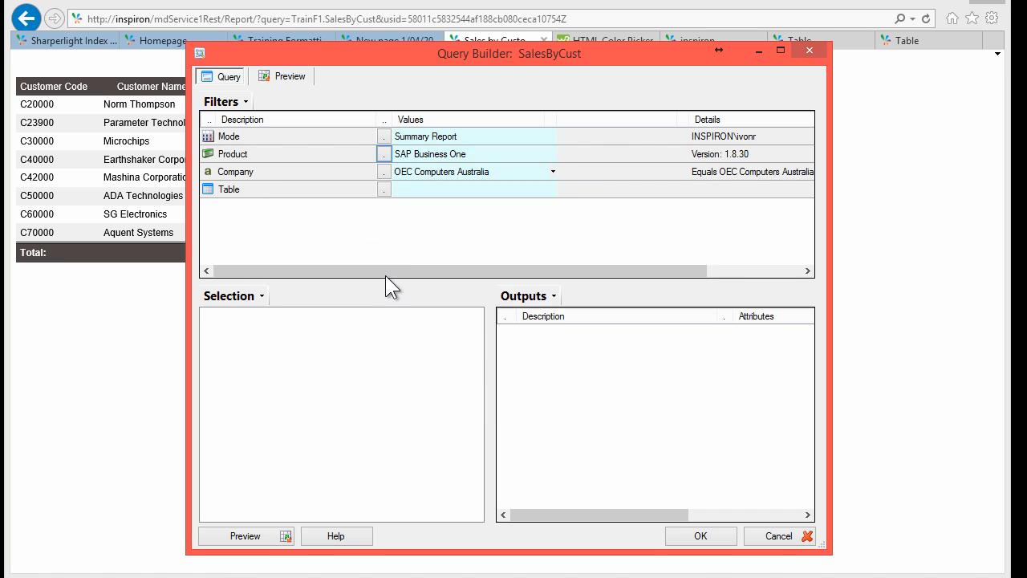
Step: Choose company OEC Computers UK and table Sales - A/R, keeping Document Code SI
click(385, 171)
double_click(378, 202)
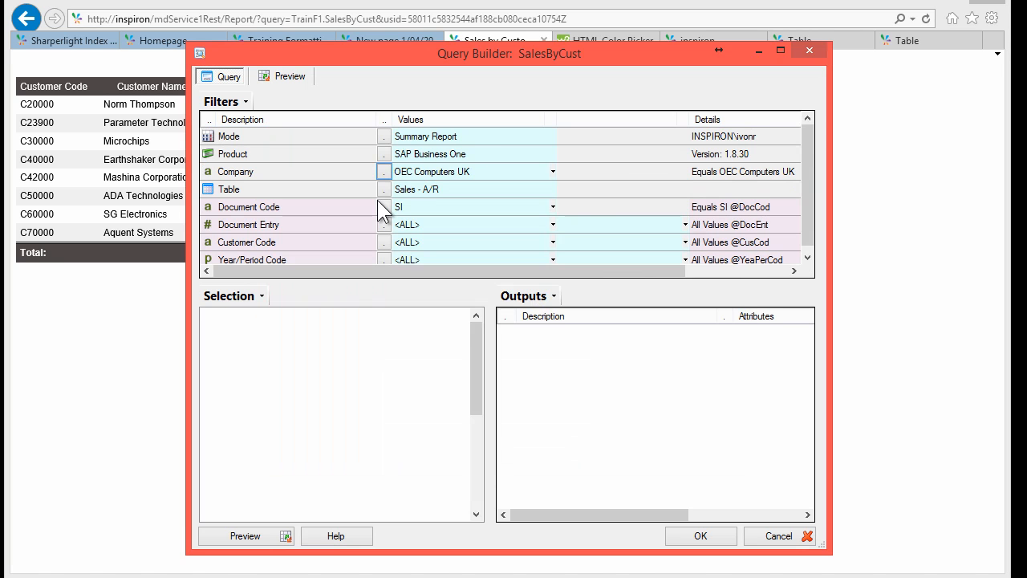
click(458, 212)
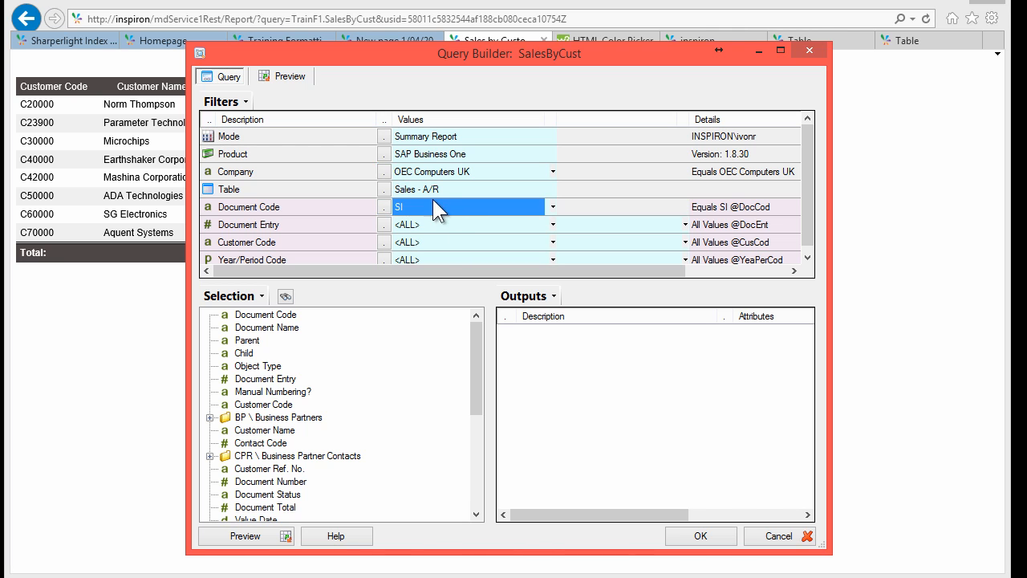
click(429, 189)
click(385, 189)
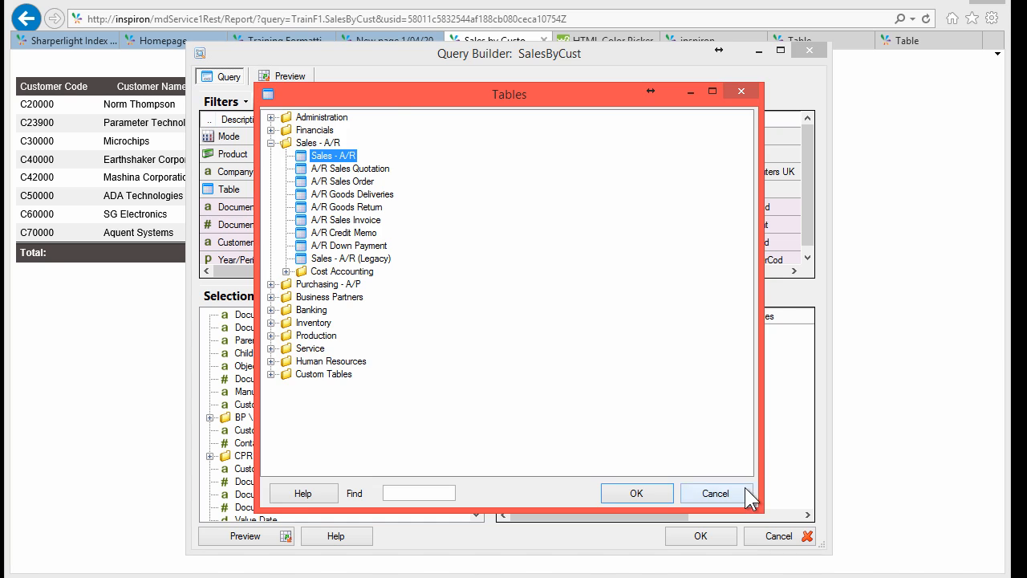
click(715, 493)
drag(309, 58, 412, 45)
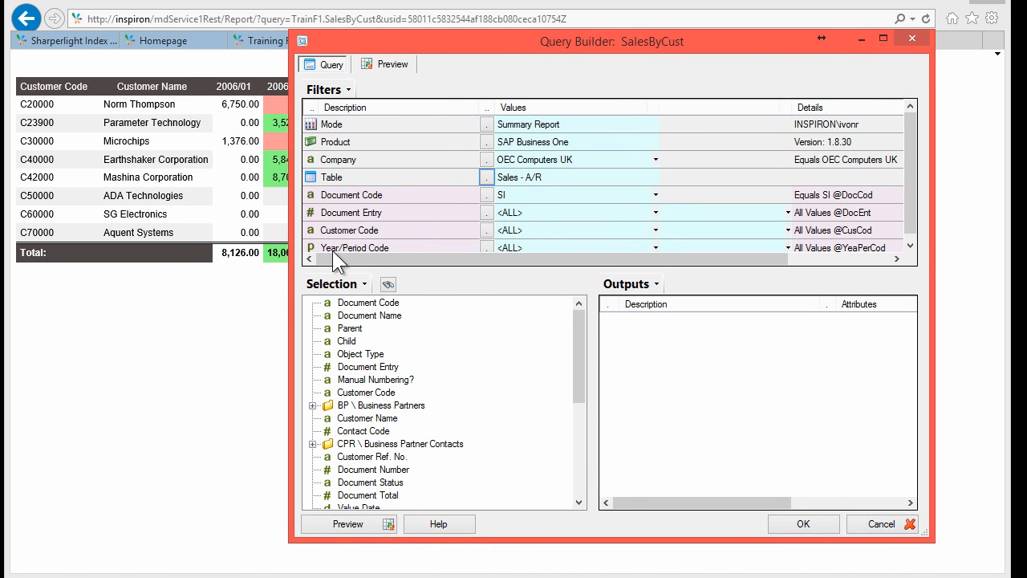
Step: Search fields for 'cus' and add Customer Code and Customer Name to the outputs
click(390, 284)
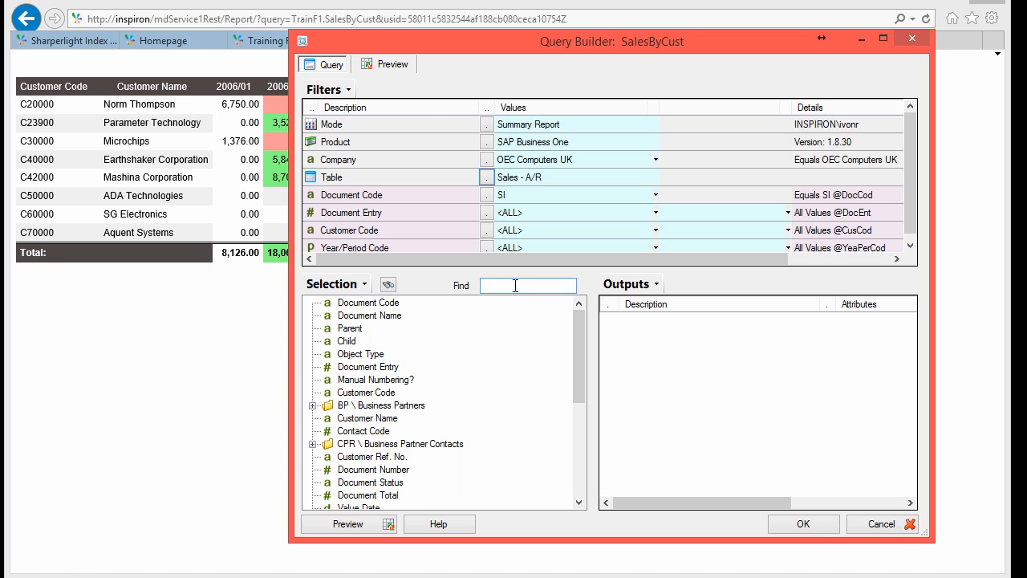
text(cus)
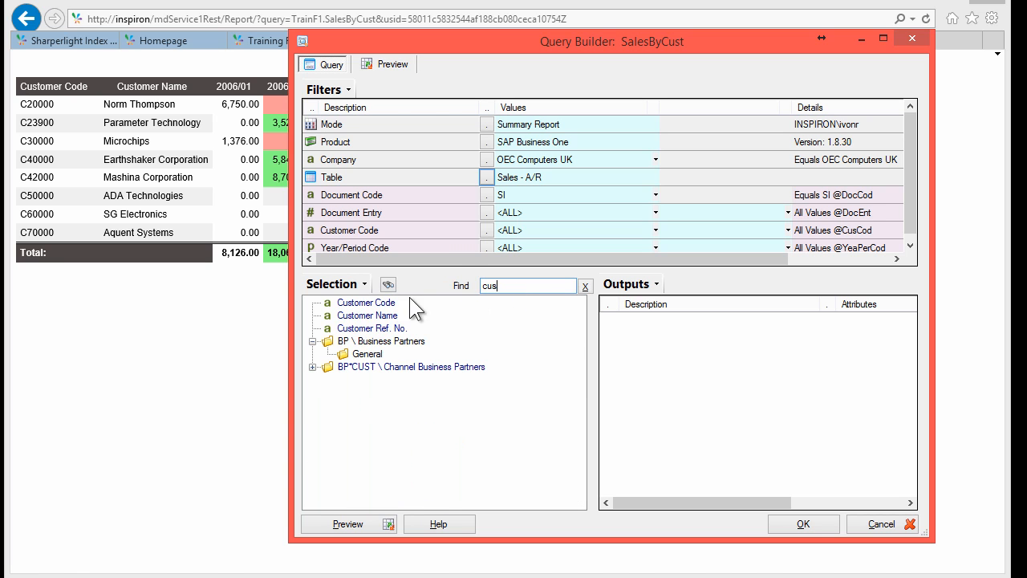
double_click(369, 303)
double_click(376, 316)
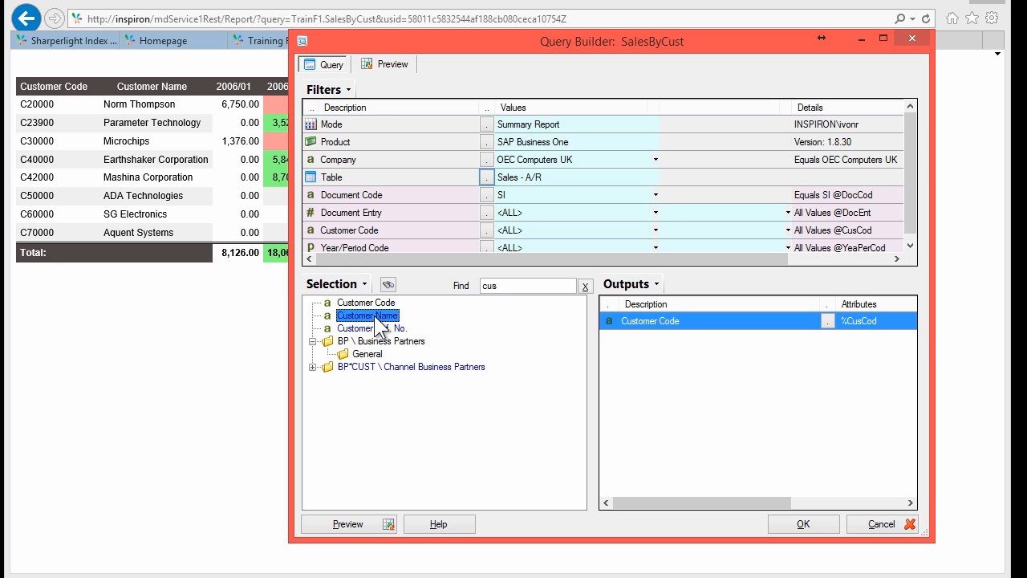
Step: Add Line Total as a summed output plus Year/Period Code, then preview the rows
double_click(512, 286)
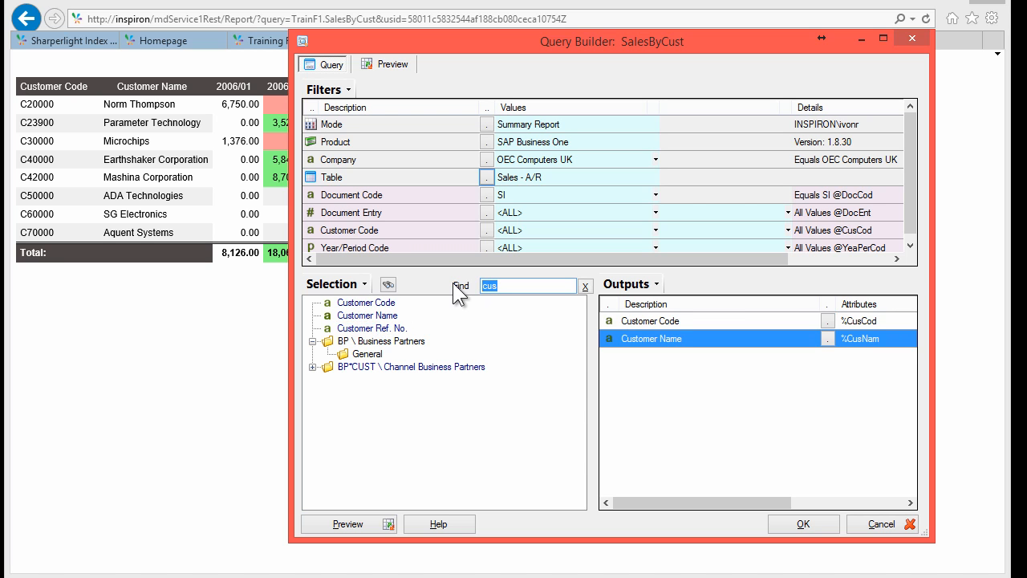
text(line tot)
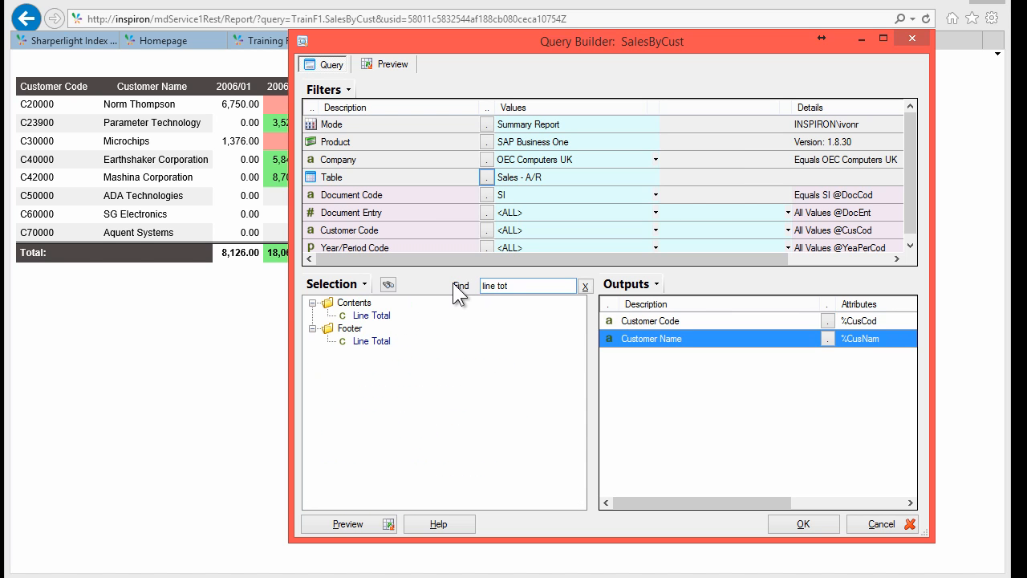
drag(371, 316, 619, 382)
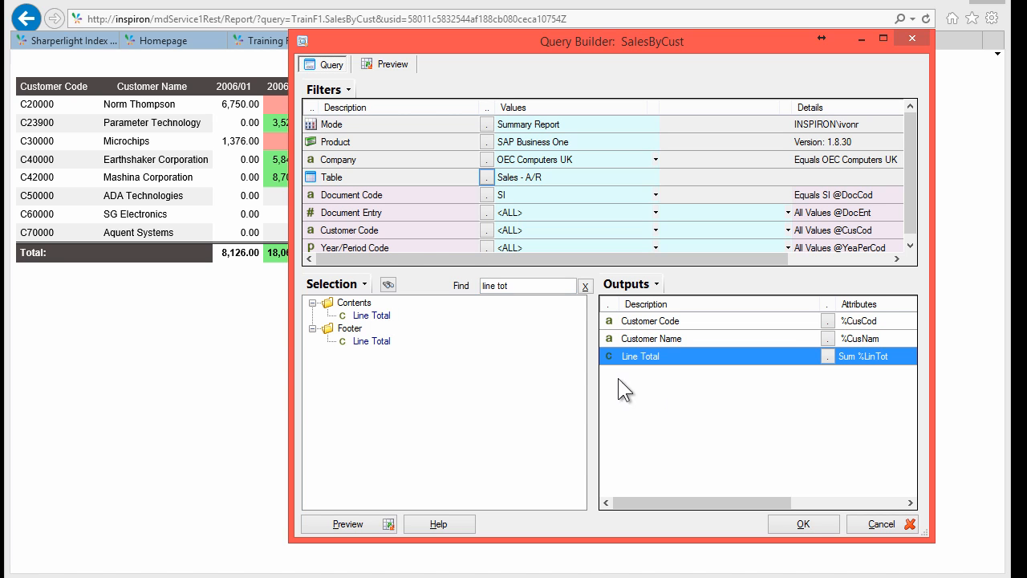
click(366, 244)
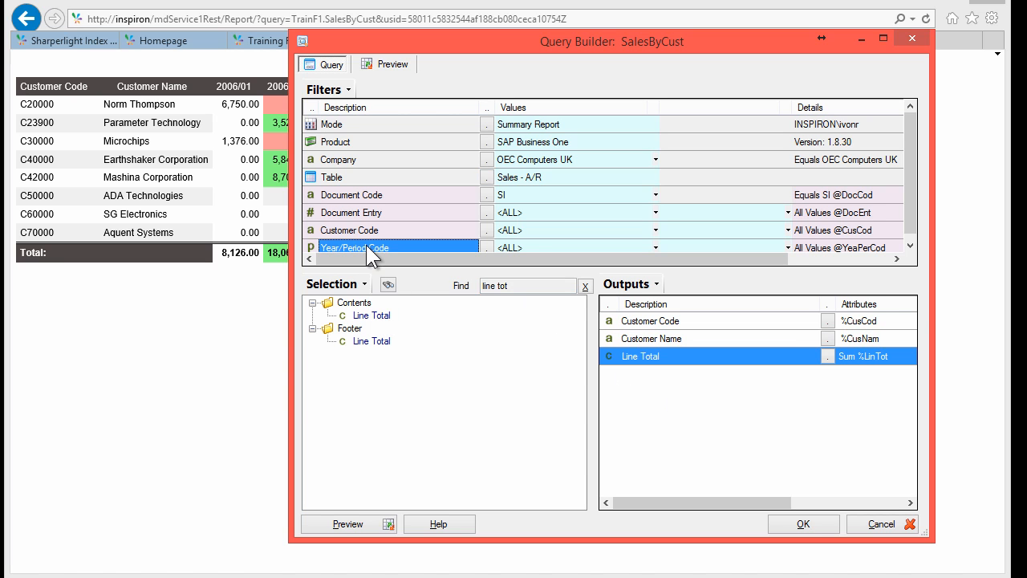
drag(634, 353, 631, 357)
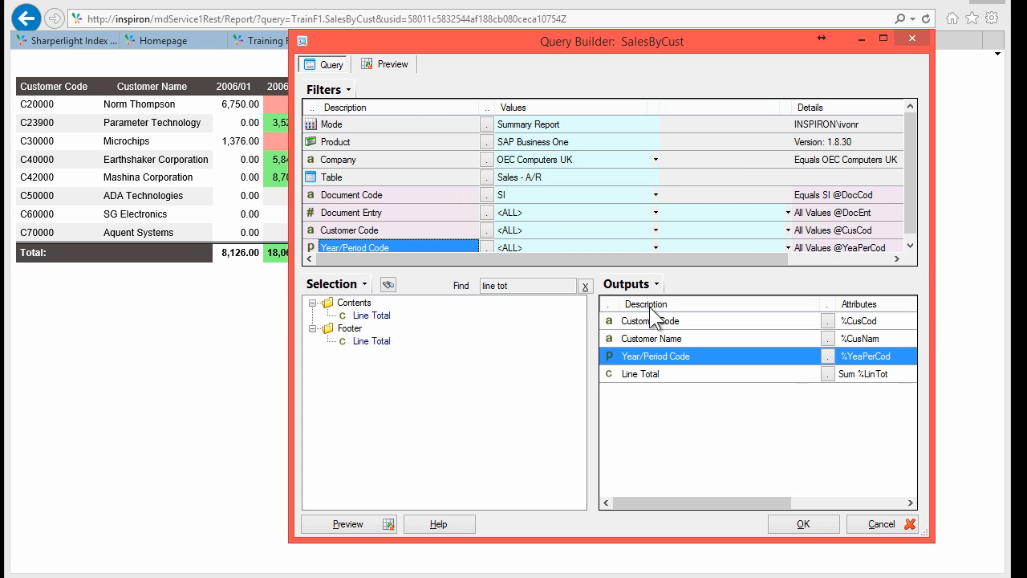
click(377, 65)
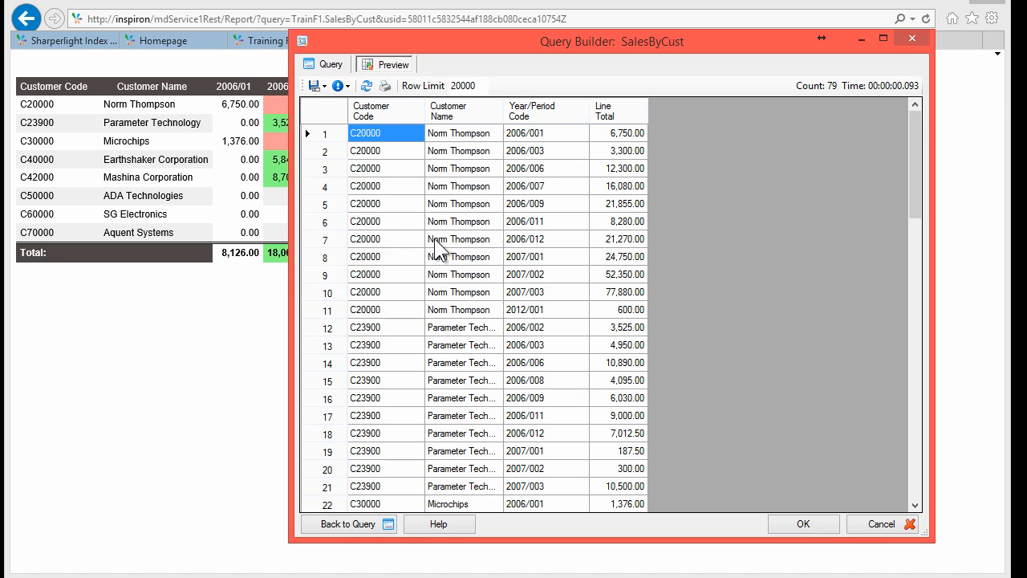
click(454, 205)
click(361, 134)
click(456, 134)
click(551, 139)
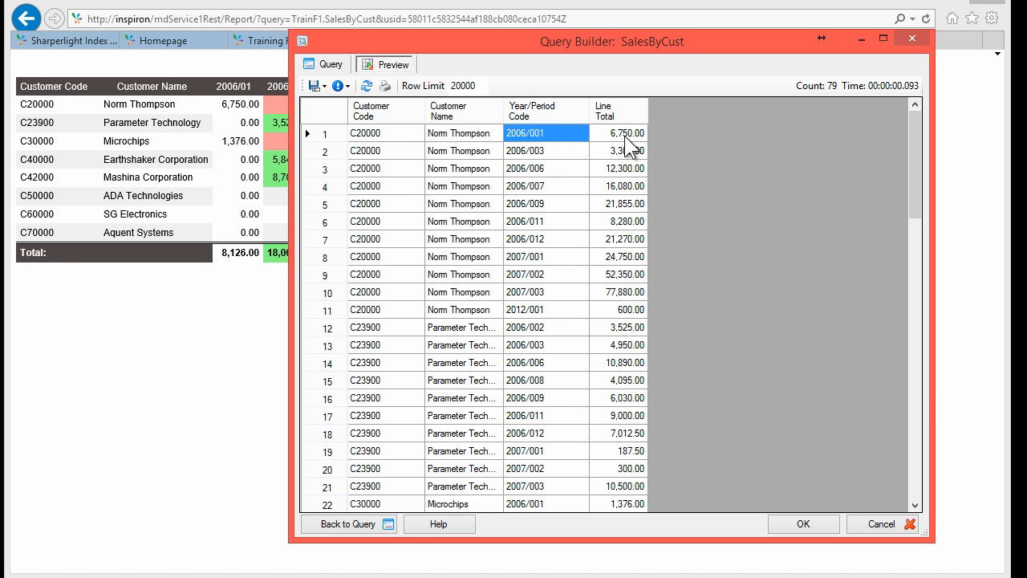
click(627, 136)
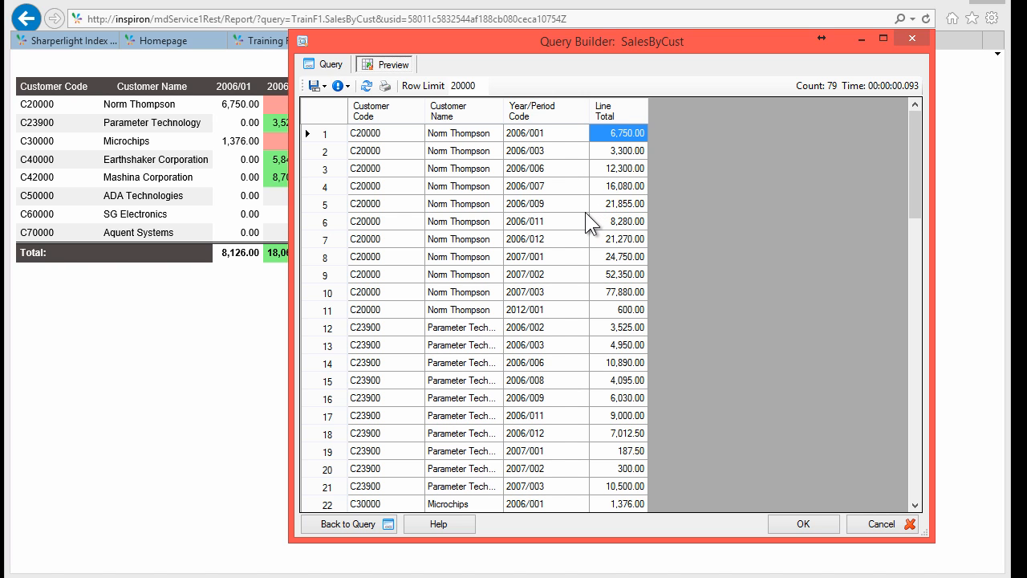
click(538, 135)
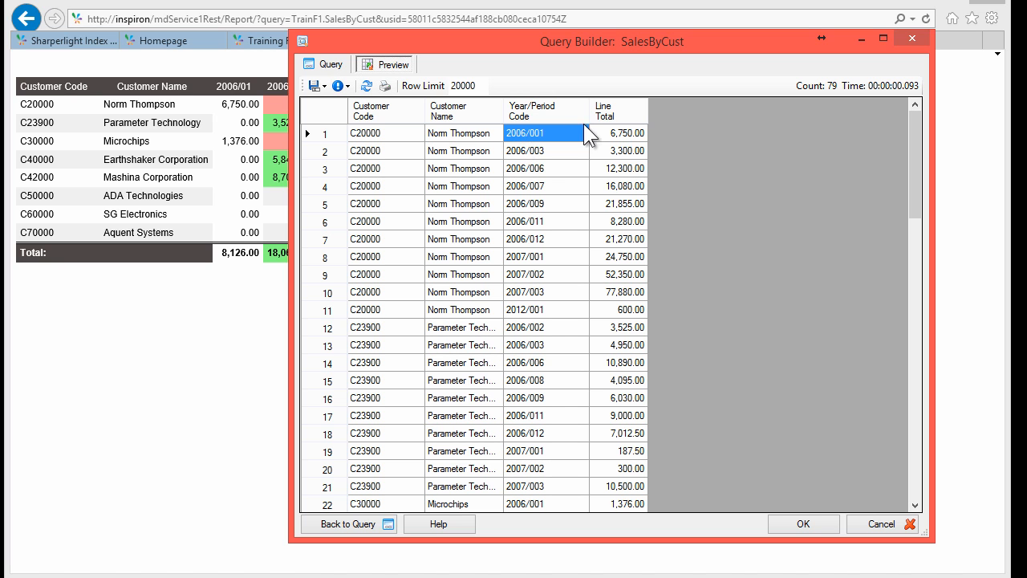
click(616, 134)
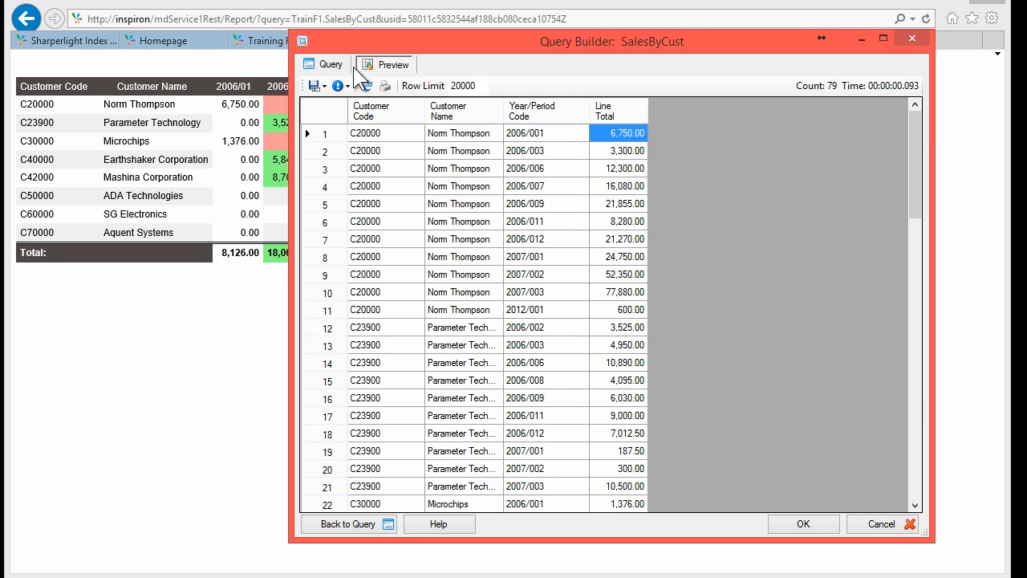
Step: Untick All Periods on the Year/Period Code filter and set the start Years offset to -9
click(323, 64)
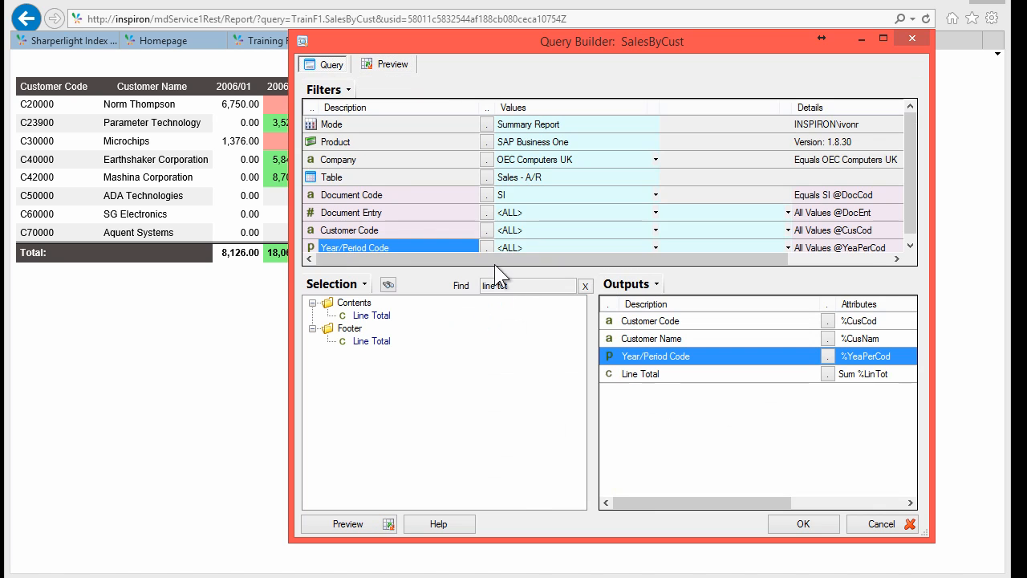
click(421, 229)
scroll(421, 230, down, 1)
click(403, 229)
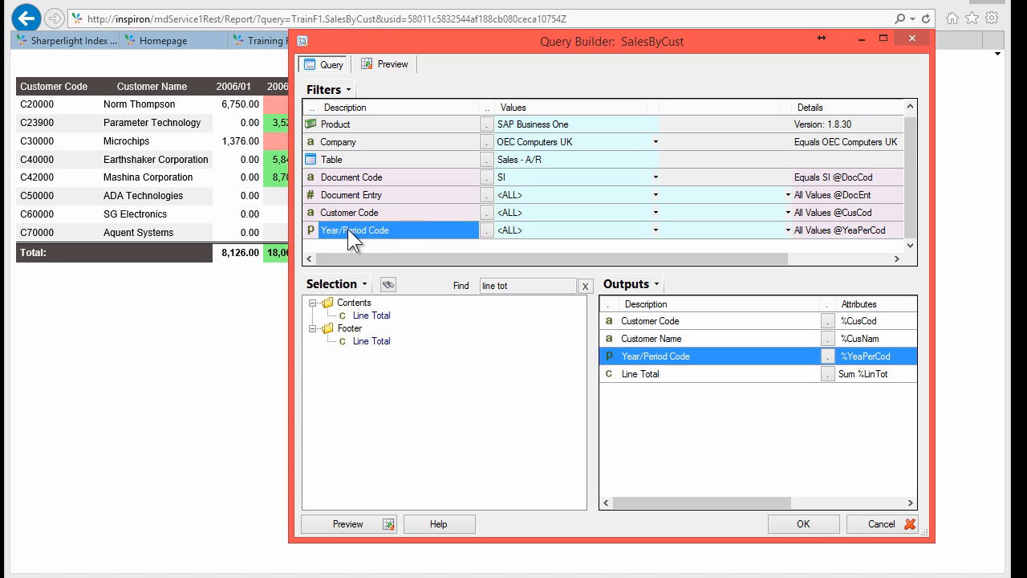
click(485, 231)
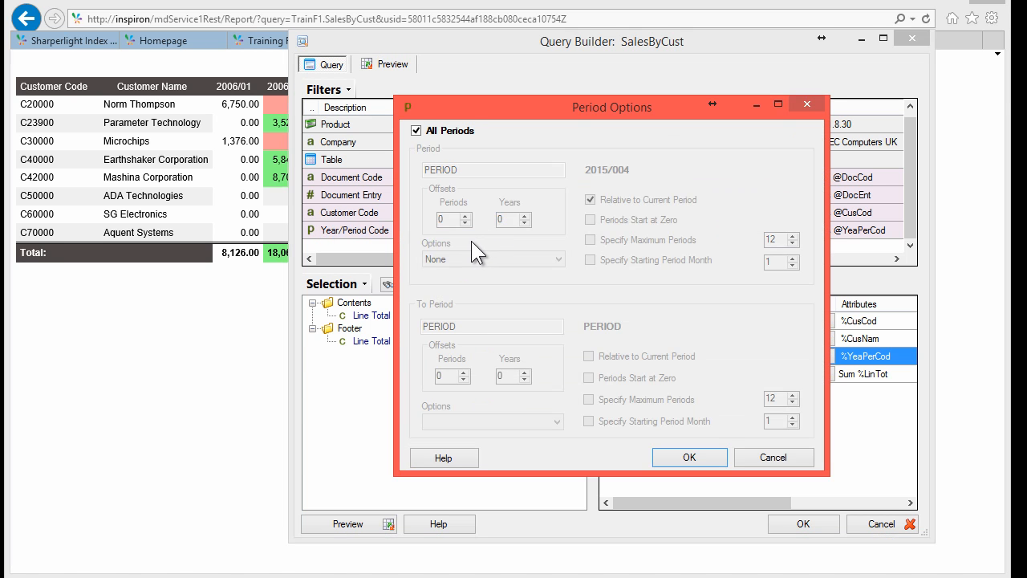
click(437, 133)
click(518, 223)
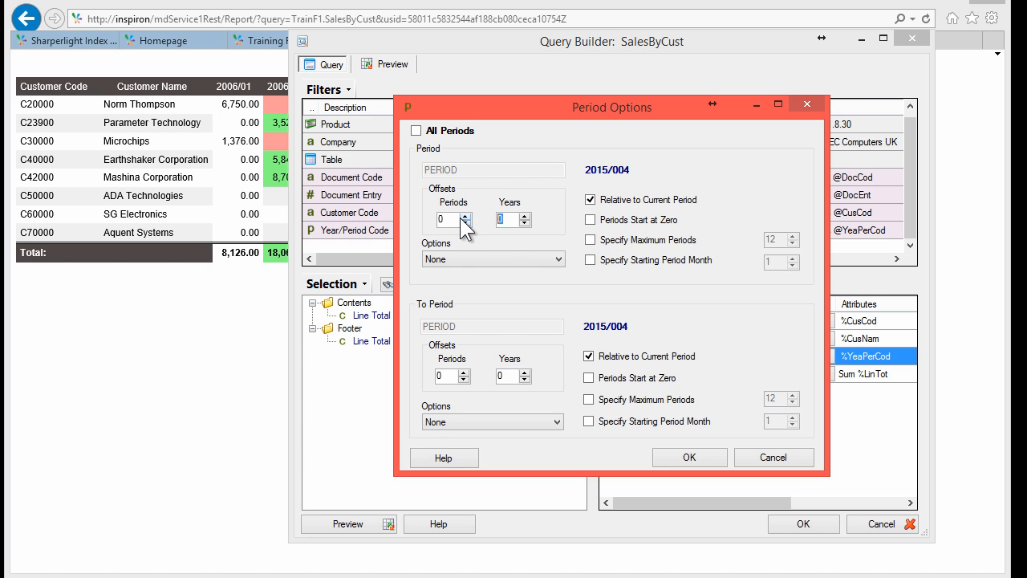
text(-9)
click(502, 377)
double_click(506, 374)
text(-9)
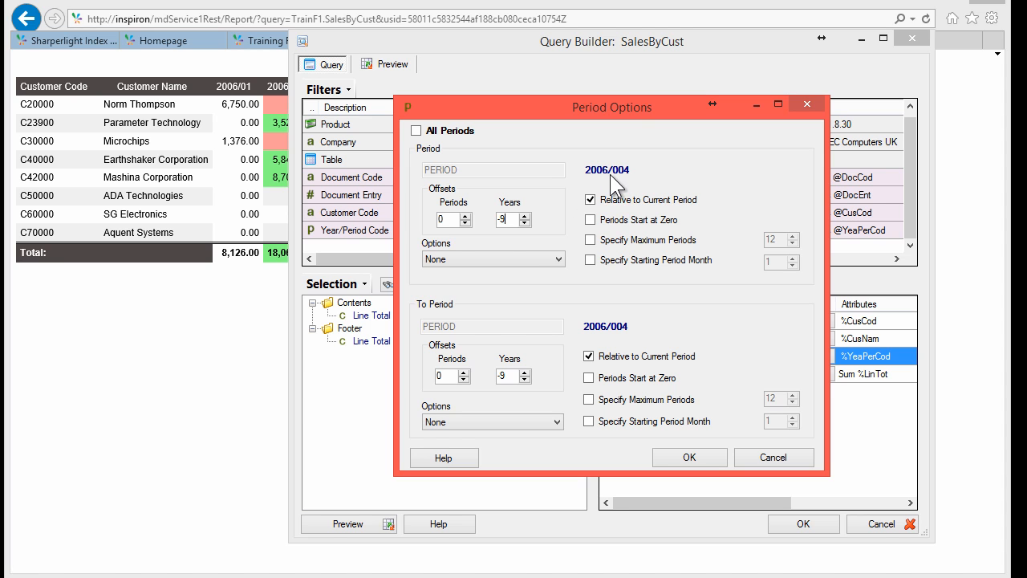
Step: Snap the range to Start of Year and End of Year and apply it, covering 2006/001–2006/012
click(512, 258)
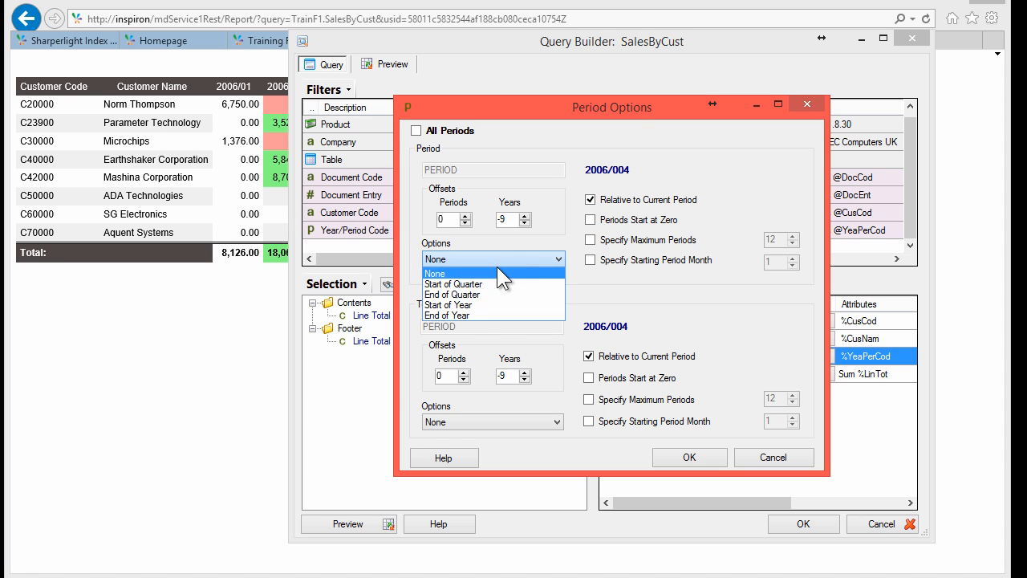
click(470, 304)
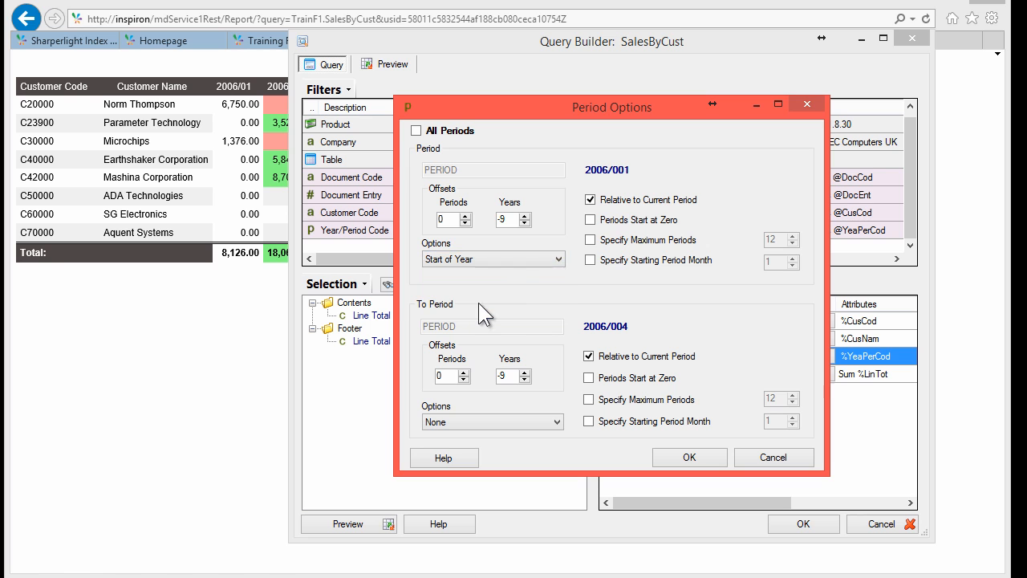
click(492, 420)
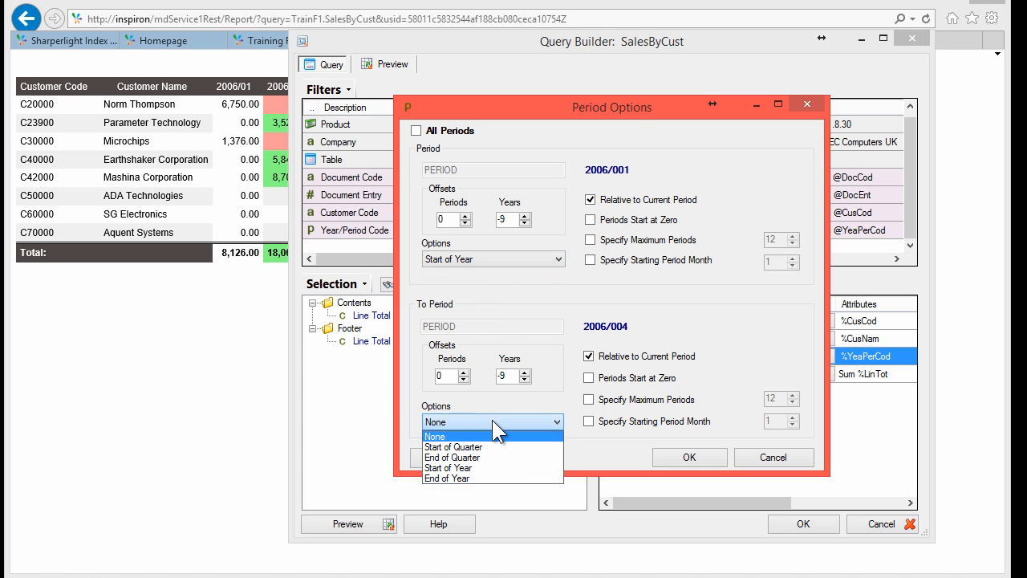
click(488, 477)
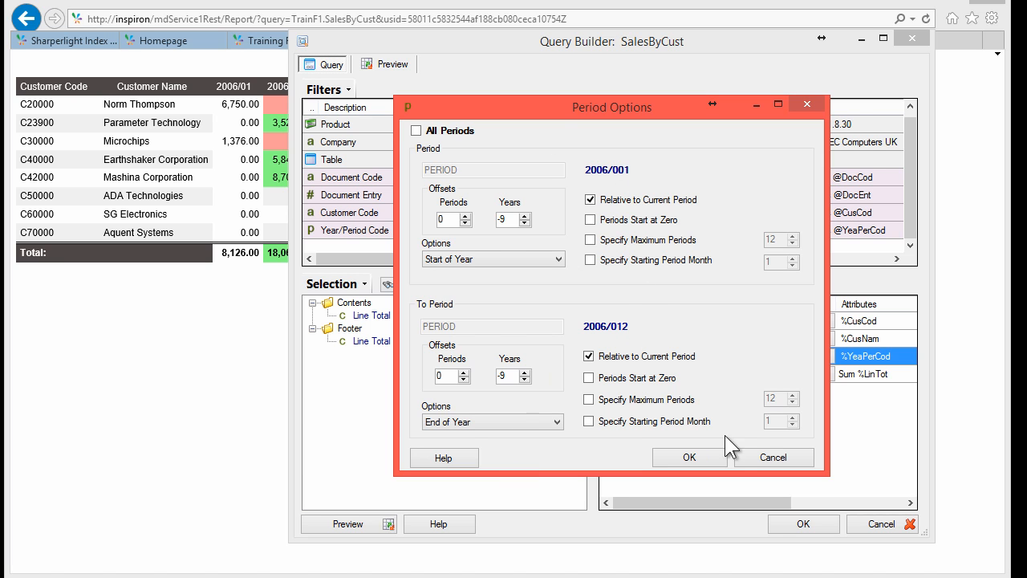
click(690, 457)
drag(792, 108, 744, 110)
Step: Cancel a rename of the Year/Period Code filter and drag Year/Period Code out of the outputs
right_click(400, 231)
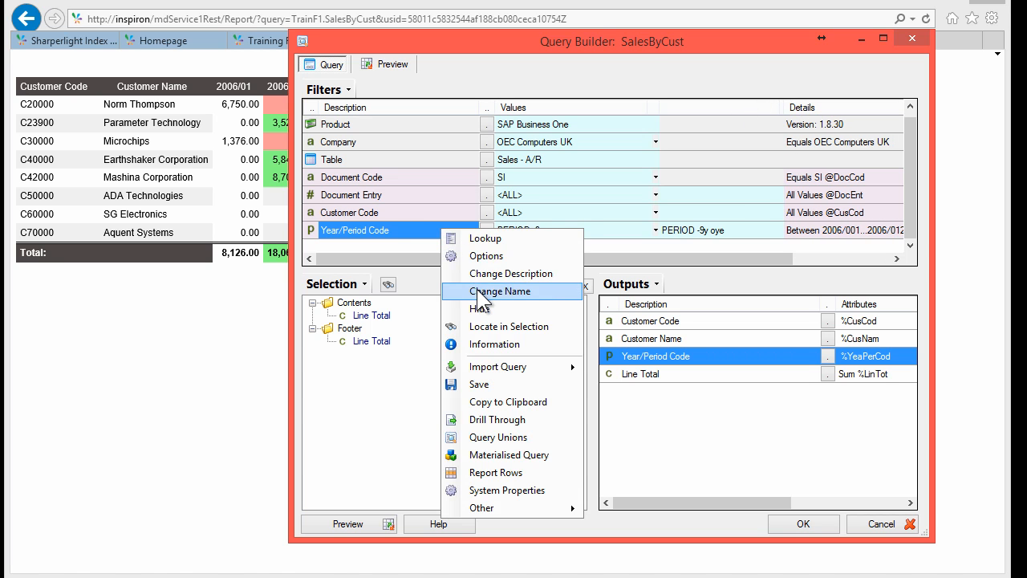
click(446, 292)
drag(444, 281, 410, 285)
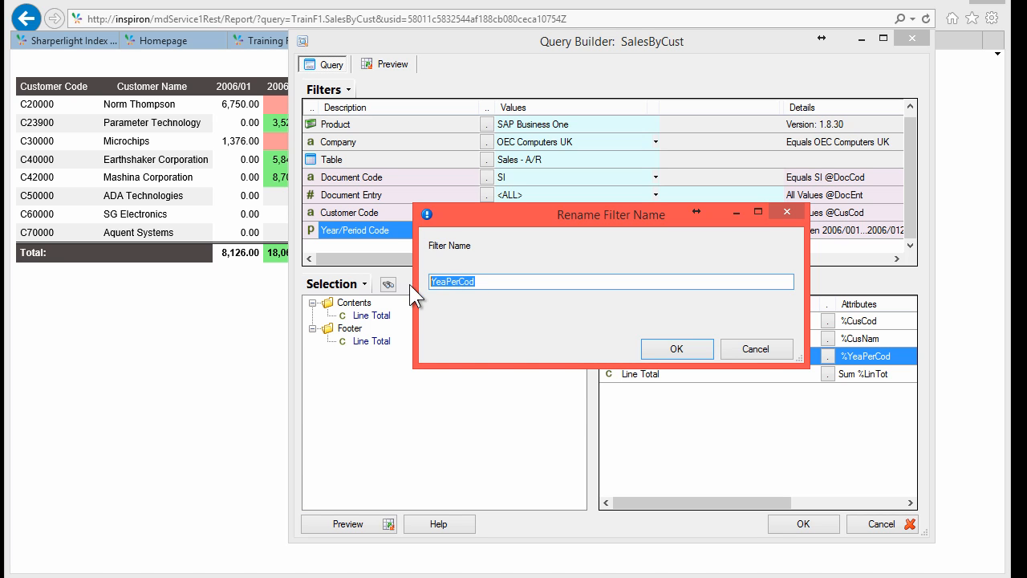
click(752, 348)
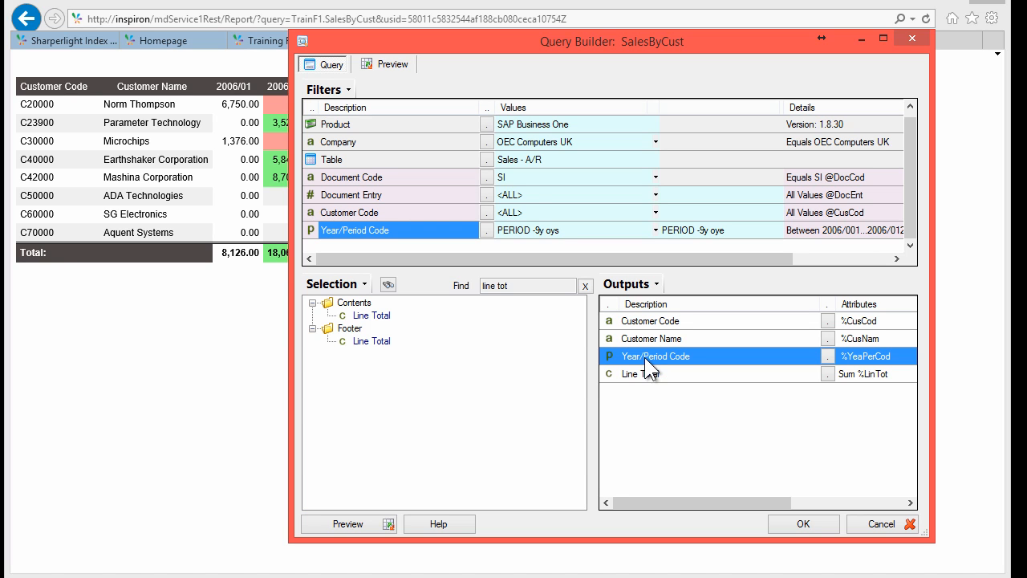
drag(651, 365, 366, 349)
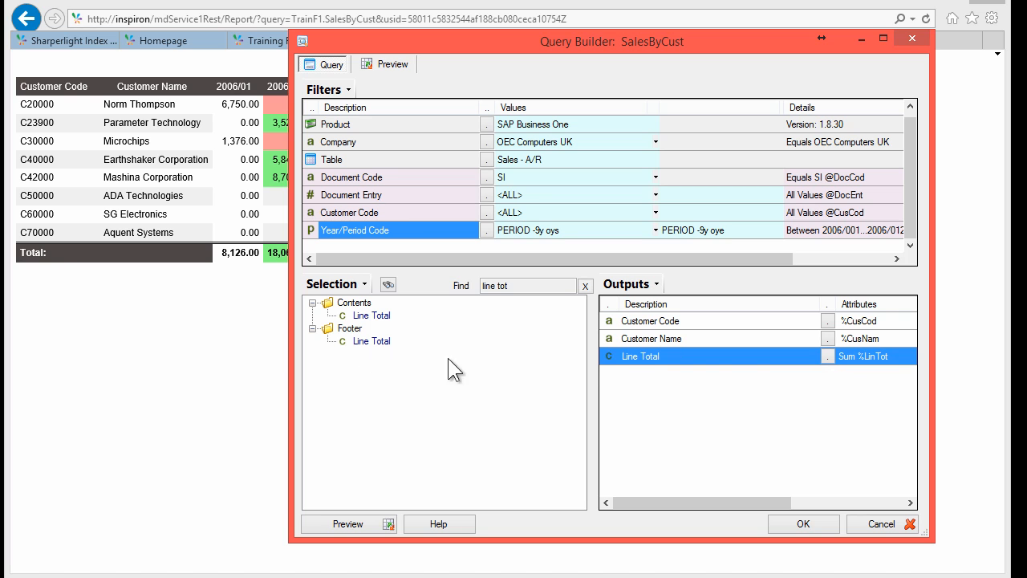
Step: Apply the YeaPerCod filter to the Line Total output and set it as a dynamic output
double_click(645, 356)
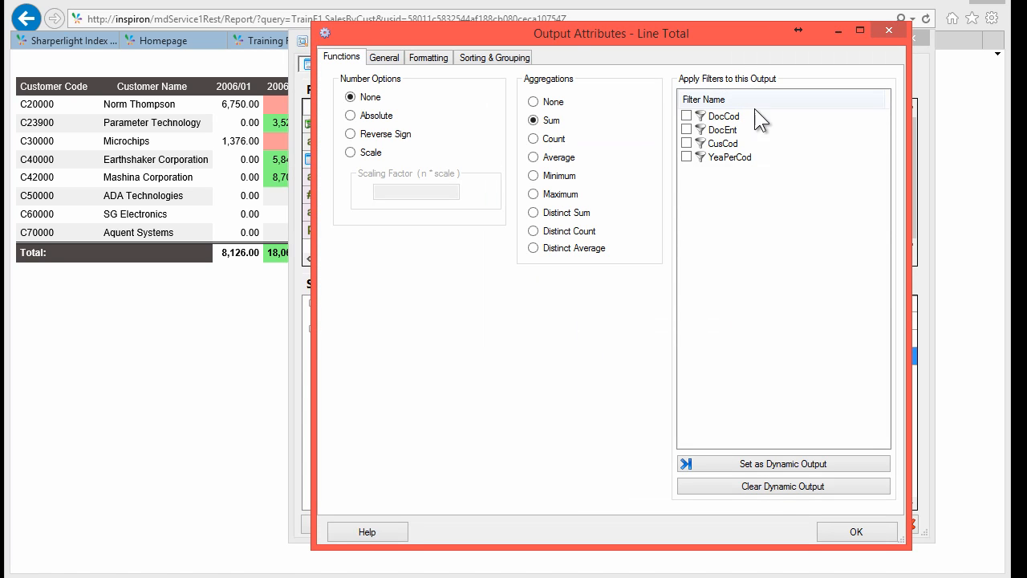
click(716, 157)
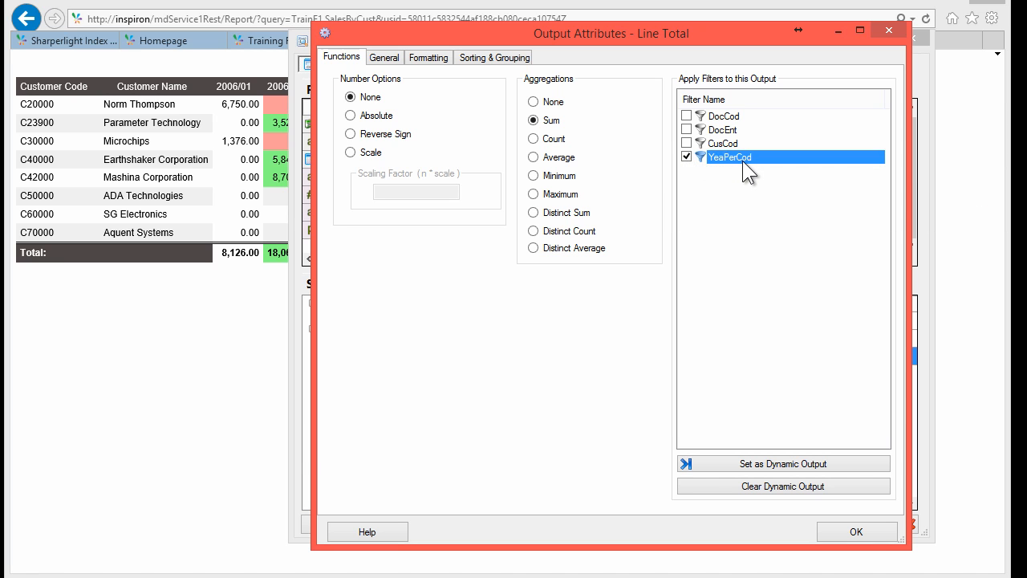
click(725, 464)
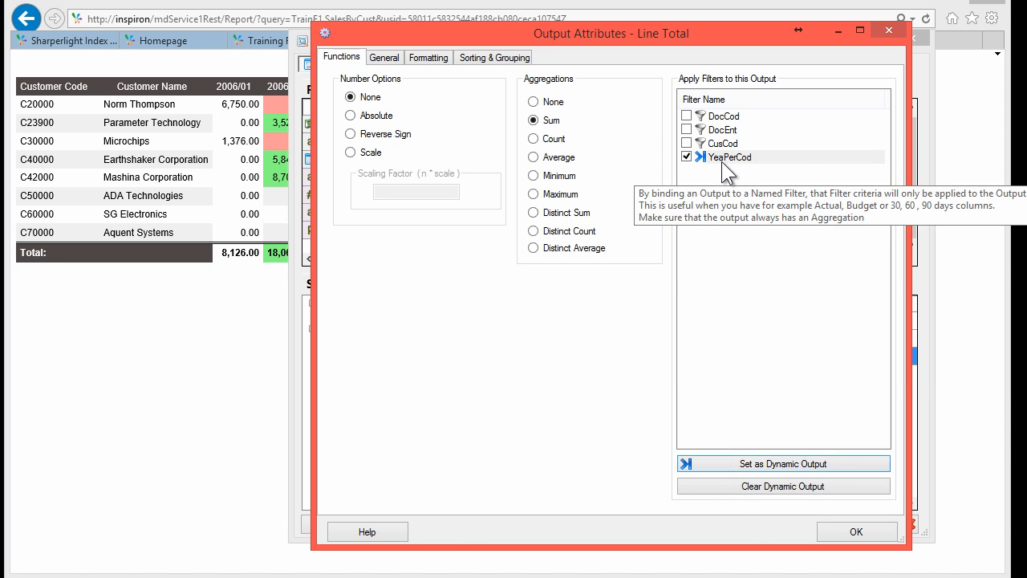
click(851, 533)
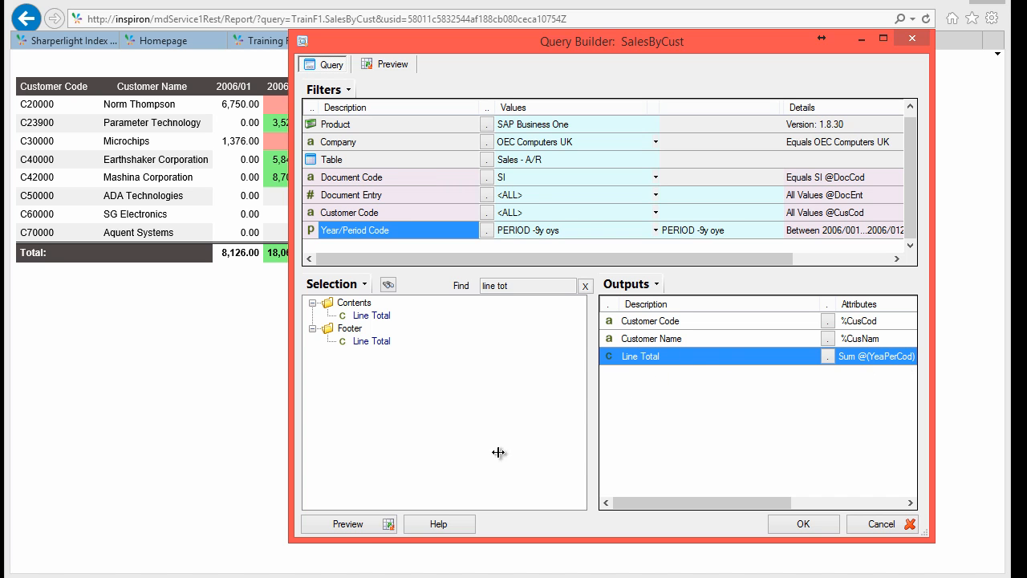
Step: Preview the per-period results and select the 2006/01 column values to check their sum
click(353, 530)
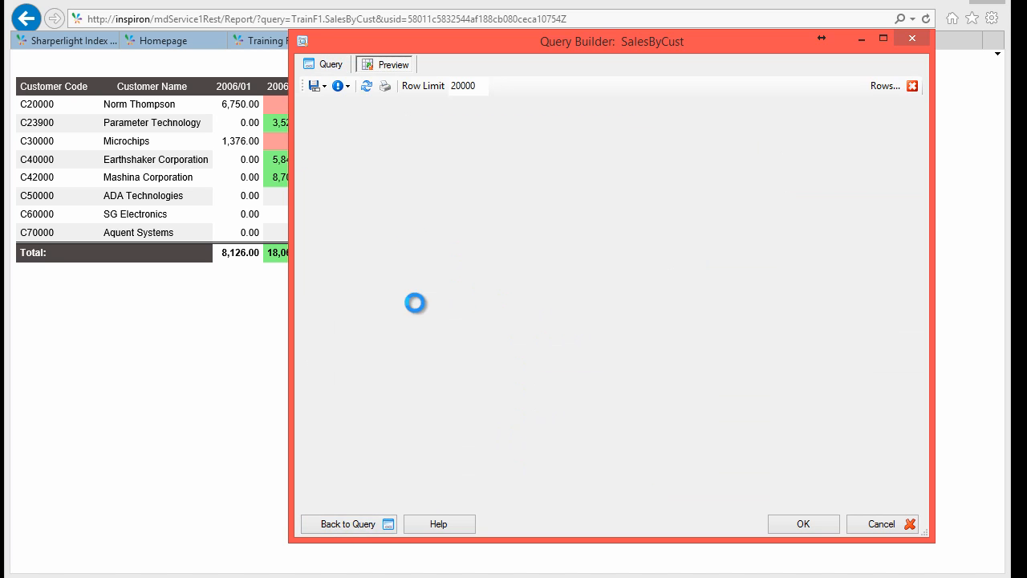
click(465, 166)
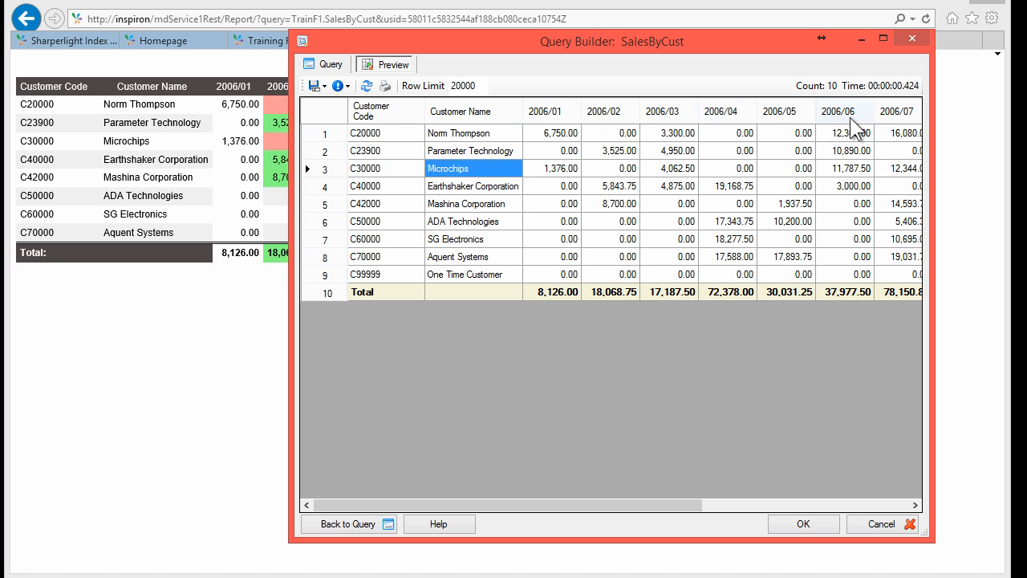
drag(553, 134, 547, 237)
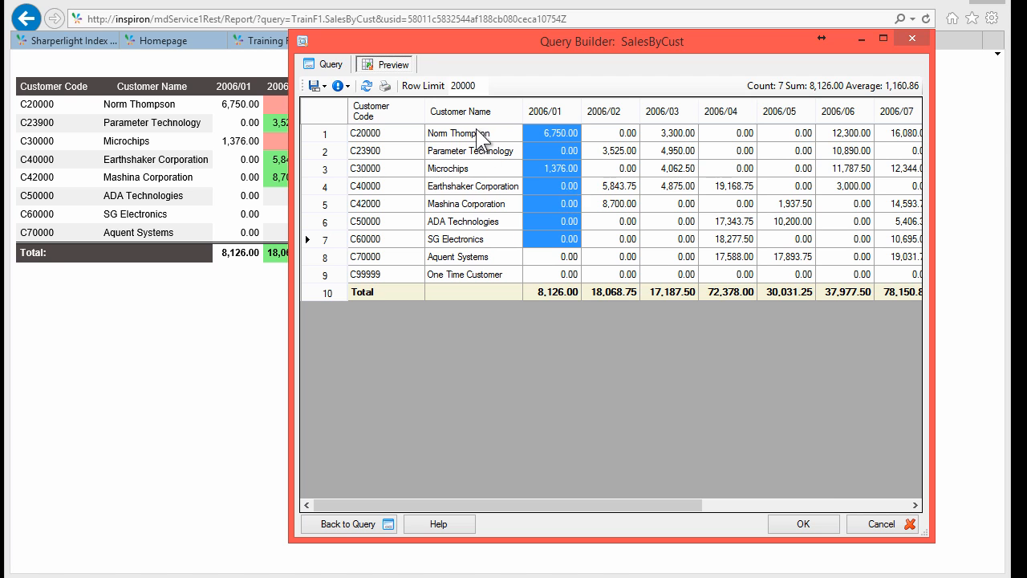
Step: Add a new expression output equal to Line Total times 2, {%LinTot}*2
click(325, 64)
right_click(623, 356)
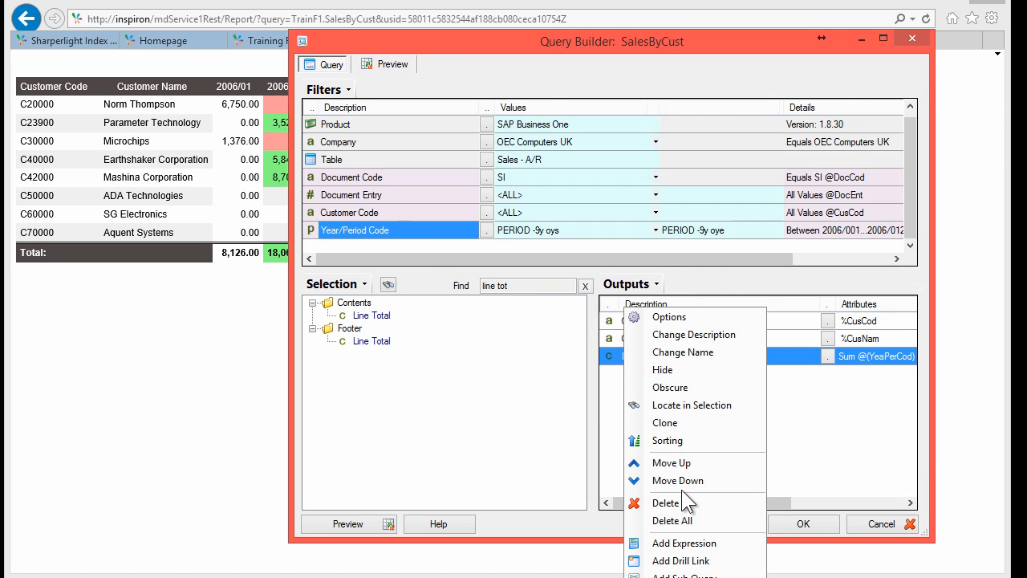
click(682, 543)
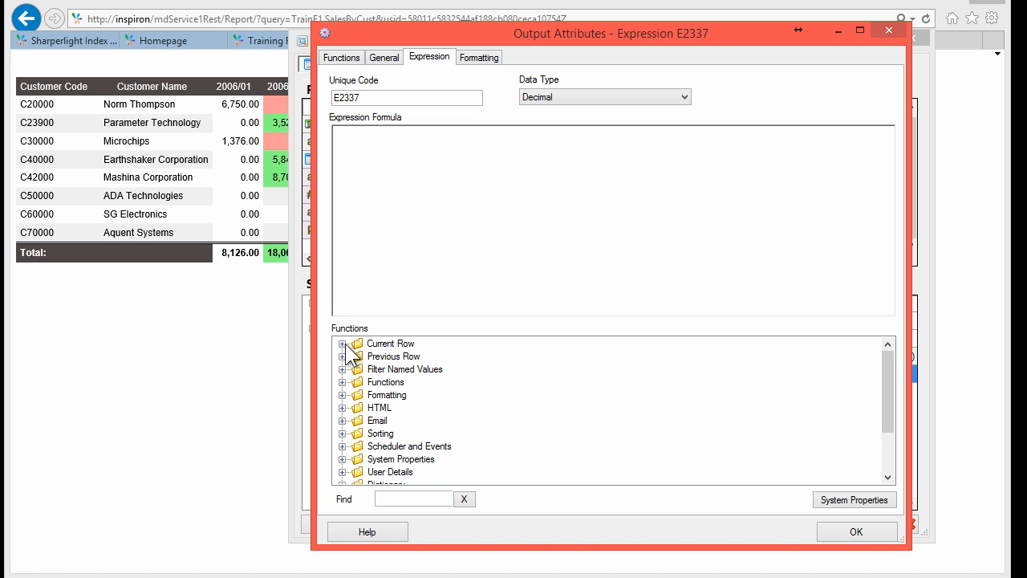
click(342, 344)
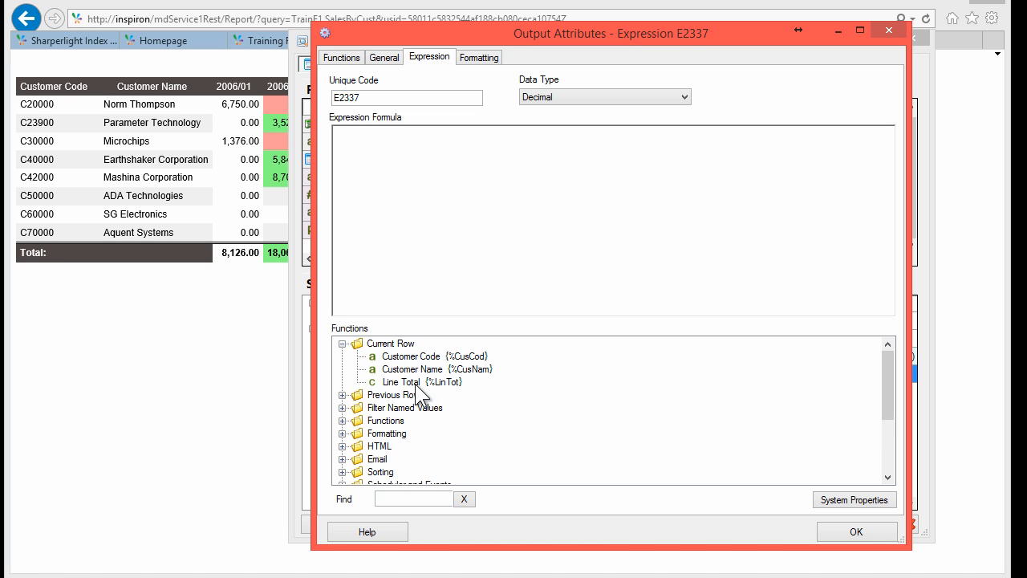
double_click(429, 381)
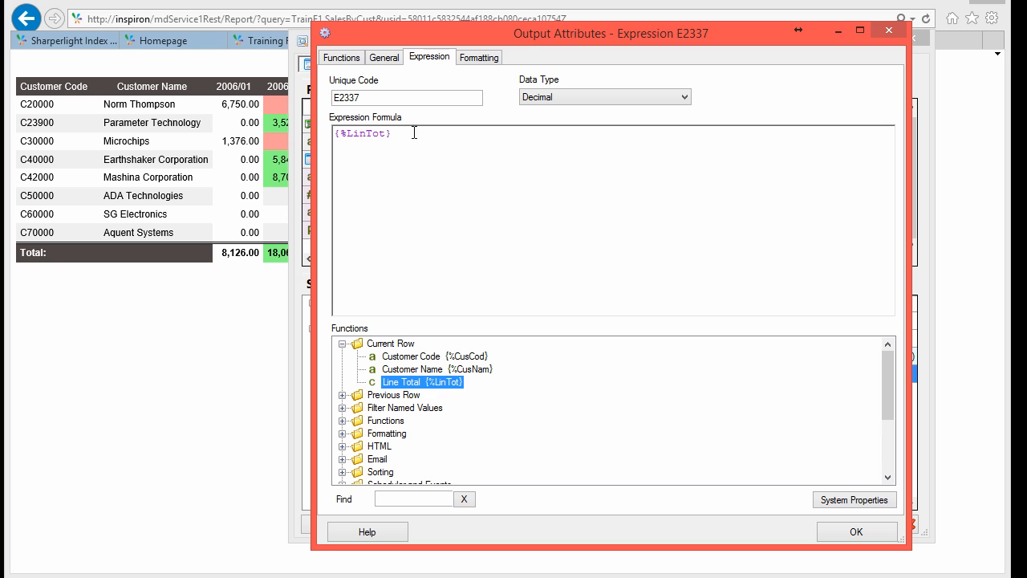
click(417, 148)
text(*)
key(Escape)
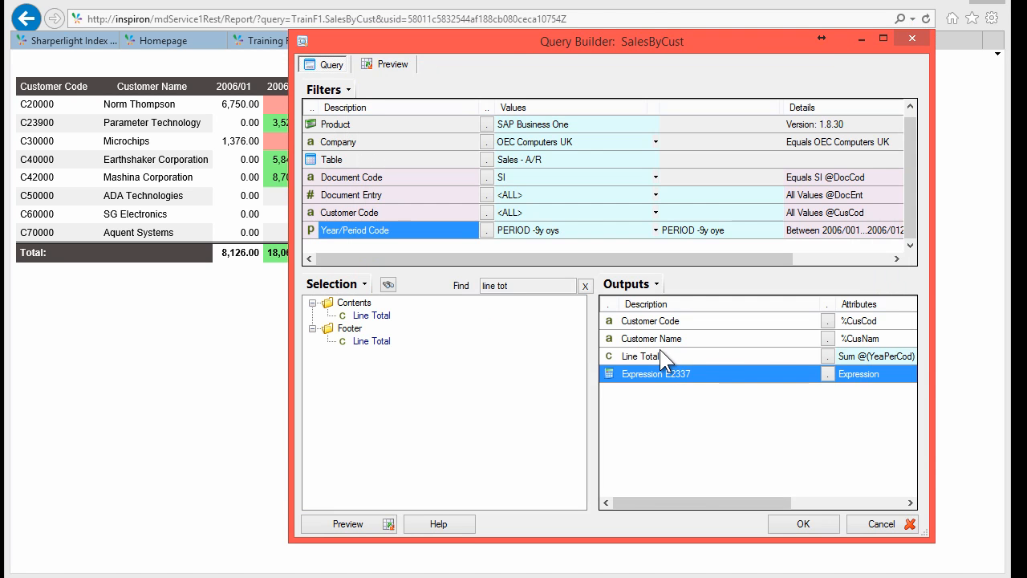
Step: Bind Expression E2337 to the YeaPerCod filter and set it as a dynamic output
click(660, 350)
click(640, 373)
drag(598, 364, 517, 363)
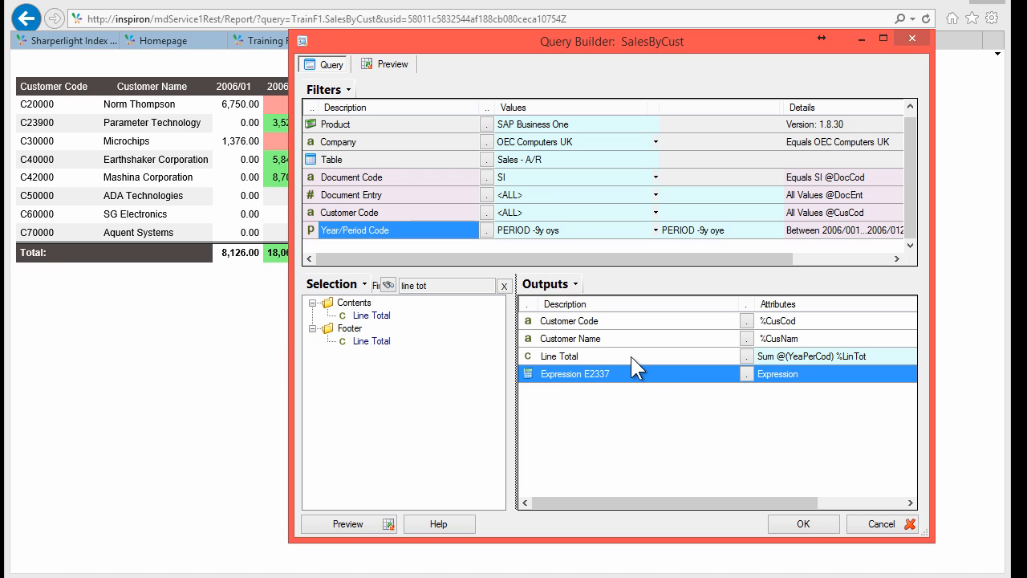
click(801, 353)
click(796, 375)
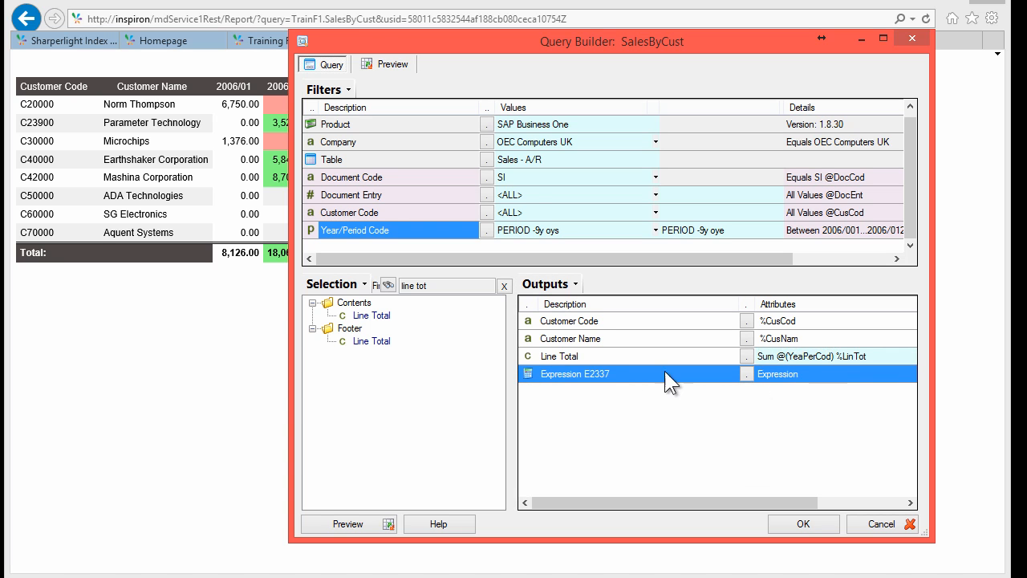
double_click(587, 373)
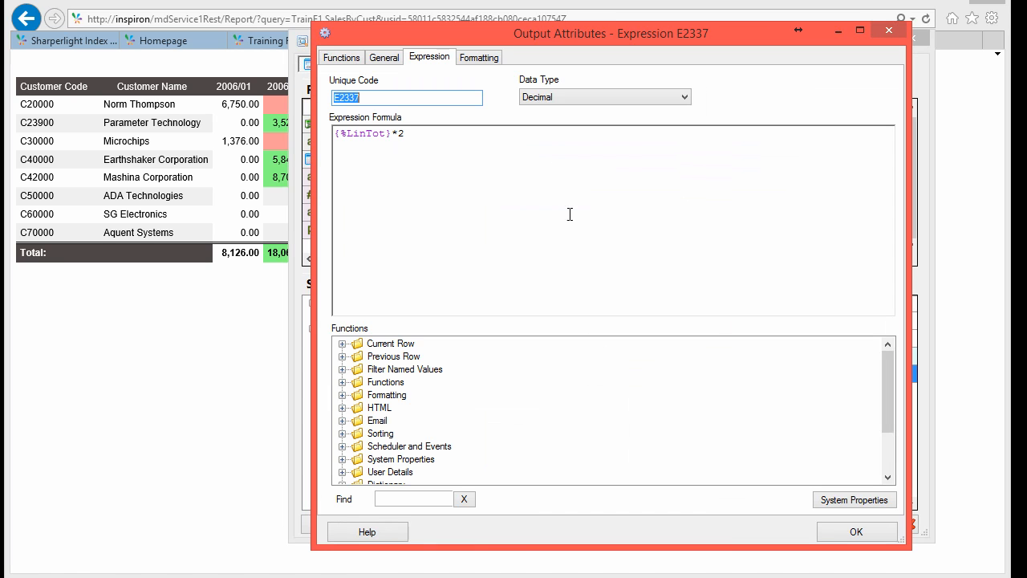
click(383, 58)
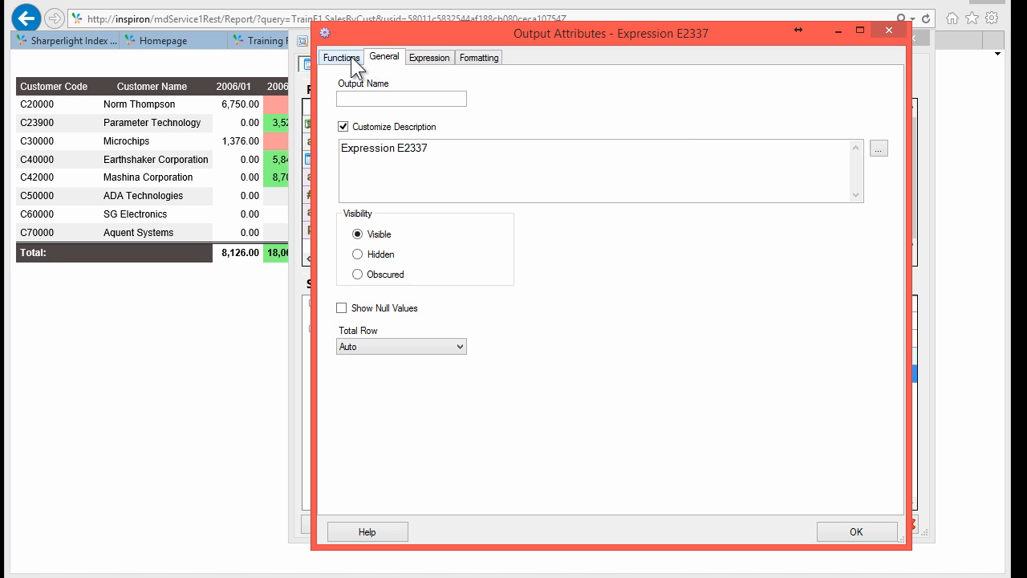
click(349, 57)
click(701, 158)
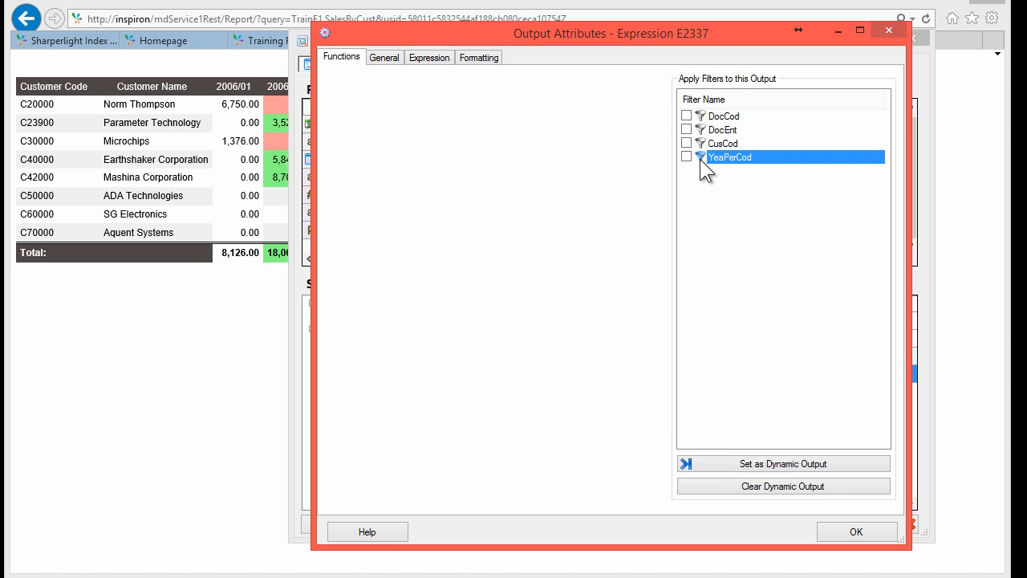
click(687, 156)
click(742, 463)
click(851, 533)
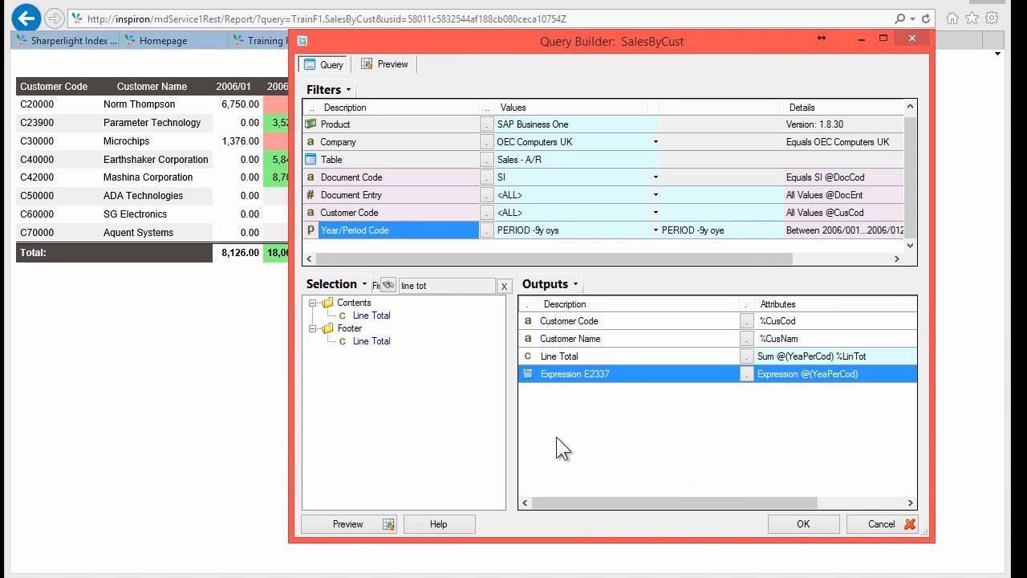
click(349, 523)
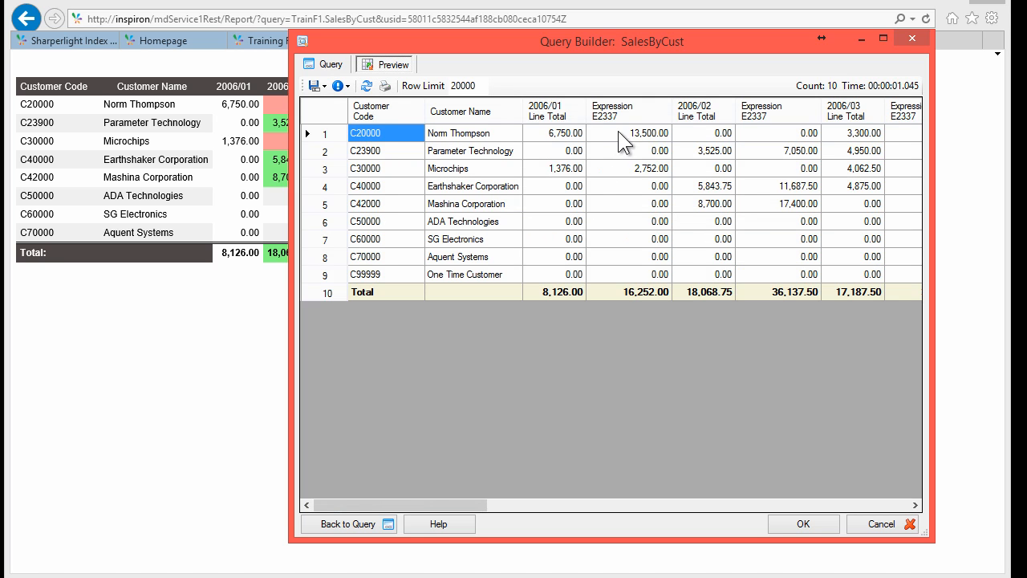
click(562, 133)
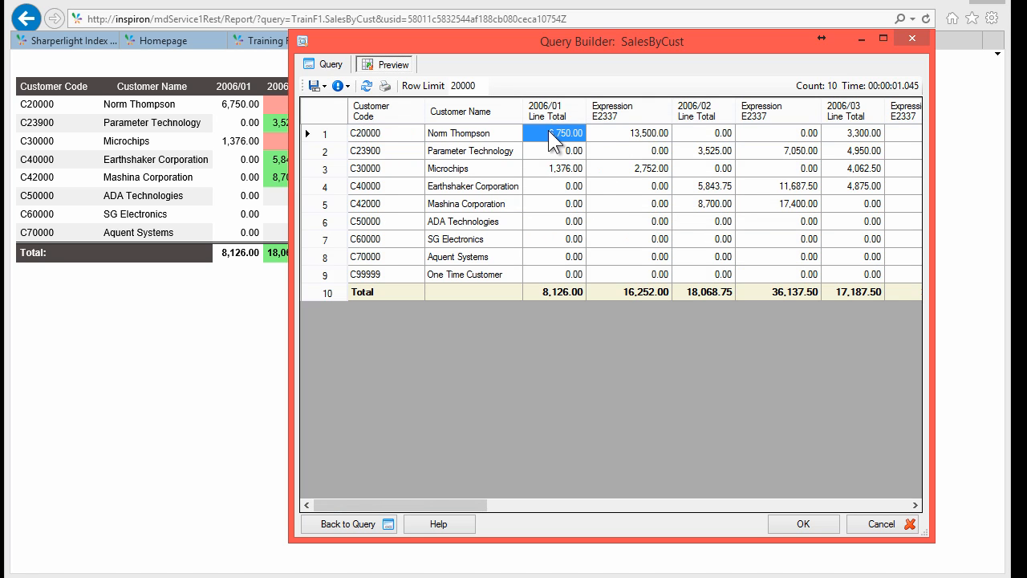
click(617, 135)
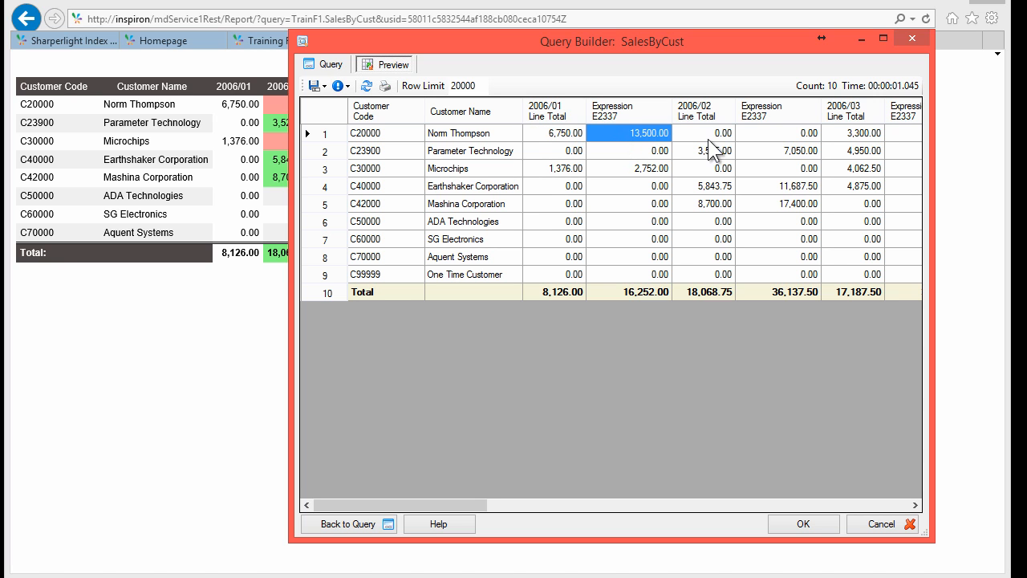
click(793, 134)
click(851, 134)
click(790, 203)
click(603, 134)
Step: Paste the IncludeTotalRows/Switch colouring formula over {%LinTot}*2 in Expression E2337's attributes
click(337, 85)
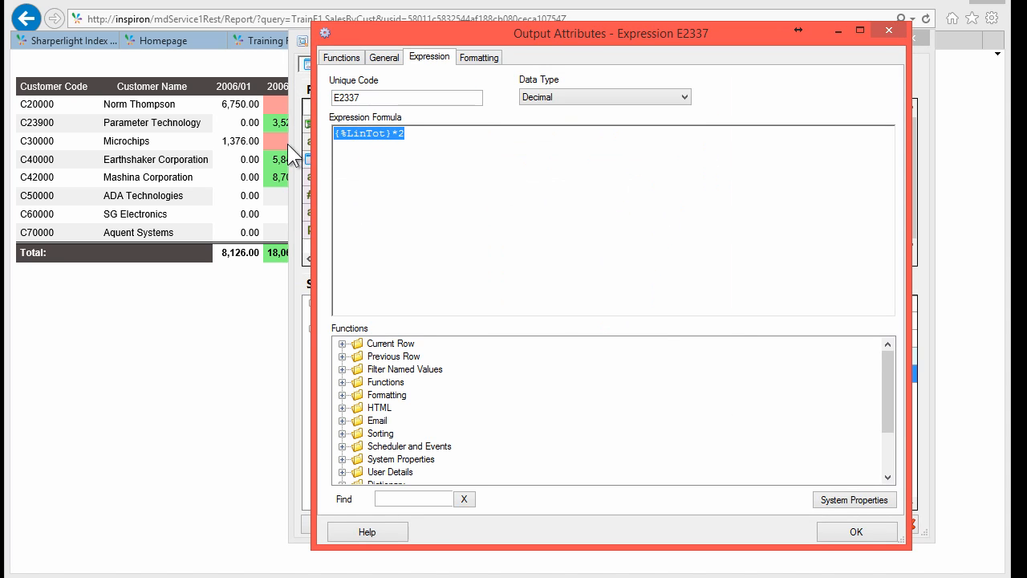
text(IncludeTotalRows( Switch( true ,dataResults.column.items( outputCurrentIndex ).GetDynamicIndex()=0    ,"_format:bcolor[" + (columnIndex-1) + "," + (columnIndex-1) + "]=white | fcolor[3,0]=black" ,{%LinTot} < Val(CurrentRow.cell( outputCurrentIndex-3 ).value)    ,"_format:bcolor[" + (columnIndex-1) + "," + (columnIndex-1) + "]=#FF9999 | fcolor[3,0]=black" ,{%LinTot} > Val(CurrentRow.cell( outputCurrentIndex-3 ).value)    ,"_format:bcolor[" + (columnIndex-1) + "," + (columnIndex-1) + "]=#85FF85 | fcolor[3,0]=black" ,""  ) ))
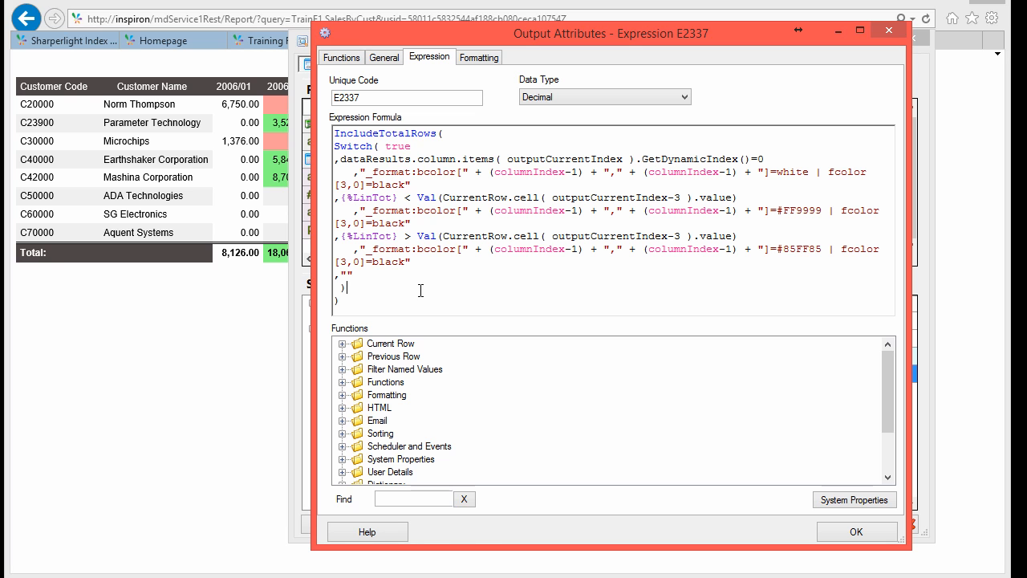
drag(311, 253, 166, 240)
Step: Highlight the IncludeTotalRows, Switch and dynamic index =0 parts of the formula
drag(274, 133, 211, 142)
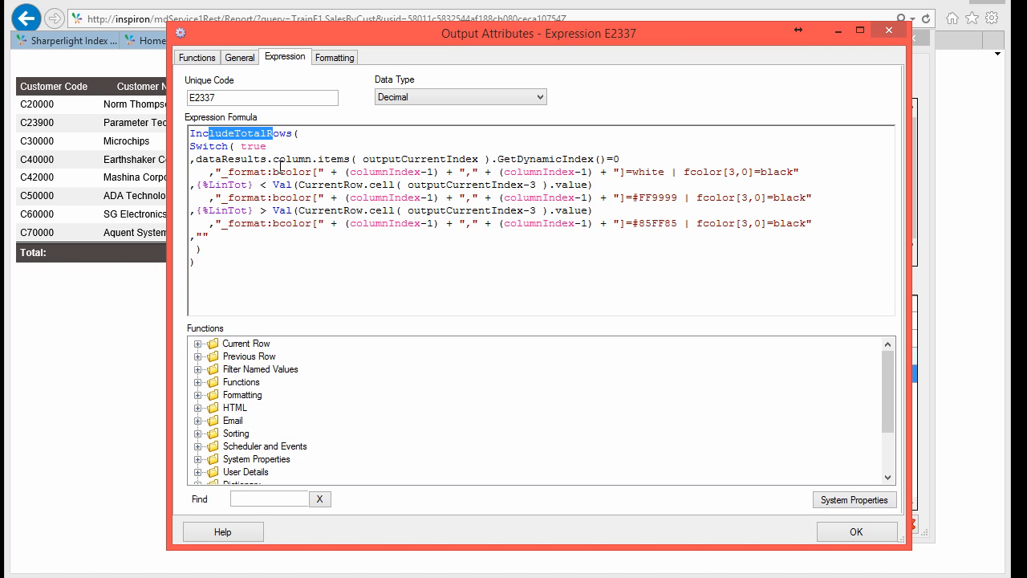
double_click(197, 147)
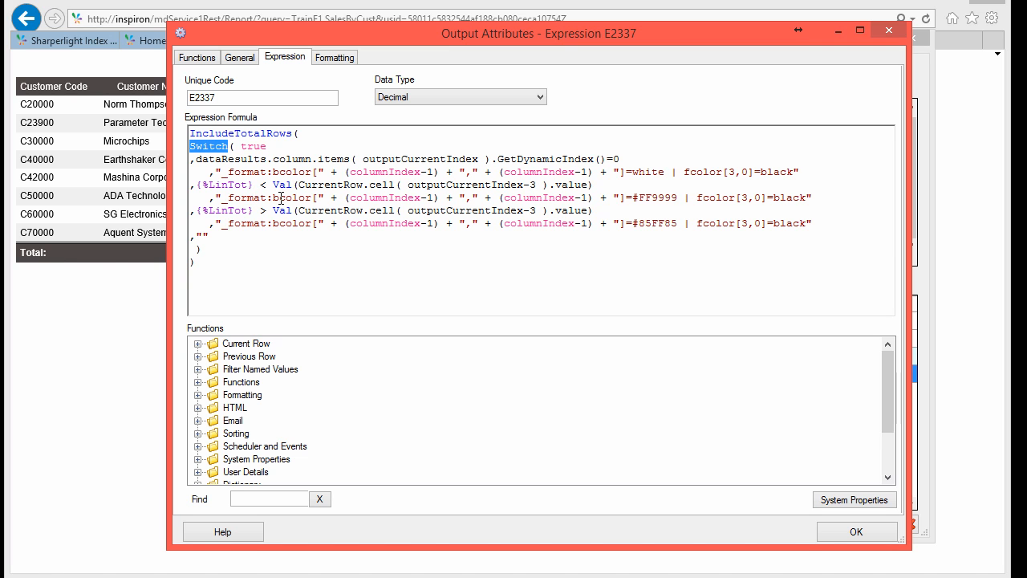
click(309, 172)
click(196, 160)
drag(199, 160, 567, 161)
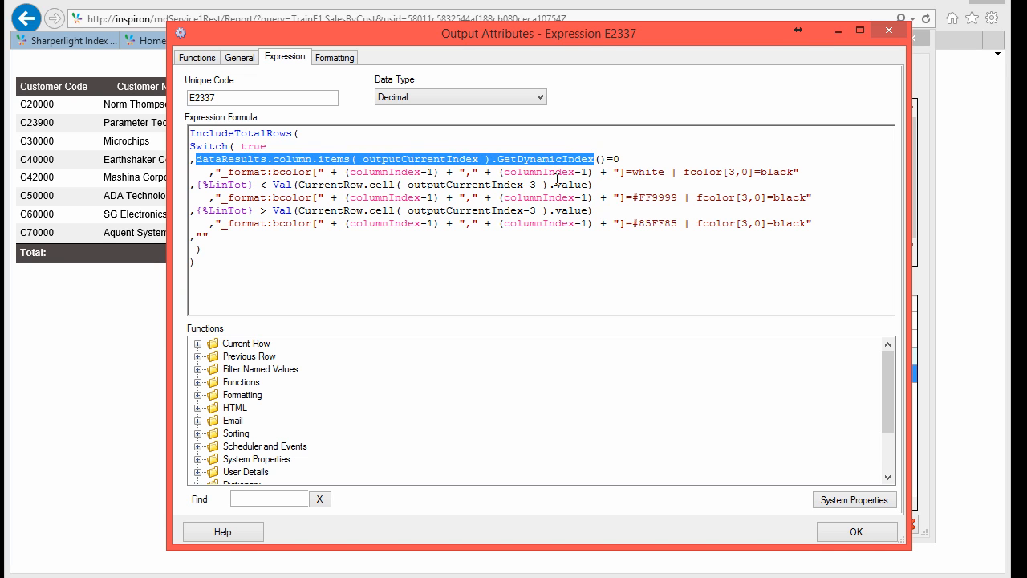
click(556, 185)
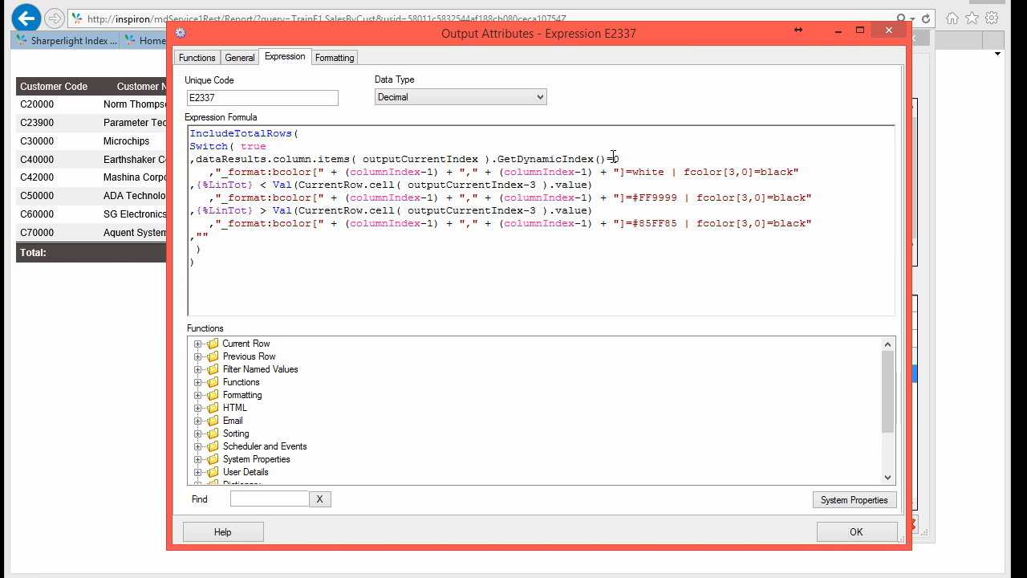
click(615, 159)
Step: Compare the formula with the coloured Sales by Customer report in the browser
drag(325, 39, 557, 62)
click(230, 181)
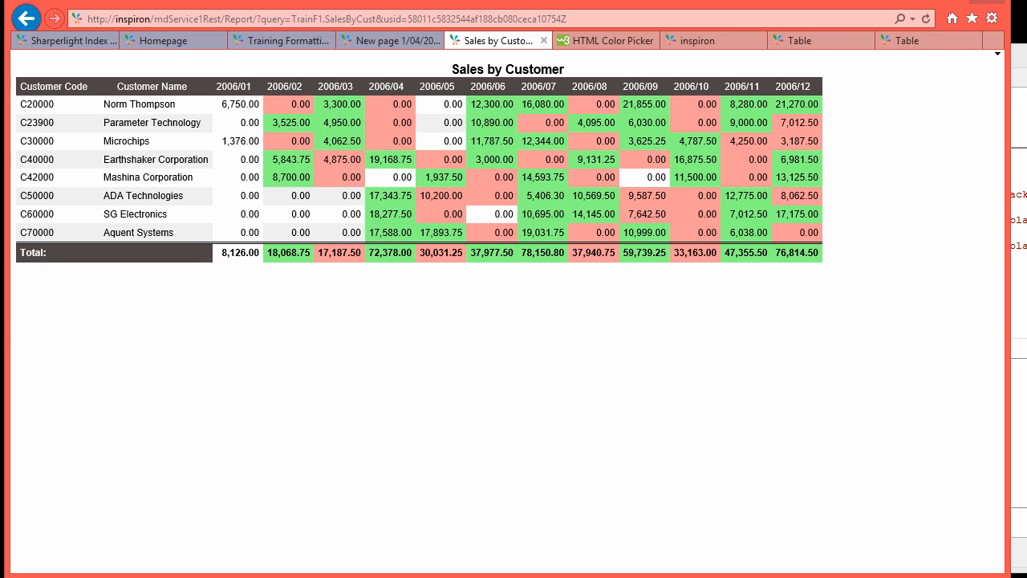
key(alt+Tab)
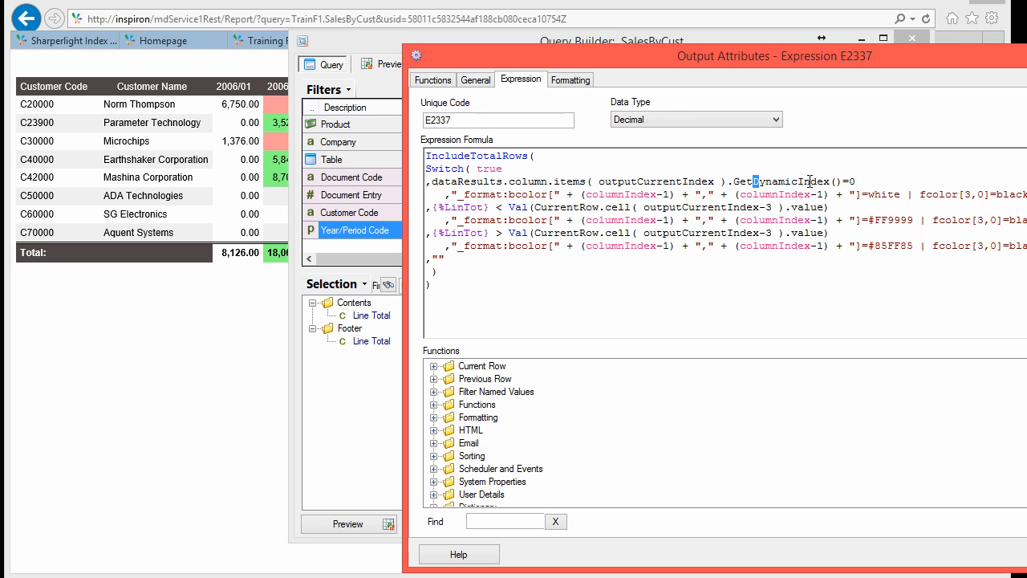
Step: Walk through the GetDynamicIndex test, colour settings, columnIndex and {%LinTot} comparison in the formula
drag(734, 182, 854, 182)
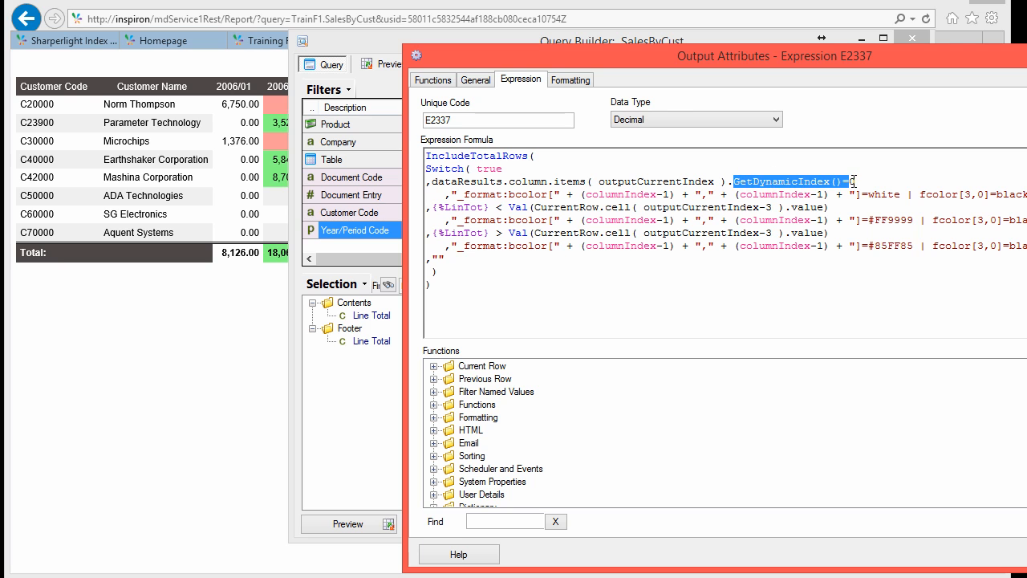
click(595, 199)
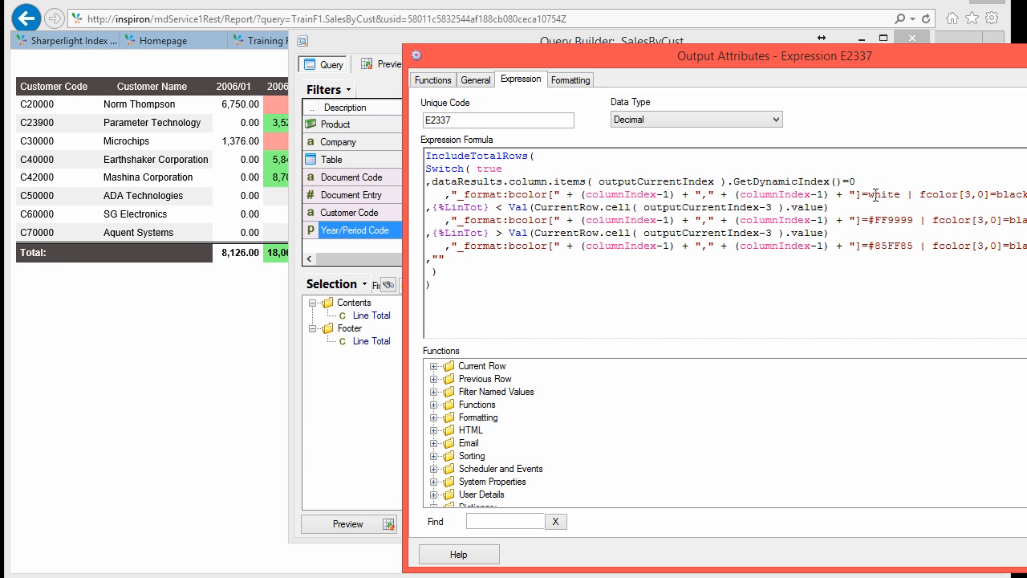
drag(1004, 195, 1017, 195)
drag(907, 195, 913, 195)
double_click(616, 196)
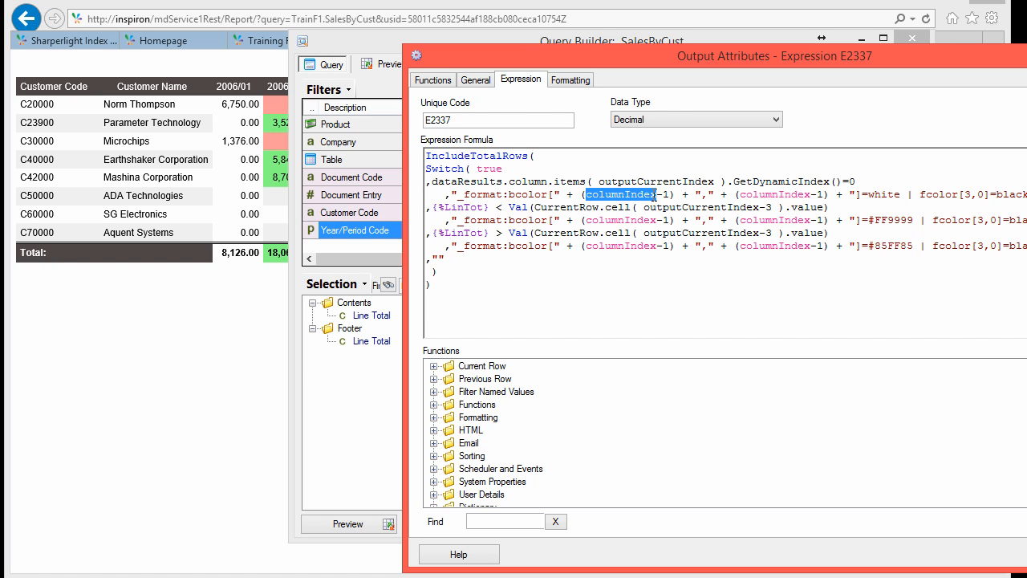
click(496, 521)
click(610, 199)
double_click(612, 194)
click(667, 194)
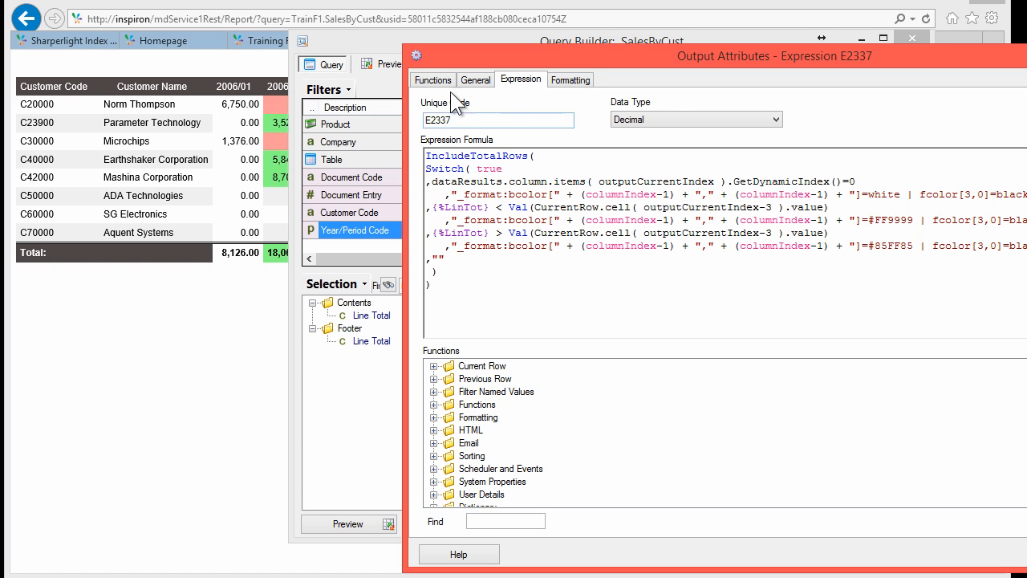
key(Down)
key(shift+ctrl+Left)
key(shift+ctrl+Left)
key(shift+ctrl+Left)
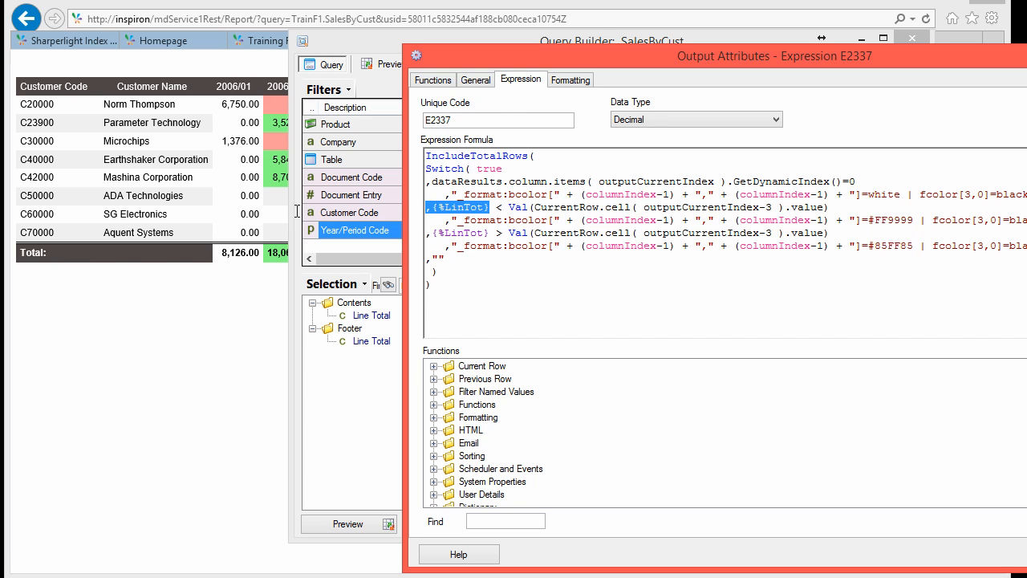
click(484, 207)
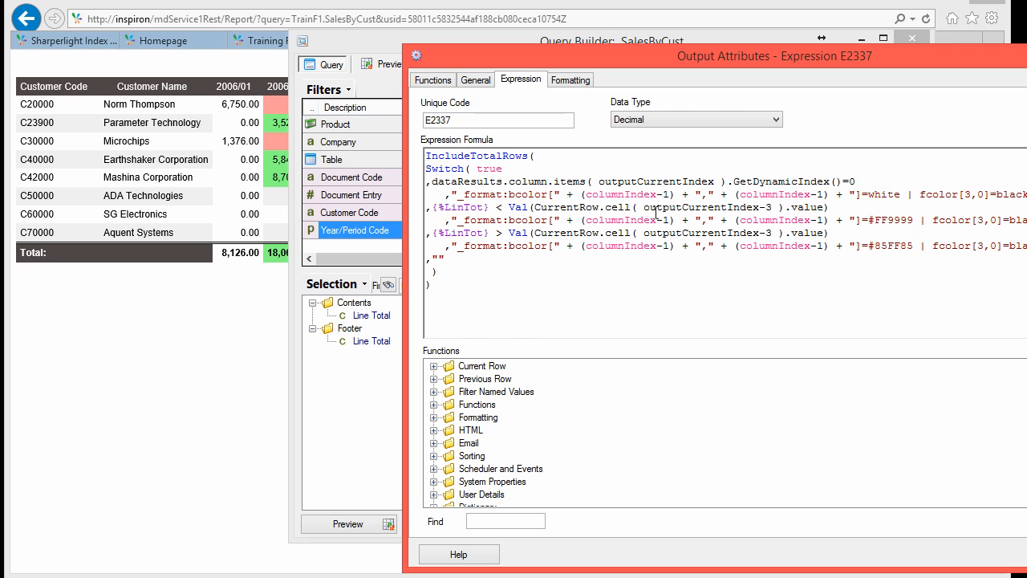
Step: Examine the LinTot reference and CurrentRow.cell -3 lookup, then submit the formula
double_click(467, 209)
click(435, 366)
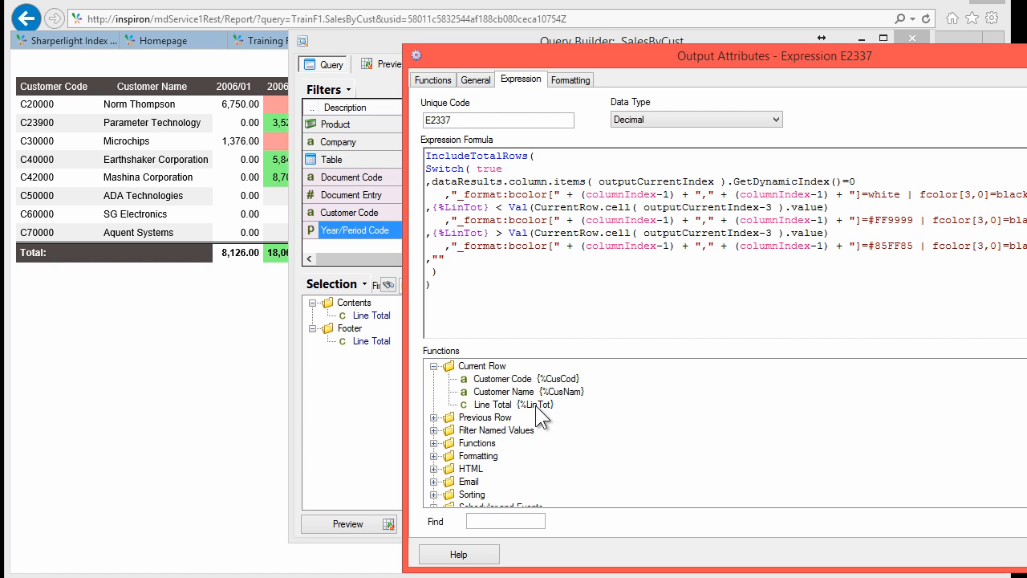
double_click(487, 208)
click(488, 208)
drag(534, 208, 720, 206)
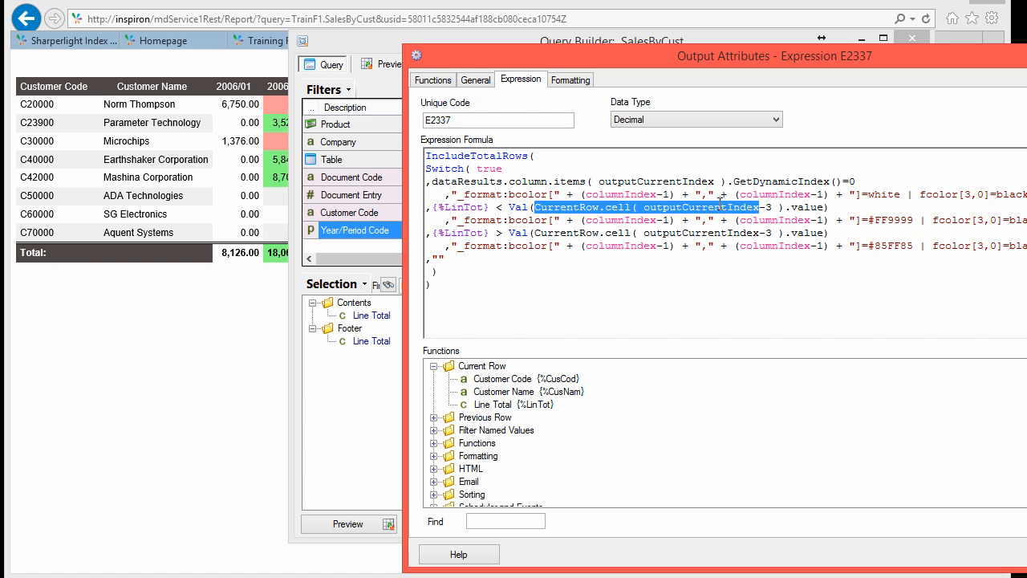
key(shift+Right)
key(shift+Right)
key(shift+Right)
key(shift+Right)
key(shift+Right)
click(701, 214)
double_click(701, 210)
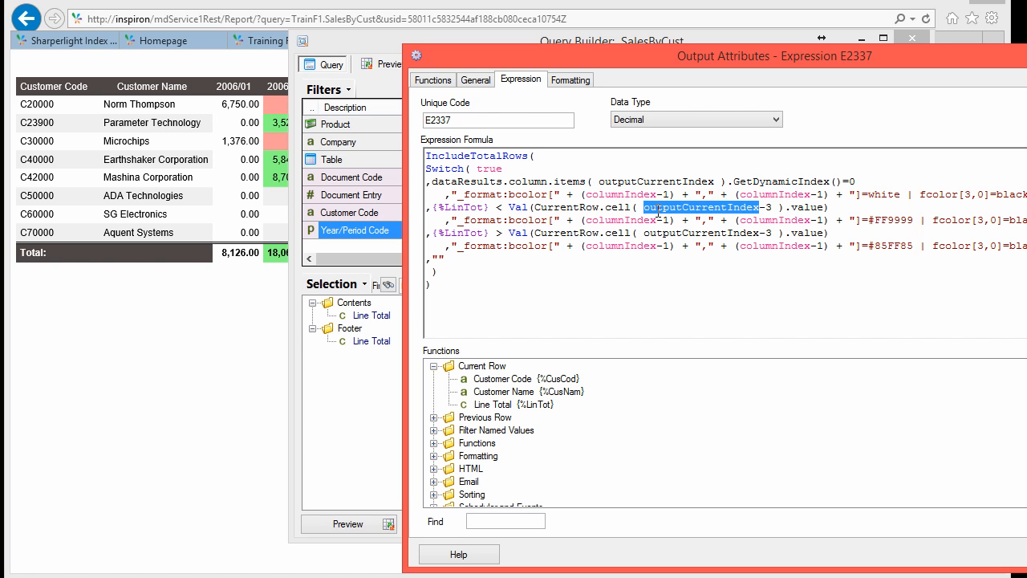
click(771, 207)
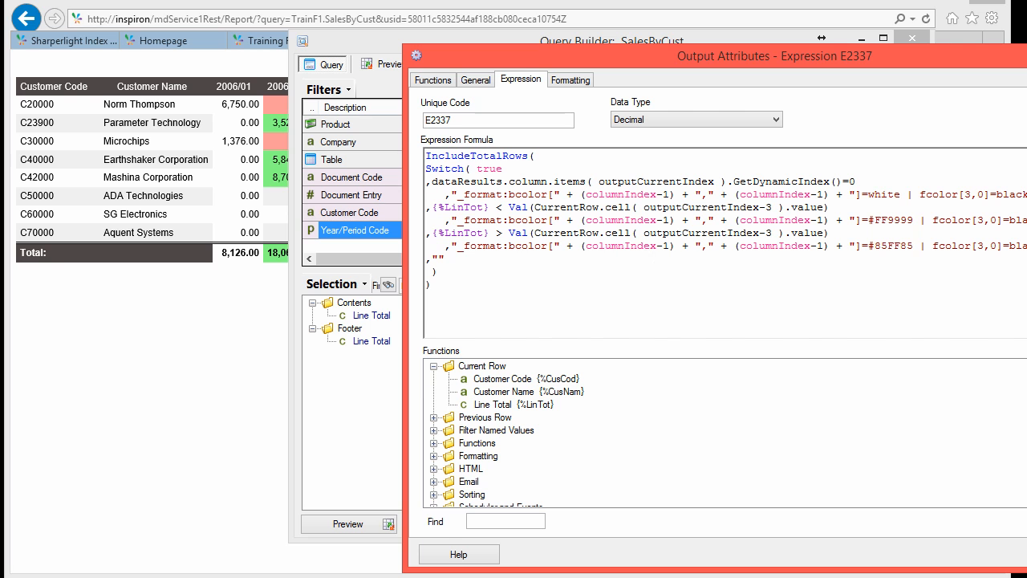
click(1020, 554)
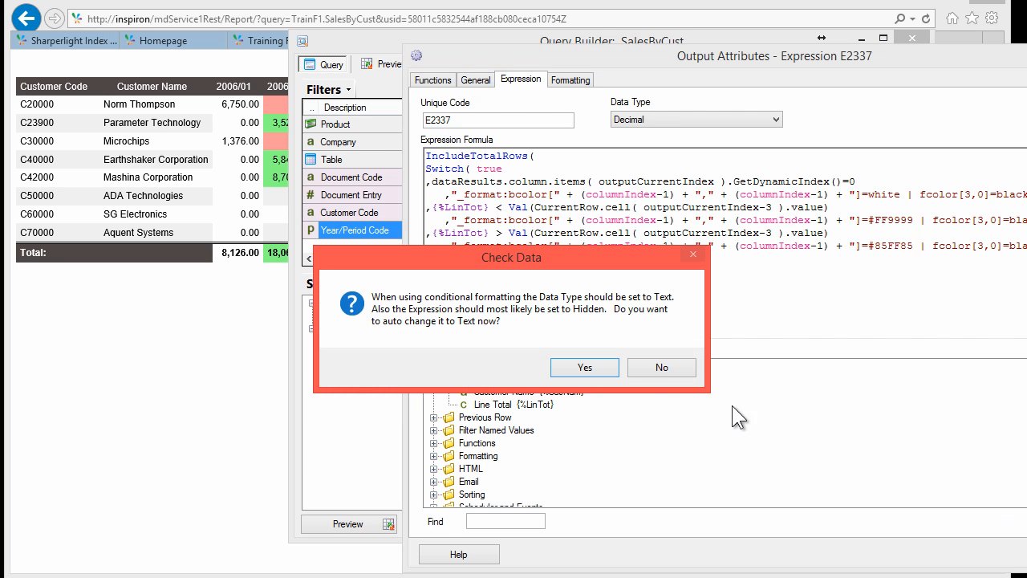
Step: Decline the Text data type change and preview, seeing 0.00 in the expression columns
click(660, 367)
click(347, 522)
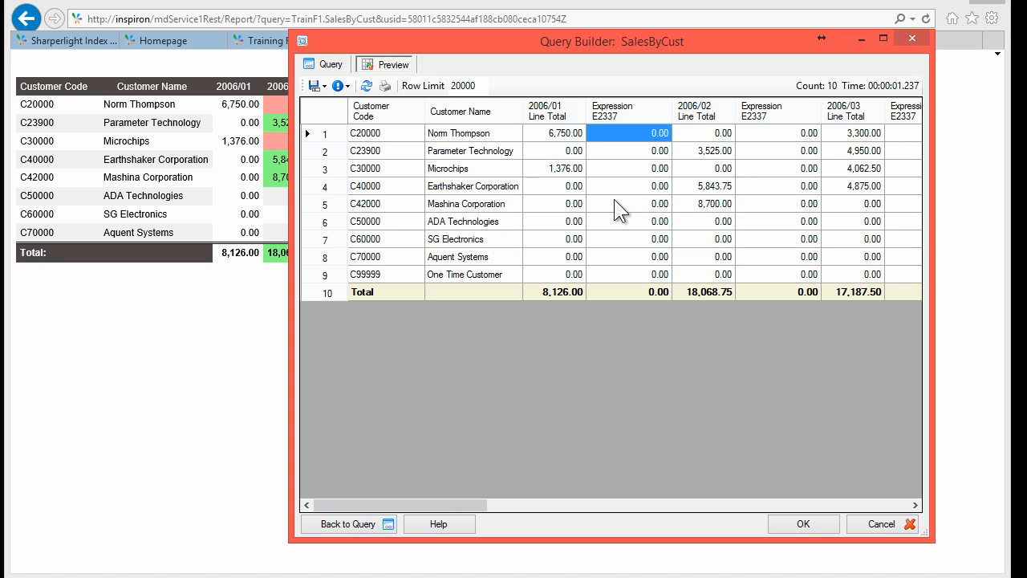
click(618, 205)
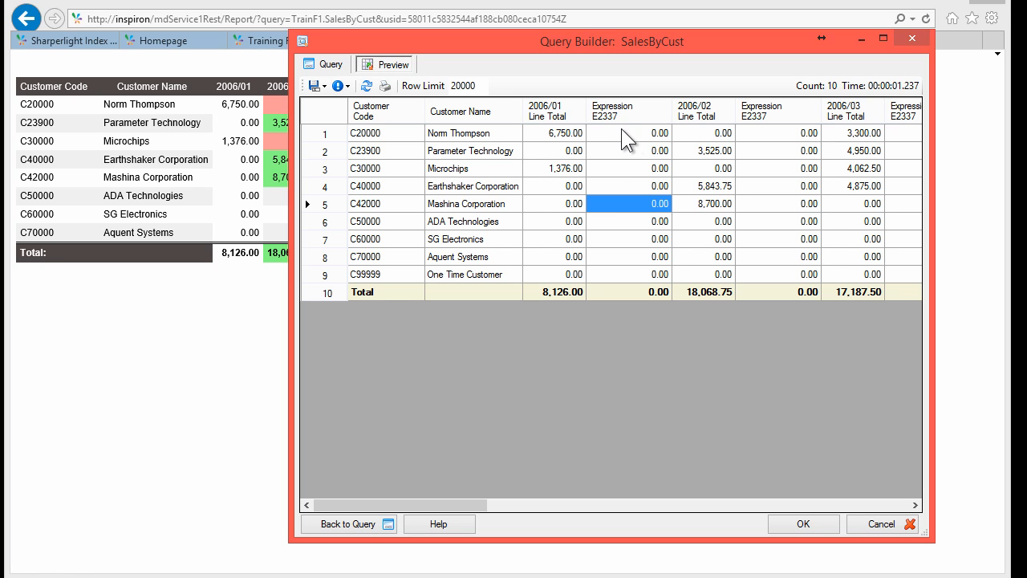
Step: Reopen Expression E2337's attributes and bring up its data type choices
click(331, 64)
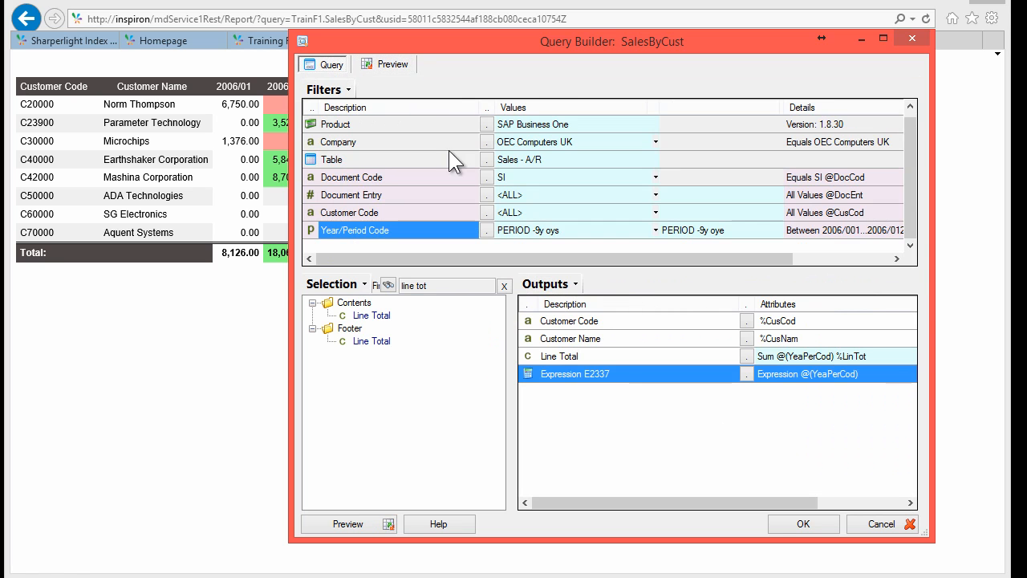
double_click(572, 375)
click(581, 94)
Step: Set Expression E2337's data type to Text and preview the results
click(552, 108)
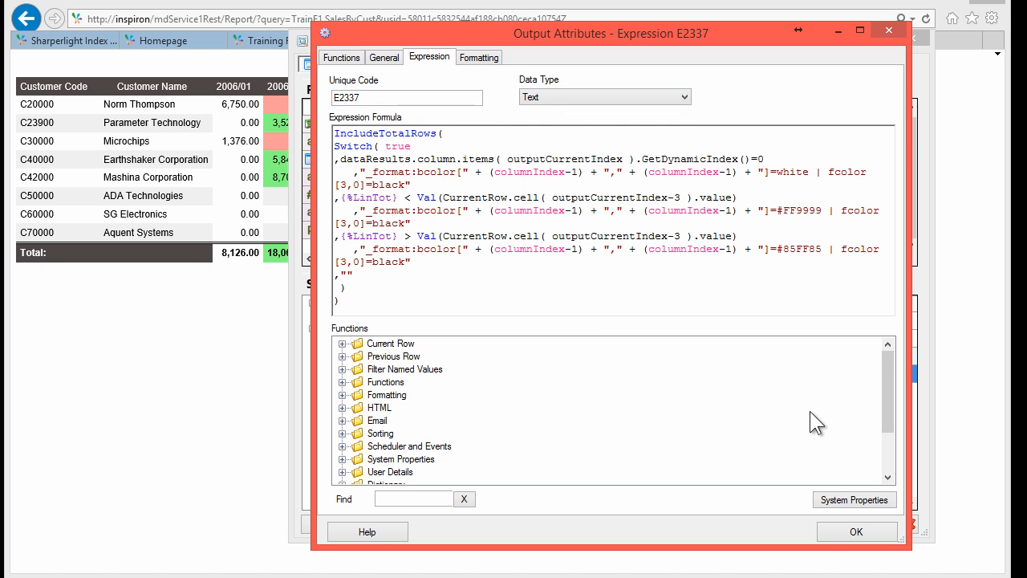
click(824, 531)
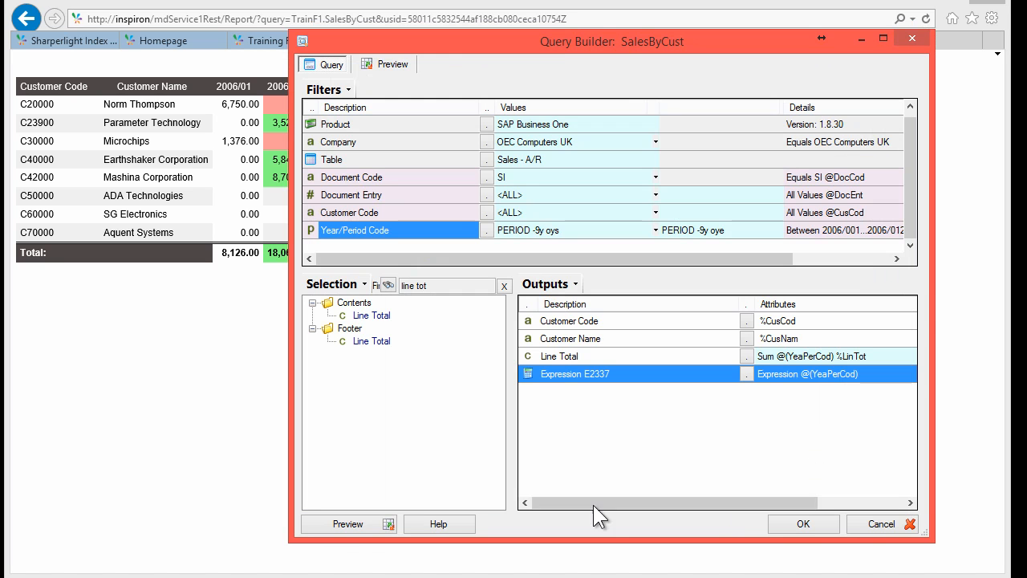
click(349, 520)
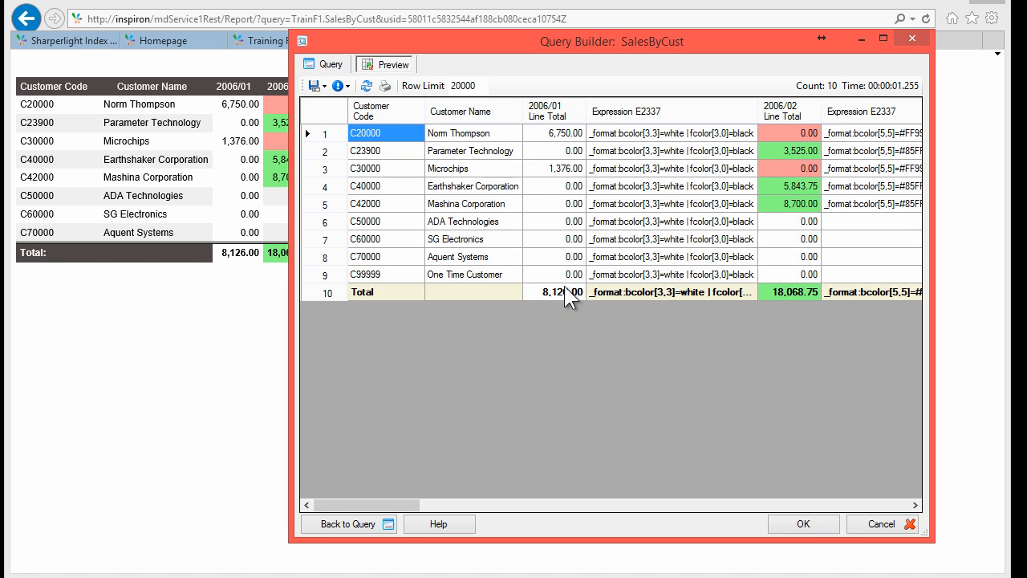
Step: Check the _format:bcolor strings and red/green shading of period Line Total cells like 6,750.00
click(618, 151)
click(628, 185)
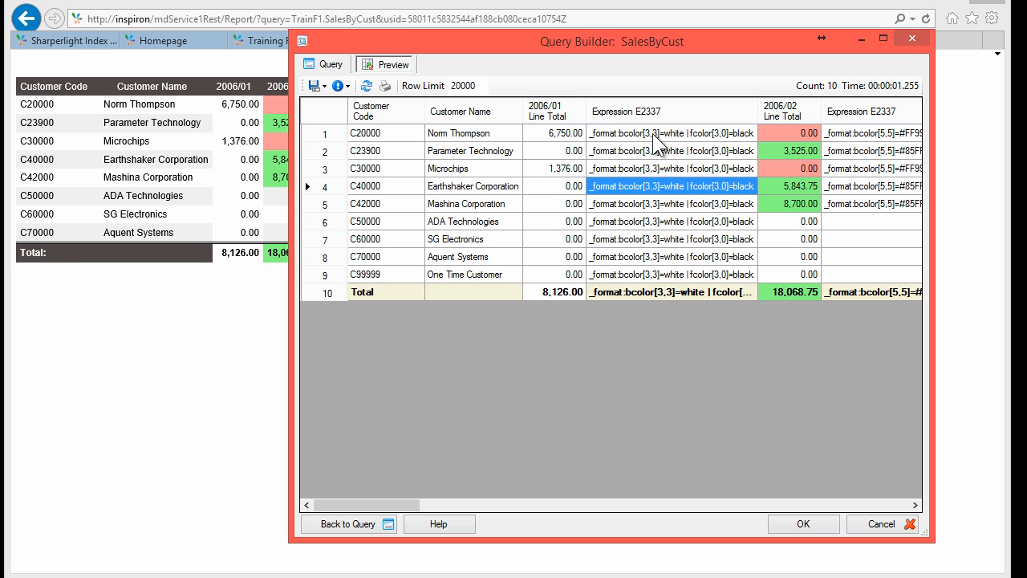
click(714, 134)
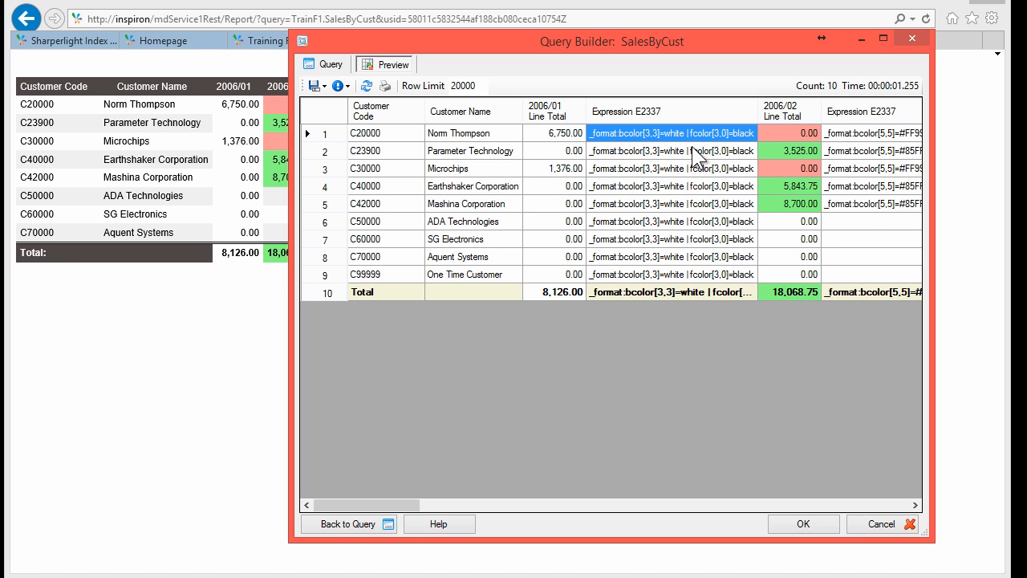
click(552, 132)
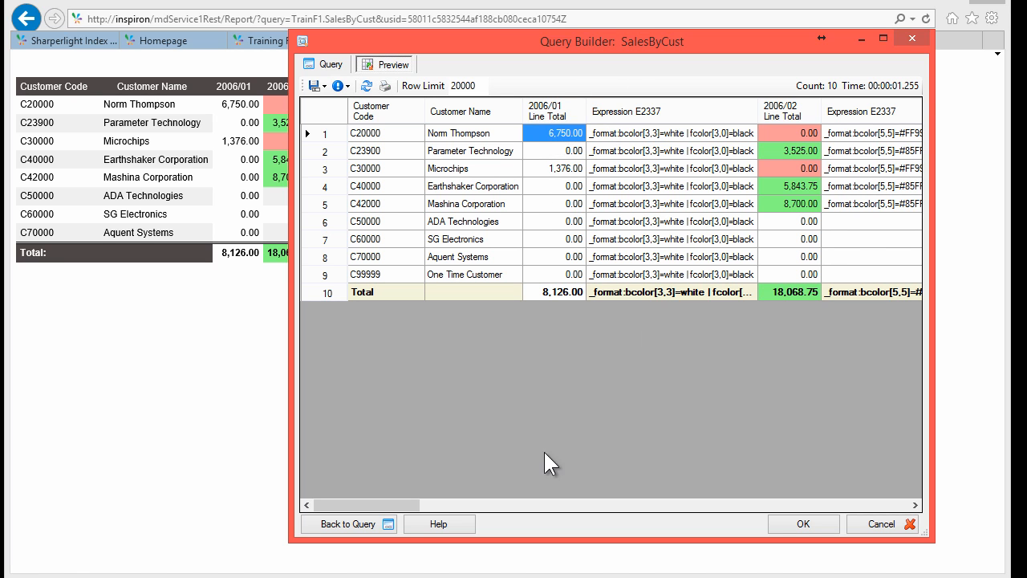
drag(399, 505, 450, 504)
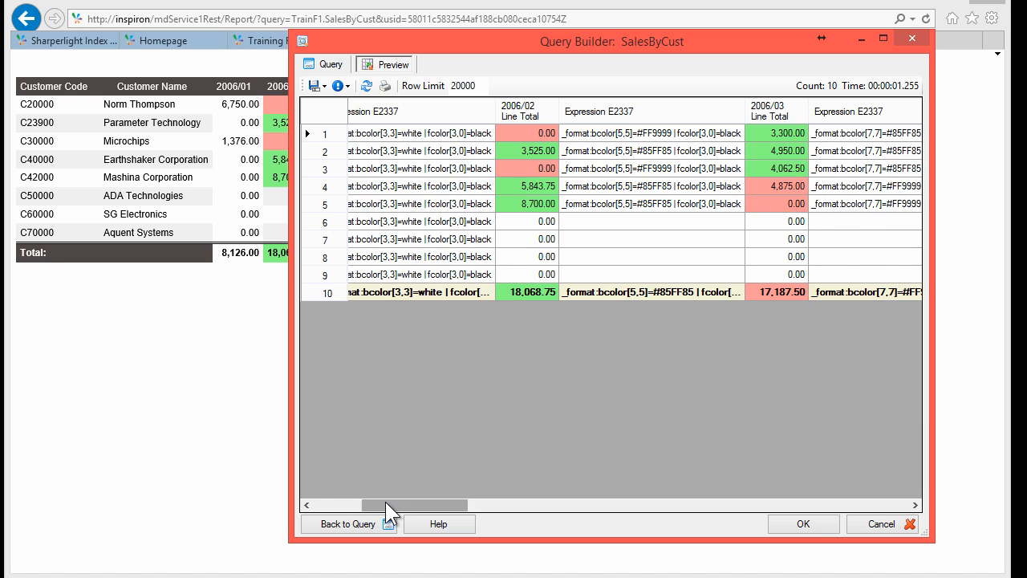
drag(385, 504, 291, 504)
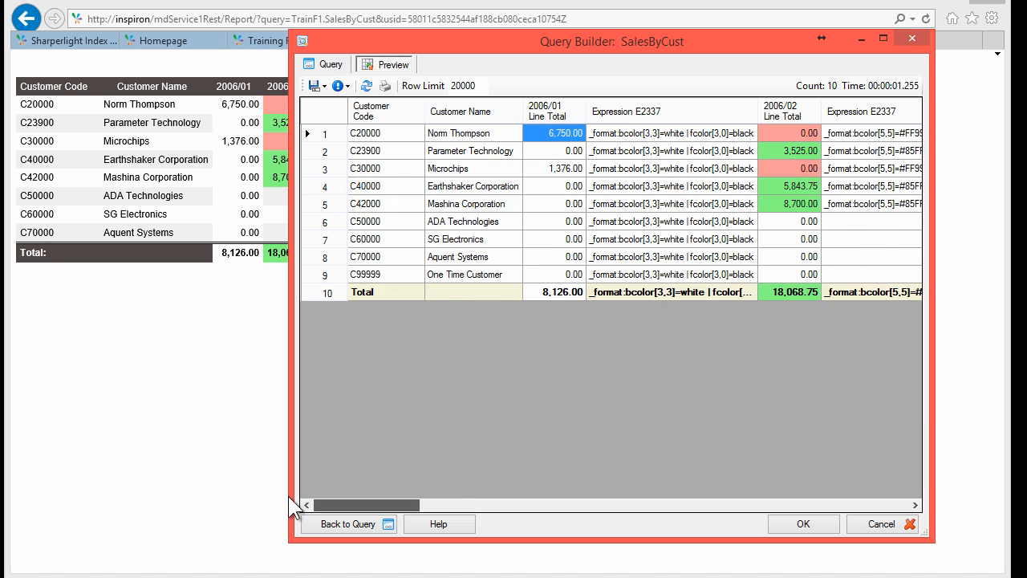
click(324, 61)
Step: Hide the Expression E2337 output and clear Line Total's default description for customizing
right_click(590, 374)
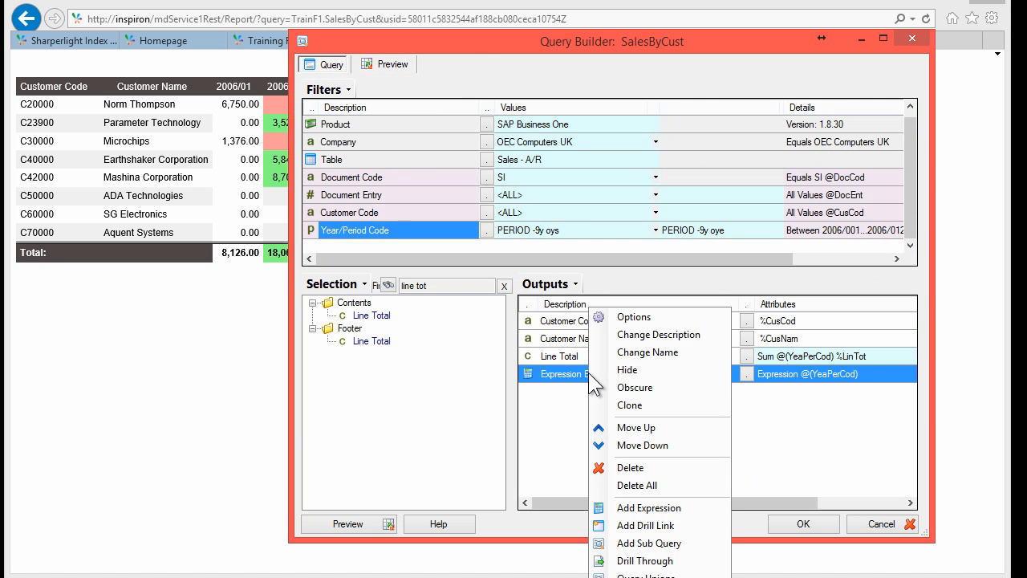
click(635, 368)
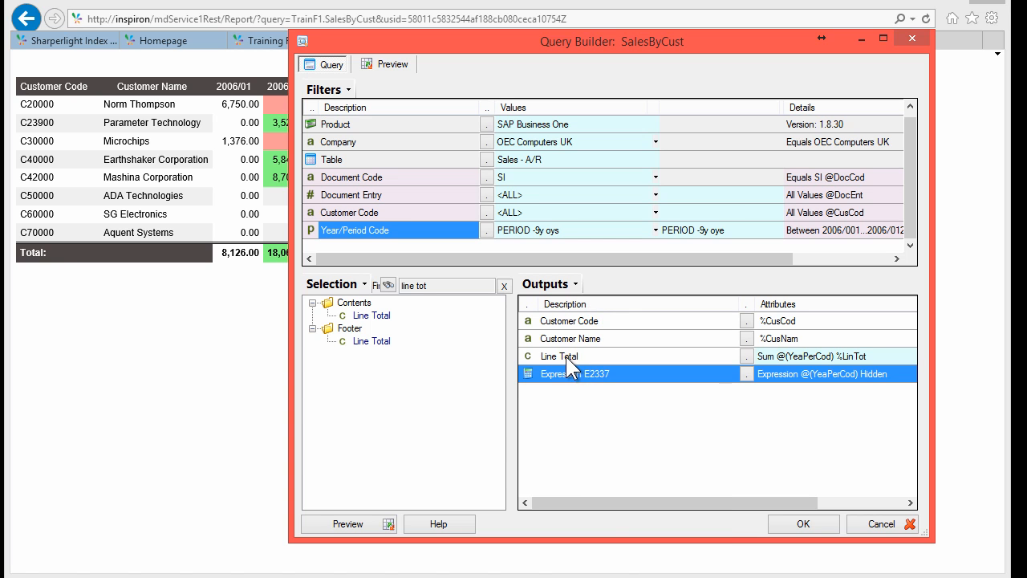
click(566, 357)
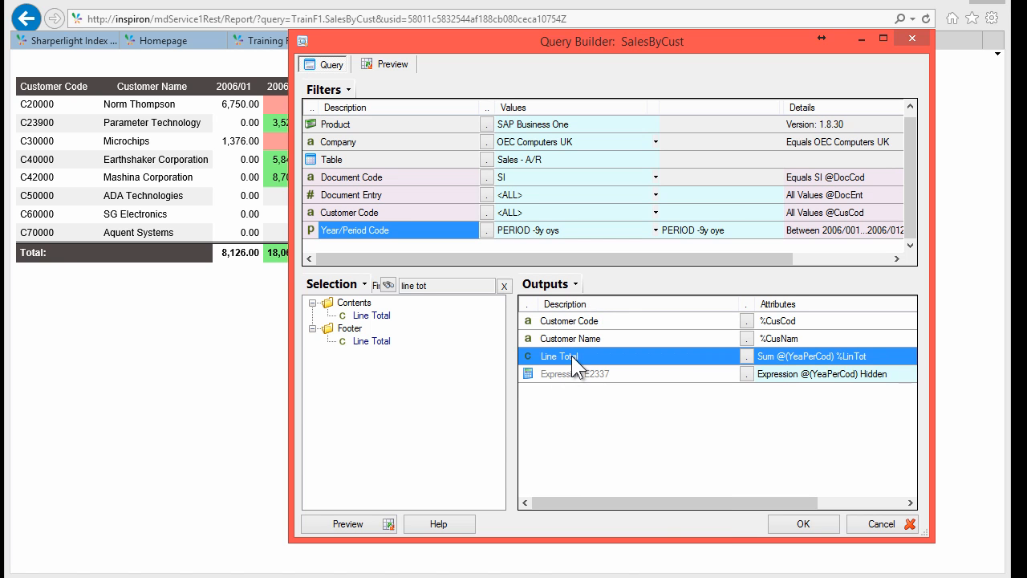
double_click(572, 356)
click(382, 58)
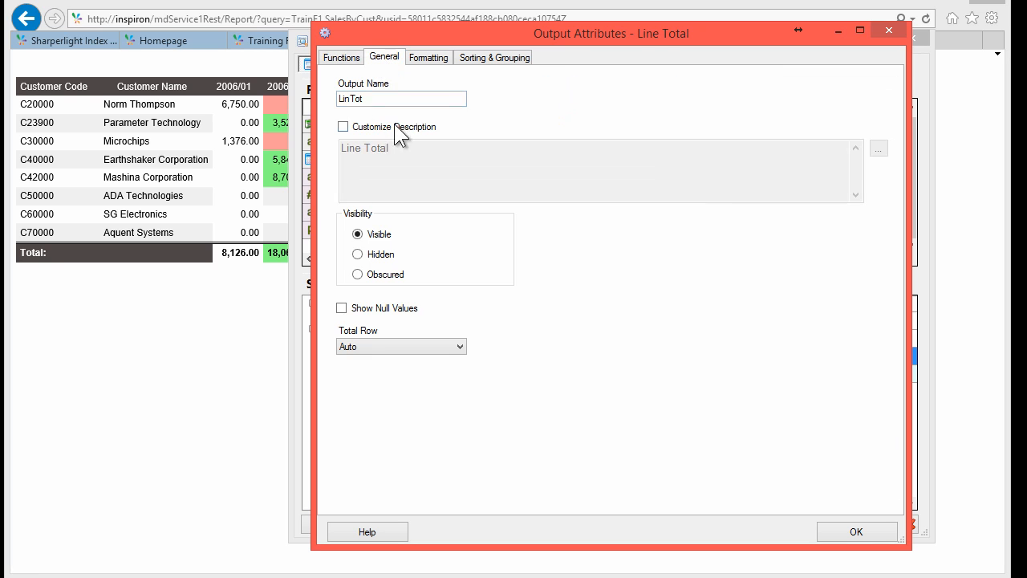
click(379, 128)
drag(406, 151, 250, 143)
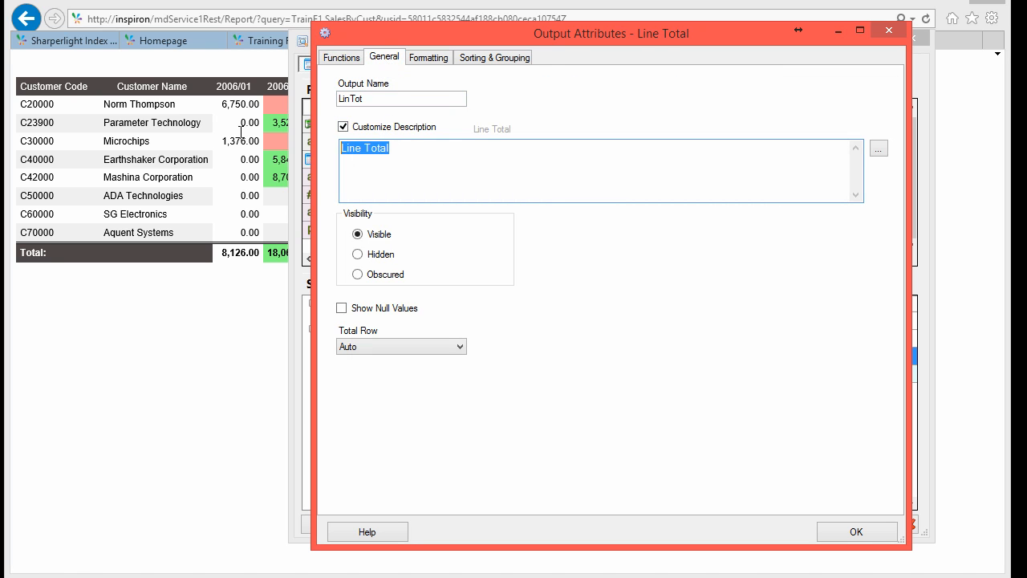
key(BackSpace)
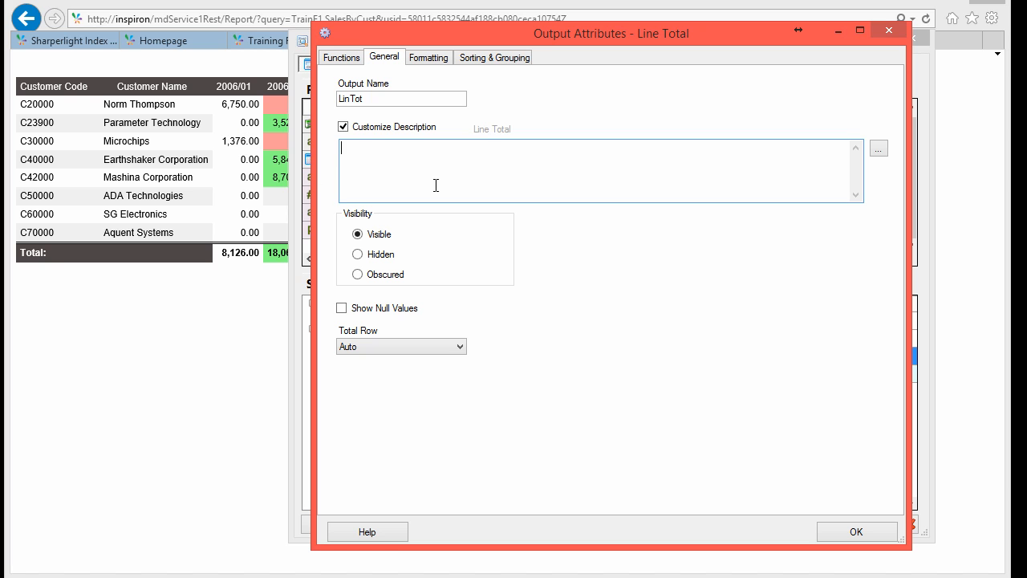
Step: Set the Line Total description to the {_Value} dynamic value label and save
click(878, 149)
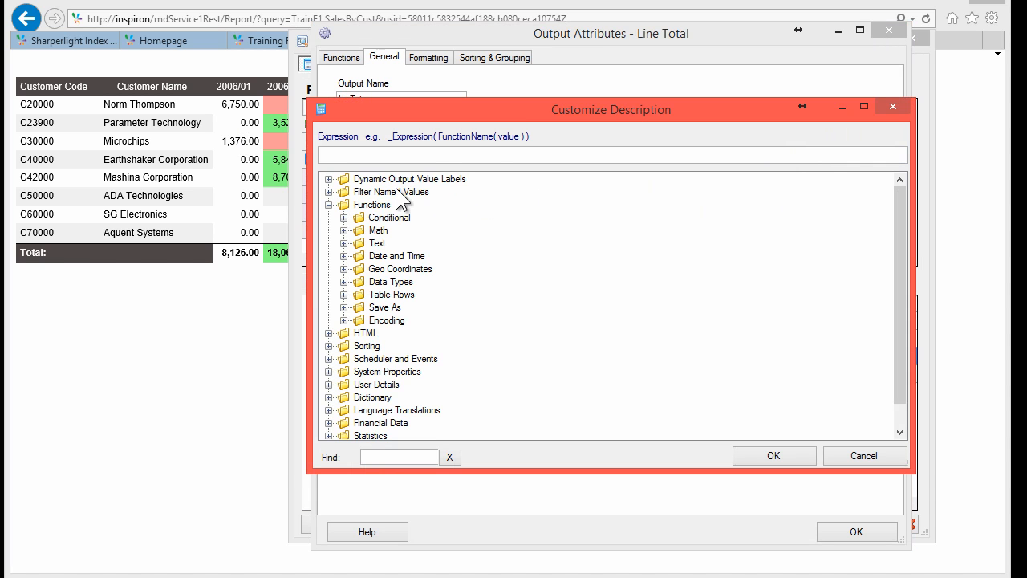
click(329, 179)
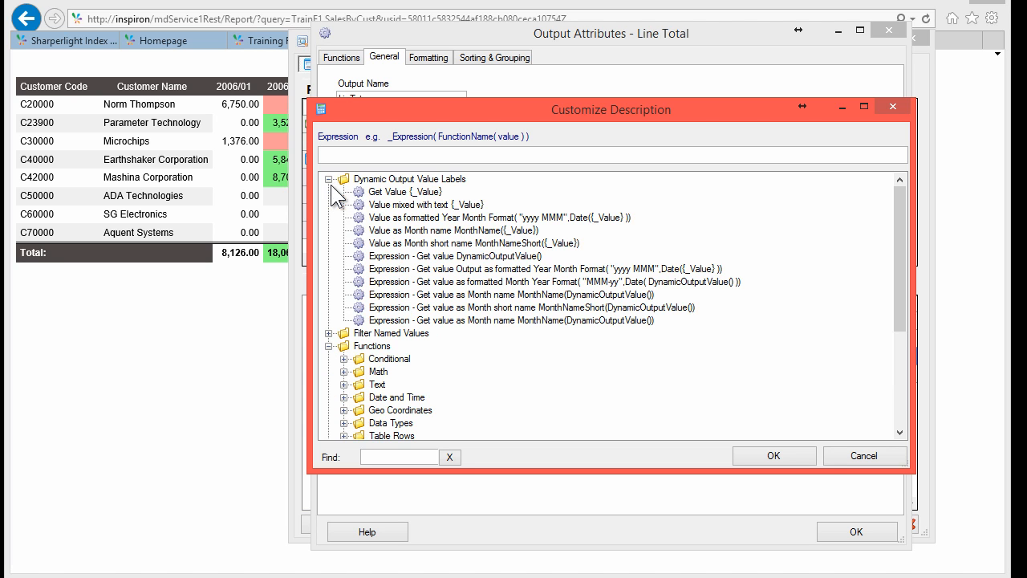
double_click(399, 193)
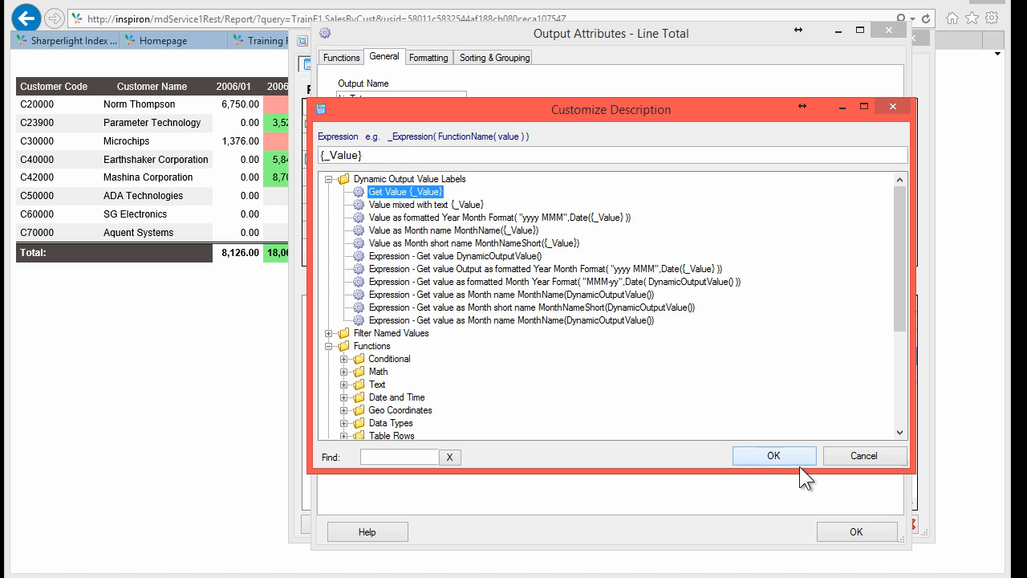
click(776, 455)
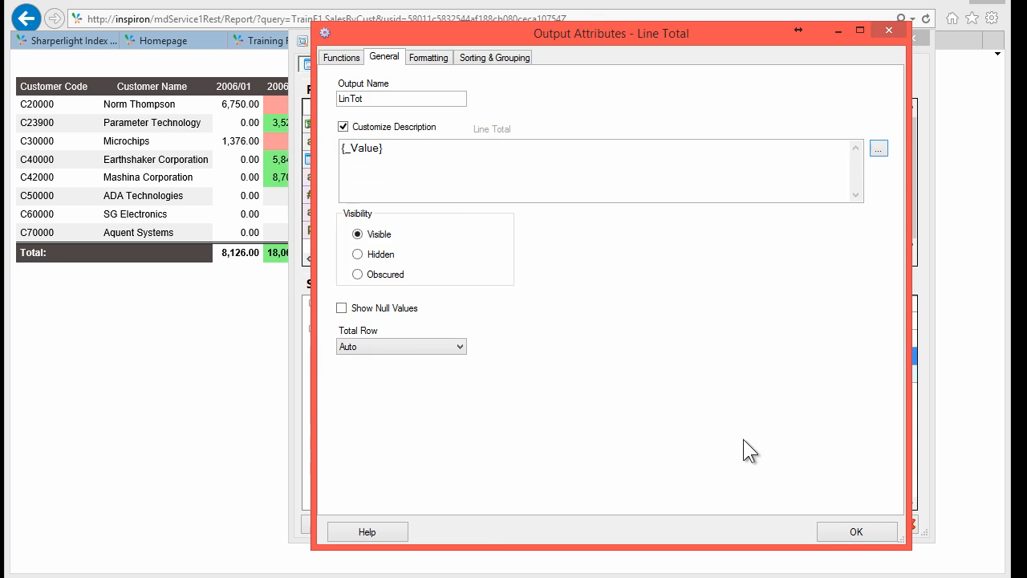
click(392, 146)
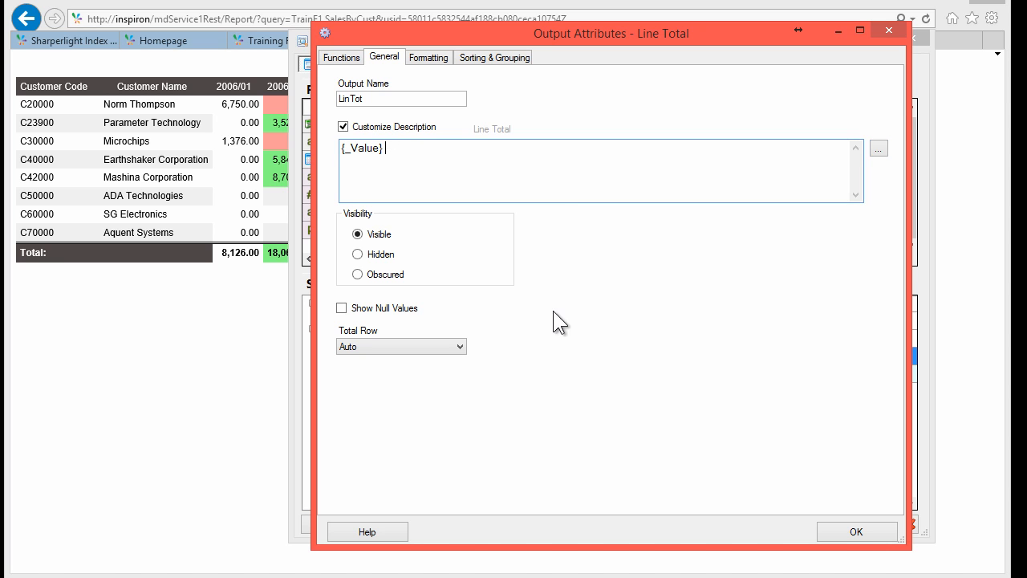
click(844, 532)
Step: Preview the query results and select the 1,376.00 cell
click(365, 528)
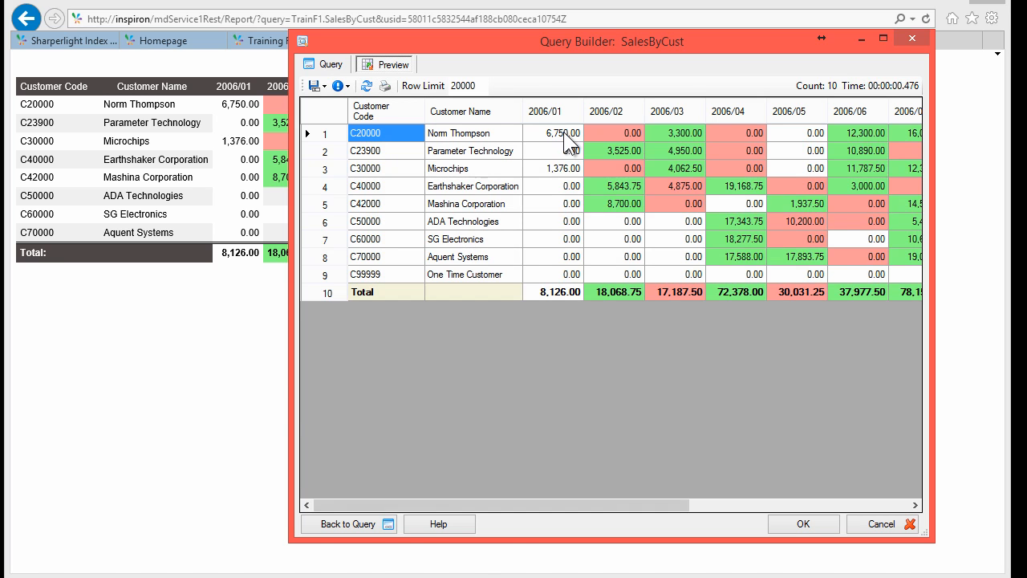
click(544, 173)
key(alt+Tab)
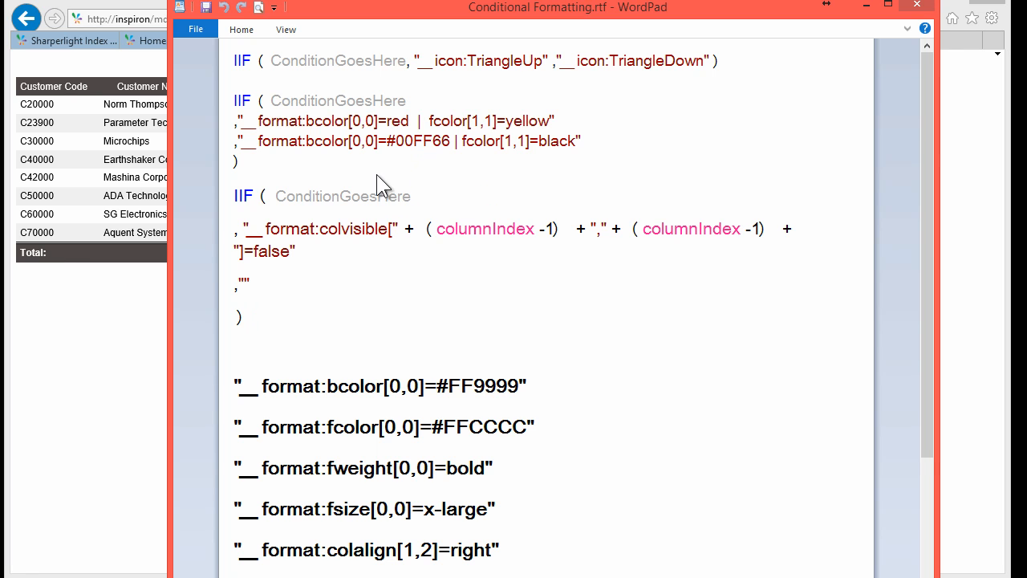
Step: Highlight the TriangleUp icon and the red and green bcolor[0,0] lines in the notes
click(283, 61)
double_click(309, 60)
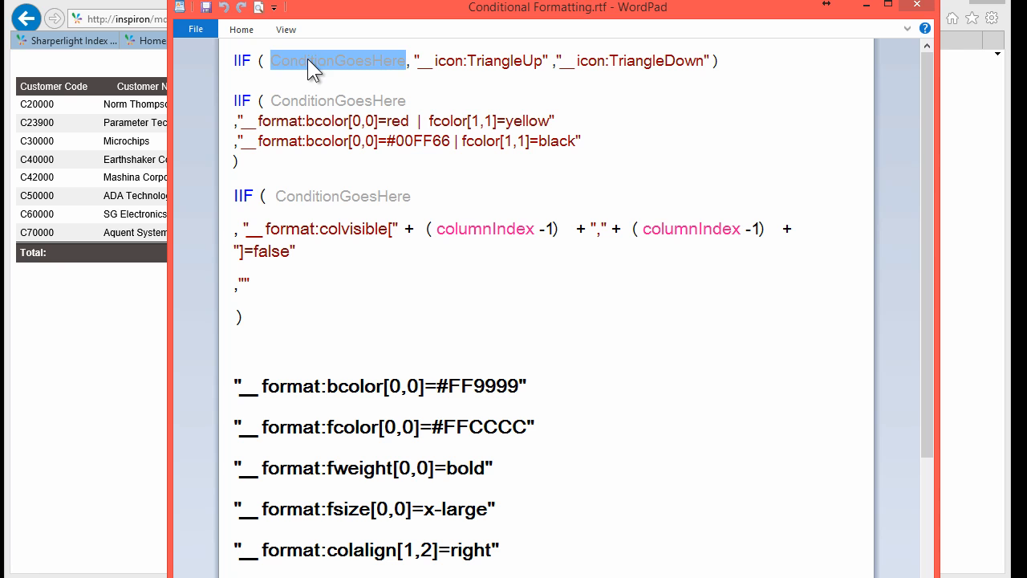
click(480, 62)
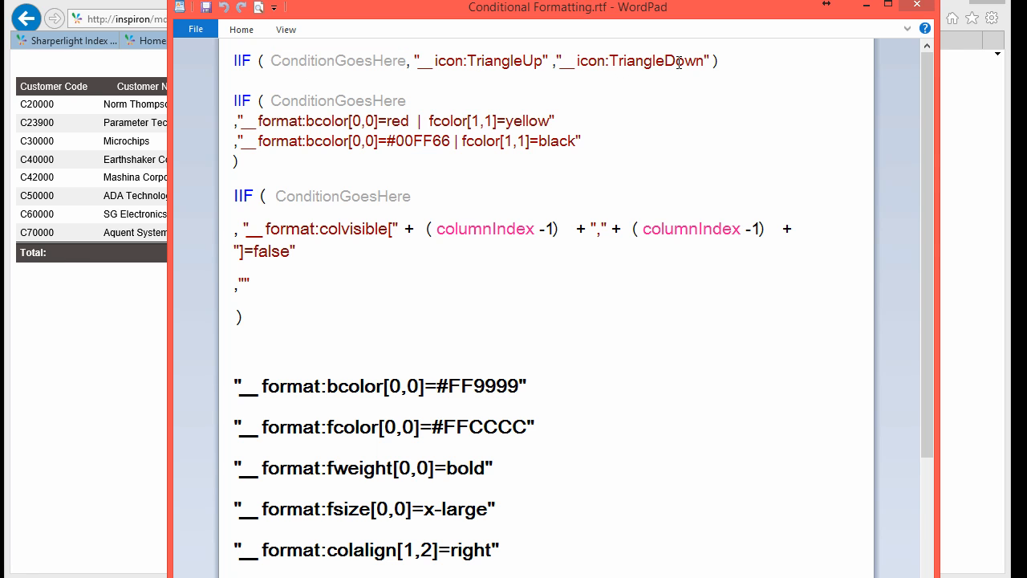
click(304, 120)
double_click(327, 102)
click(351, 126)
drag(259, 122, 361, 126)
drag(455, 141, 347, 142)
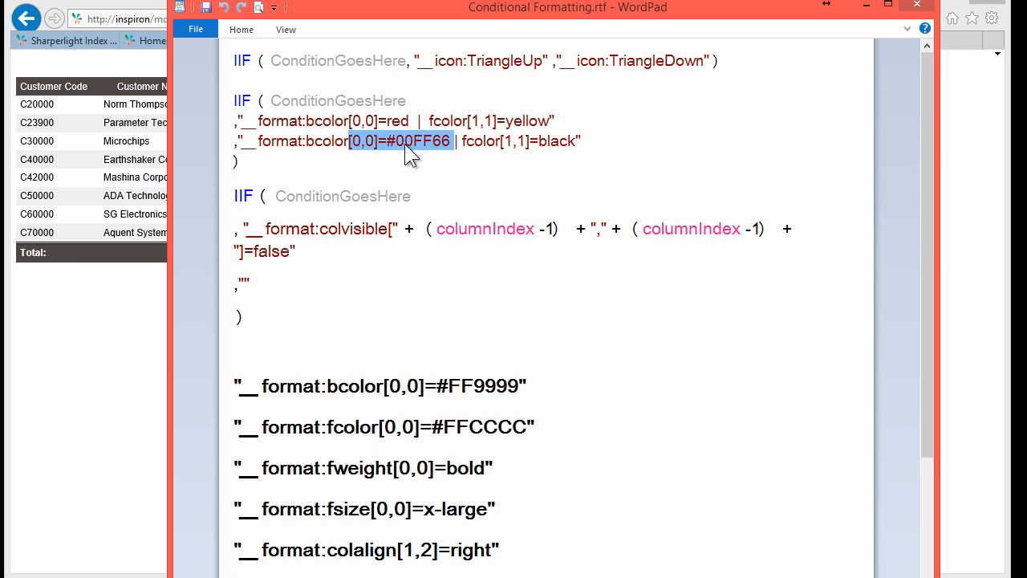
click(405, 144)
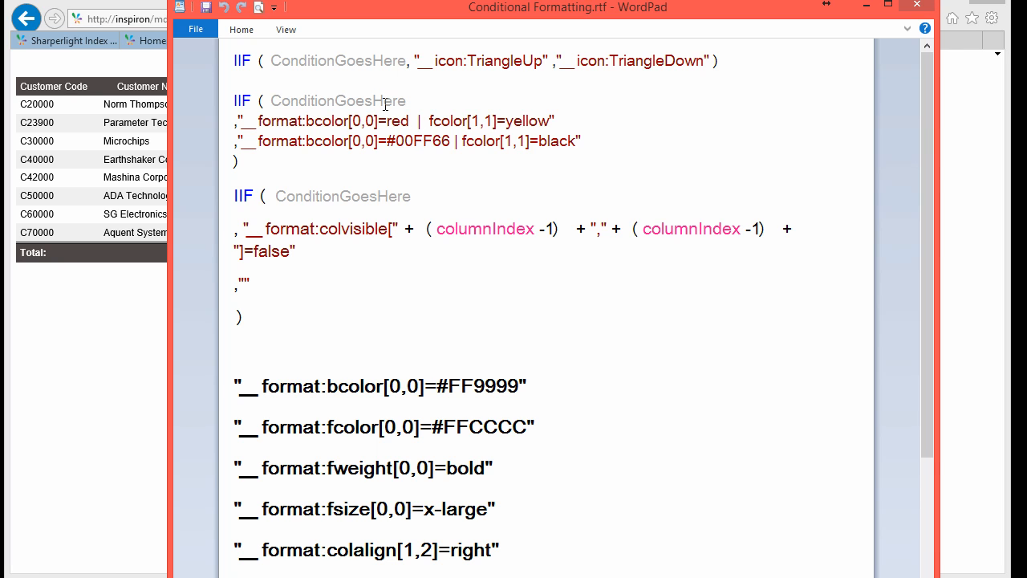
Step: Highlight the colour words red and yellow and the columnIndex variable in the notes
double_click(400, 120)
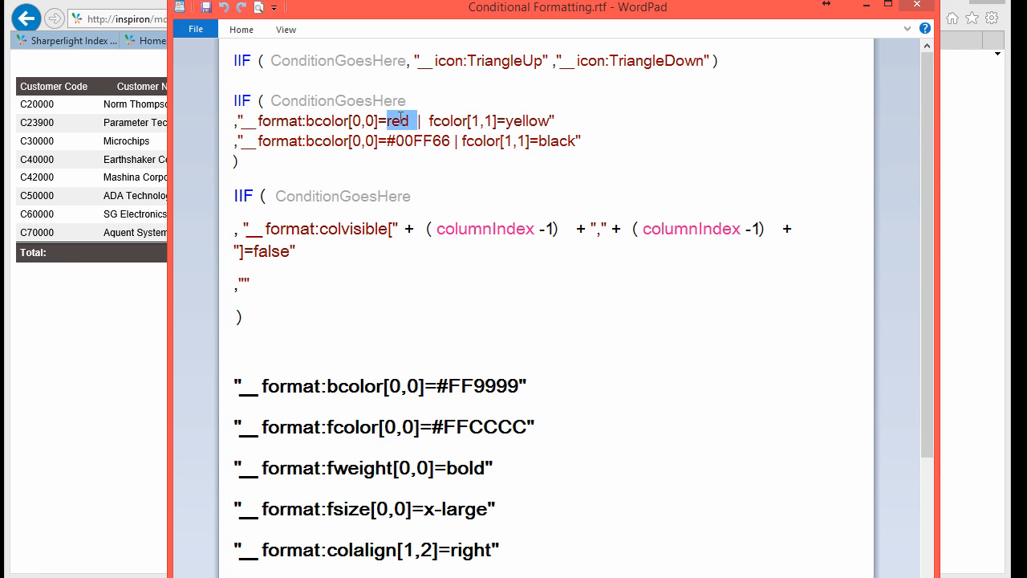
double_click(518, 120)
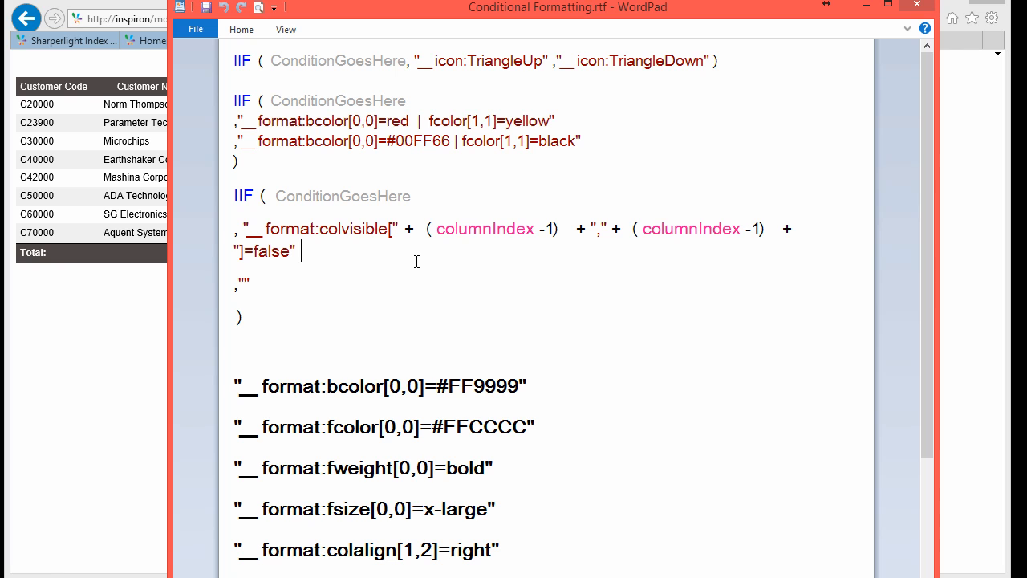
double_click(466, 227)
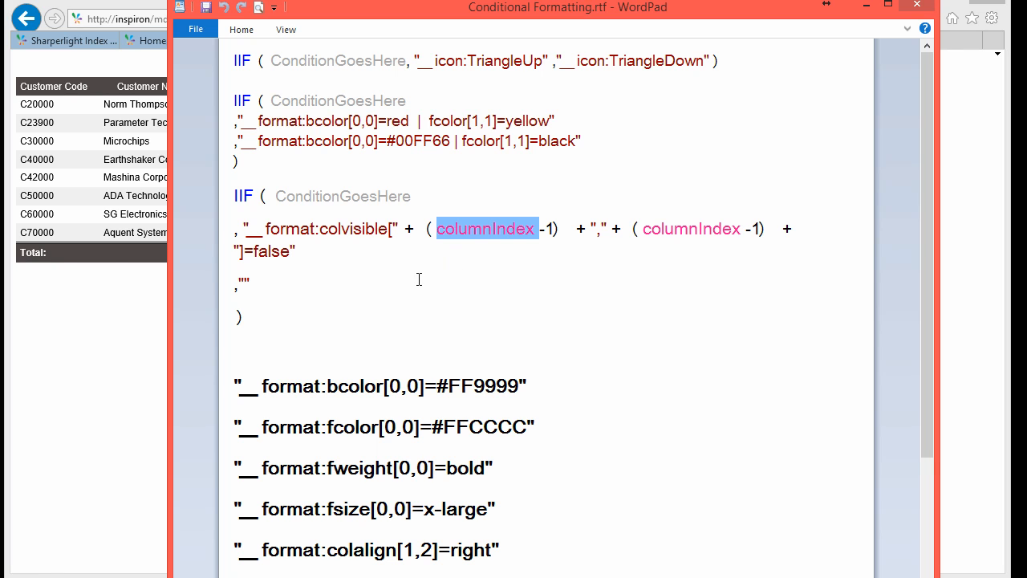
click(447, 255)
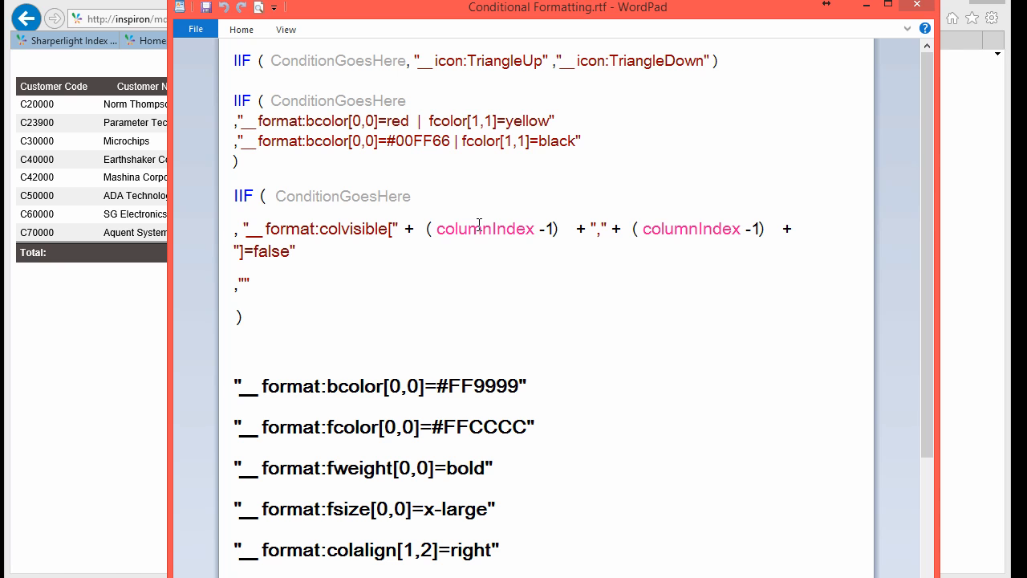
double_click(482, 229)
click(526, 273)
Step: Change the green #00FF66 line's reference from bcolor[0,0] to bcolor[3,5]
key(shift+Right)
text(3)
key(Right)
key(shift+Right)
text(5)
key(Down)
key(Down)
key(Down)
key(Down)
key(Down)
key(Down)
key(Down)
key(Down)
key(Up)
key(Up)
key(Up)
key(Up)
key(Up)
key(Up)
key(Up)
key(Up)
double_click(473, 229)
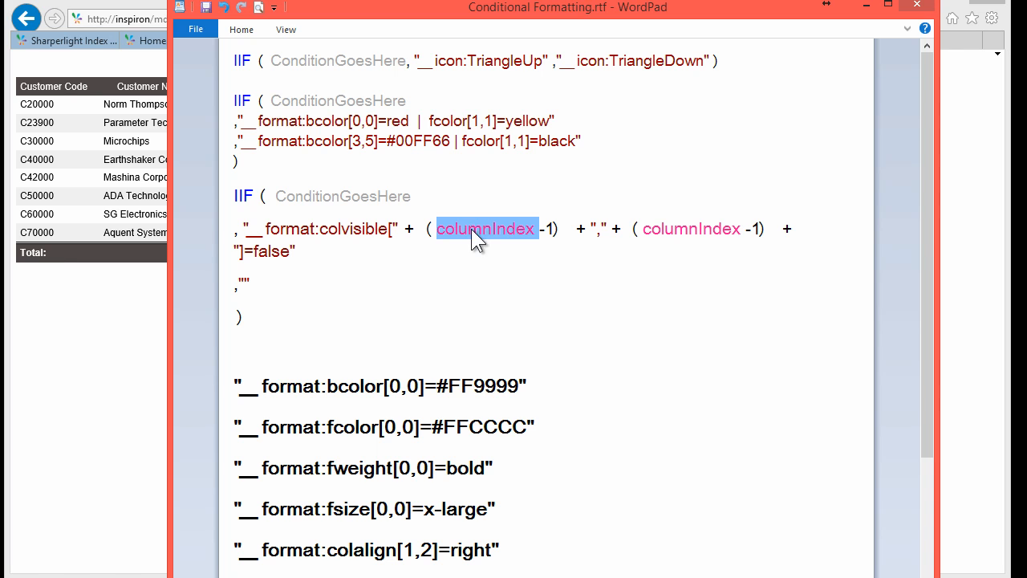
click(454, 331)
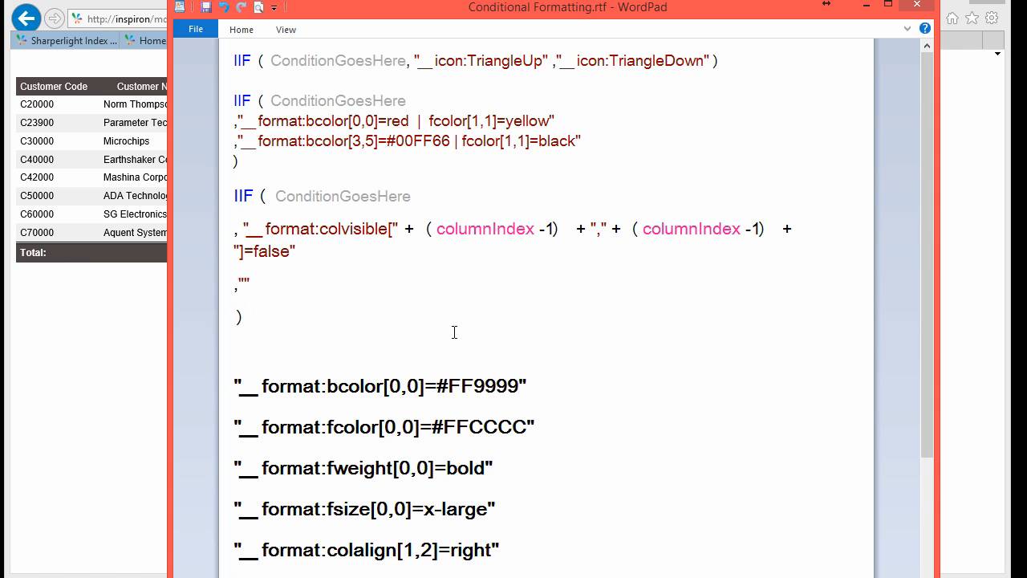
scroll(455, 332, down, 5)
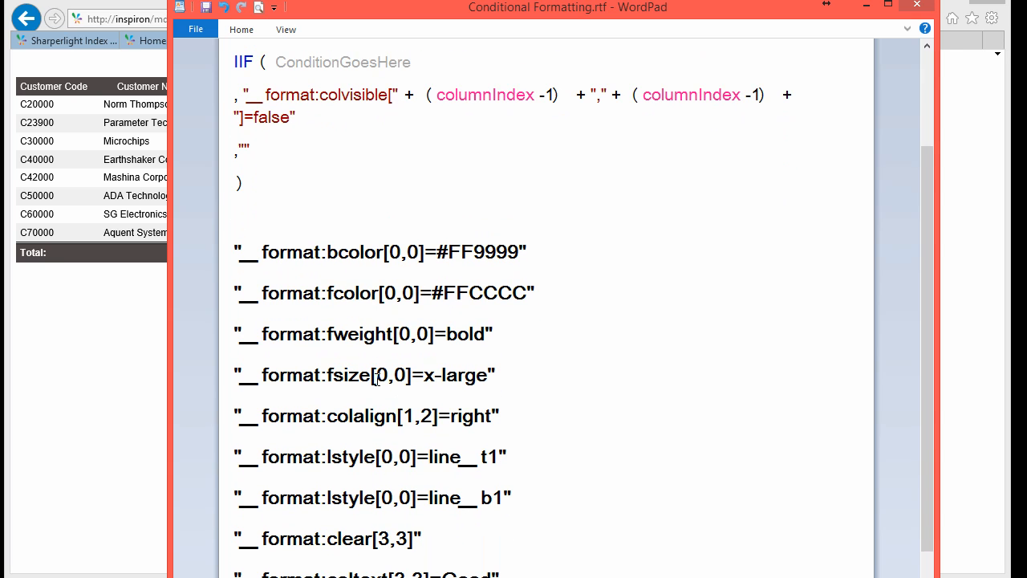
double_click(359, 335)
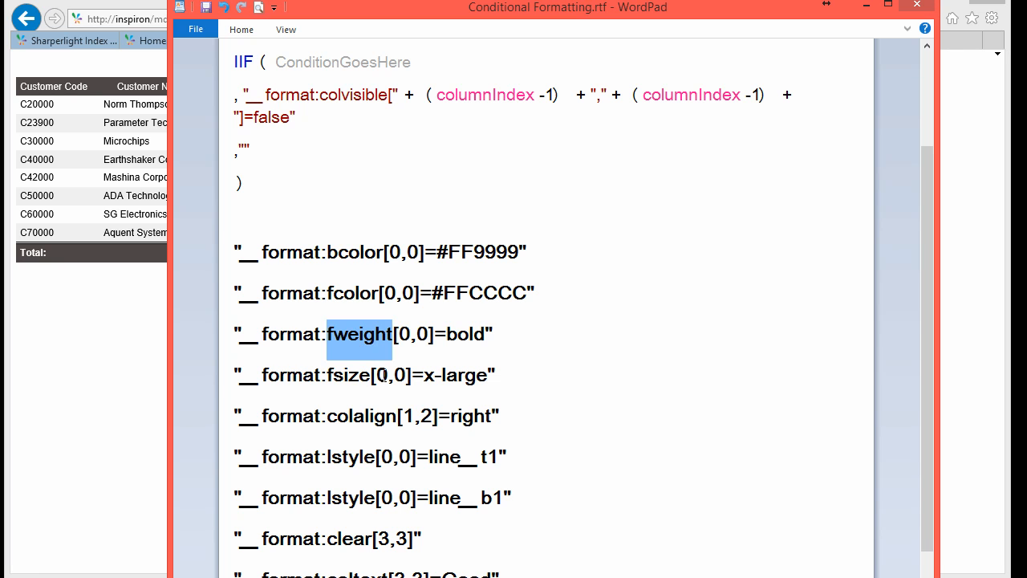
double_click(343, 376)
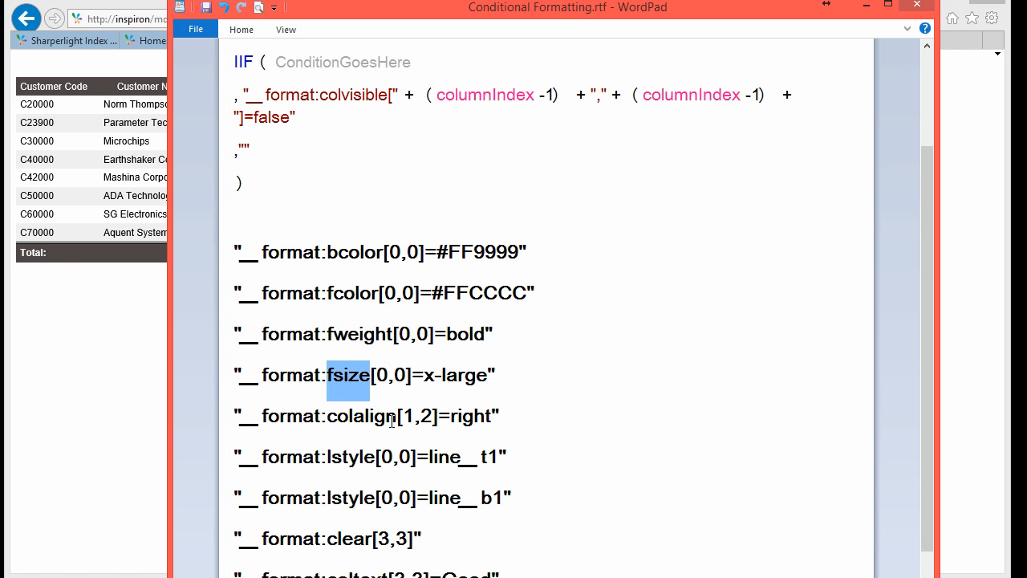
double_click(377, 415)
scroll(378, 438, down, 1)
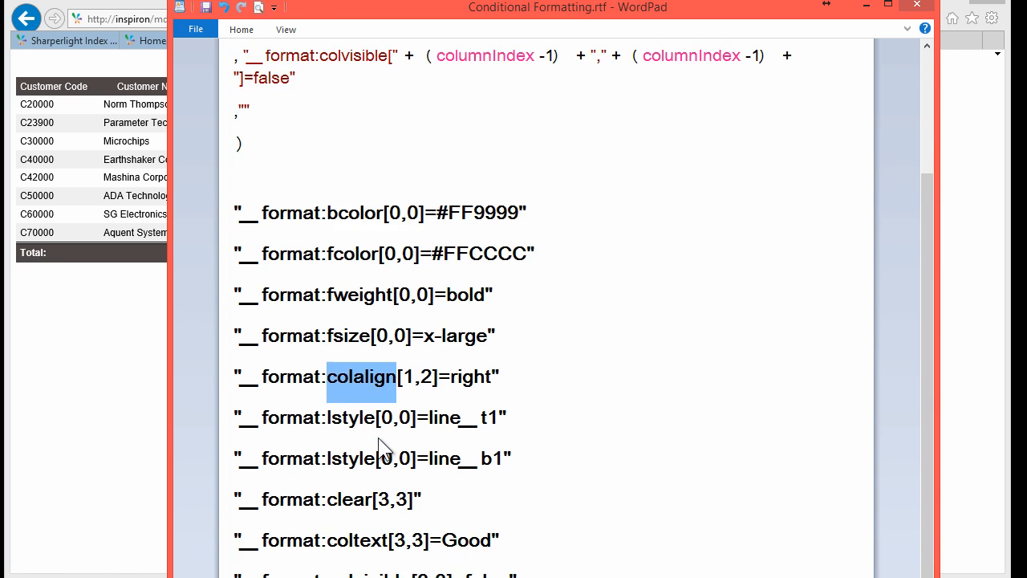
scroll(382, 447, down, 1)
click(348, 367)
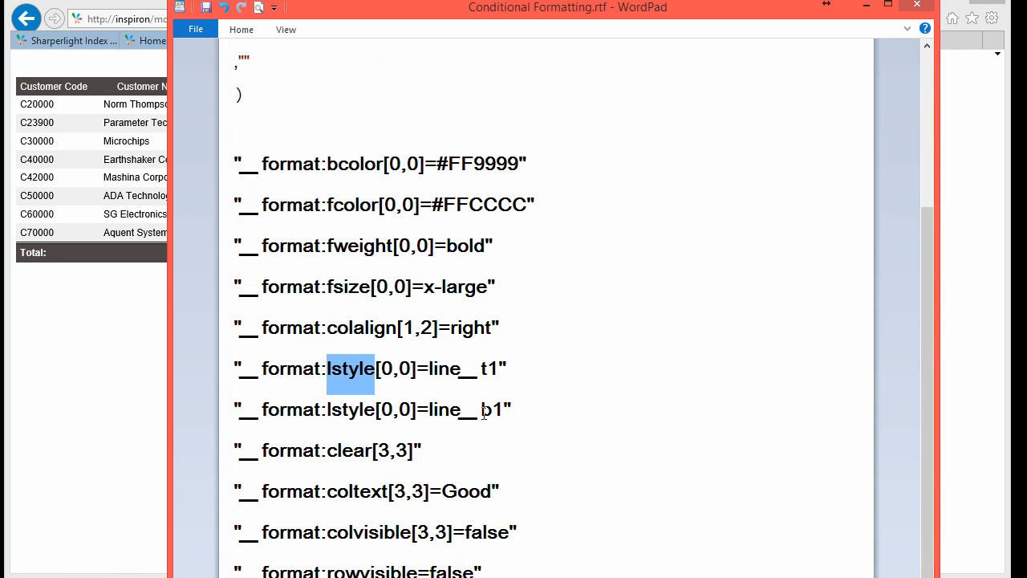
click(354, 451)
double_click(354, 450)
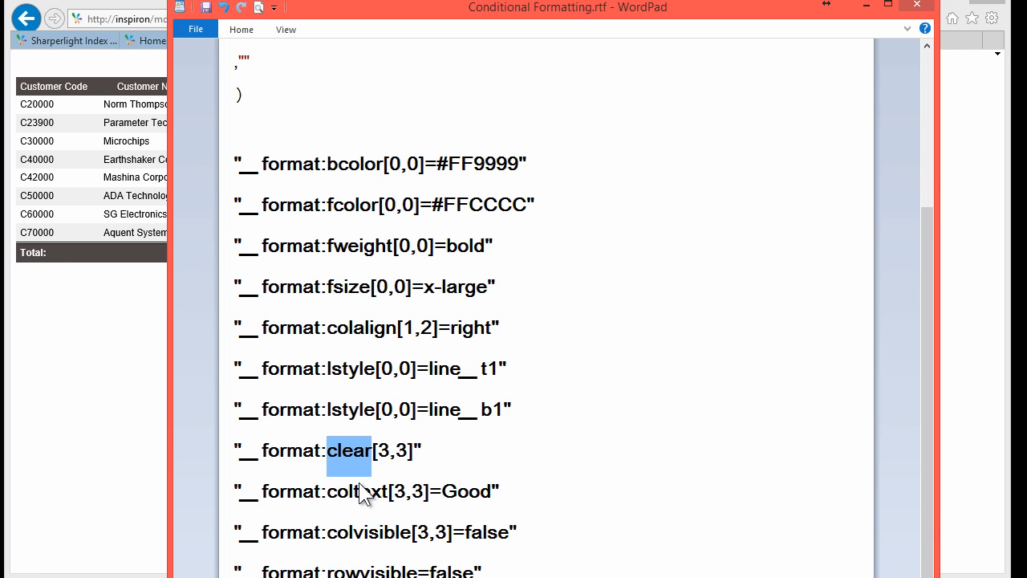
double_click(359, 490)
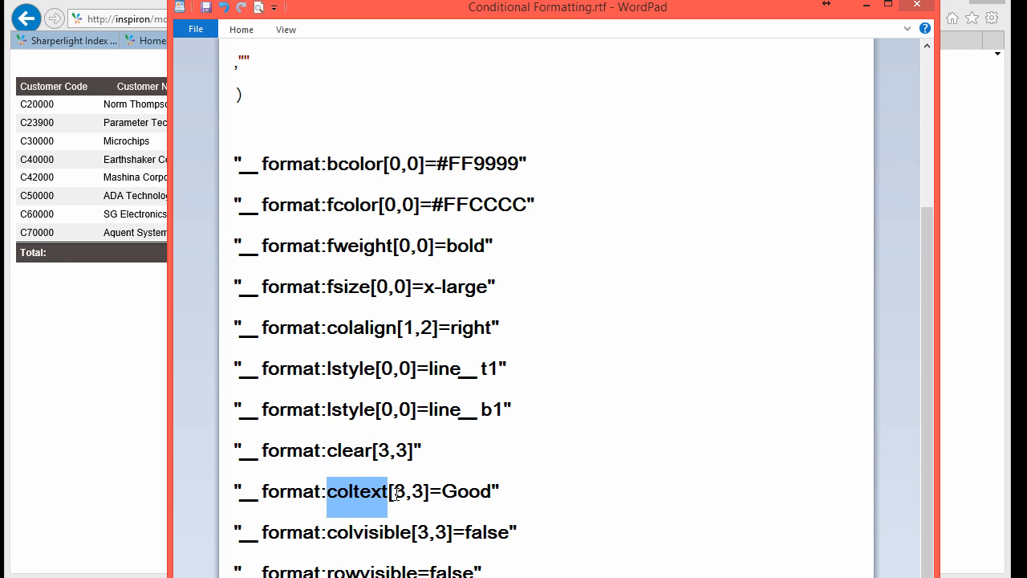
double_click(466, 490)
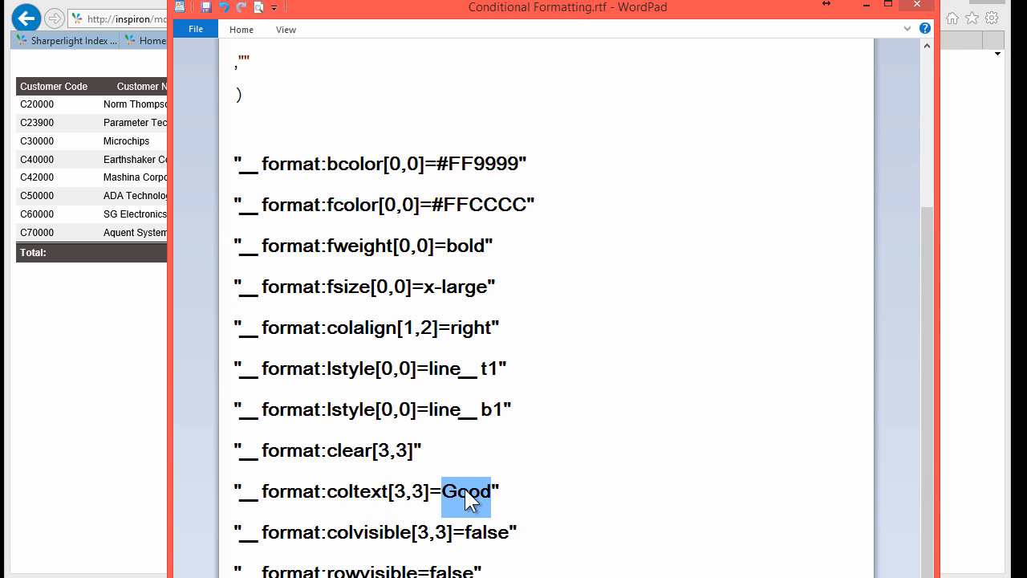
scroll(464, 487, down, 1)
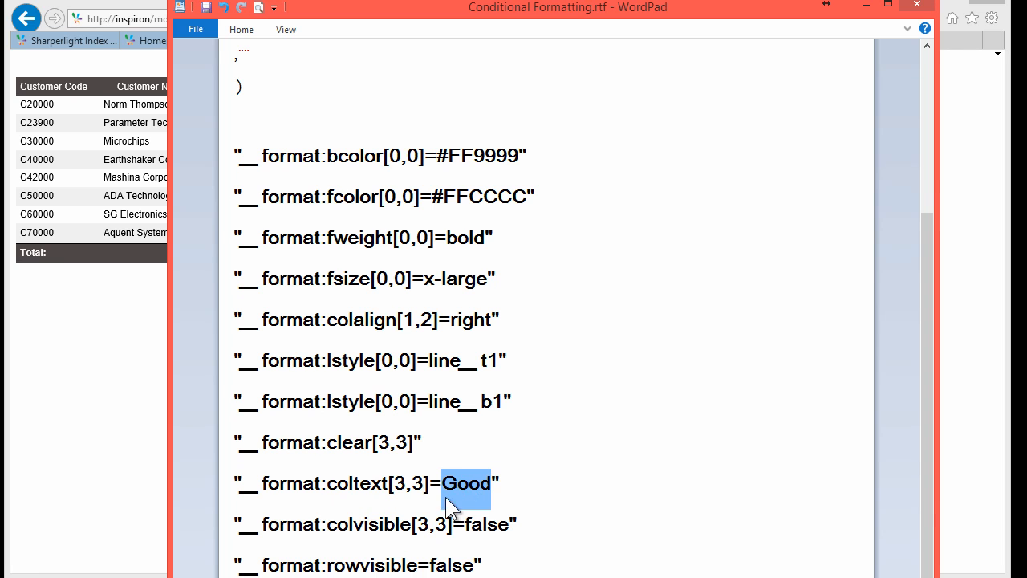
double_click(359, 523)
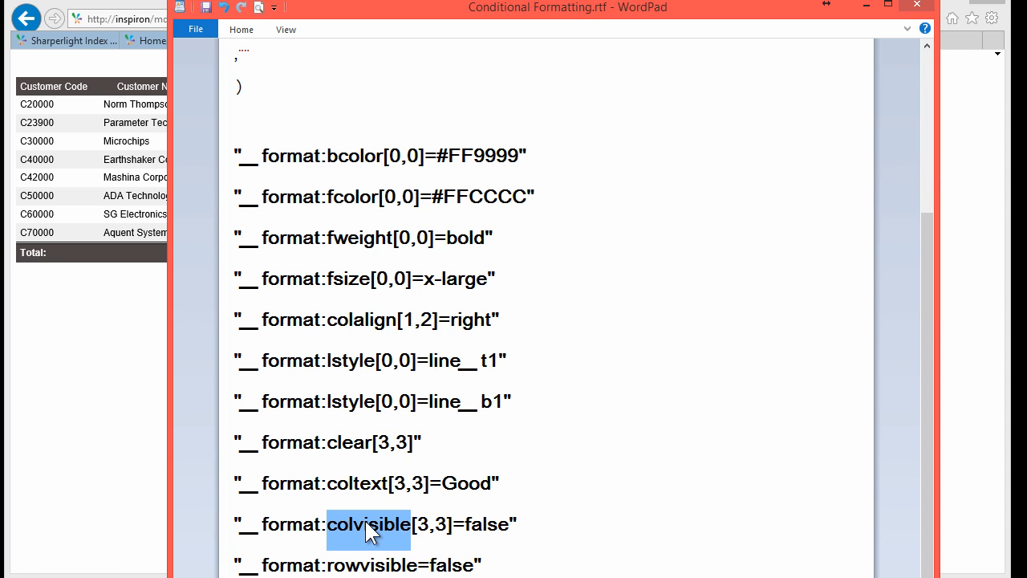
scroll(365, 521, up, 5)
click(393, 292)
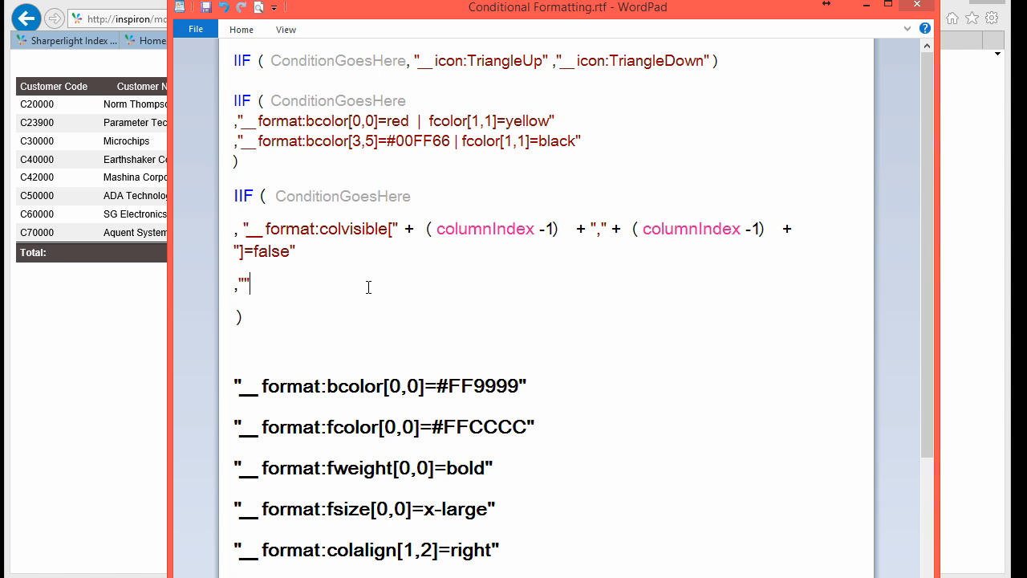
Step: Switch from the WordPad notes back to the shaded Sales by Customer report in the browser
key(alt+Tab)
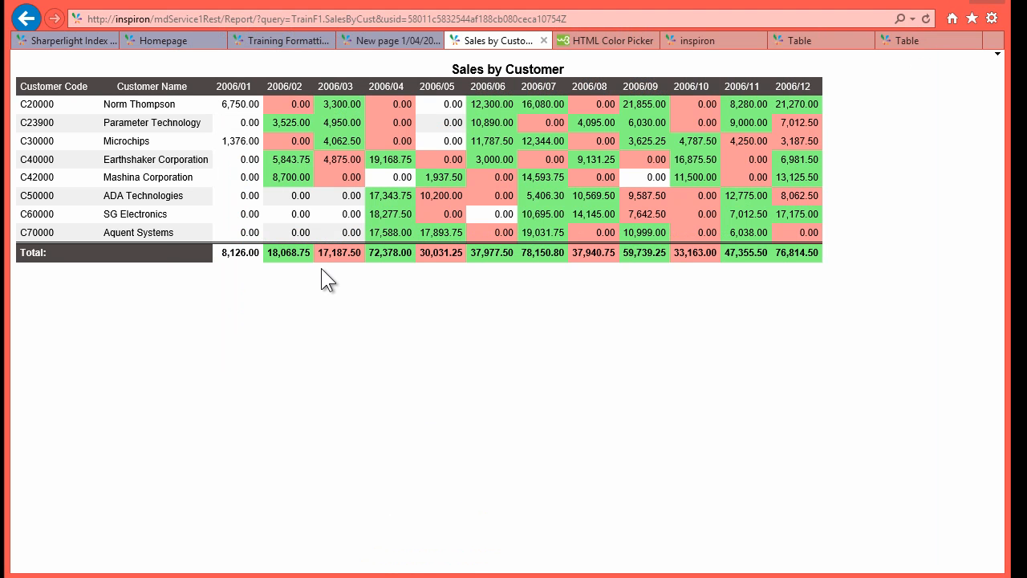